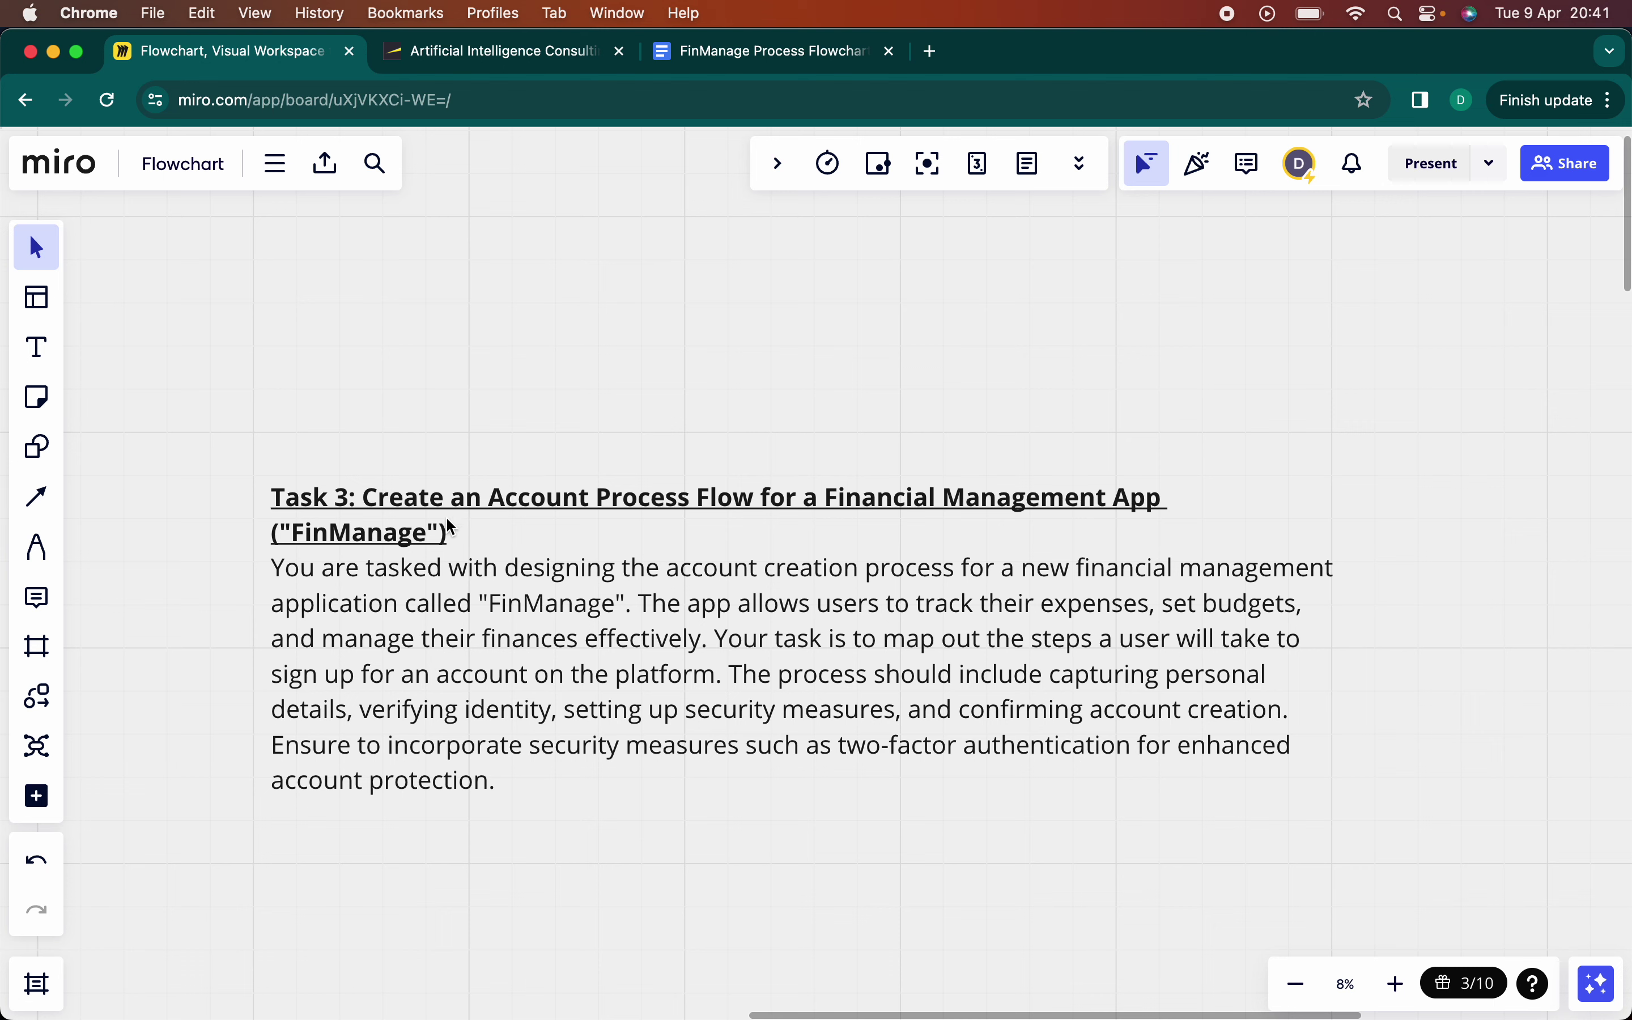
- Highlight the phrase "Account Process Flow" in the Task 3 title
double_click(580, 499)
drag(490, 496, 753, 502)
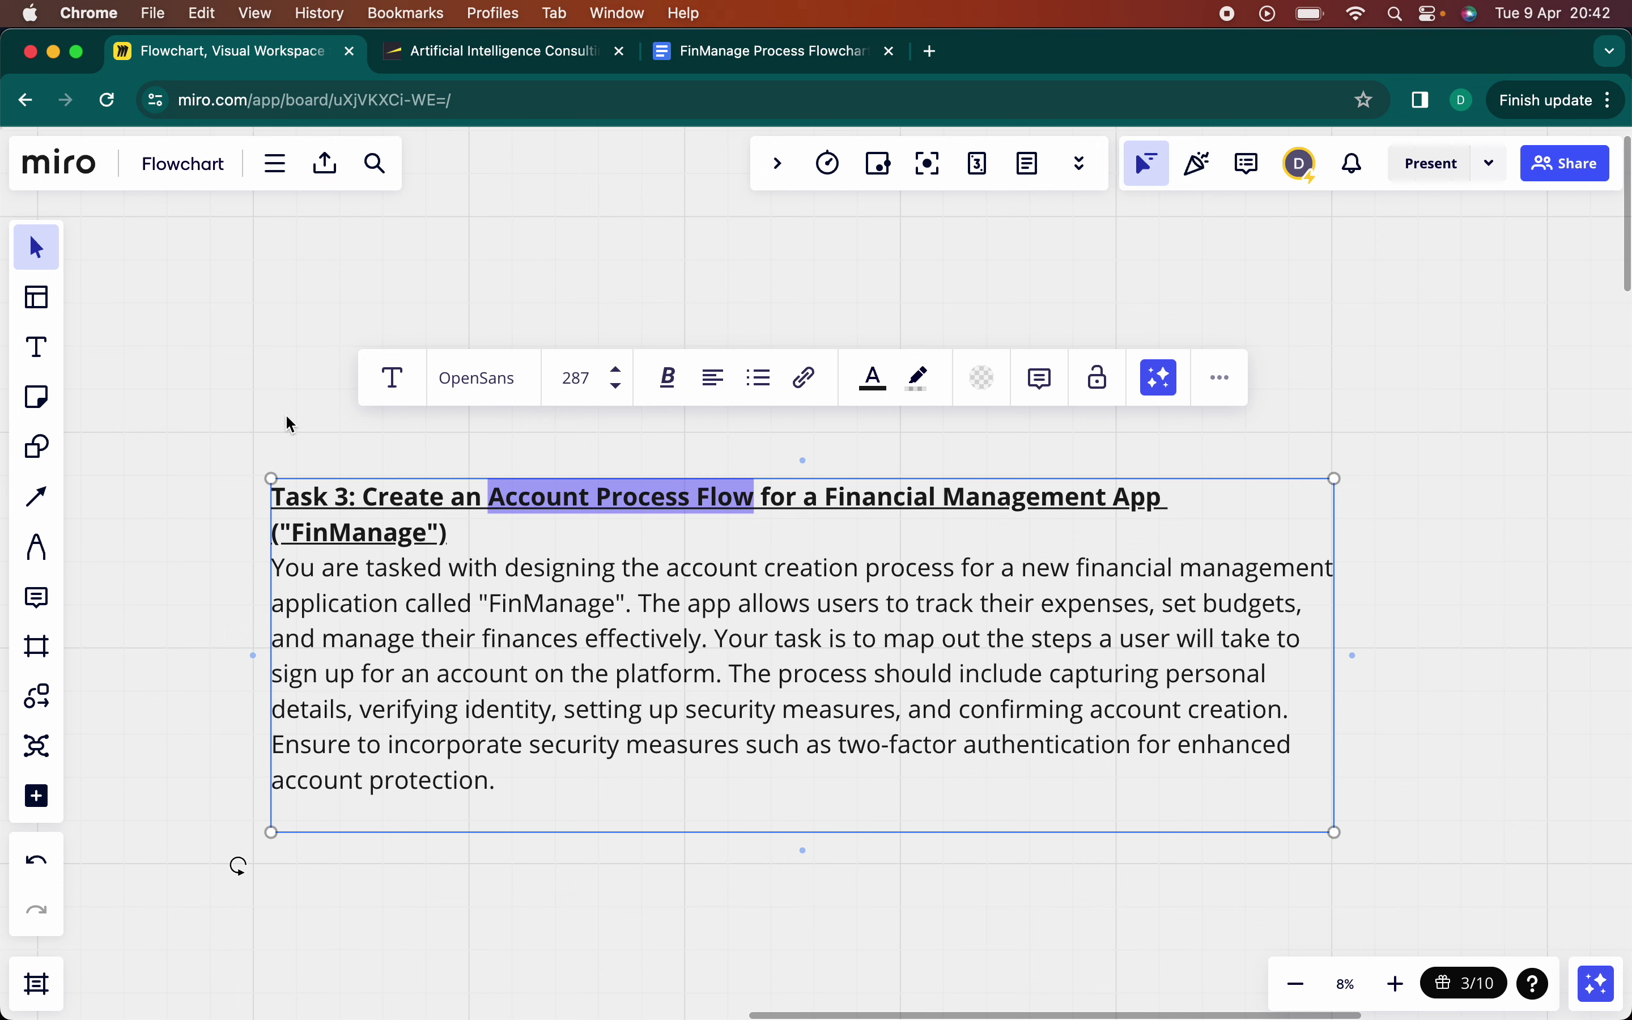
click(537, 498)
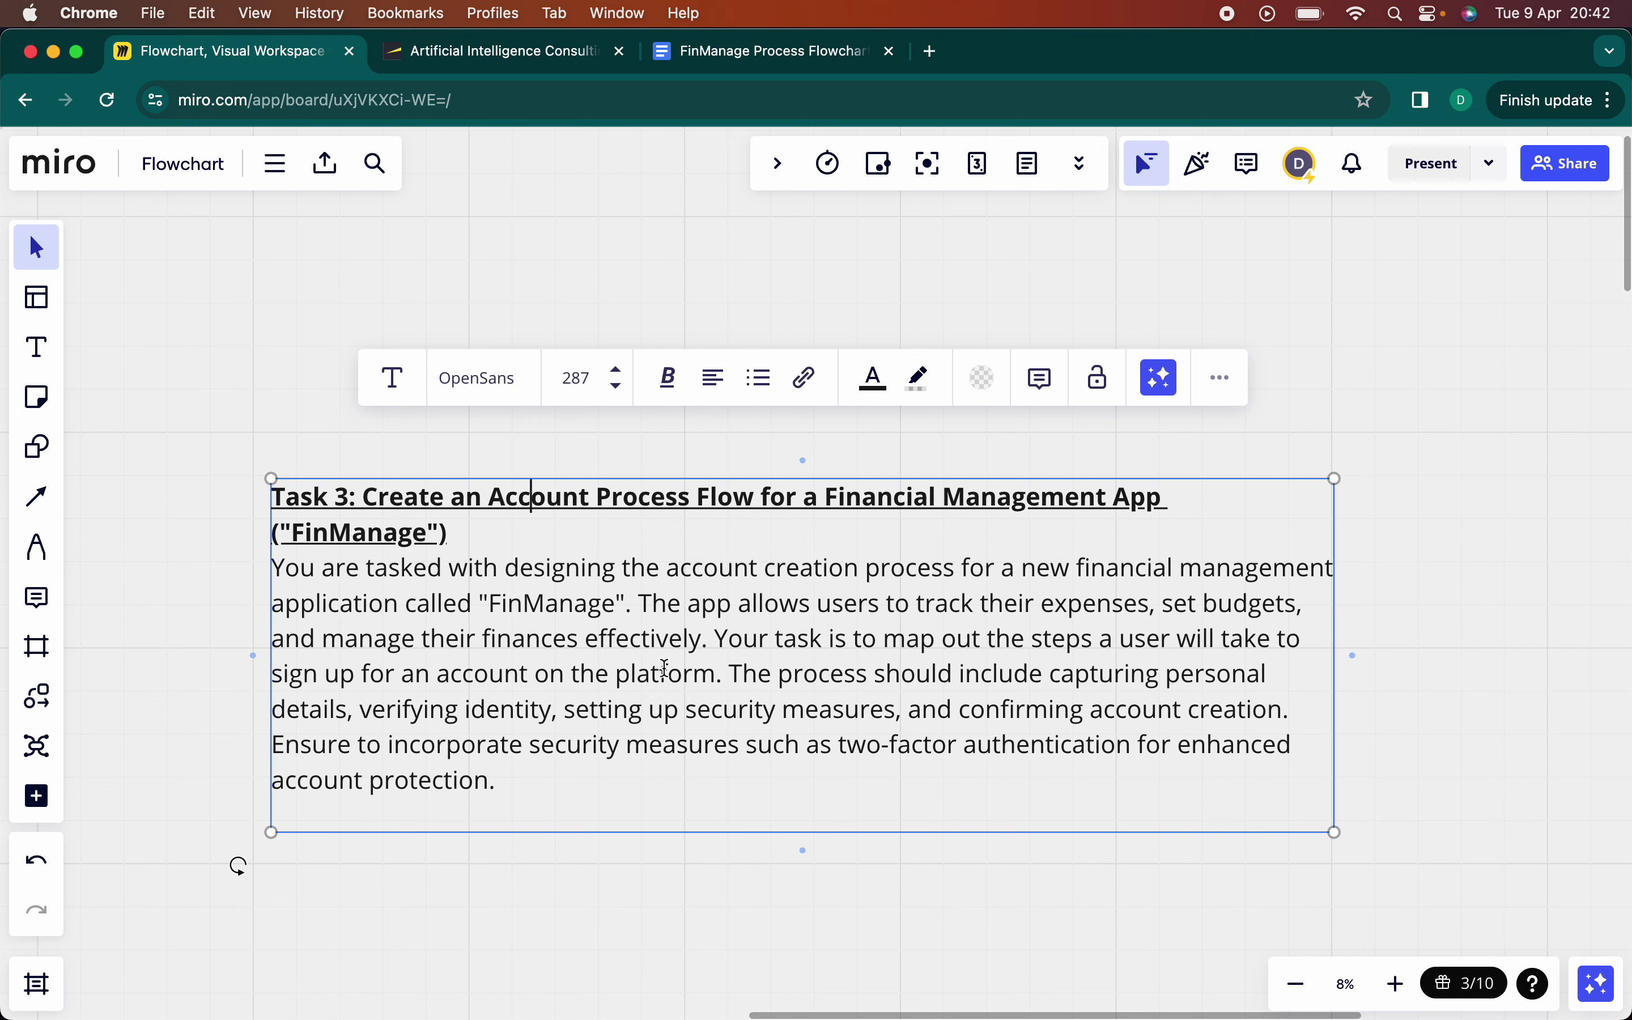
- Underline the phrase "sign up for an account on the platform" in the task description and colour it red
drag(716, 673, 442, 672)
click(688, 674)
drag(716, 672, 276, 665)
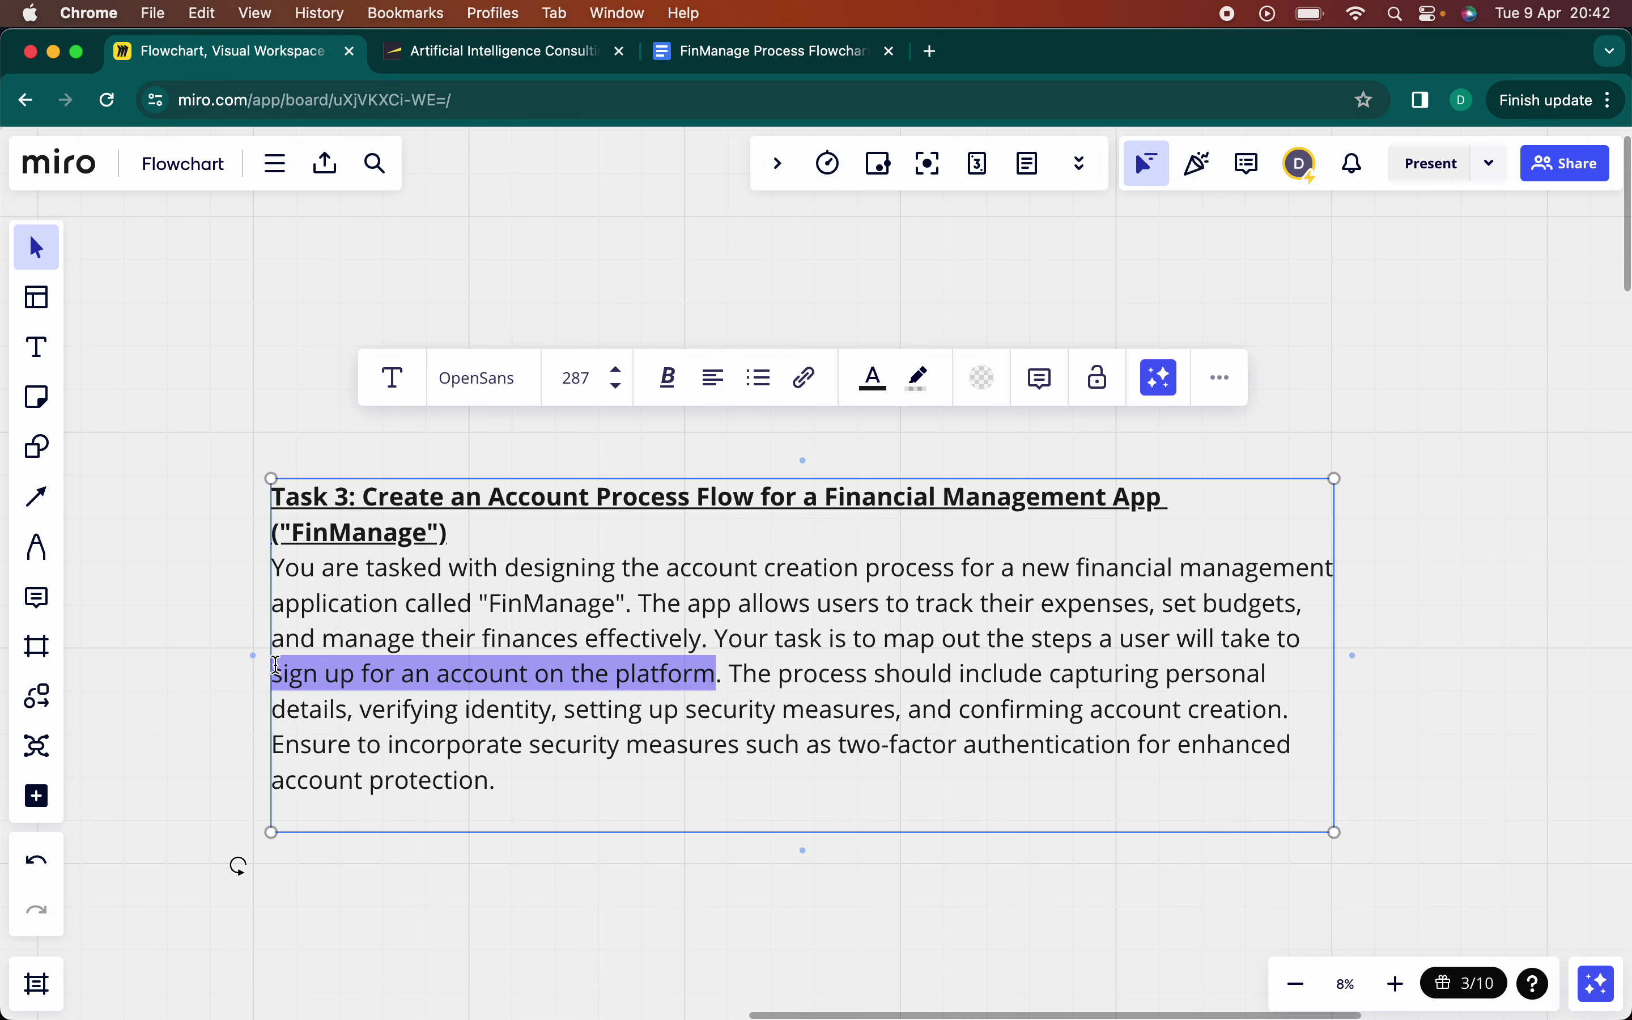
key(super+u)
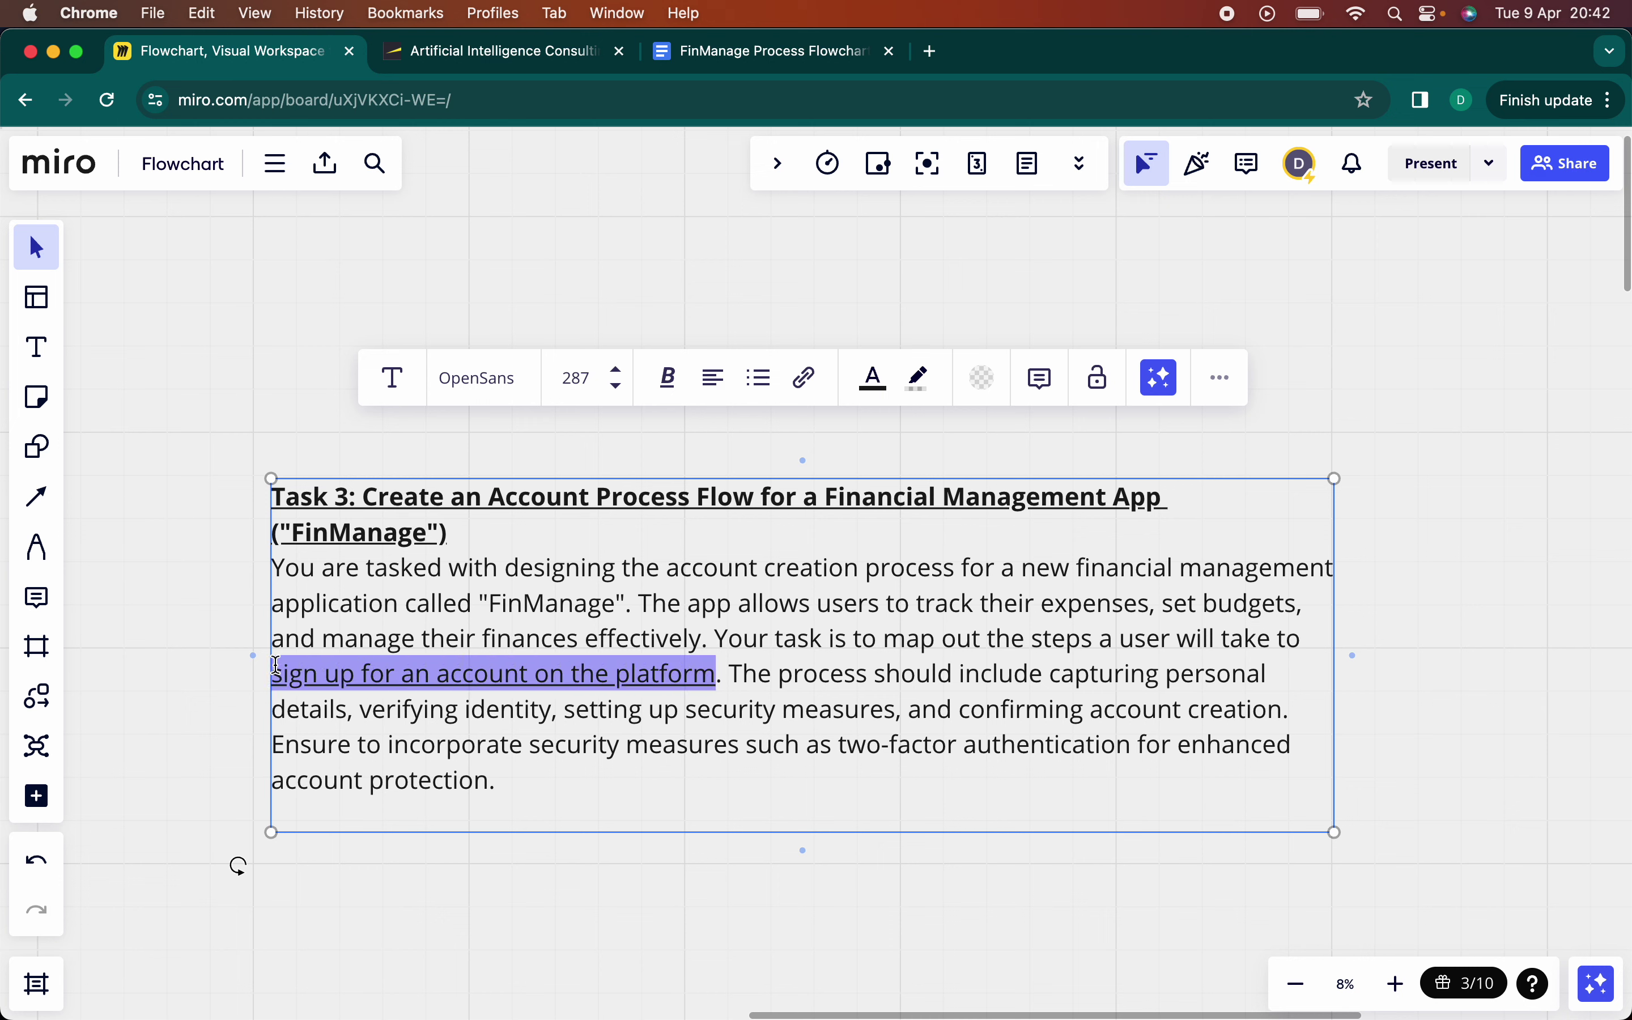
click(876, 385)
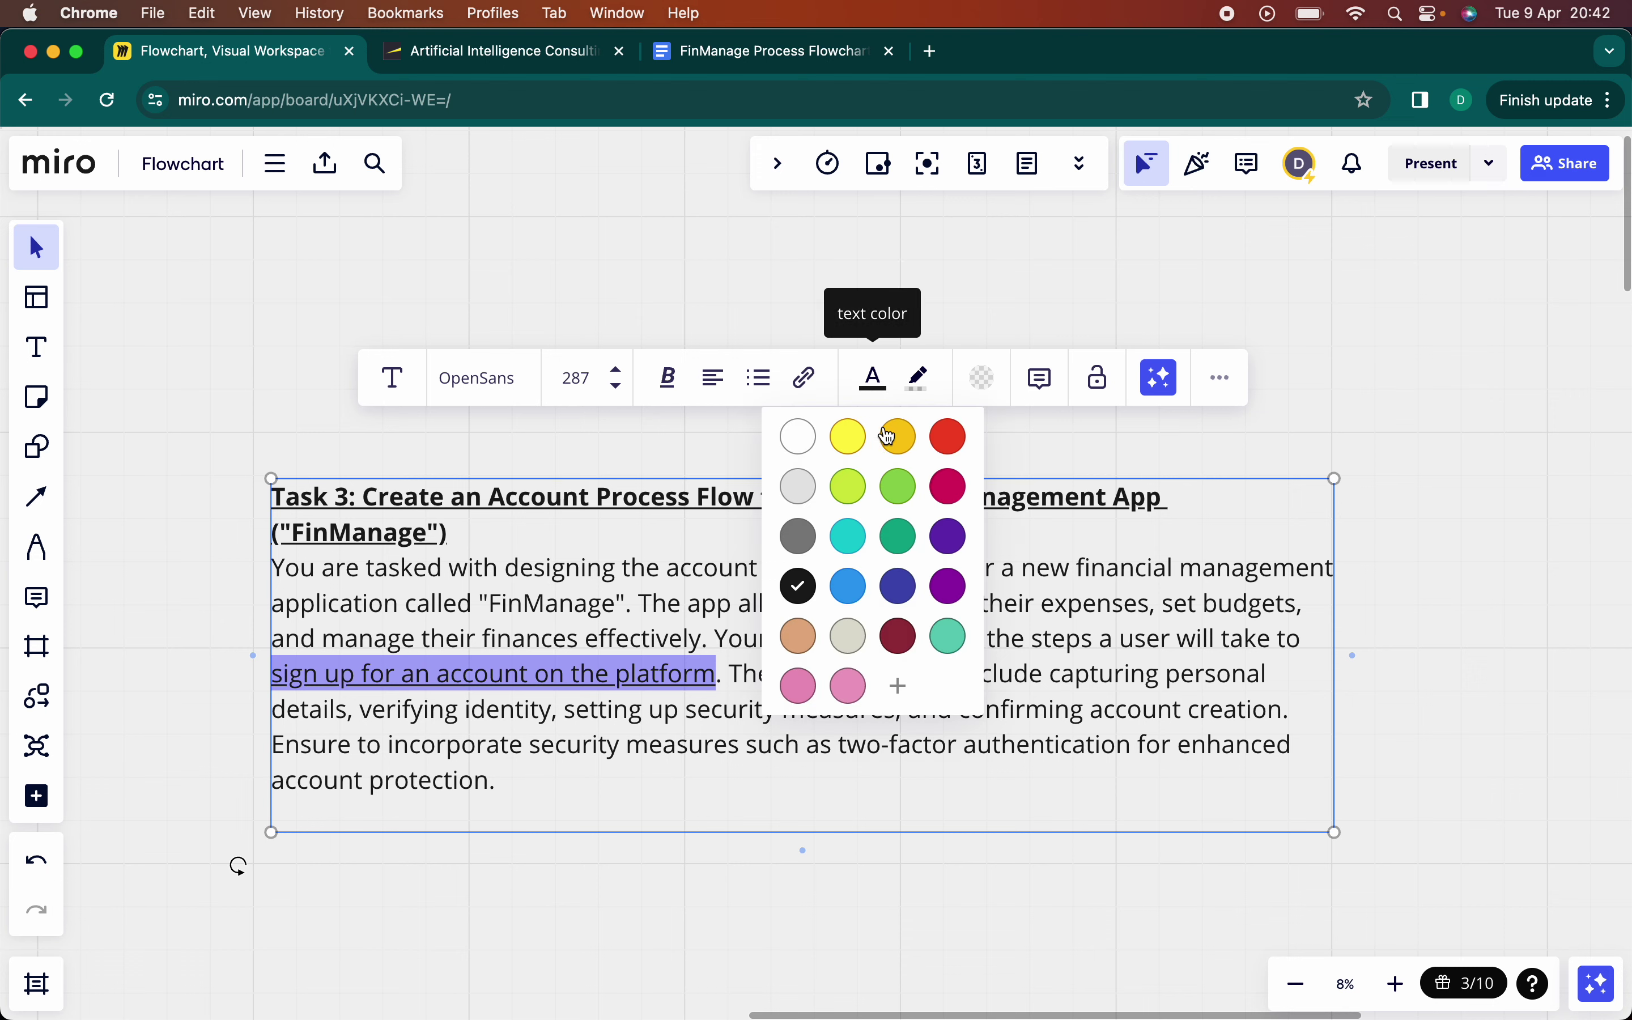
click(948, 437)
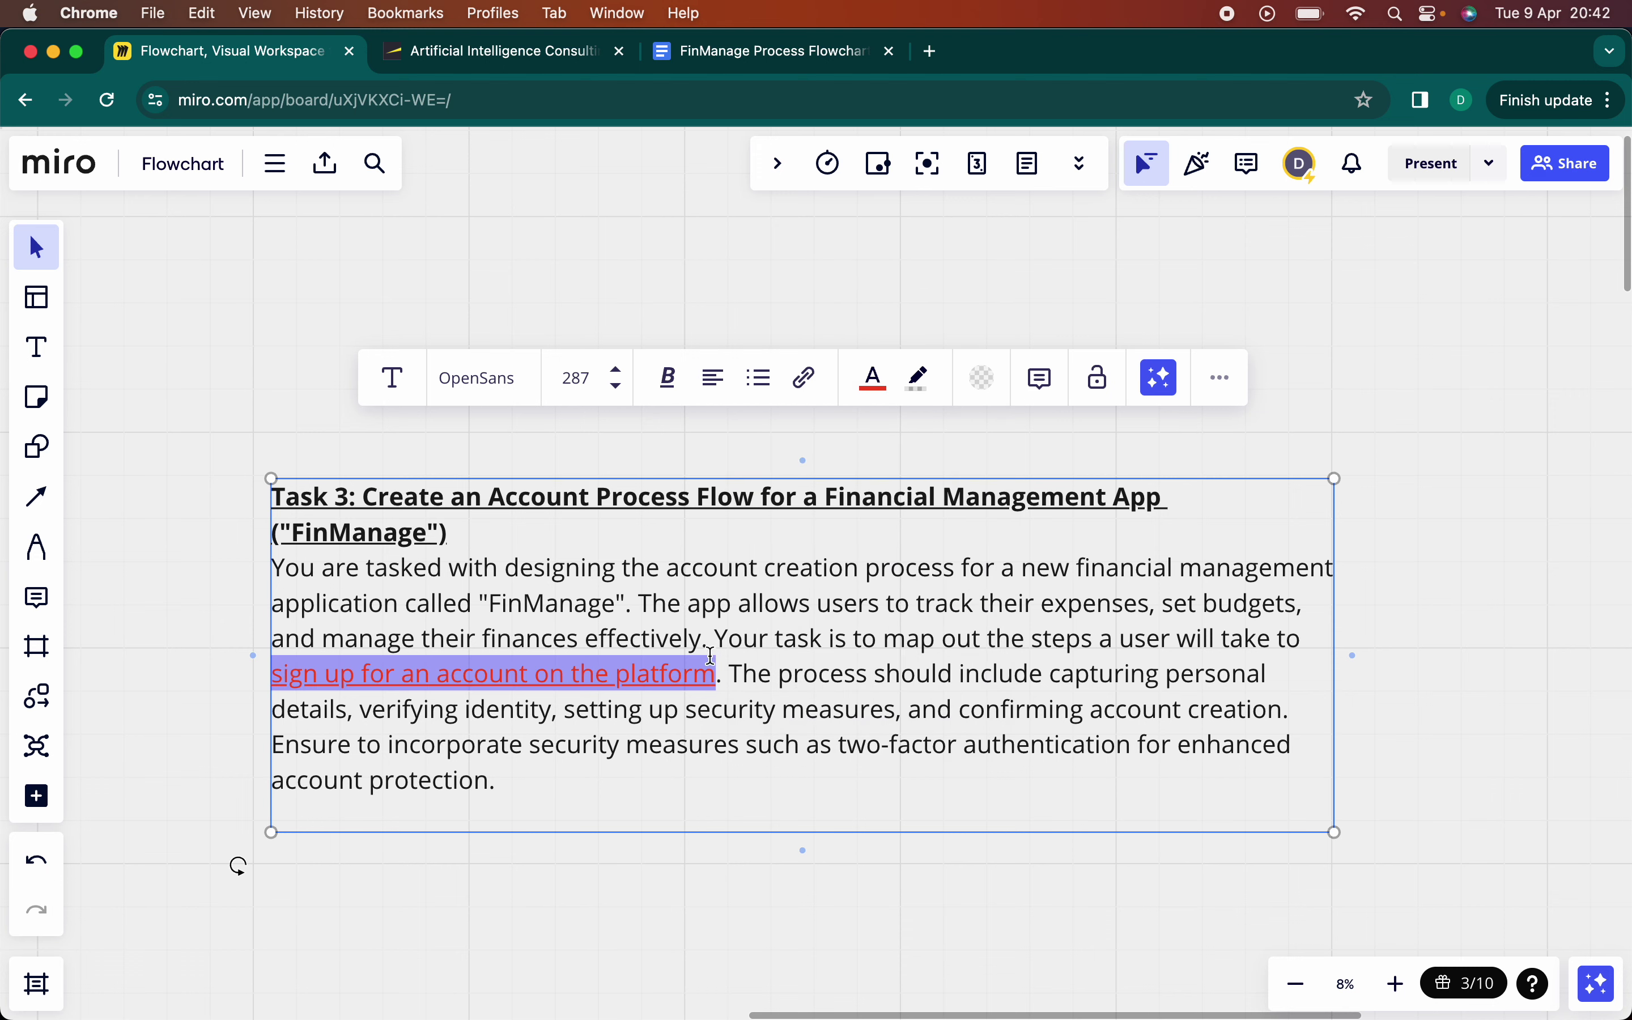
click(759, 671)
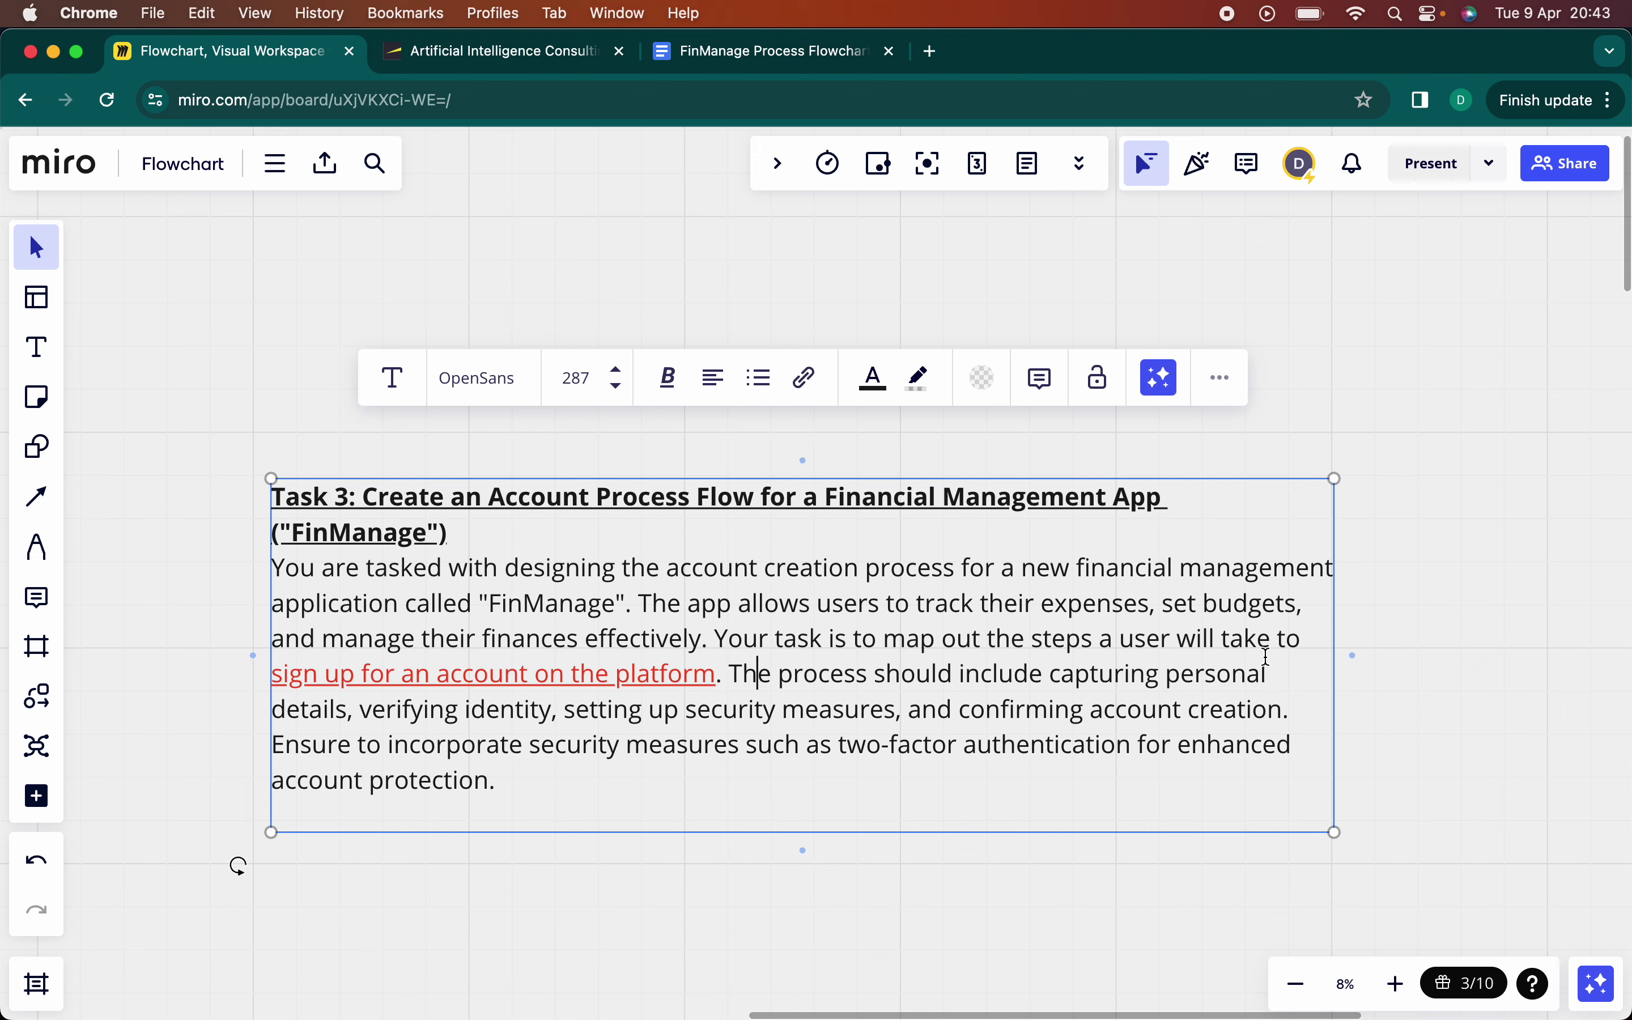
- Colour the phrase "steps a user" in the task description red and underline it
drag(1036, 635, 1170, 638)
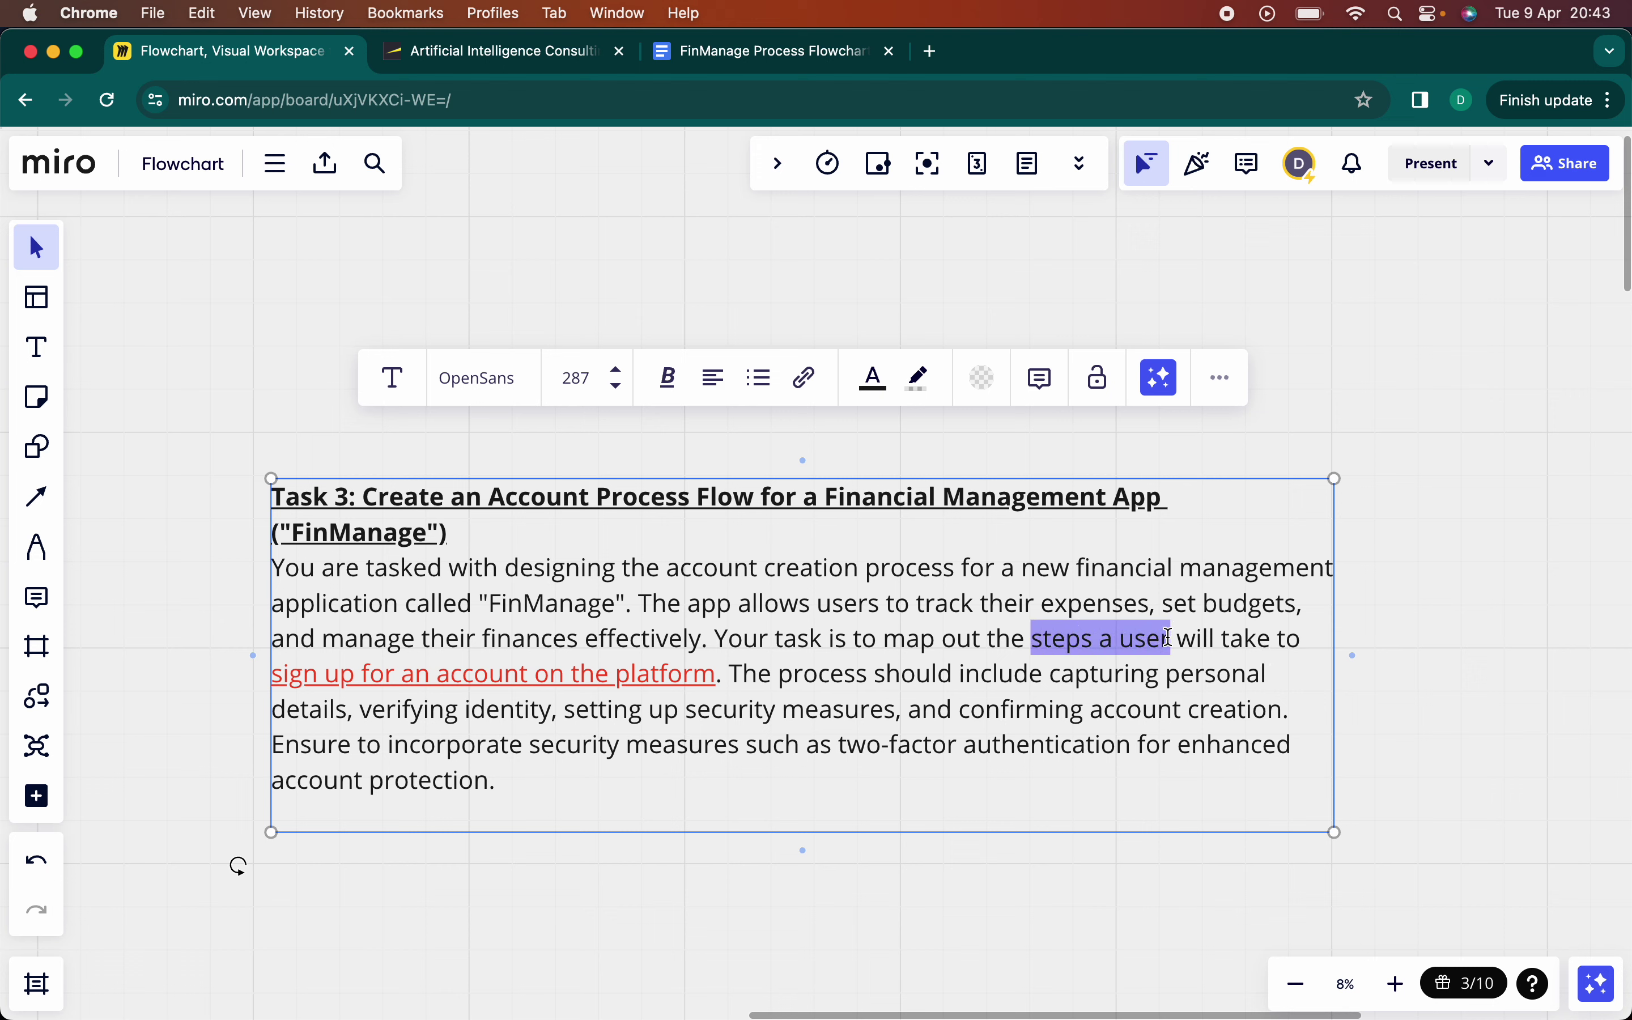
click(879, 383)
click(947, 434)
key(super+u)
click(855, 668)
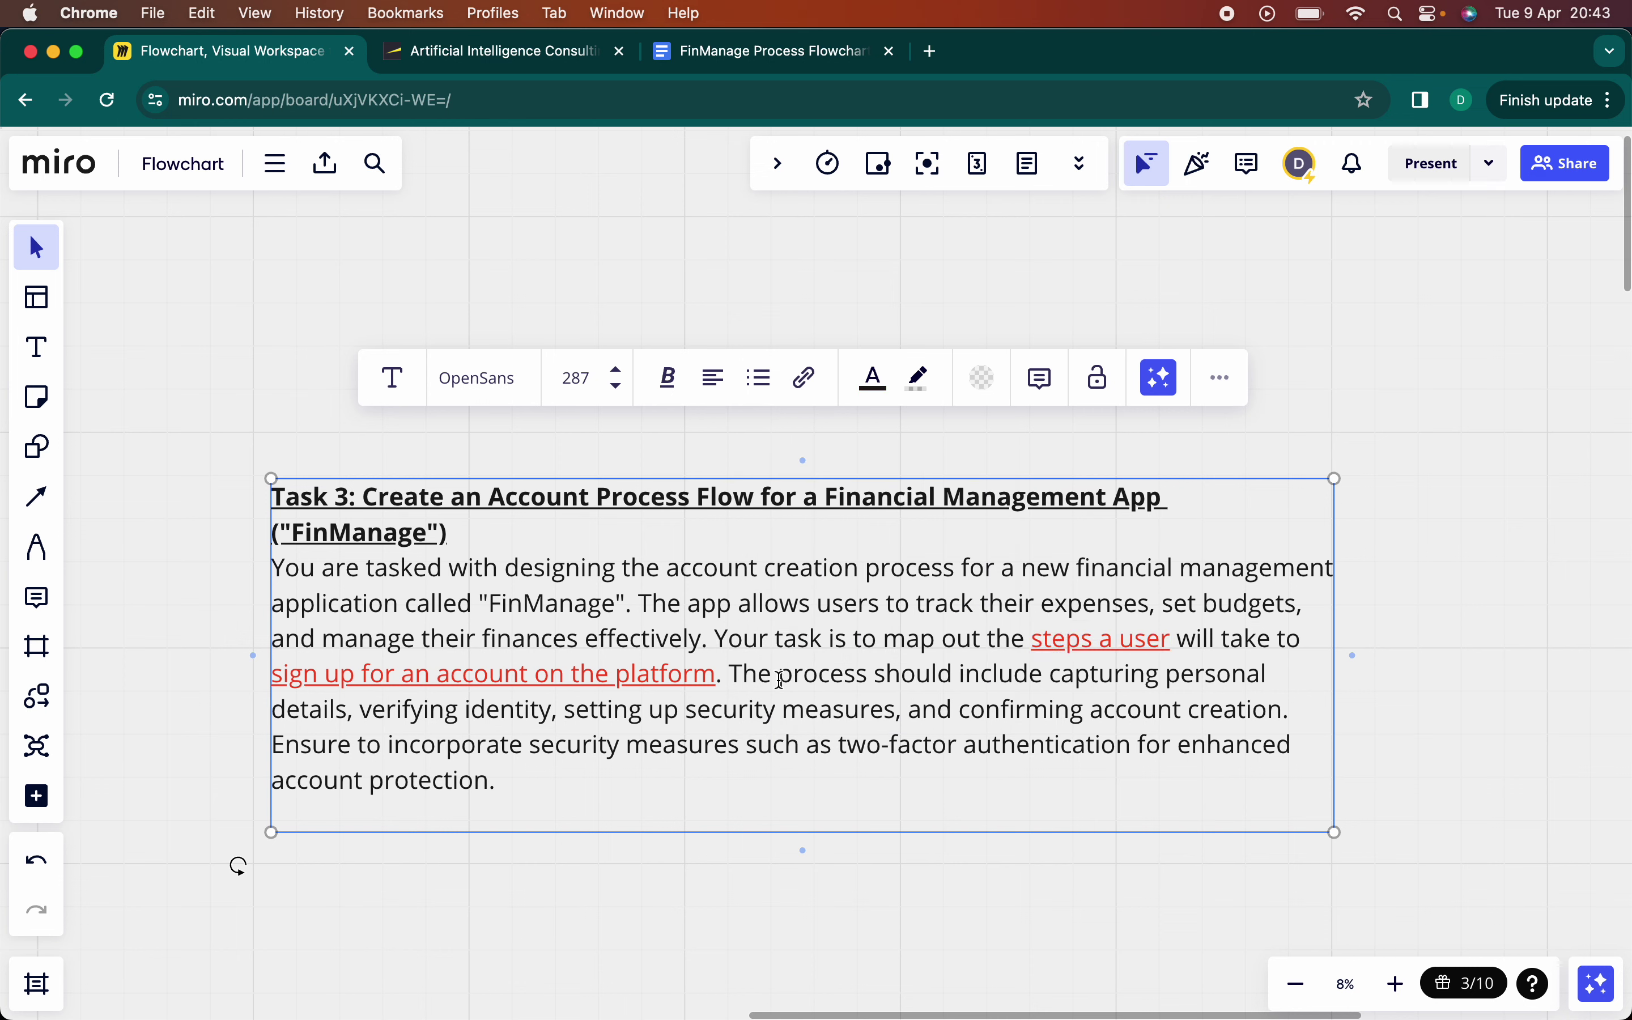
- Highlight the process requirements in the task description up to "confirming account creation", and leave the text box
drag(730, 675, 1281, 703)
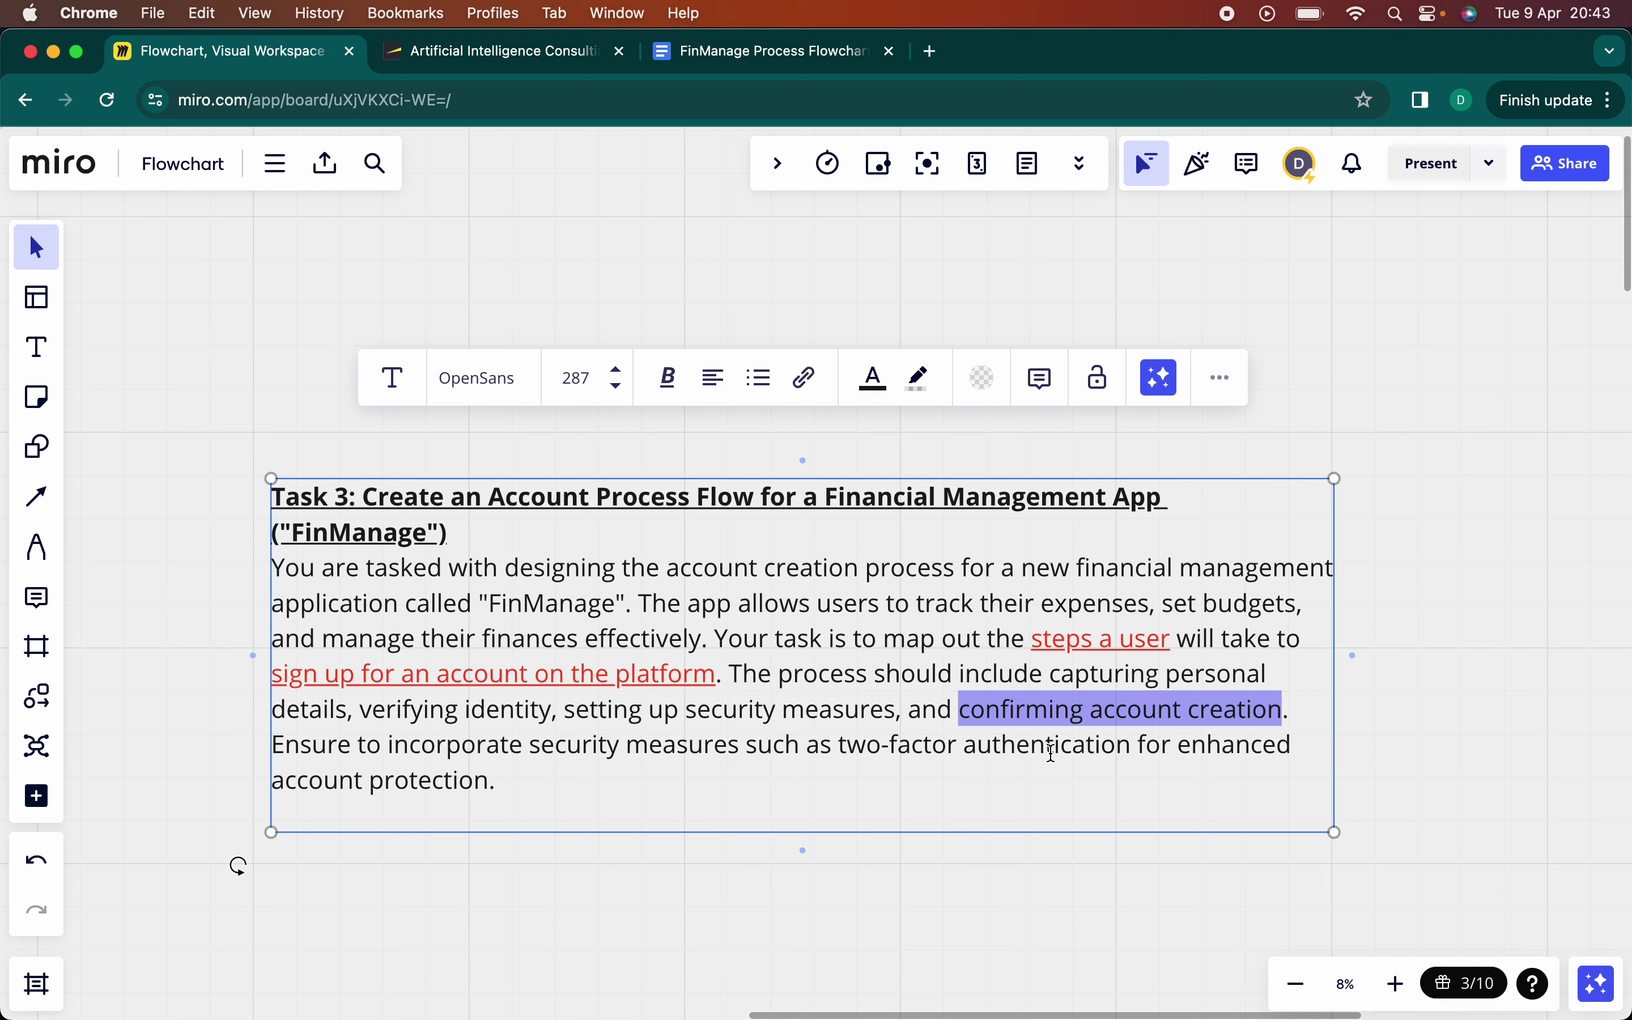
click(505, 785)
click(611, 897)
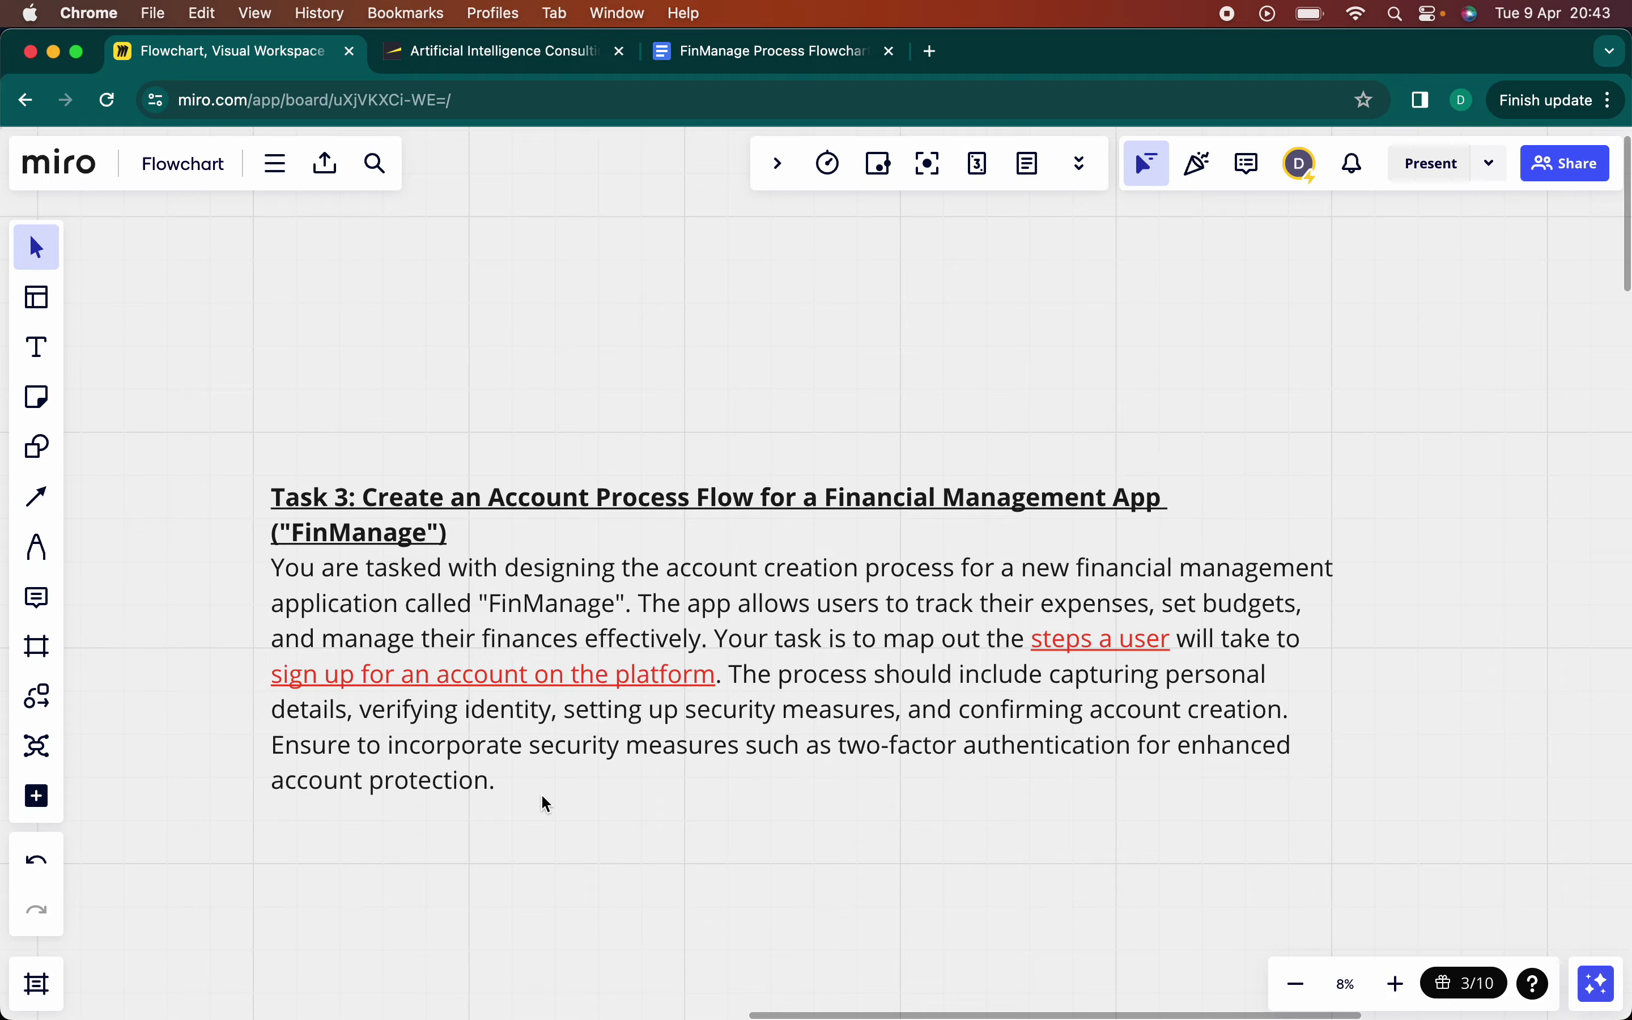
- Look over the Descriptive Process Flow and Diagramic Process Flow frames below the task description
scroll(542, 797, down, 5)
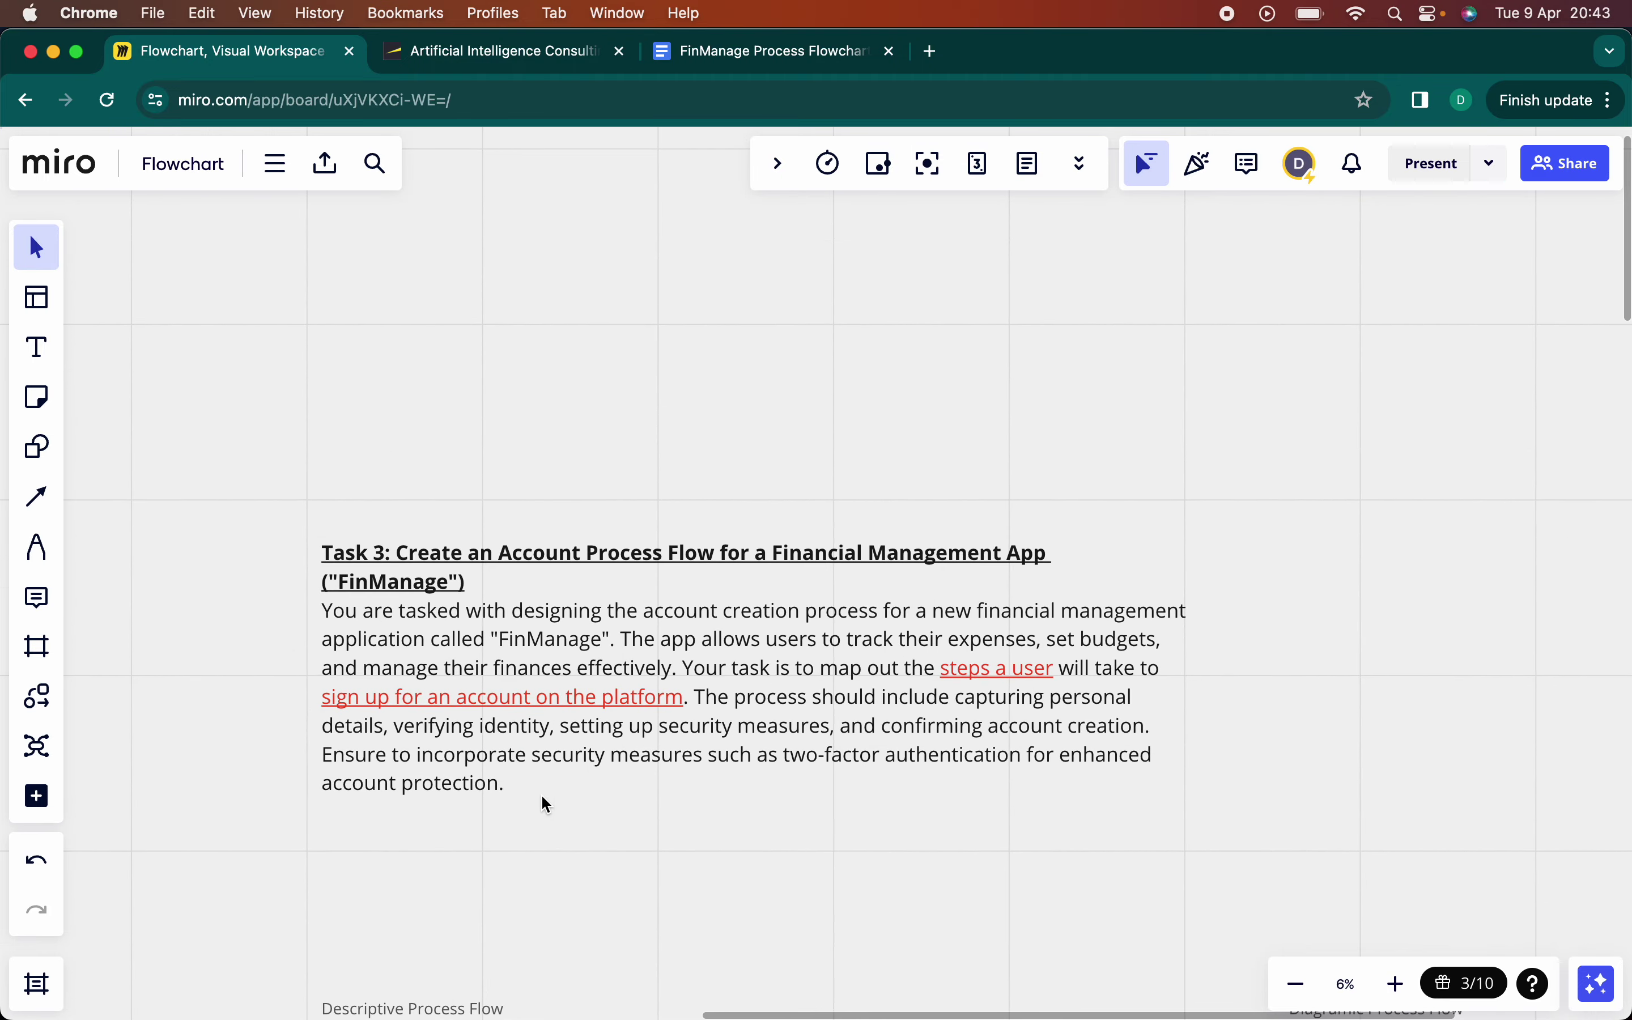
scroll(545, 800, down, 5)
scroll(546, 803, down, 5)
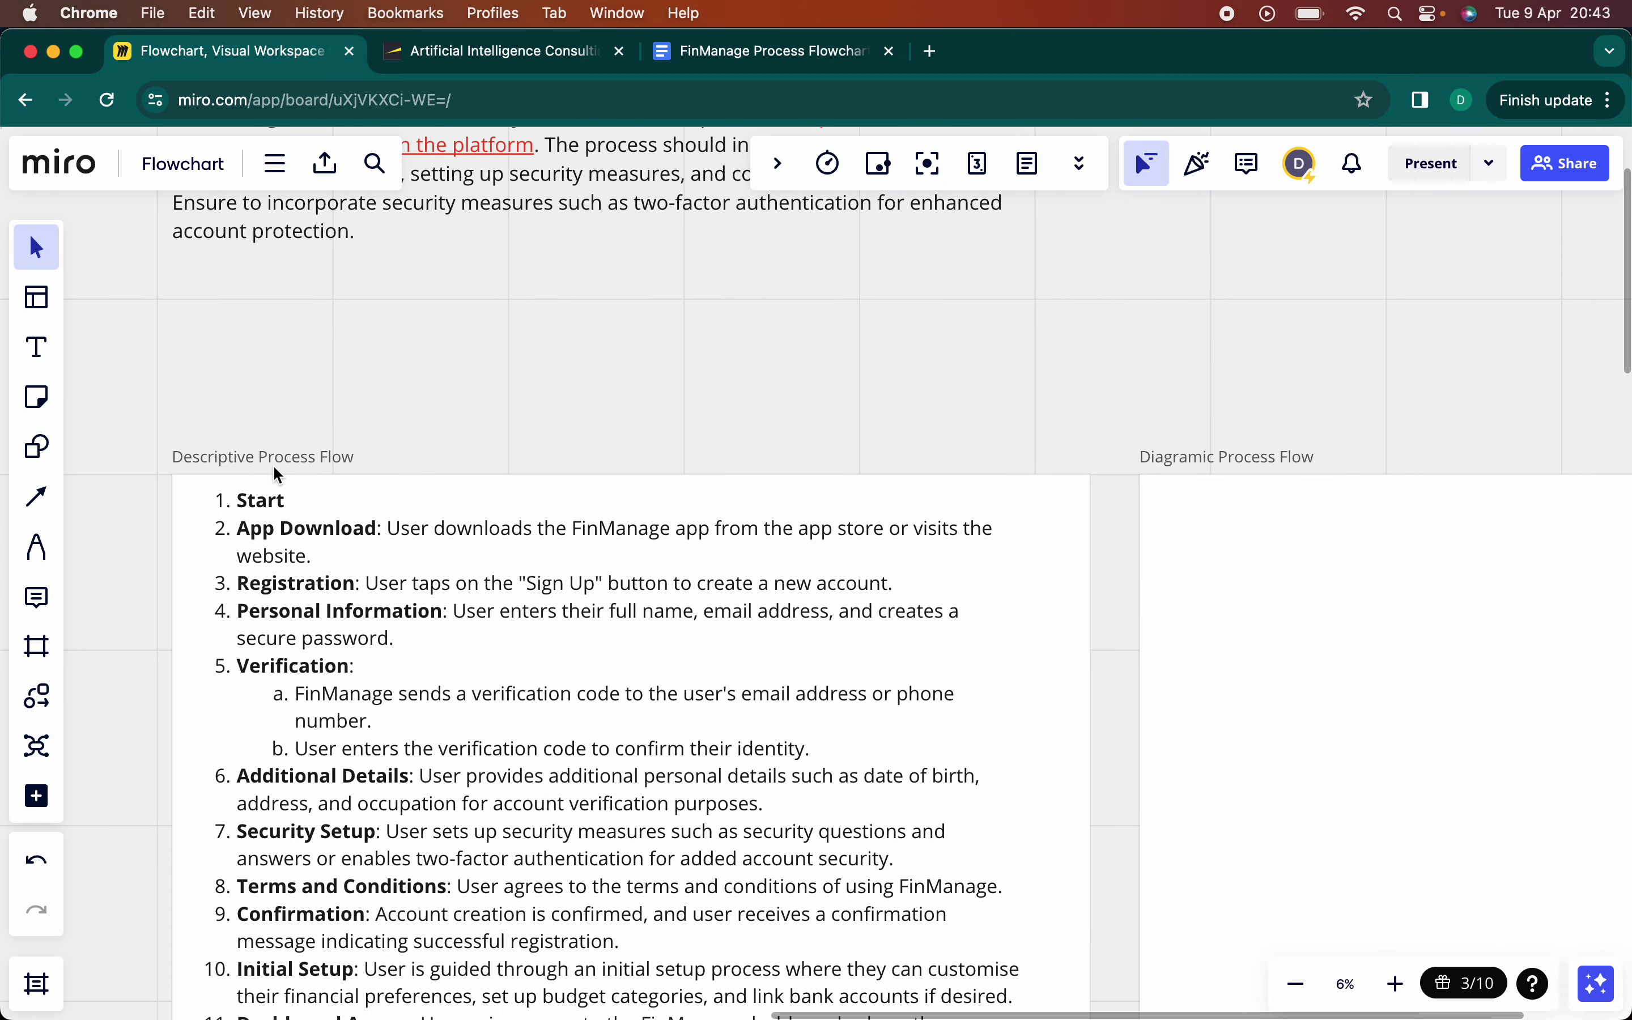
scroll(295, 465, right, 5)
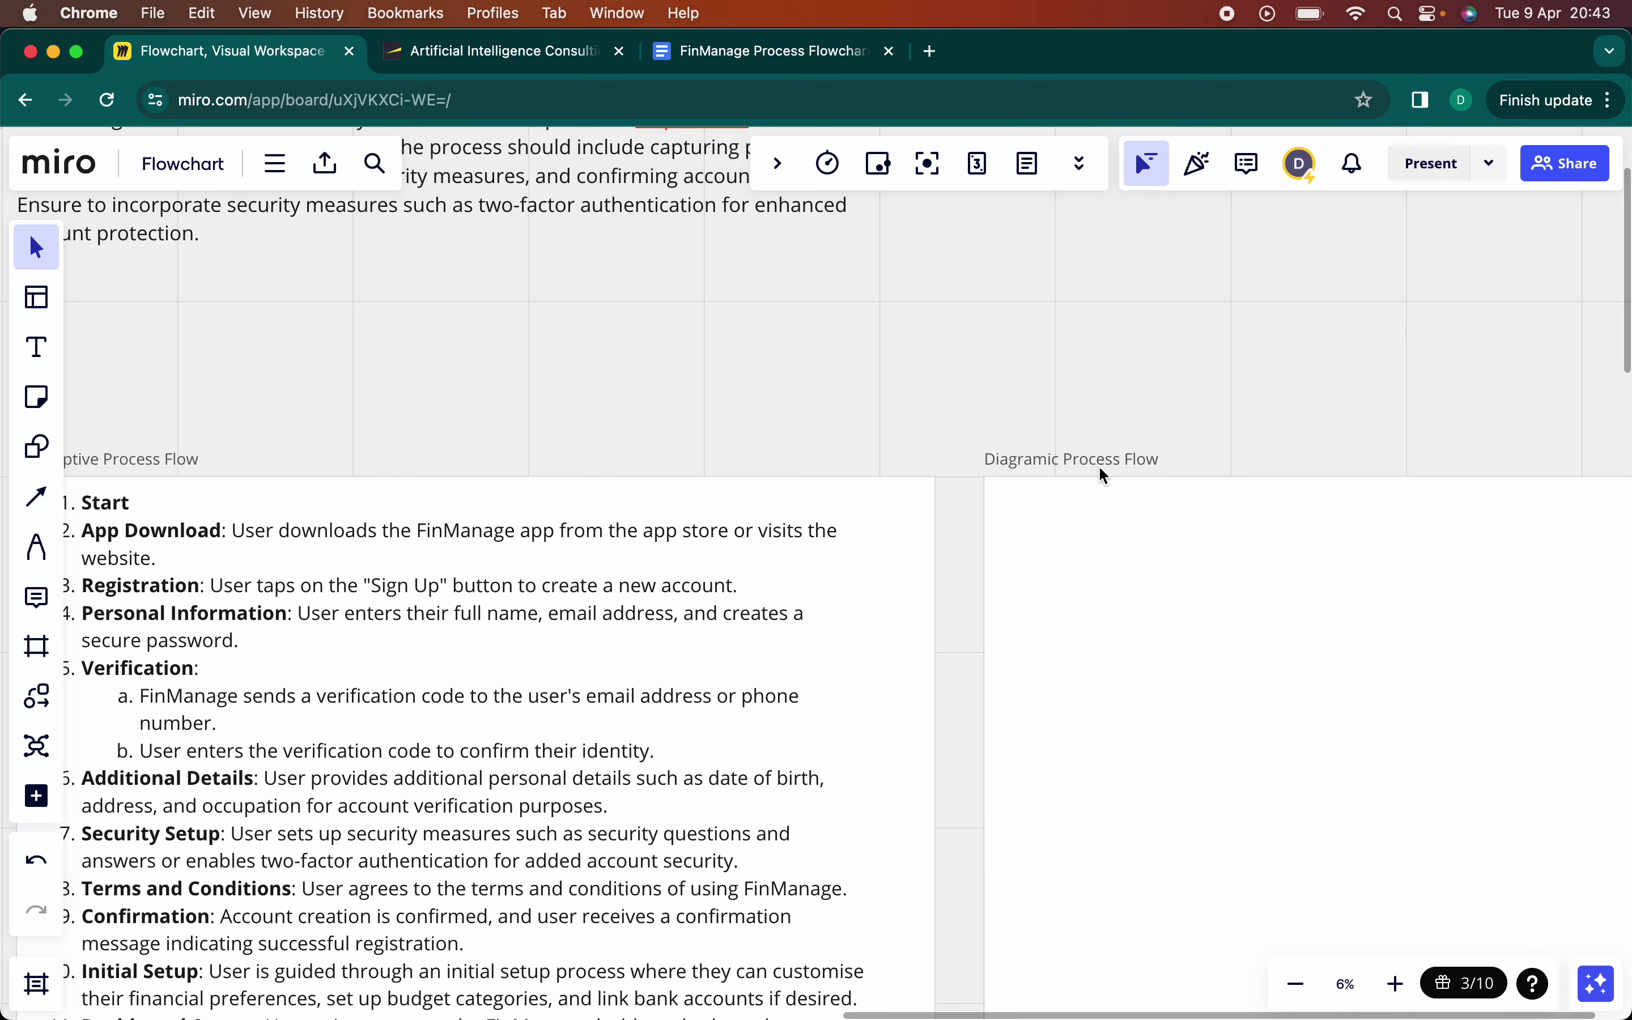
scroll(754, 645, left, 5)
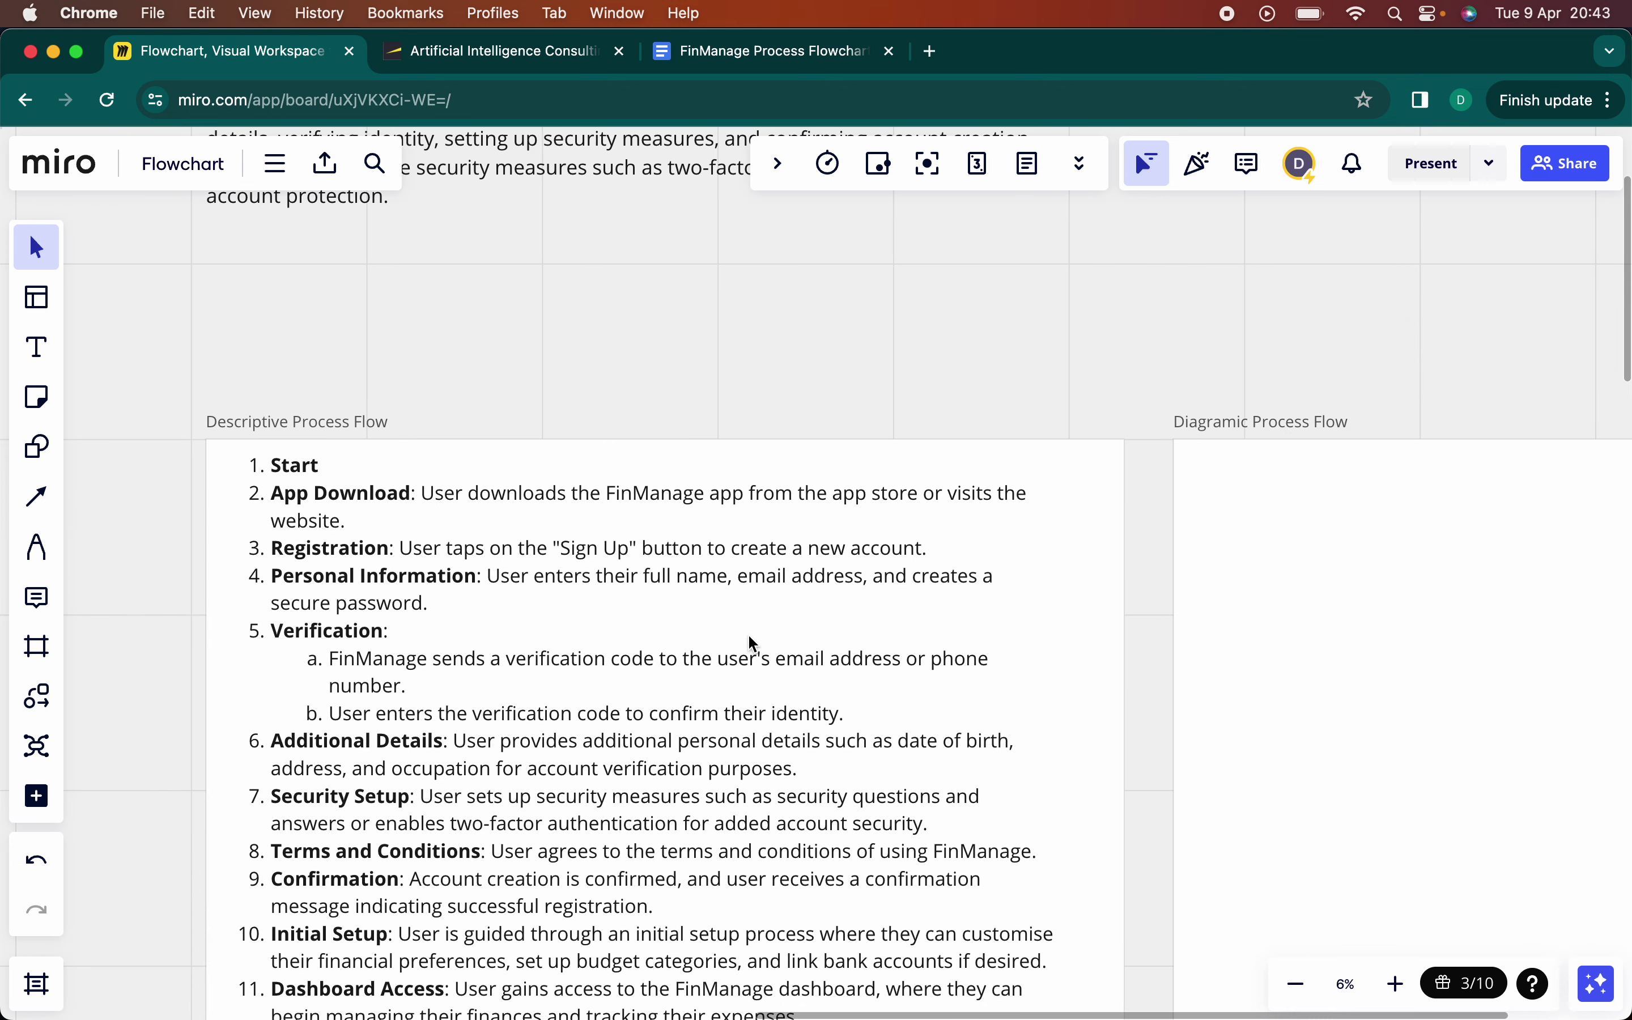
scroll(754, 645, down, 3)
scroll(748, 637, down, 1)
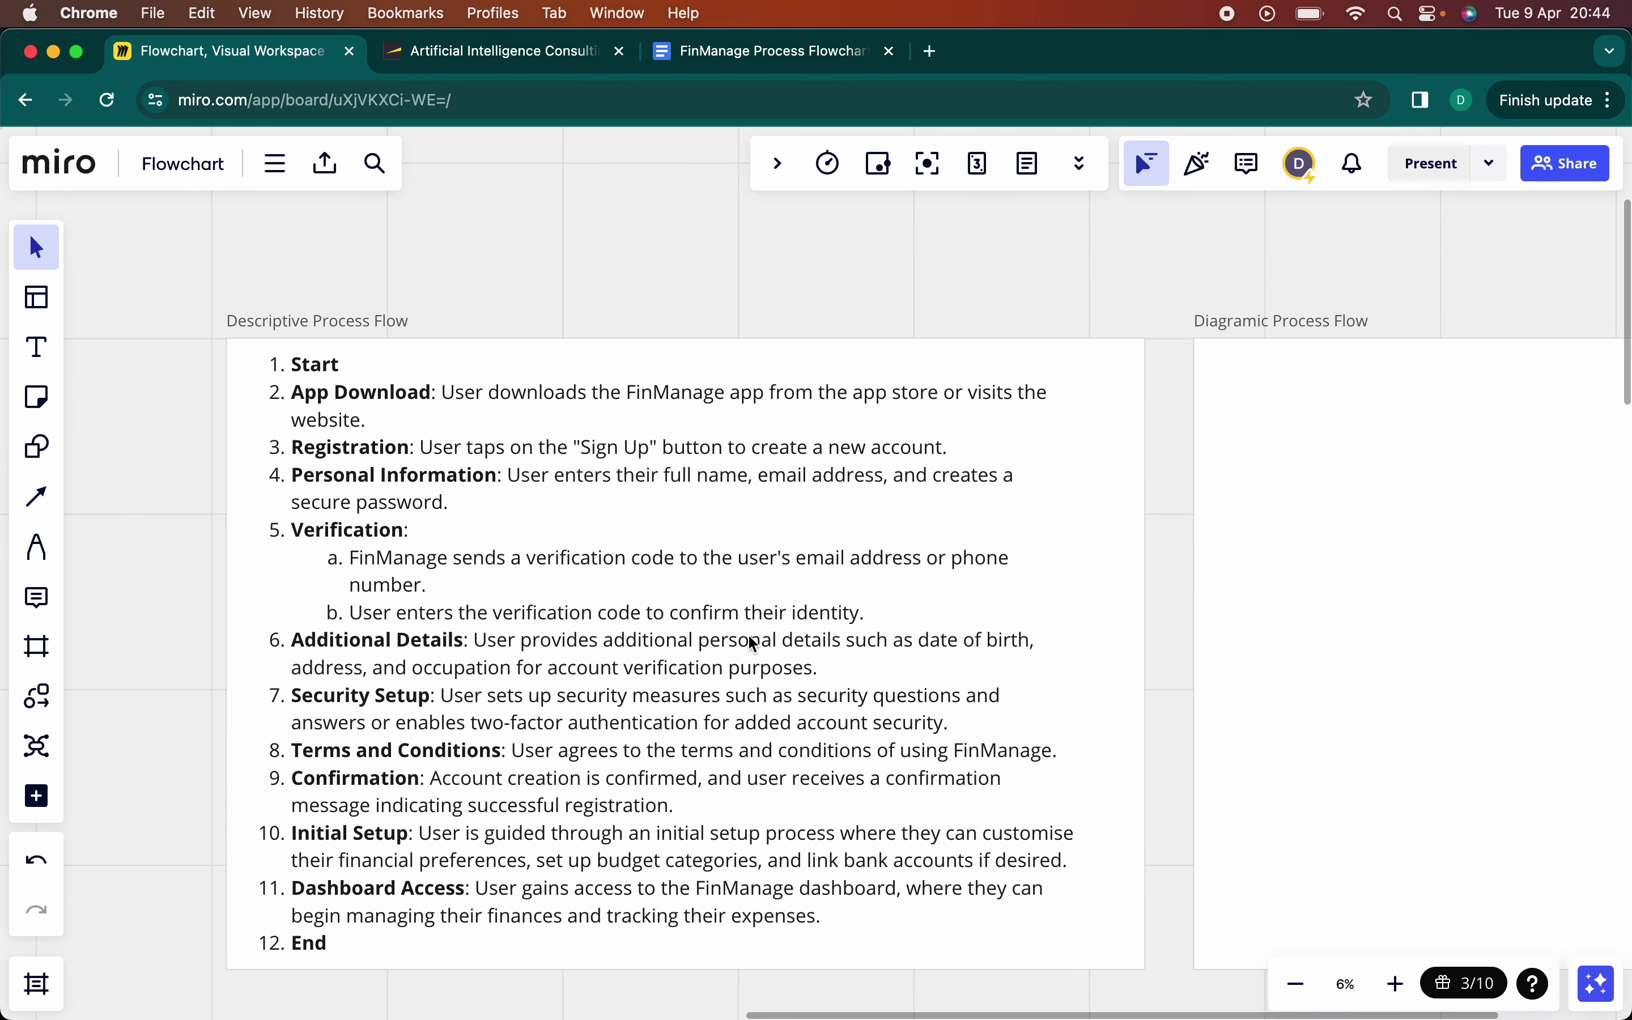
scroll(749, 637, up, 3)
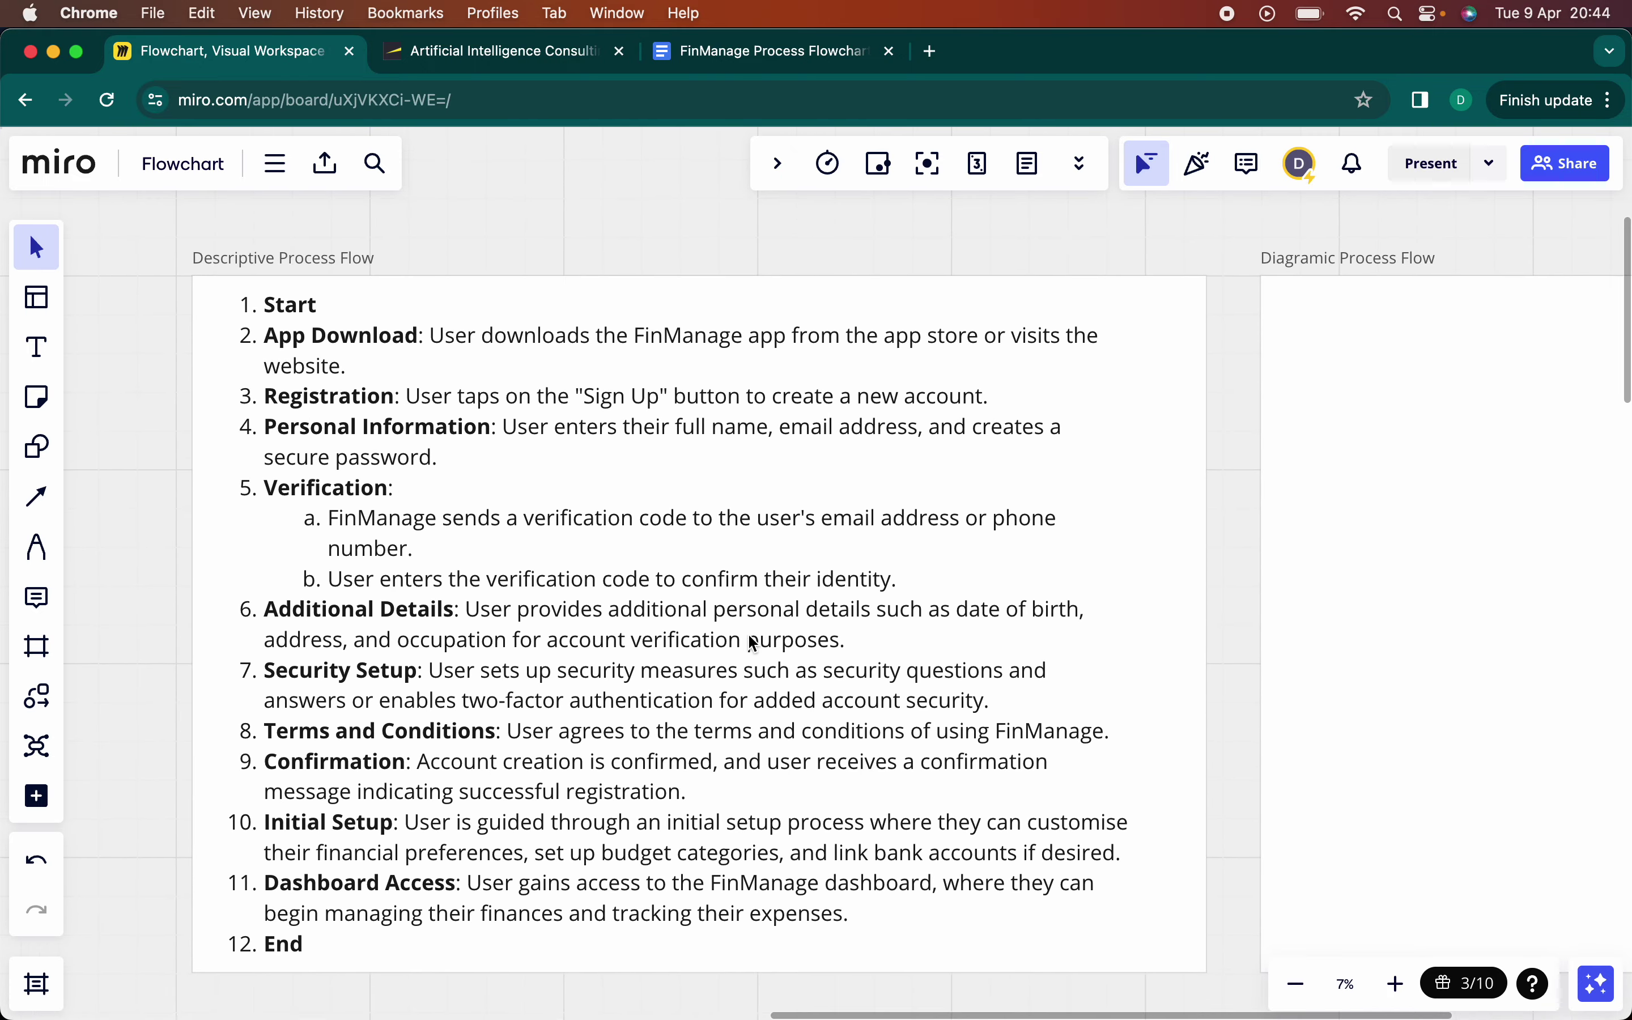
scroll(755, 644, up, 2)
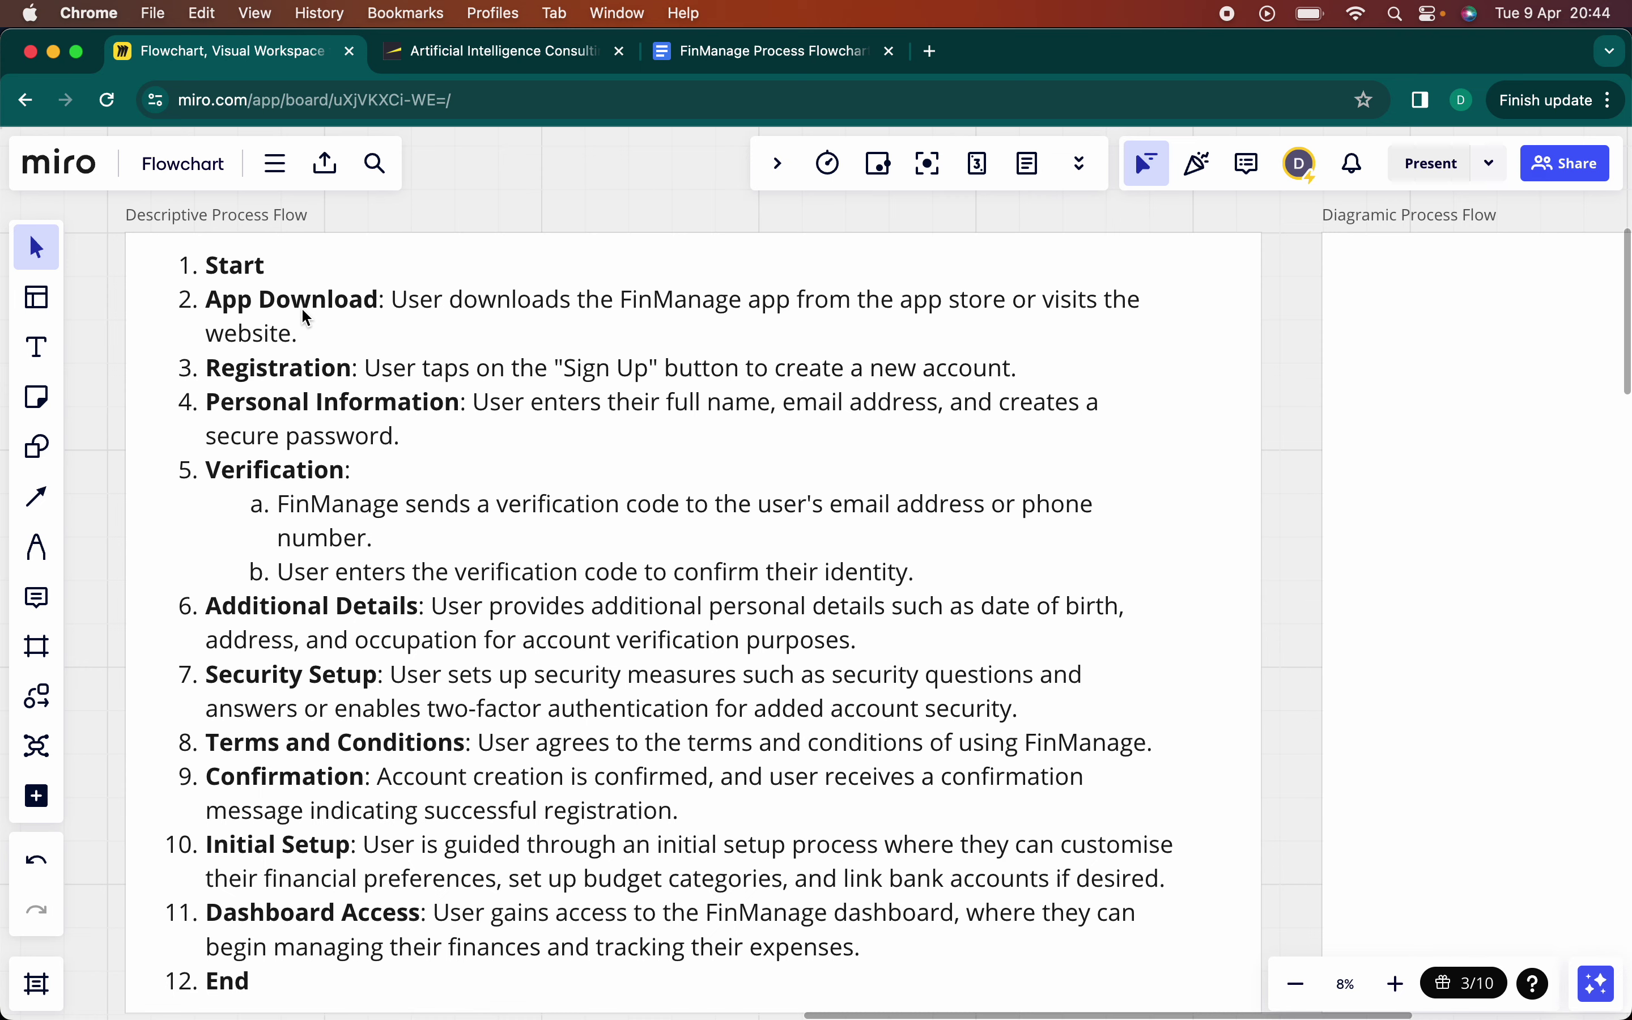
- Compare the Task 3 requirements with the numbered steps in the Descriptive Process Flow frame, from Start to End
scroll(276, 305, up, 1)
scroll(273, 305, up, 10)
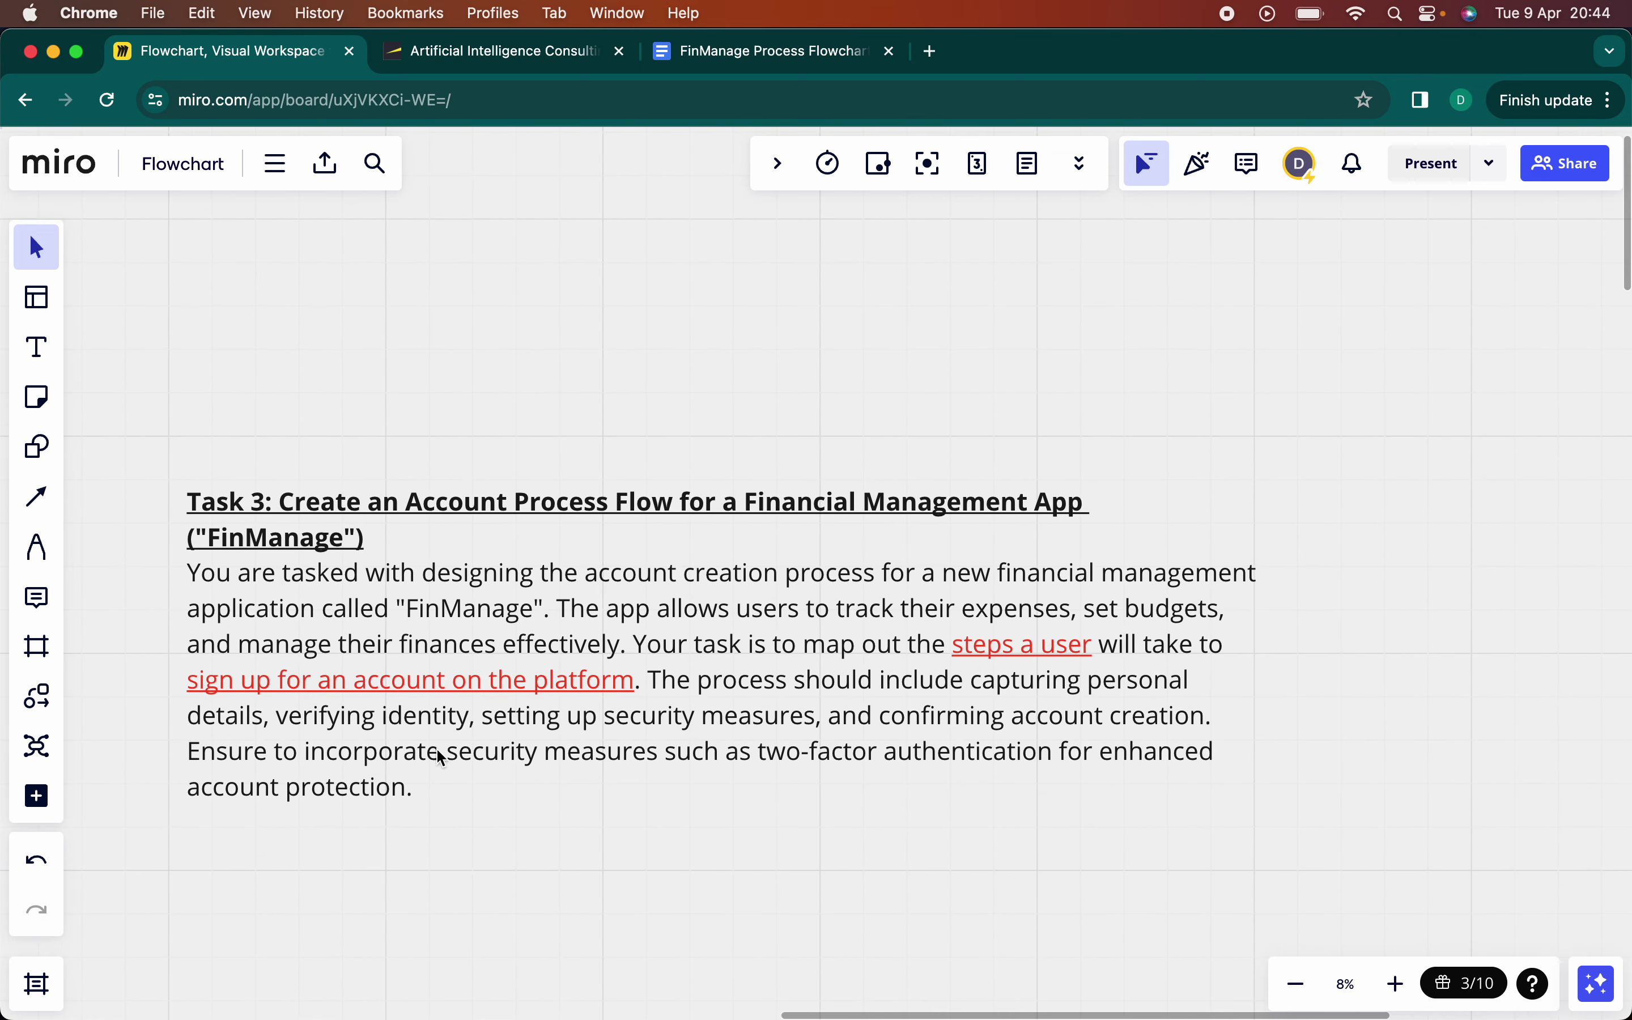
scroll(444, 757, down, 10)
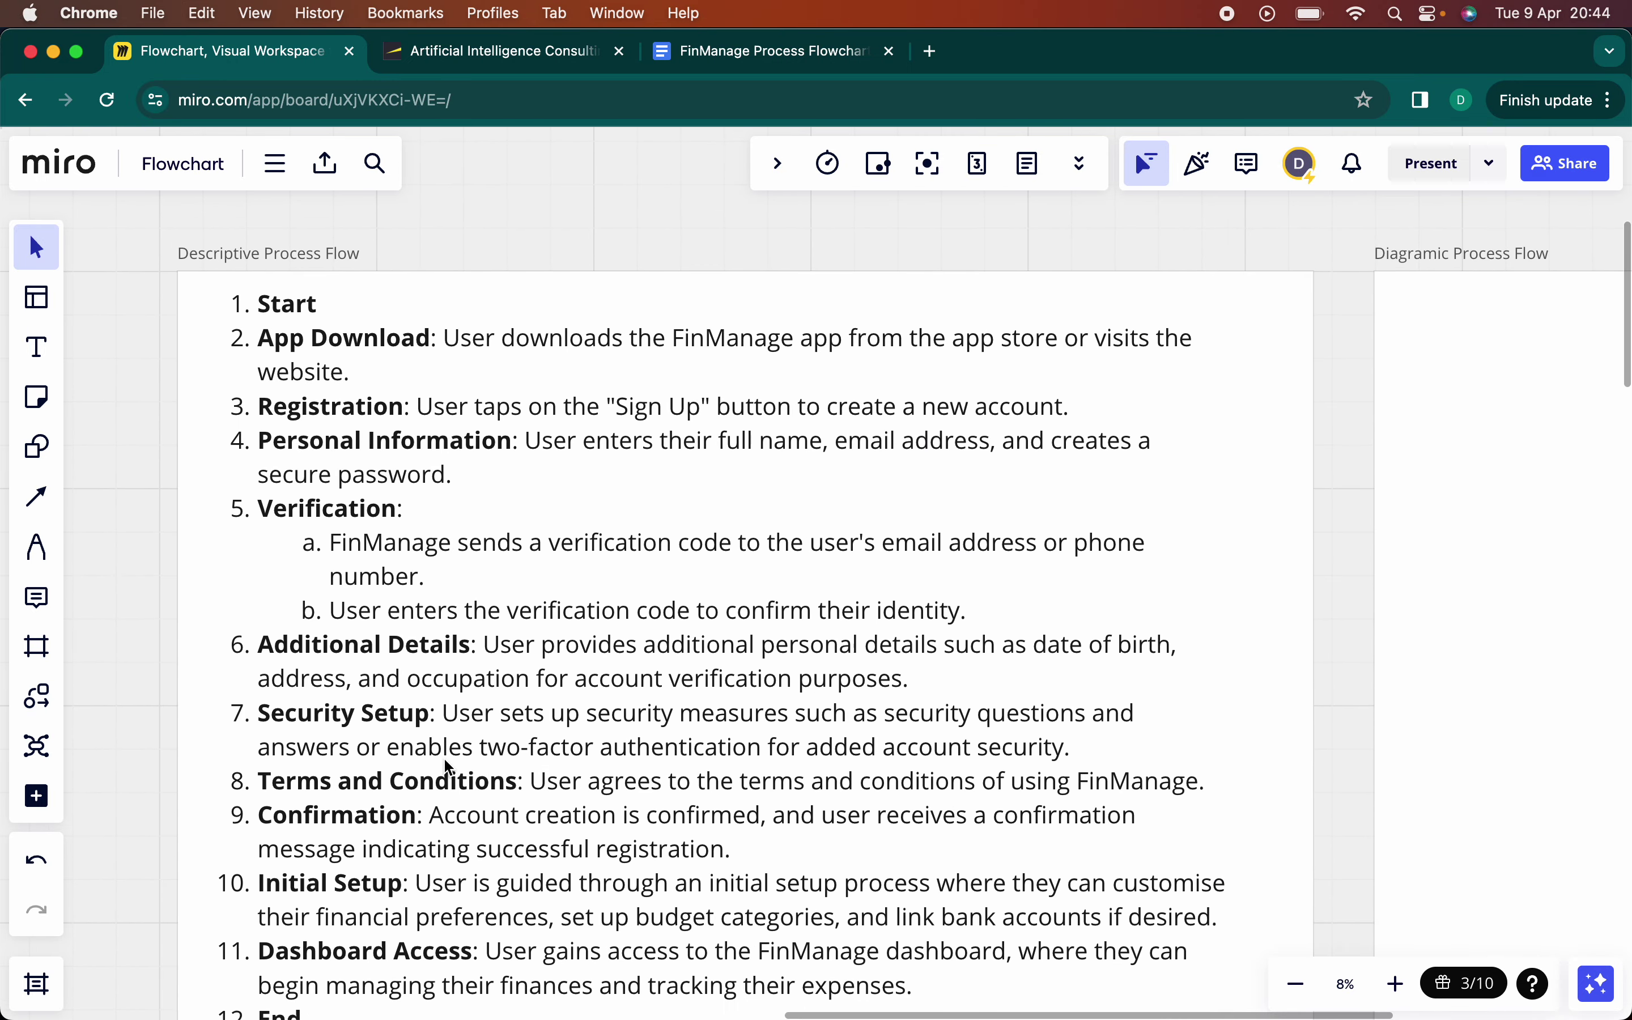
scroll(445, 766, down, 2)
scroll(445, 767, up, 2)
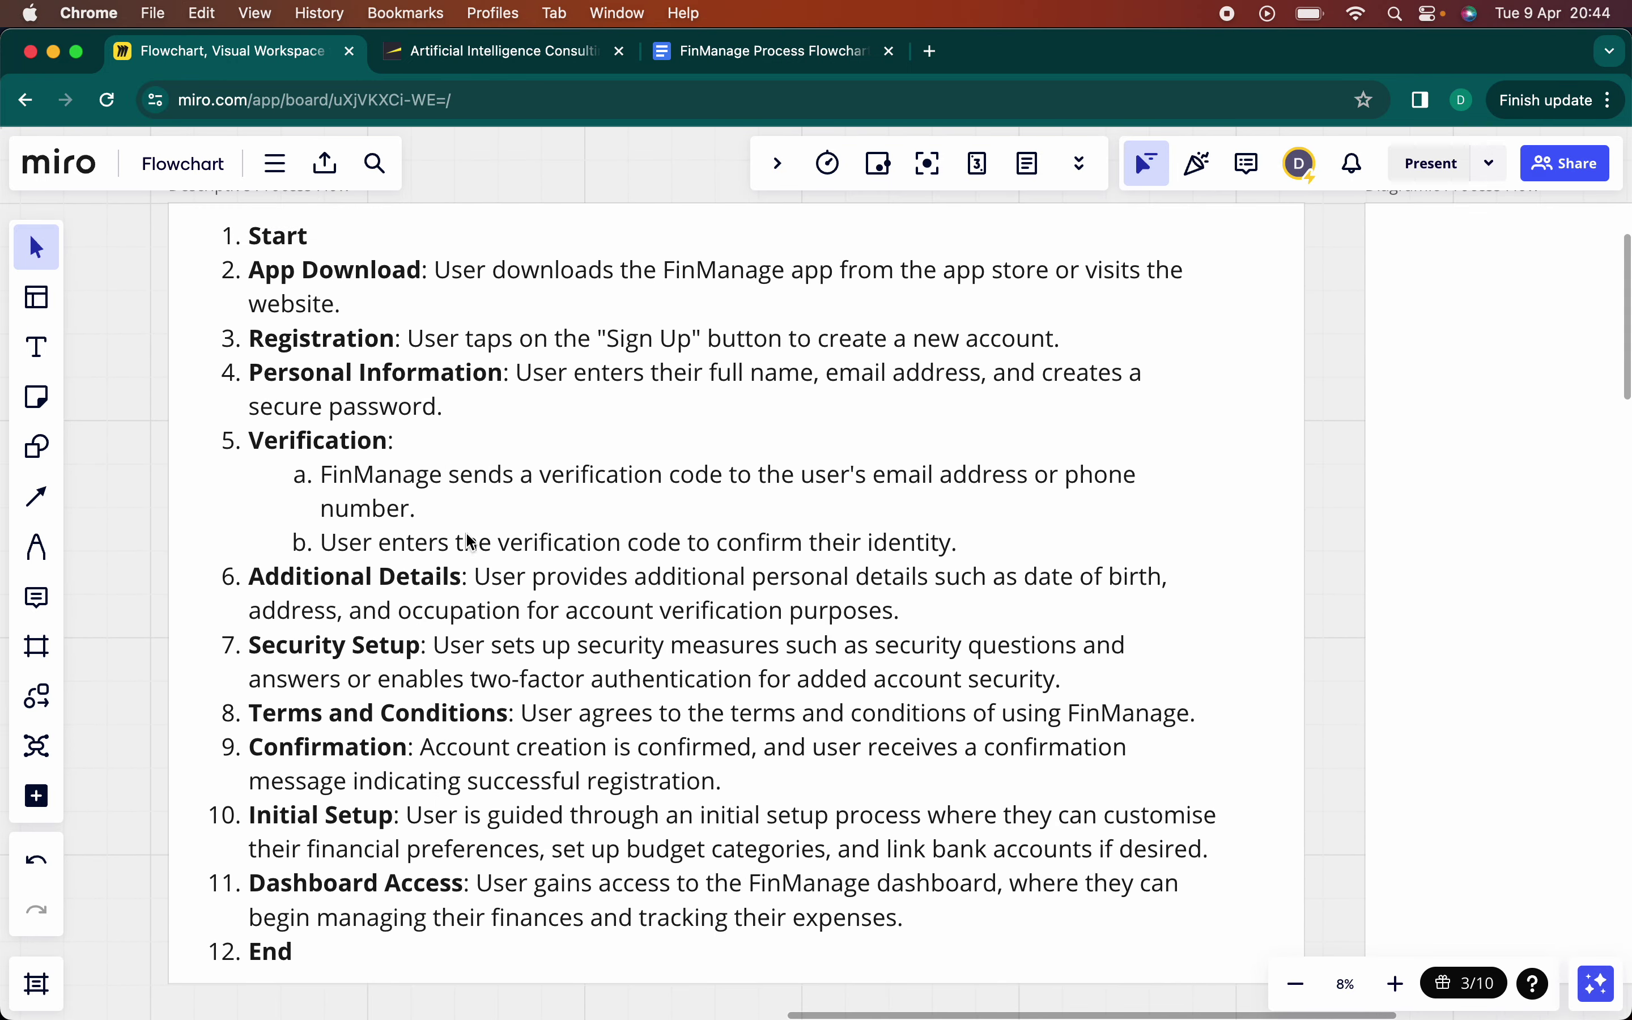
scroll(440, 582, up, 1)
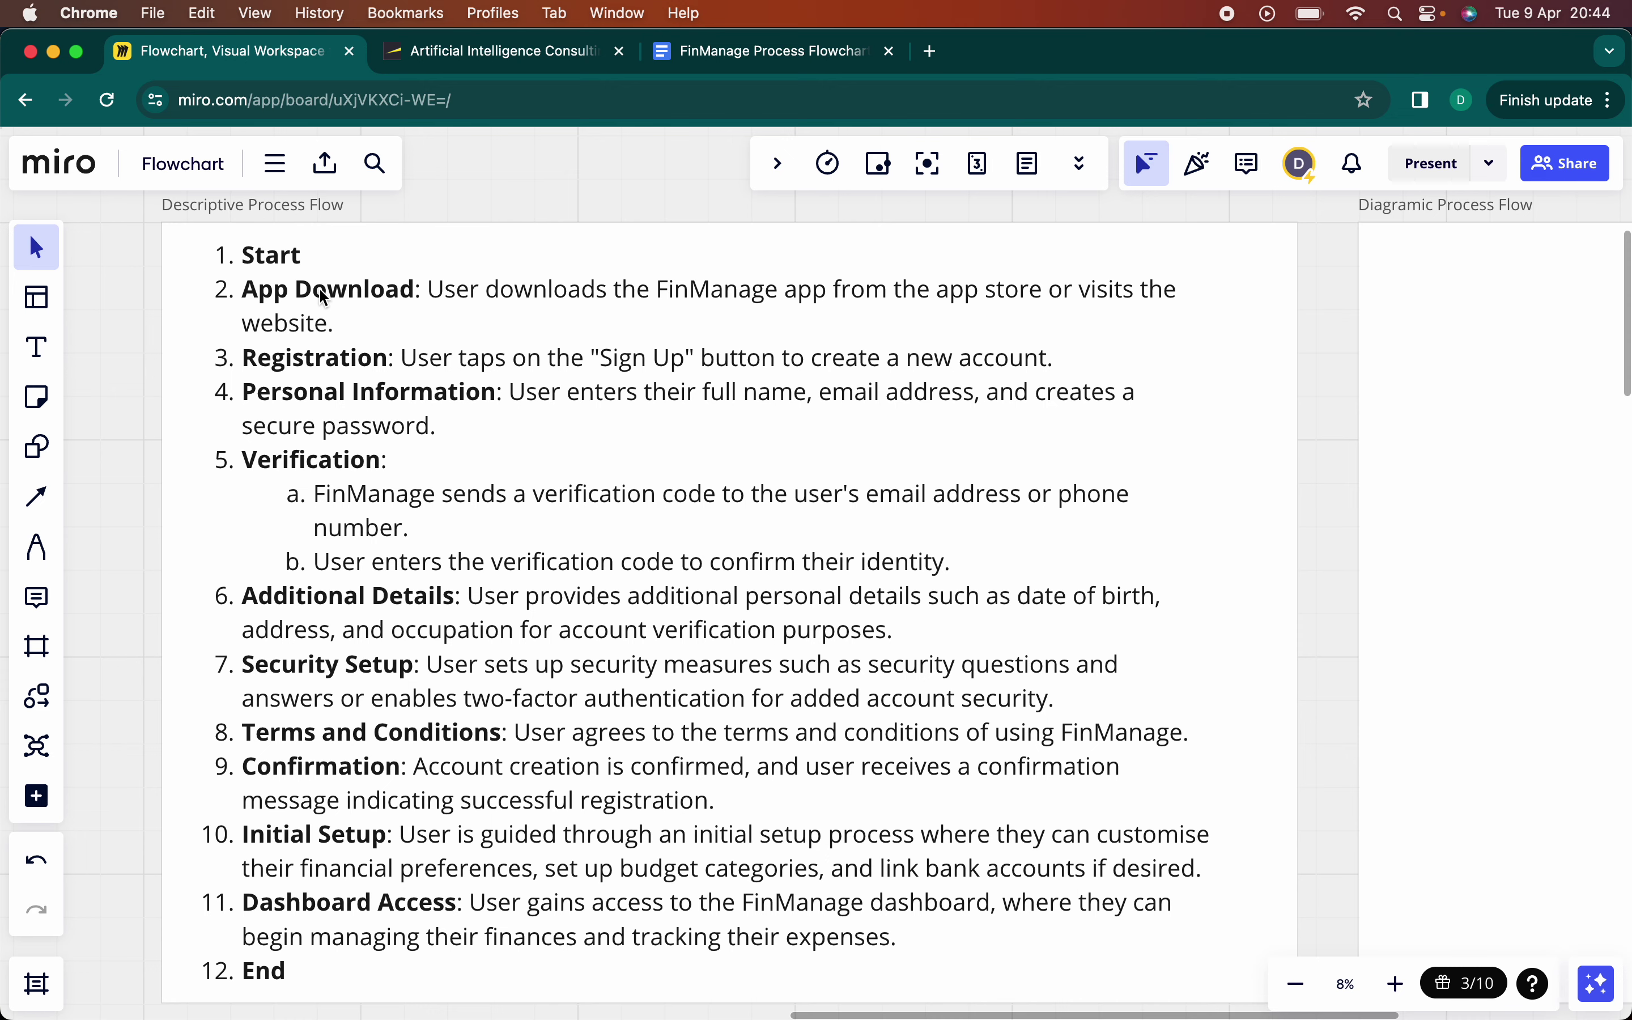
scroll(323, 297, up, 10)
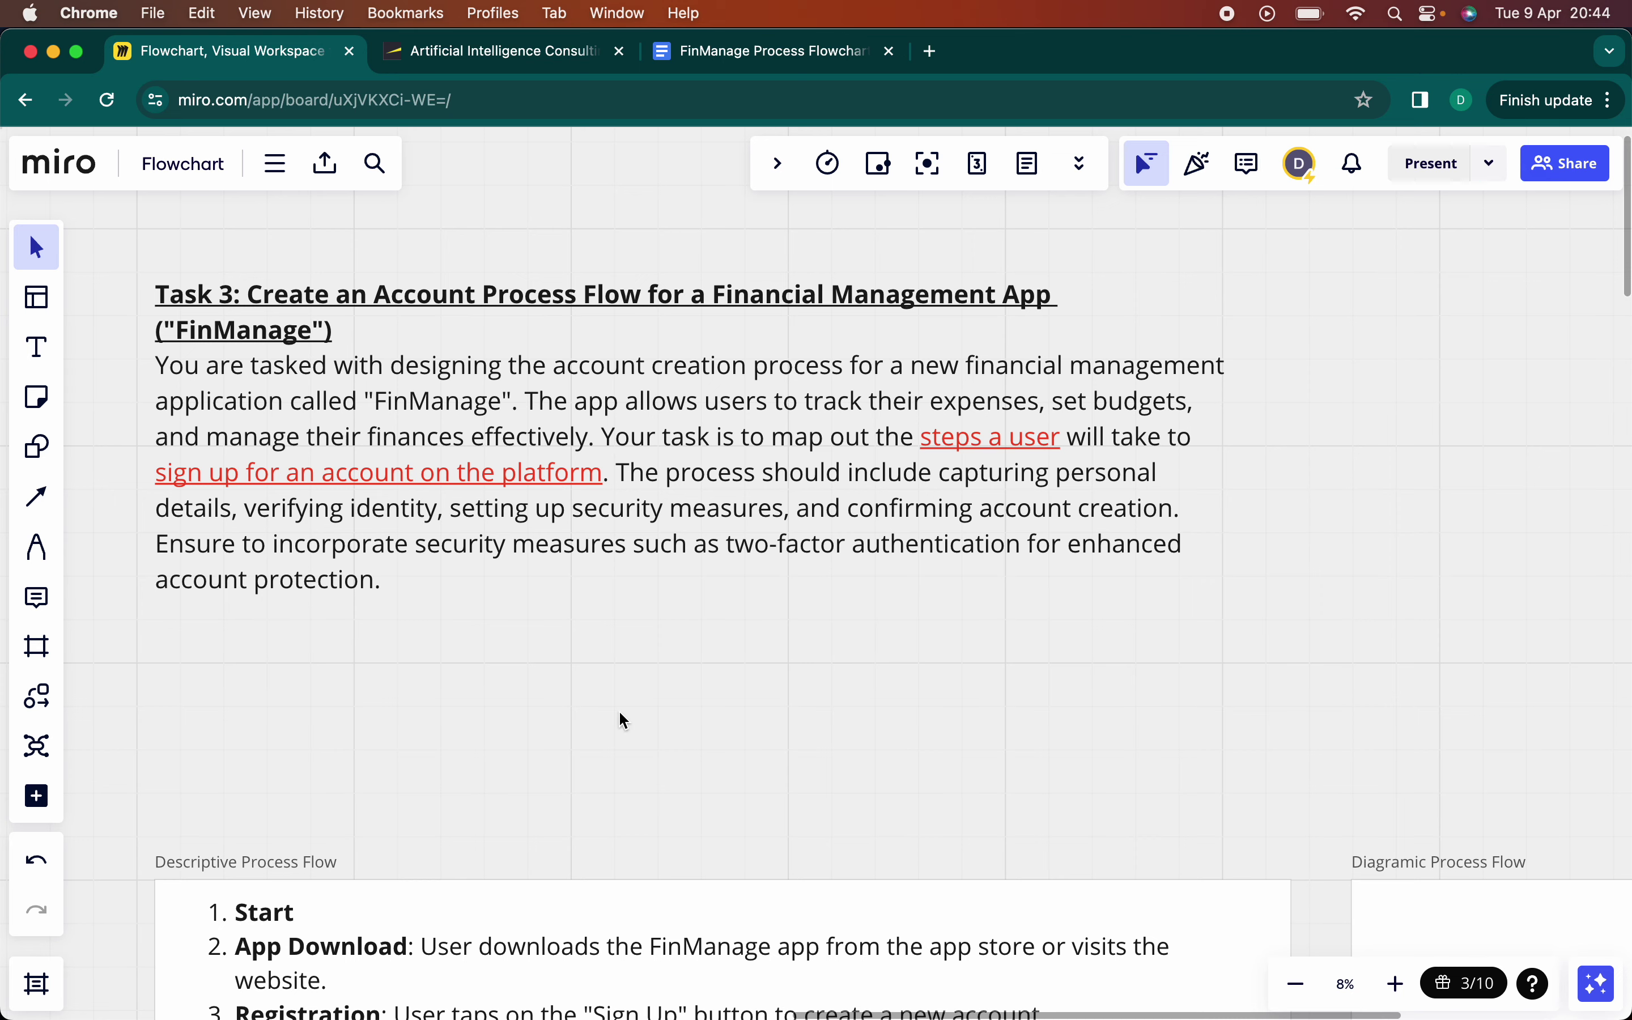
scroll(621, 707, down, 10)
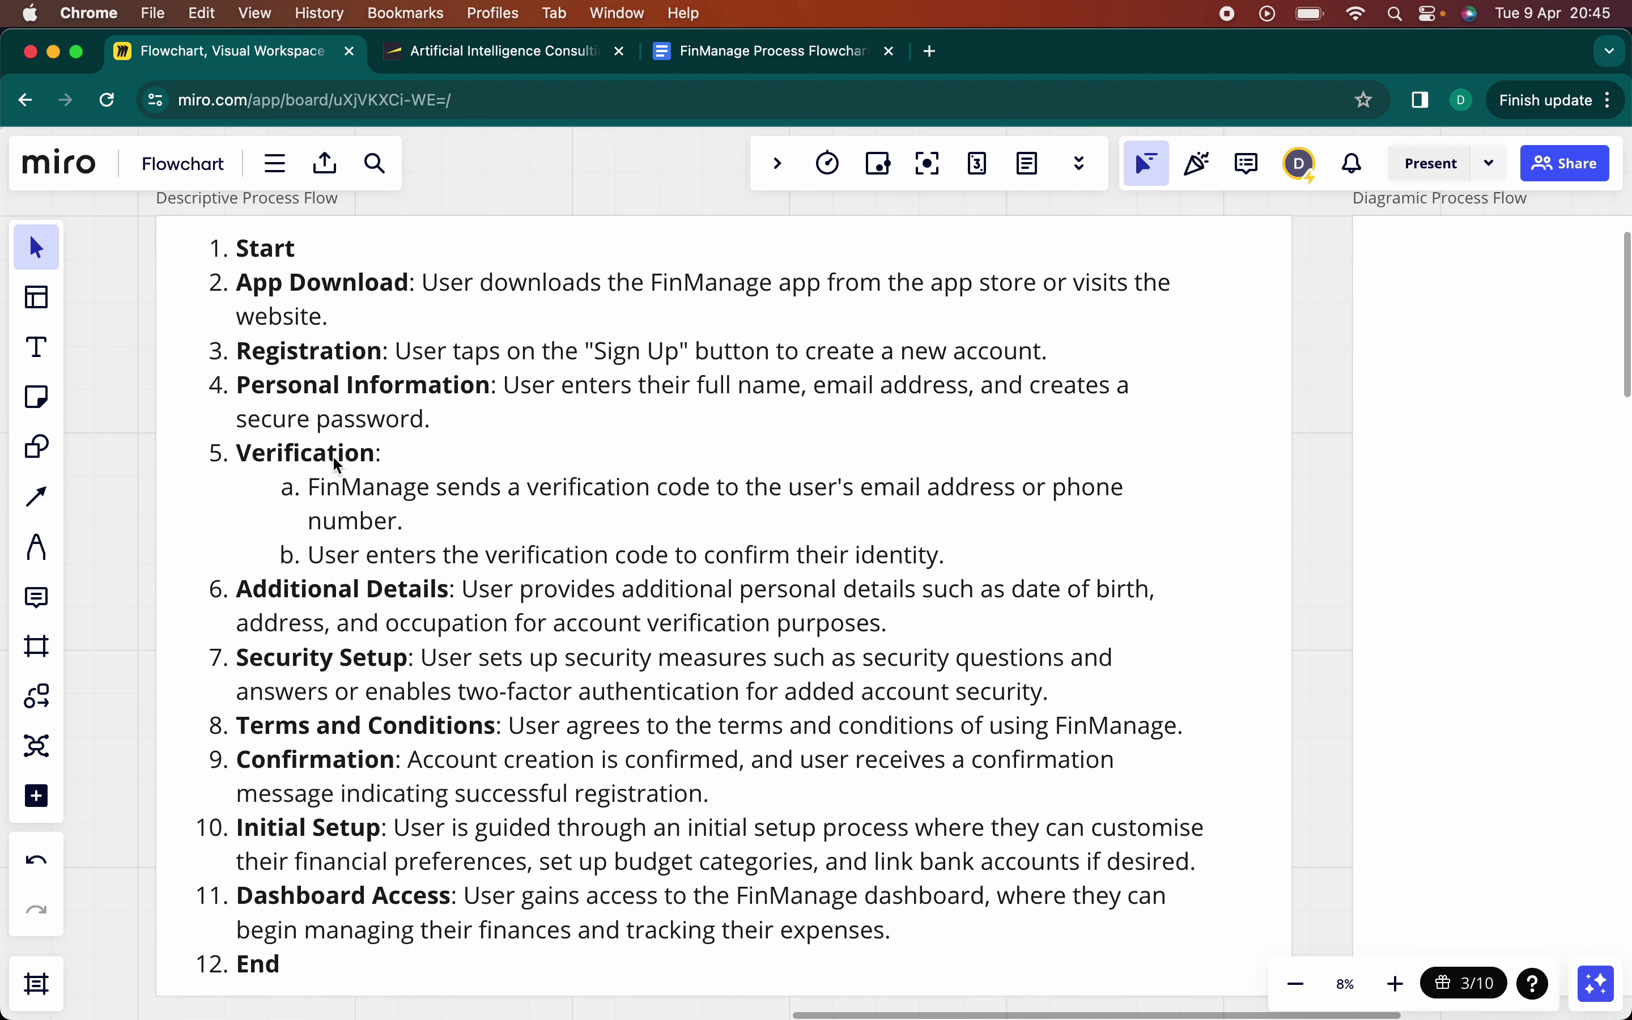
scroll(304, 463, up, 10)
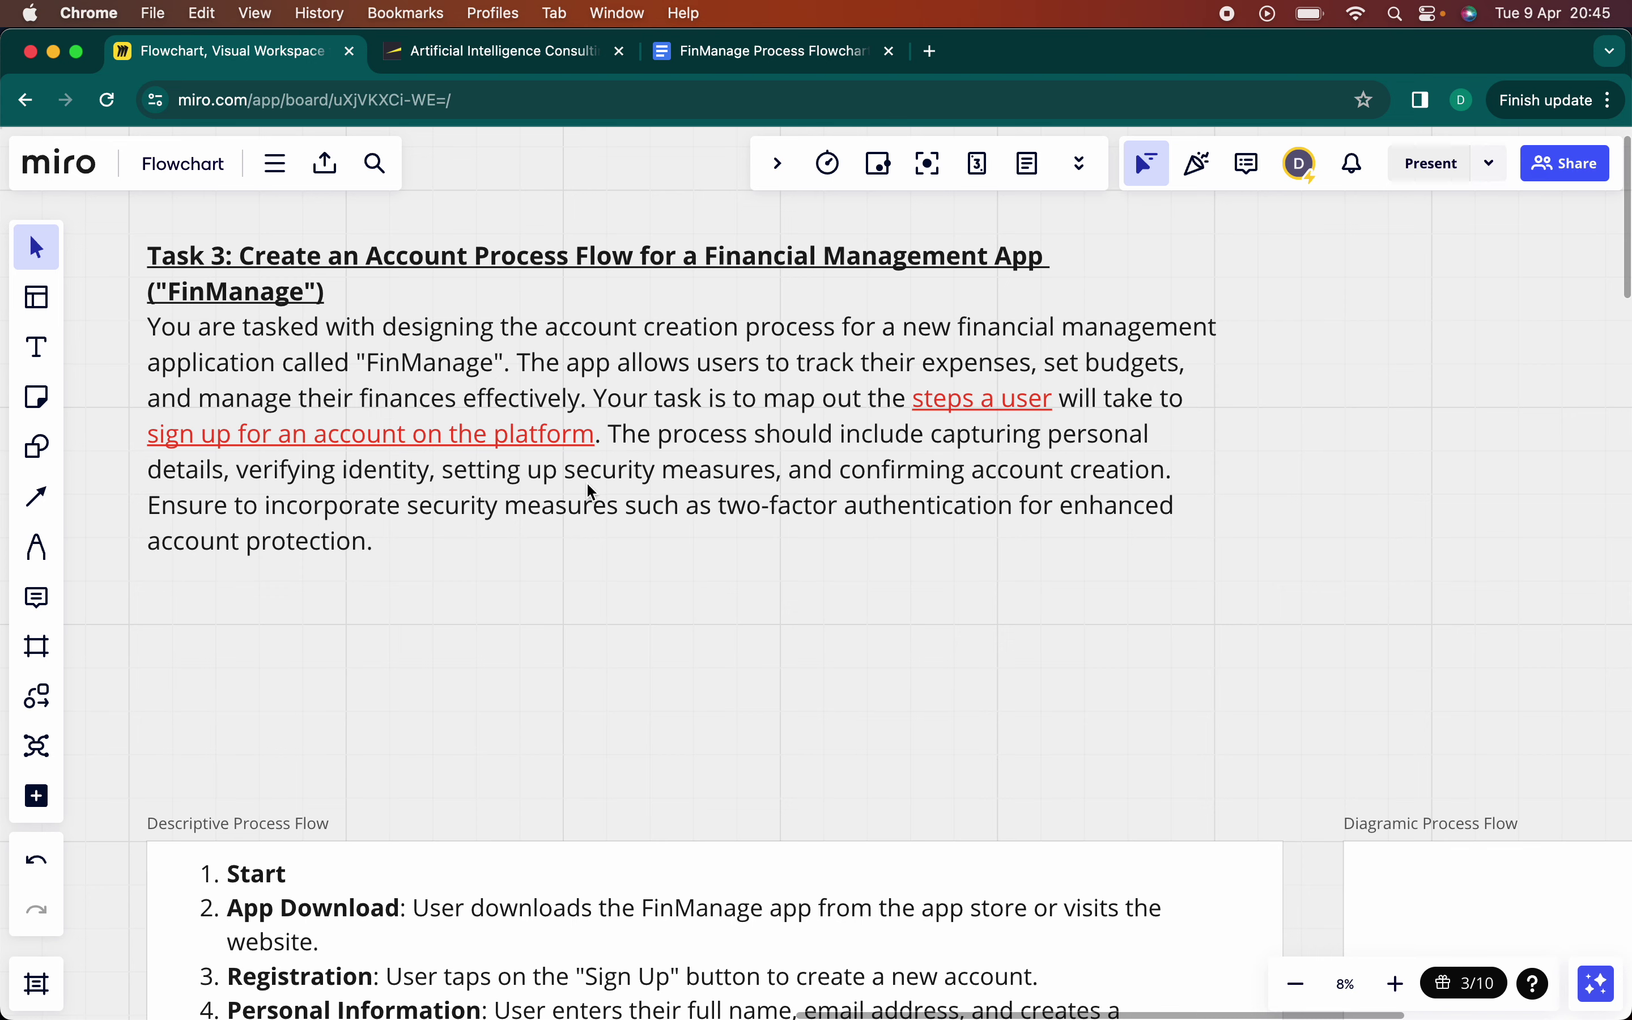
scroll(512, 617, down, 13)
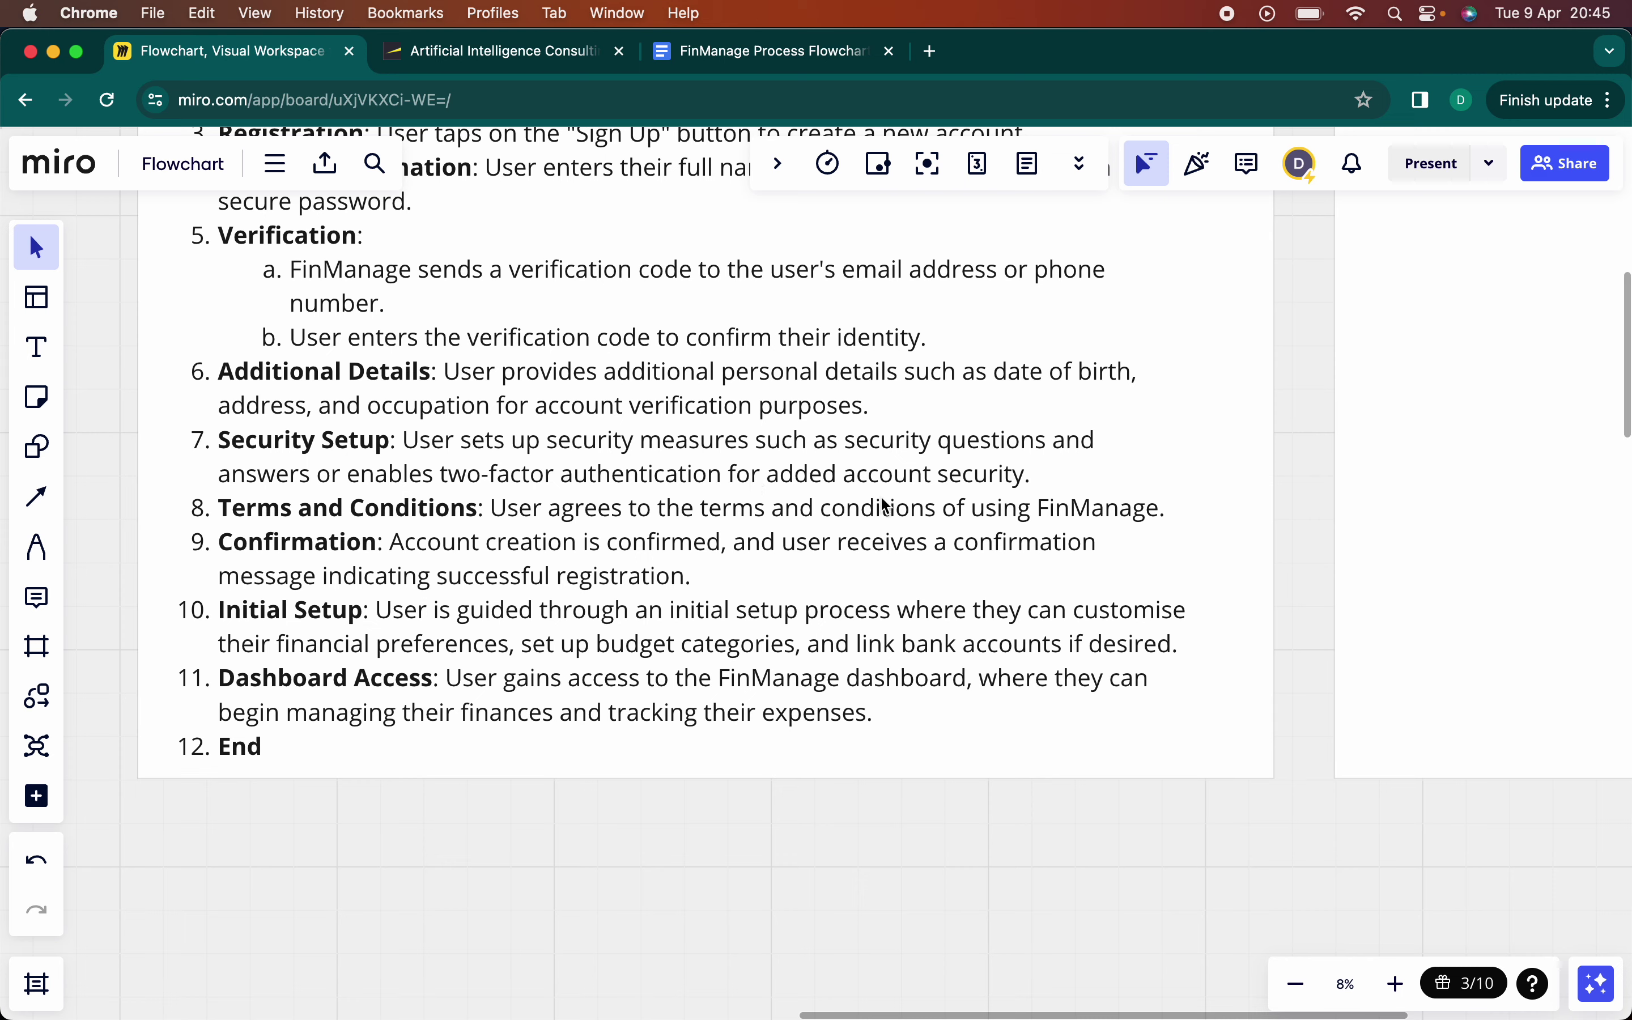
scroll(816, 479, up, 10)
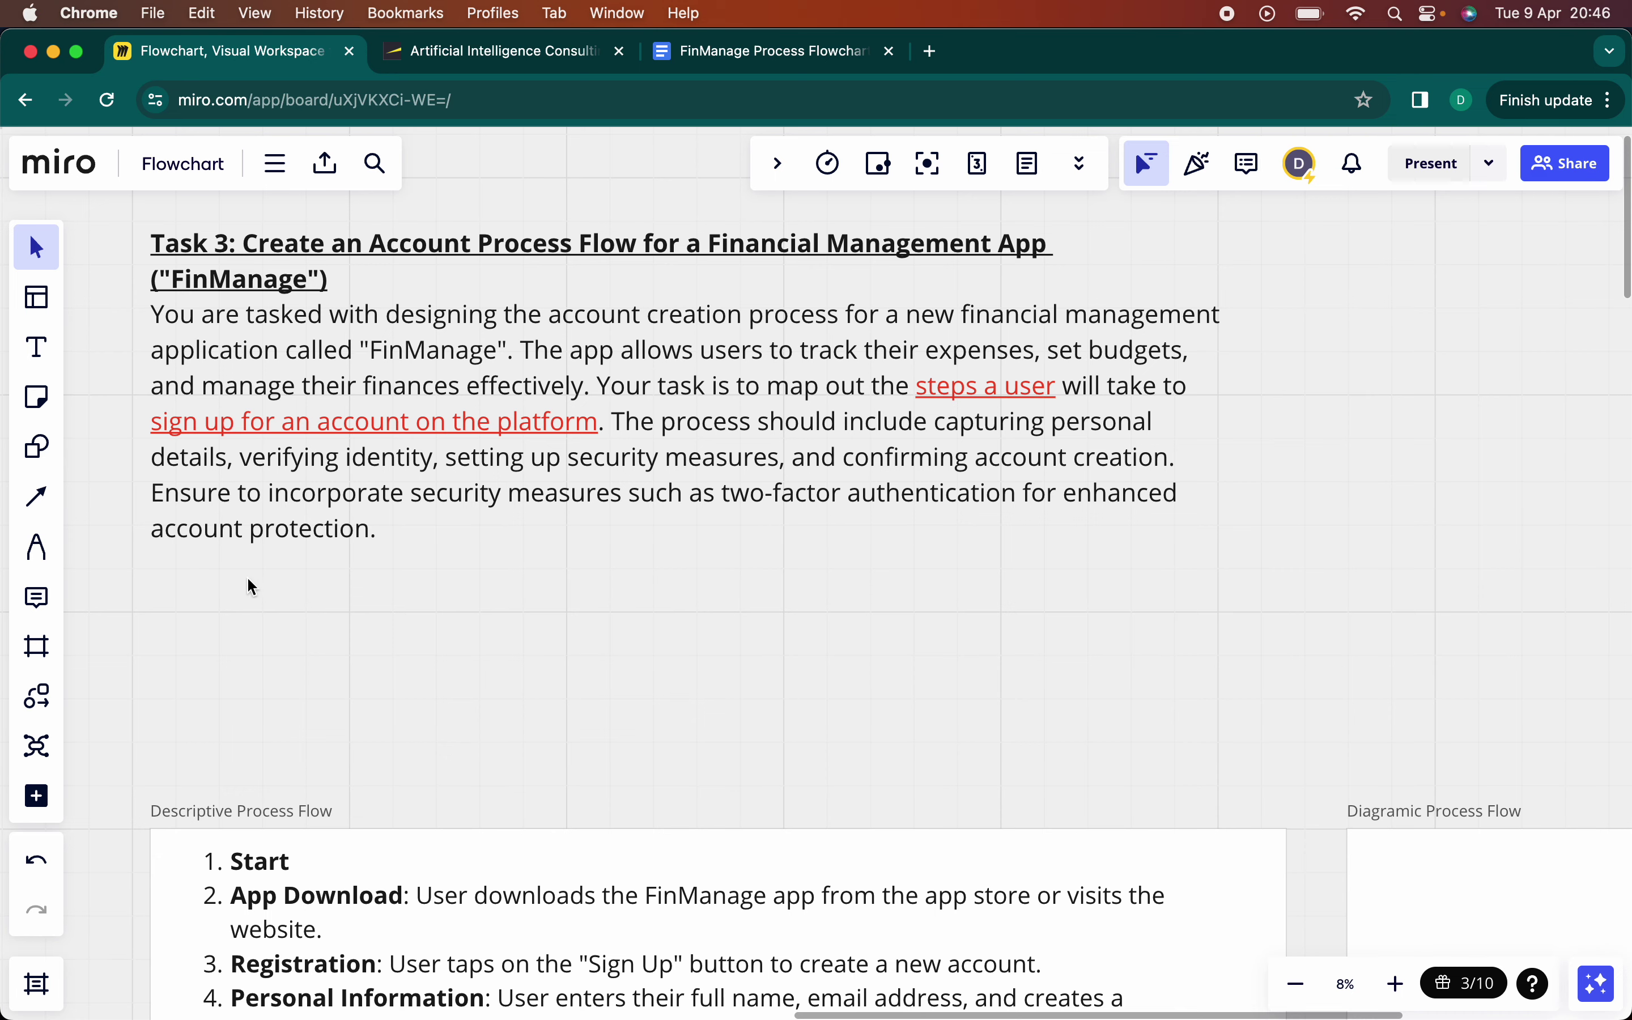
scroll(382, 563, down, 10)
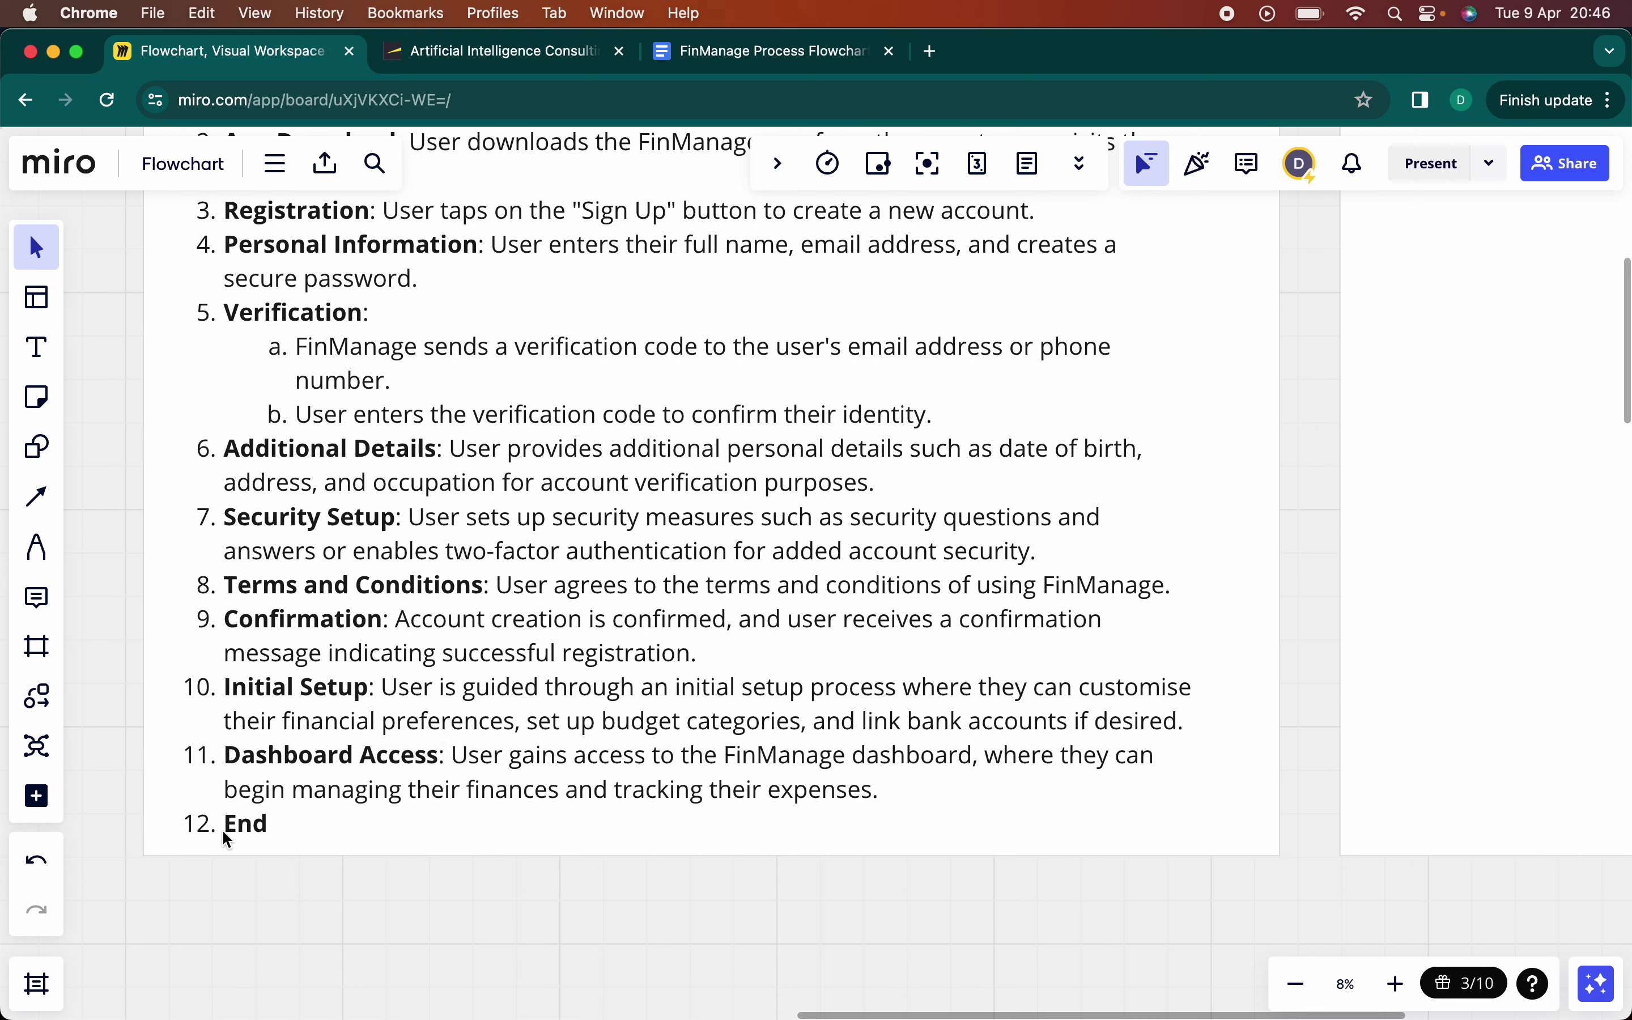
scroll(407, 719, up, 5)
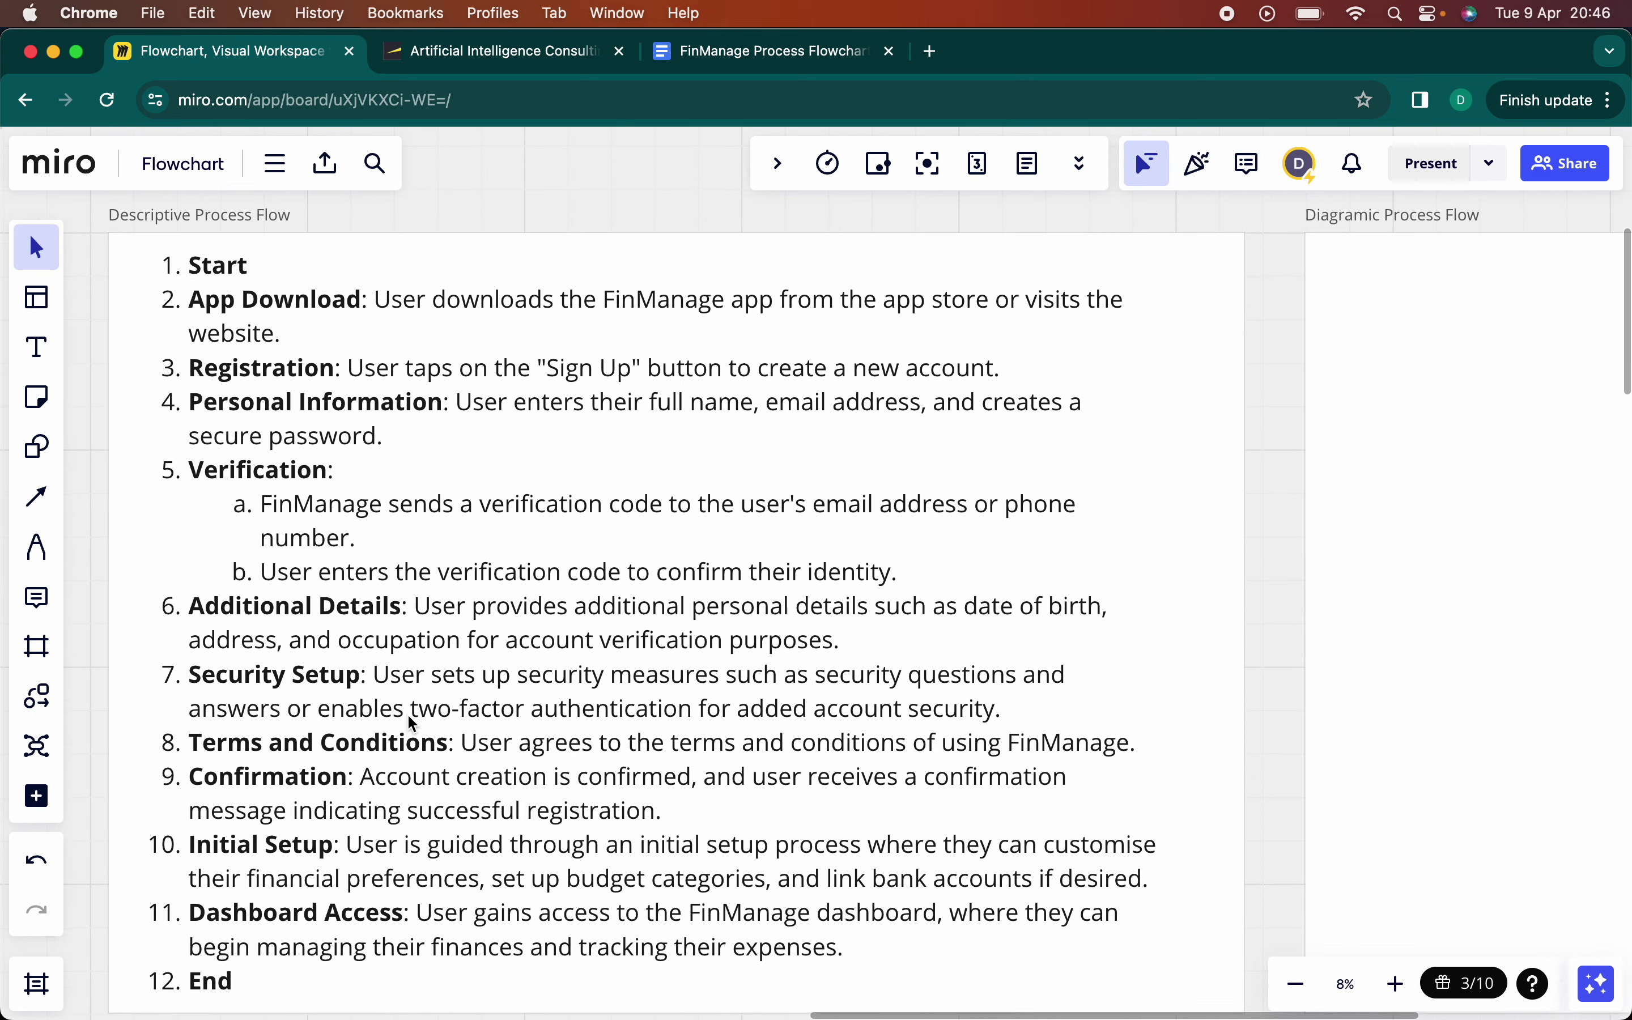
scroll(408, 721, down, 3)
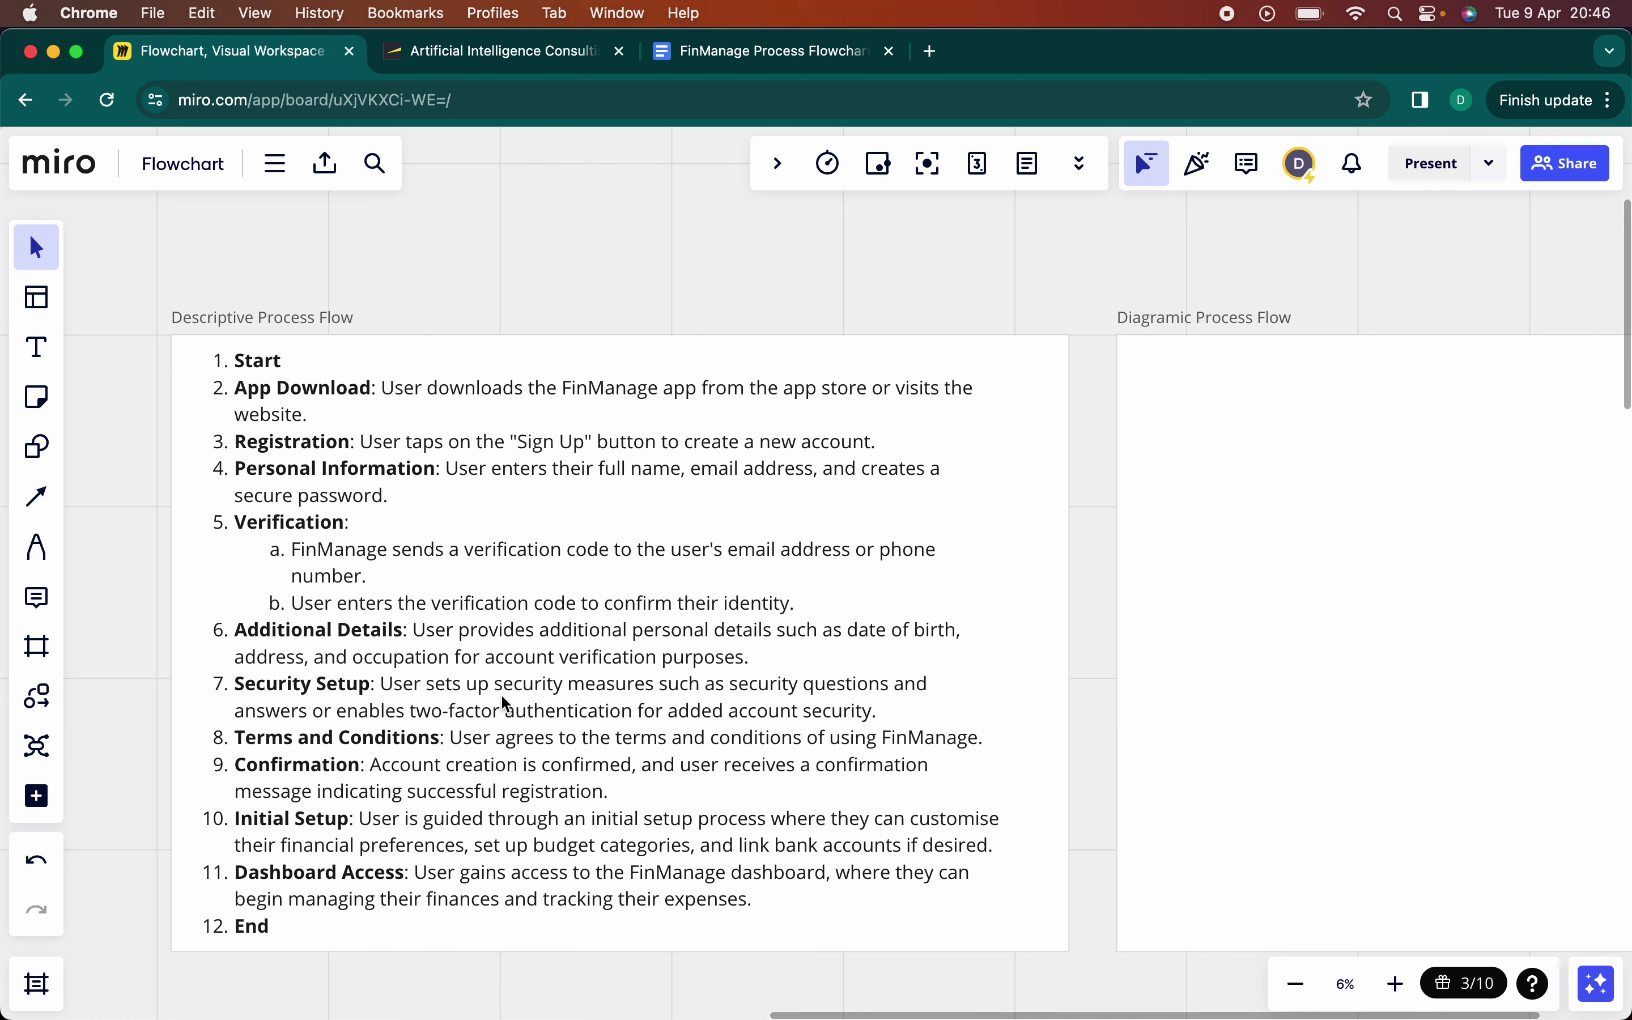
scroll(504, 699, up, 10)
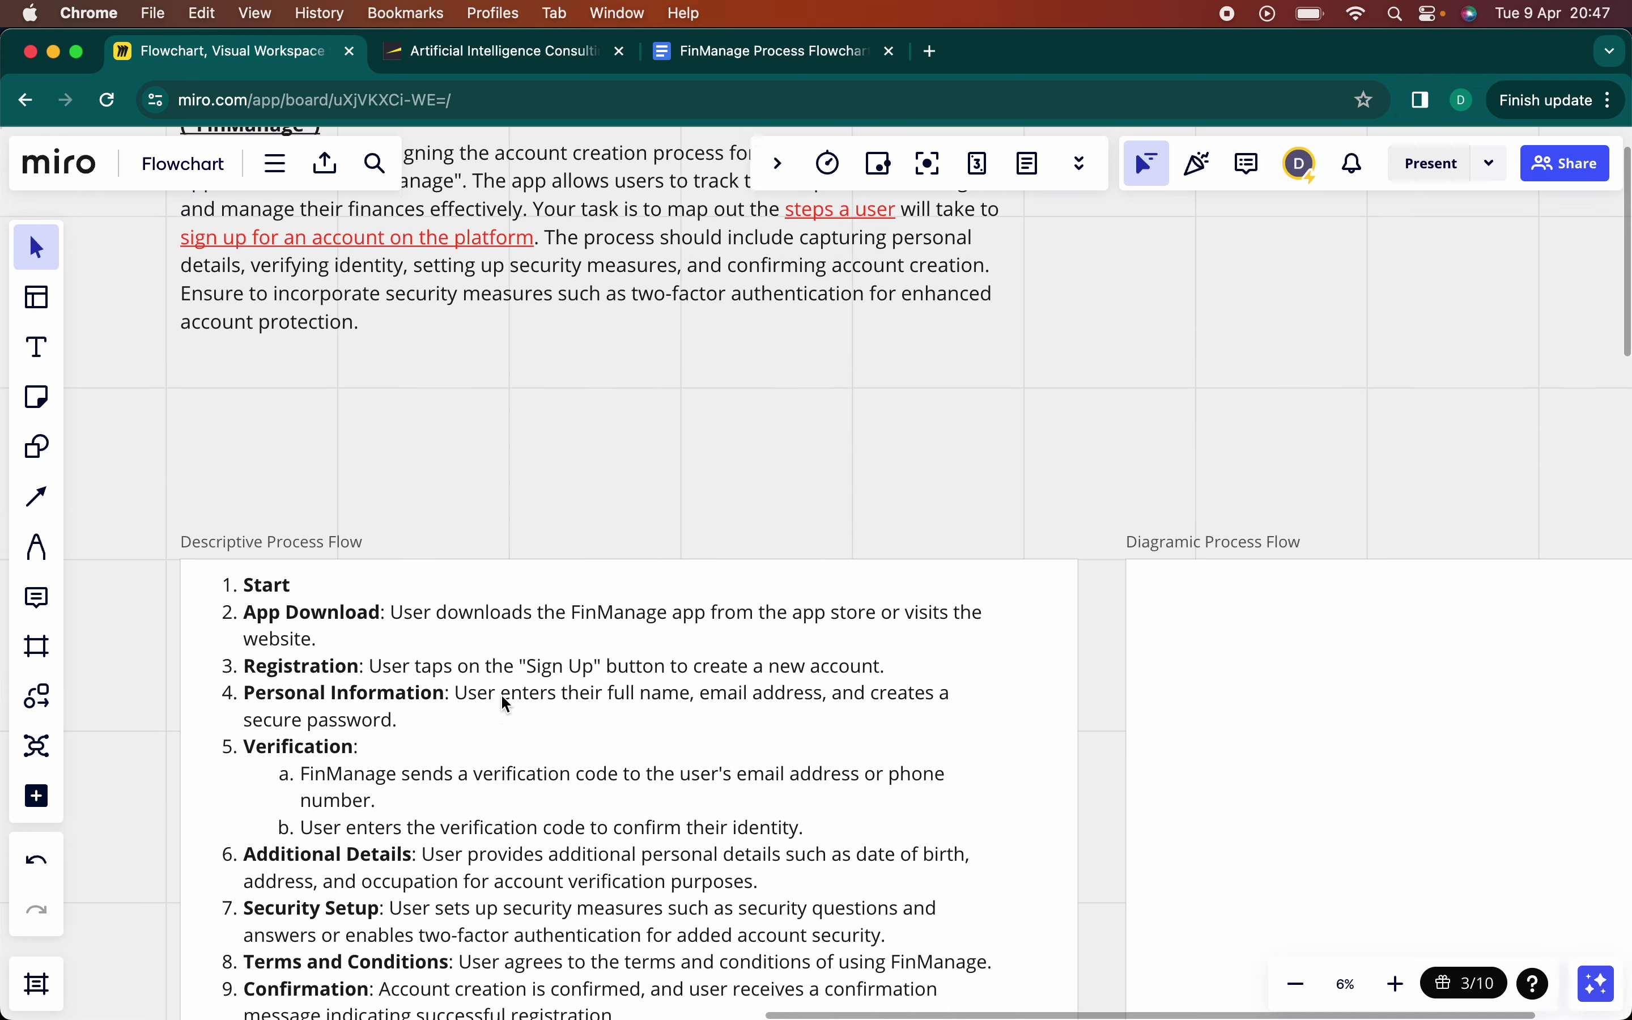
scroll(578, 822, down, 10)
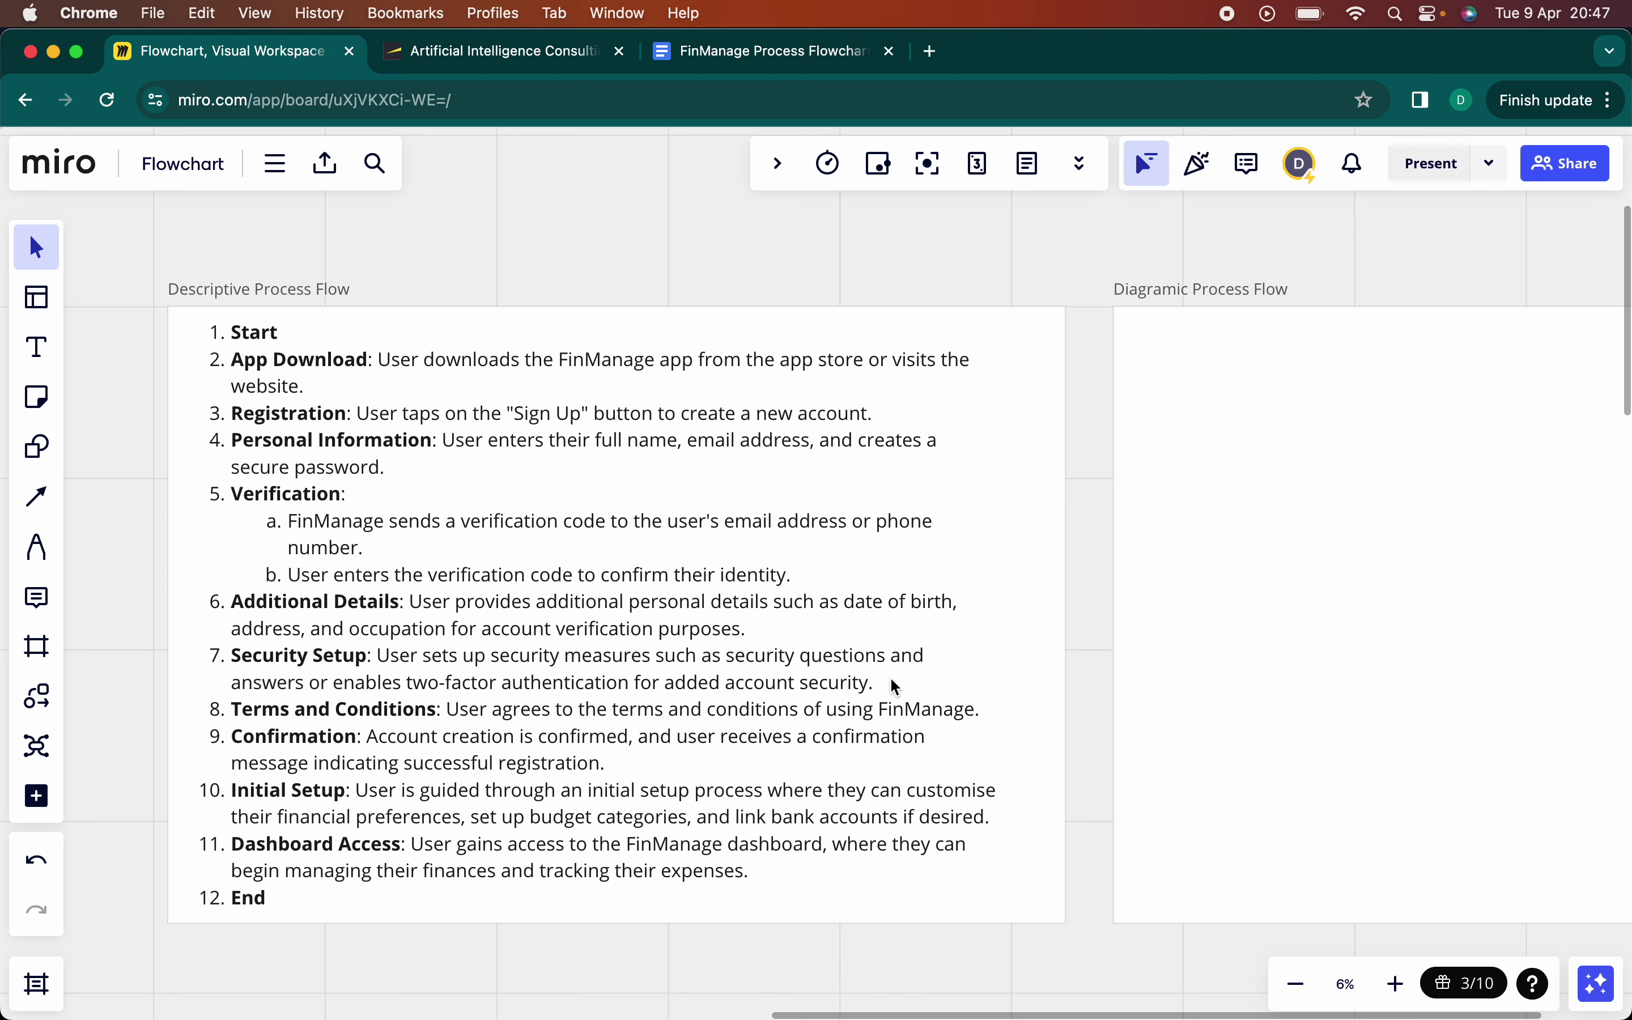
- Widen the Diagramic Process Flow frame by extending its right edge to more than double the width
scroll(896, 687, right, 10)
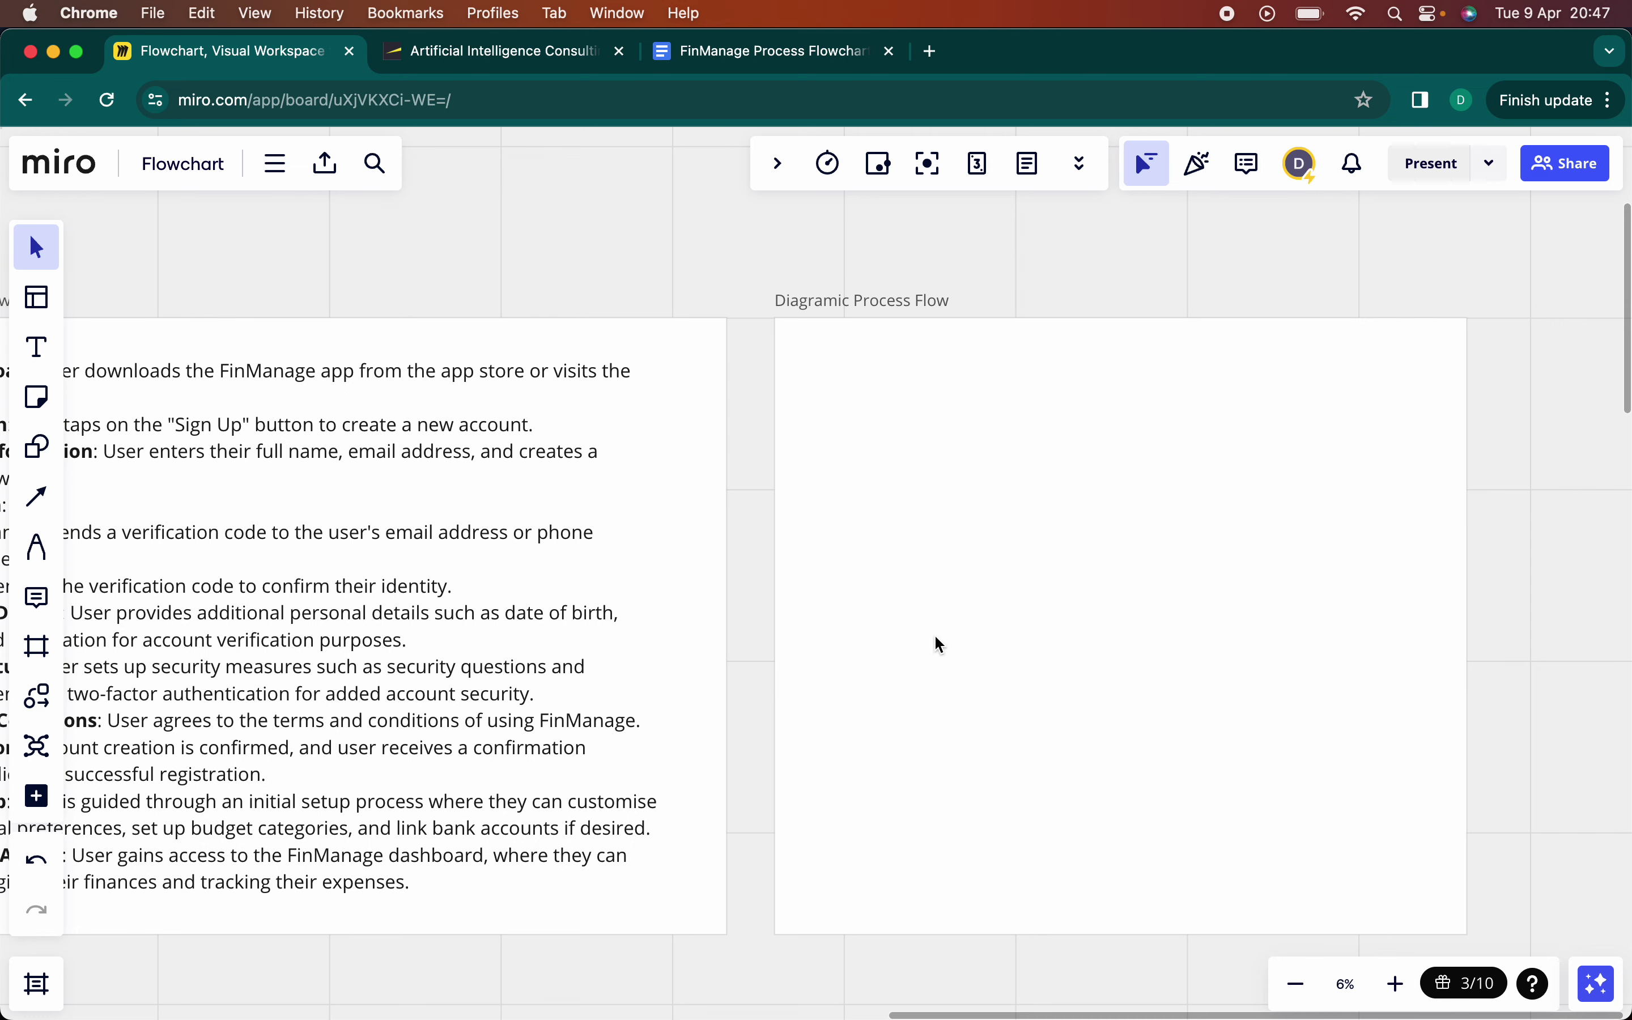
scroll(936, 637, right, 2)
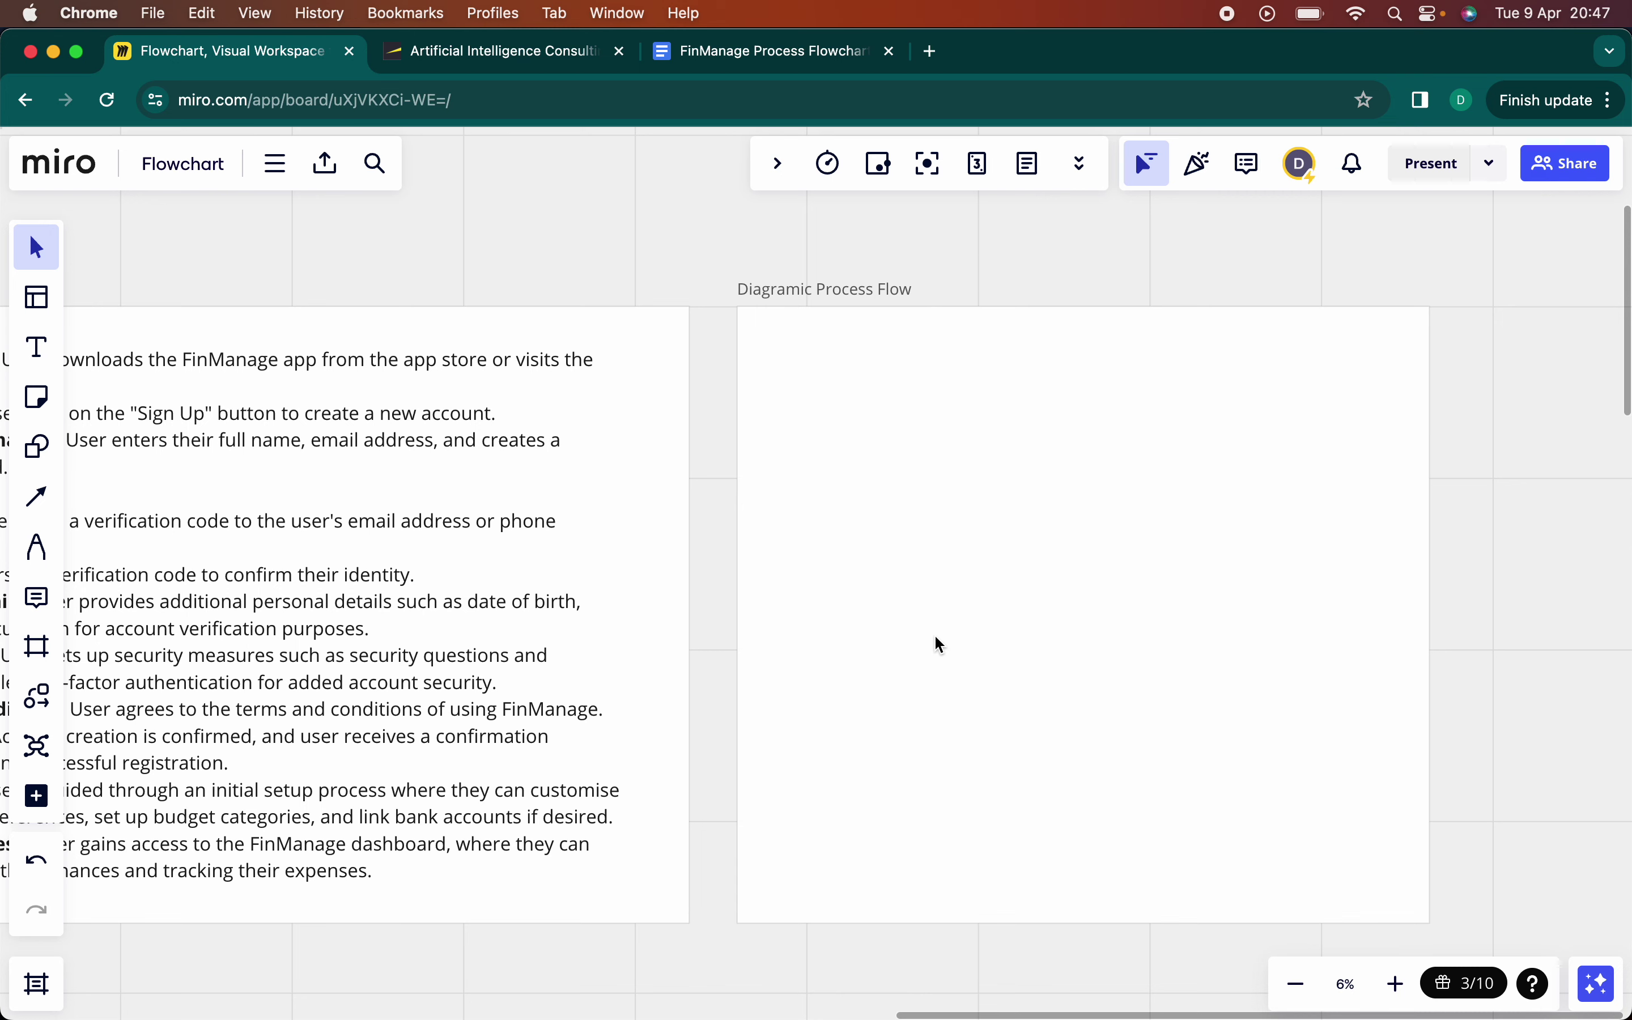
scroll(936, 637, right, 10)
click(1067, 570)
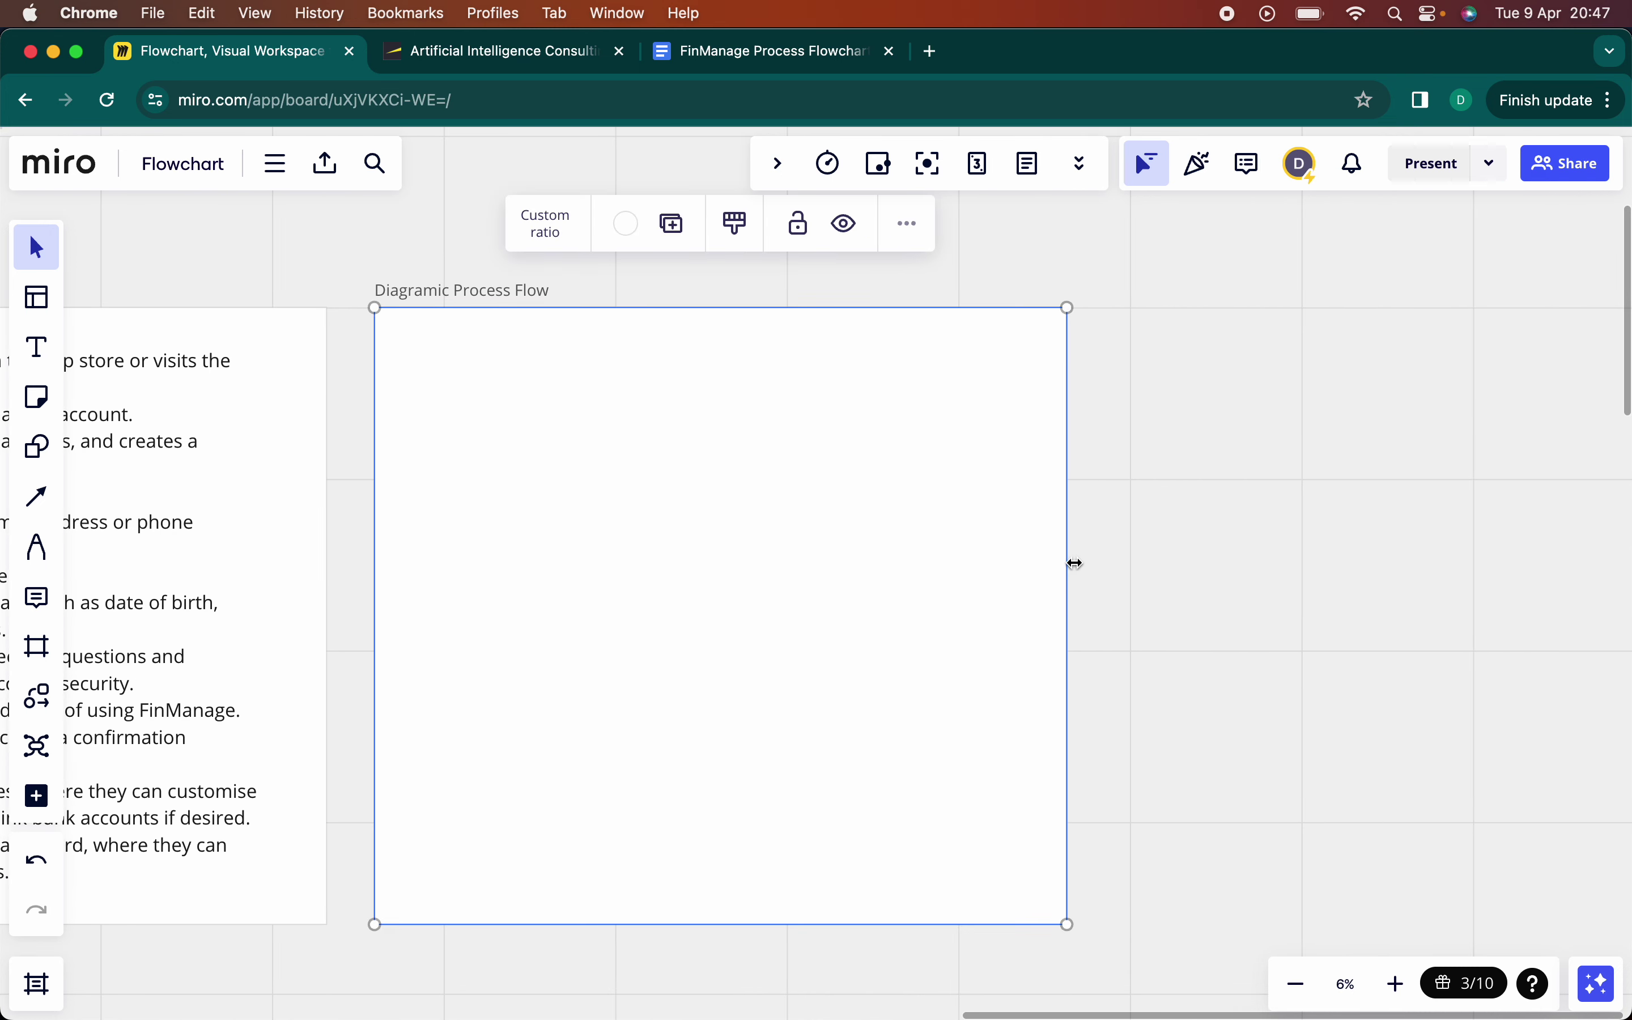
drag(1068, 560, 1625, 594)
scroll(1243, 587, right, 12)
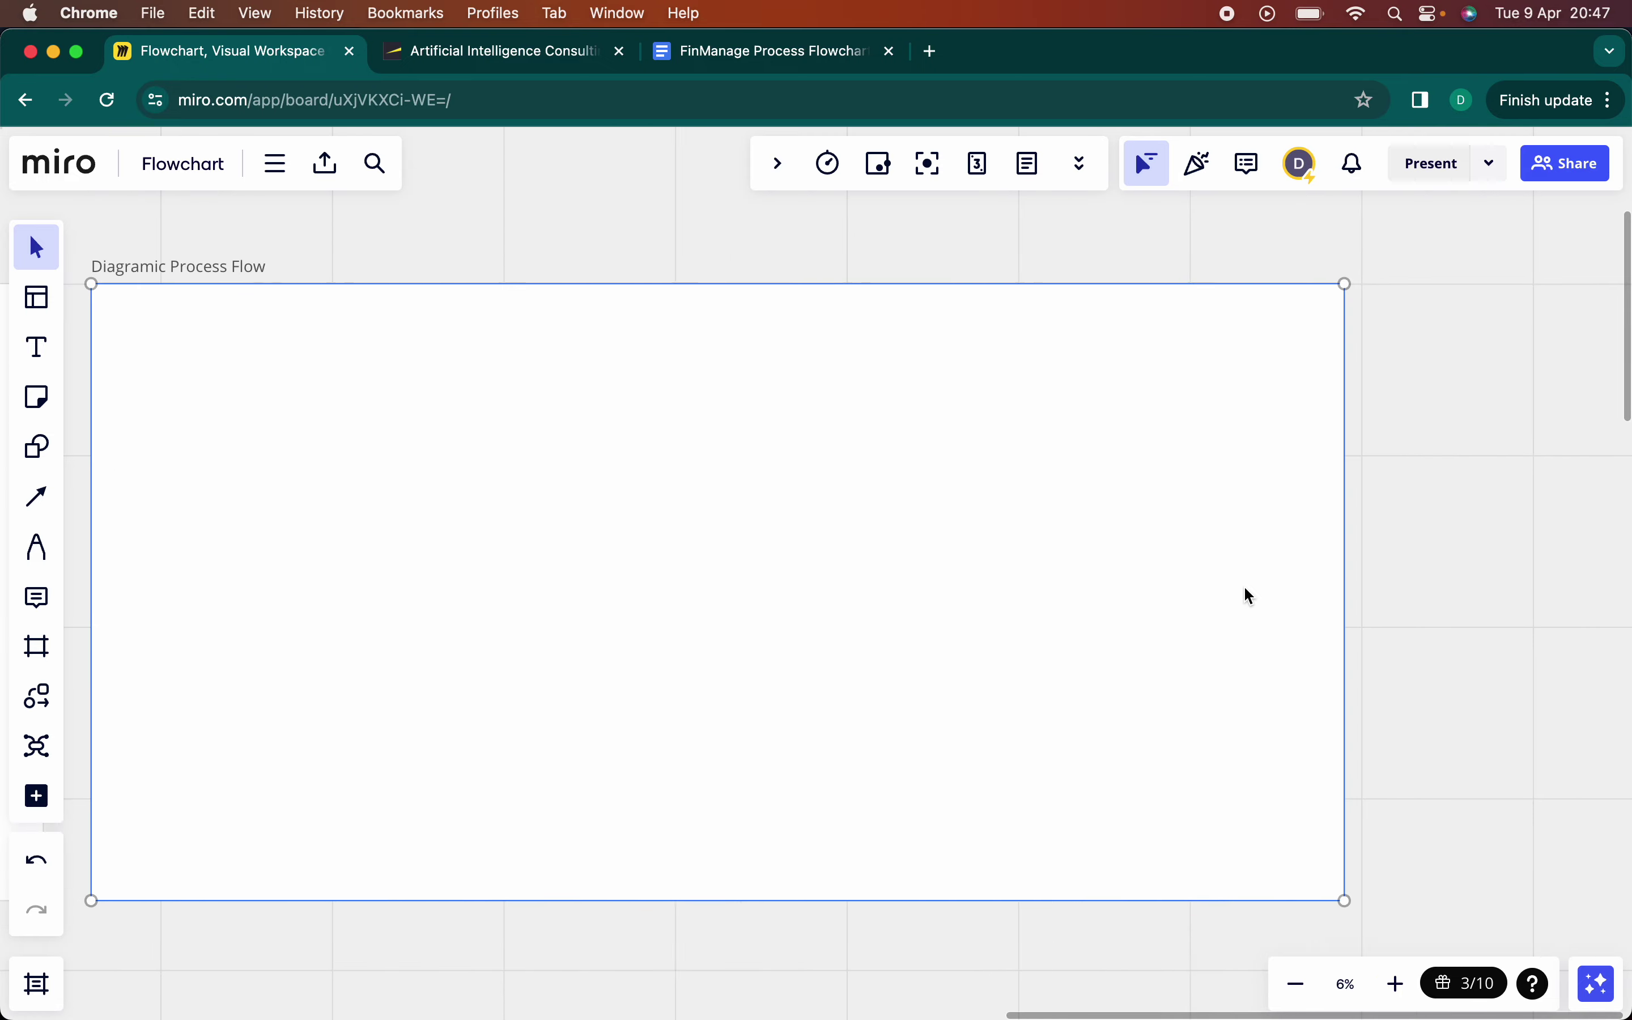
drag(1179, 563, 1544, 570)
- Draw an oval labelled "Start" near the left edge of the Diagramic Process Flow frame, with font size 288
scroll(1544, 569, left, 20)
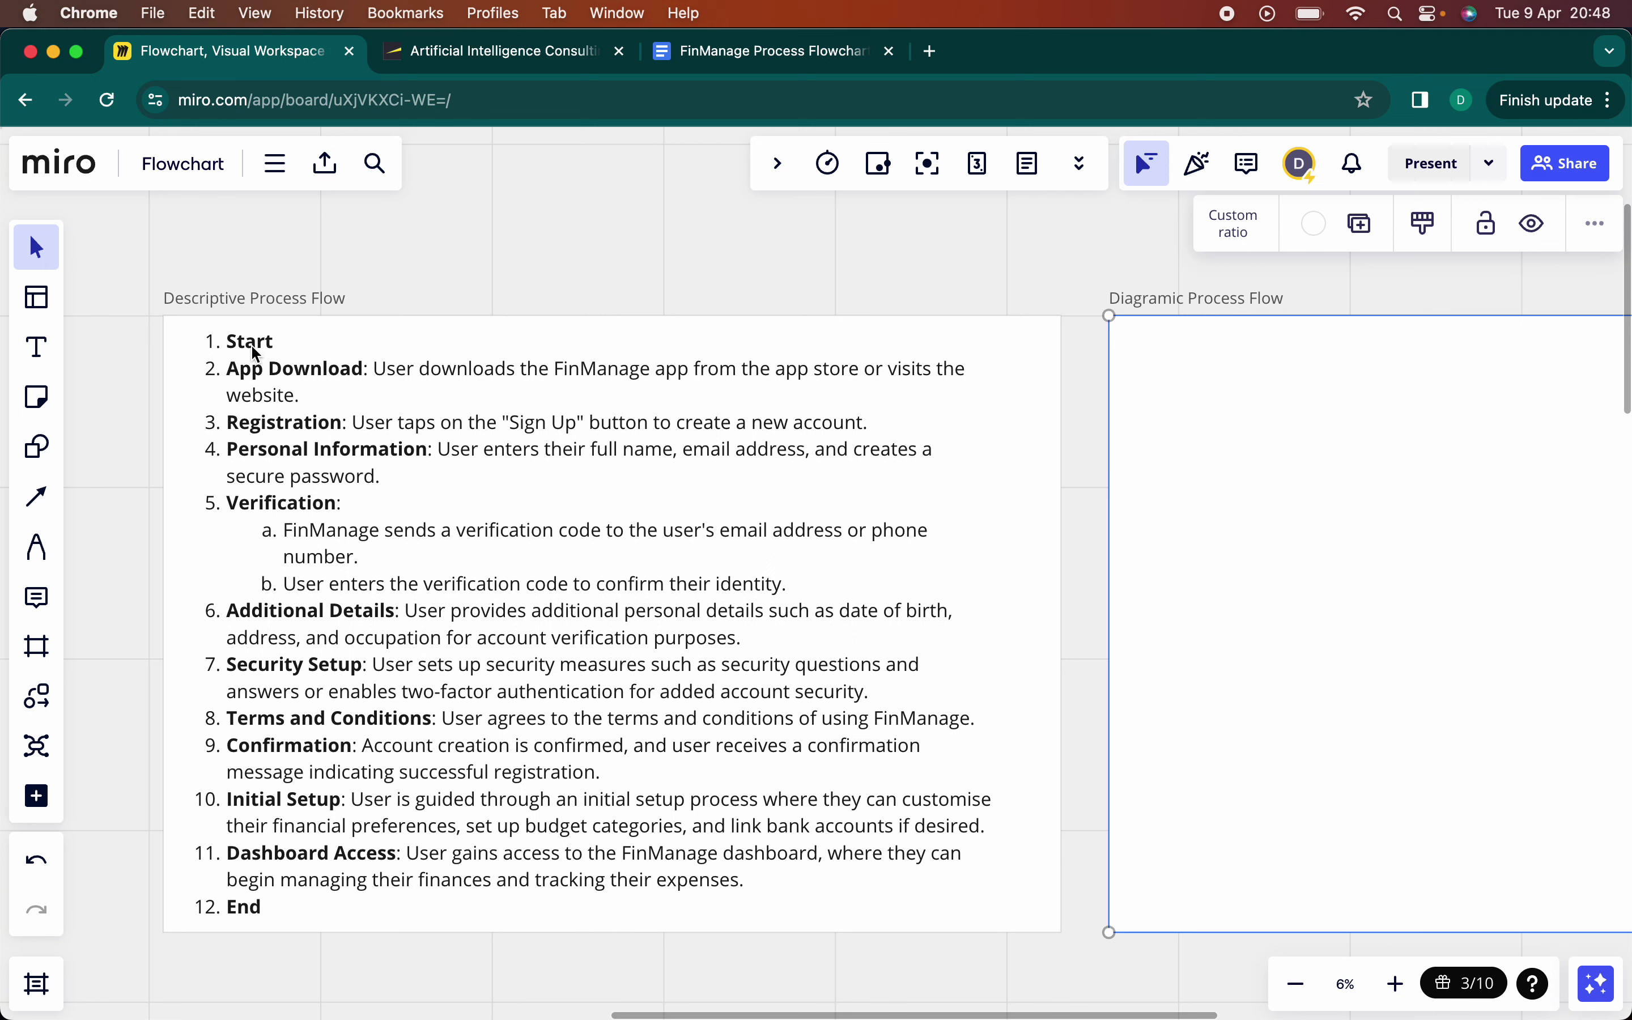
click(37, 461)
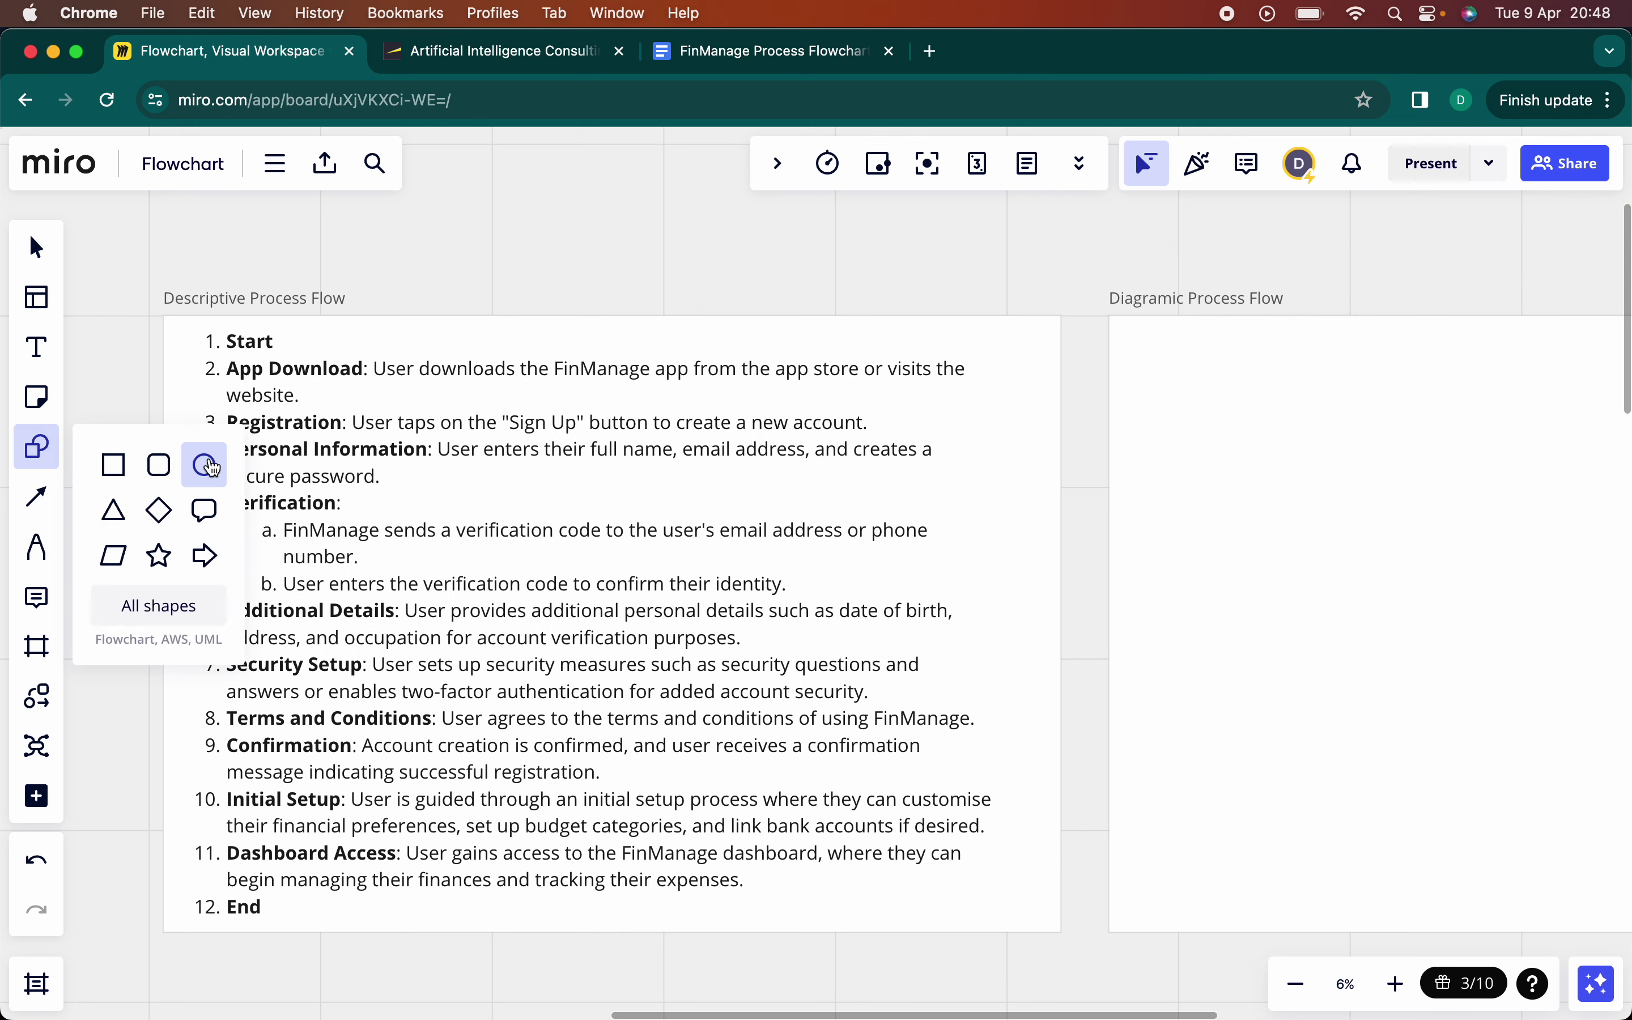
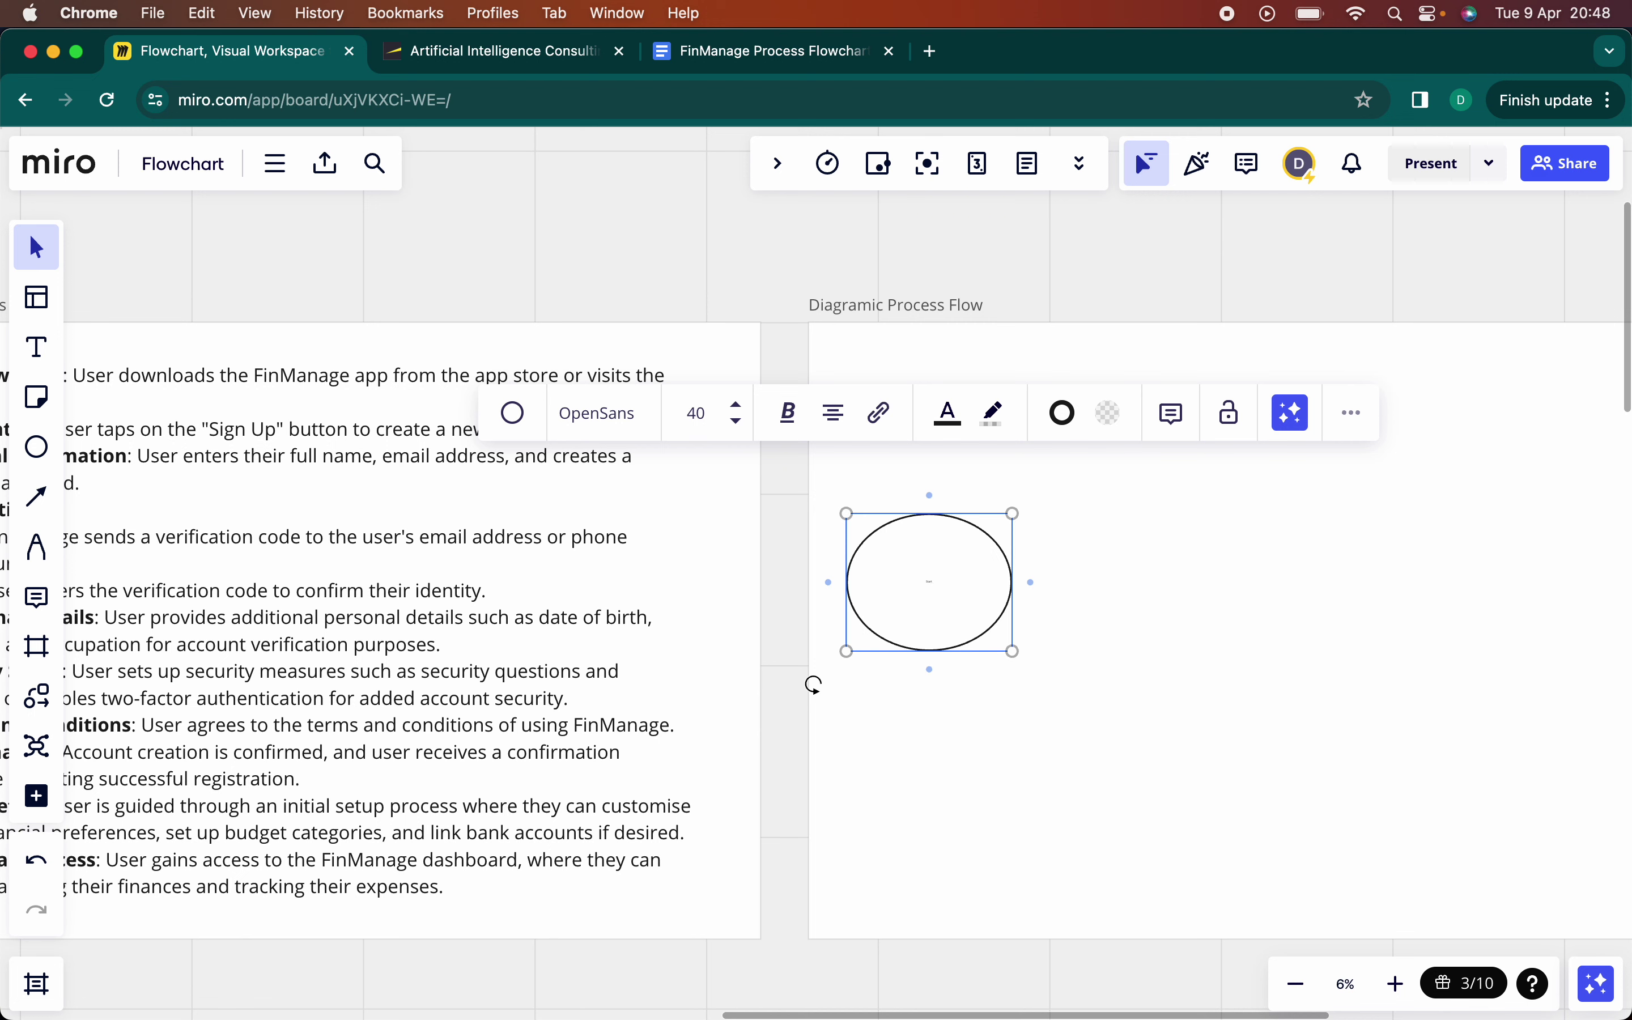
click(697, 413)
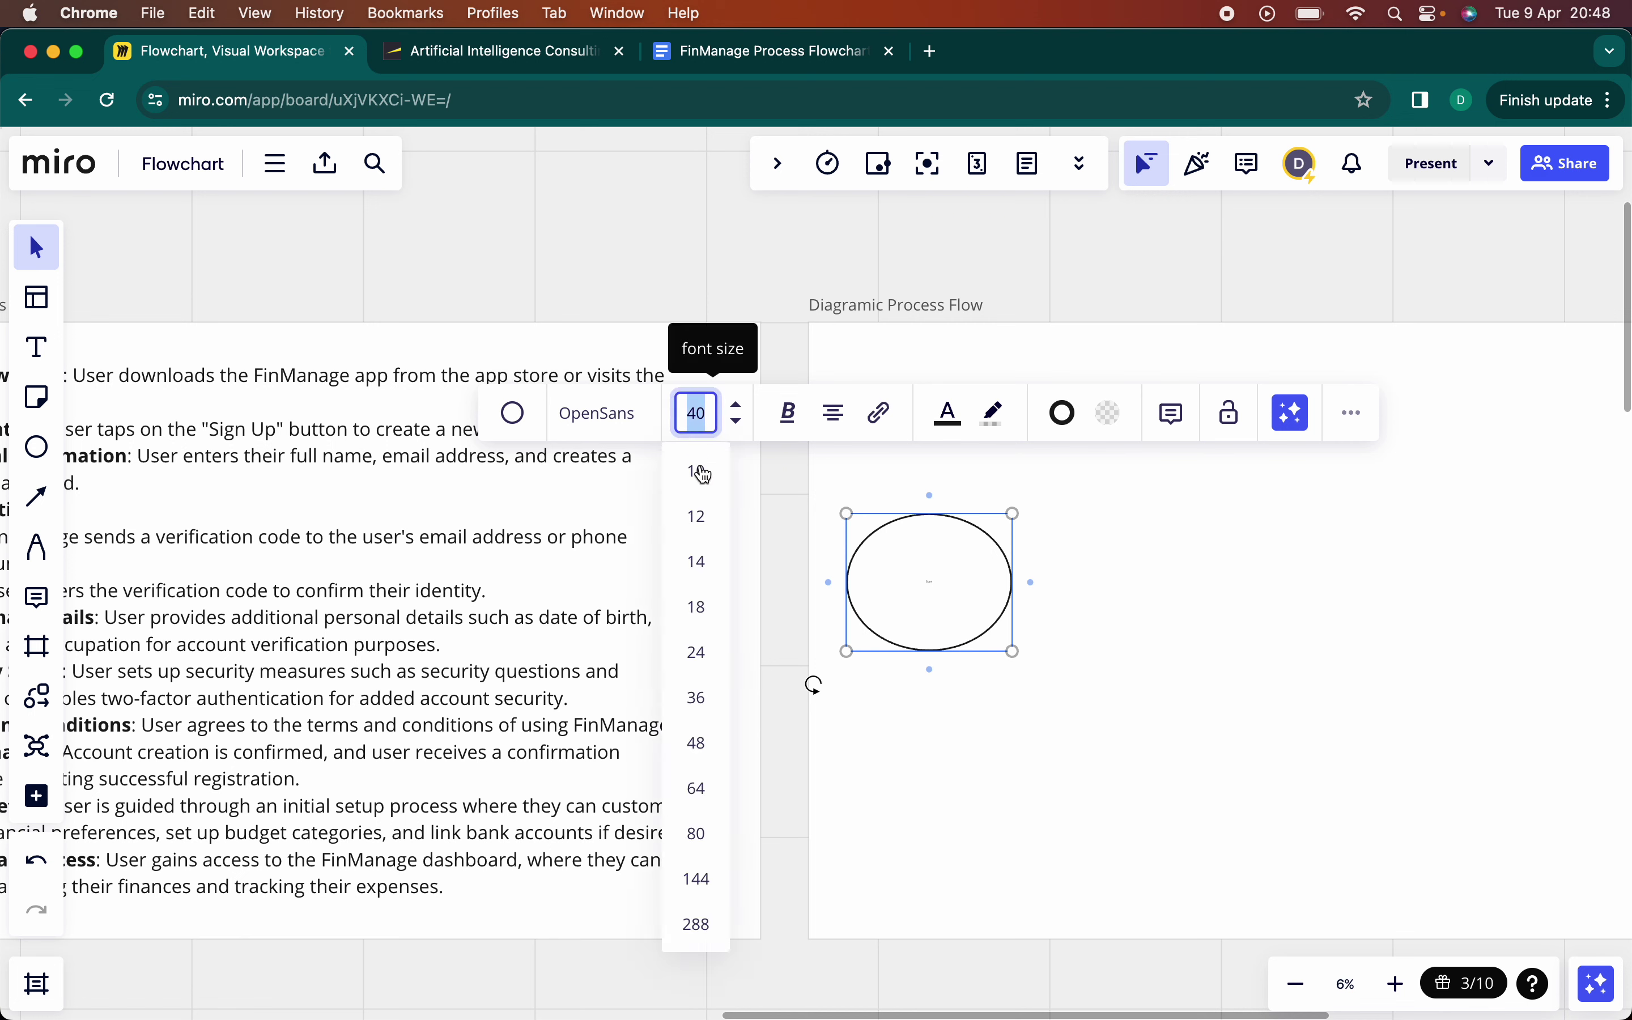
click(698, 834)
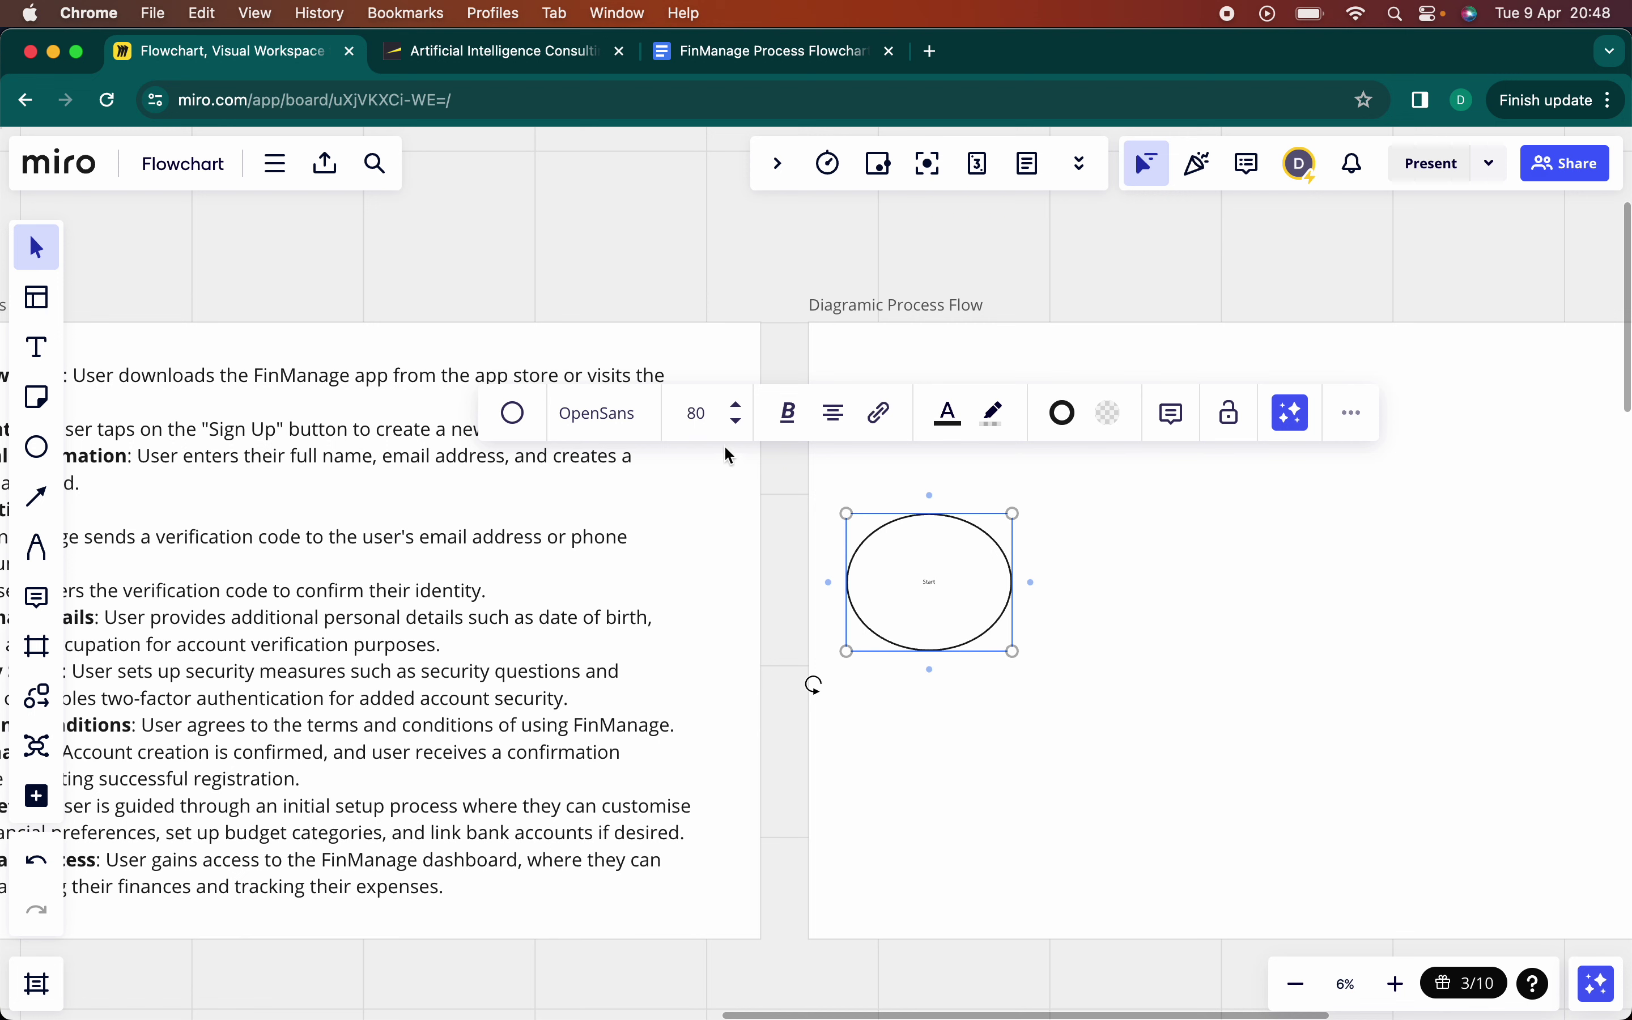
click(737, 407)
click(737, 407)
click(1082, 733)
- Add a connected shape to the right of the Start oval and change it to a rectangle
scroll(1027, 579, down, 2)
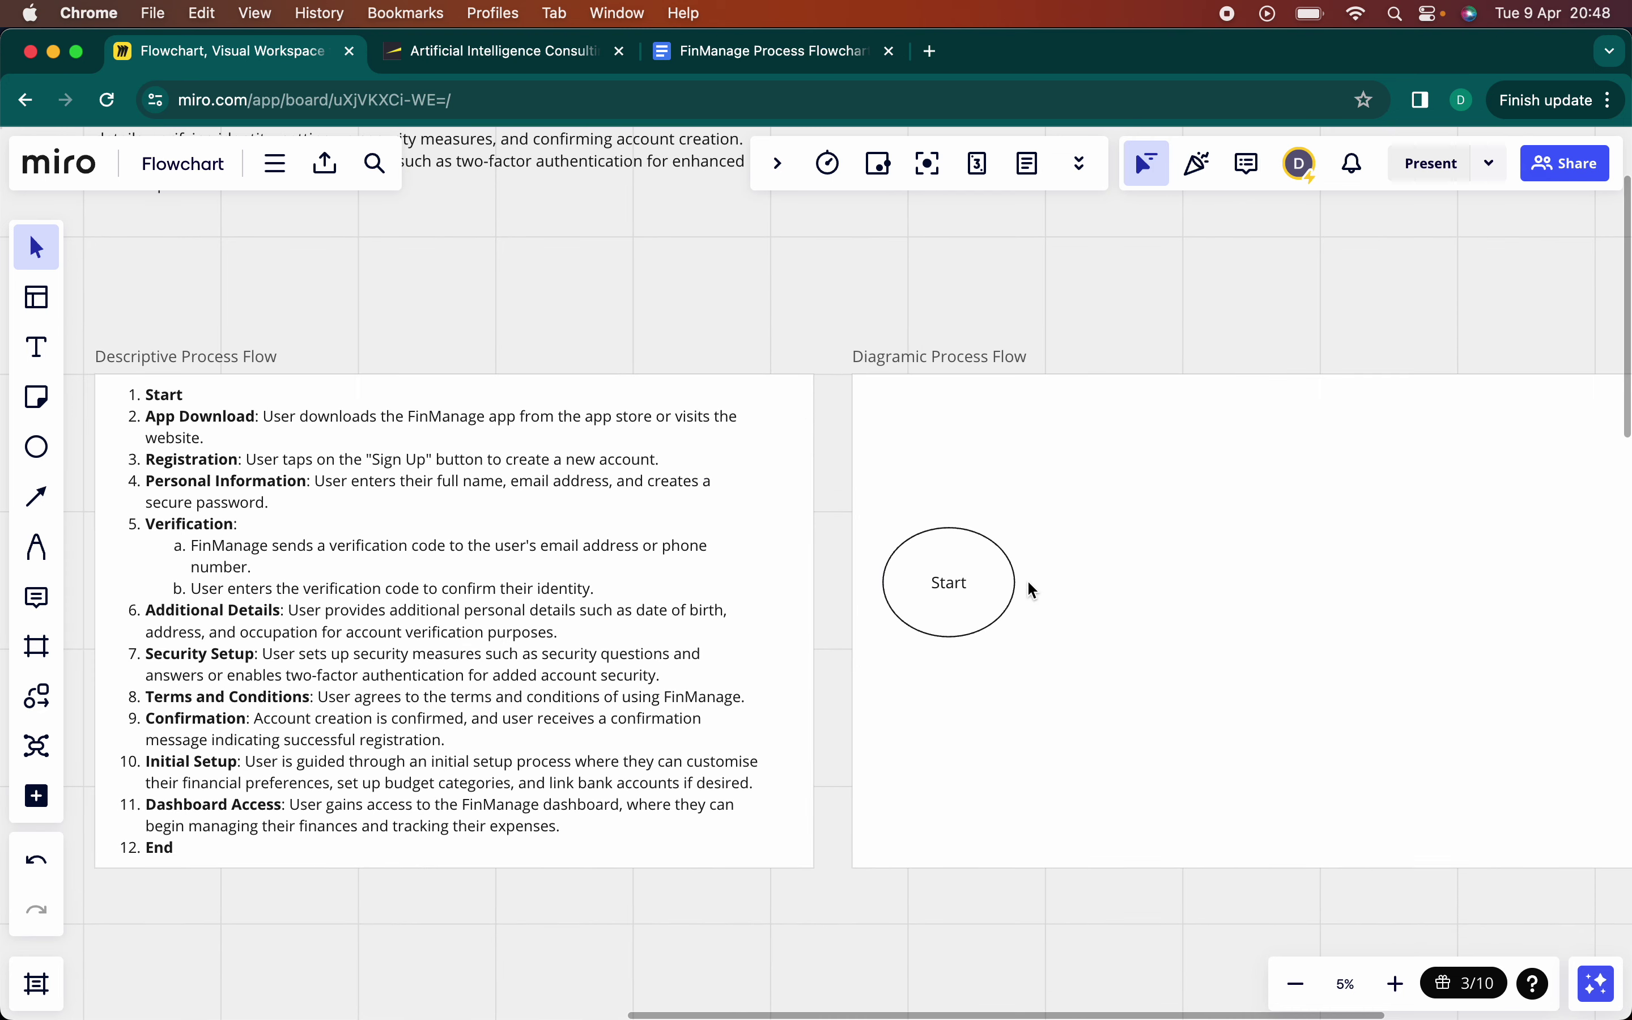
click(976, 575)
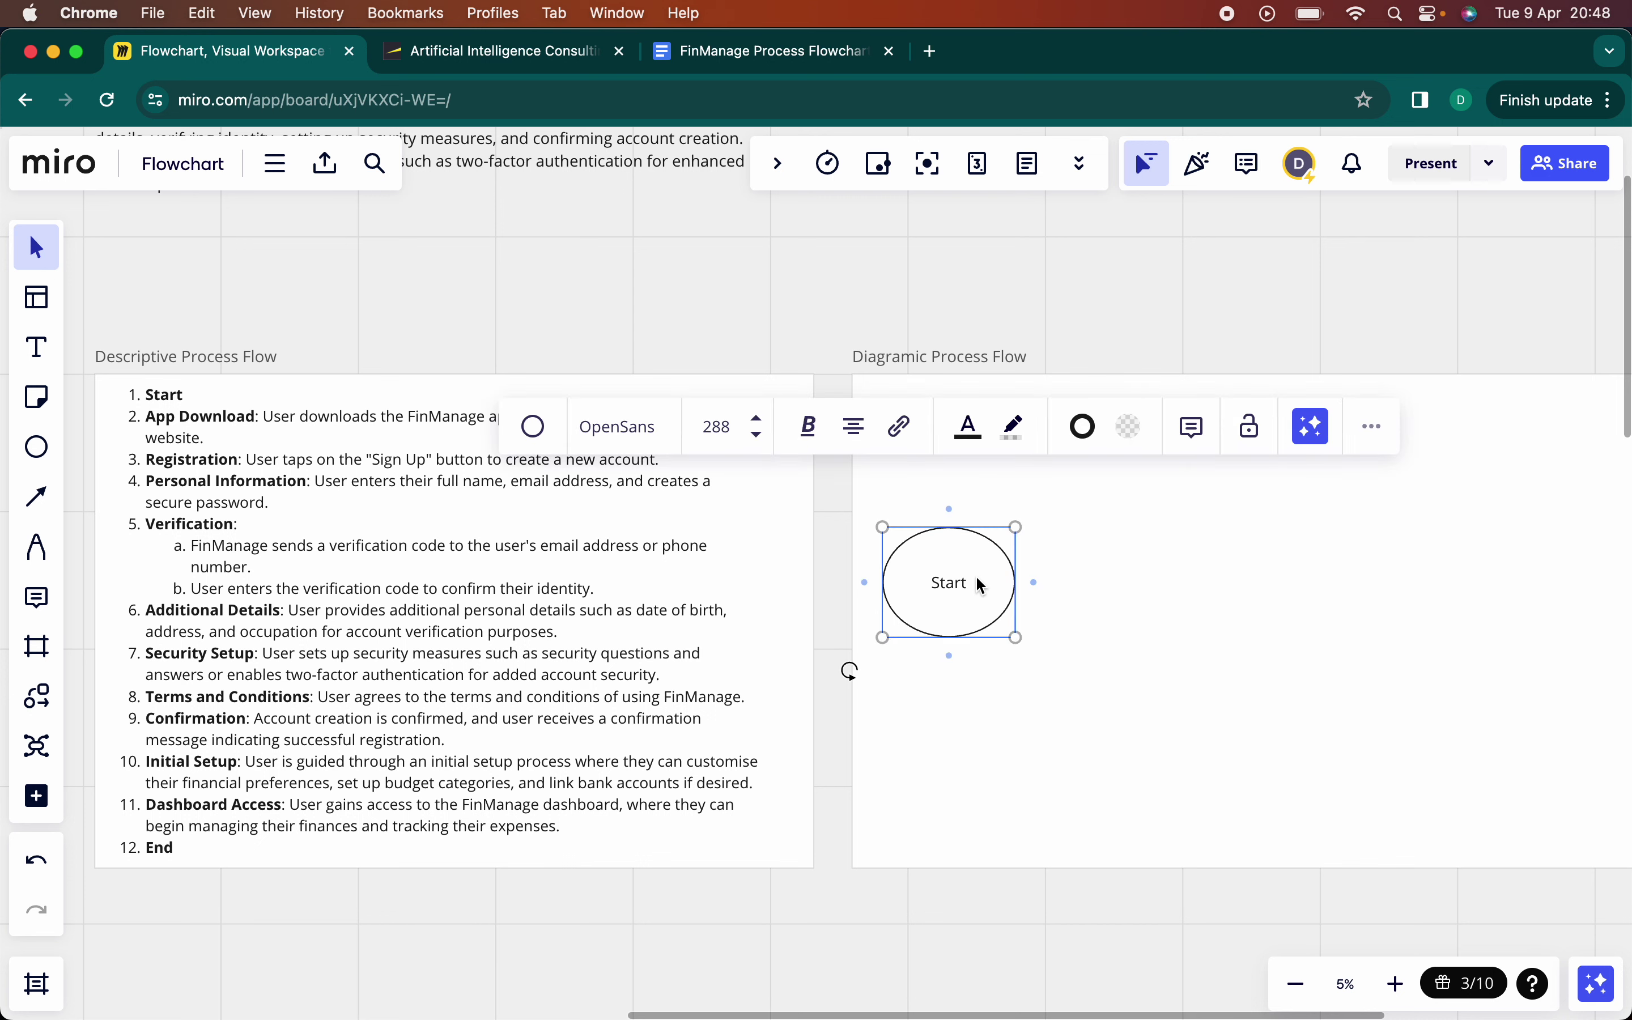
click(1037, 589)
drag(1080, 589, 1142, 589)
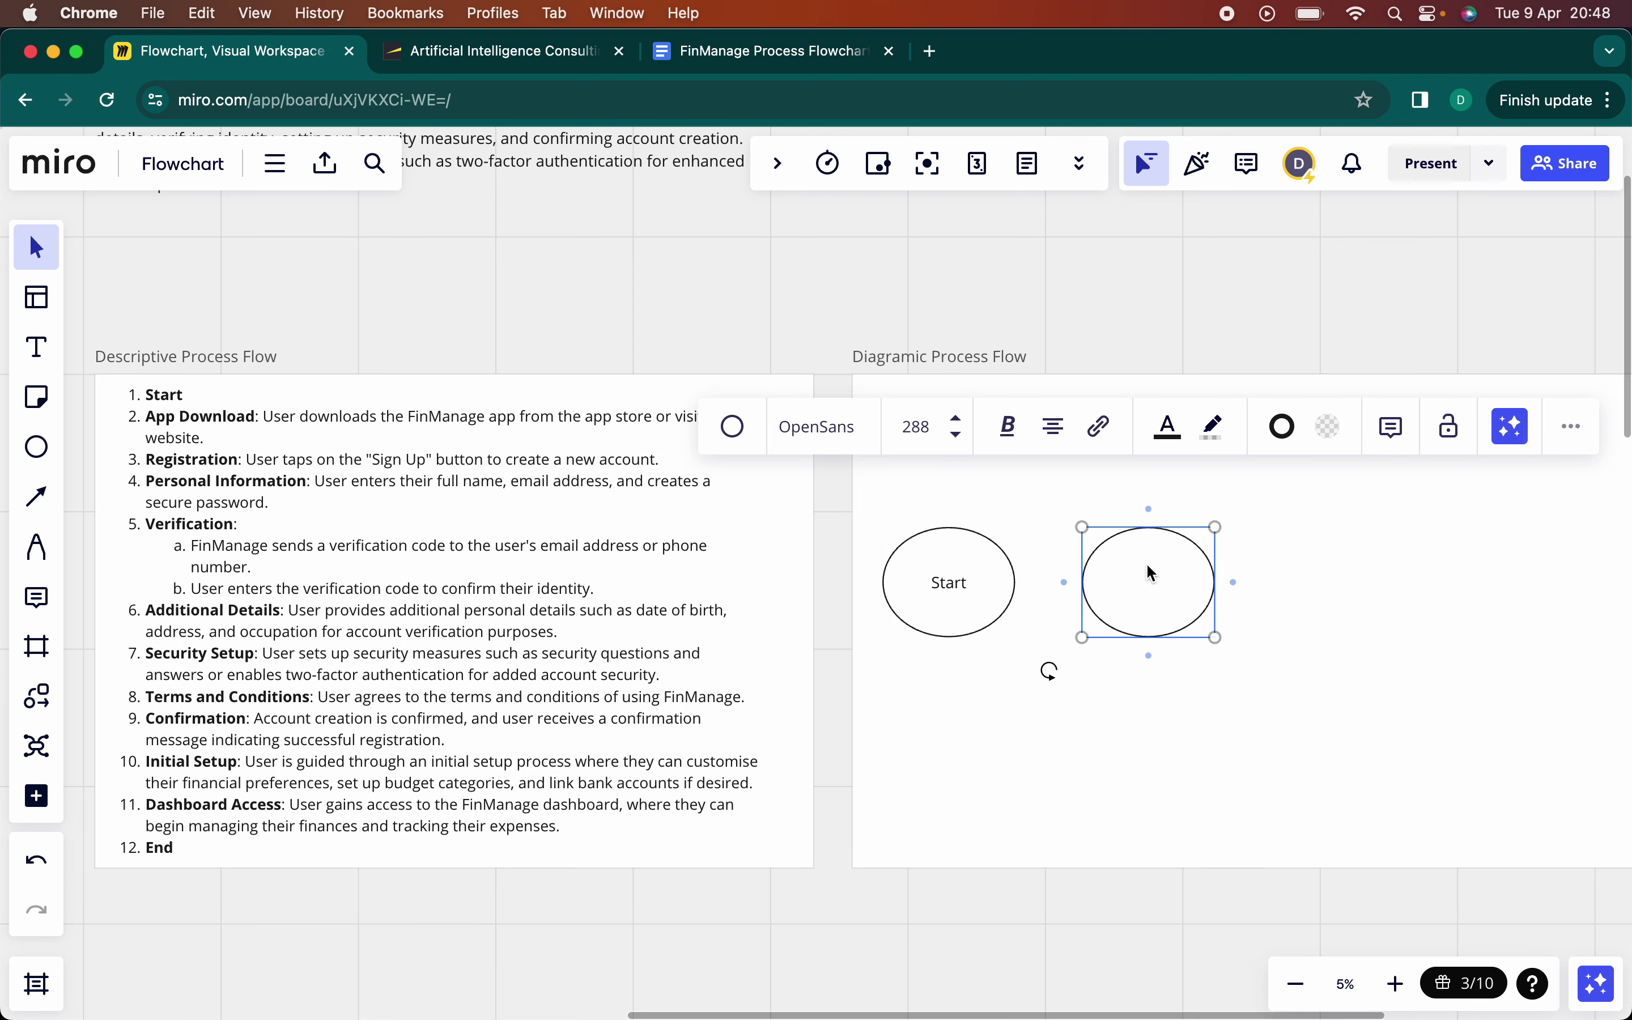
click(731, 428)
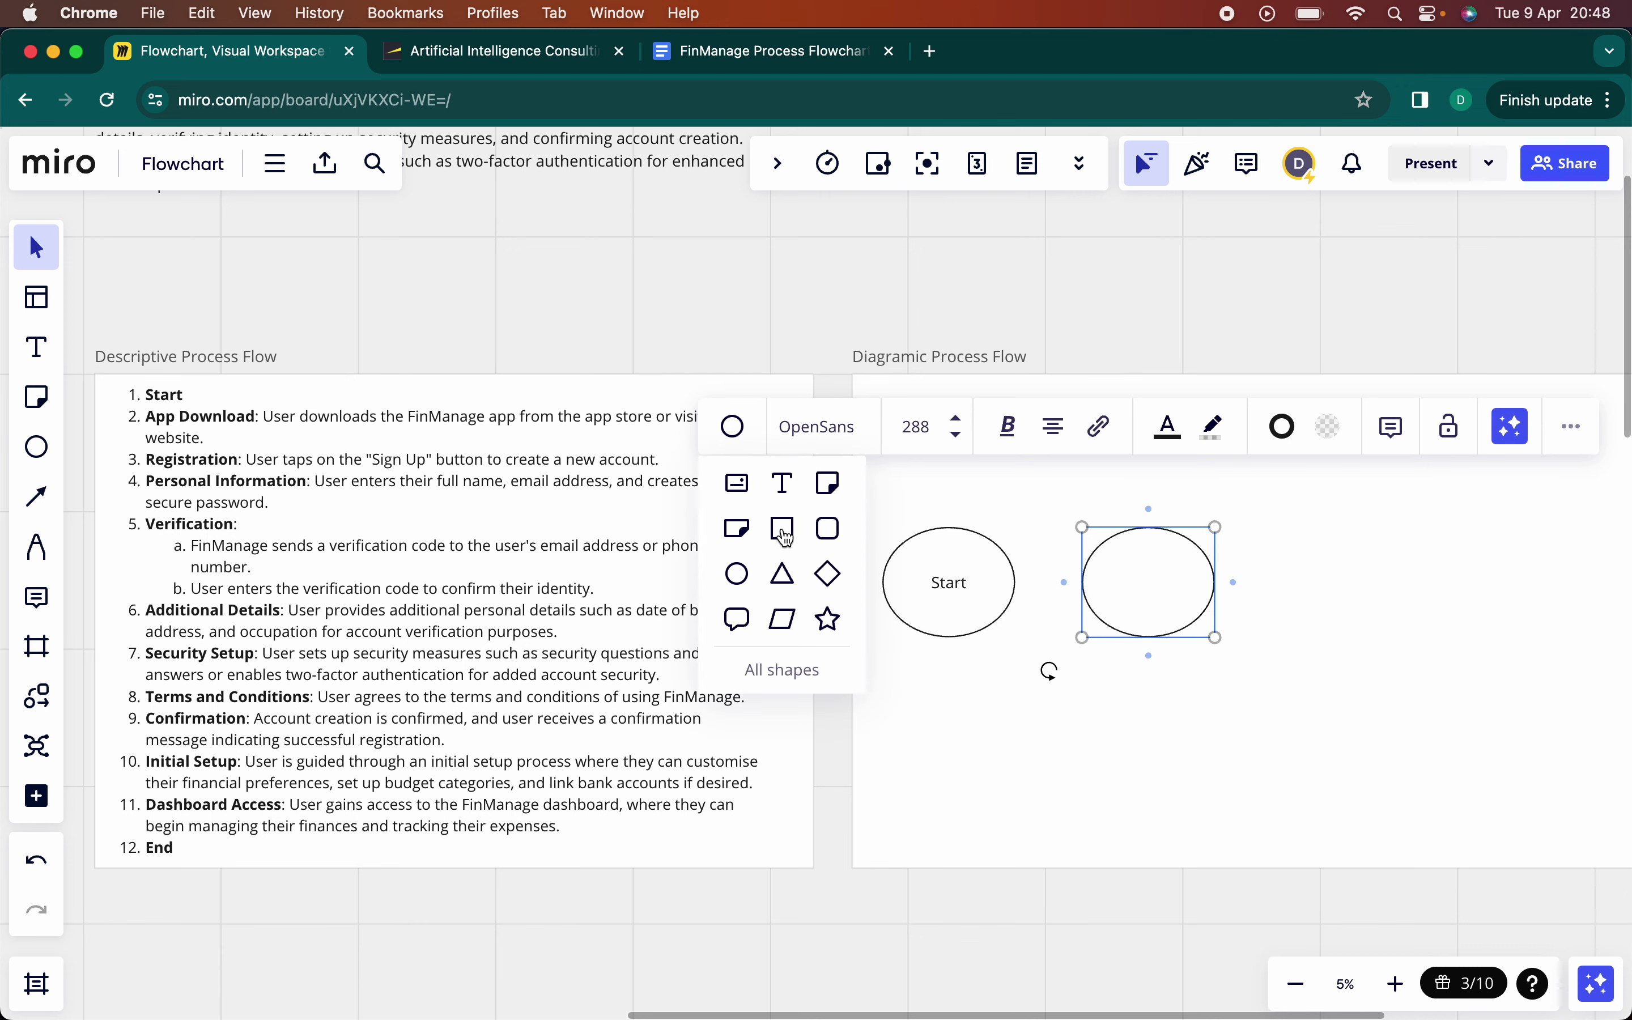
click(782, 529)
click(1307, 620)
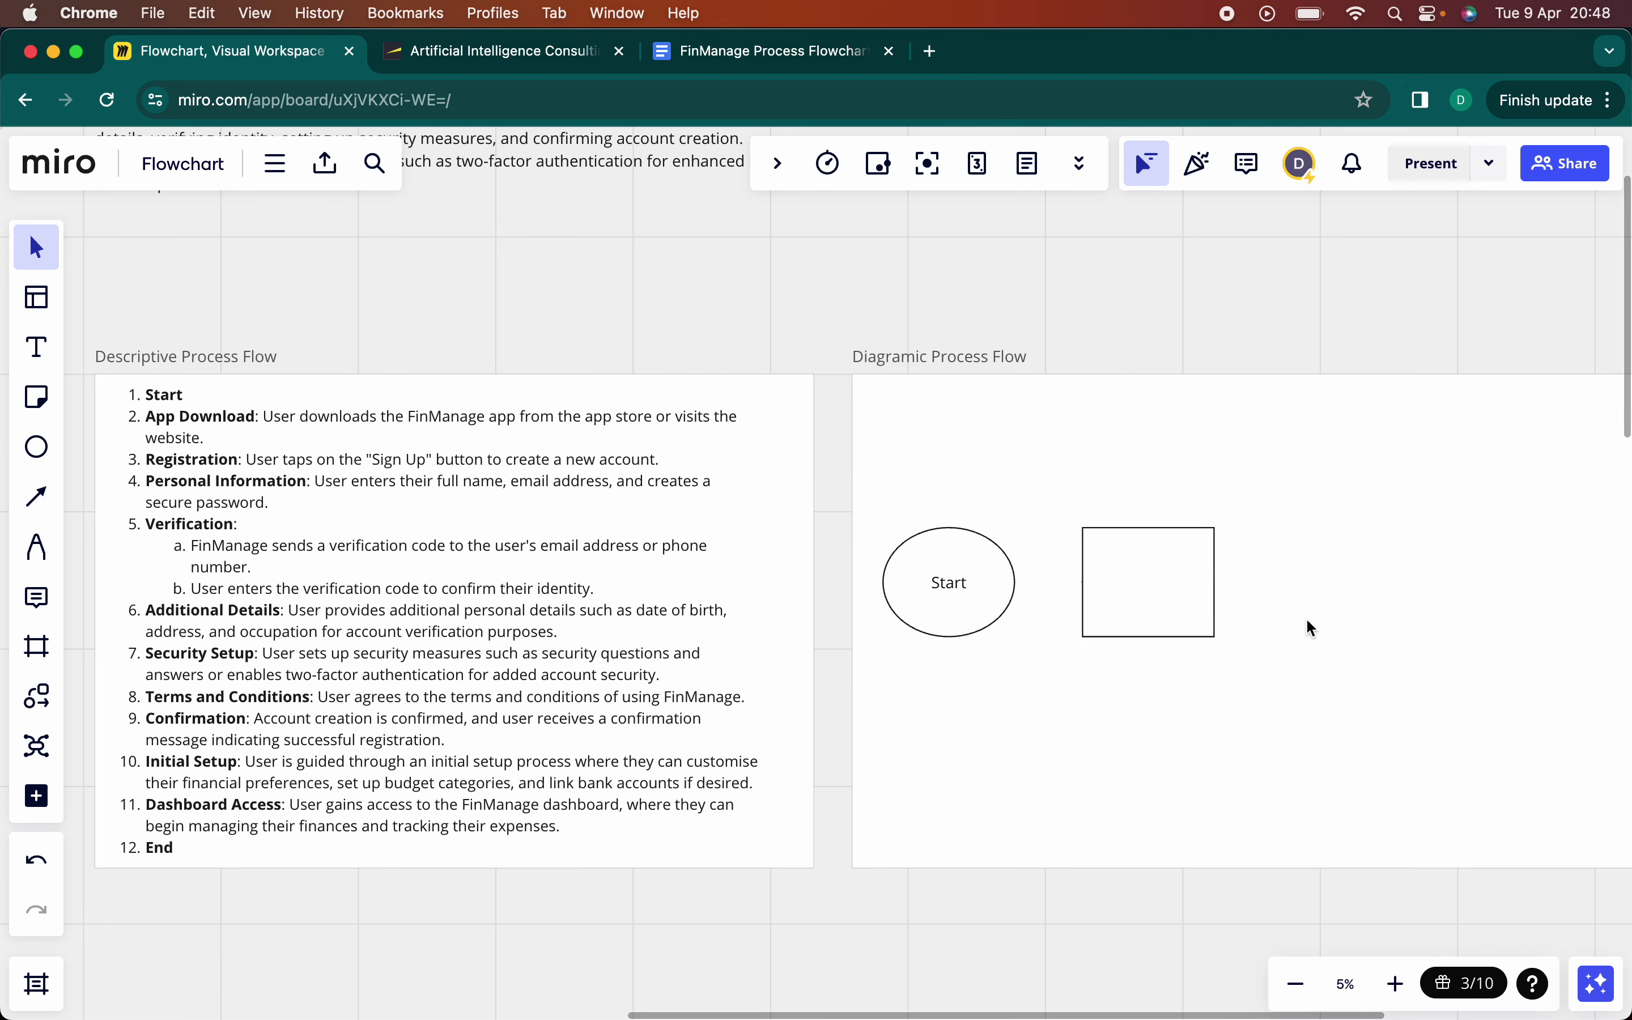
- Set the connector between the Start oval and the rectangle to the maximum line thickness
scroll(1060, 577, up, 5)
click(1060, 579)
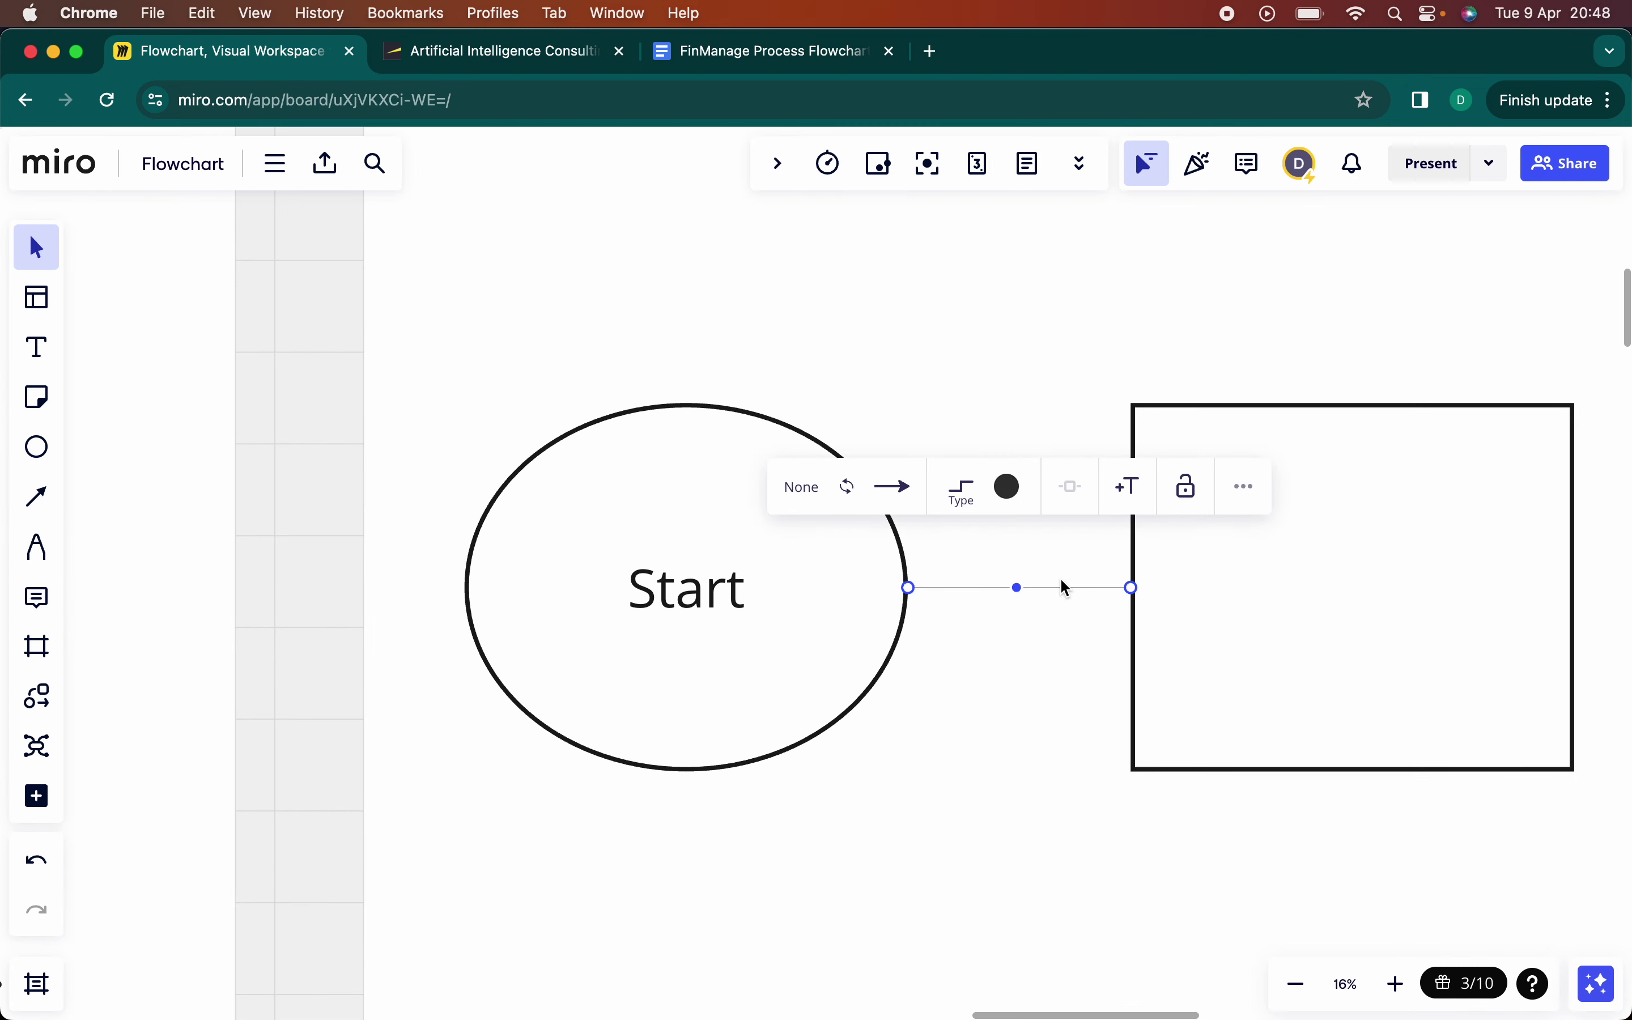
click(972, 496)
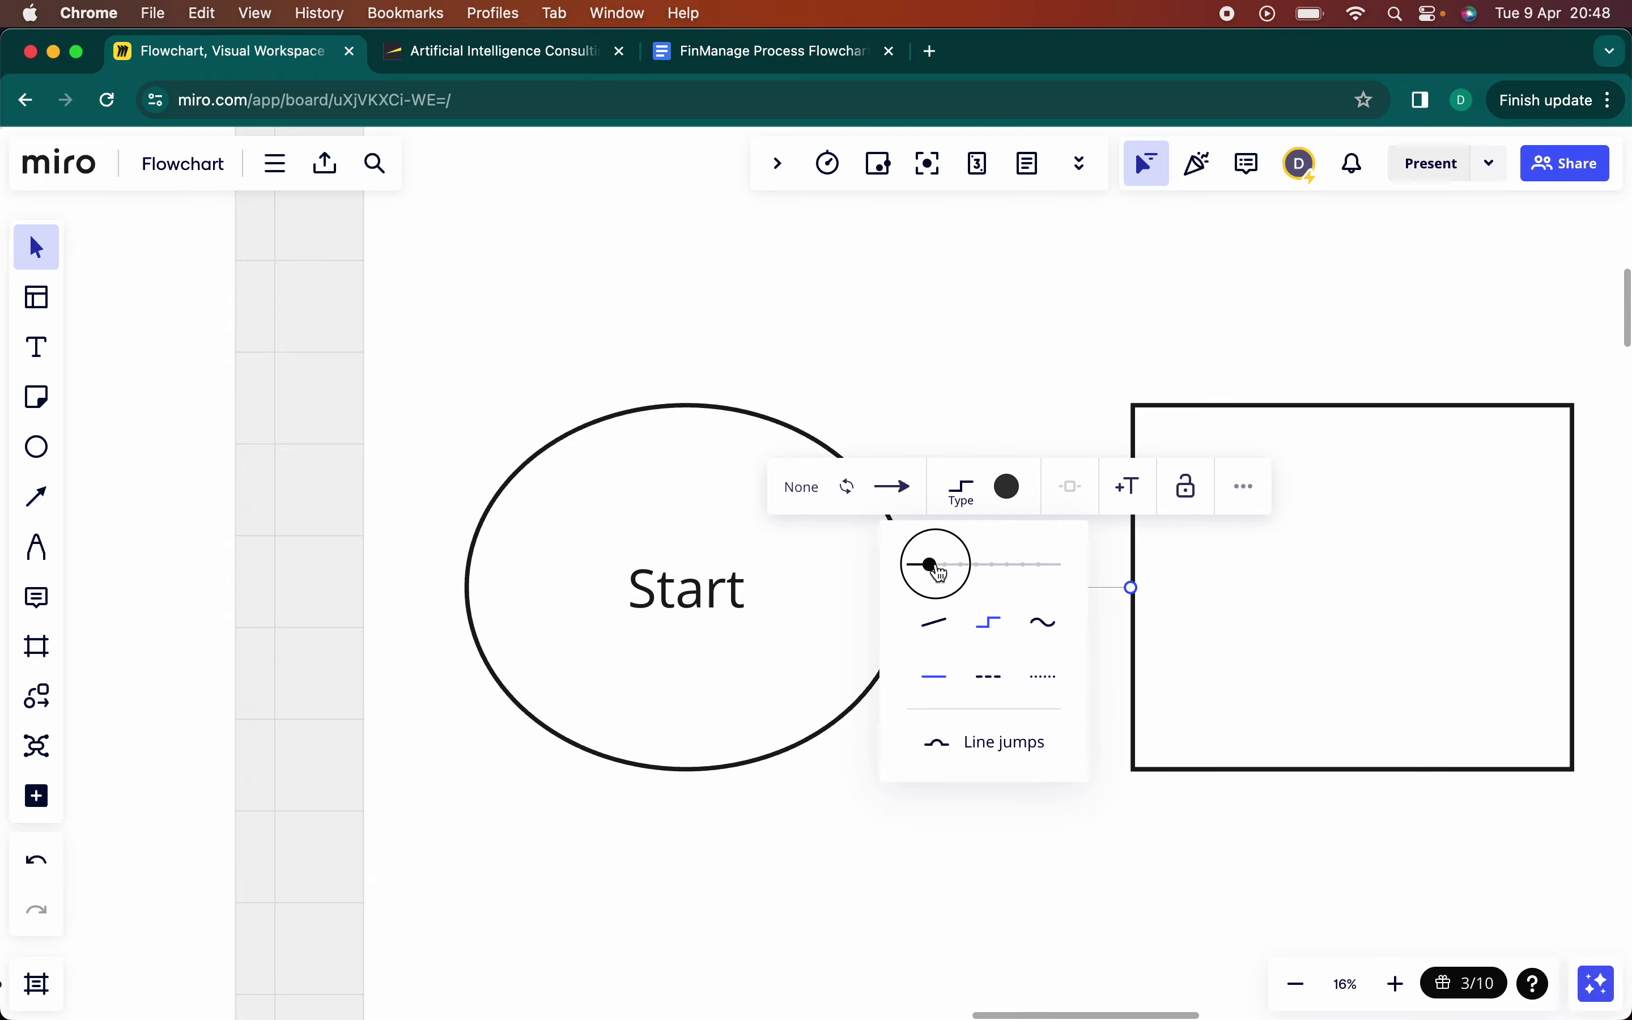
drag(940, 570, 1118, 576)
click(1067, 371)
scroll(1066, 371, down, 5)
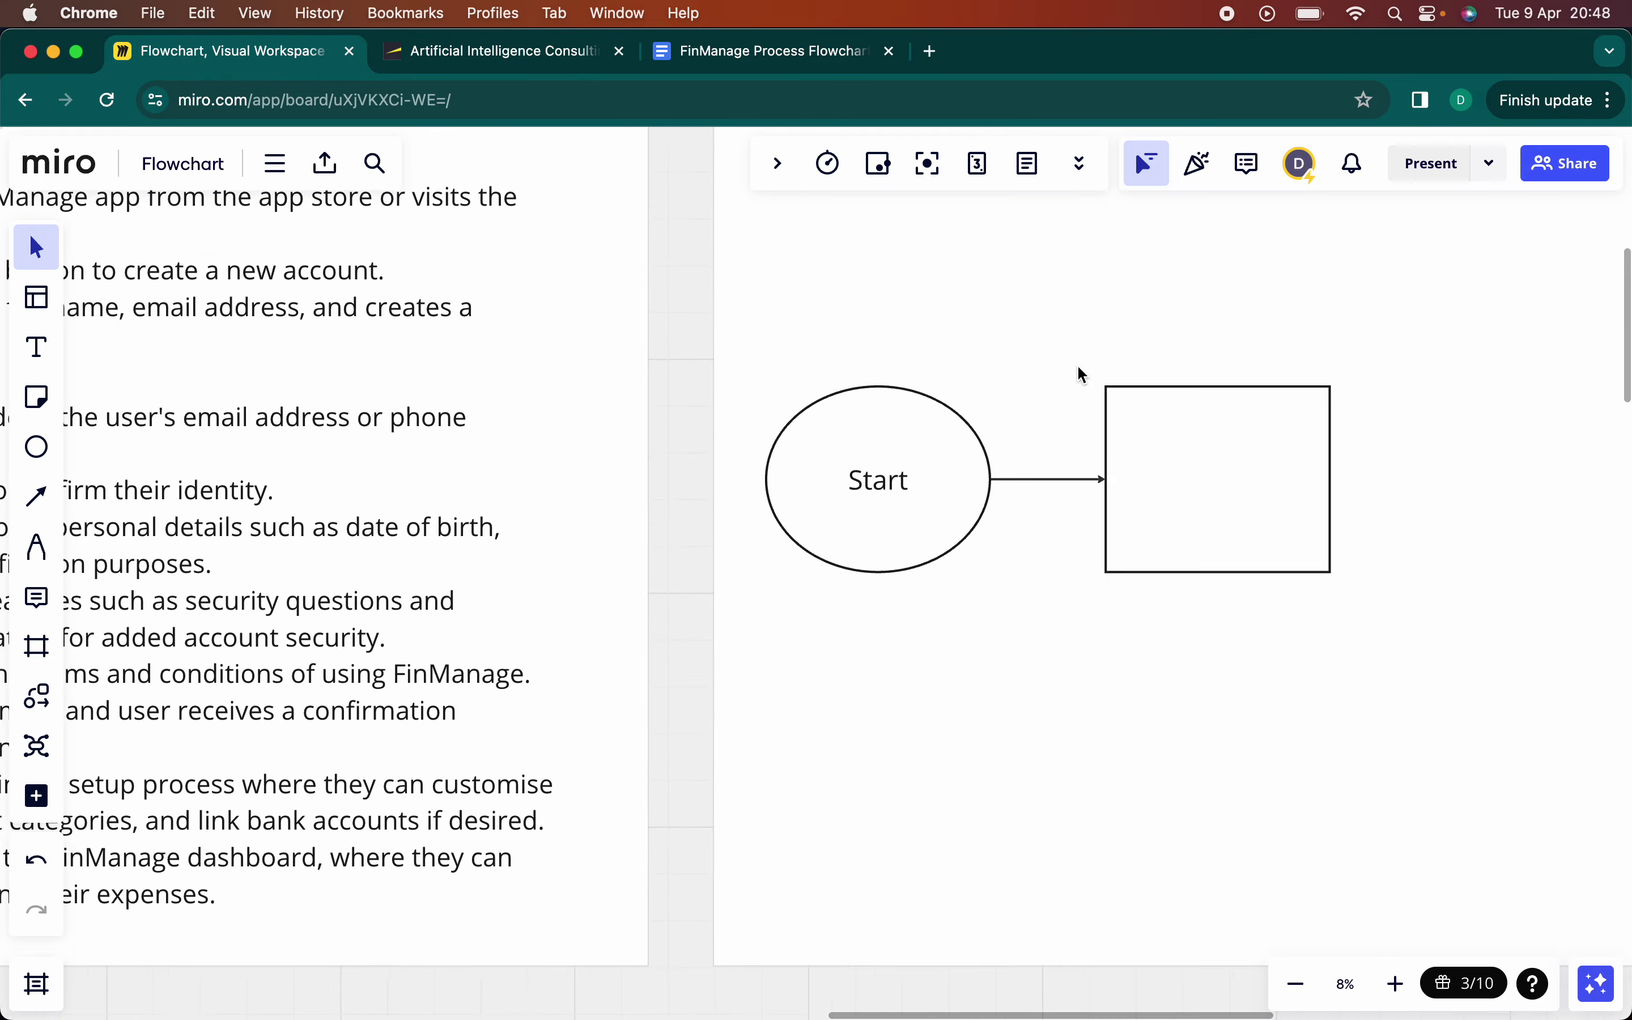
- Draw a diamond and, to its right, a rectangle in the empty board area above the Diagramic Process Flow frame
scroll(1078, 367, down, 2)
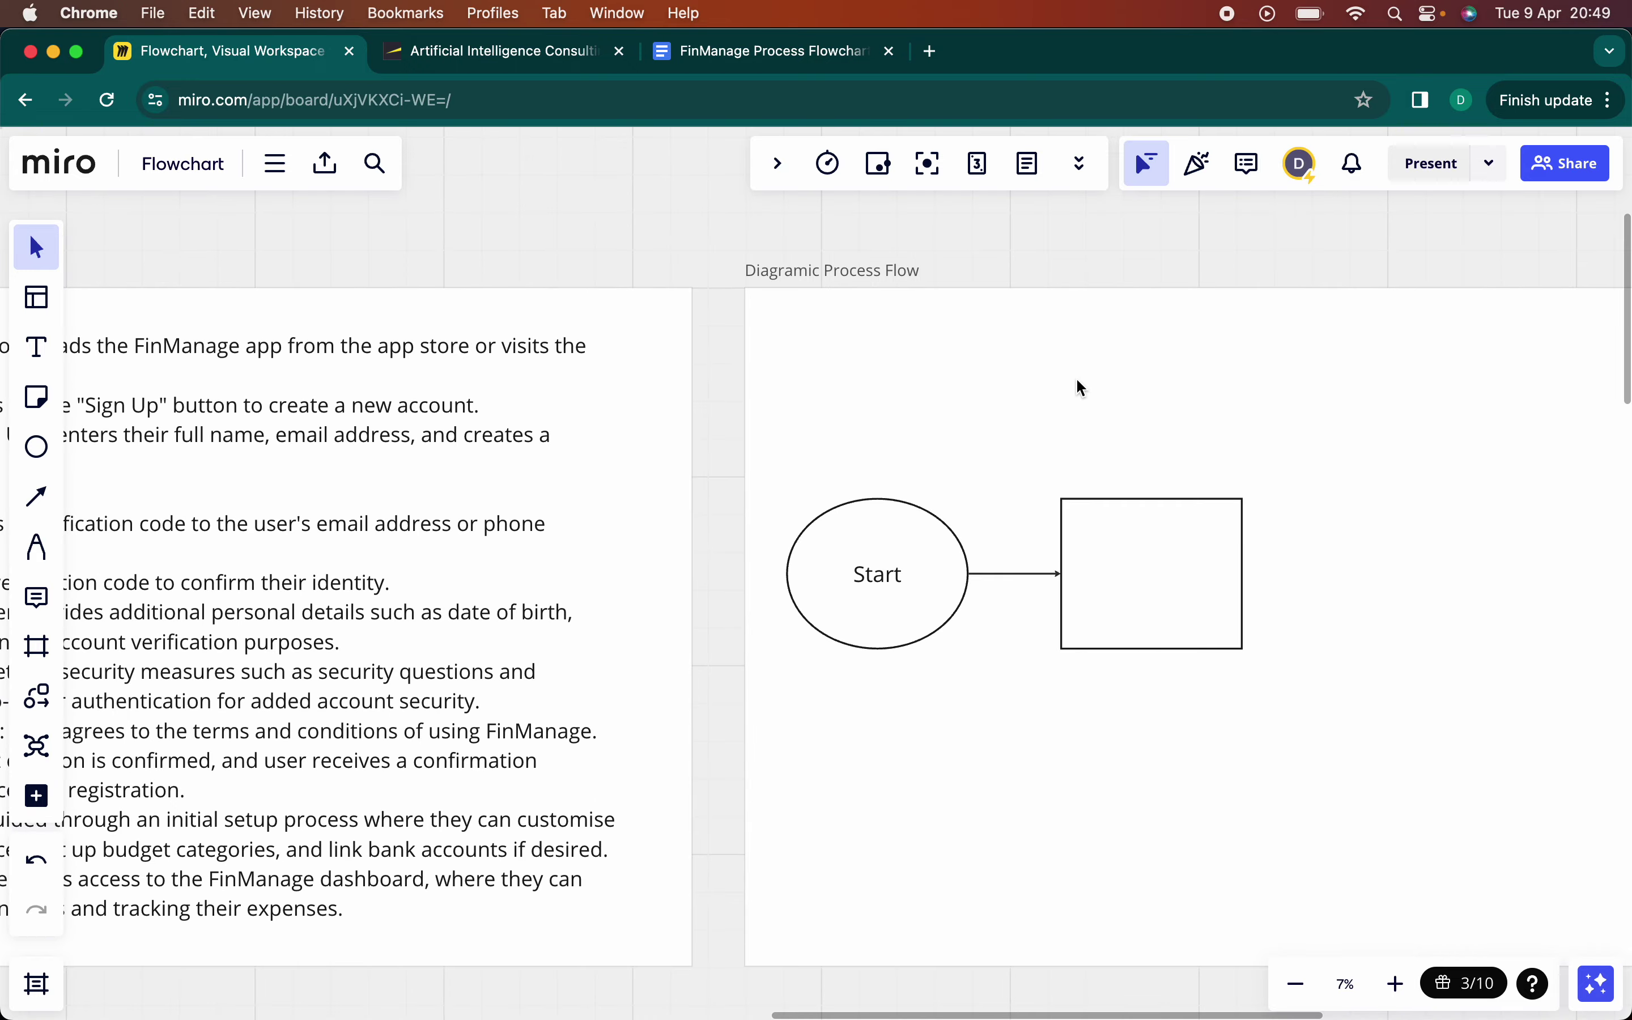
scroll(1077, 380, down, 3)
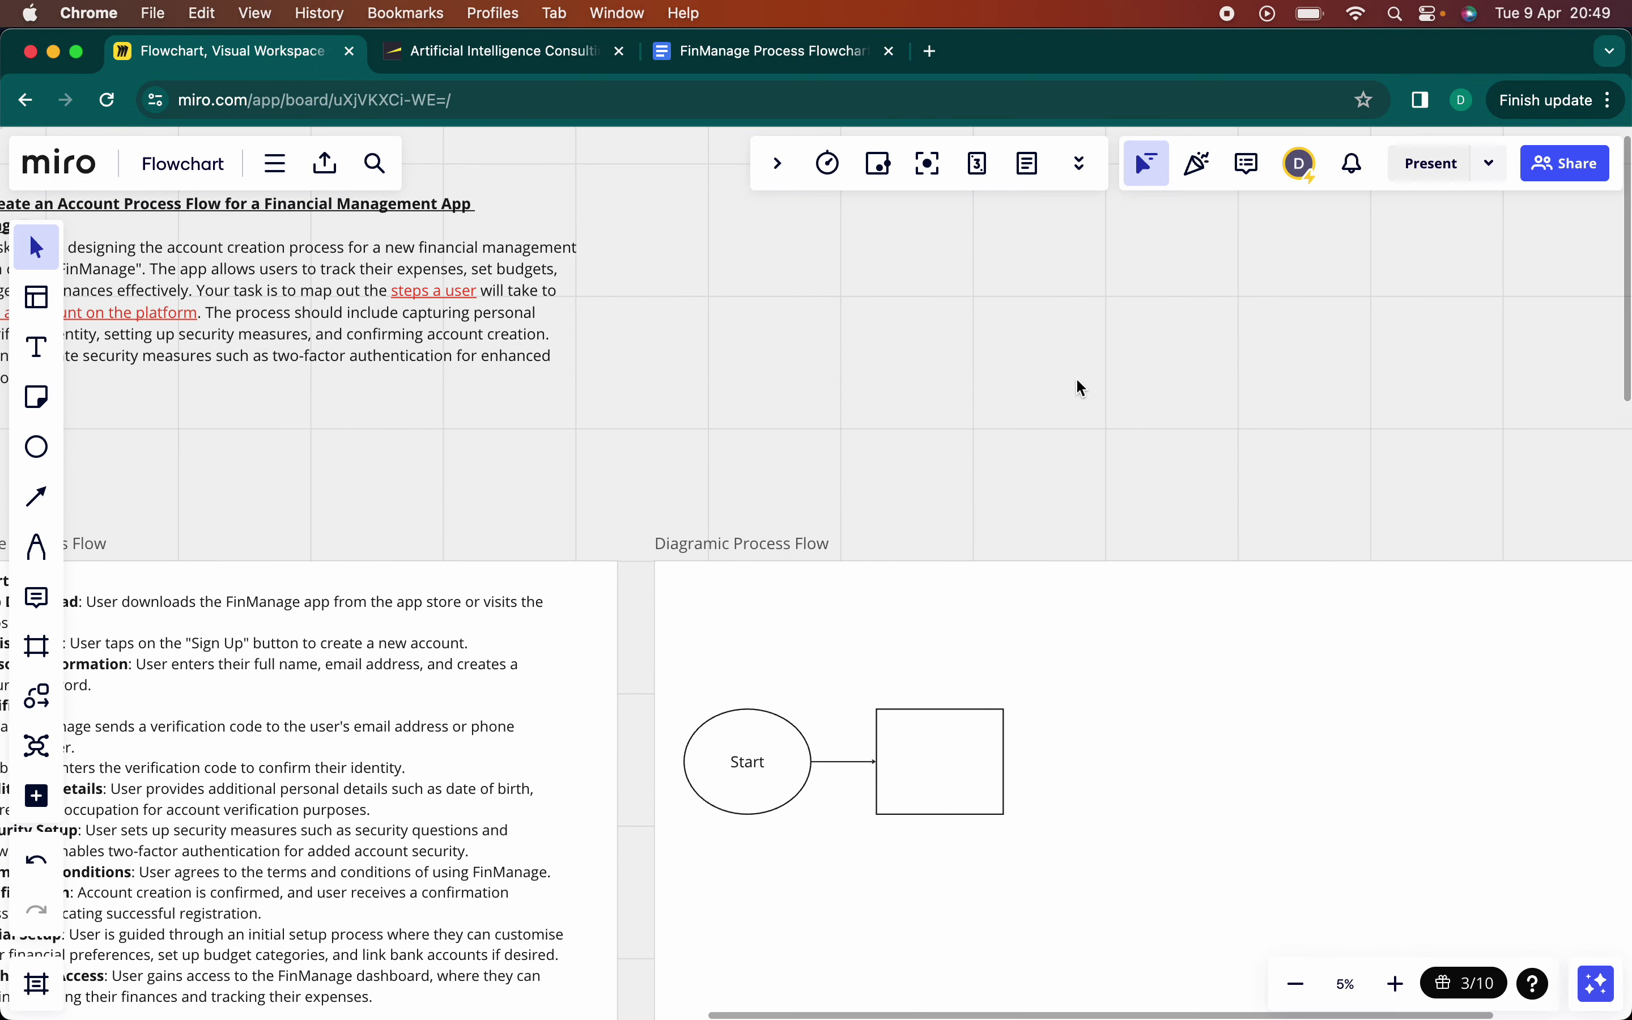
click(37, 446)
click(157, 520)
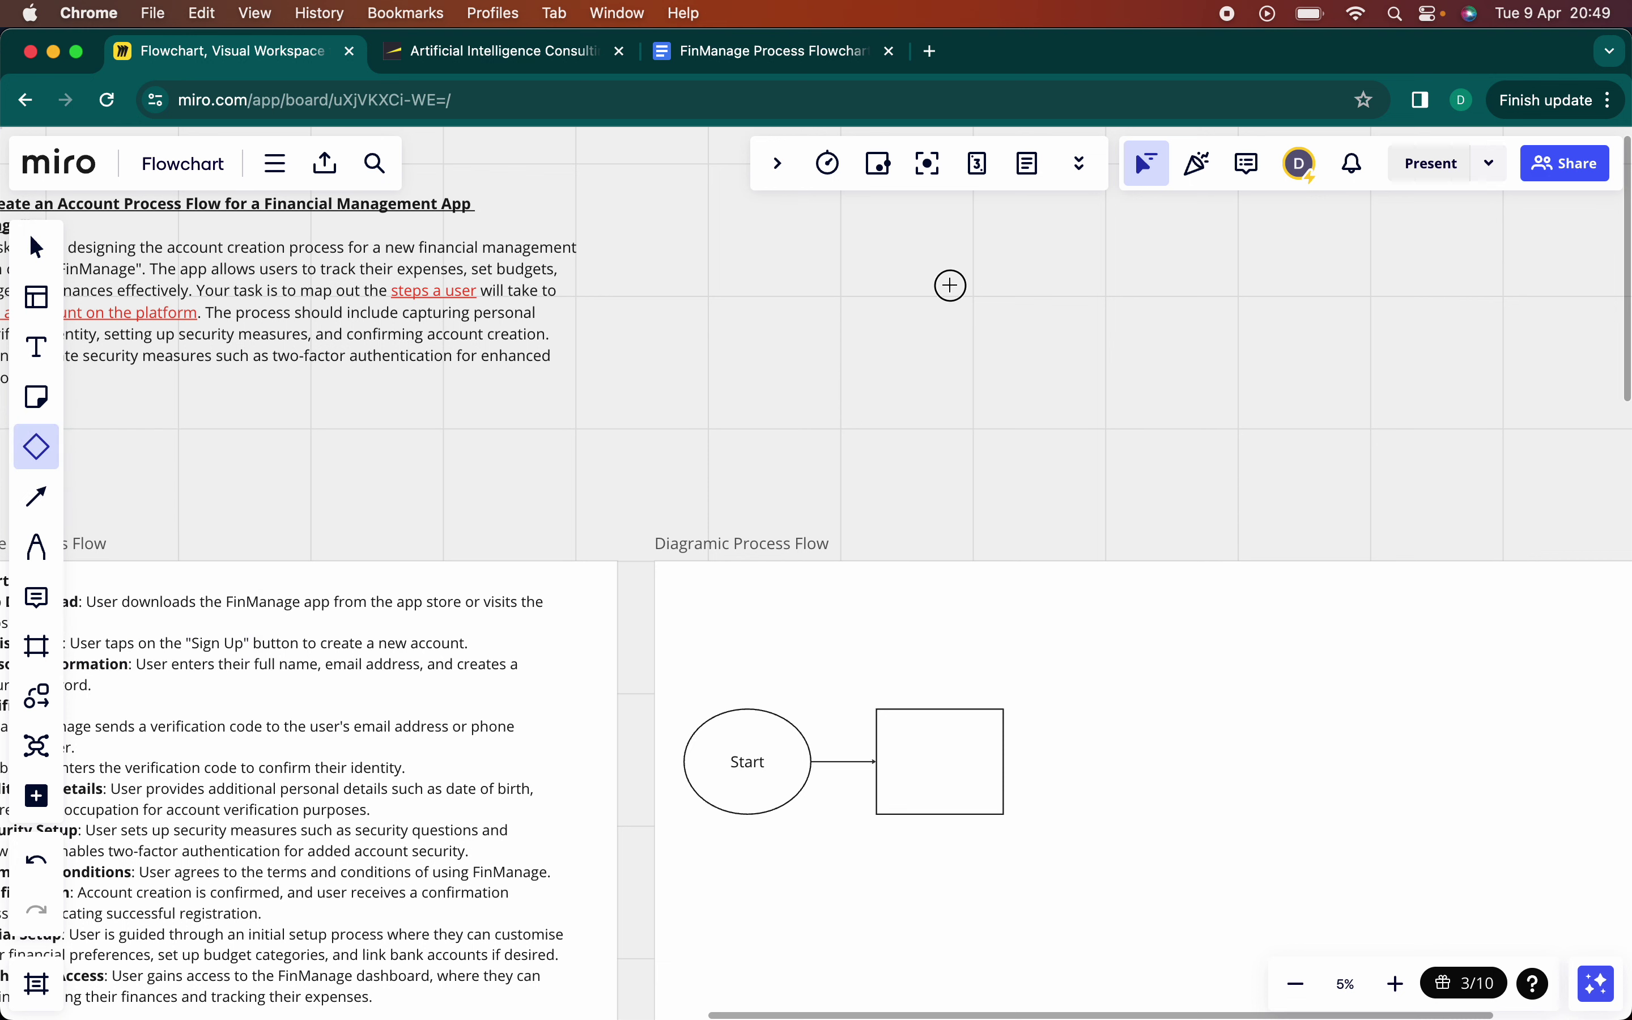
drag(951, 284, 1068, 442)
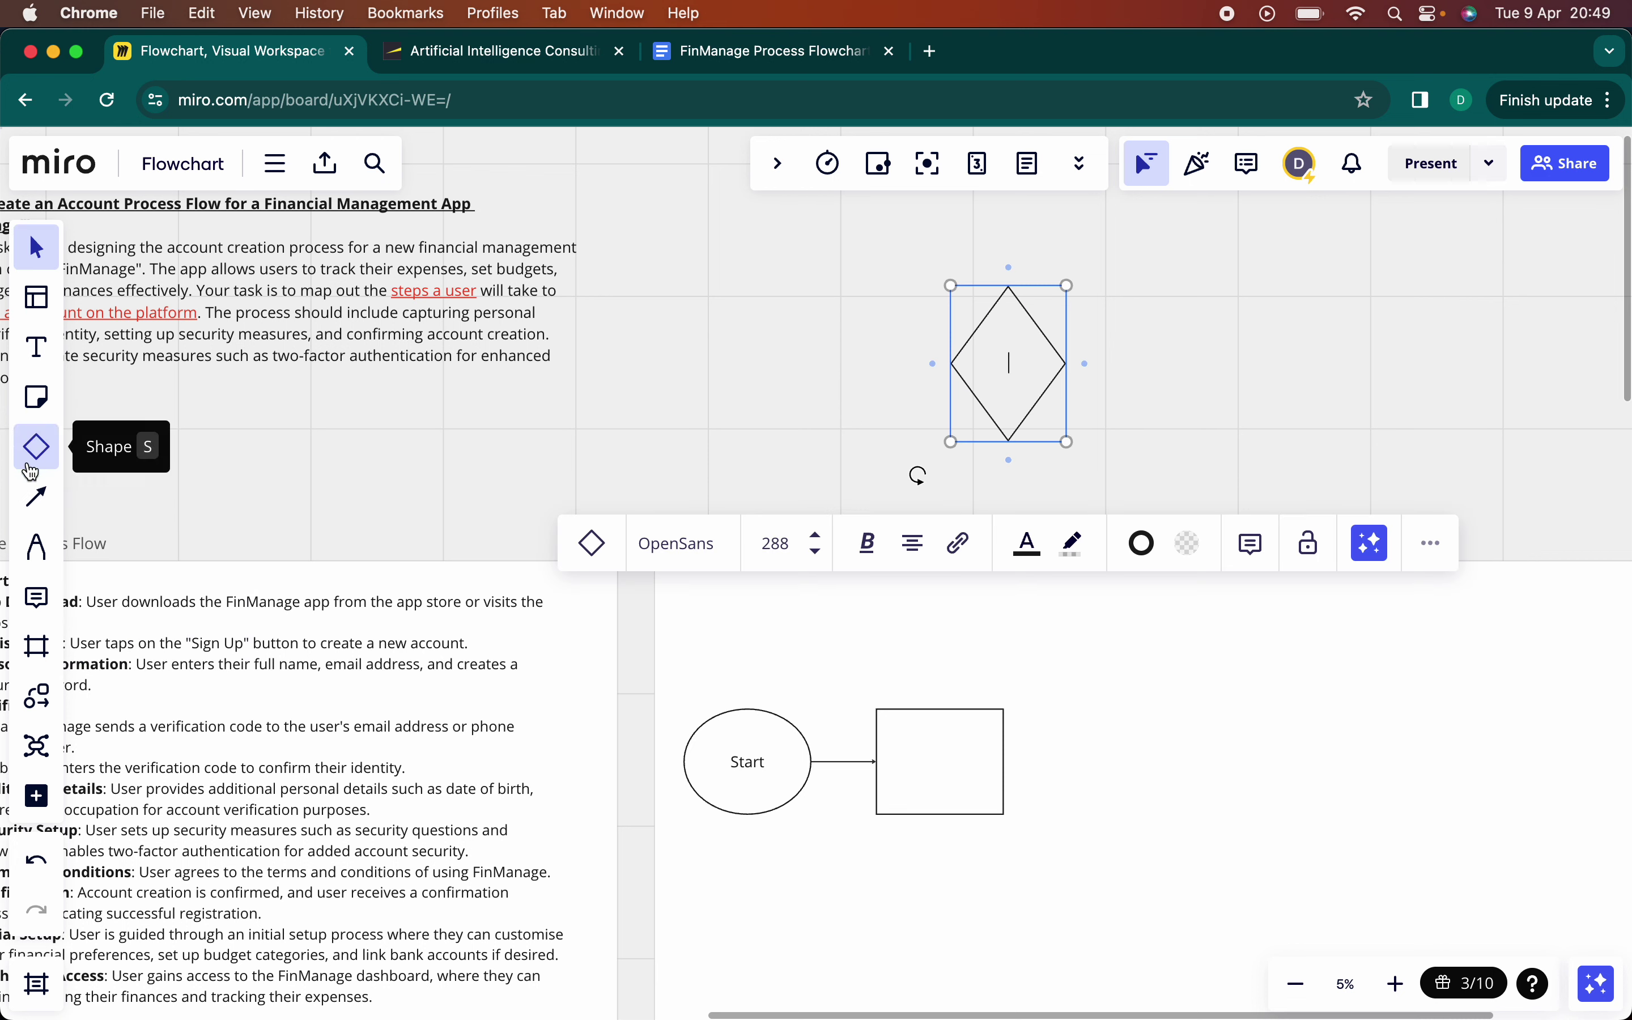
click(35, 446)
click(118, 476)
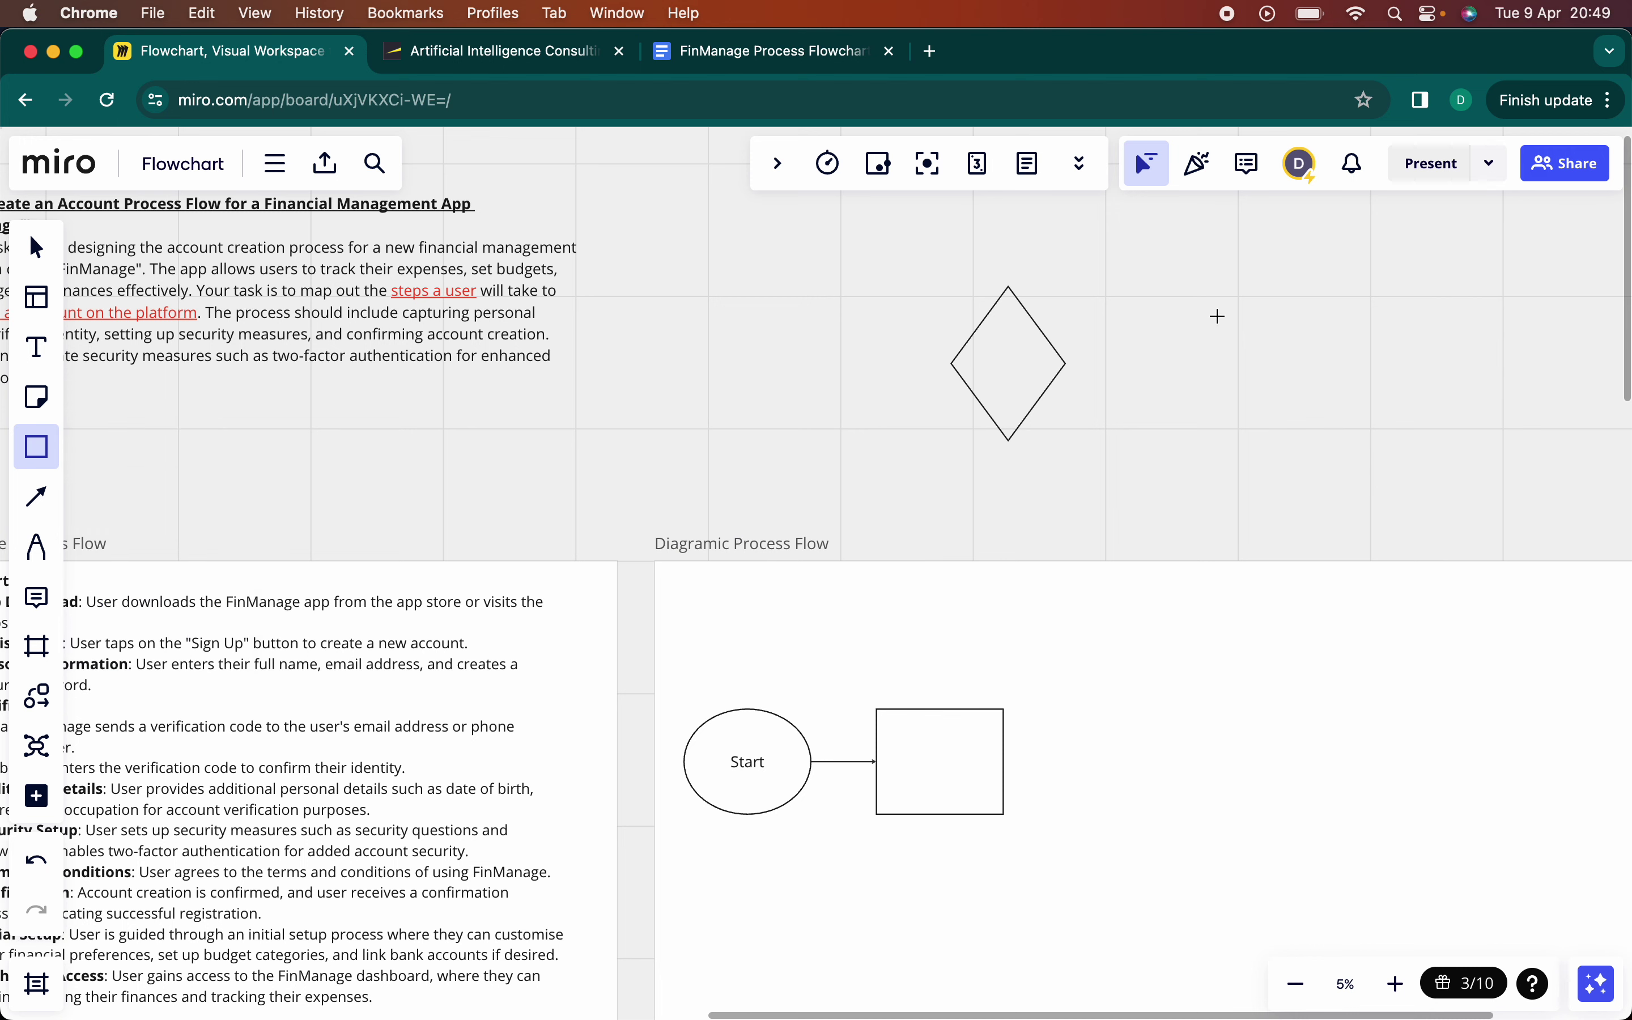
drag(1110, 298, 1220, 442)
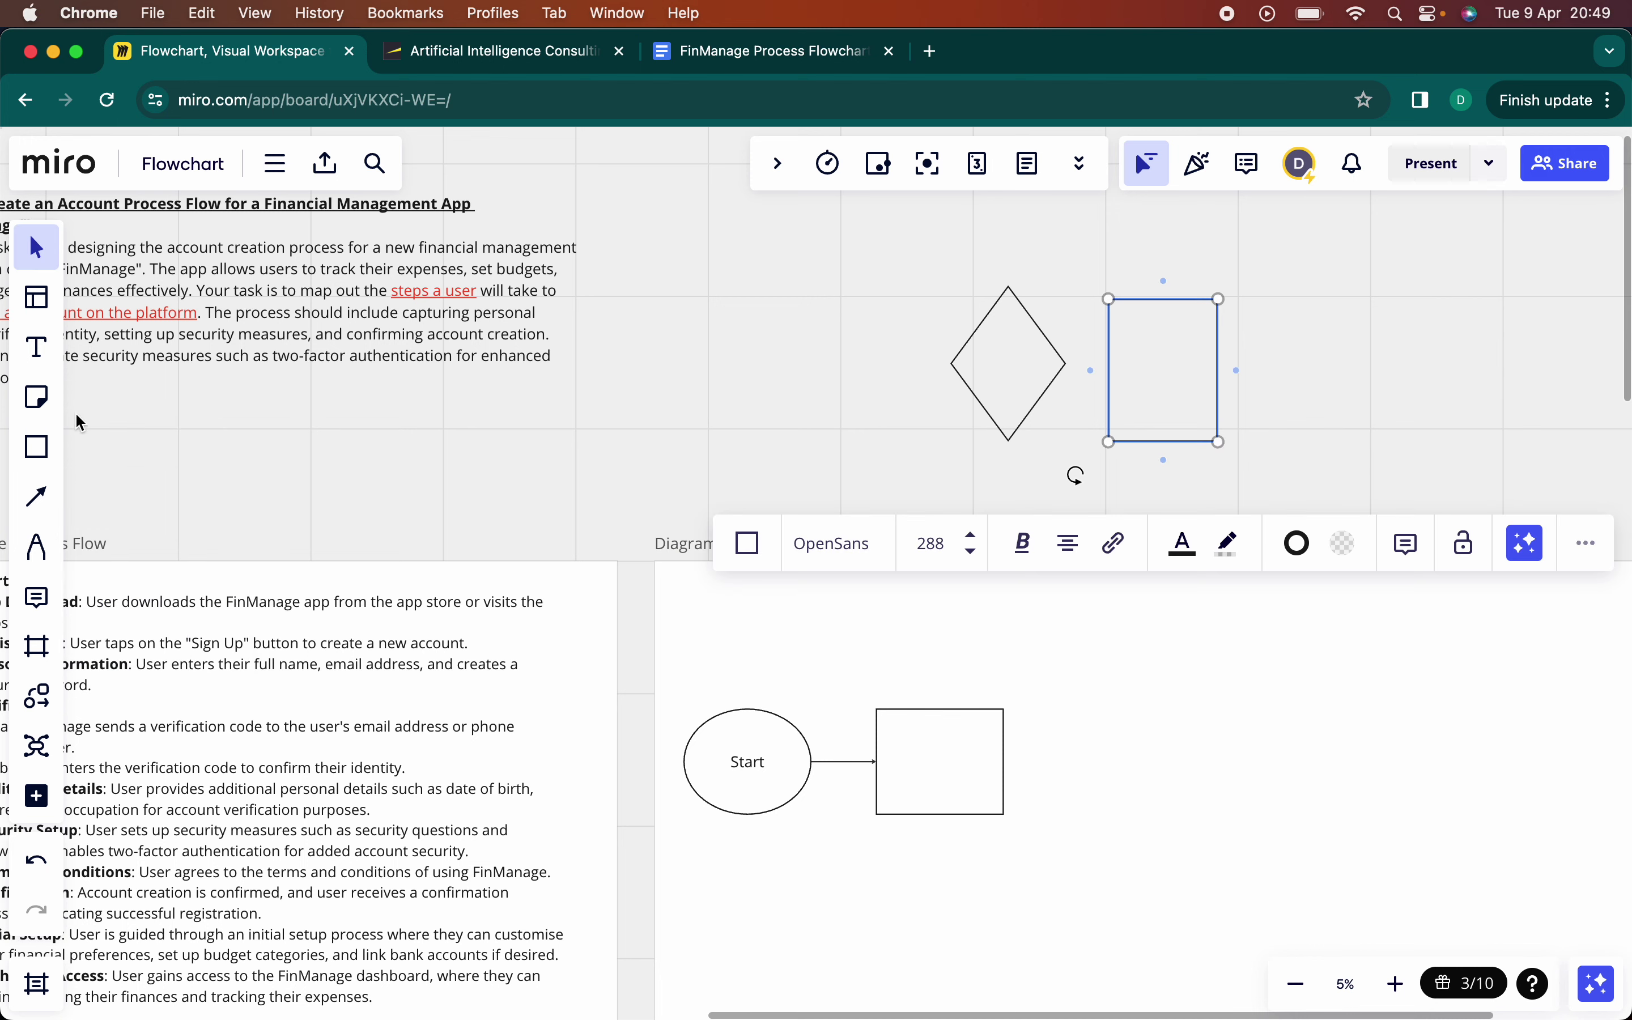
- Draw a circle to the left of the diamond above the Diagramic Process Flow frame
click(37, 446)
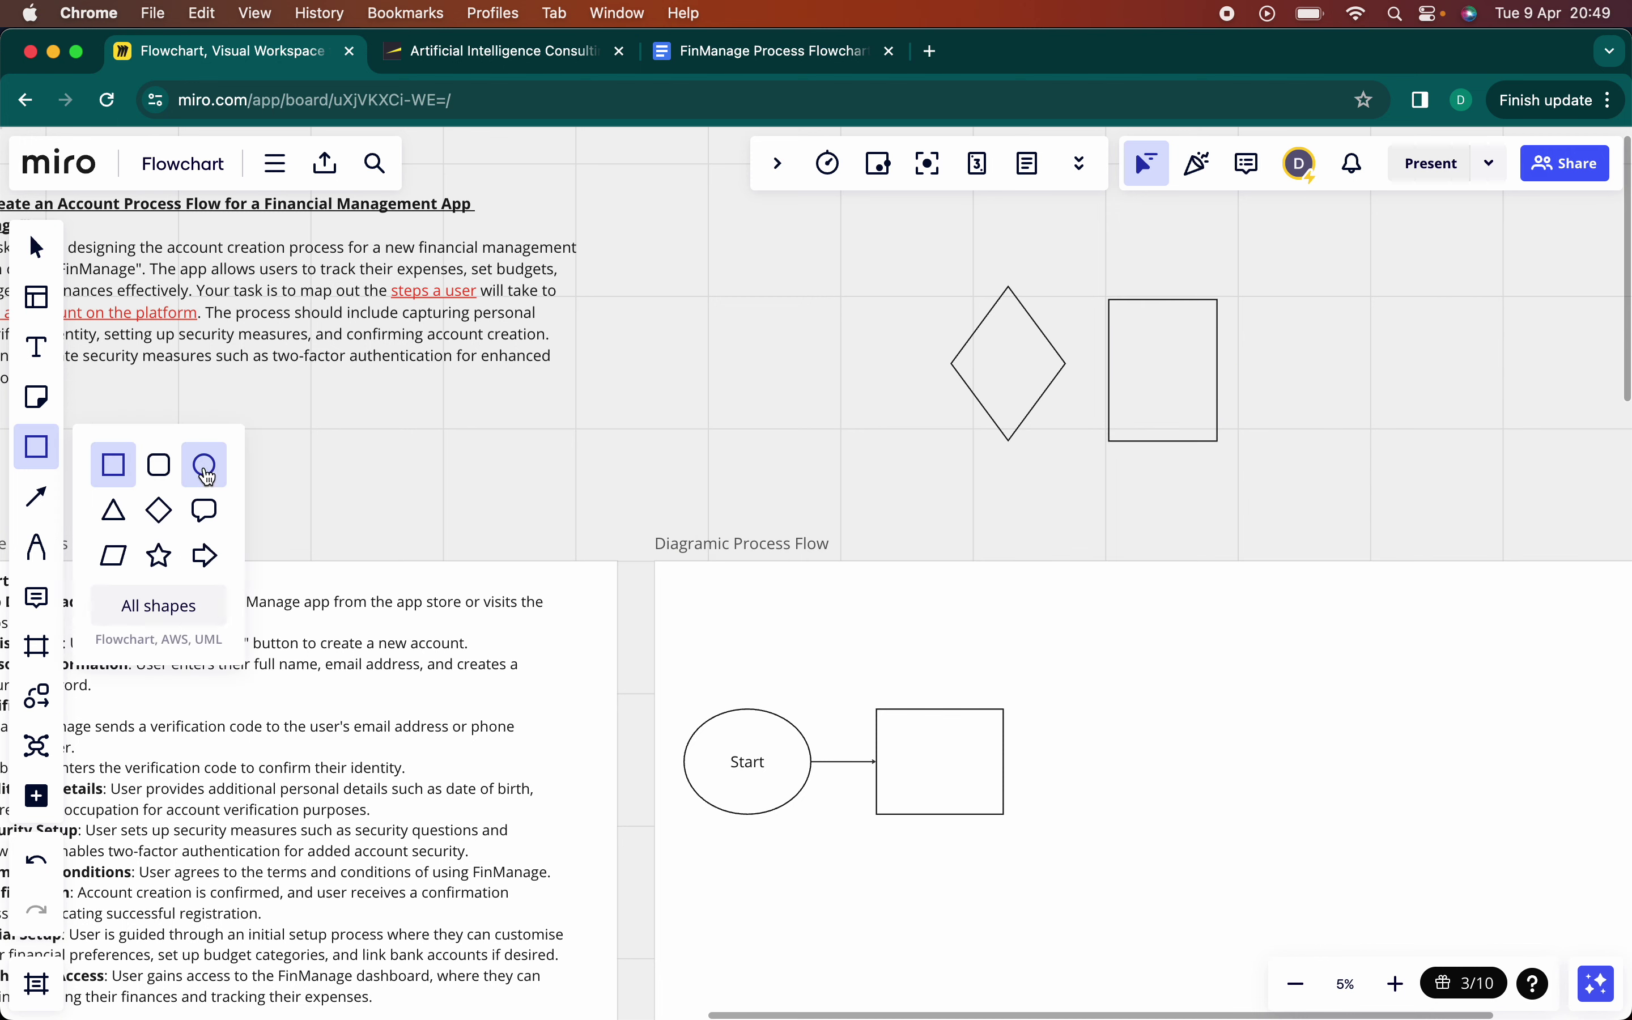
click(205, 464)
drag(776, 292, 902, 432)
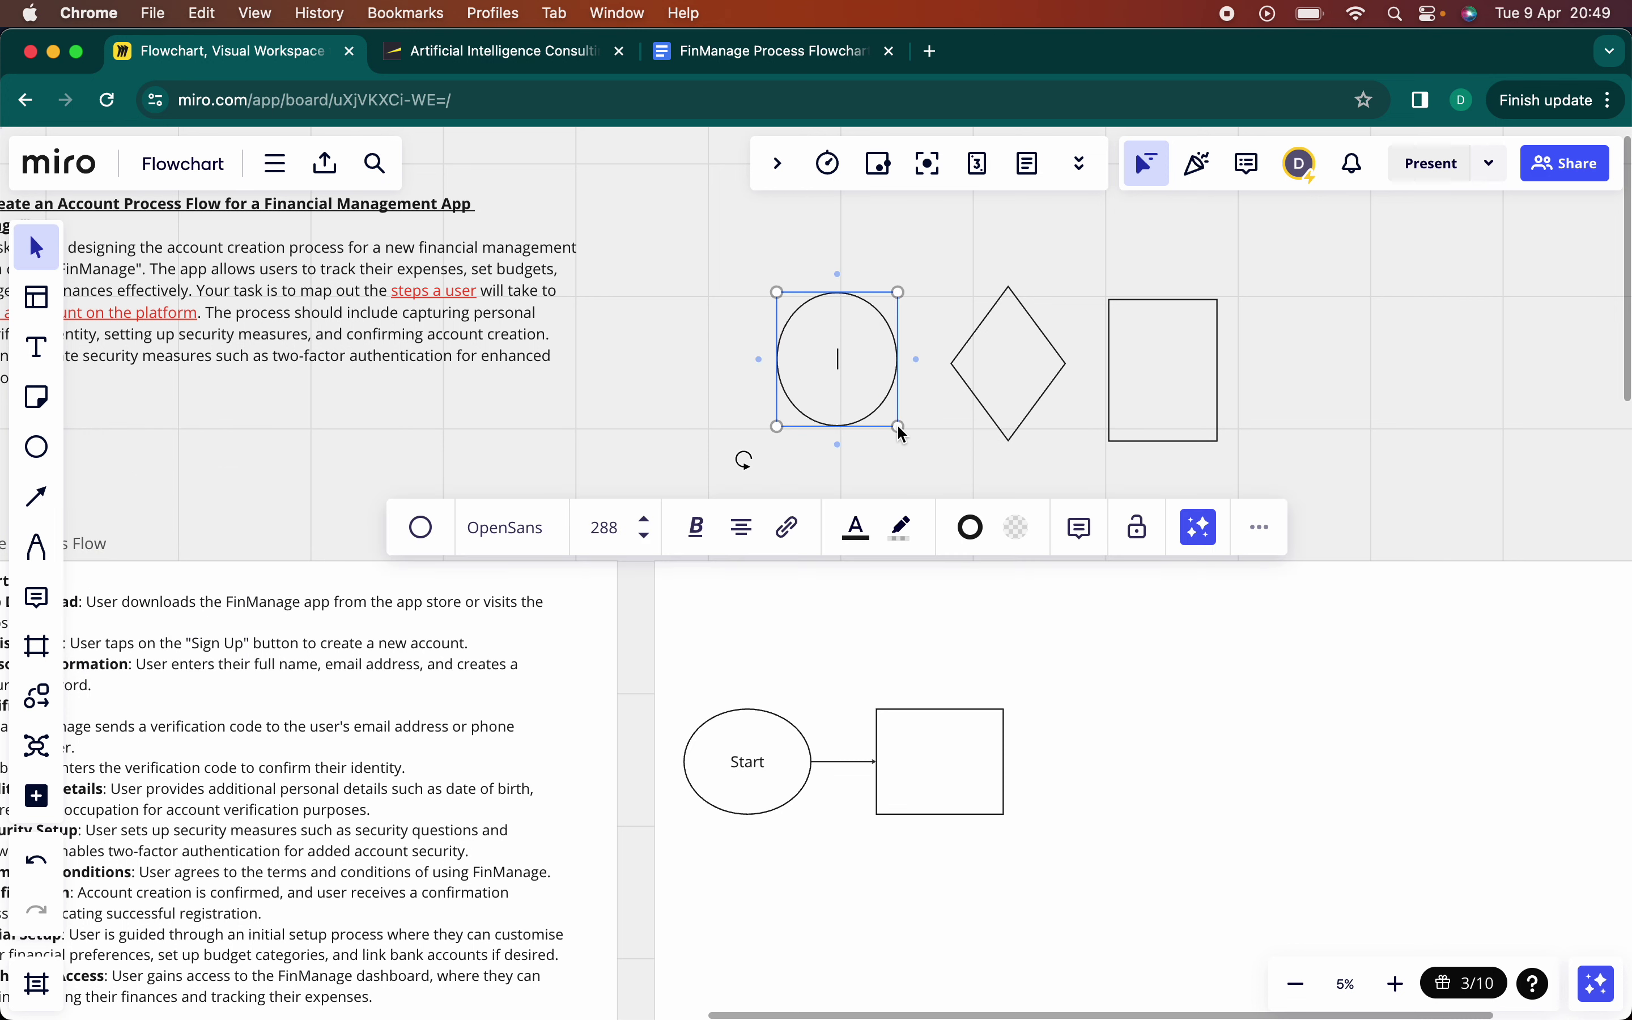
click(36, 446)
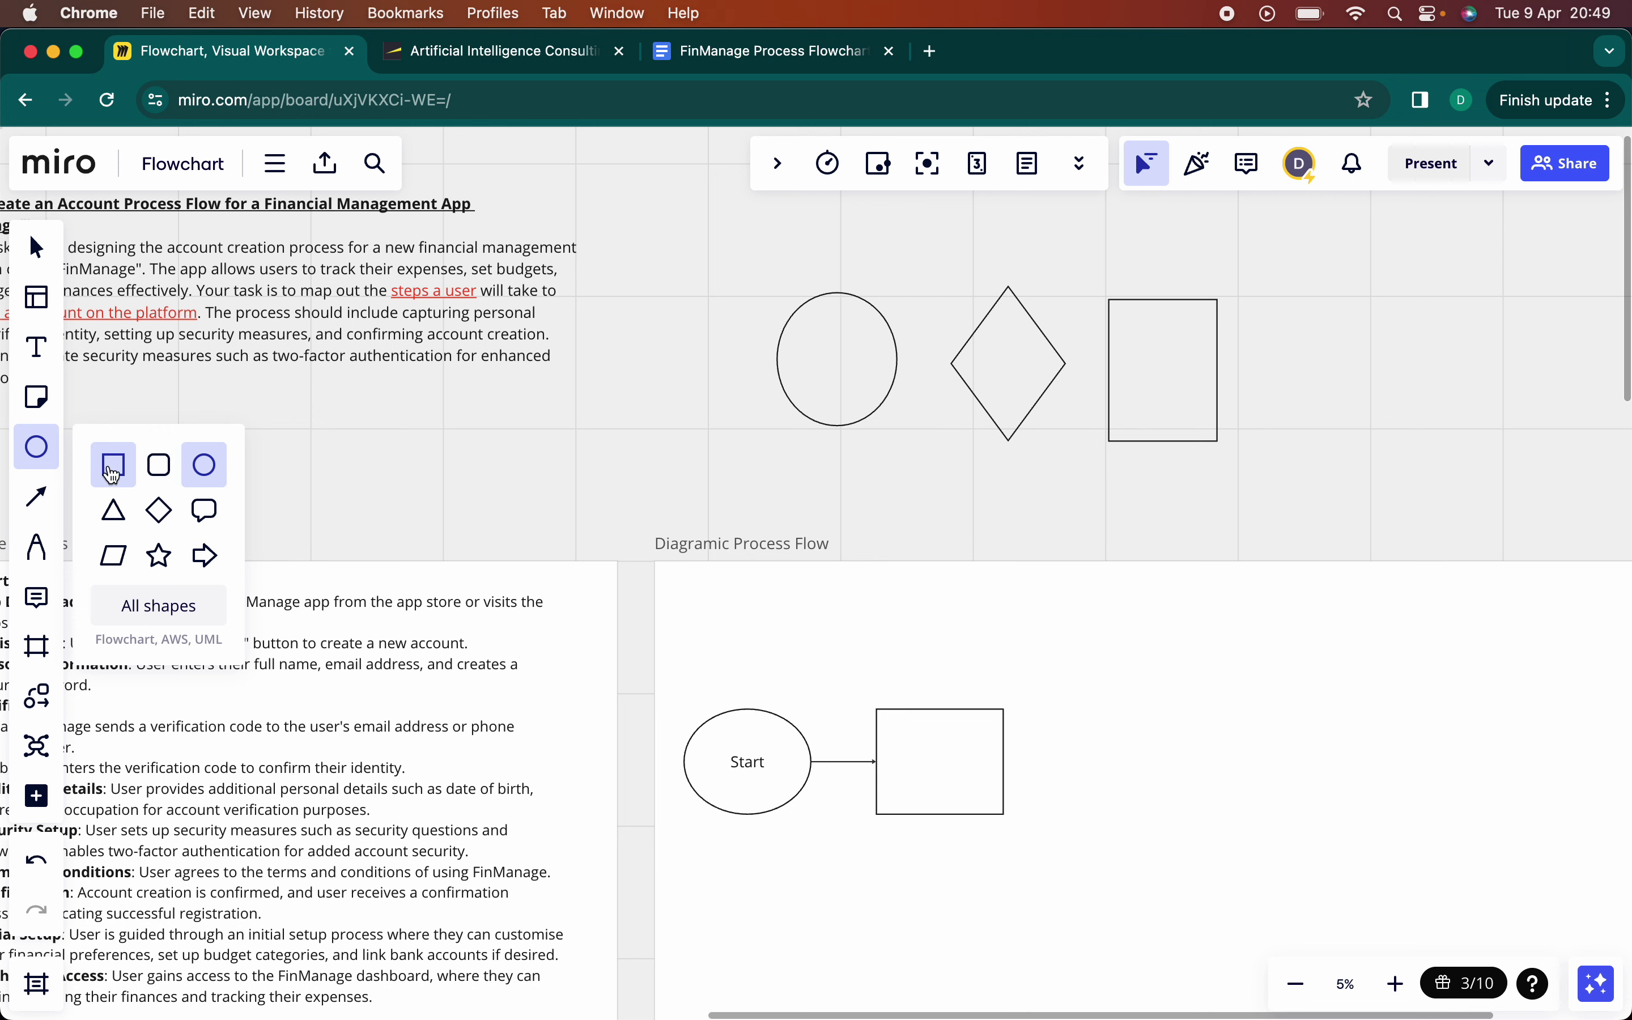
click(1285, 332)
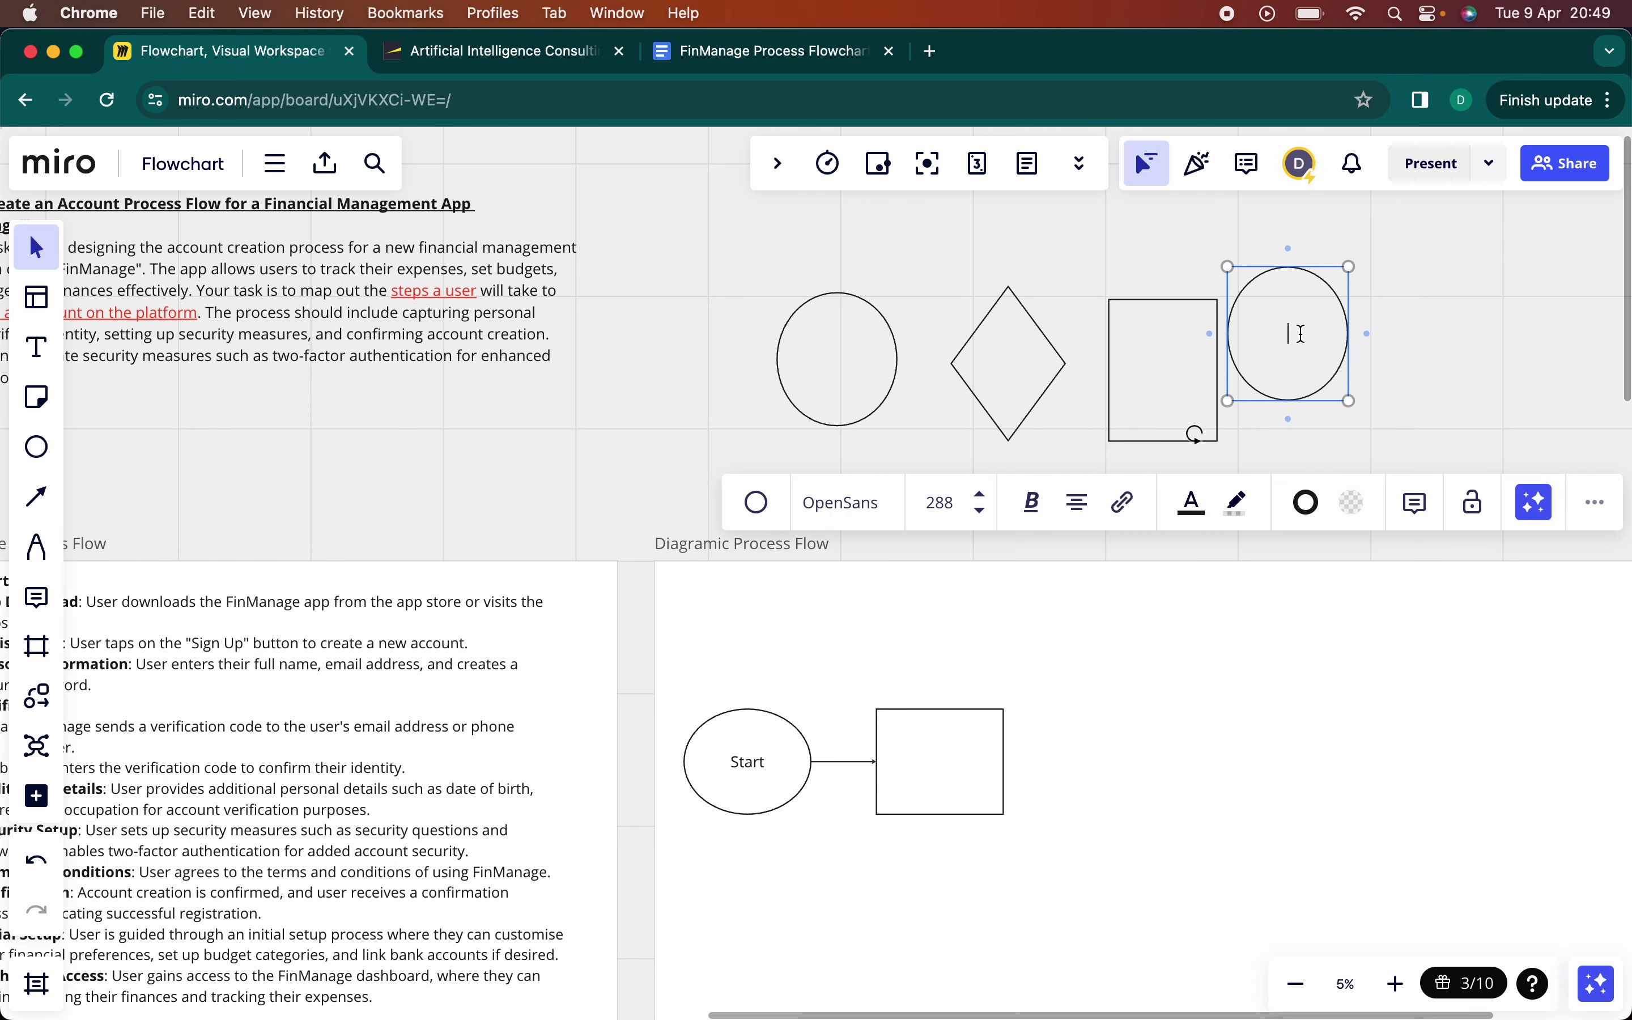
click(1398, 344)
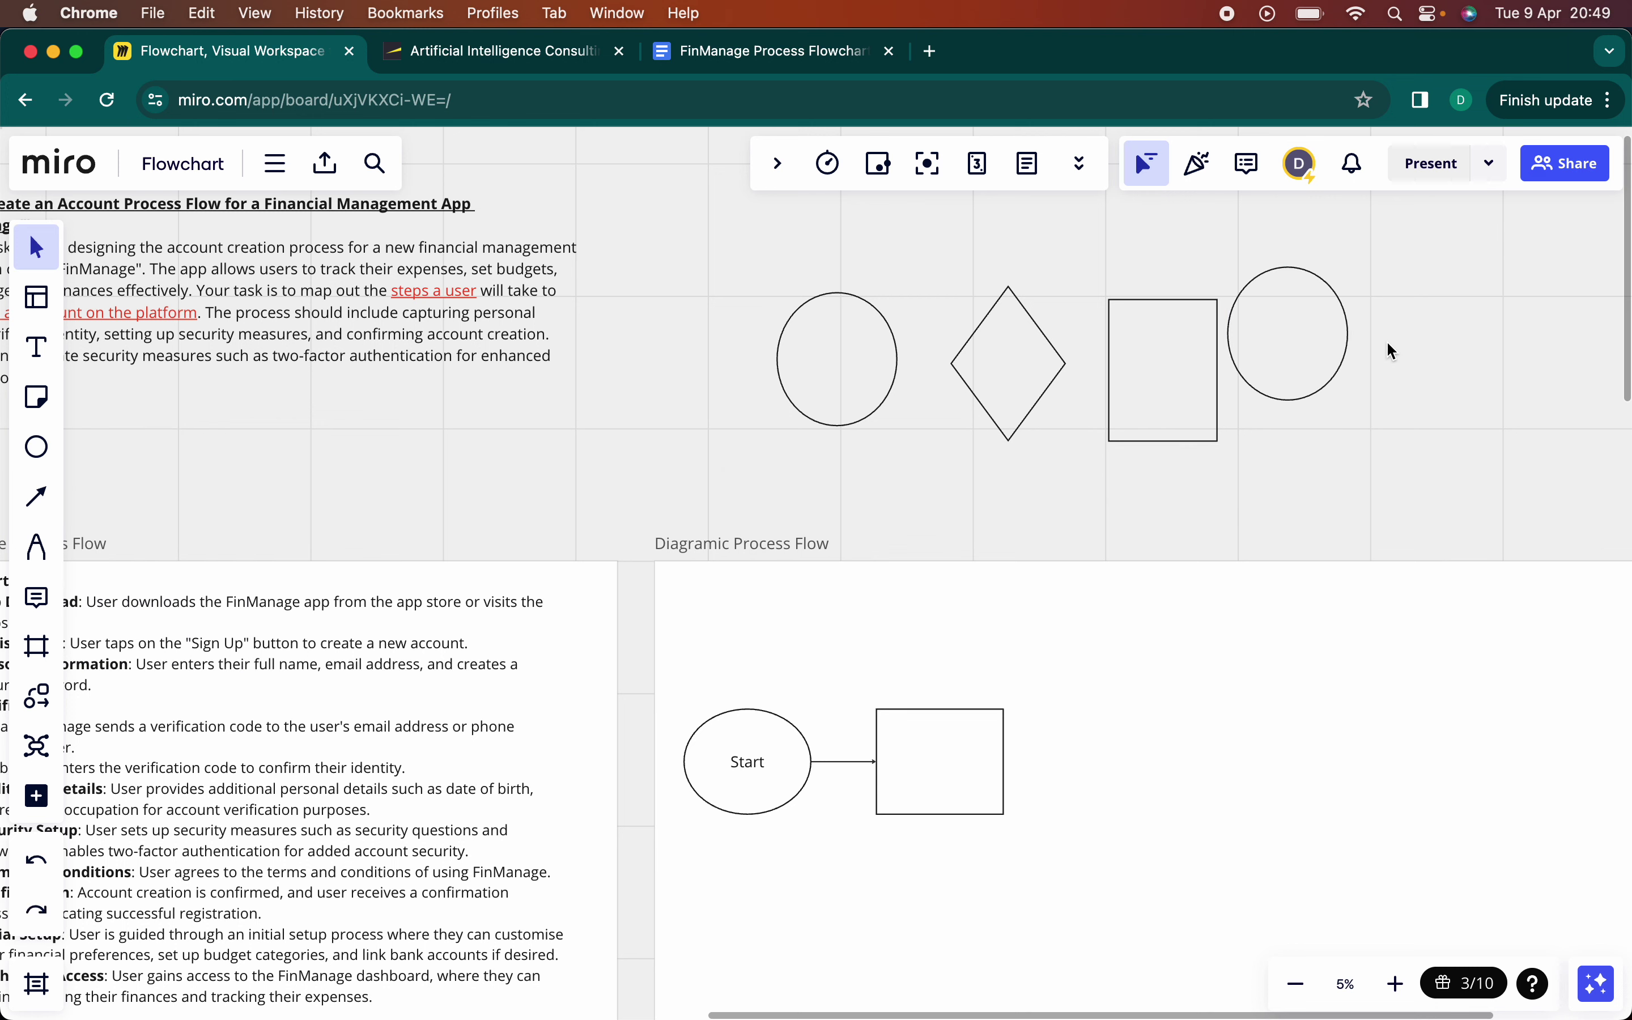
click(1301, 336)
key(BackSpace)
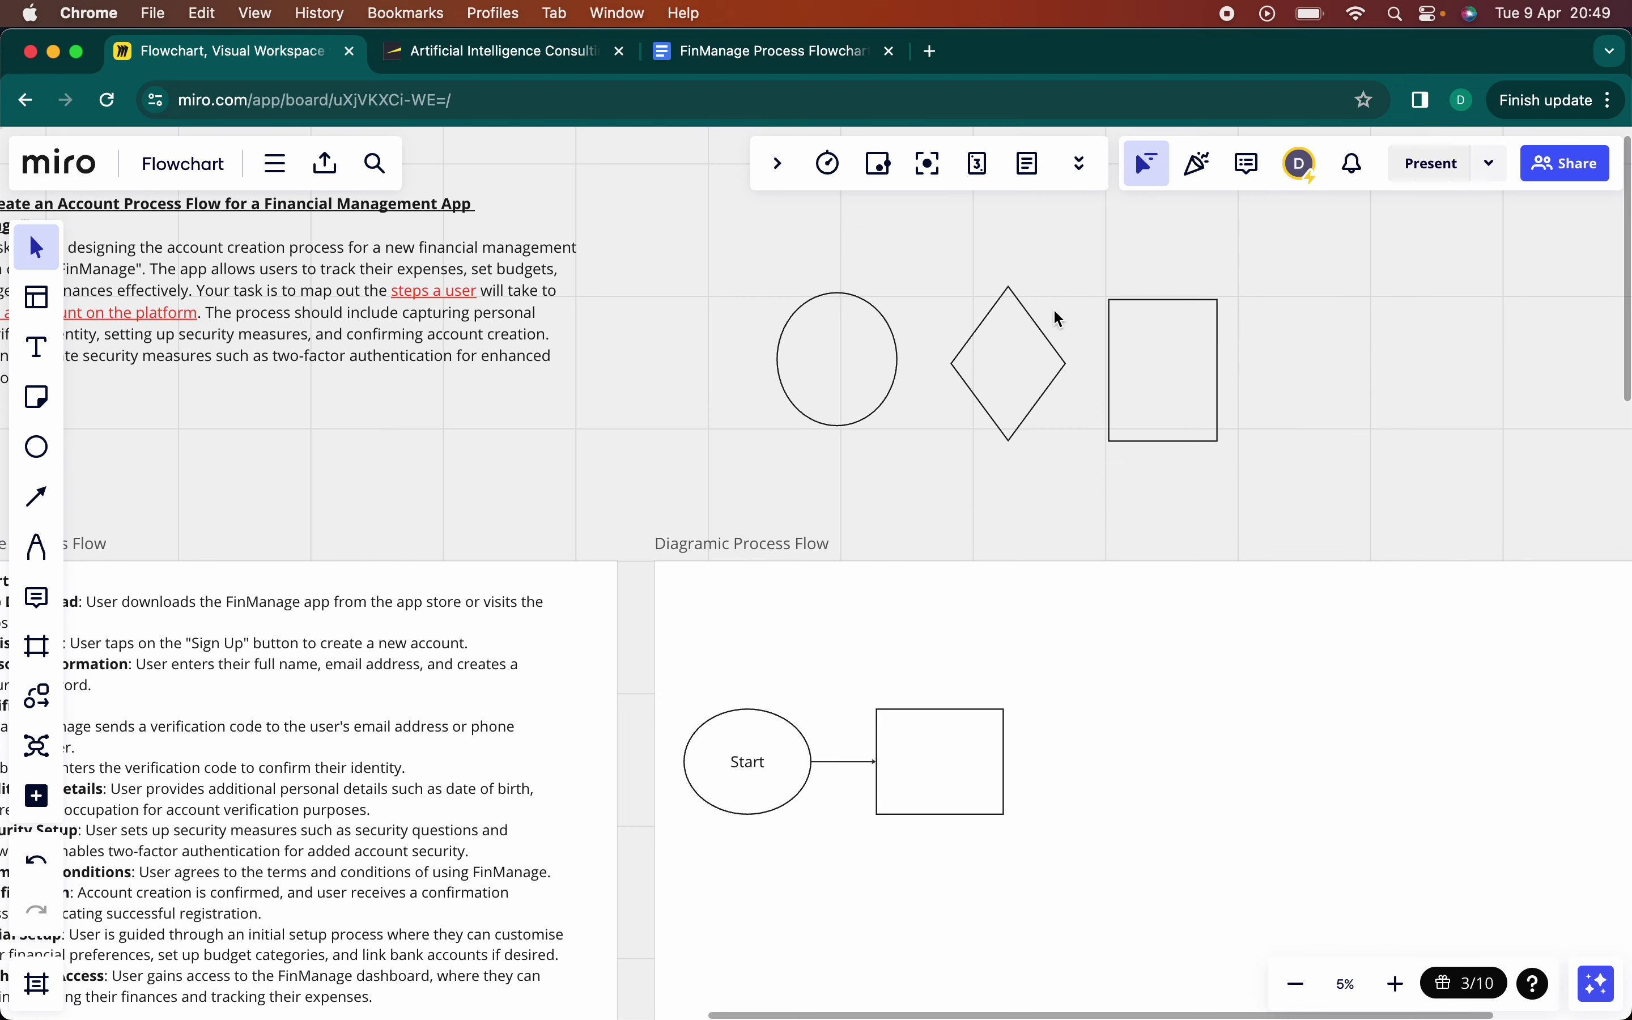
- Add the text label "Start or End" below the circle above the frame, with each word on its own line
scroll(1058, 318, up, 5)
scroll(1058, 319, right, 3)
scroll(1058, 319, up, 2)
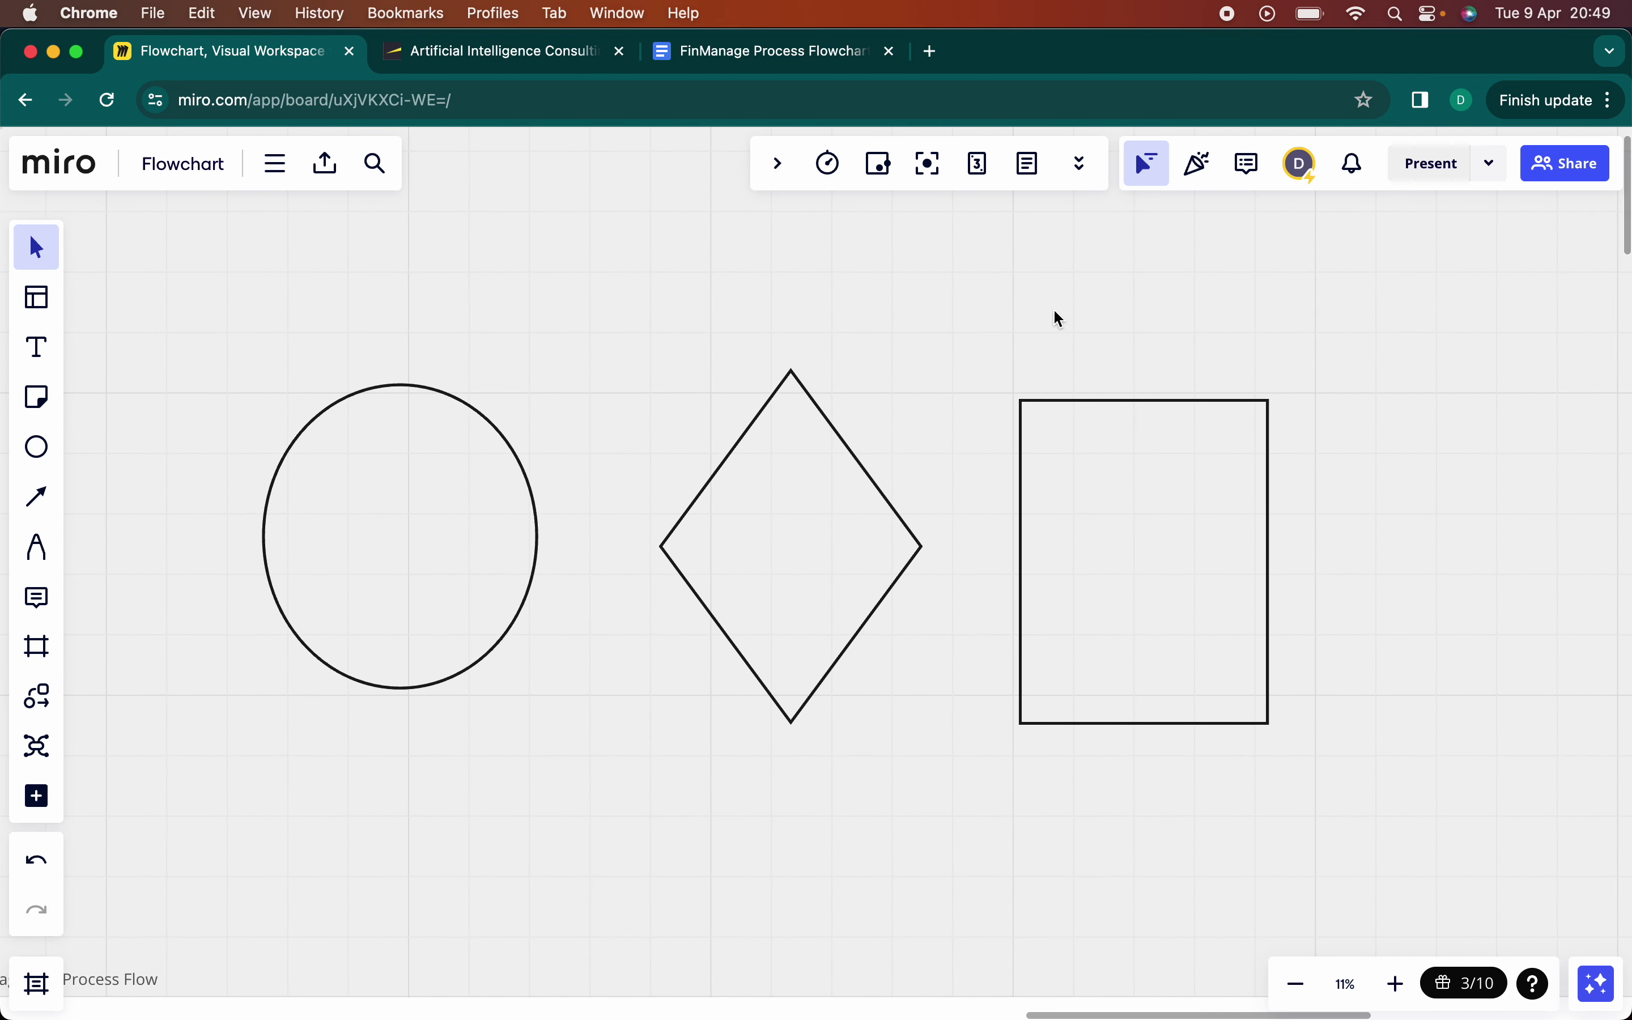
click(36, 348)
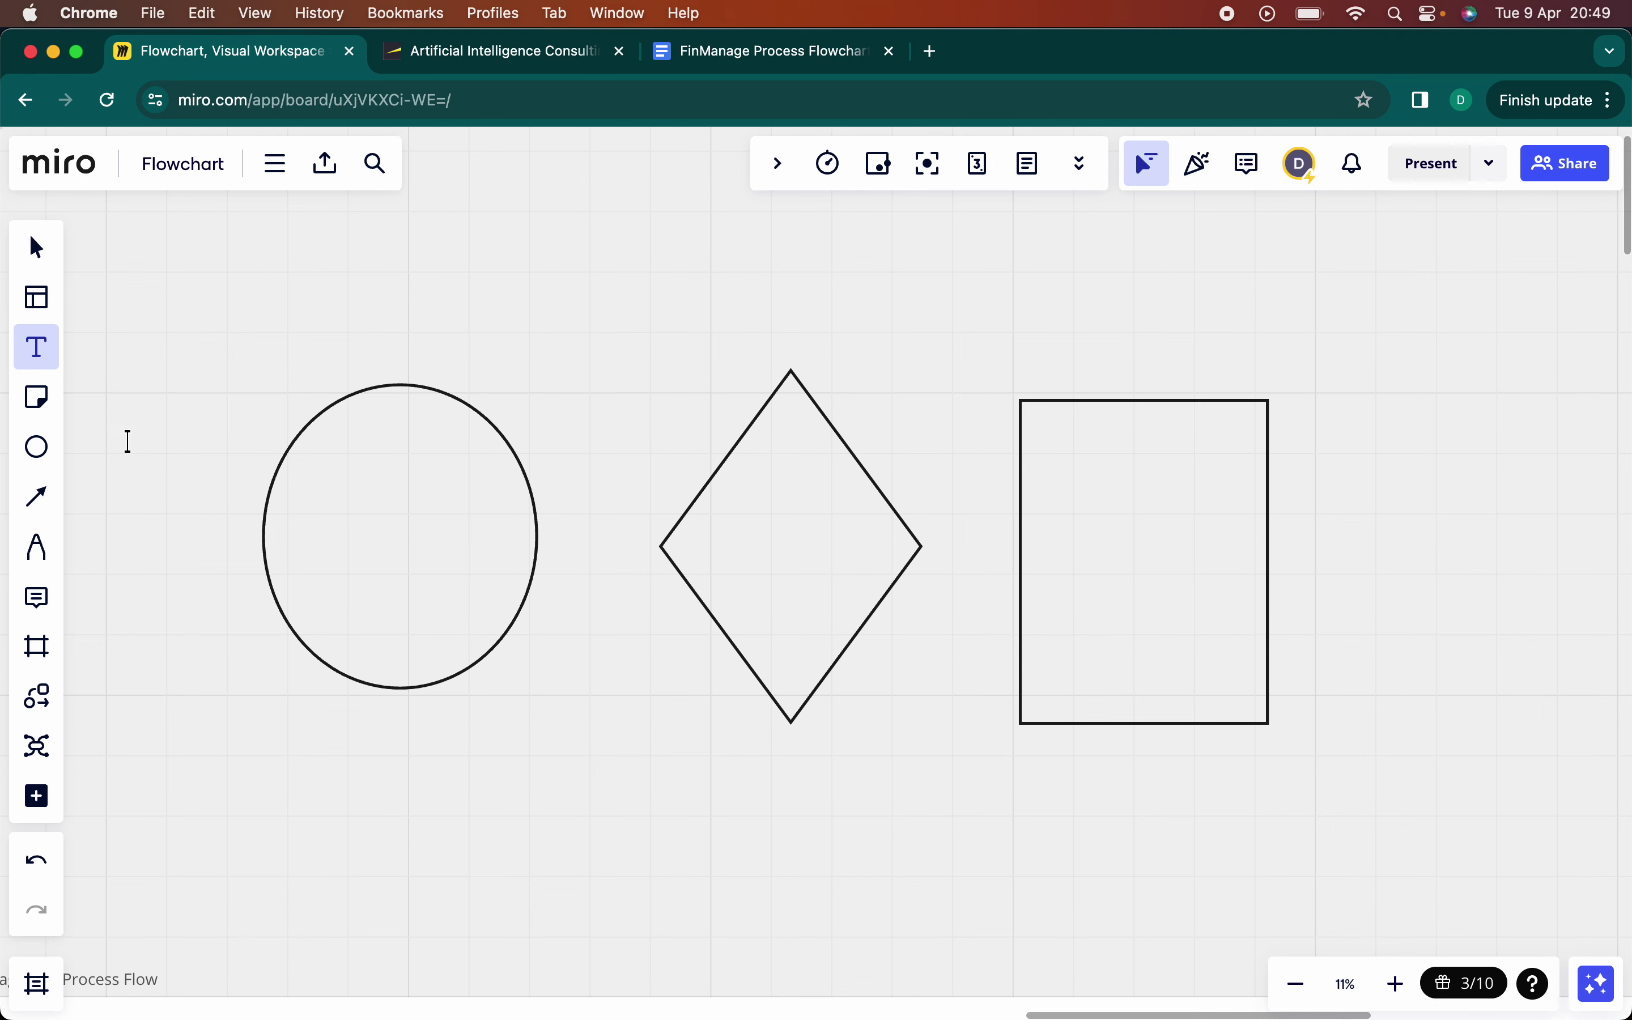
click(344, 747)
text(Start)
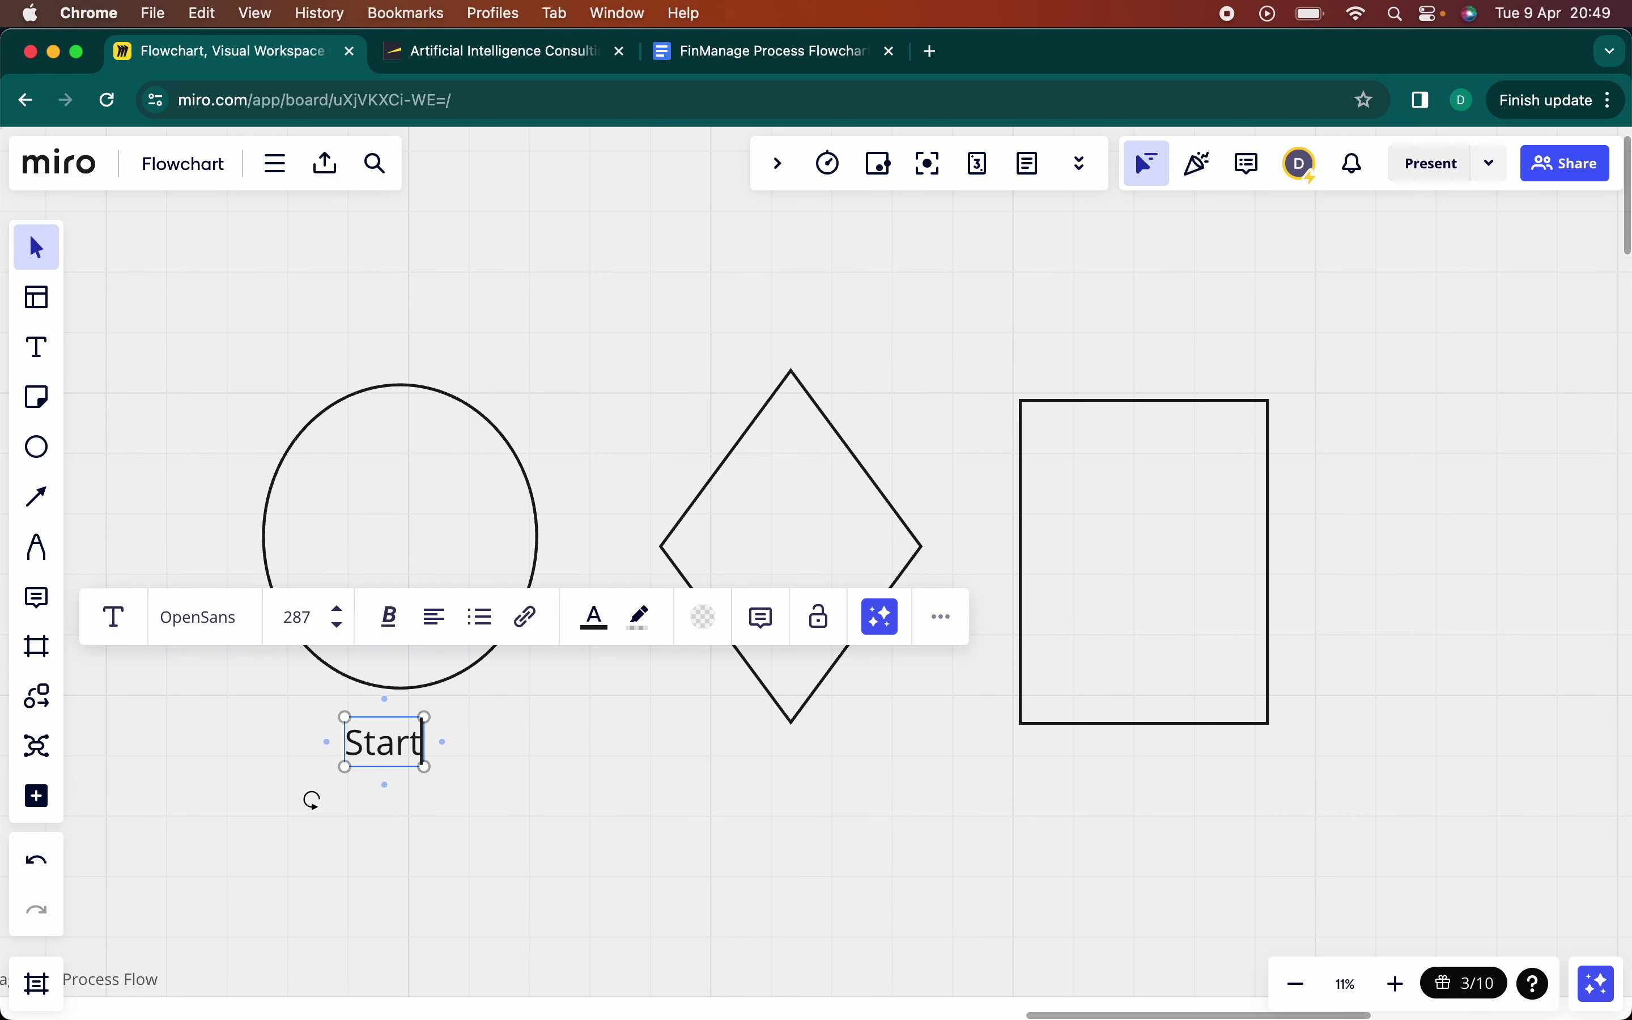
key(Return)
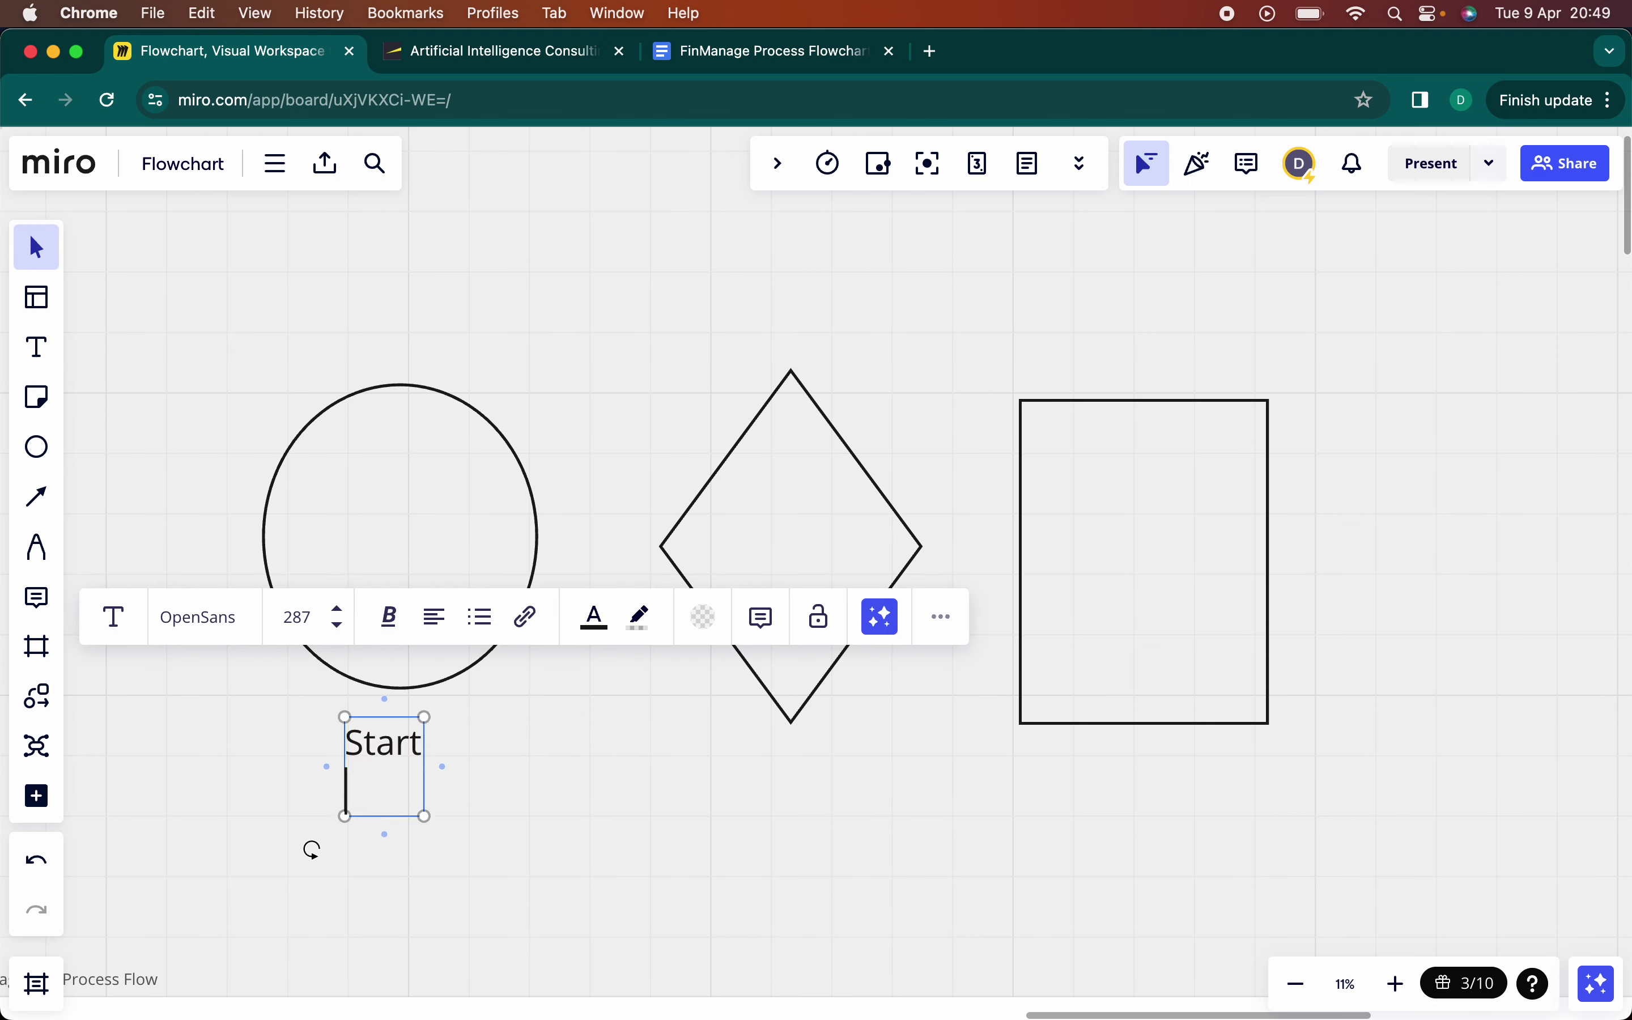
text(or)
key(Return)
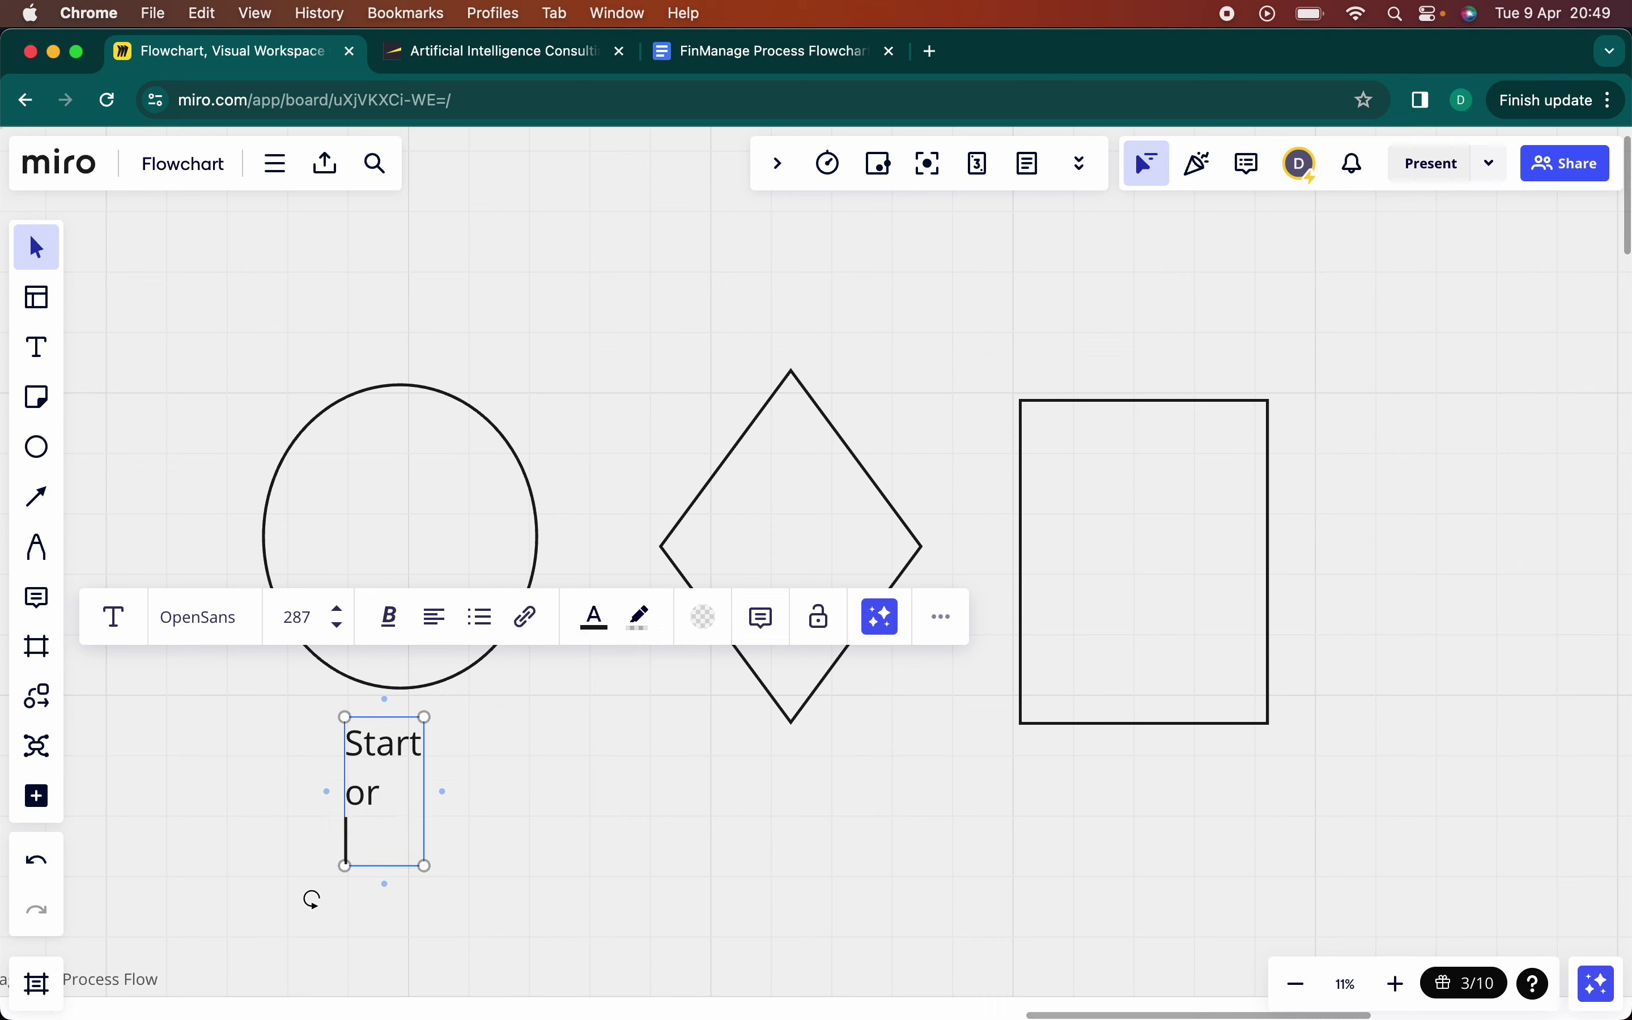
text(End)
click(577, 734)
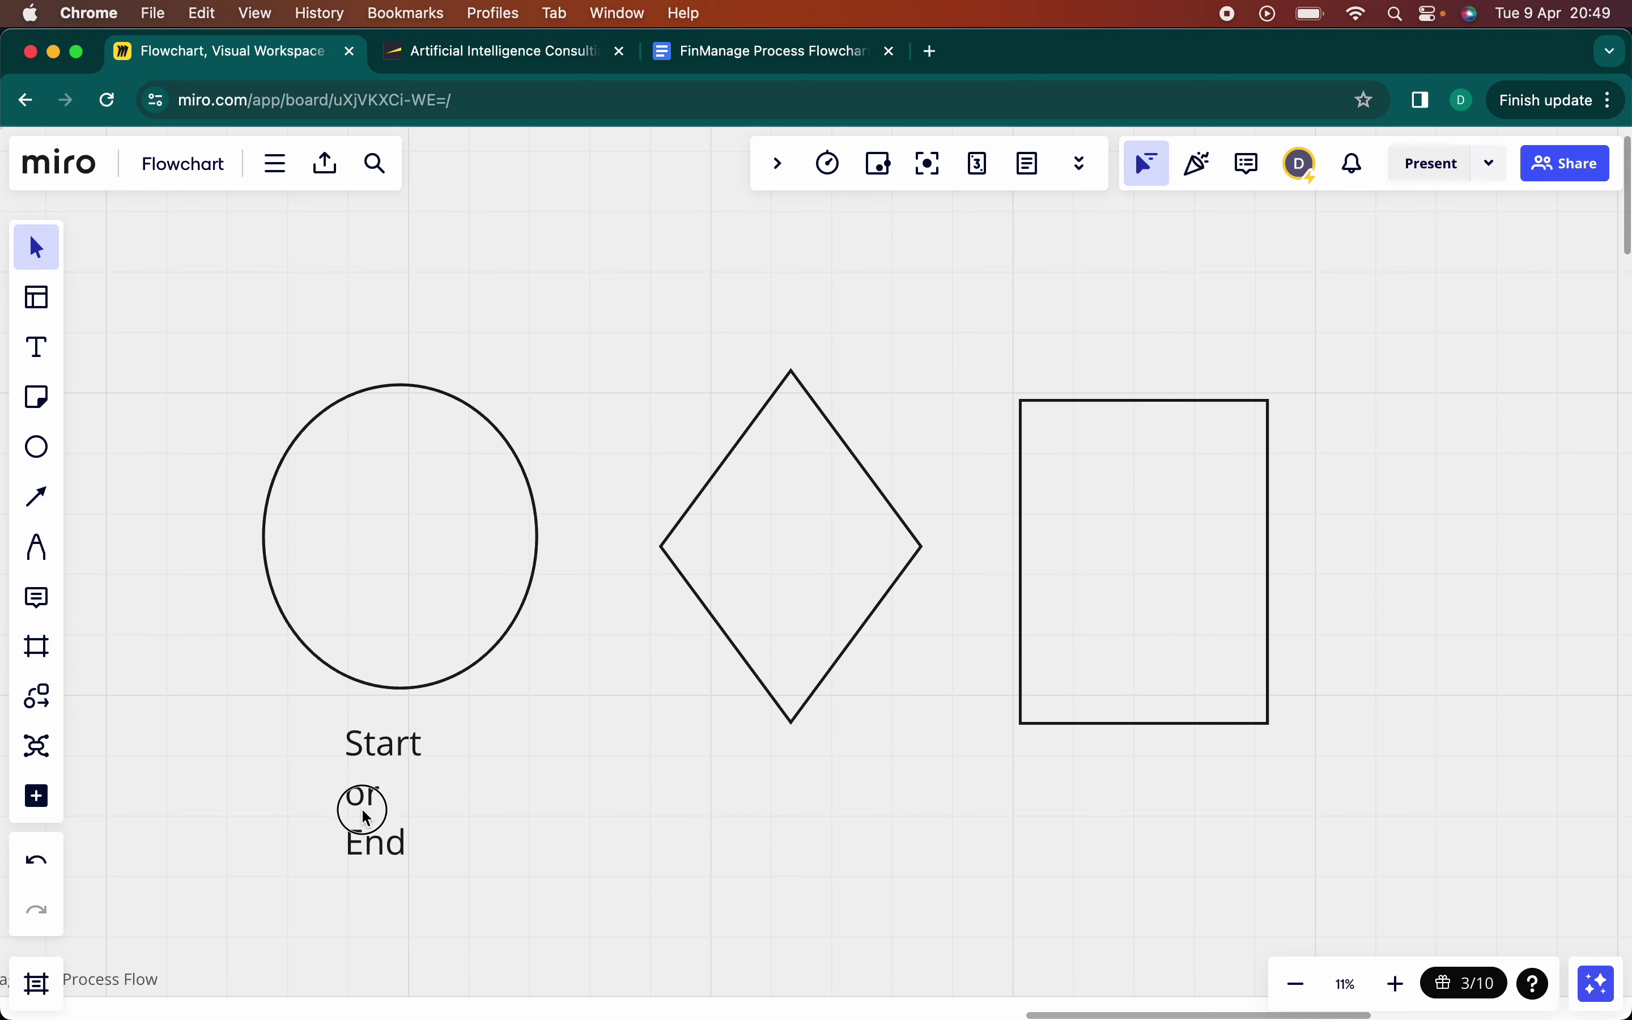
- Nudge the "Start or End" label into place below the circle and add the text label "Decision Point" centred below the diamond
drag(365, 818, 354, 807)
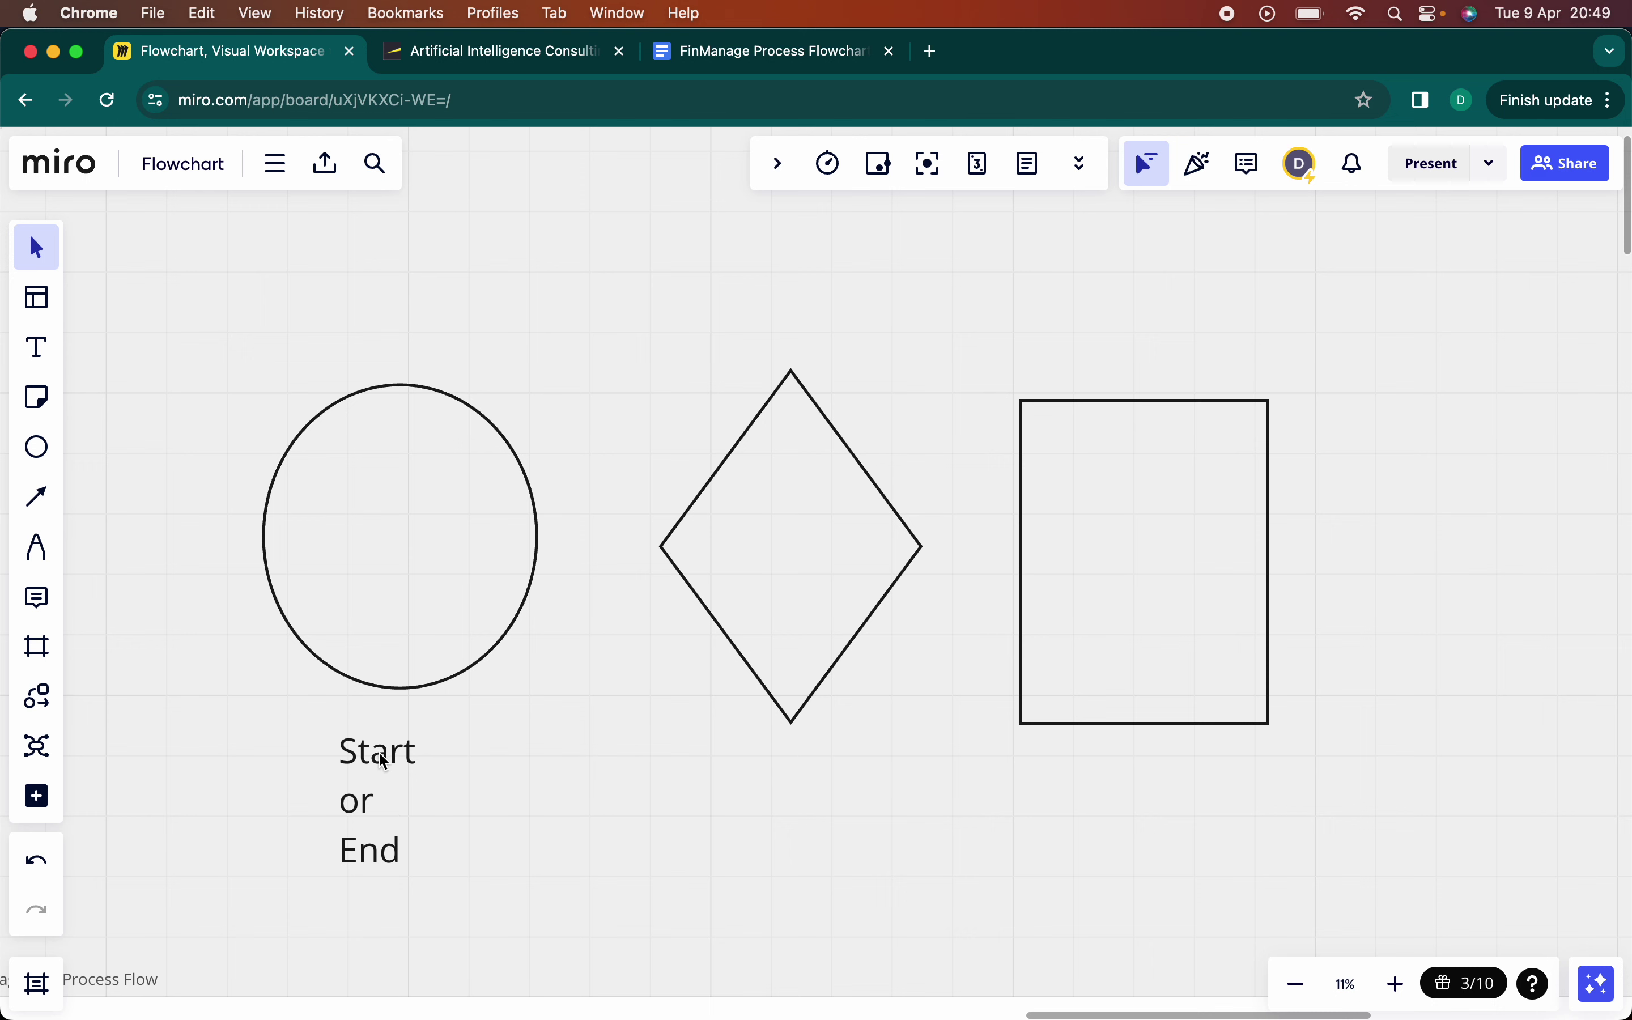
click(383, 795)
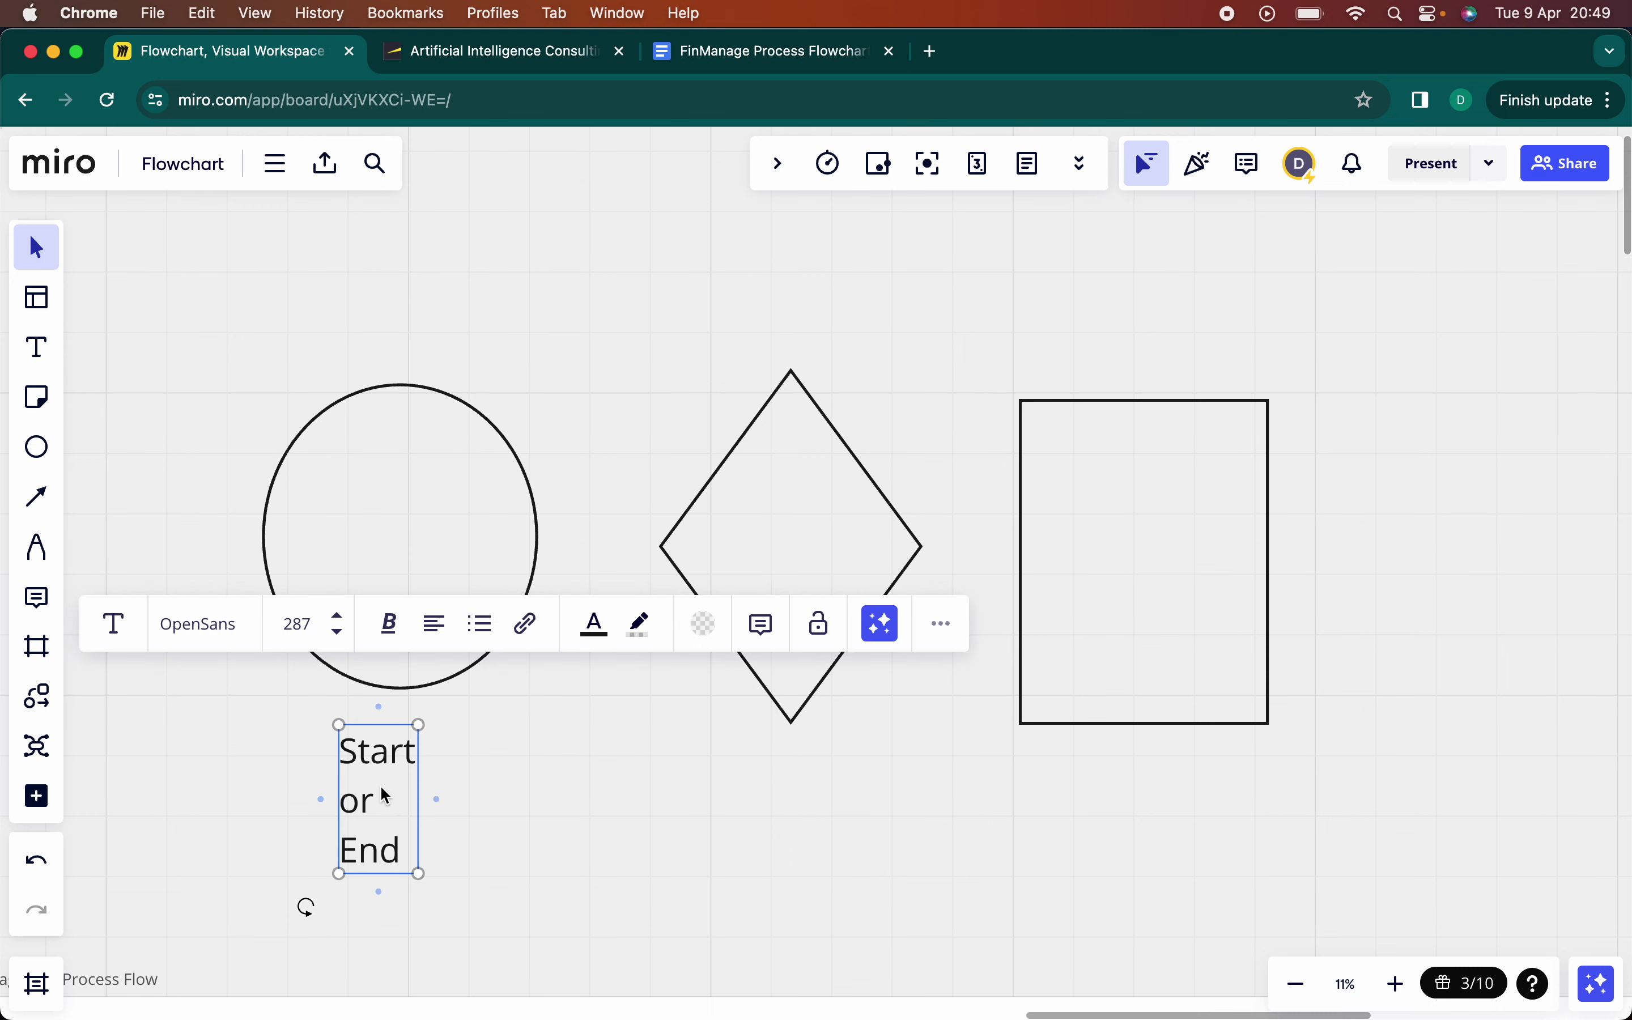
click(38, 349)
click(723, 756)
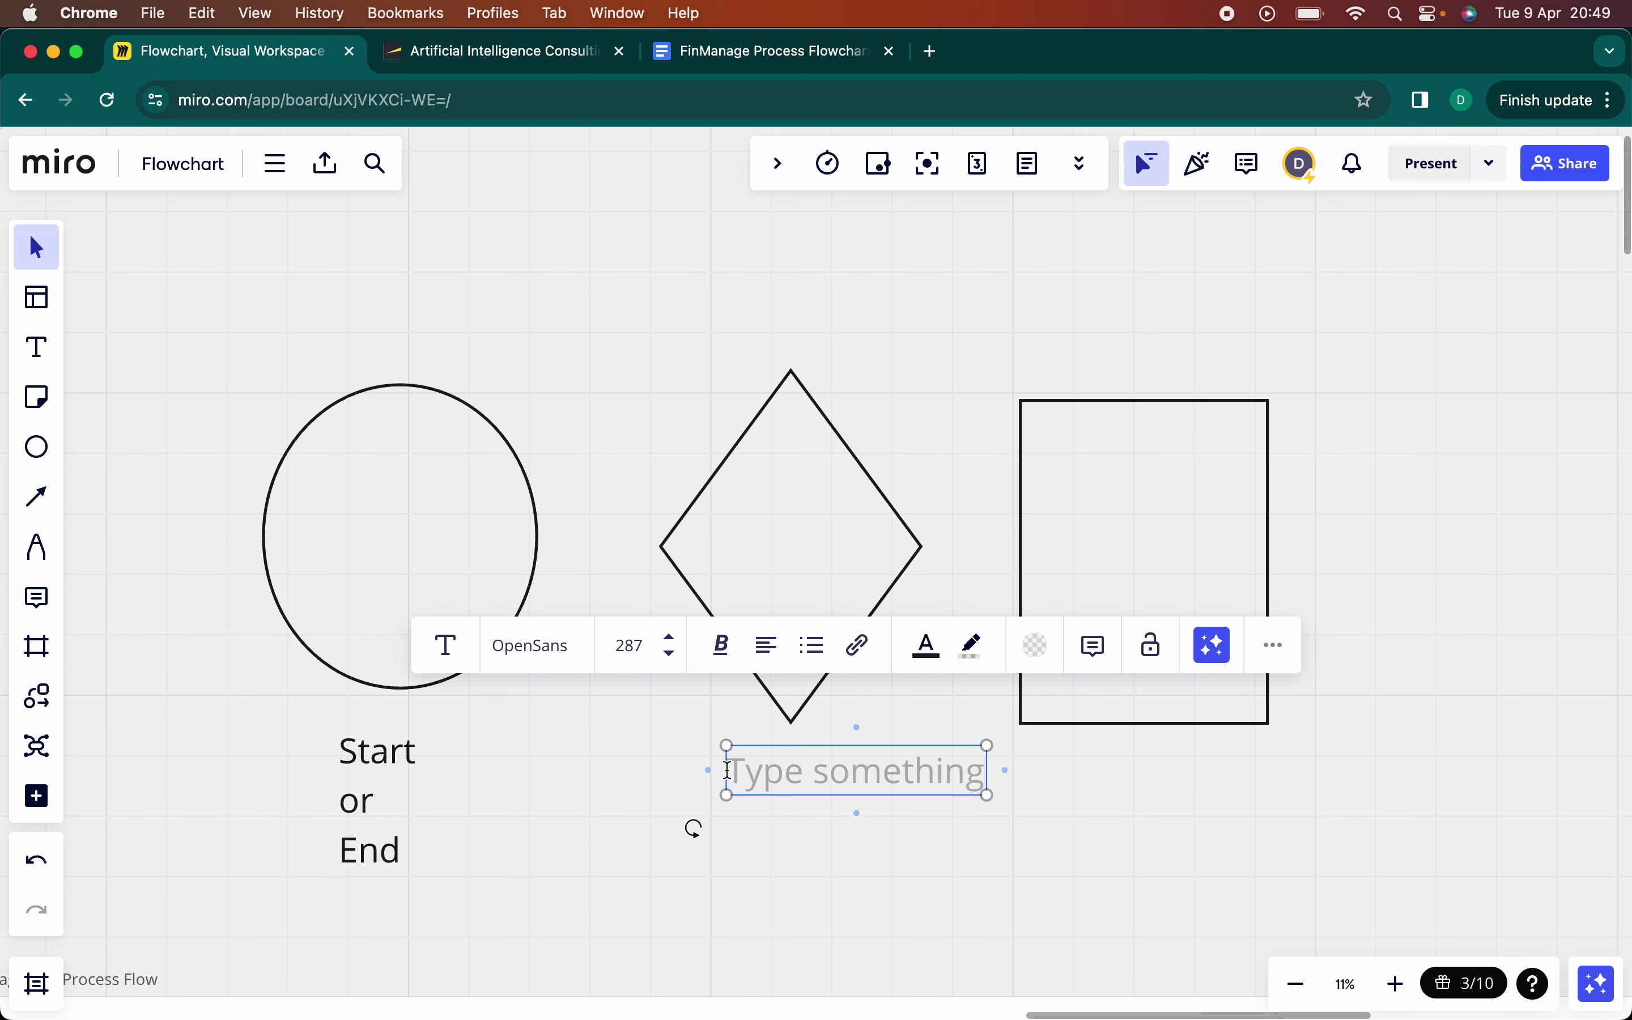
text(Dec)
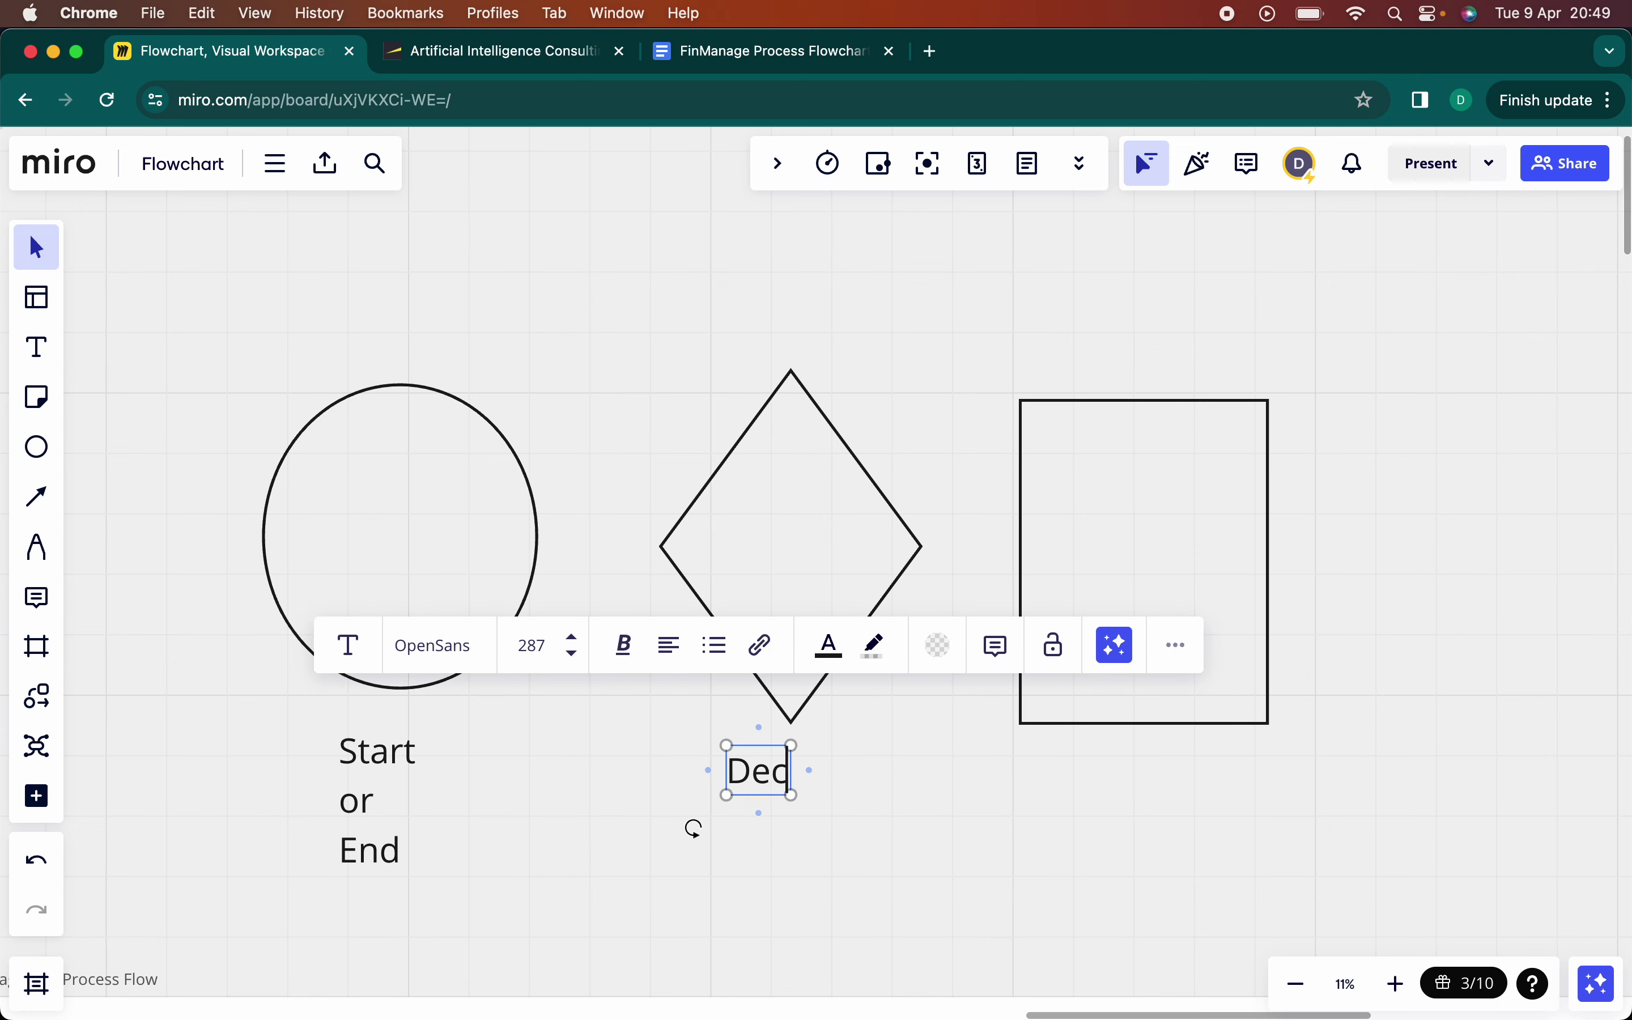
text(ision Point)
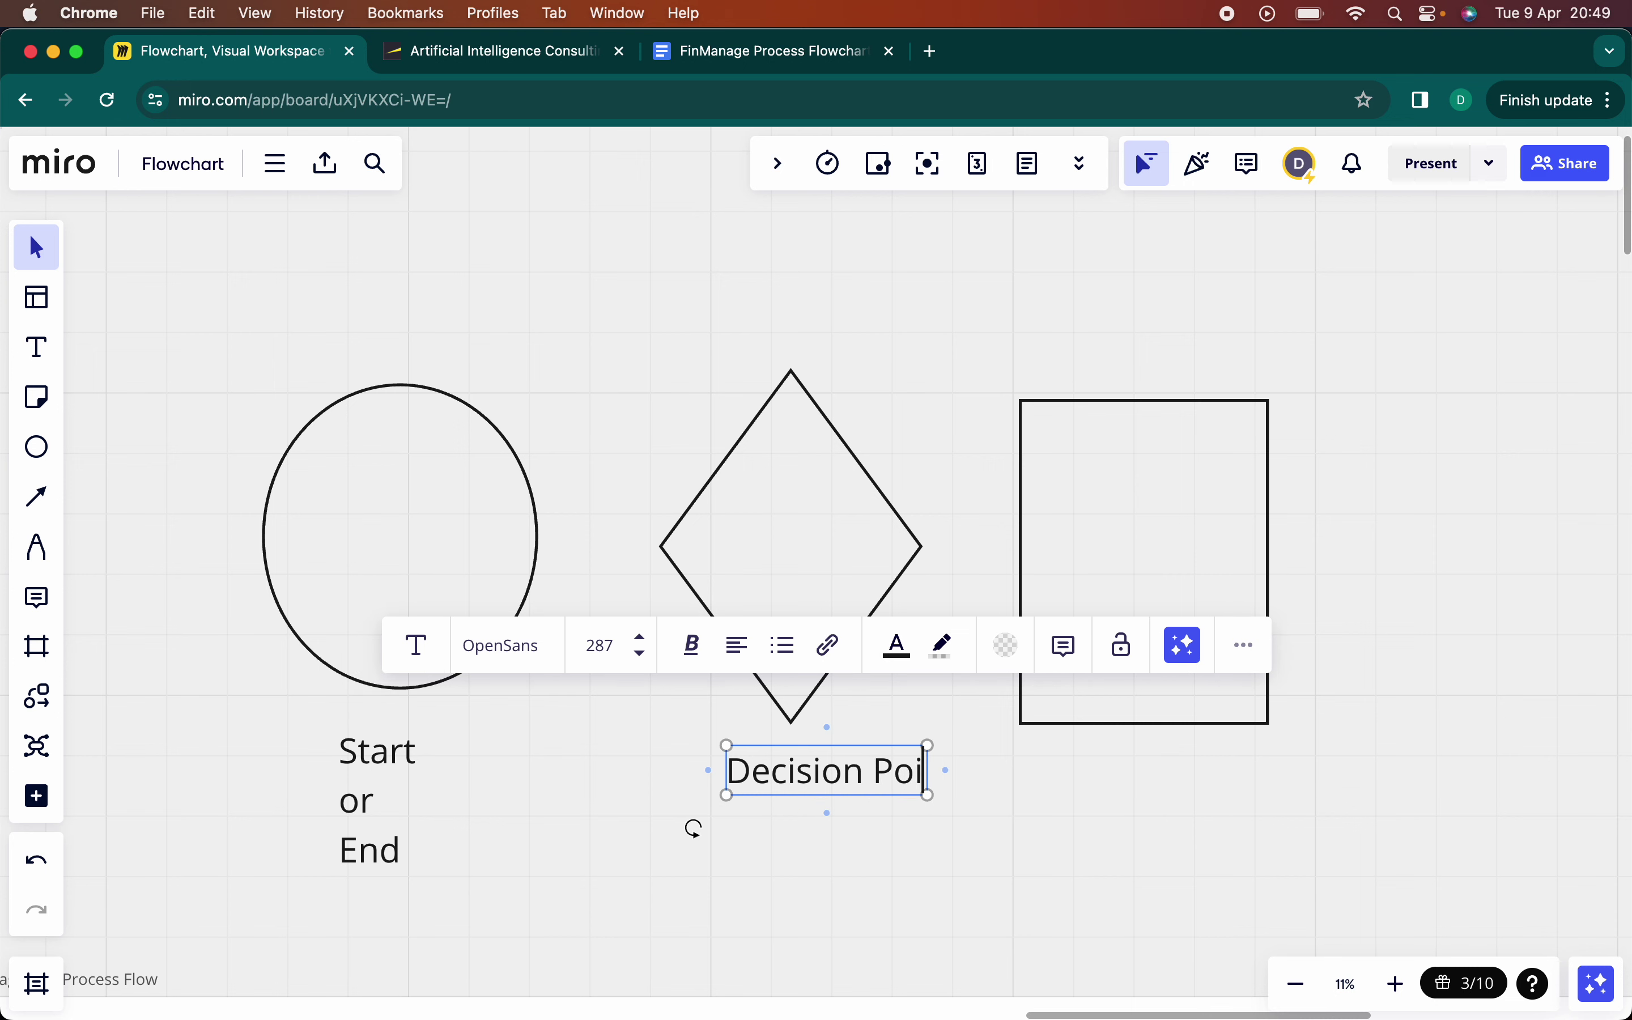
click(874, 830)
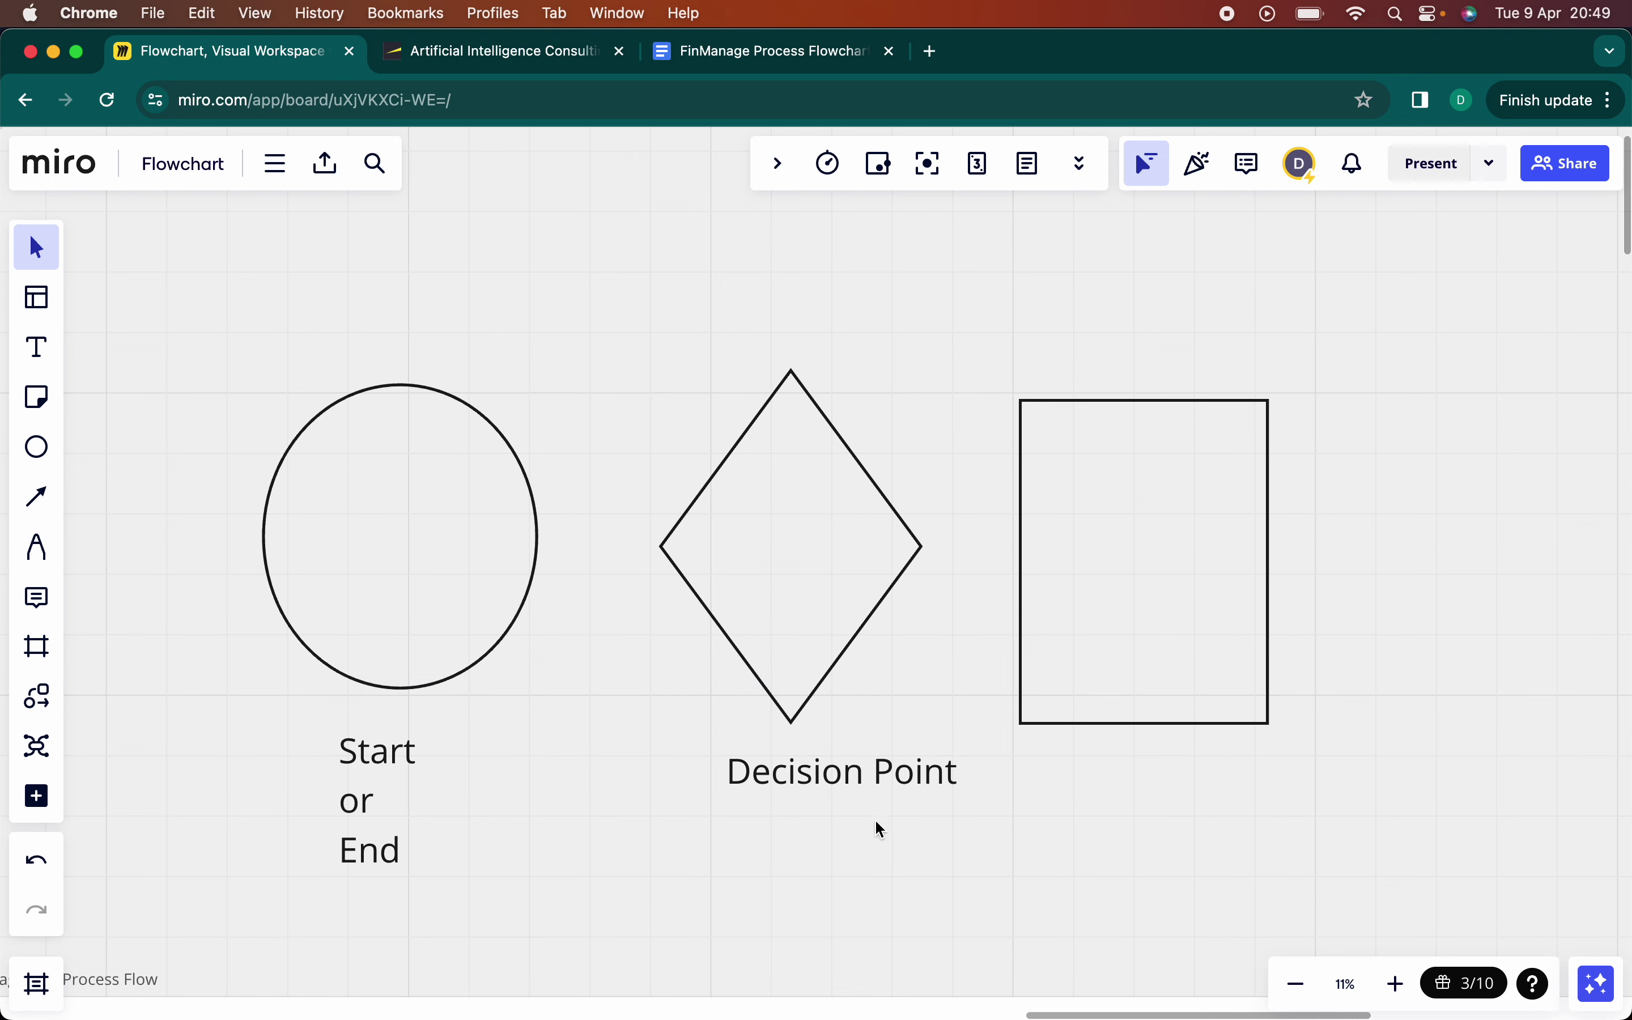
drag(874, 780, 834, 781)
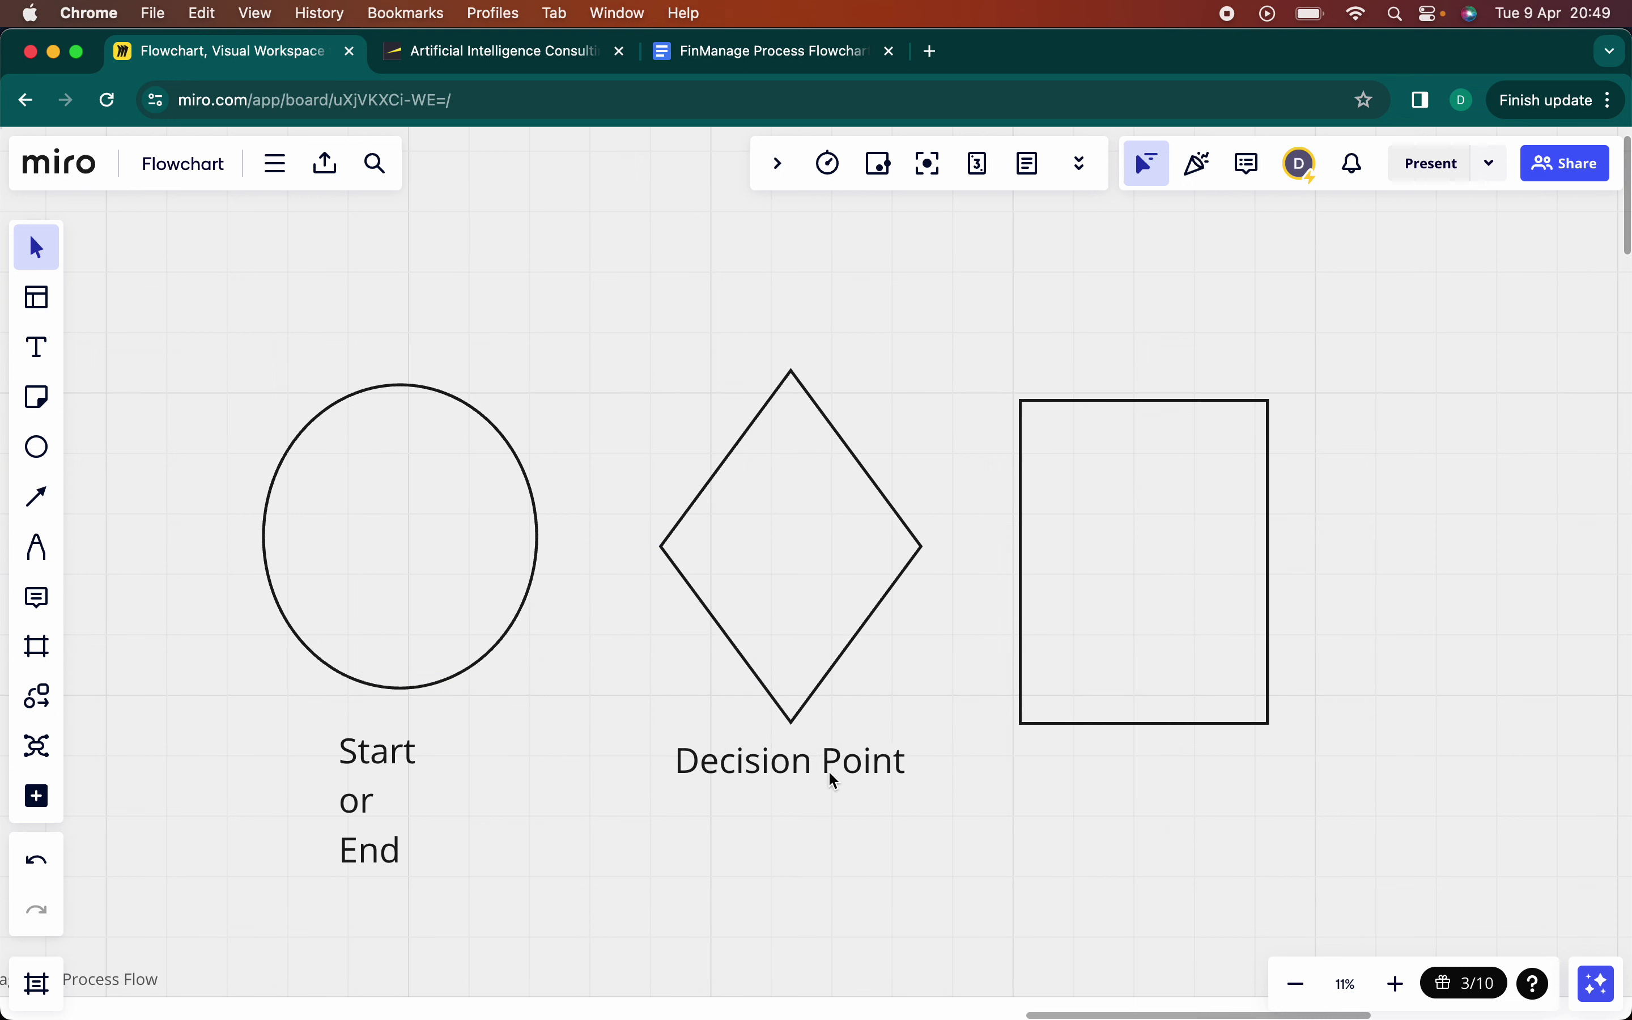
- Duplicate the "Decision Point" label, change the copy's text to "Process (step / tasks)" and centre it below the legend rectangle
scroll(1093, 776, right, 3)
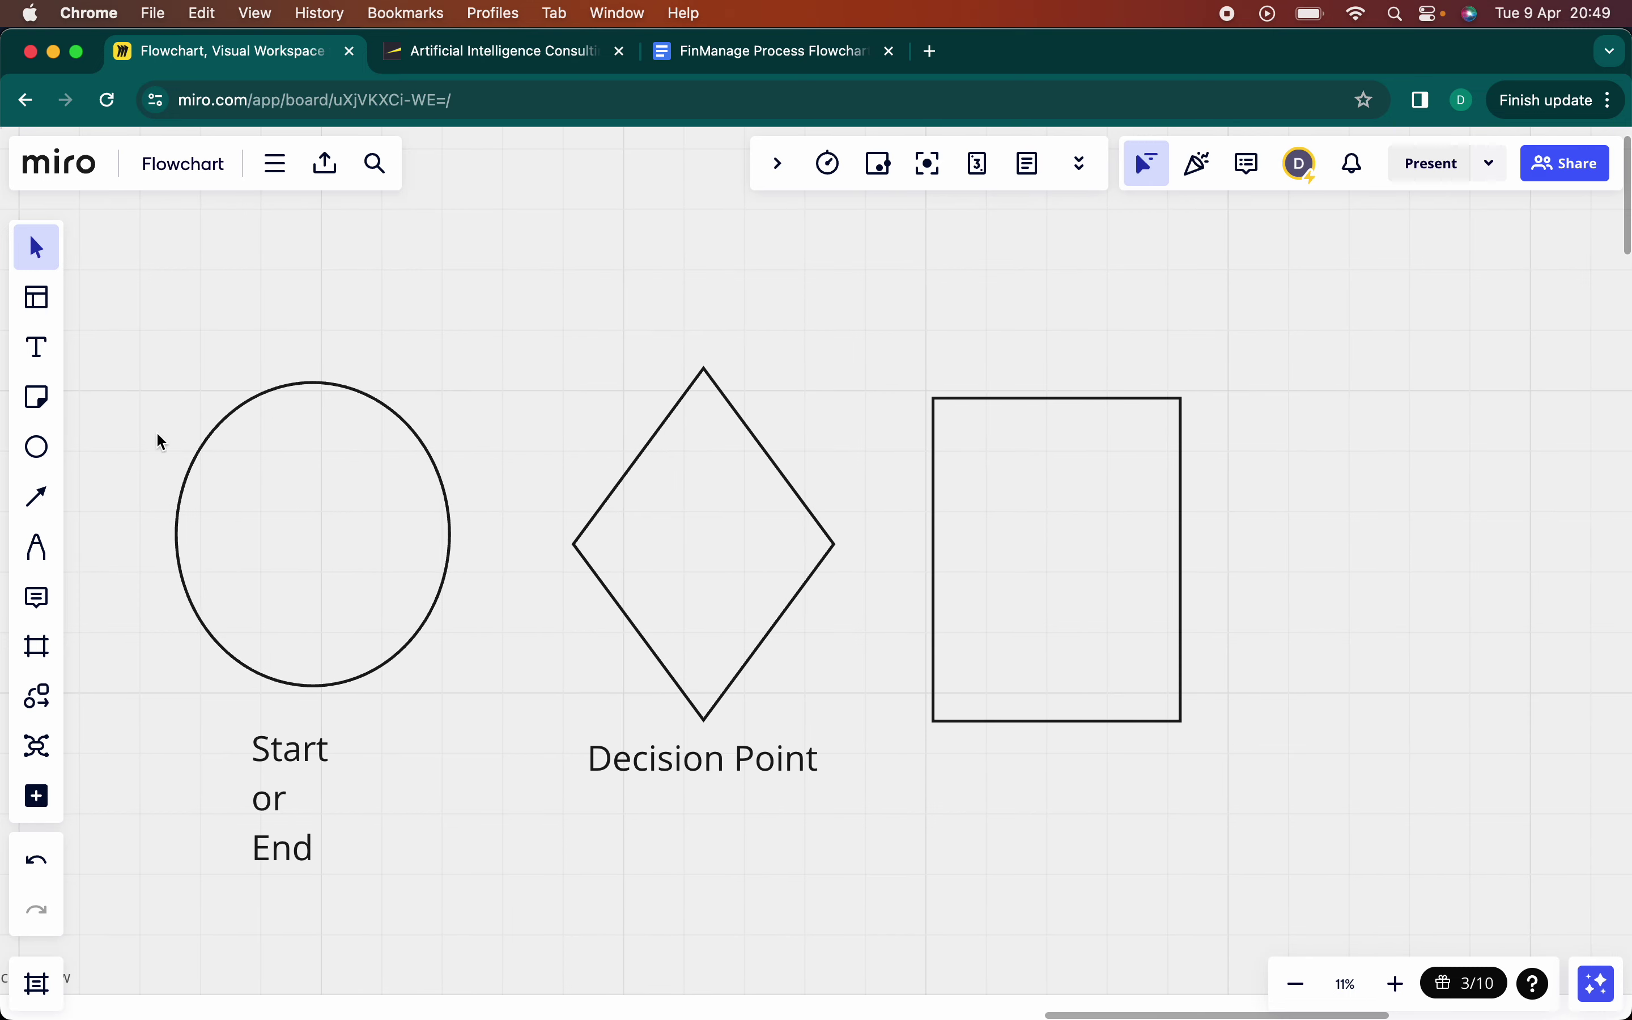
click(682, 776)
key(super+c)
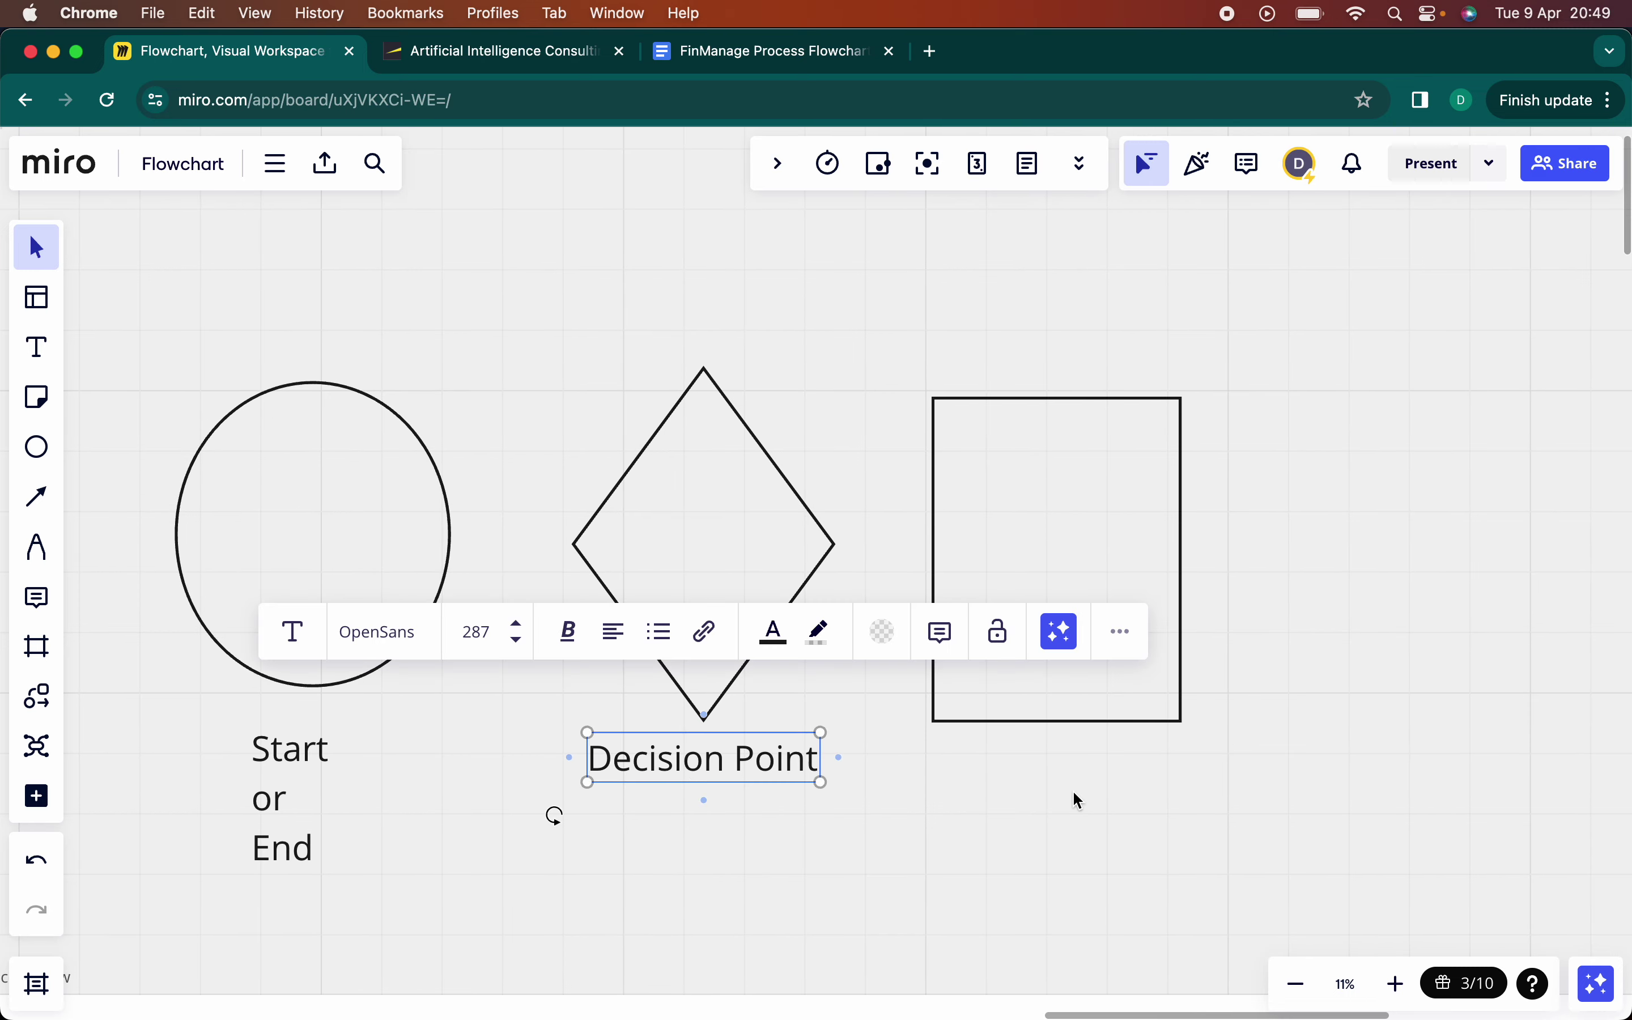
key(super+v)
double_click(1059, 798)
key(super+a)
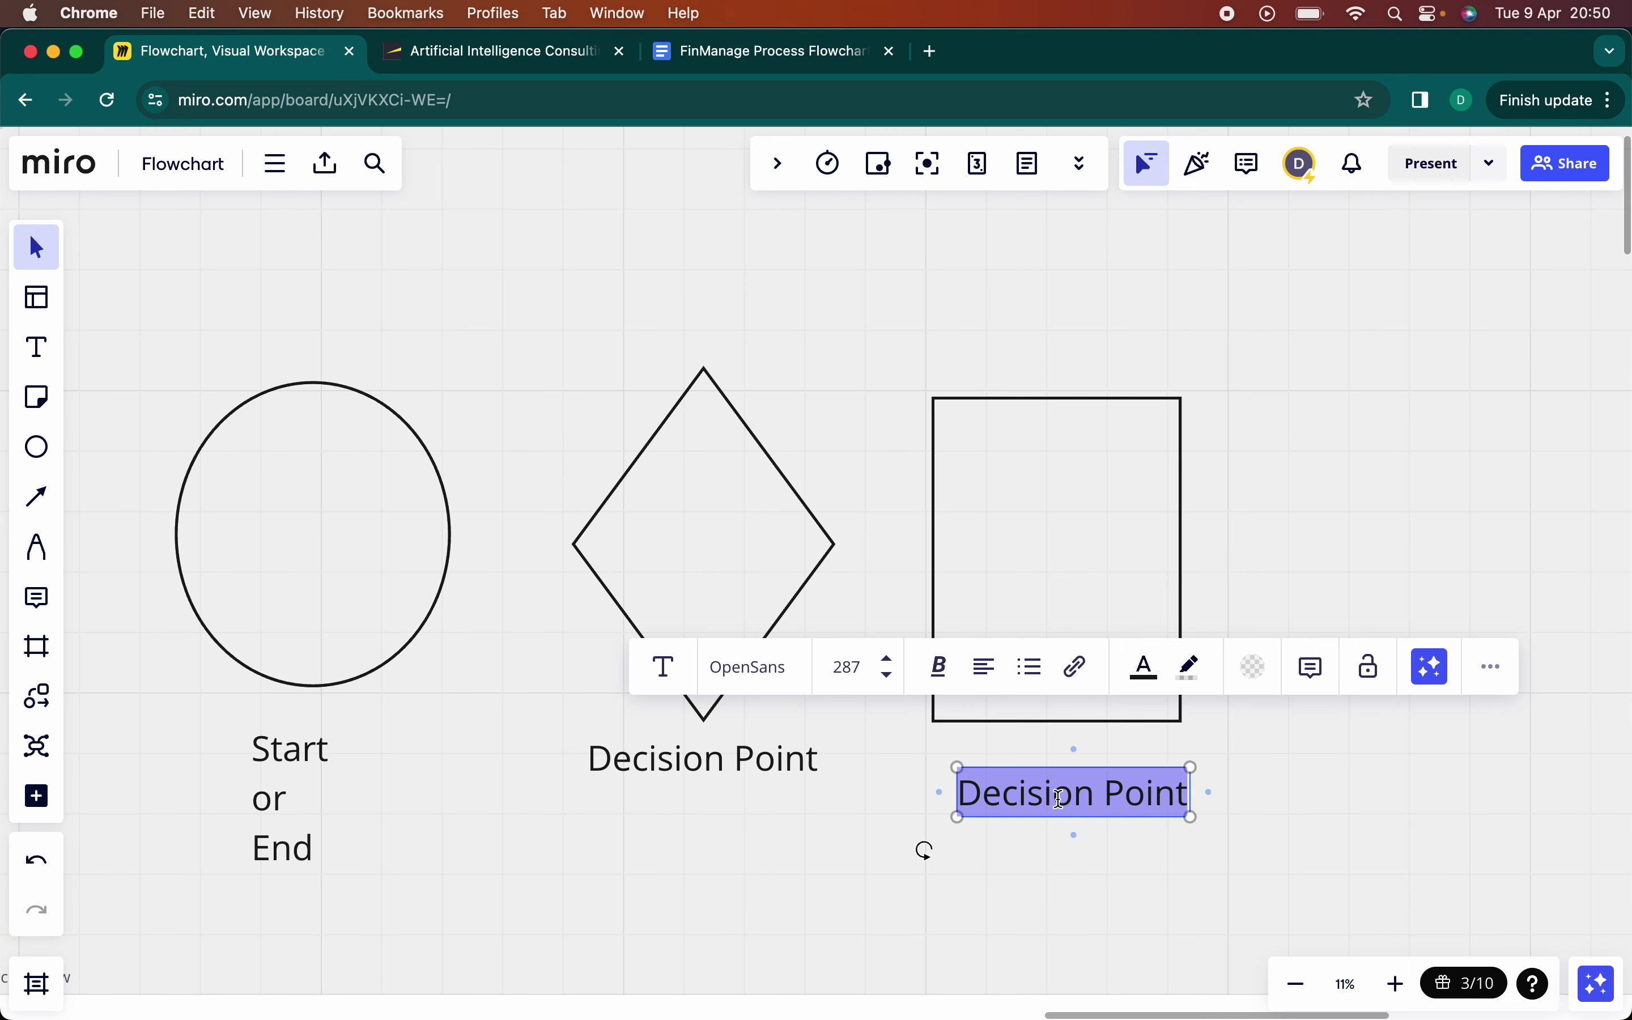
text(Process)
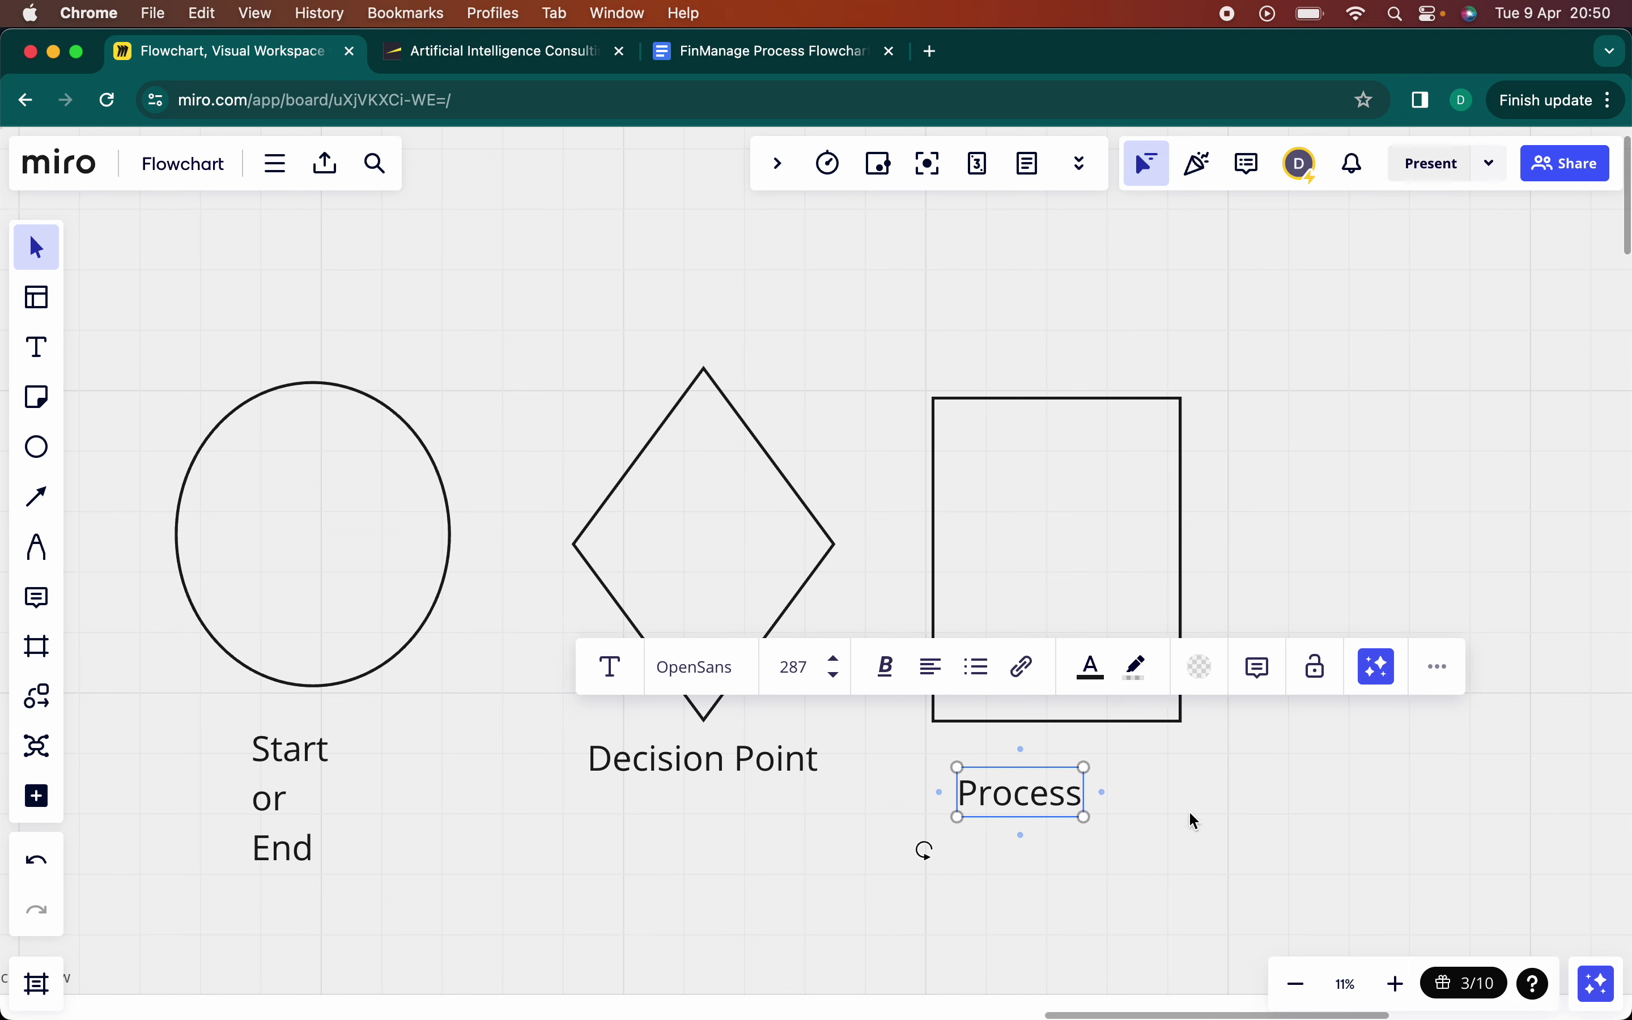
text( (step)
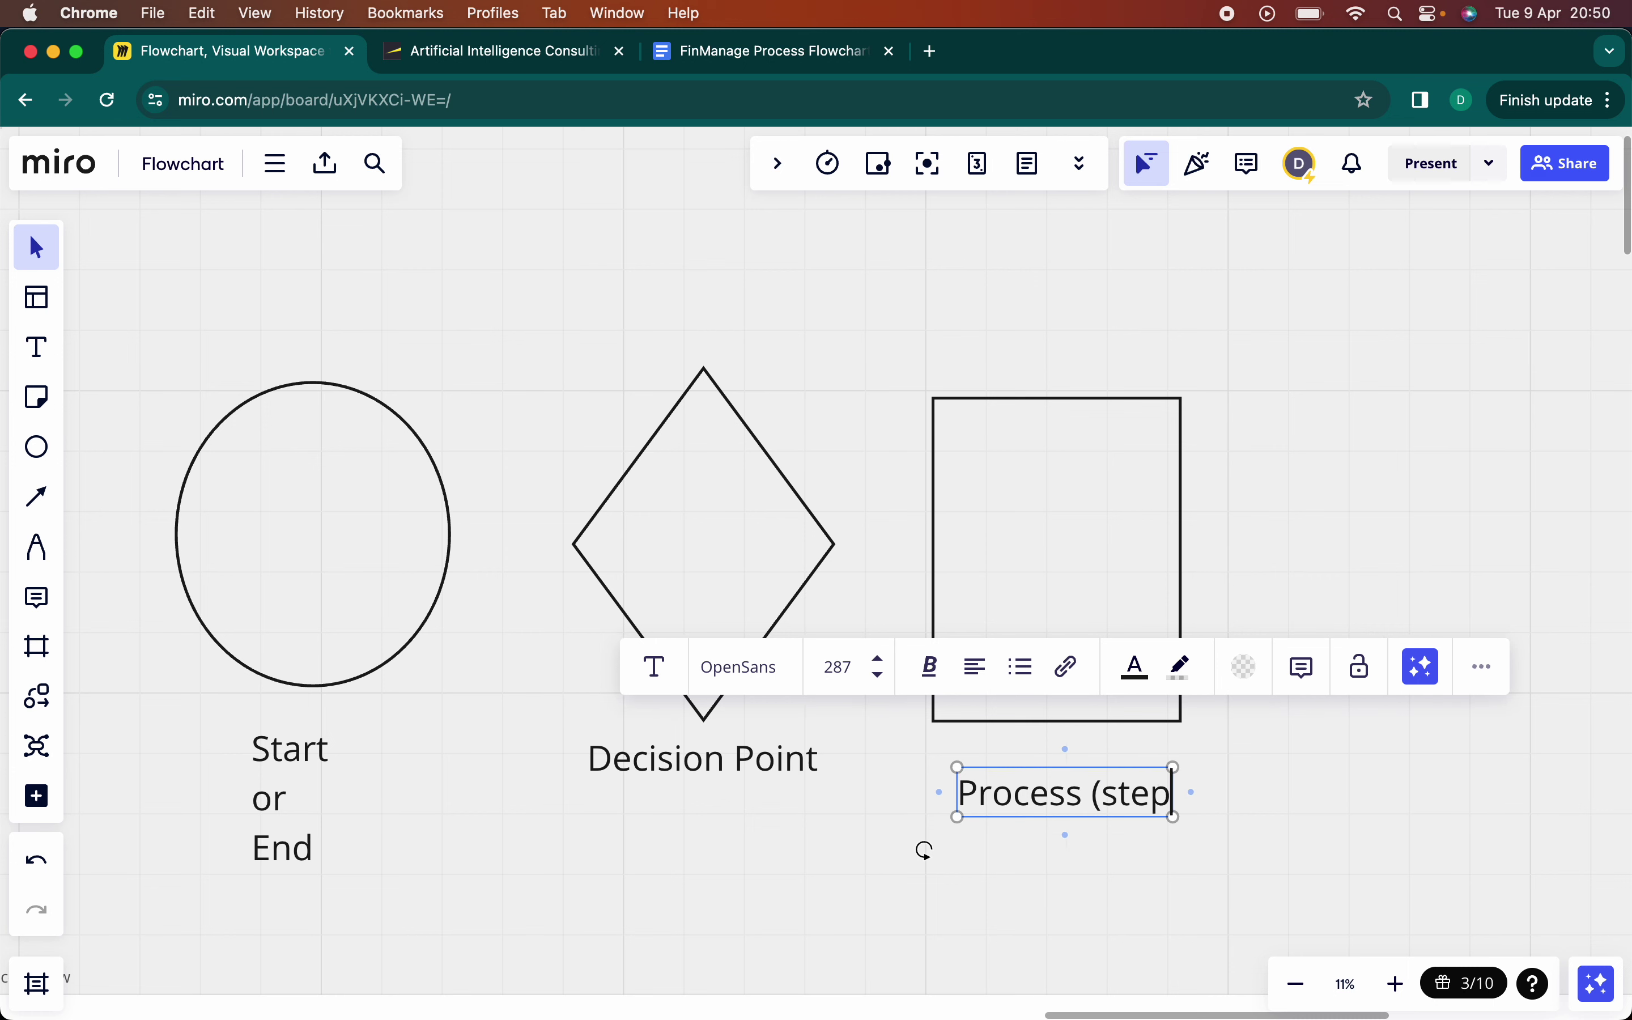
text() / task)
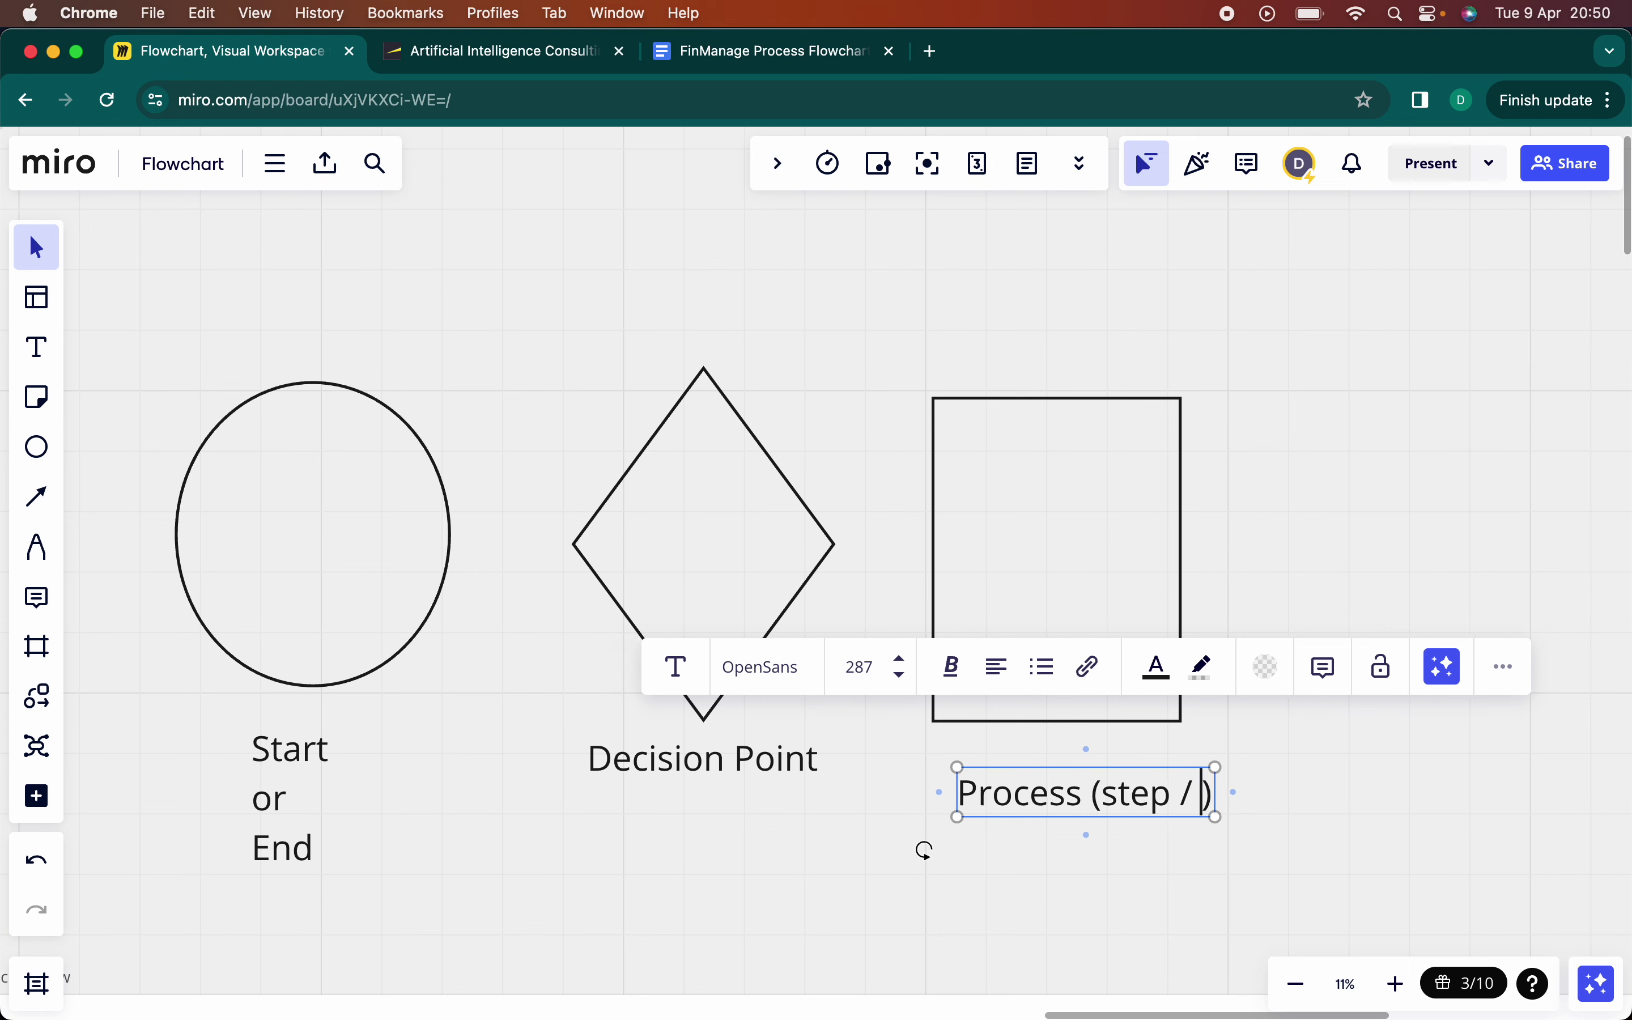
text(s)
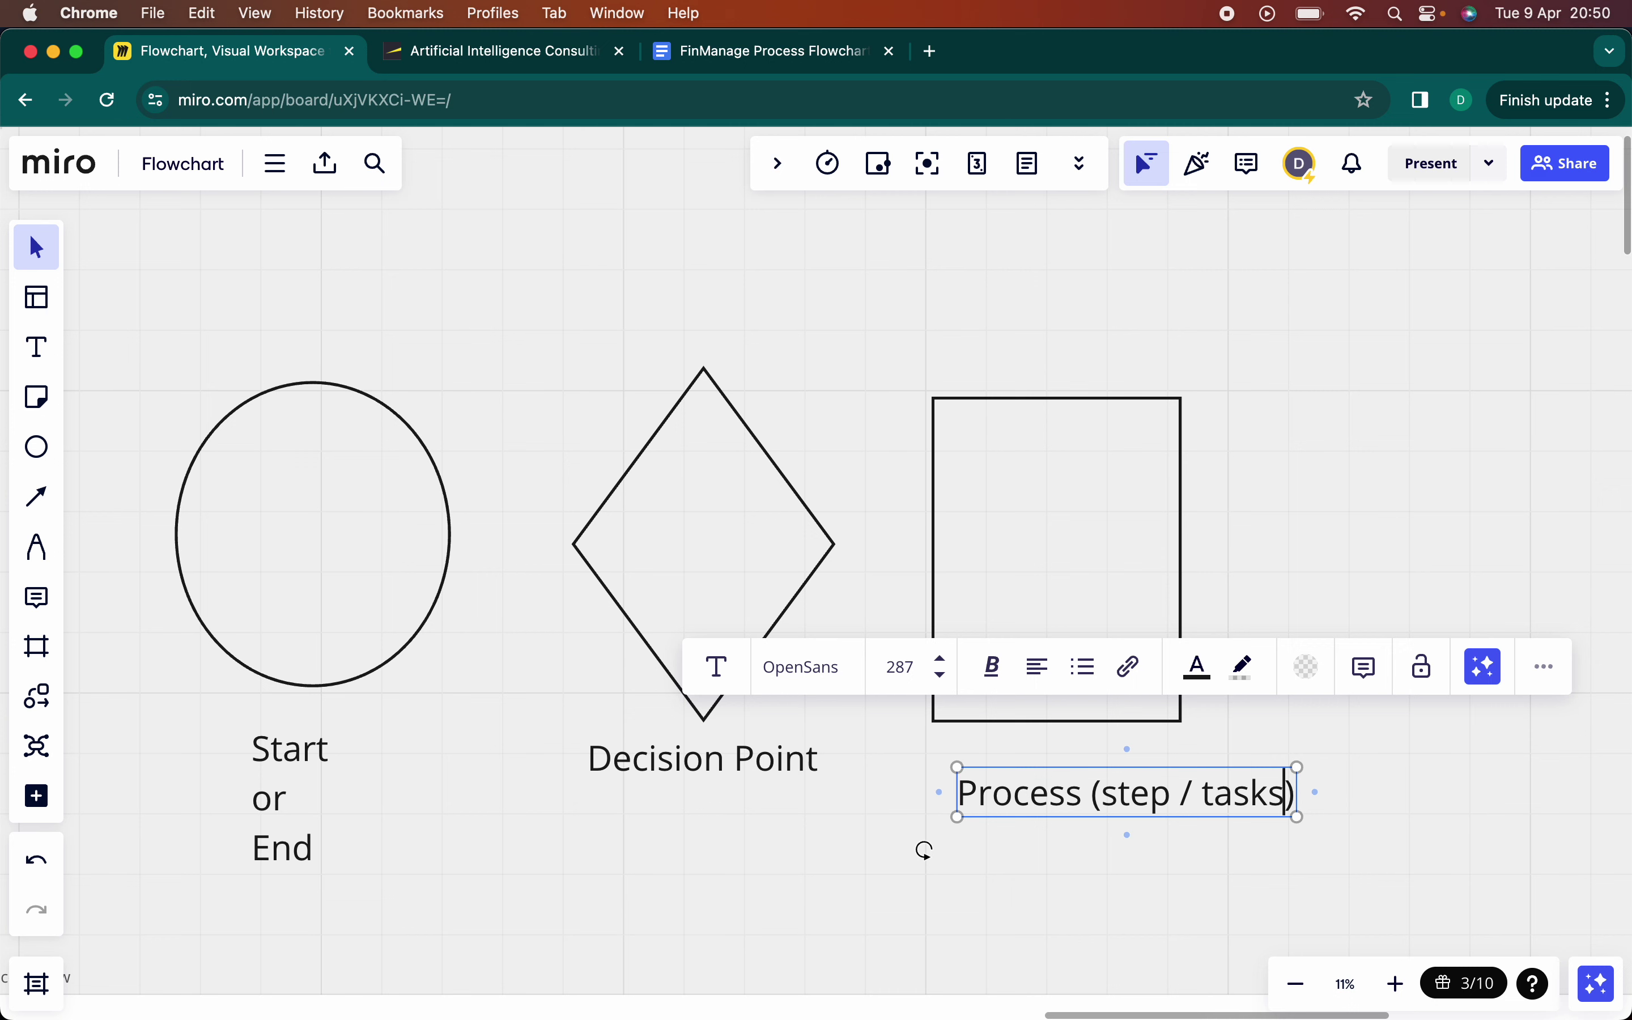
click(1248, 882)
drag(1232, 798, 1184, 803)
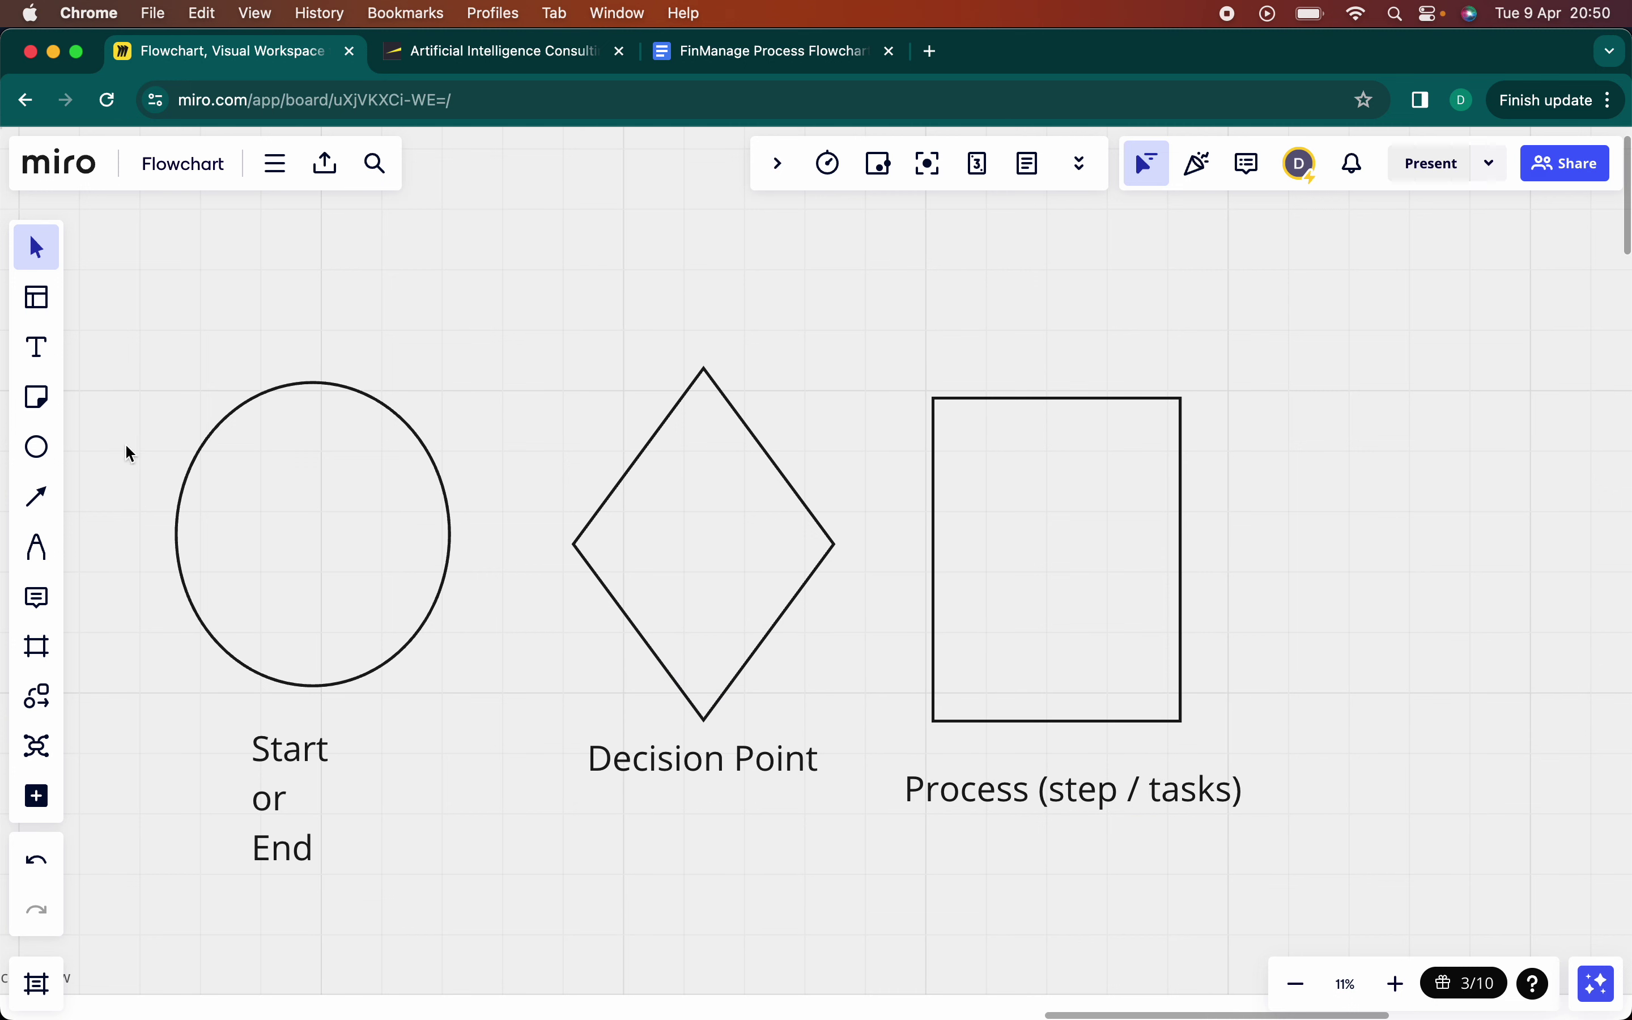
click(347, 573)
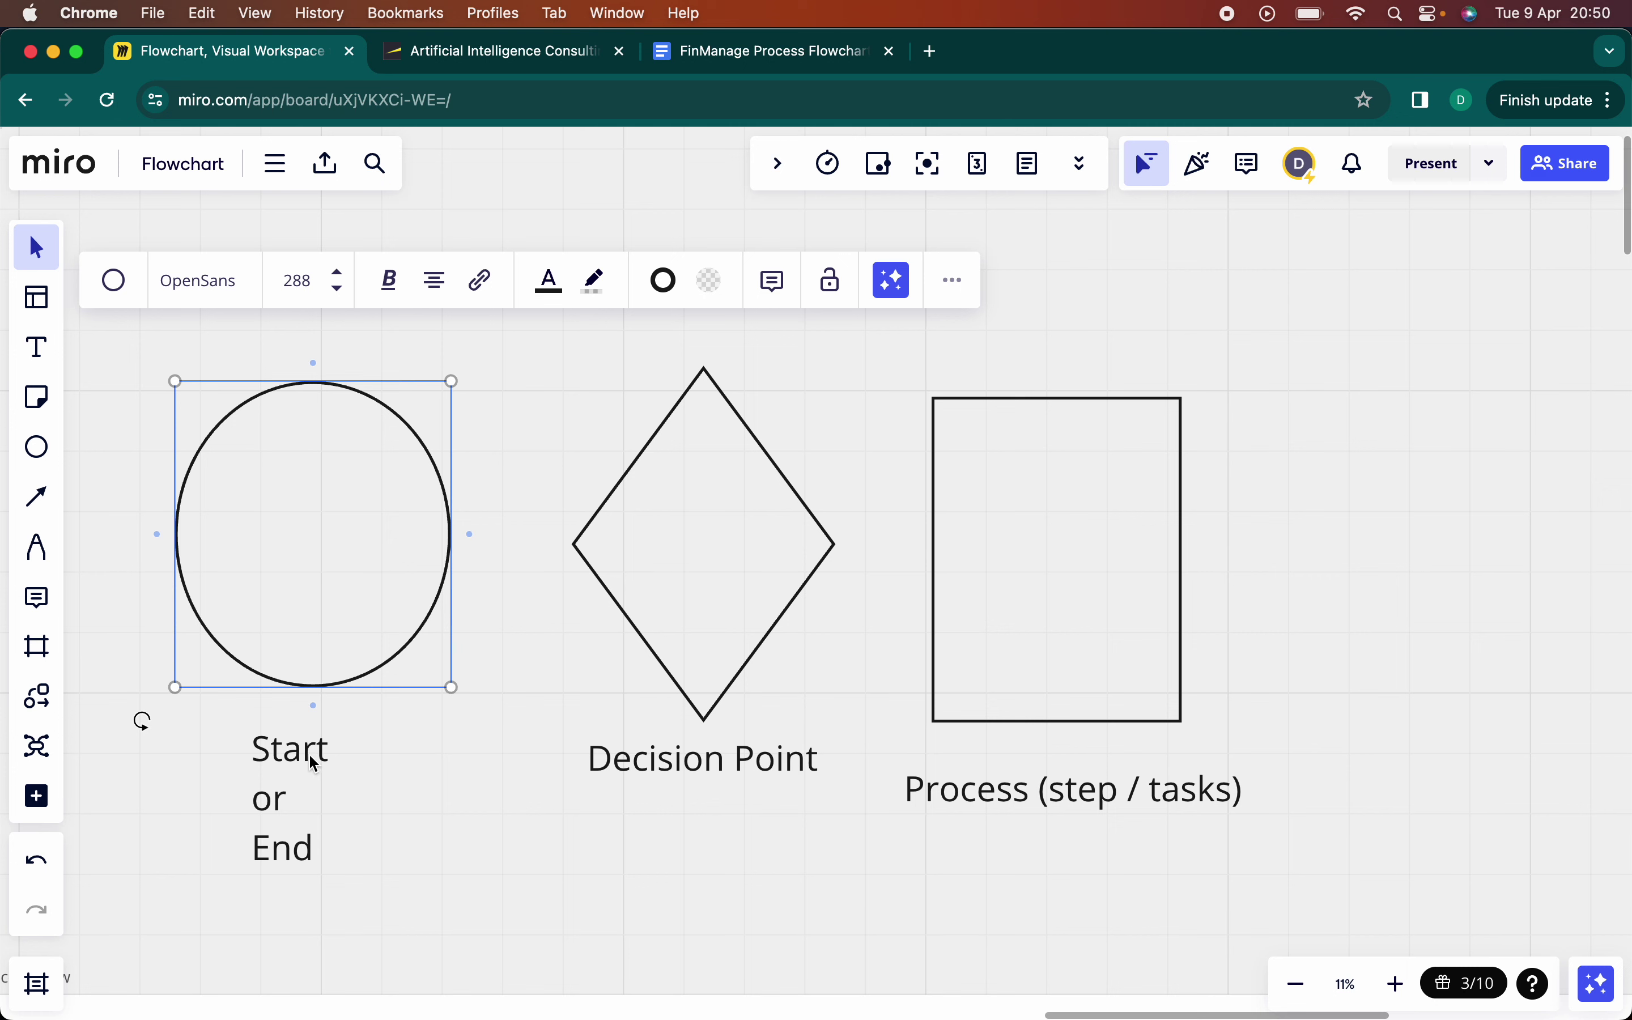
click(664, 762)
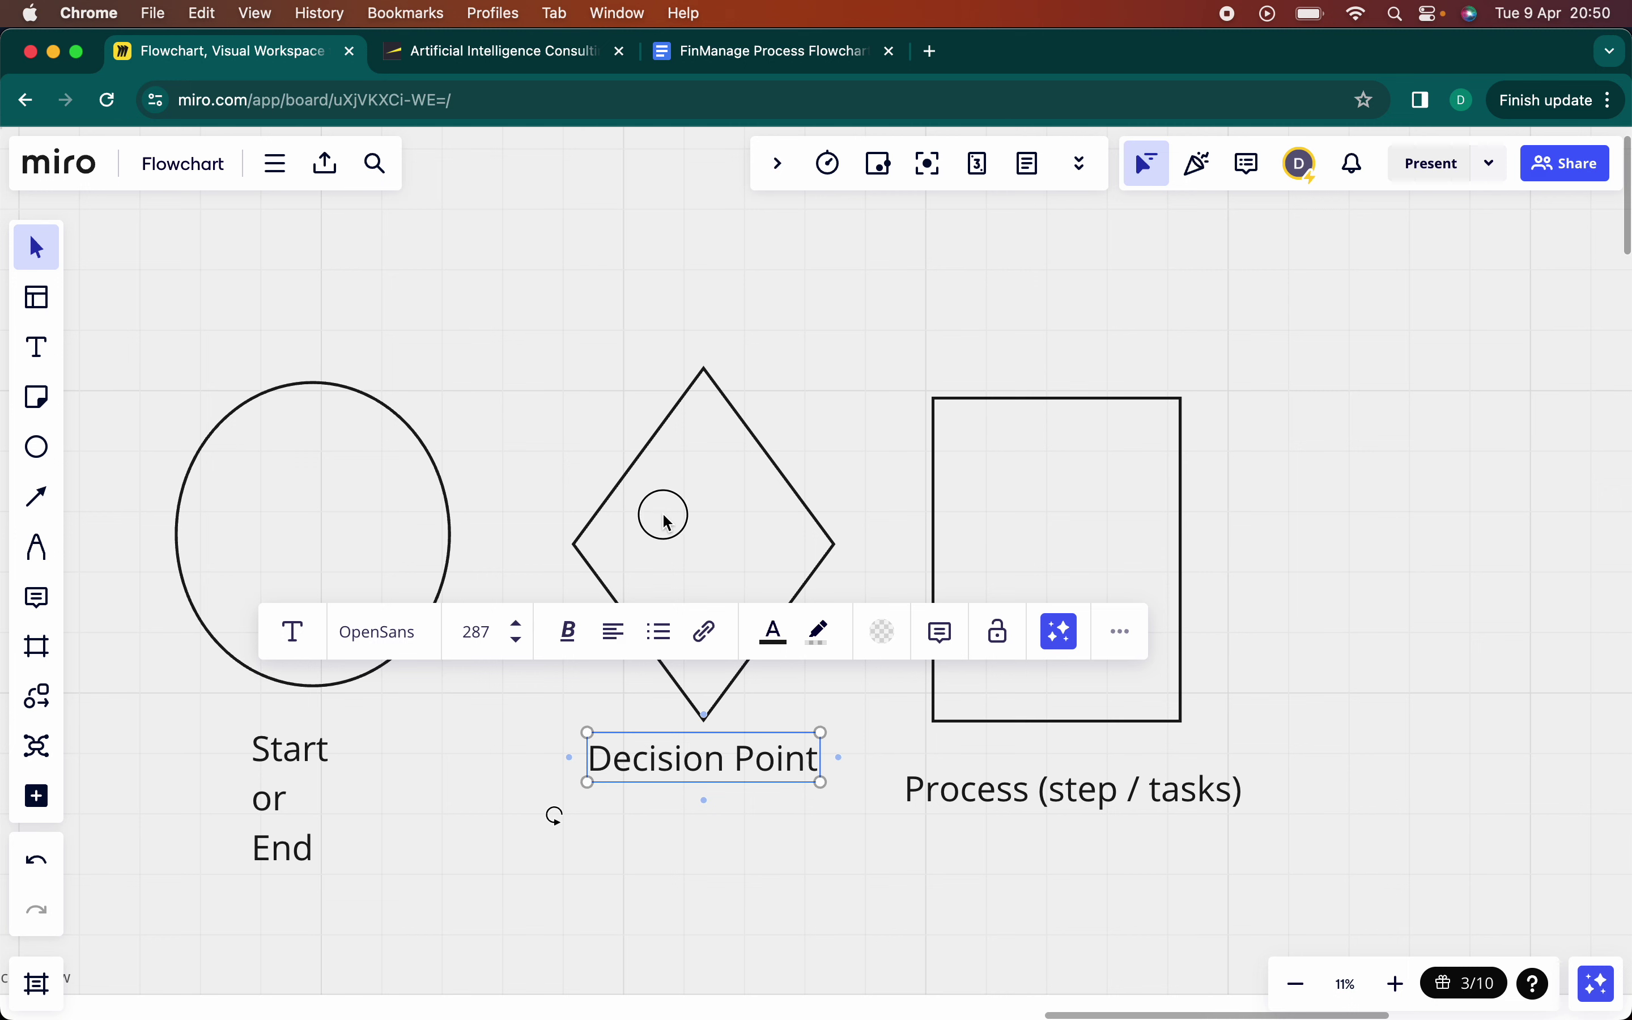
click(611, 552)
click(598, 845)
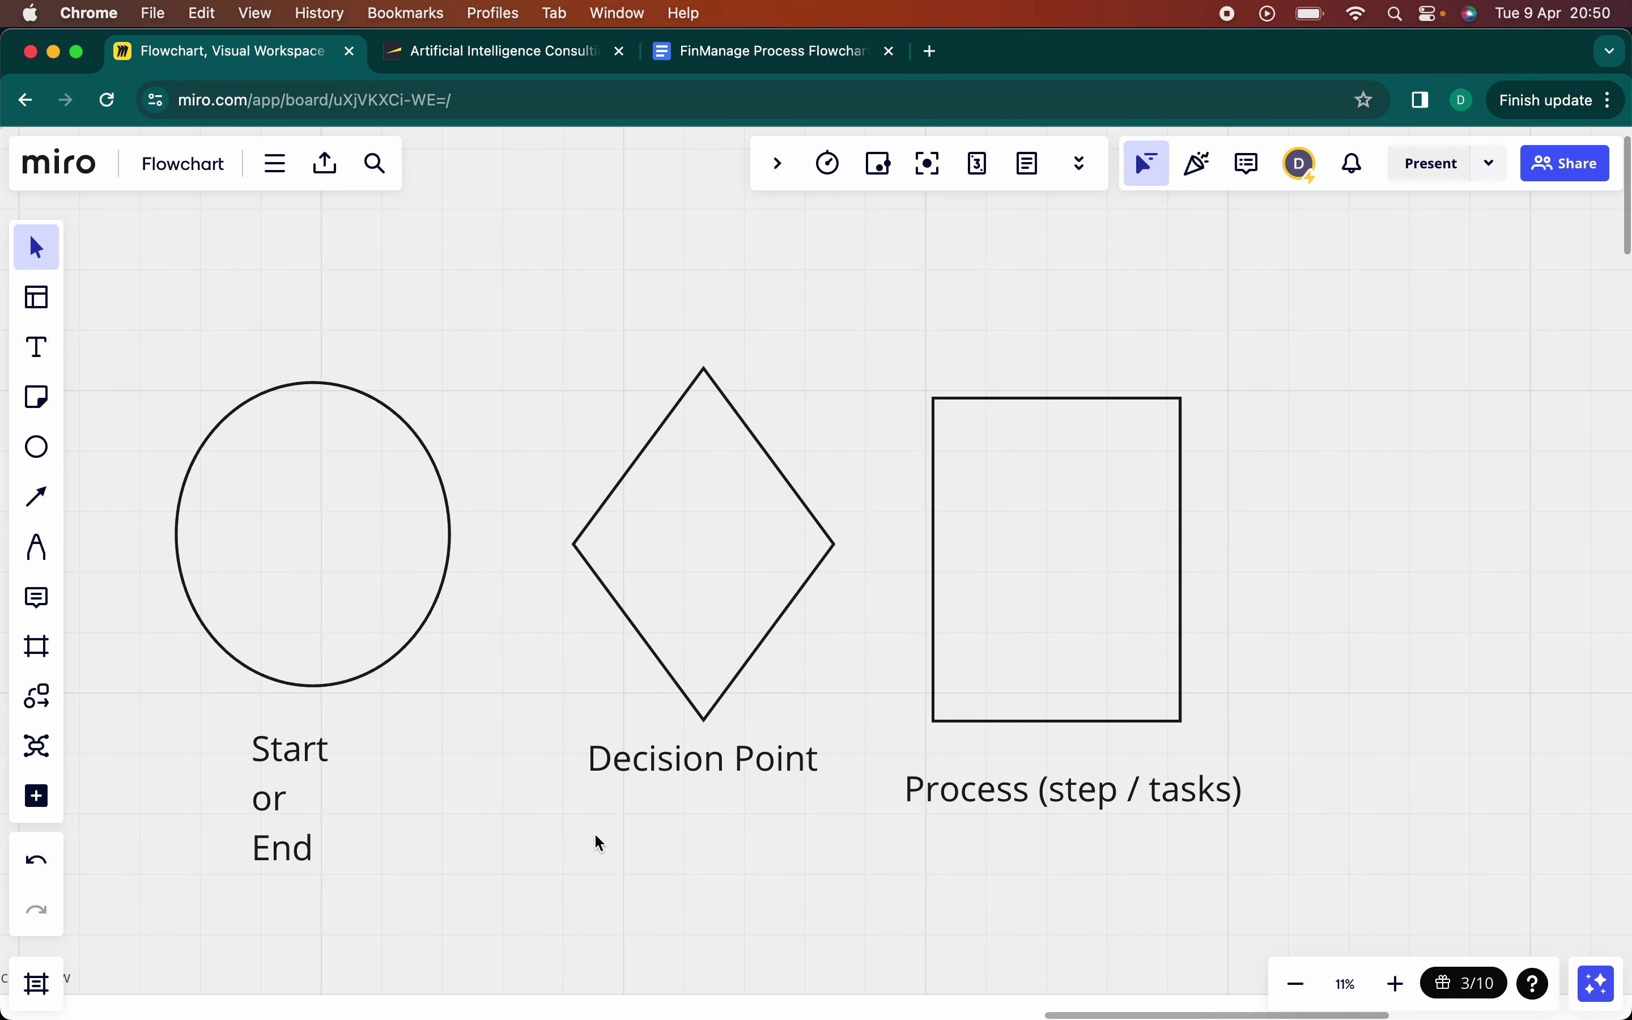
scroll(597, 834, down, 2)
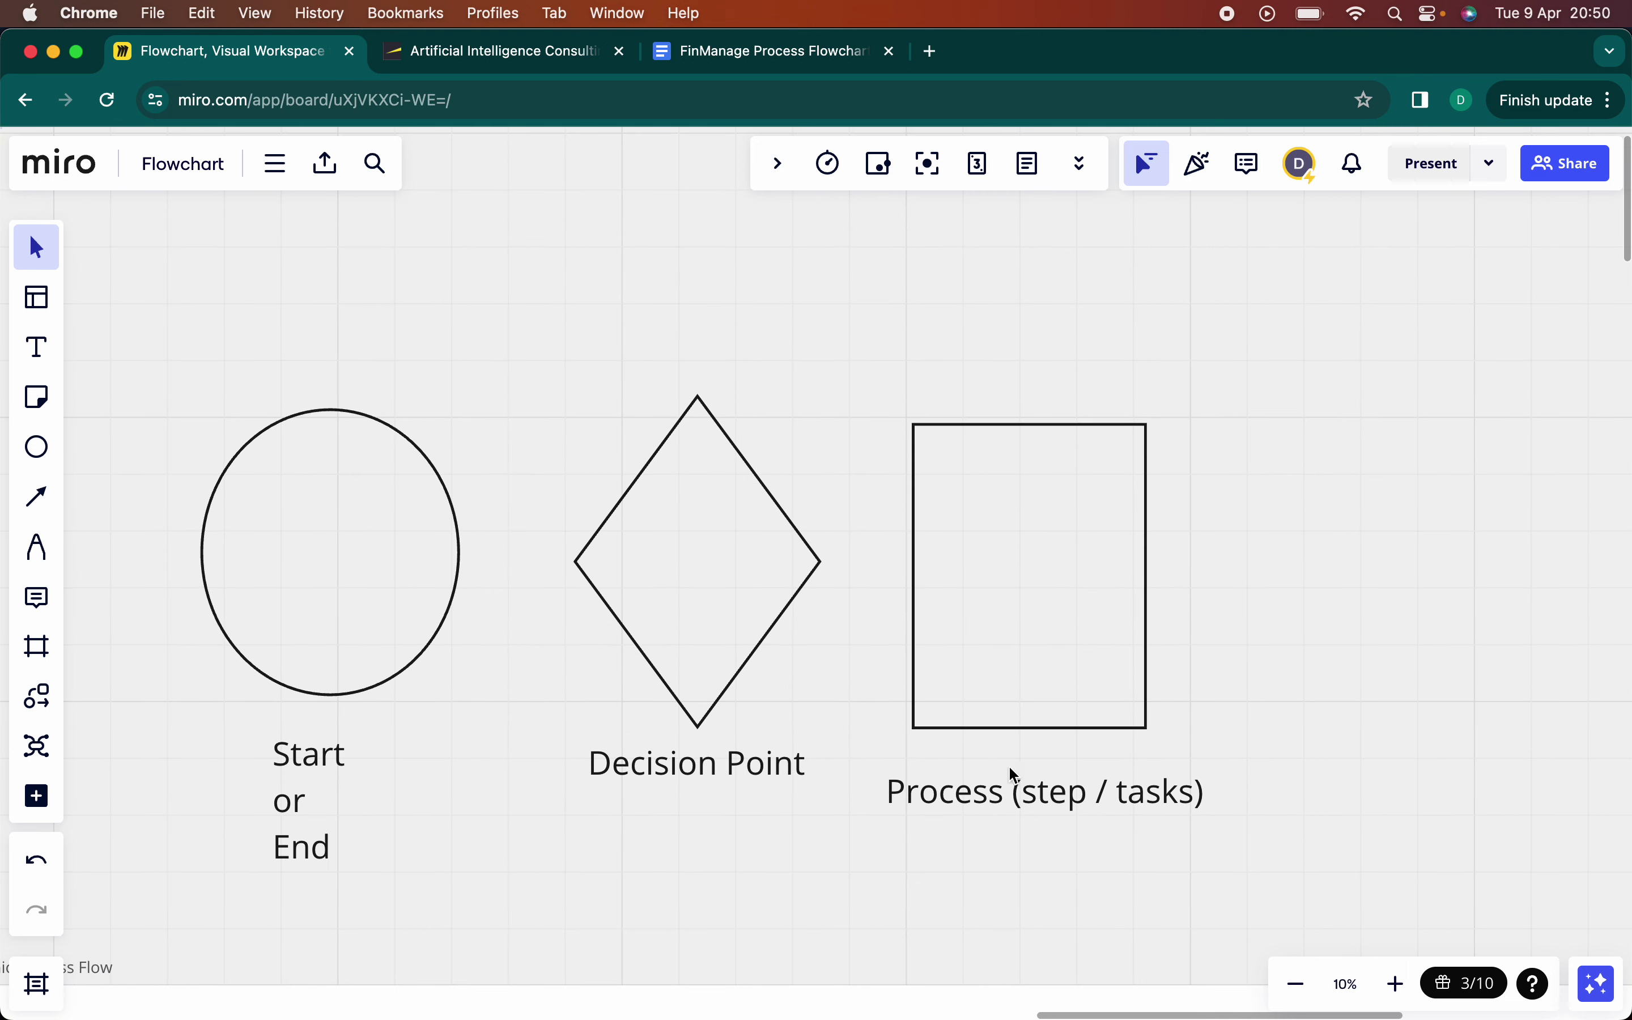
click(1033, 620)
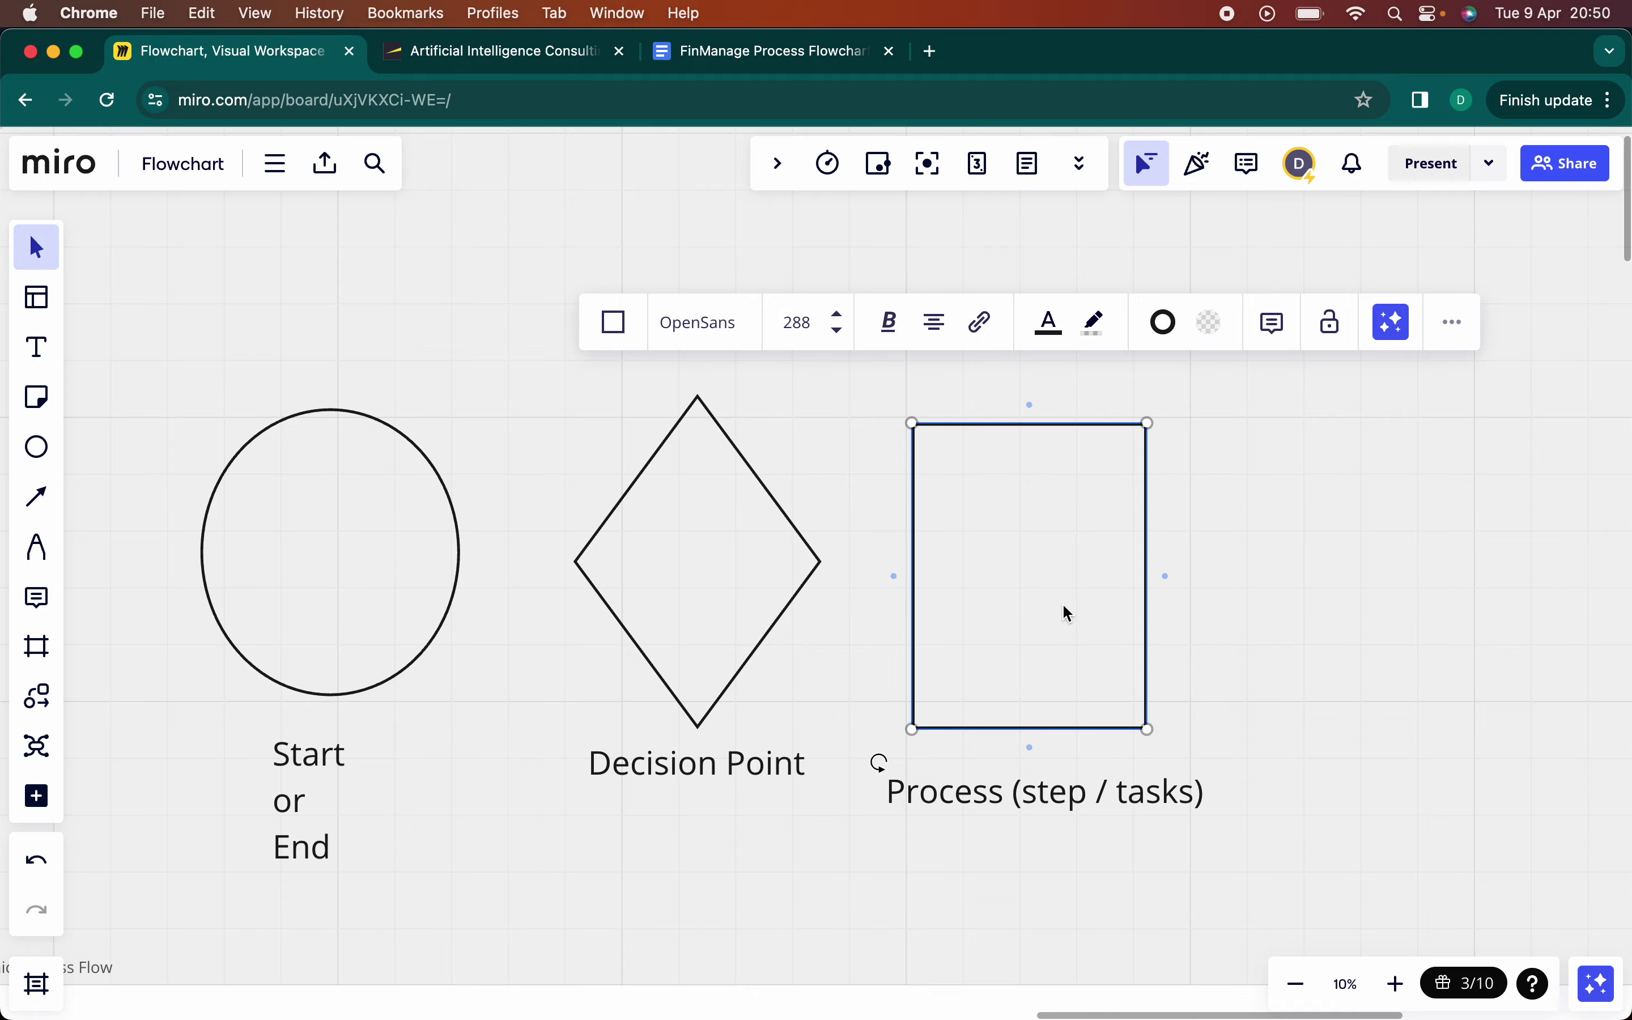
click(985, 901)
- Label the rectangle connected to the Start oval "Download FinManage App", following the App Download item of the Descriptive Process Flow
scroll(985, 901, down, 5)
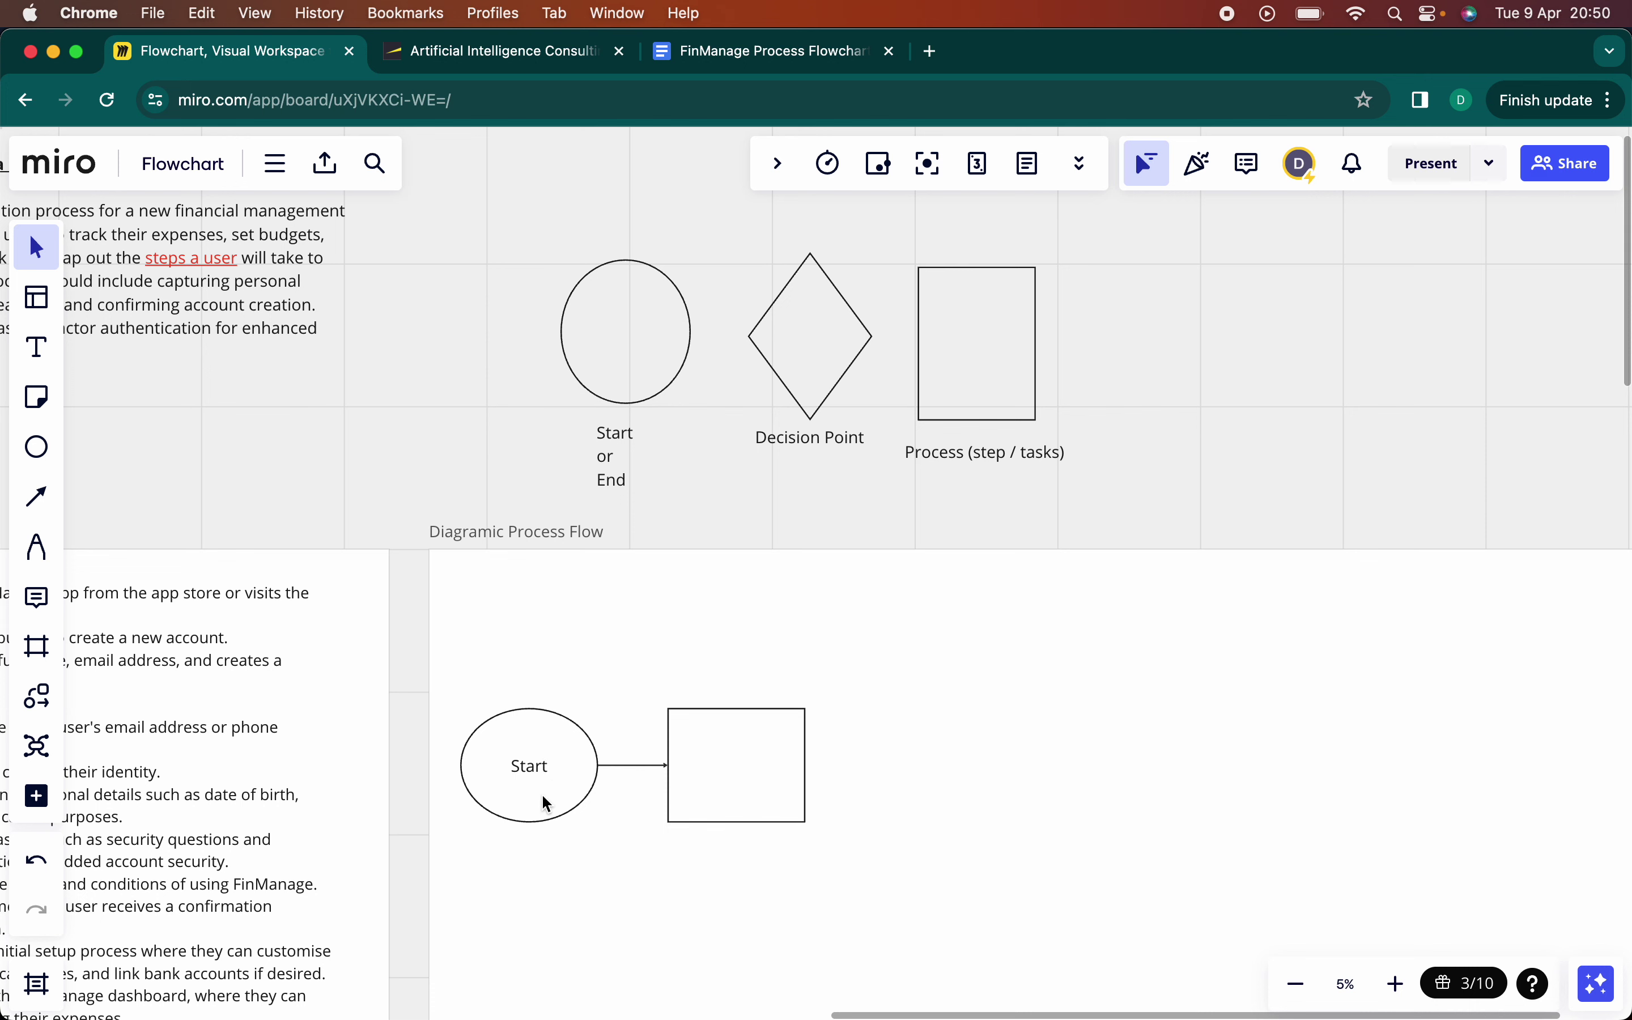
click(760, 783)
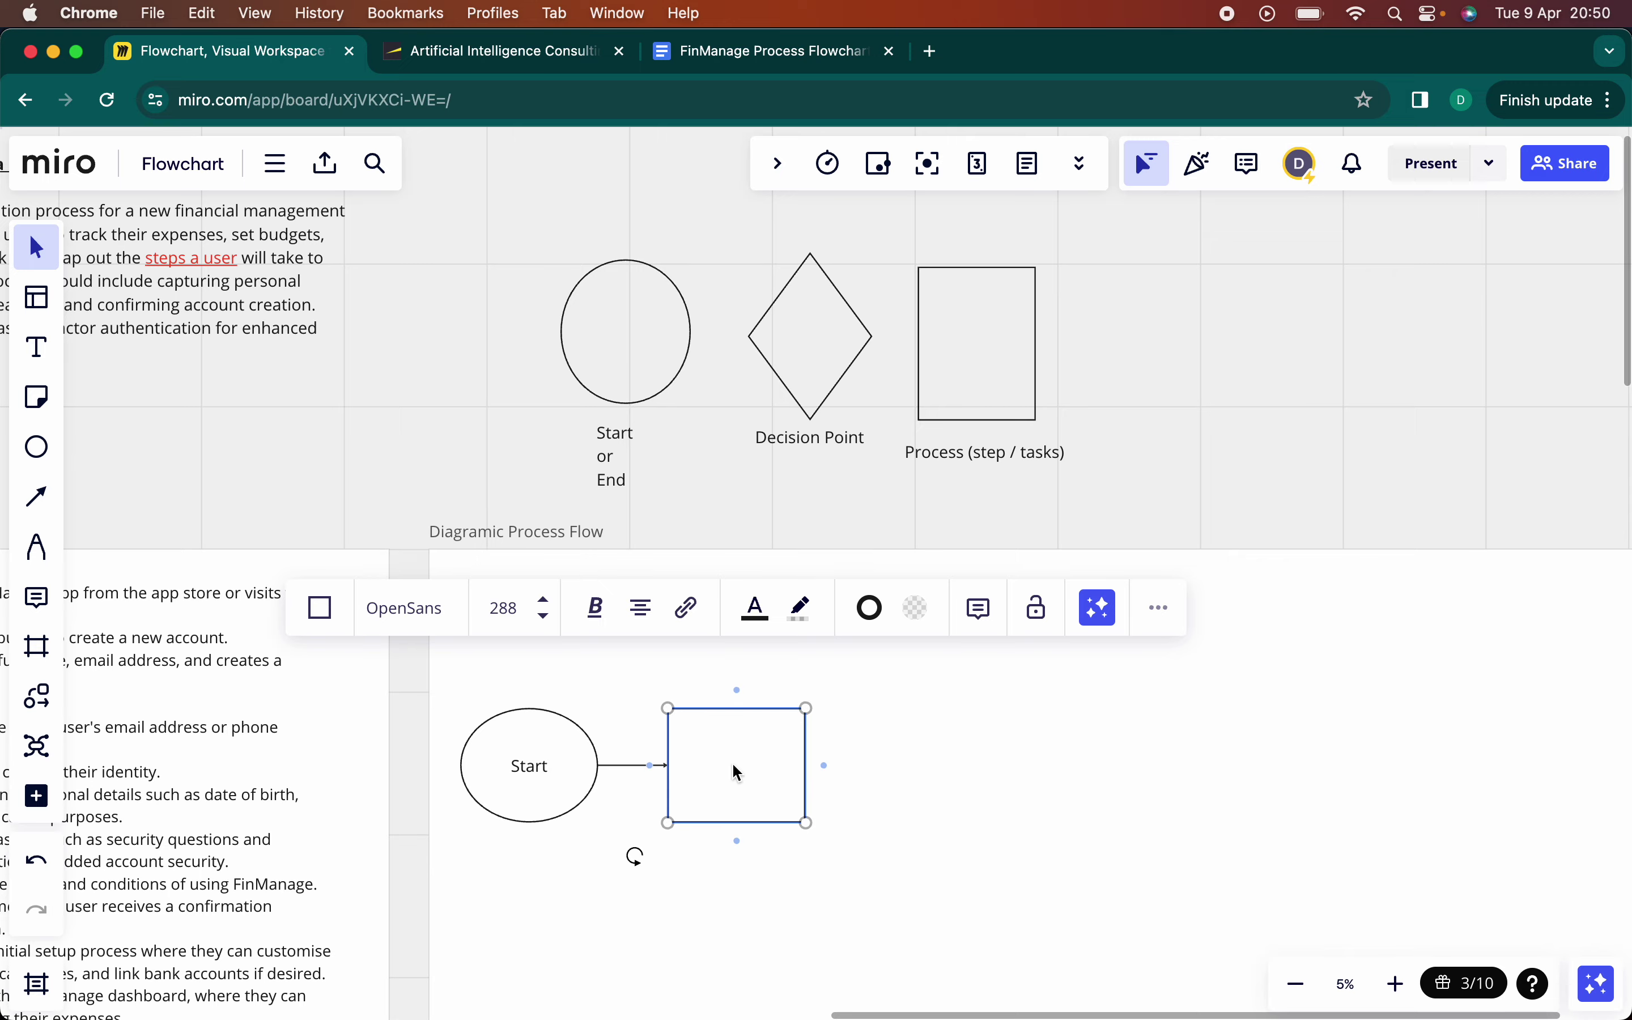
scroll(728, 762, left, 5)
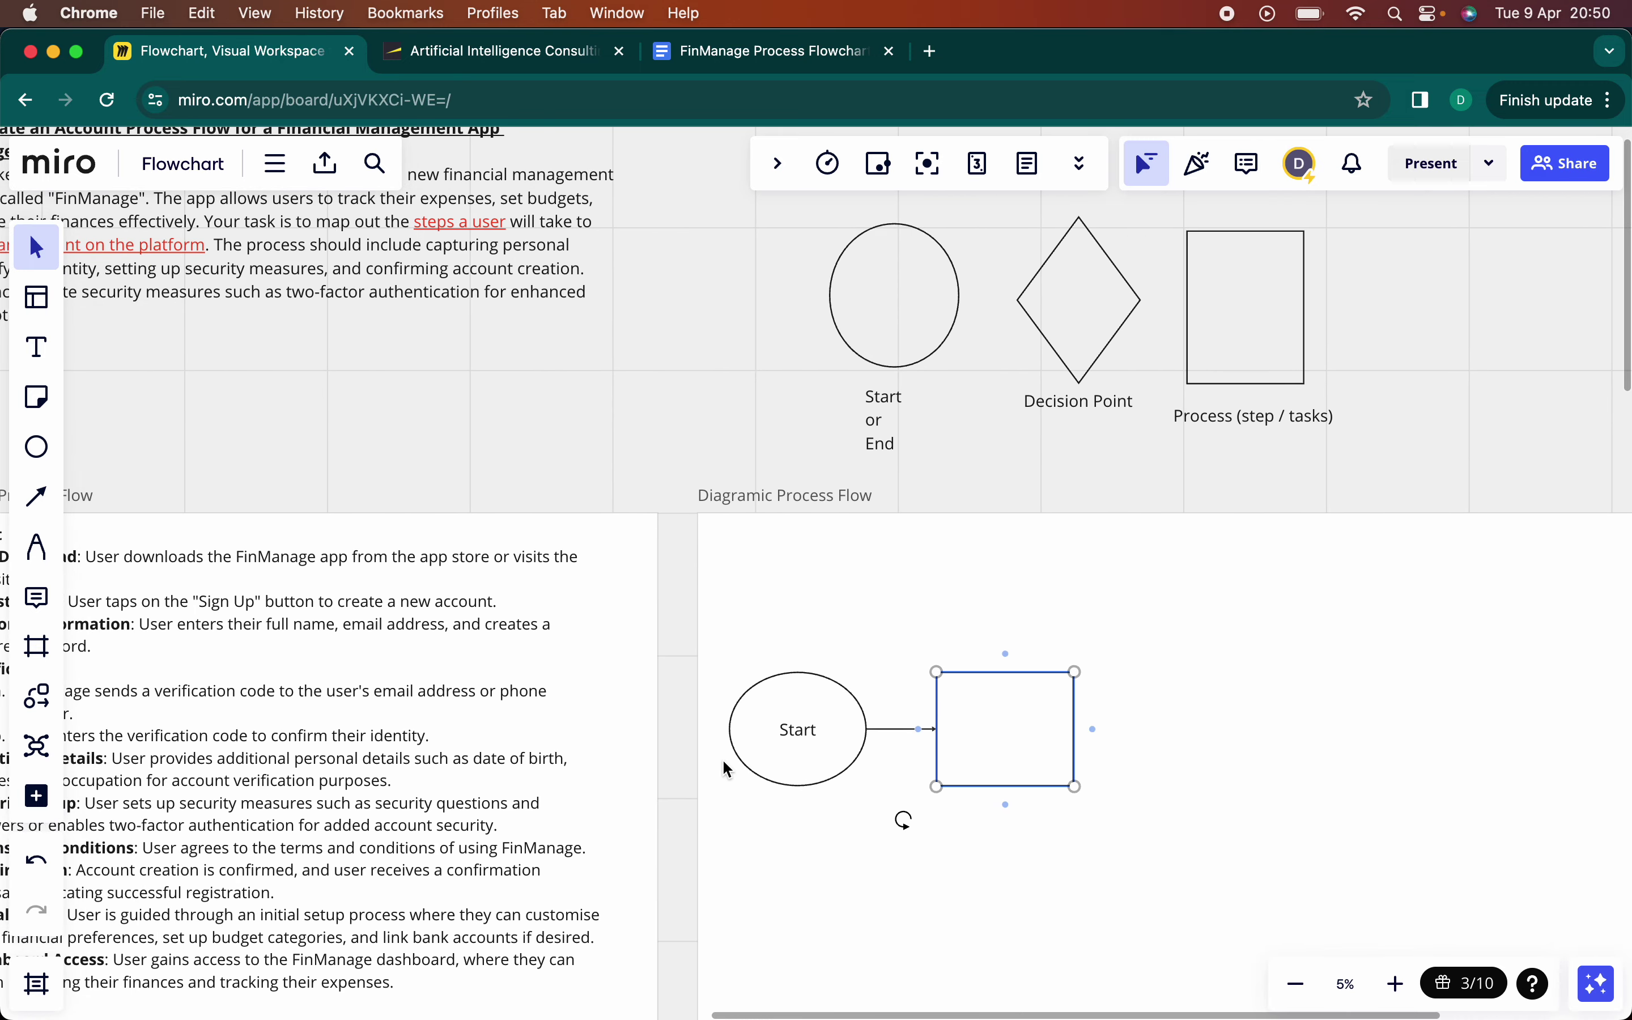
scroll(725, 770, left, 3)
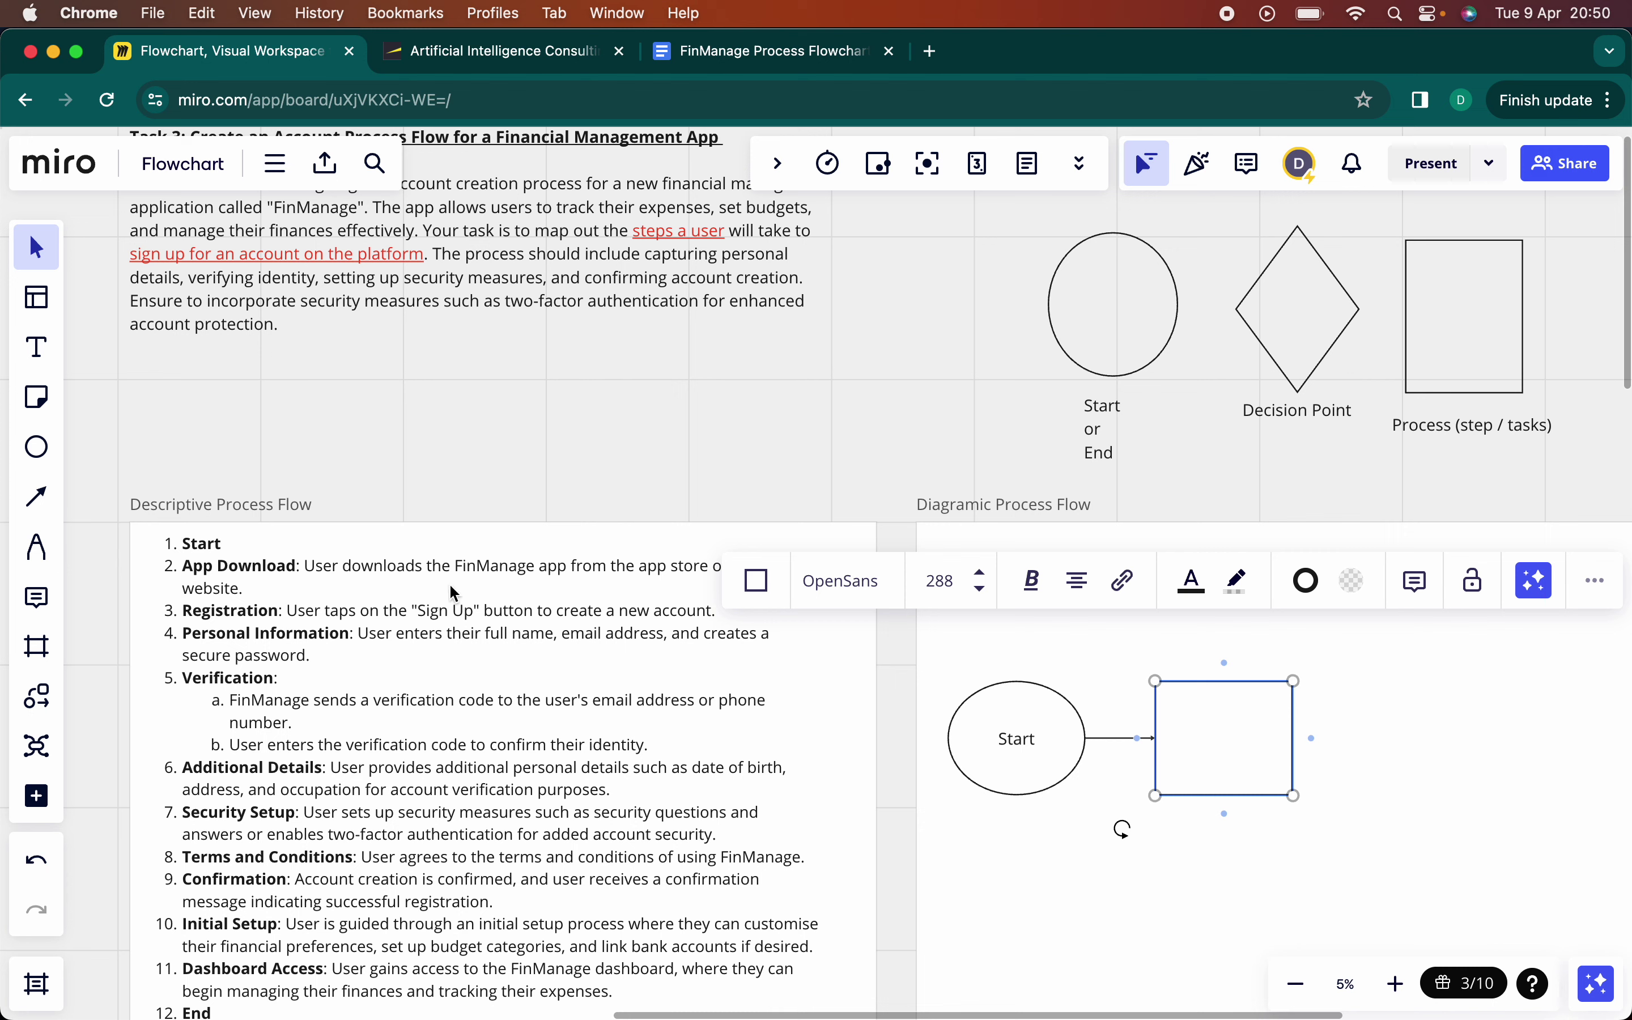
double_click(454, 568)
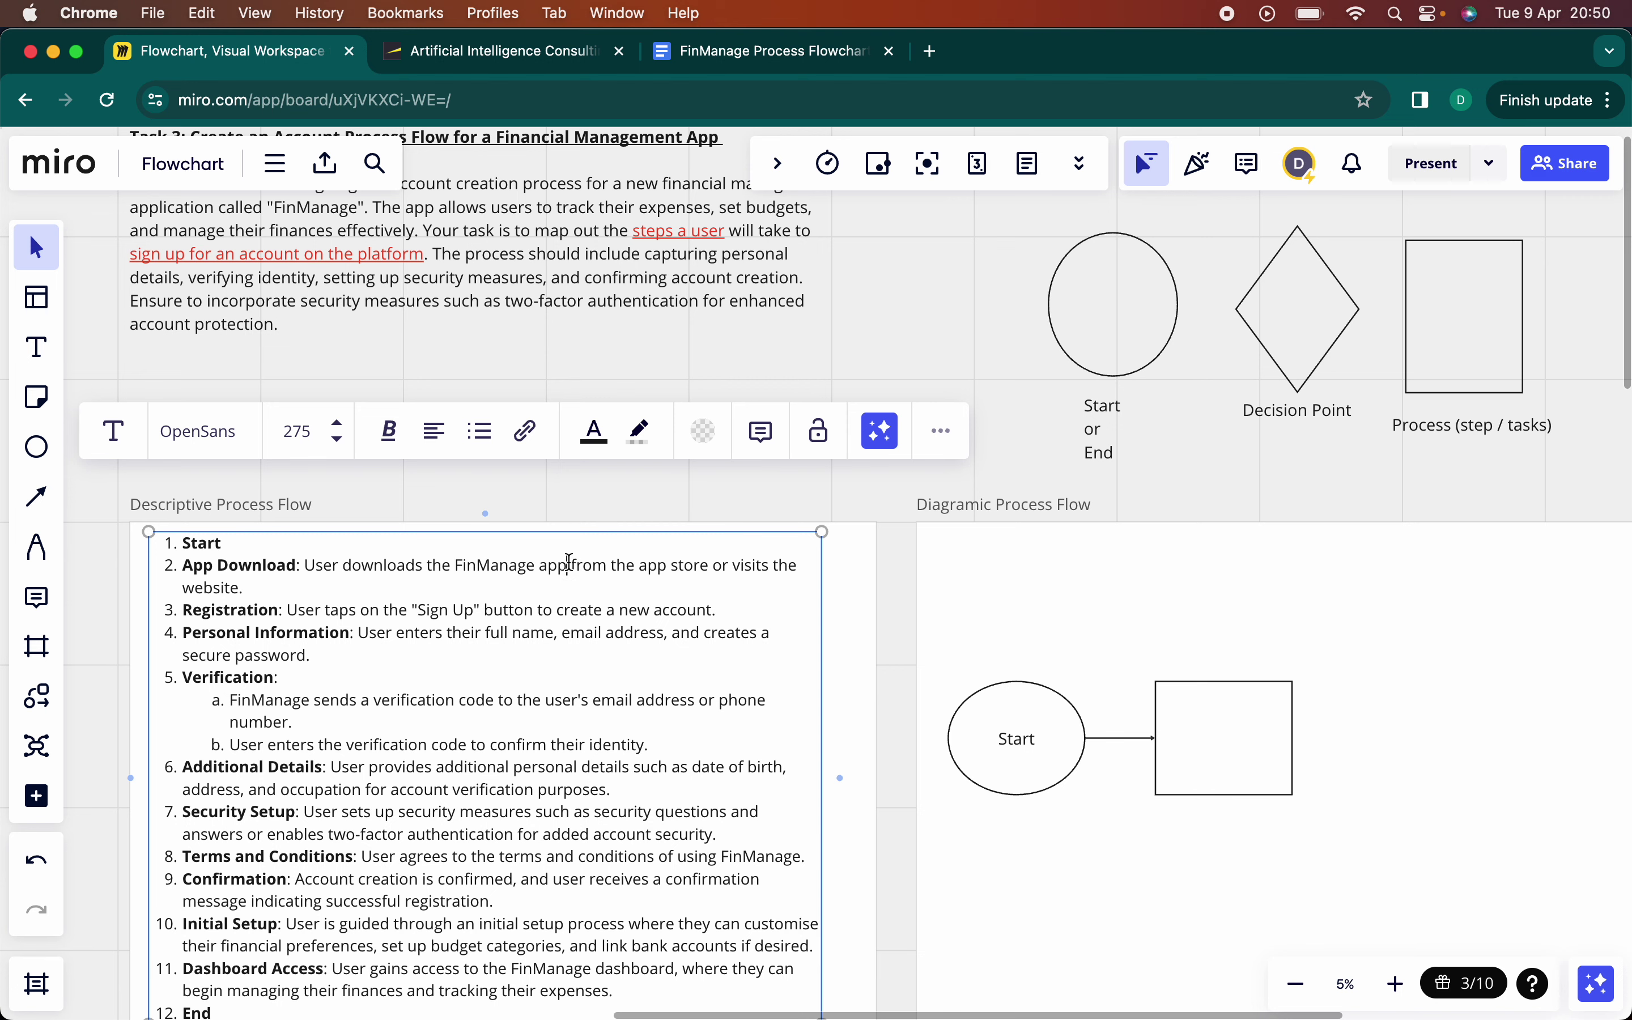
double_click(1207, 733)
text(Do)
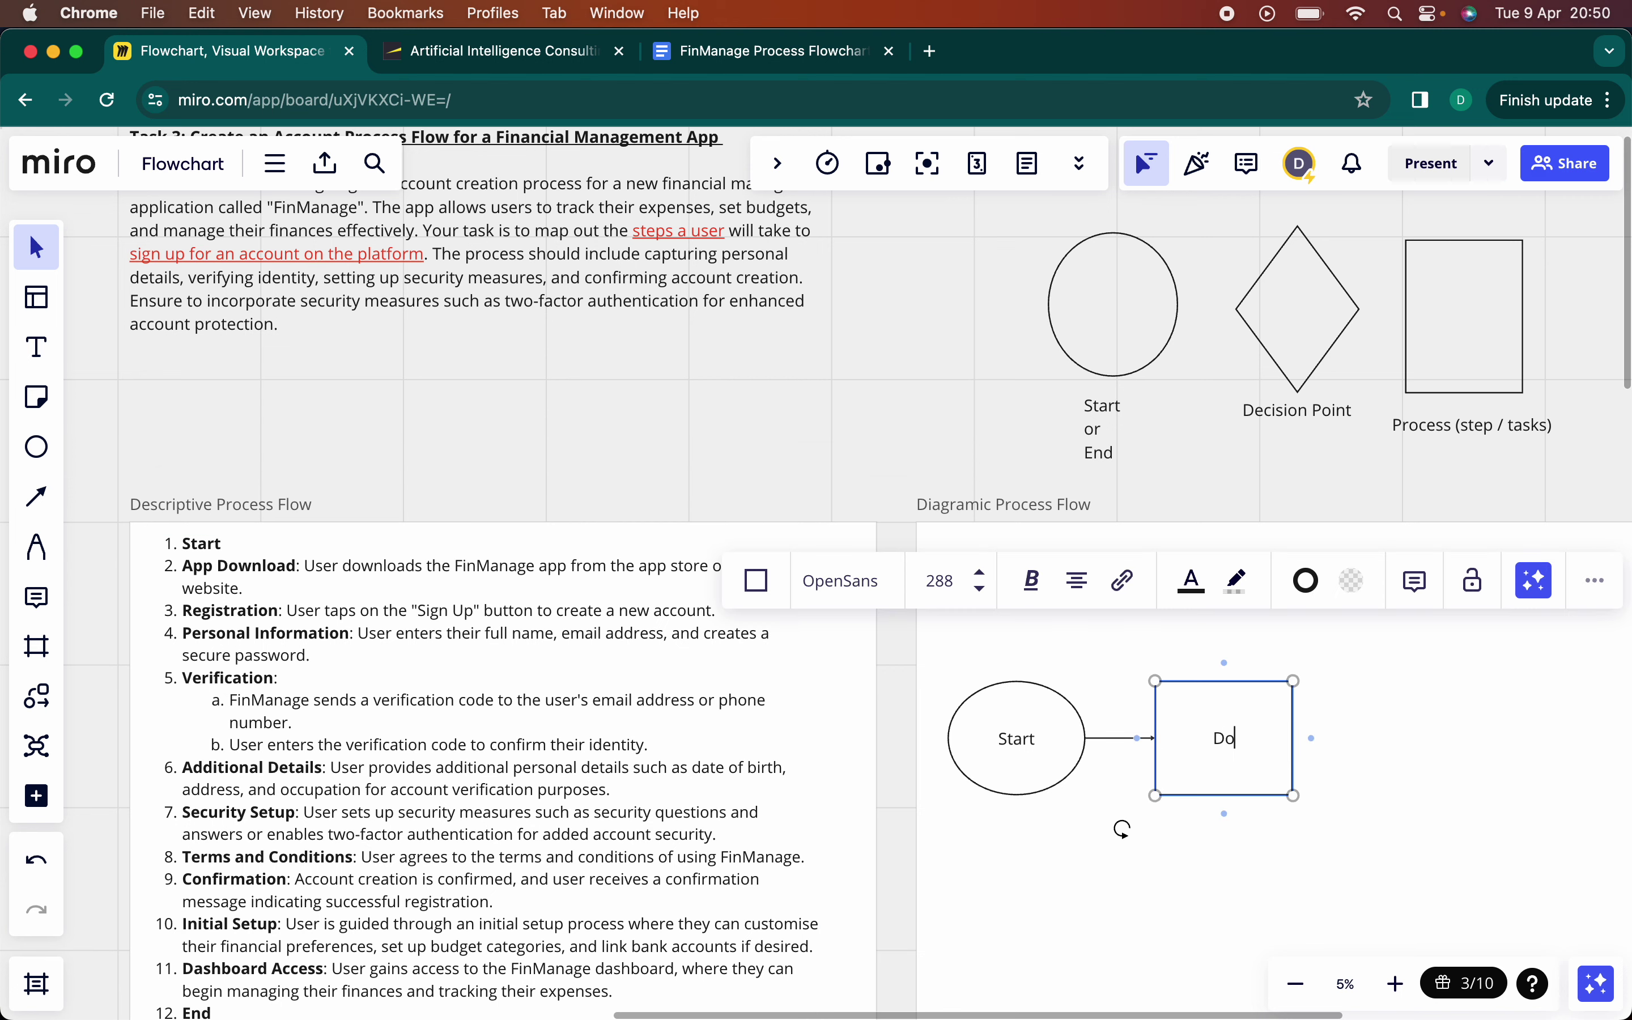
text(wnload FinManage)
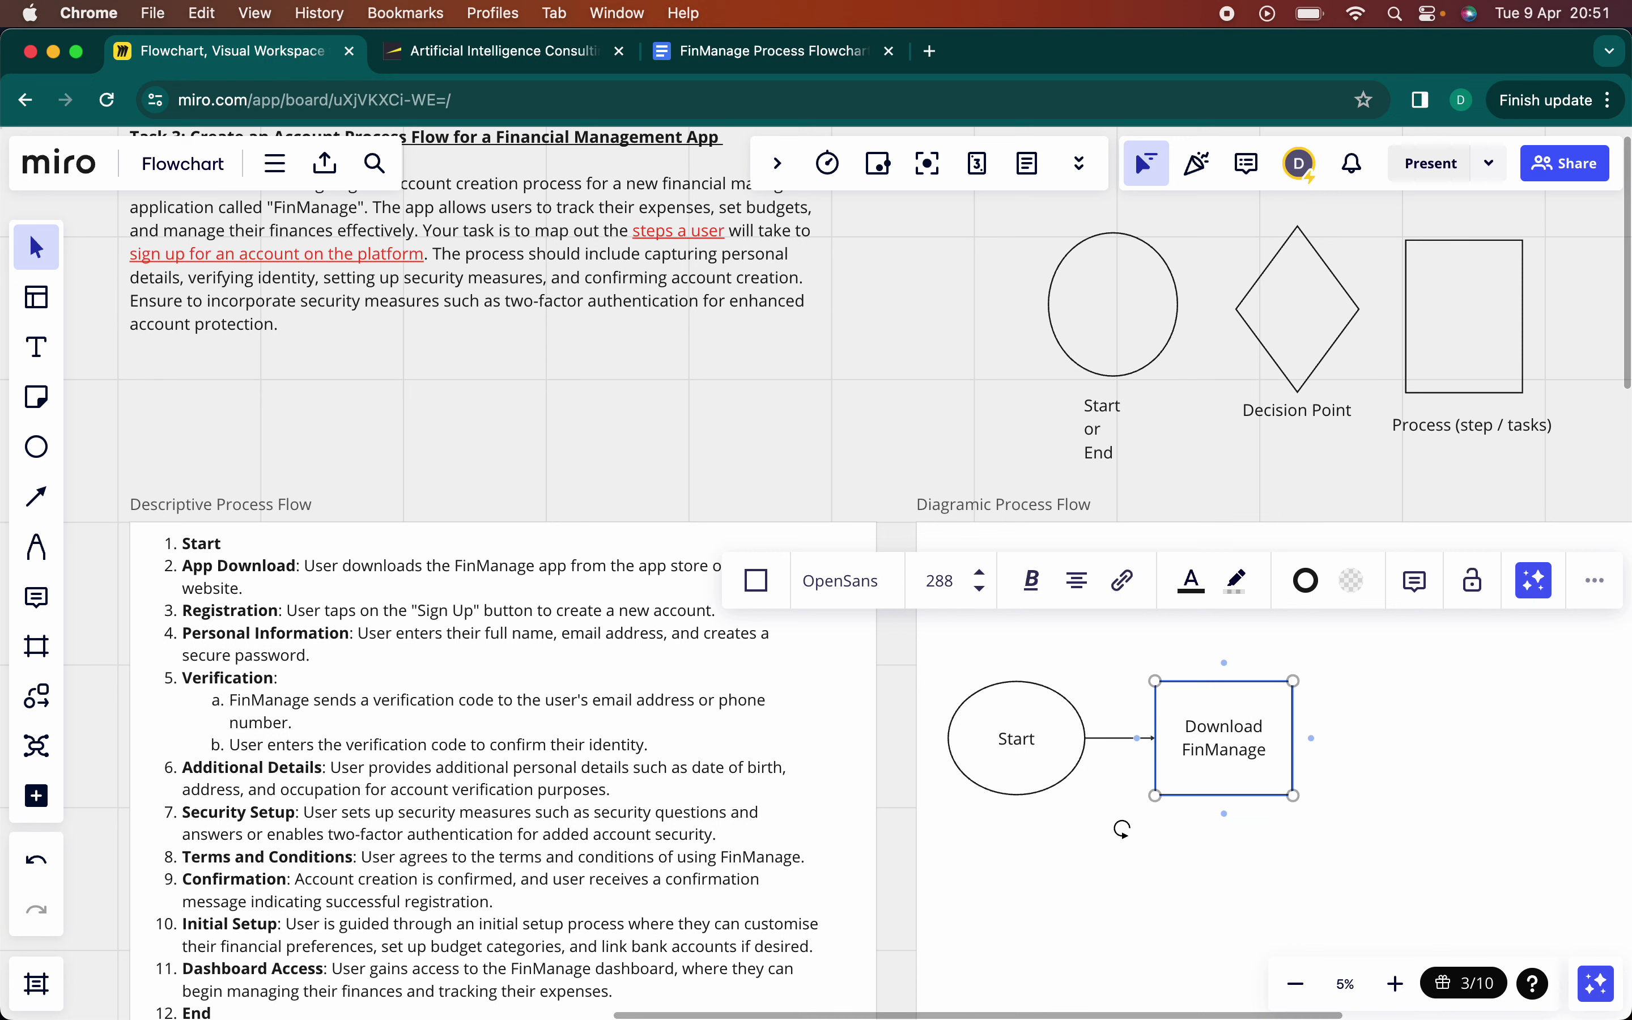
text( App)
click(1403, 787)
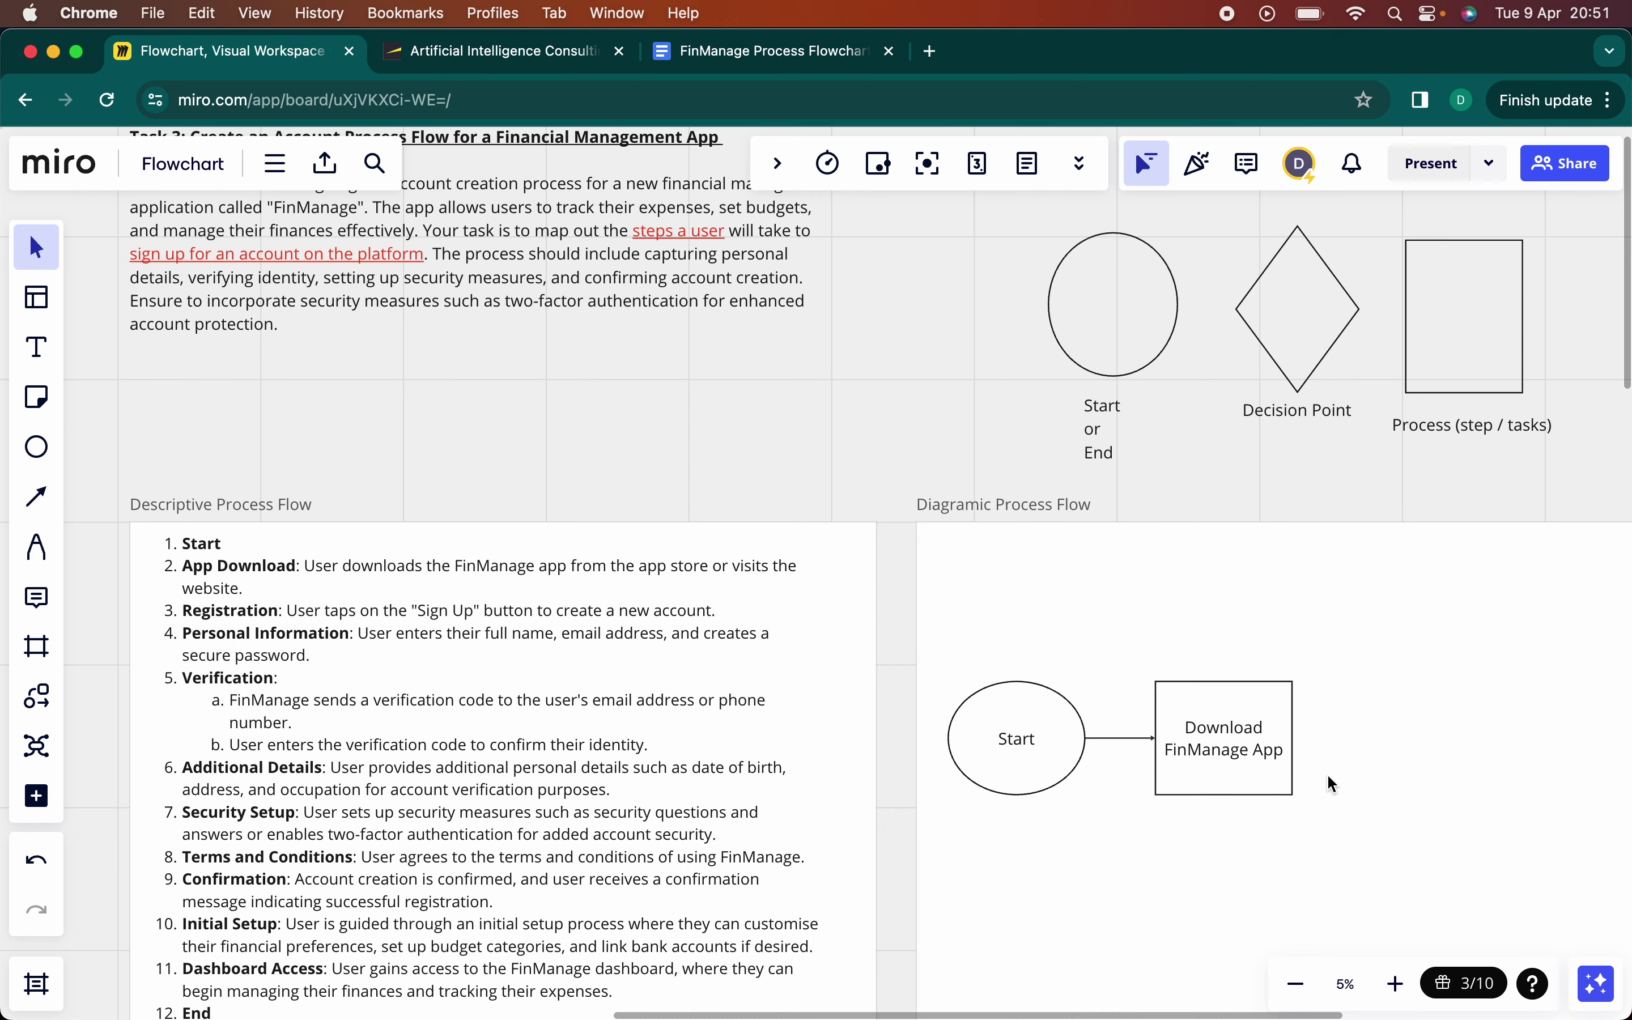
- Add a connected rectangle to the right of the "Download FinManage App" box and move it away to lengthen the connector
click(1212, 755)
scroll(1211, 755, right, 4)
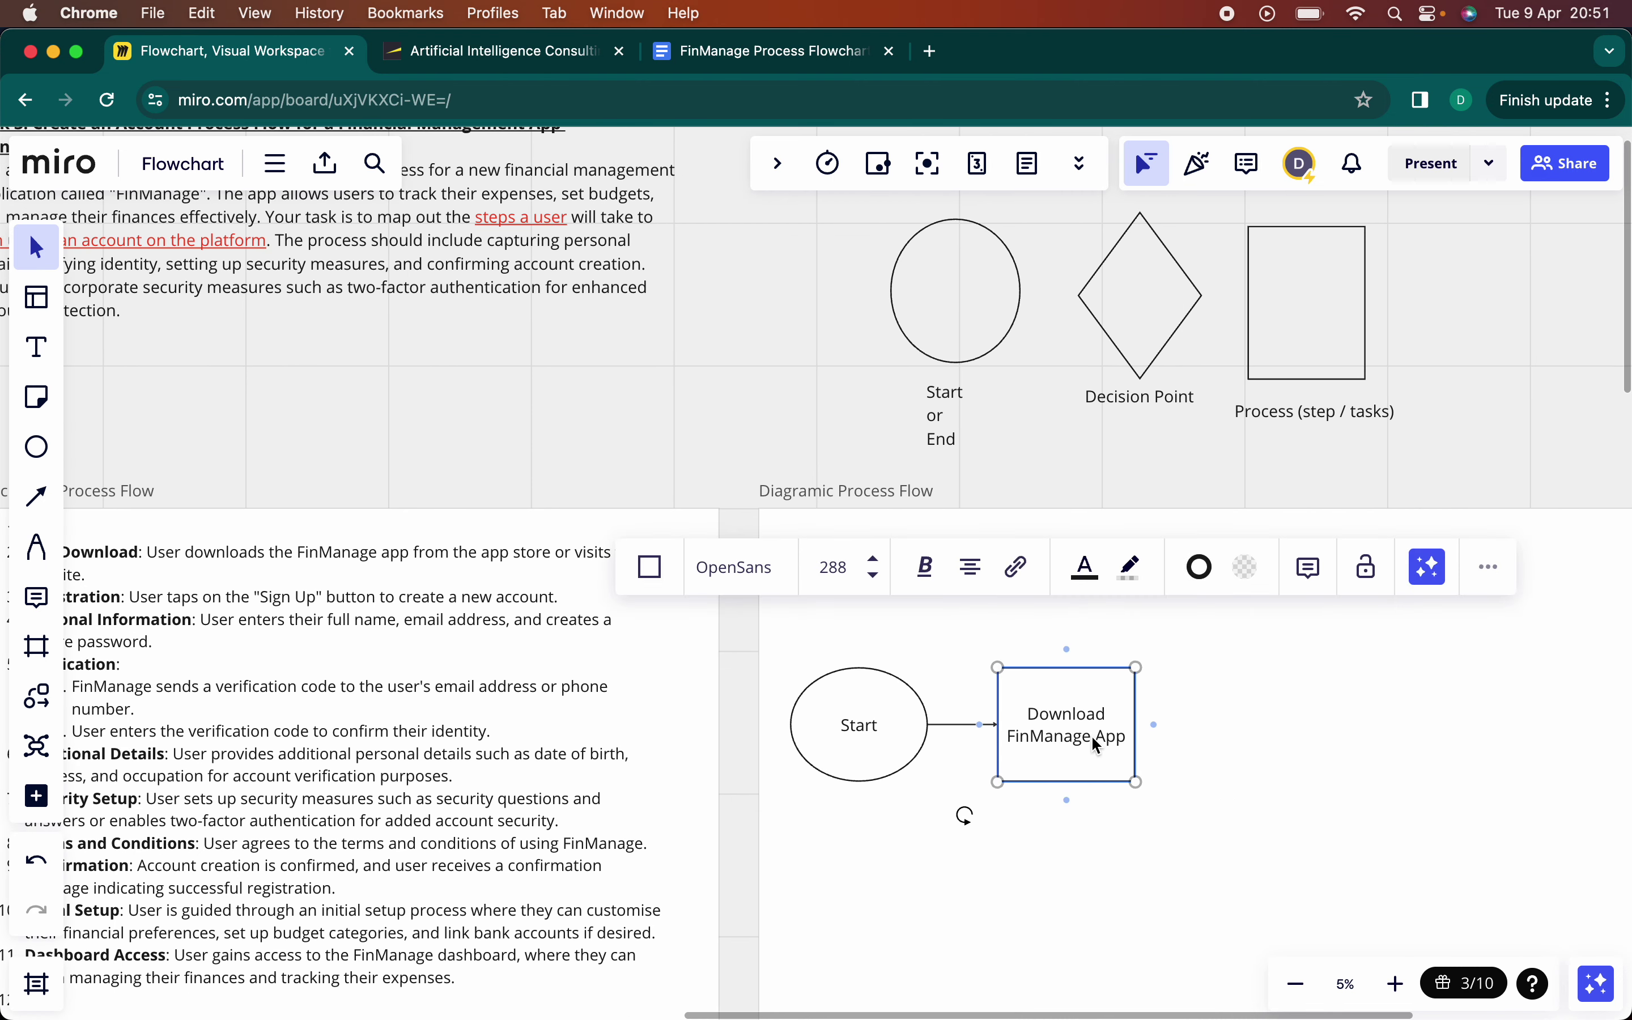
click(1154, 726)
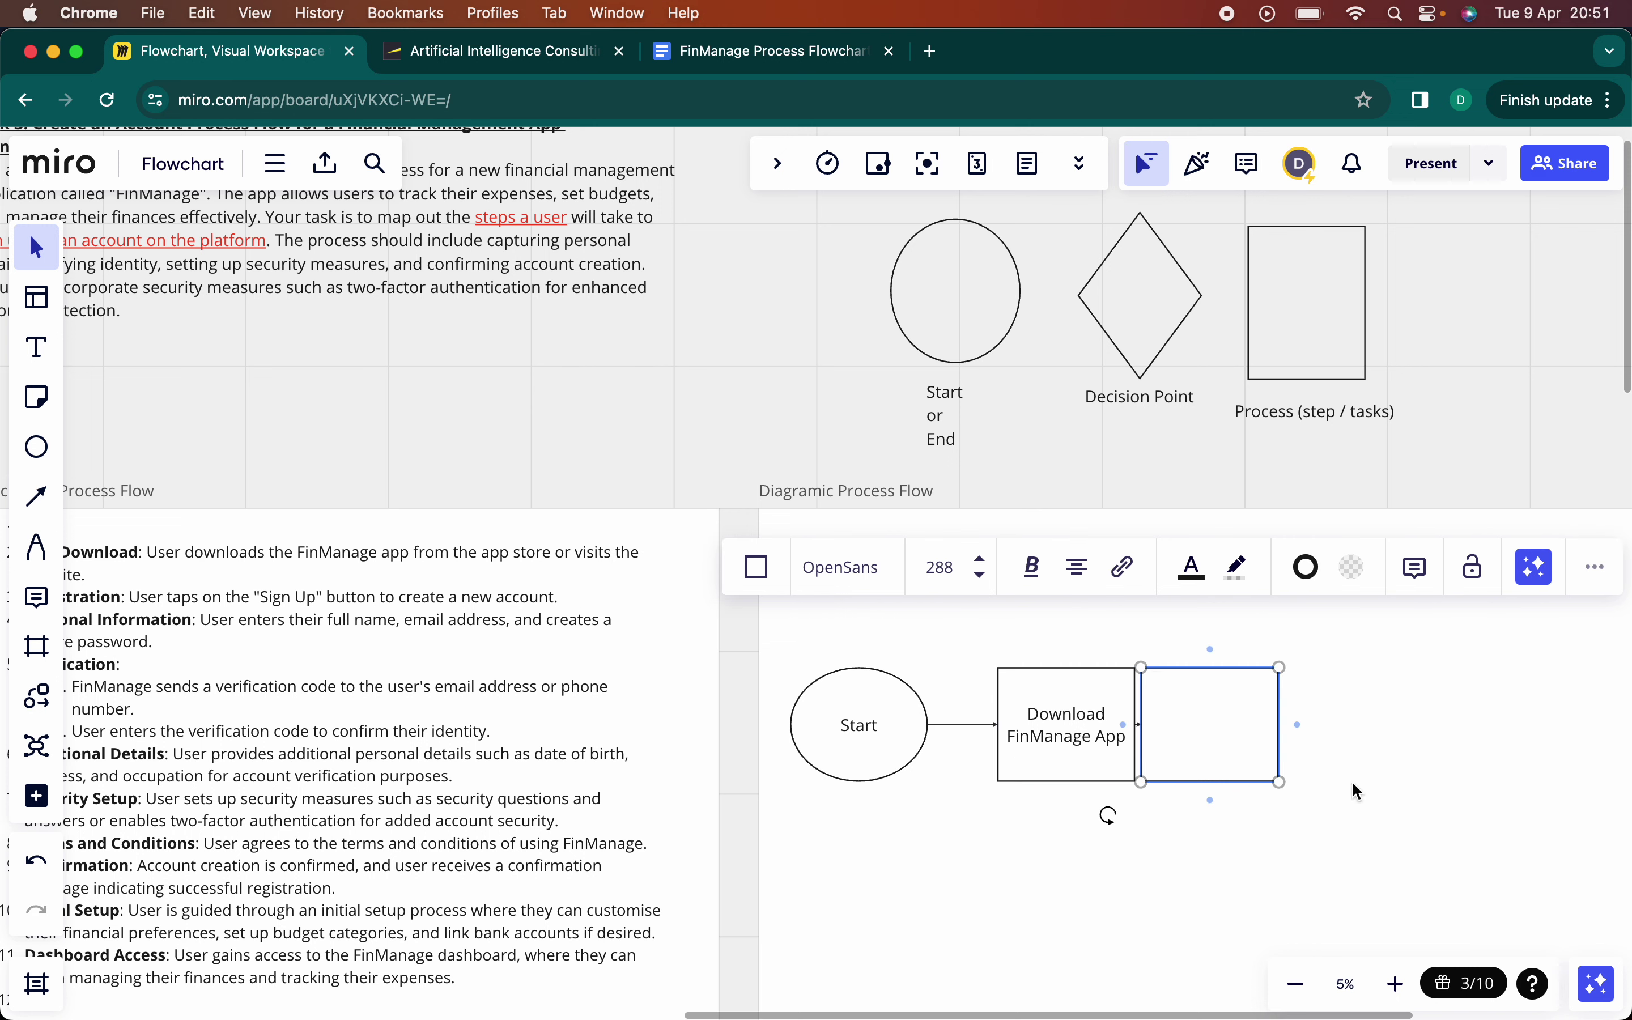
drag(1234, 745, 1286, 743)
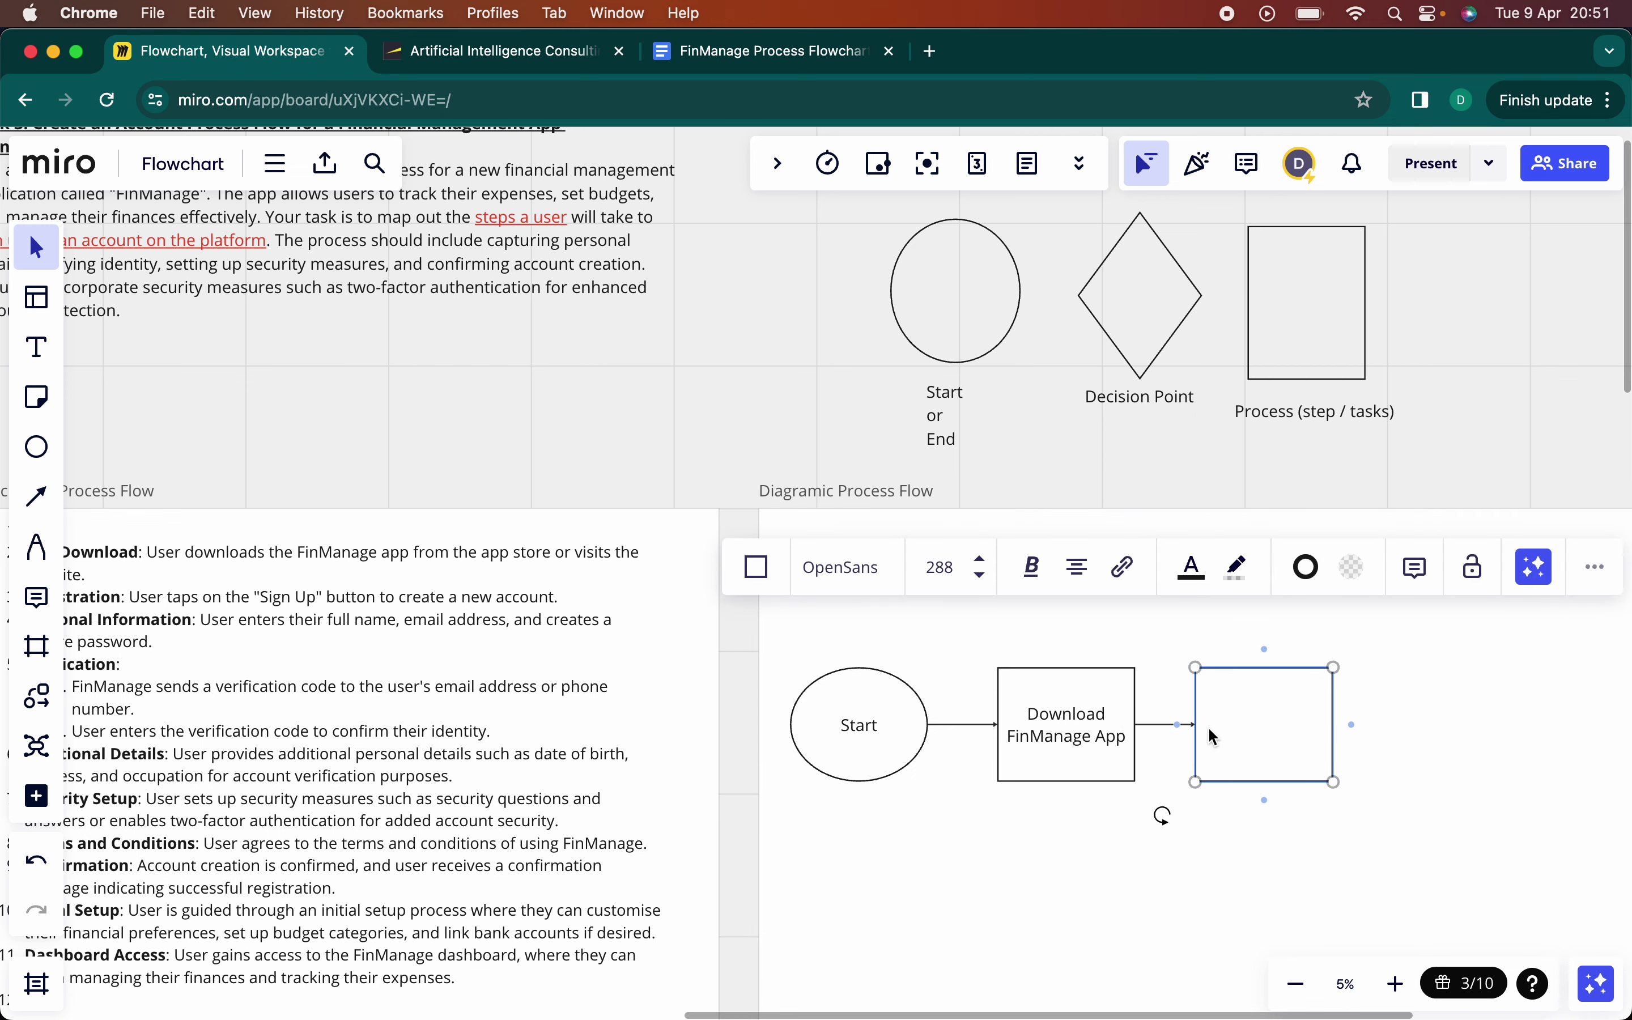
- Label the empty rectangle after "Download FinManage App" with the text "Launches the App"
scroll(526, 719, left, 5)
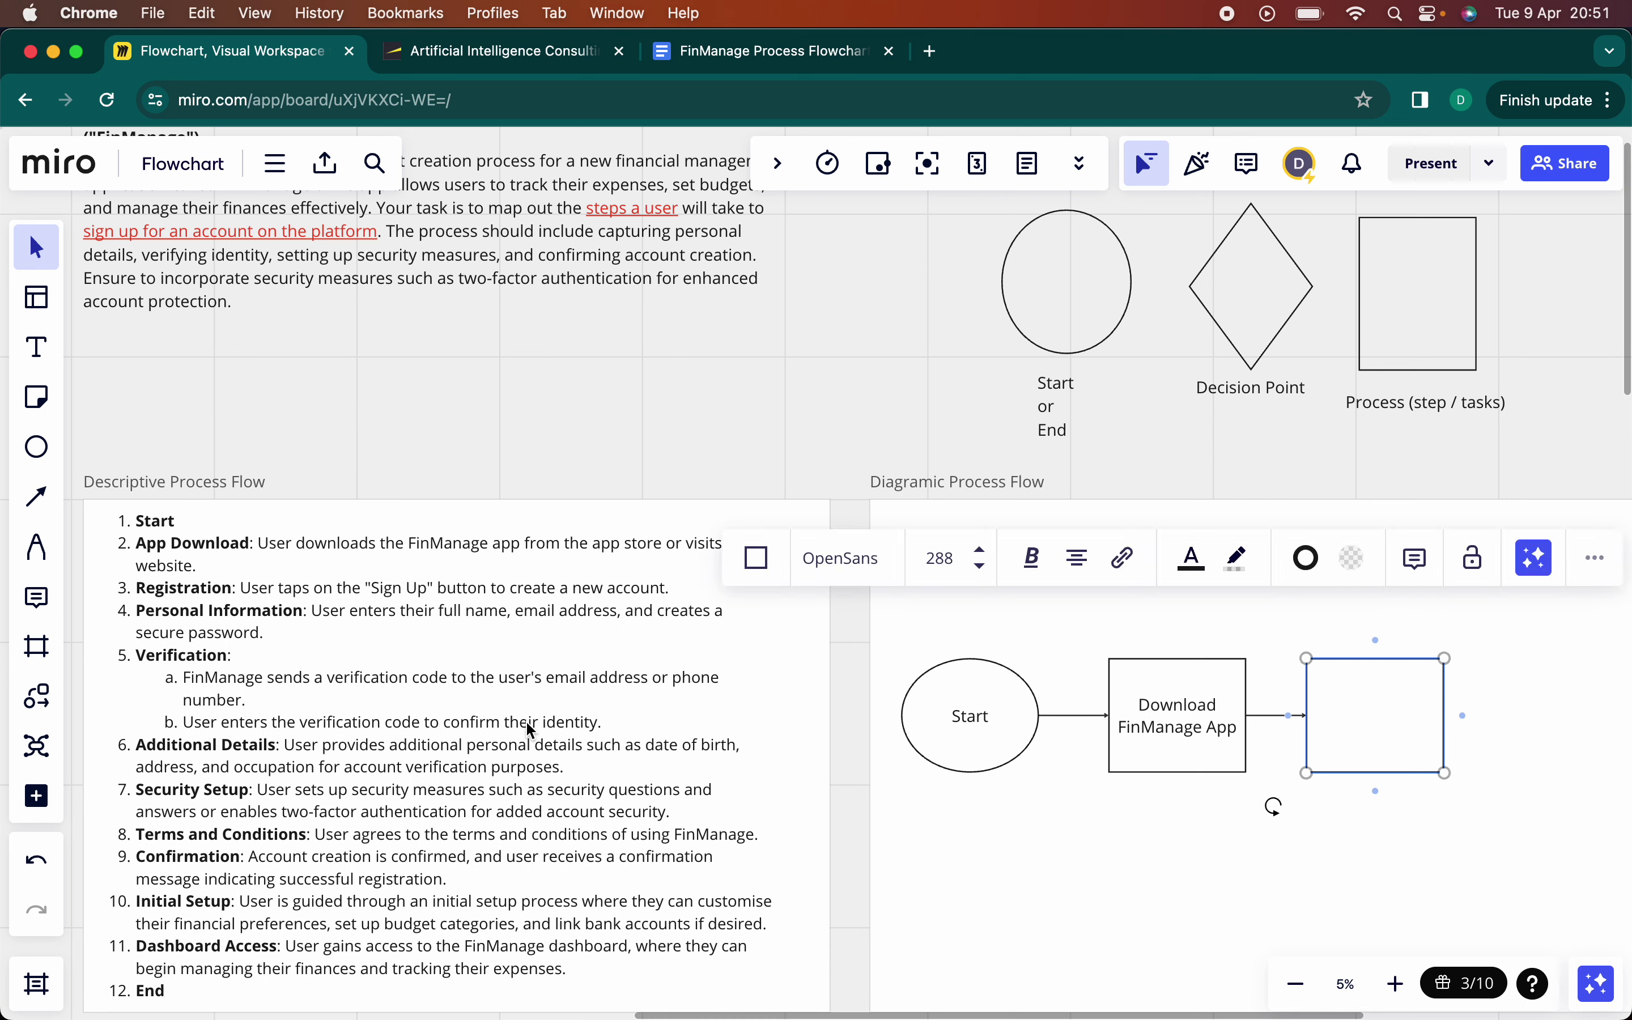
scroll(1443, 719, right, 5)
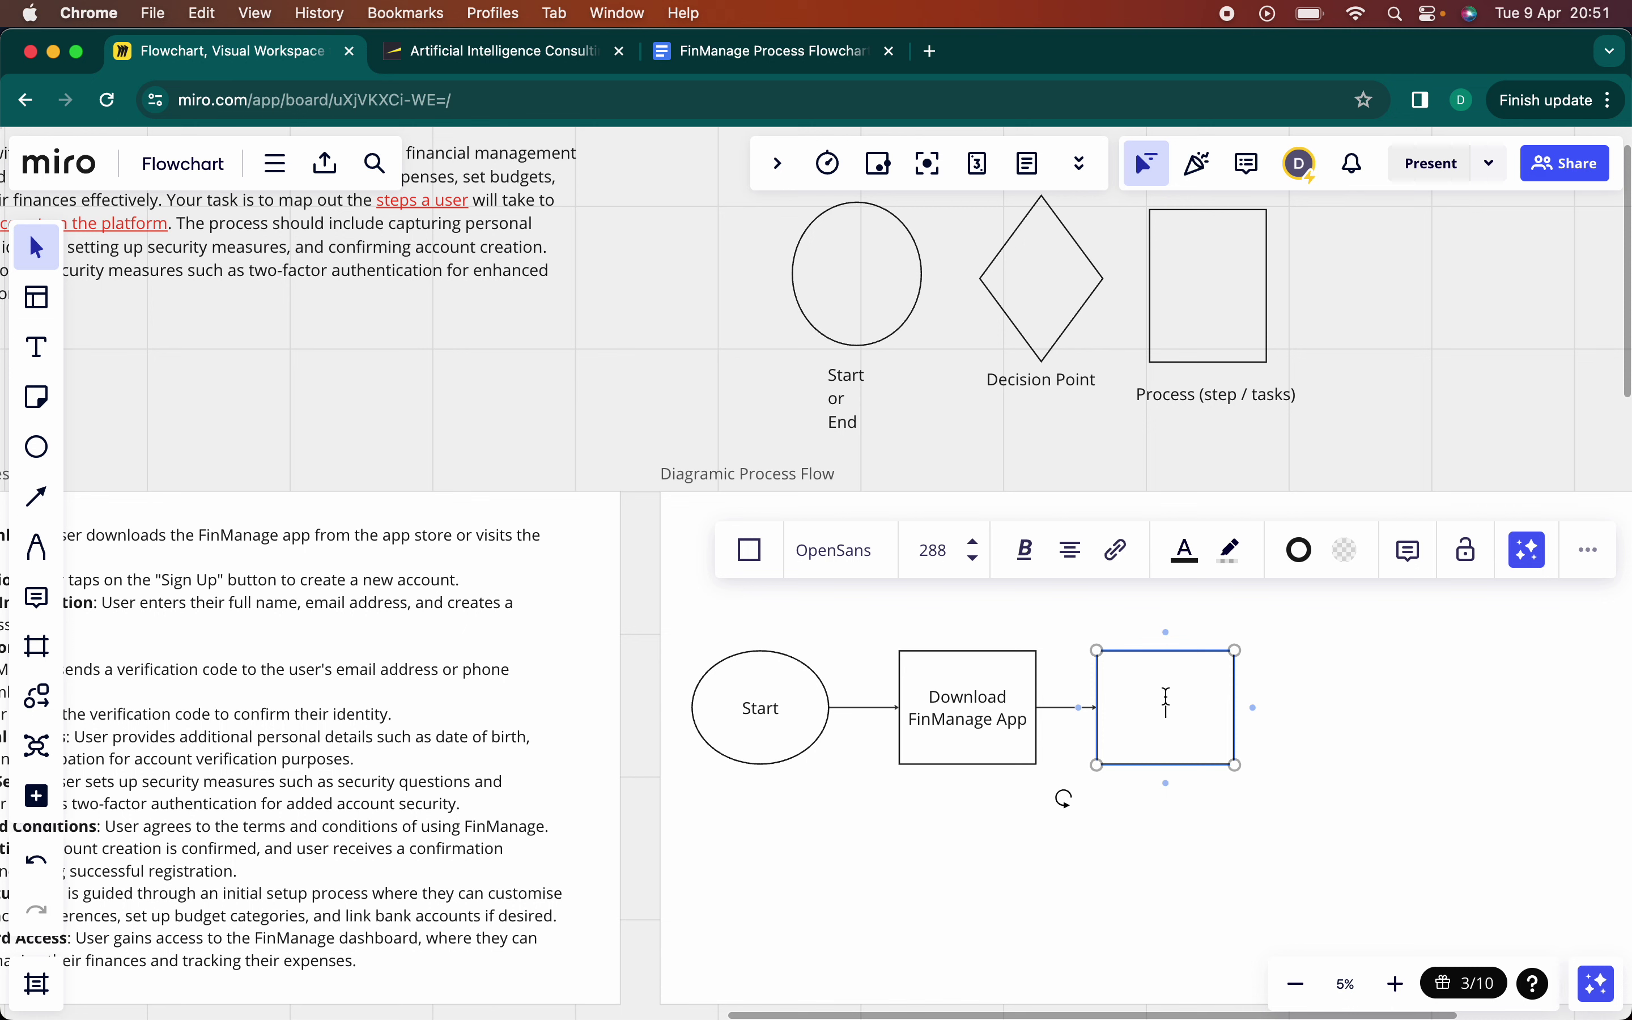
text(User)
key(super+a)
key(BackSpace)
text(Launches the App)
click(1298, 720)
- Add a connected rectangle to the right of the "Launches the App" box and space it evenly with the other boxes
scroll(1297, 719, right, 5)
click(996, 703)
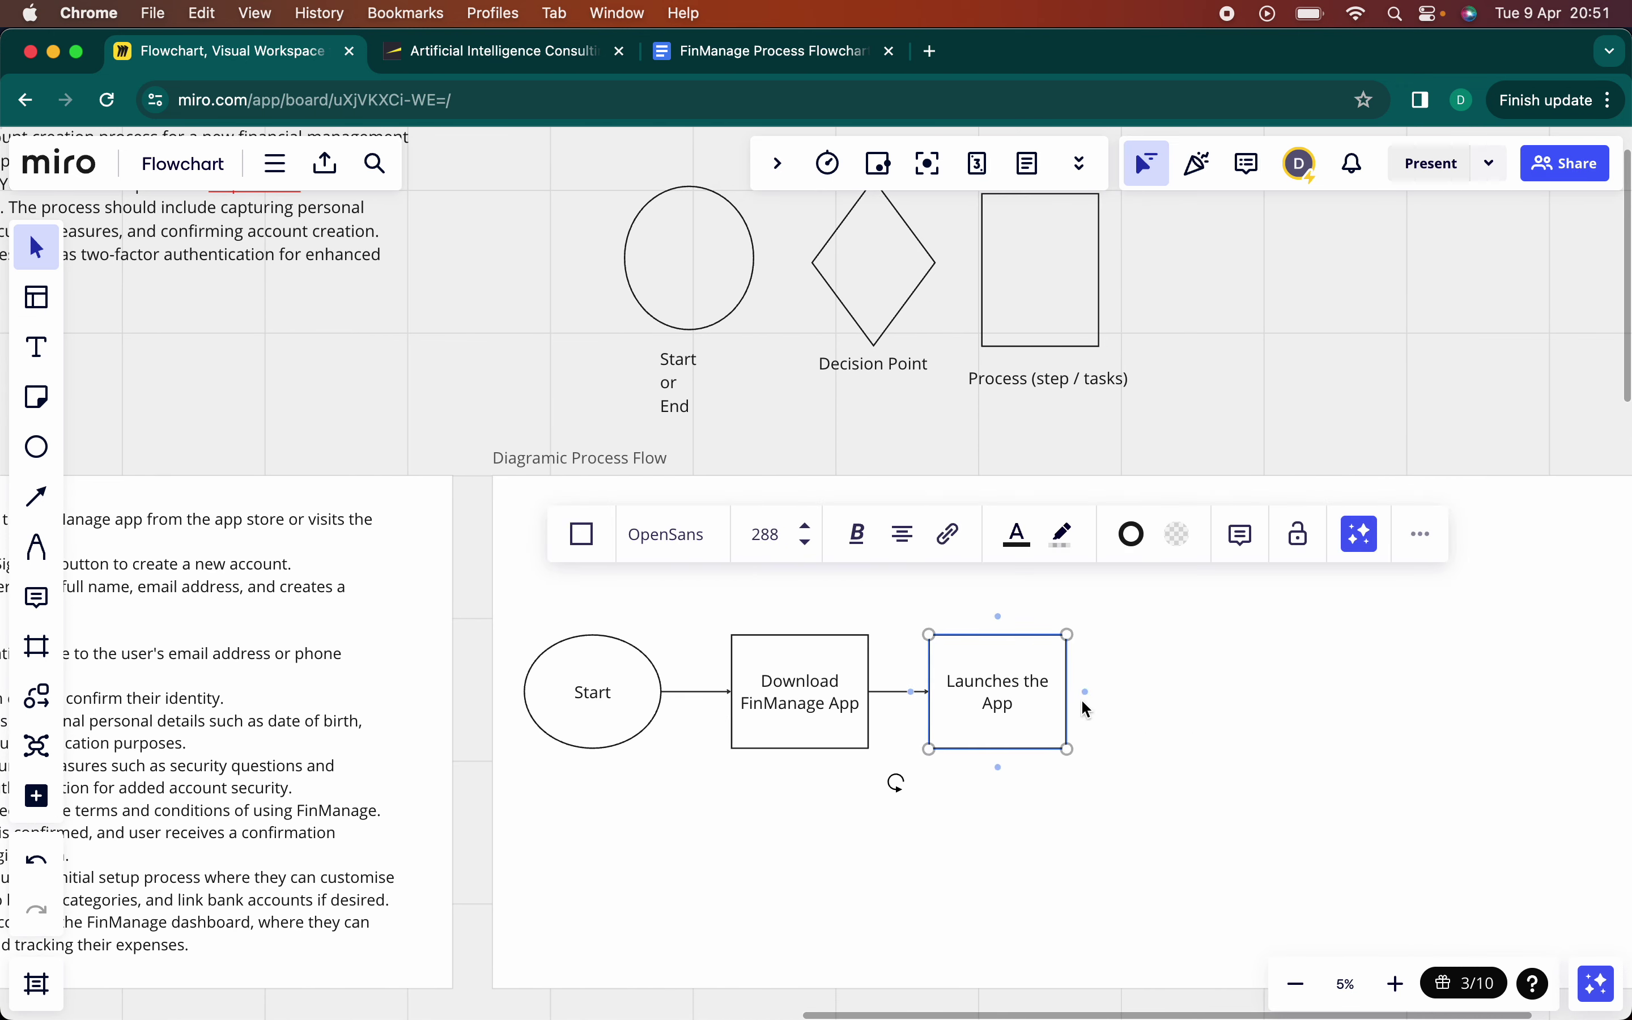
click(1086, 705)
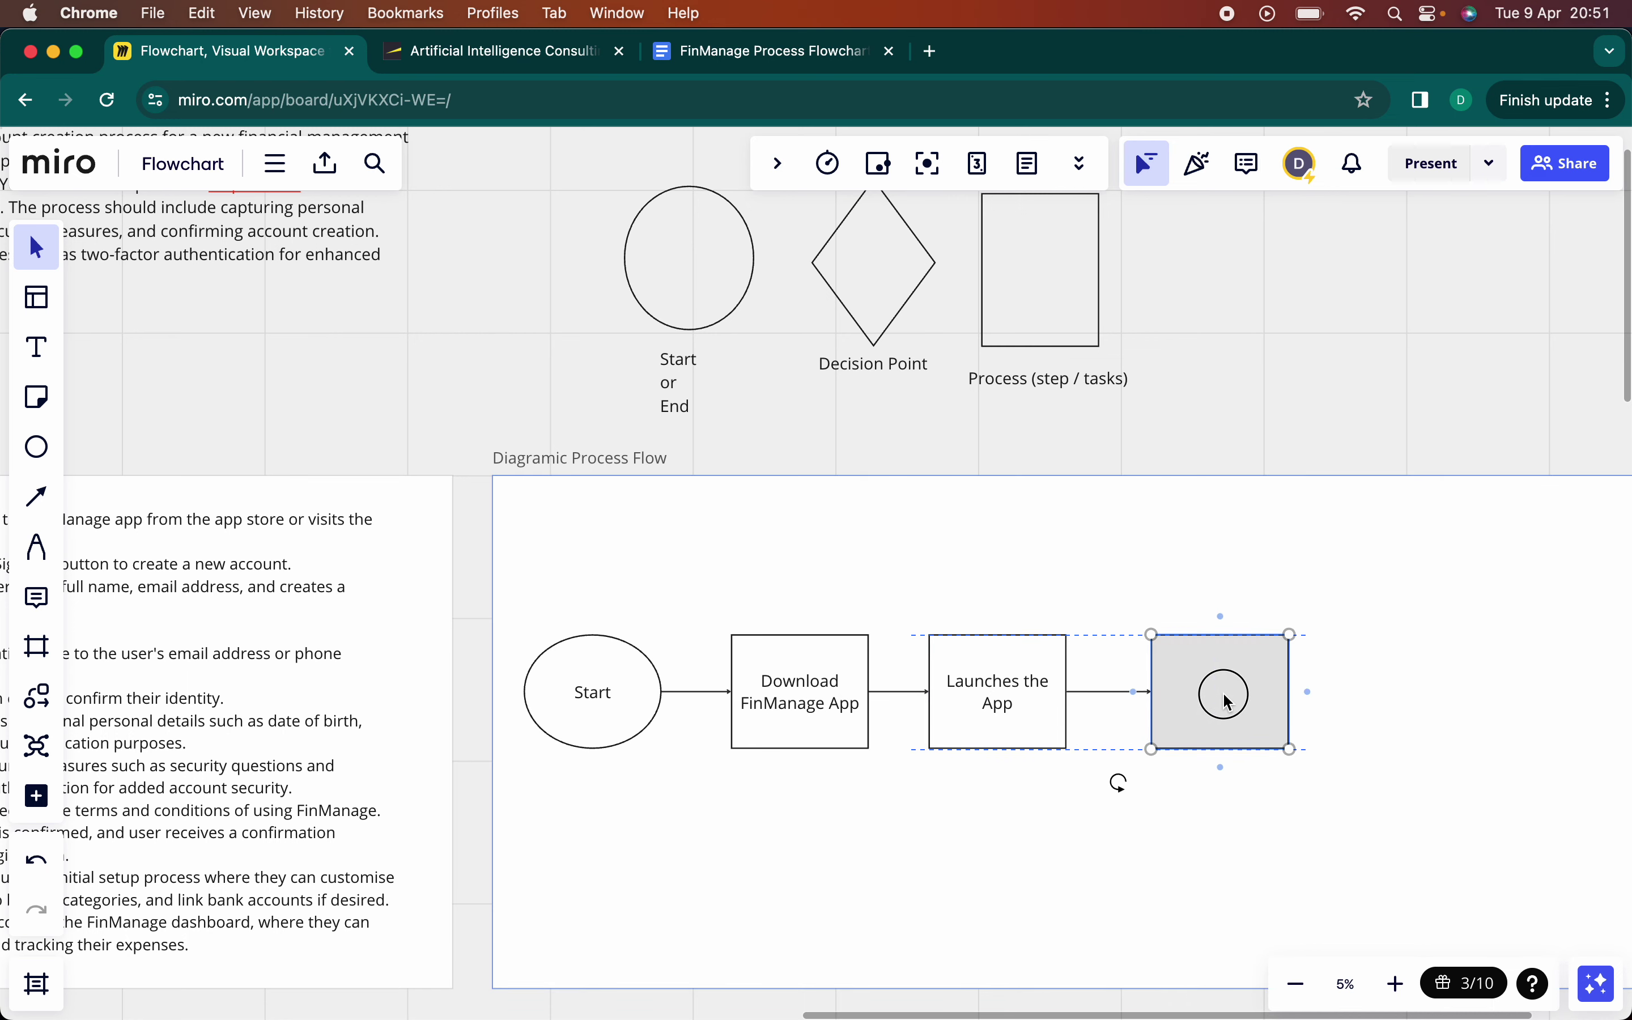
drag(1225, 698, 1204, 702)
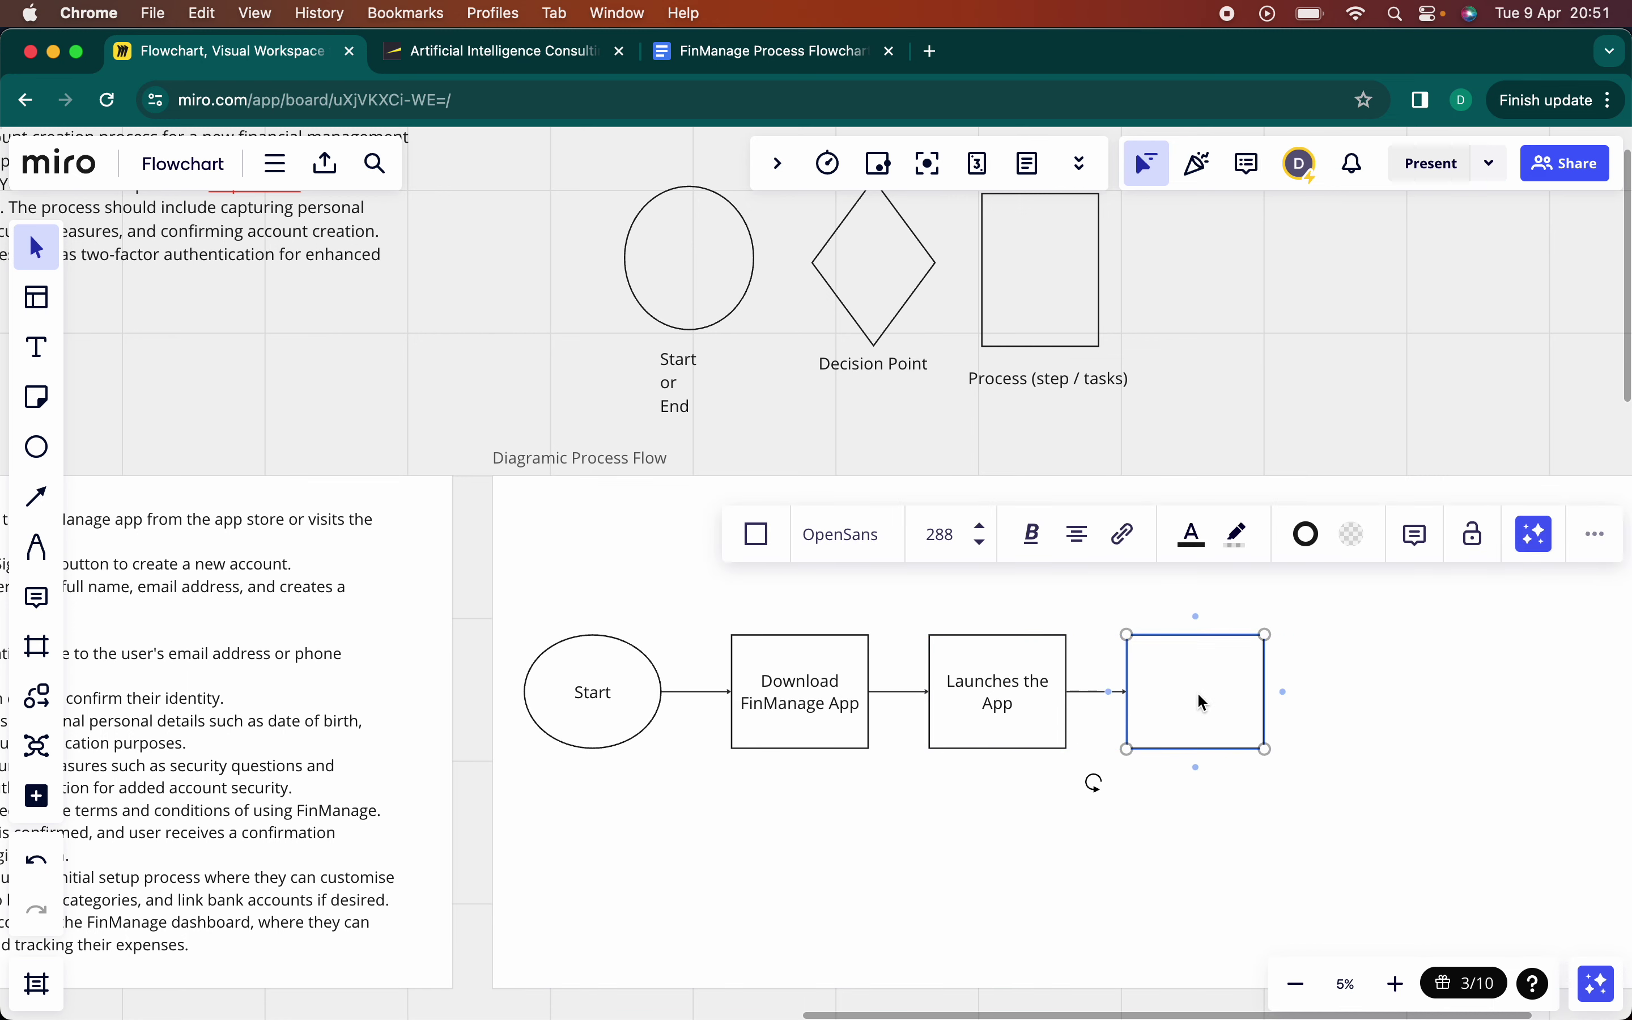
- Label the empty rectangle after "Launches the App" with the text "User lands on the App Home Screen"
scroll(1209, 688, right, 2)
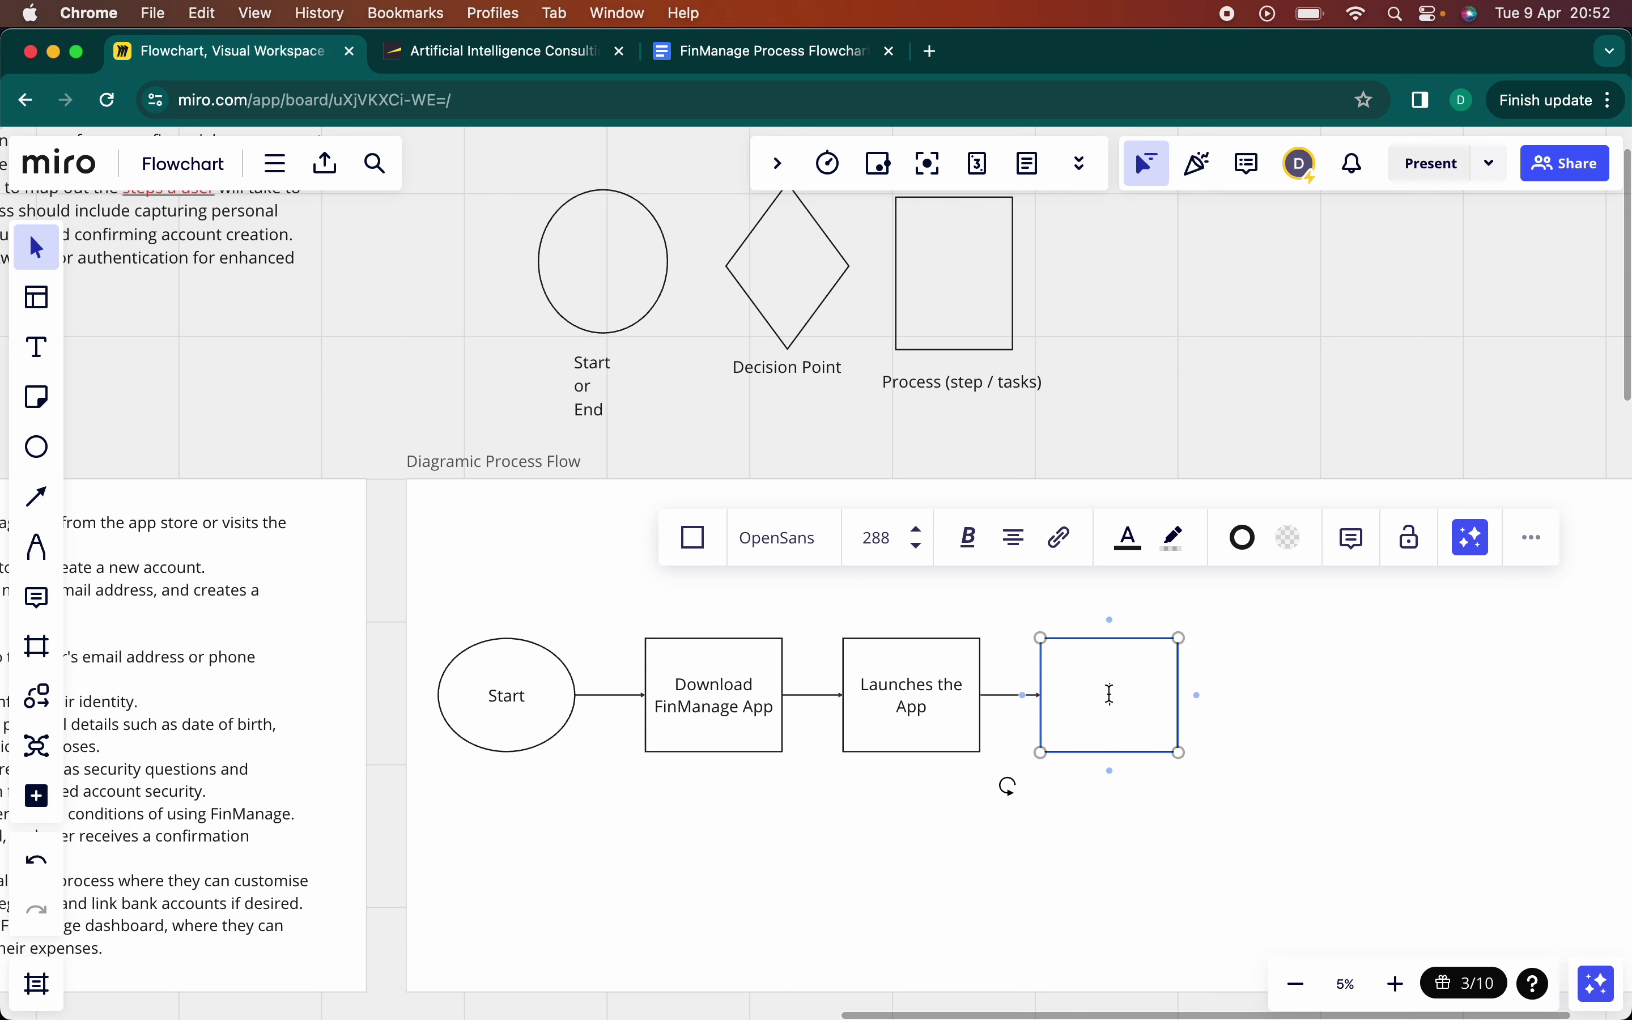
text(User lands on the hom)
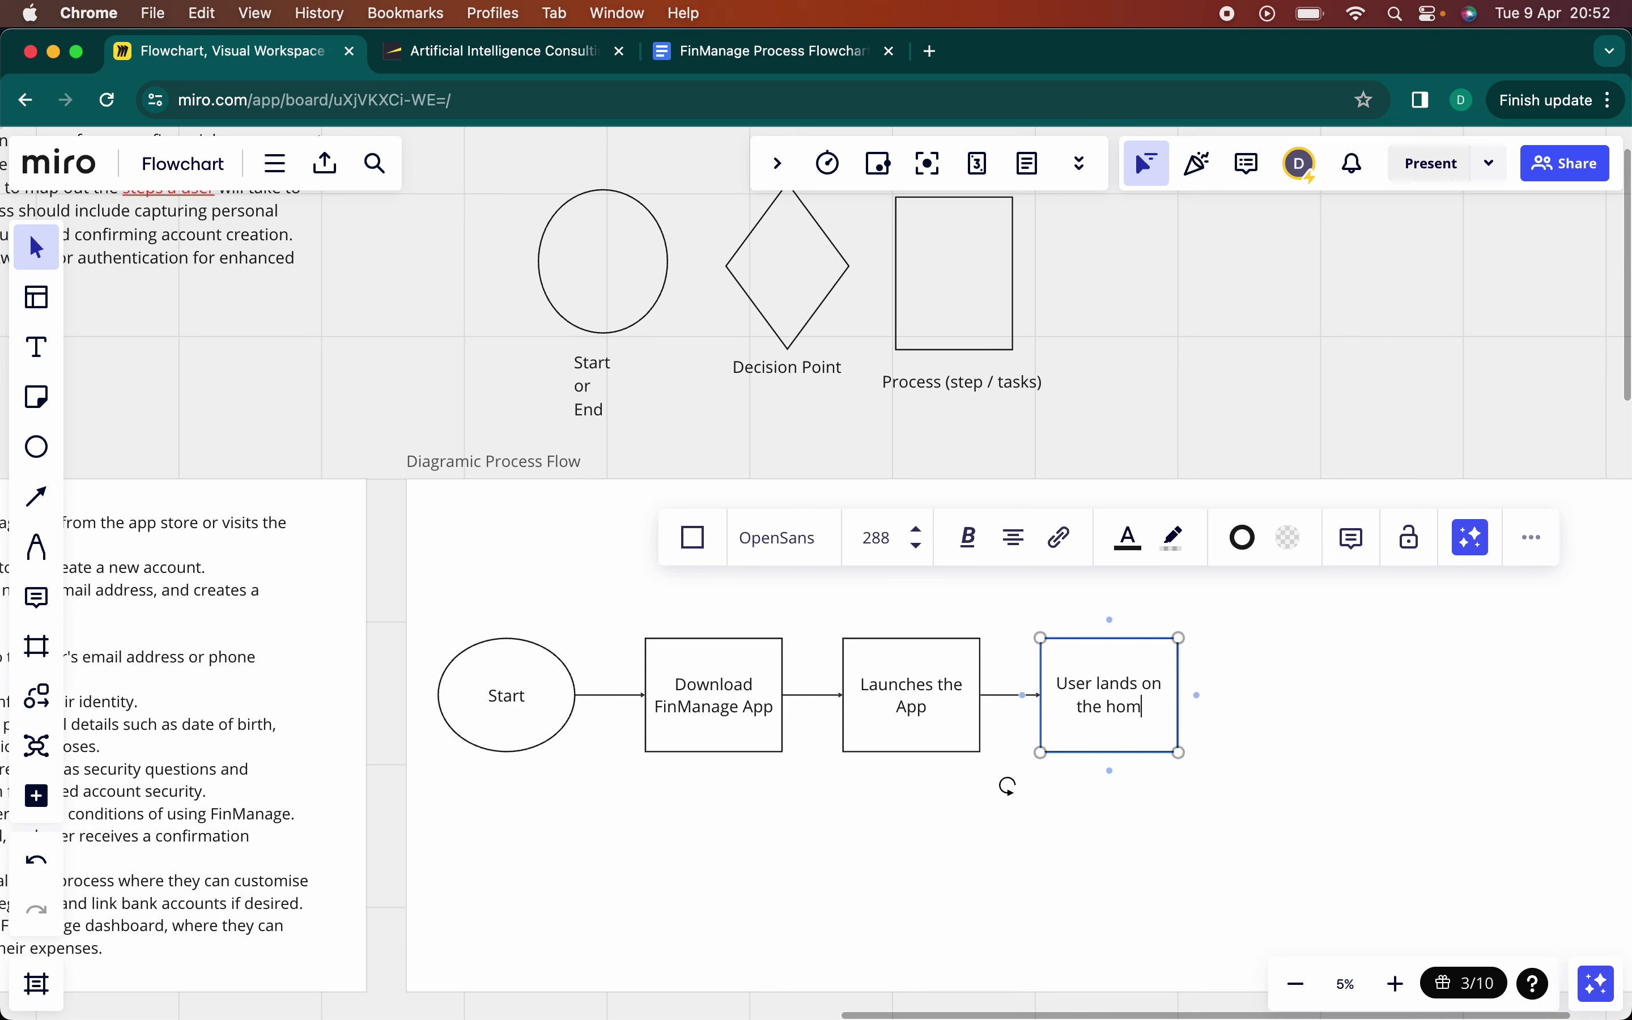
text(e)
key(BackSpace)
key(BackSpace)
key(BackSpace)
key(BackSpace)
text(App Home Pa)
key(BackSpace)
key(BackSpace)
text(Screen)
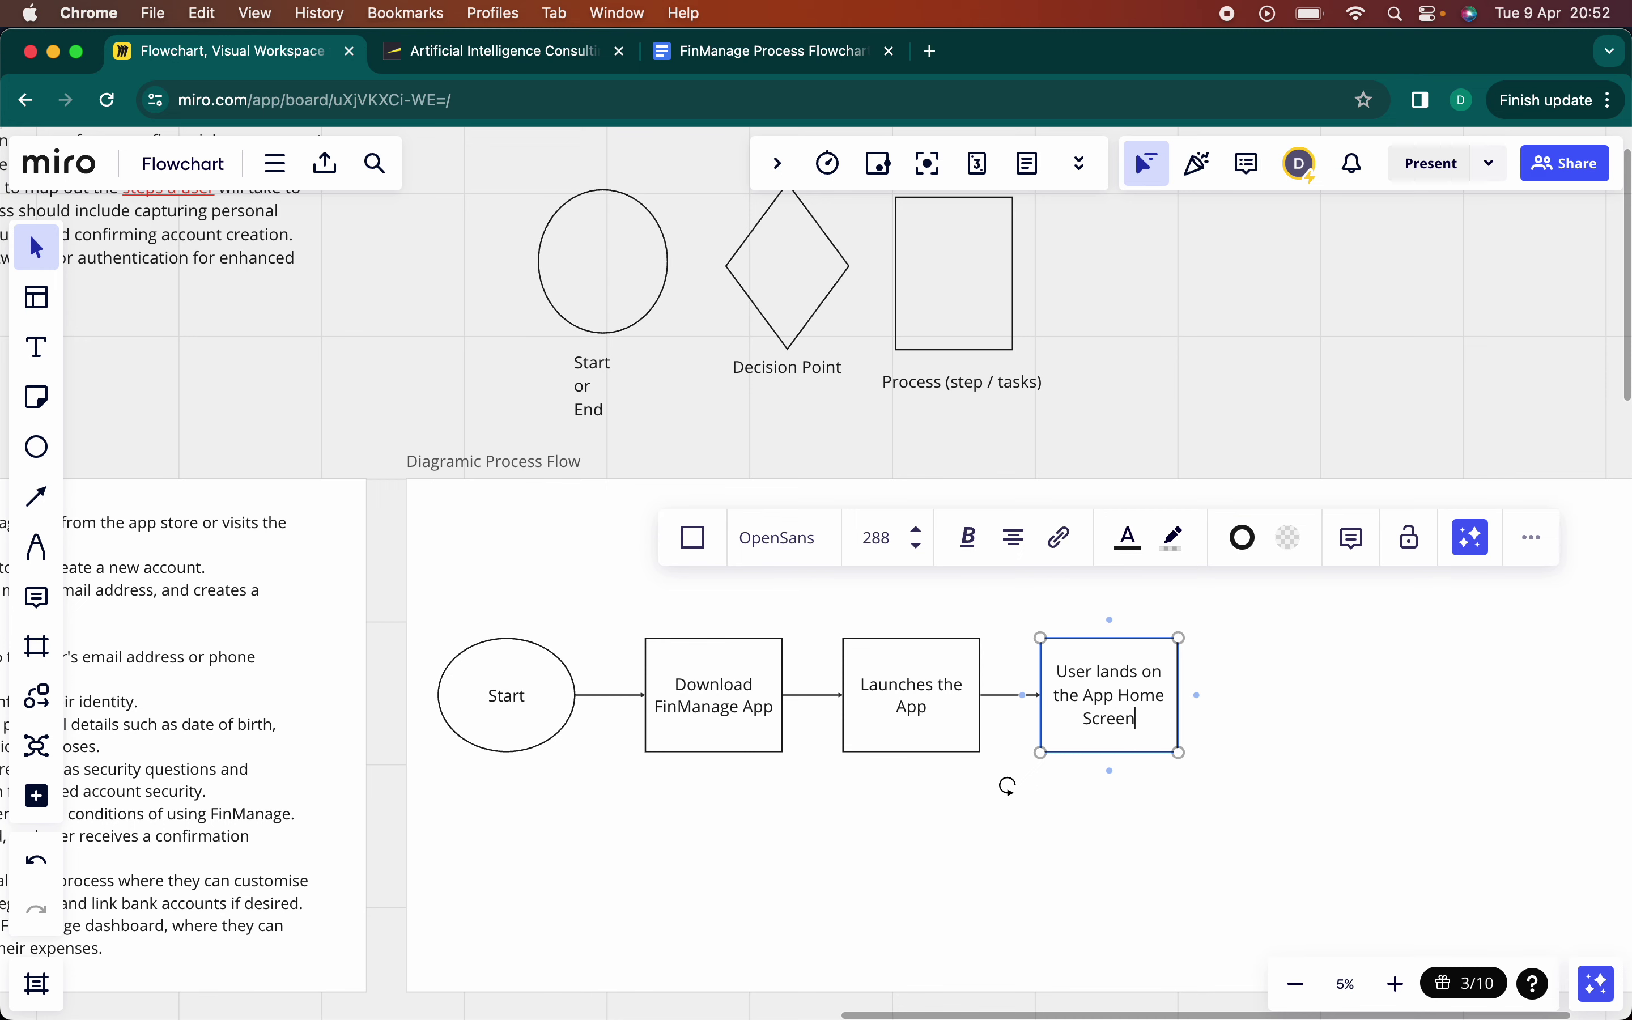
click(1290, 719)
- Add a connected rectangle to the right of the App Home Screen box and label it "User Clicks on Sign Up"
scroll(1290, 719, right, 5)
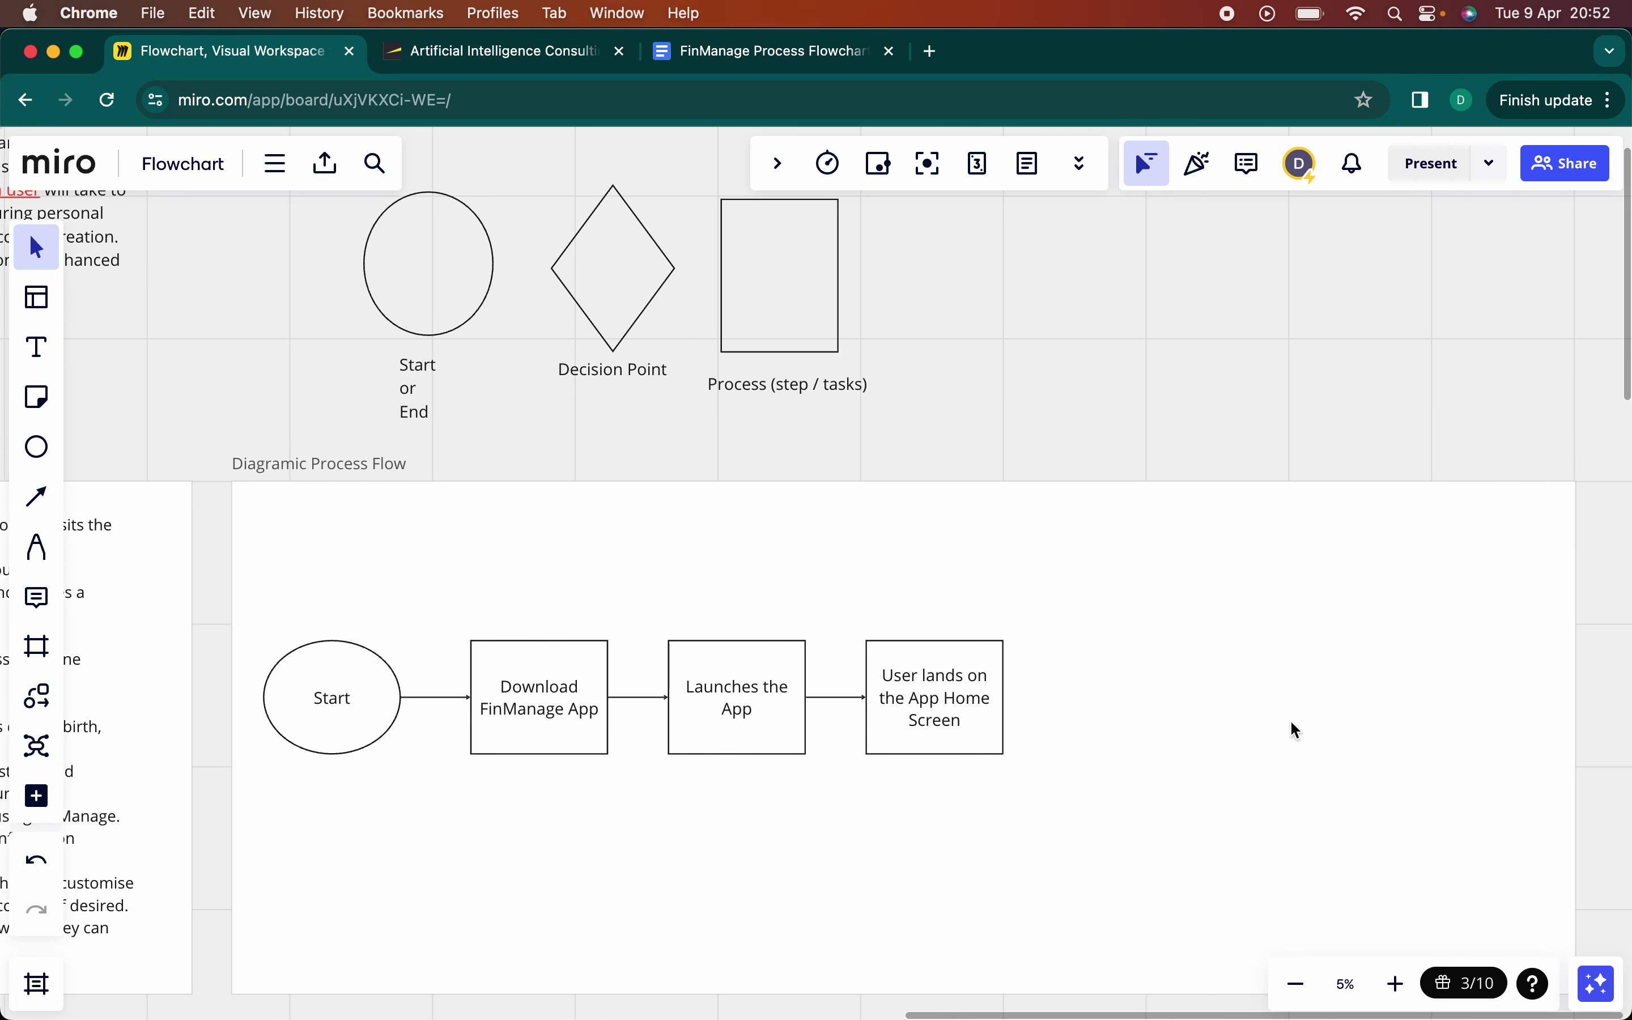
click(926, 700)
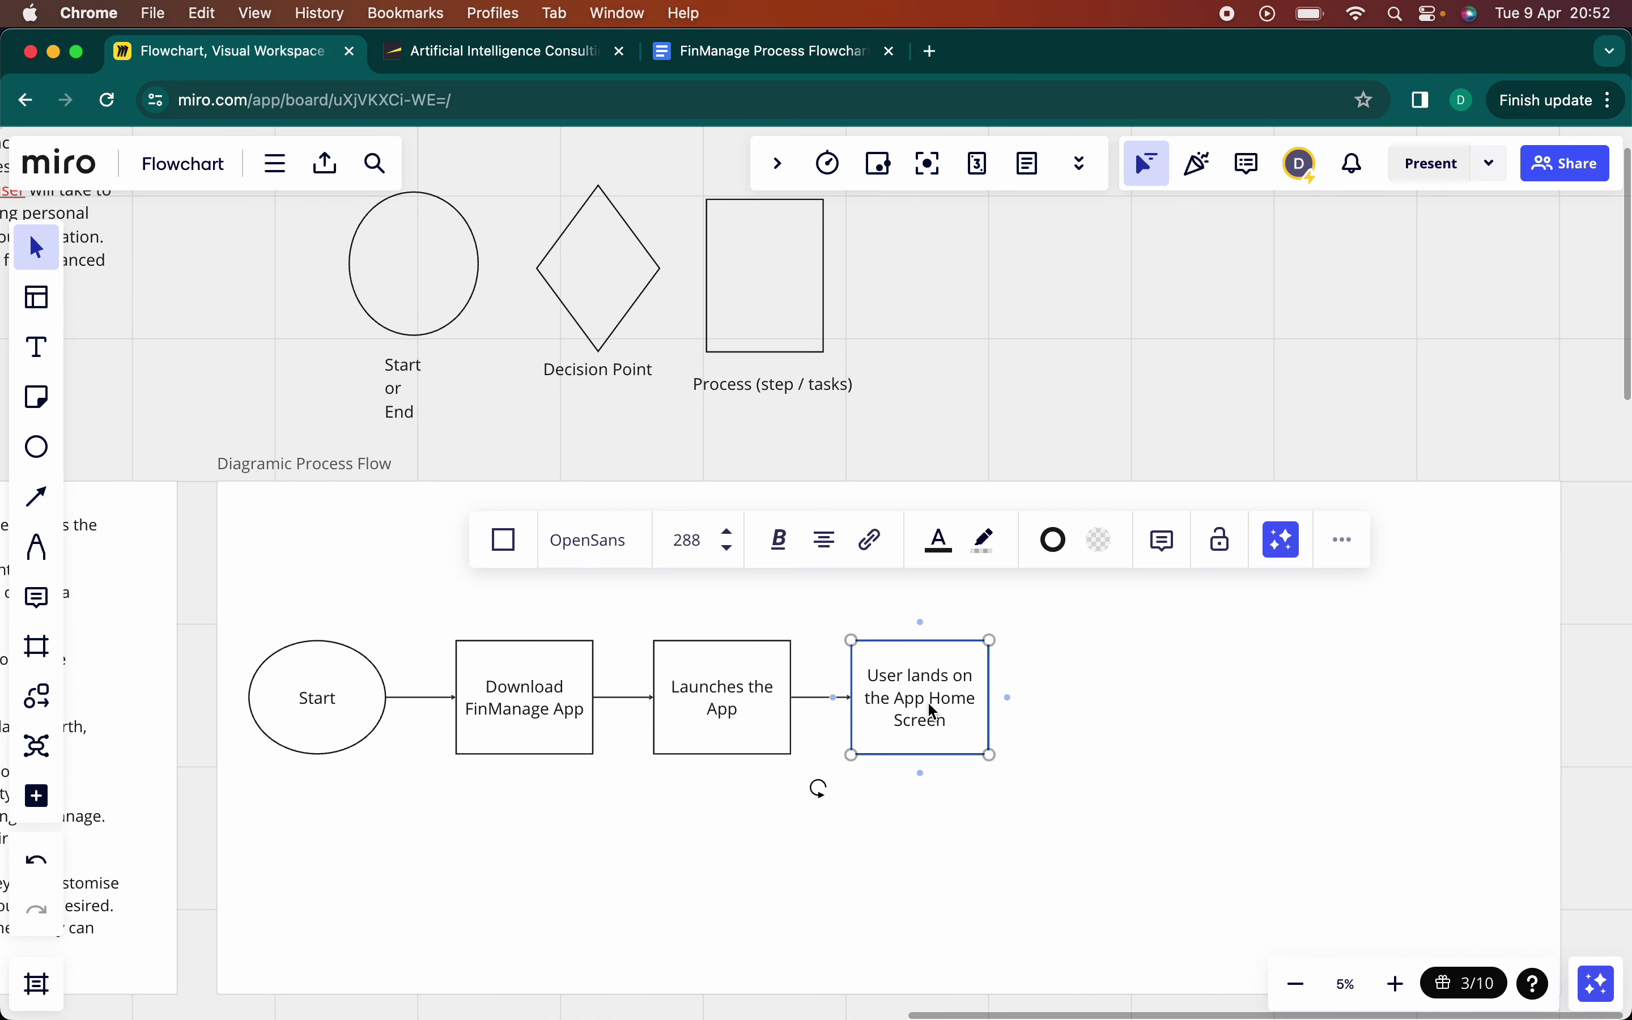
click(1011, 698)
drag(1056, 705, 1108, 704)
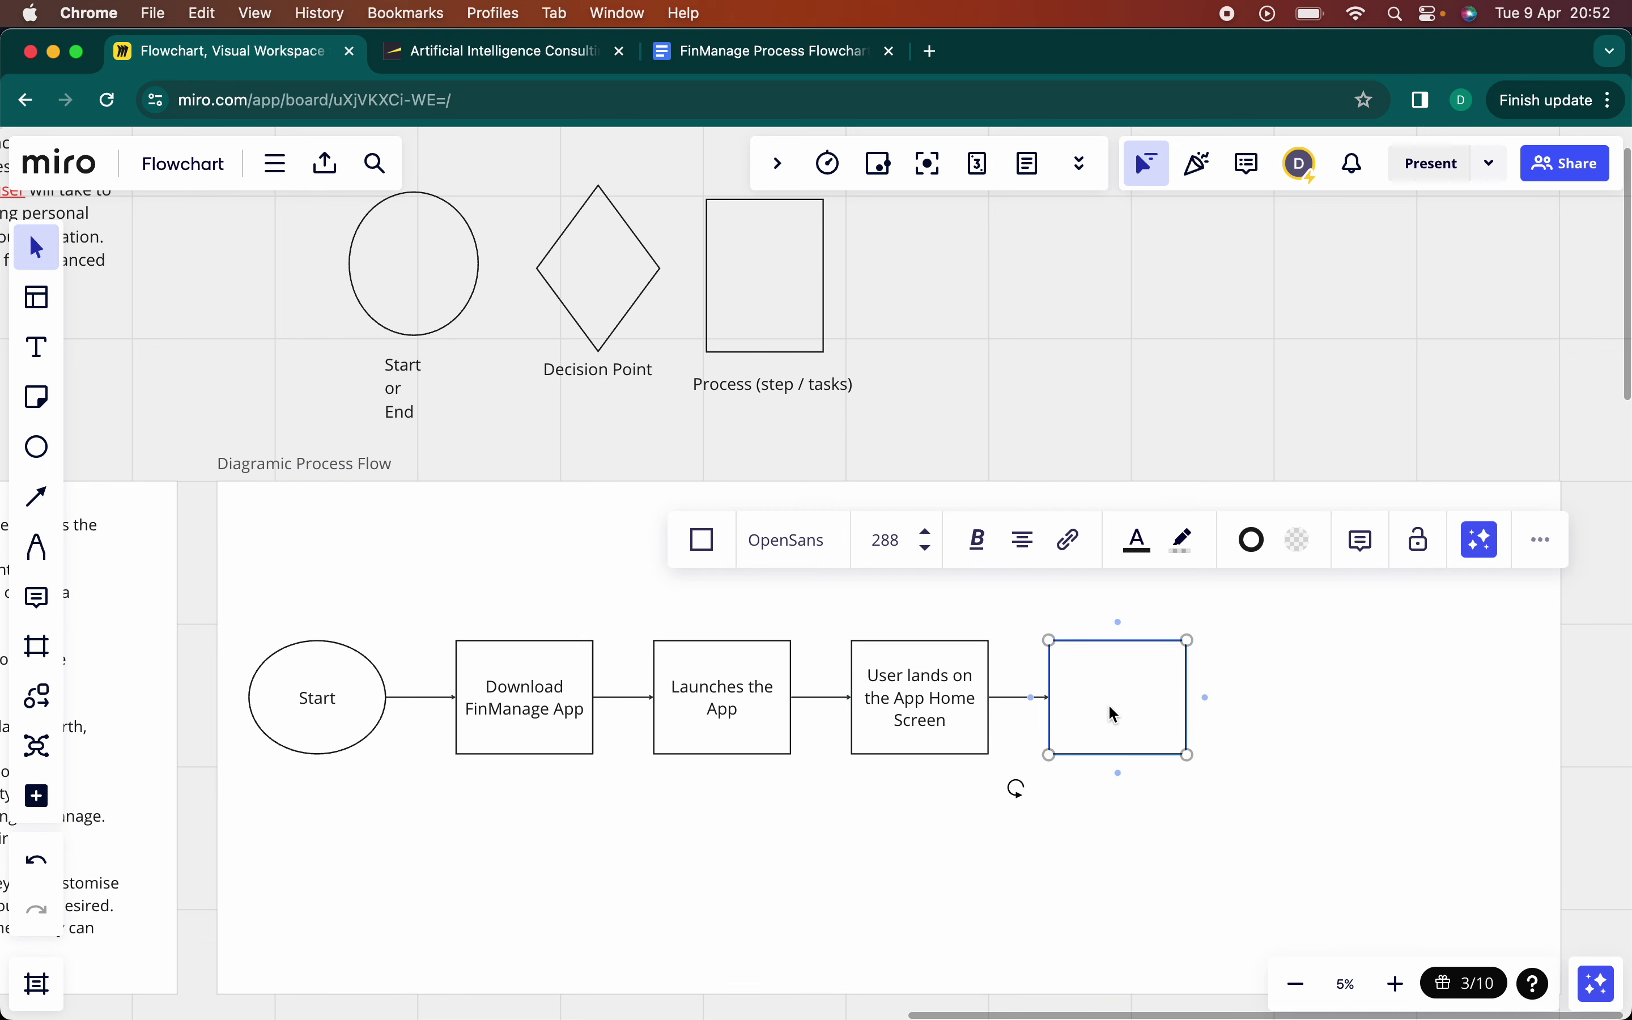
double_click(1113, 702)
text(User Clicks on Sign Up)
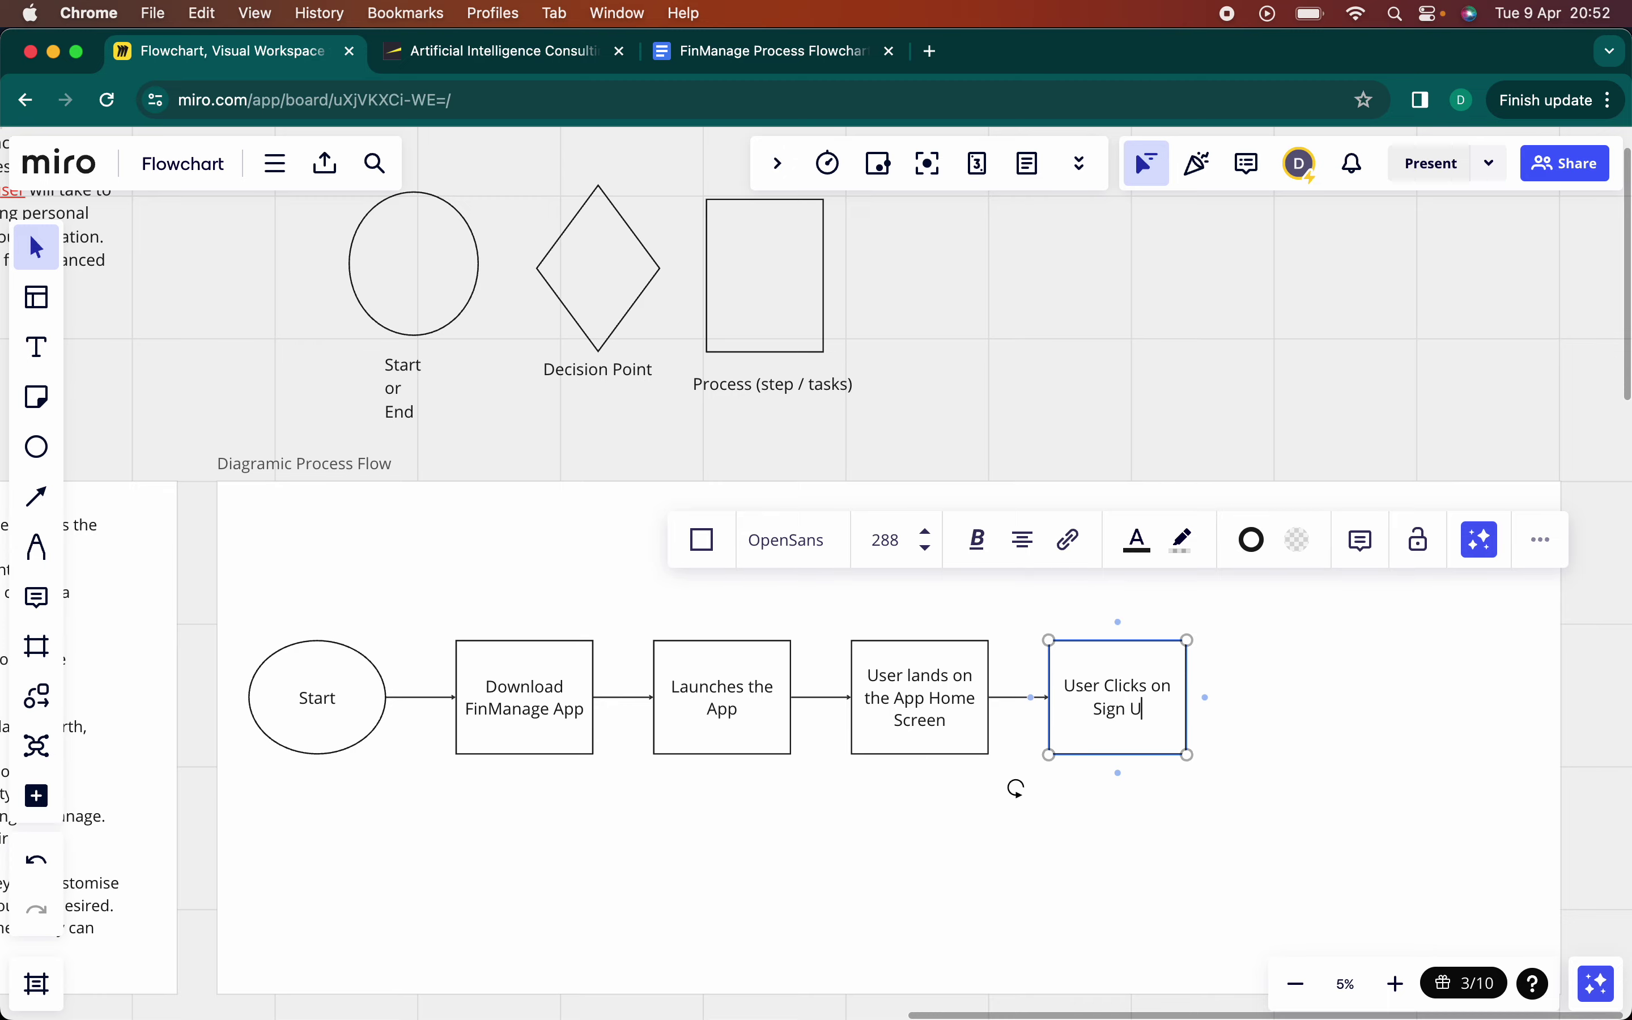
click(1170, 810)
- Check the Registration item in the Descriptive Process Flow and delete the "User Clicks on Sign Up" box
scroll(1164, 802, left, 10)
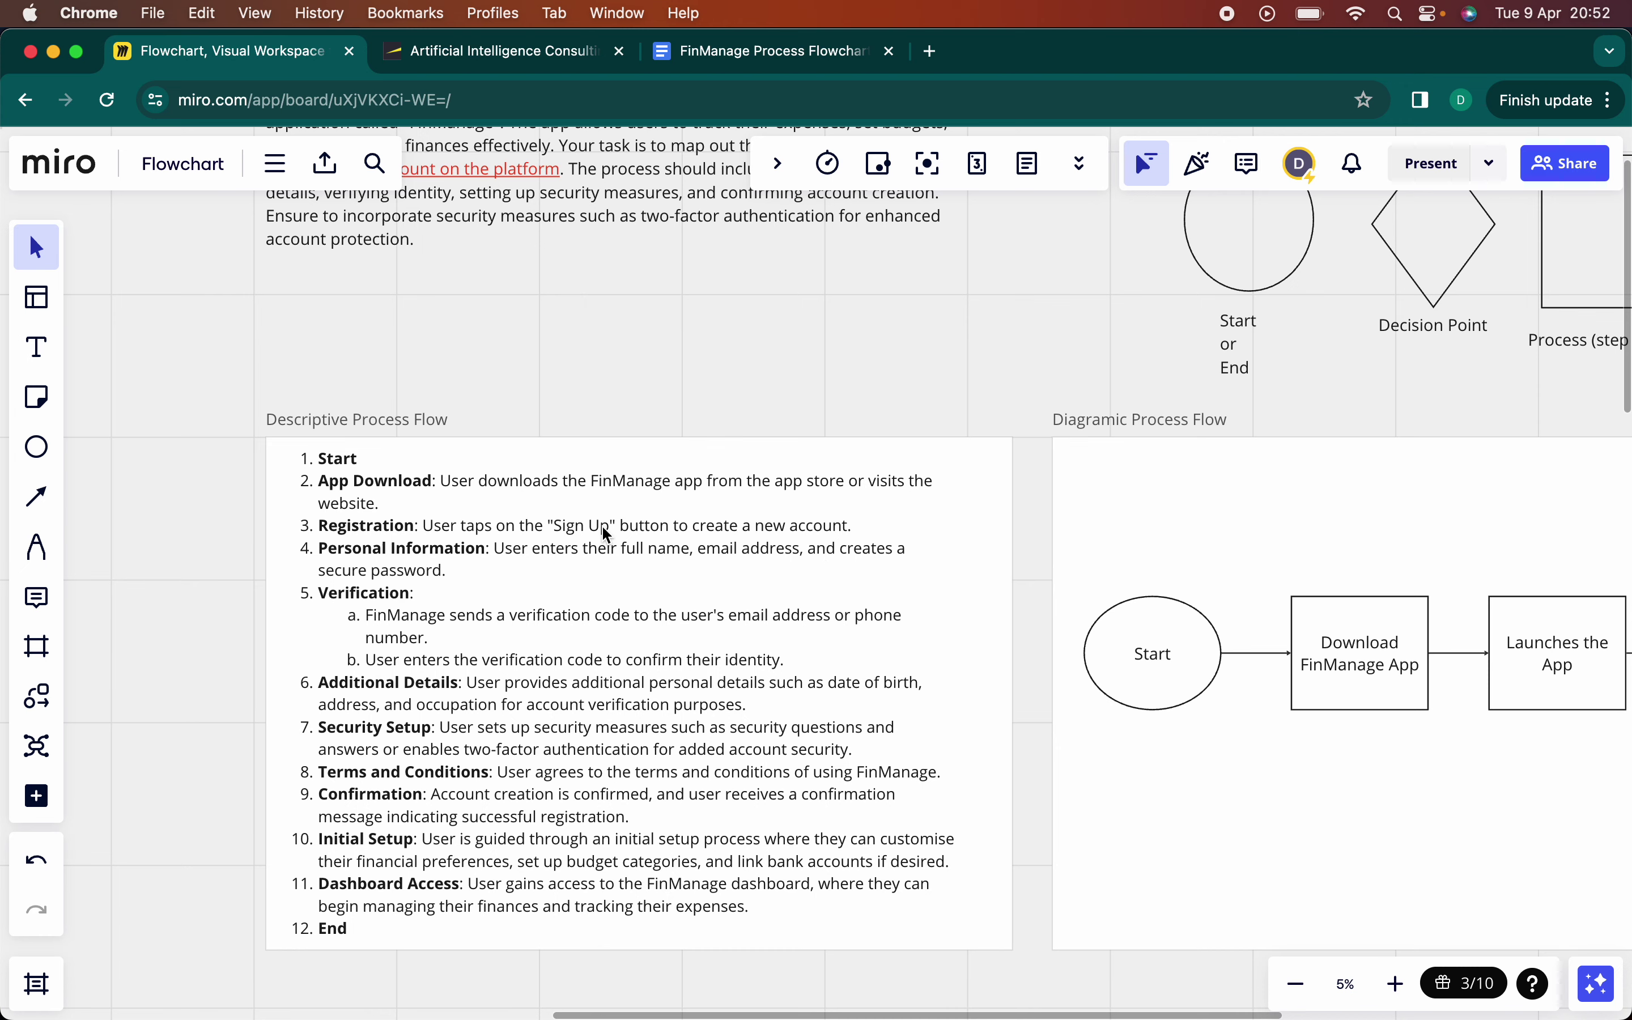
scroll(1233, 786, right, 15)
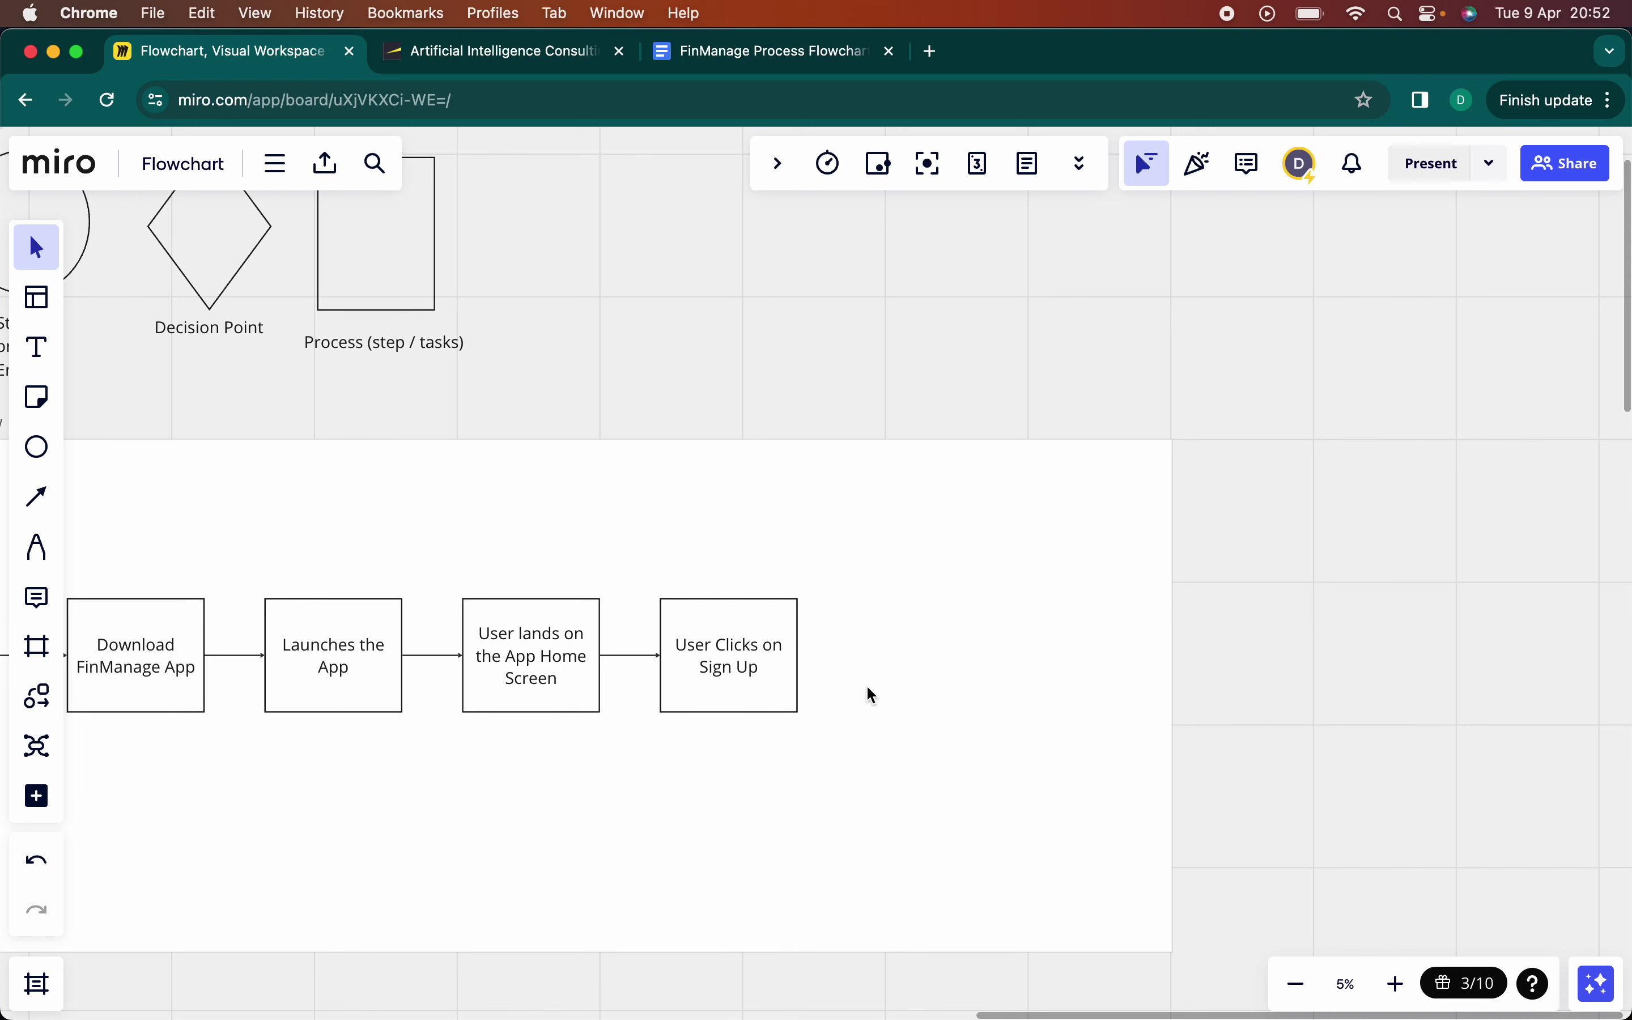
click(760, 667)
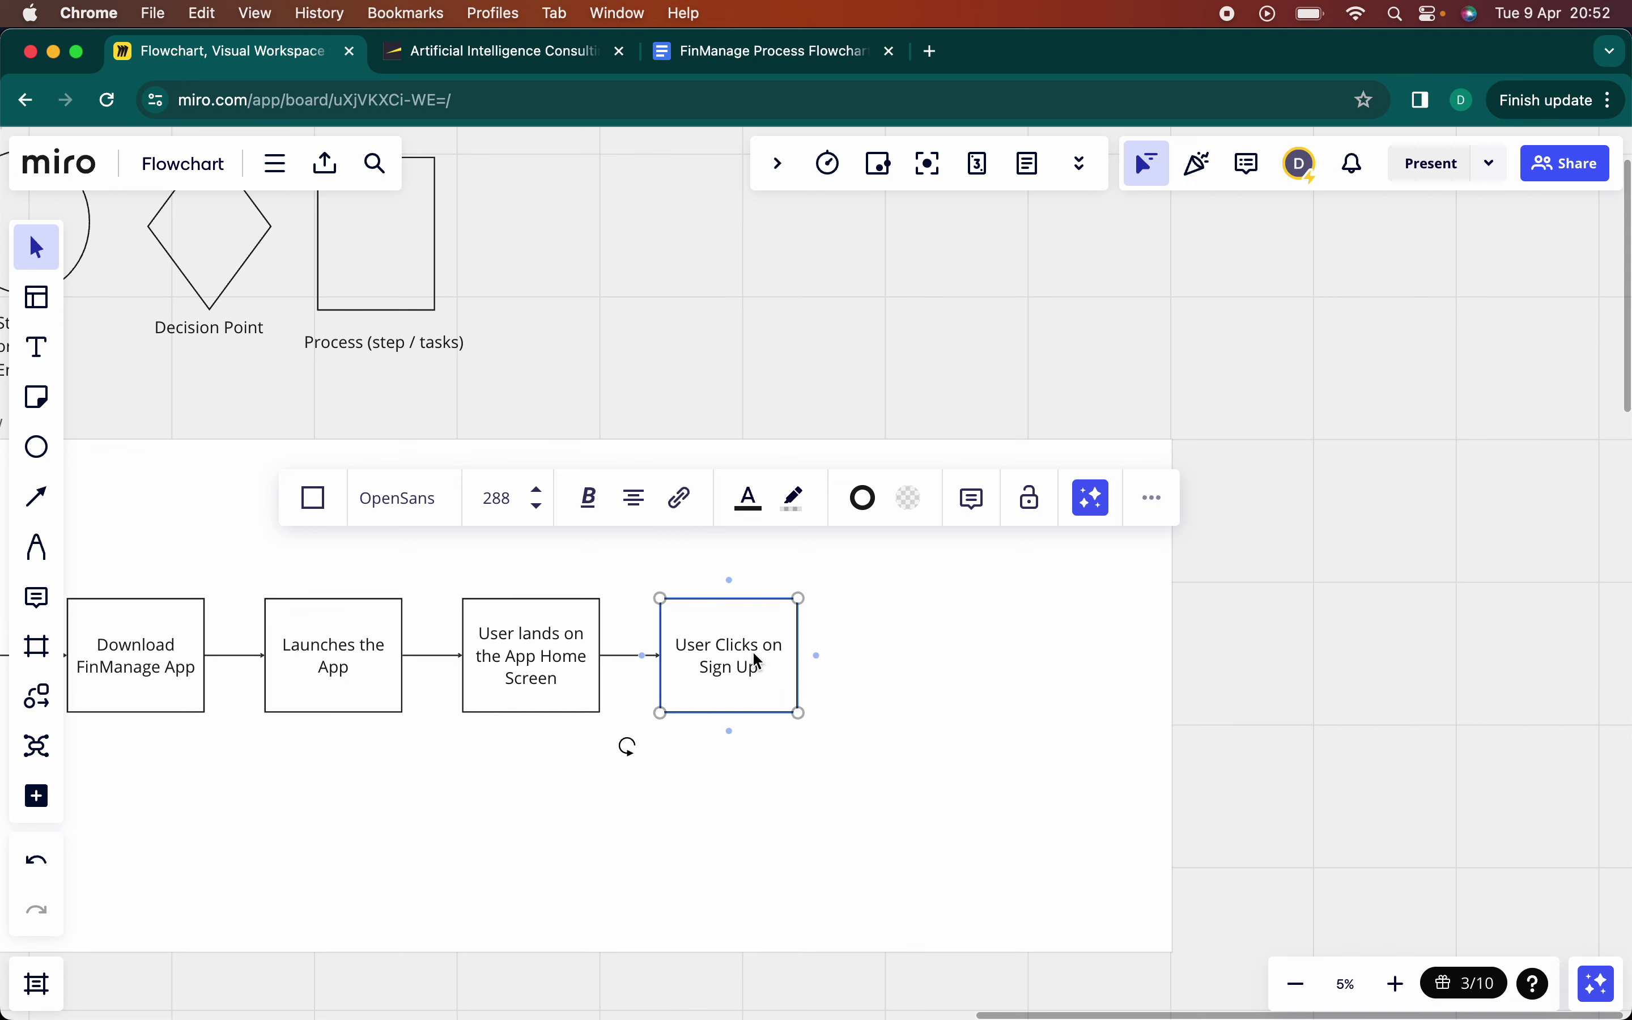
key(BackSpace)
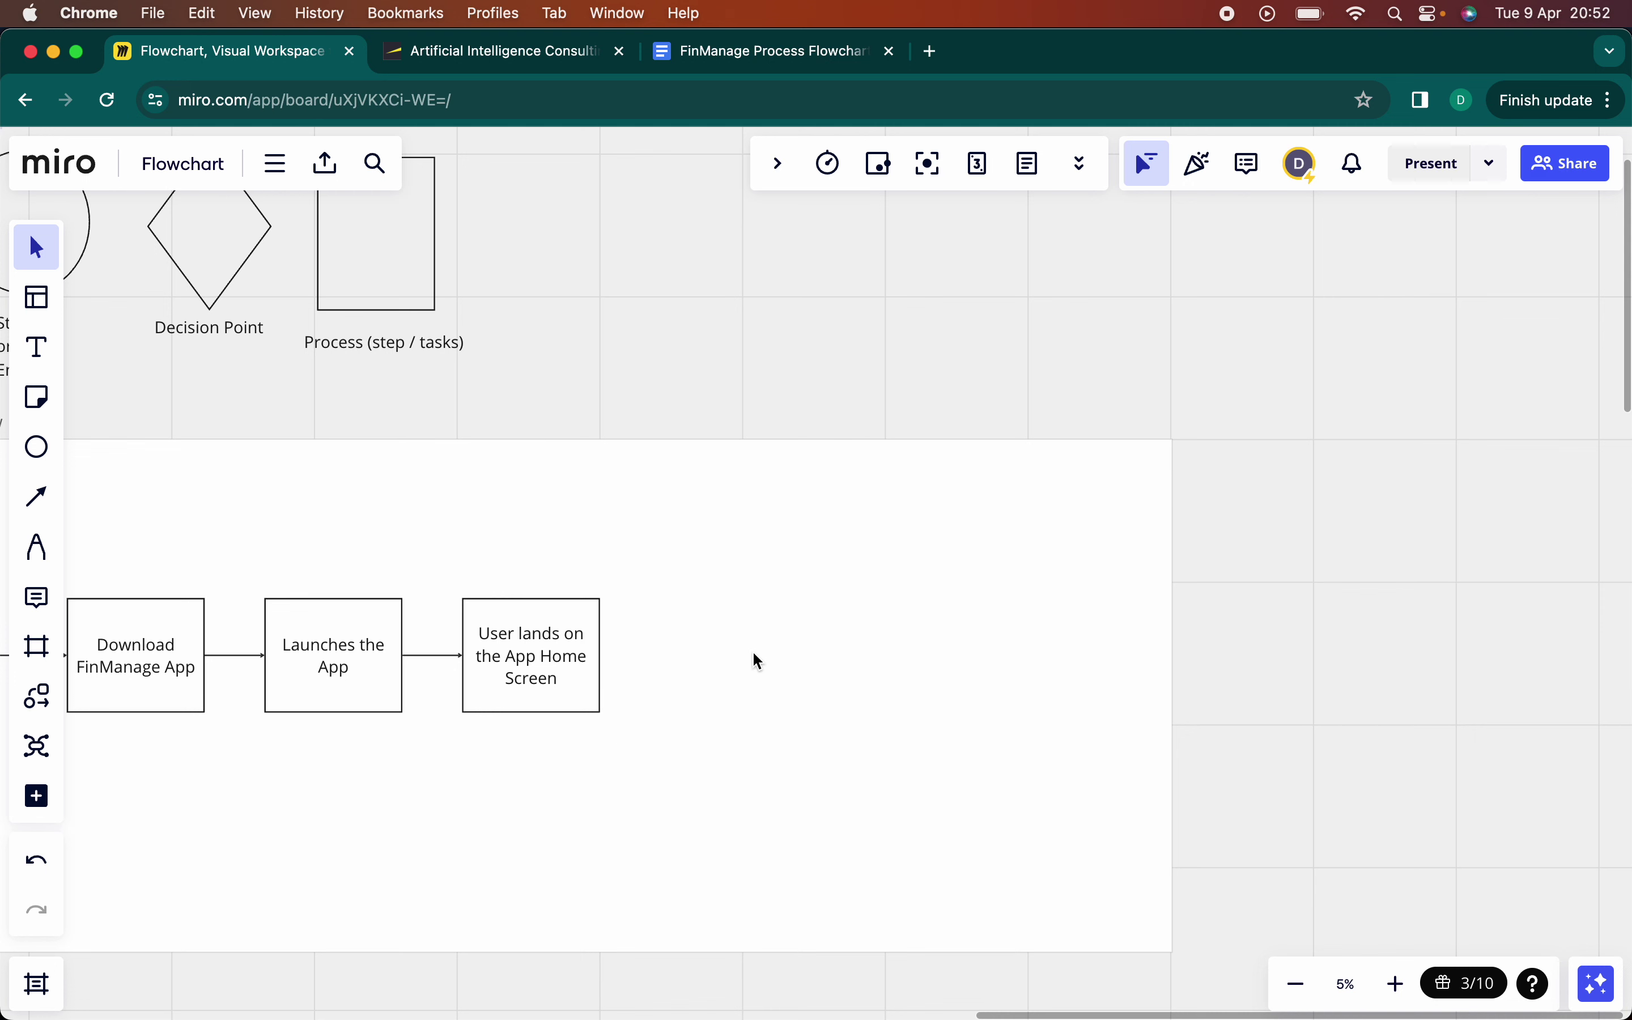
- Add a connected shape to the right of the App Home Screen box, move it away and change it to a diamond
click(547, 664)
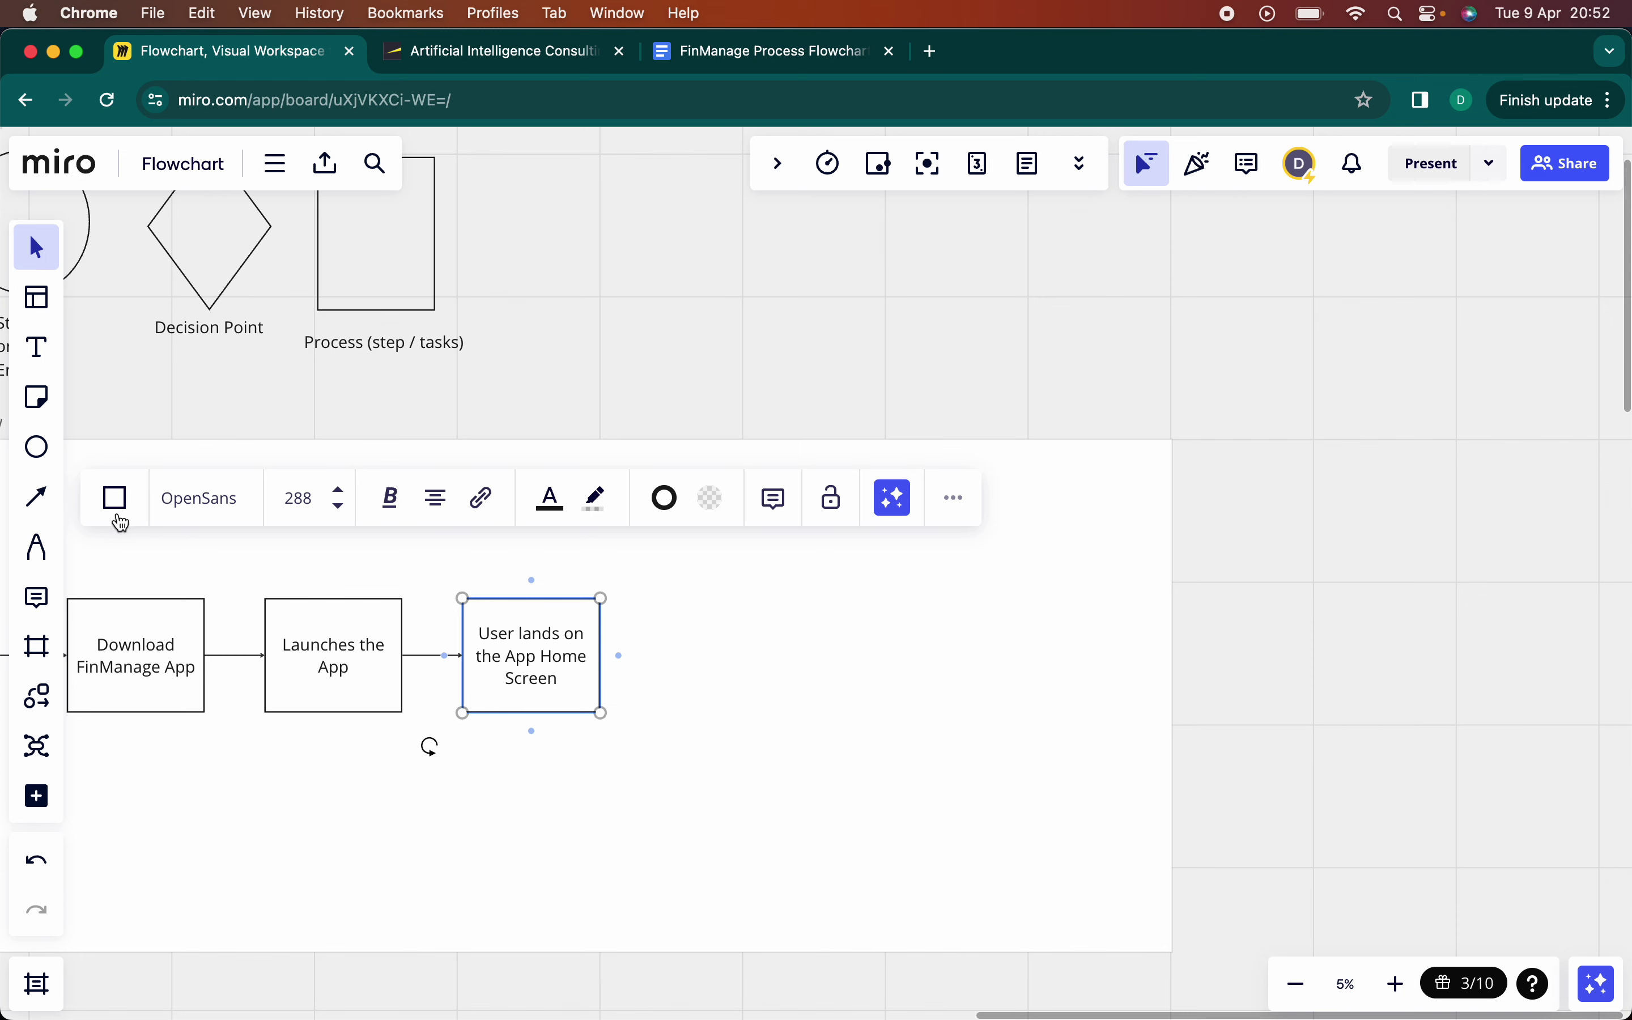
click(620, 656)
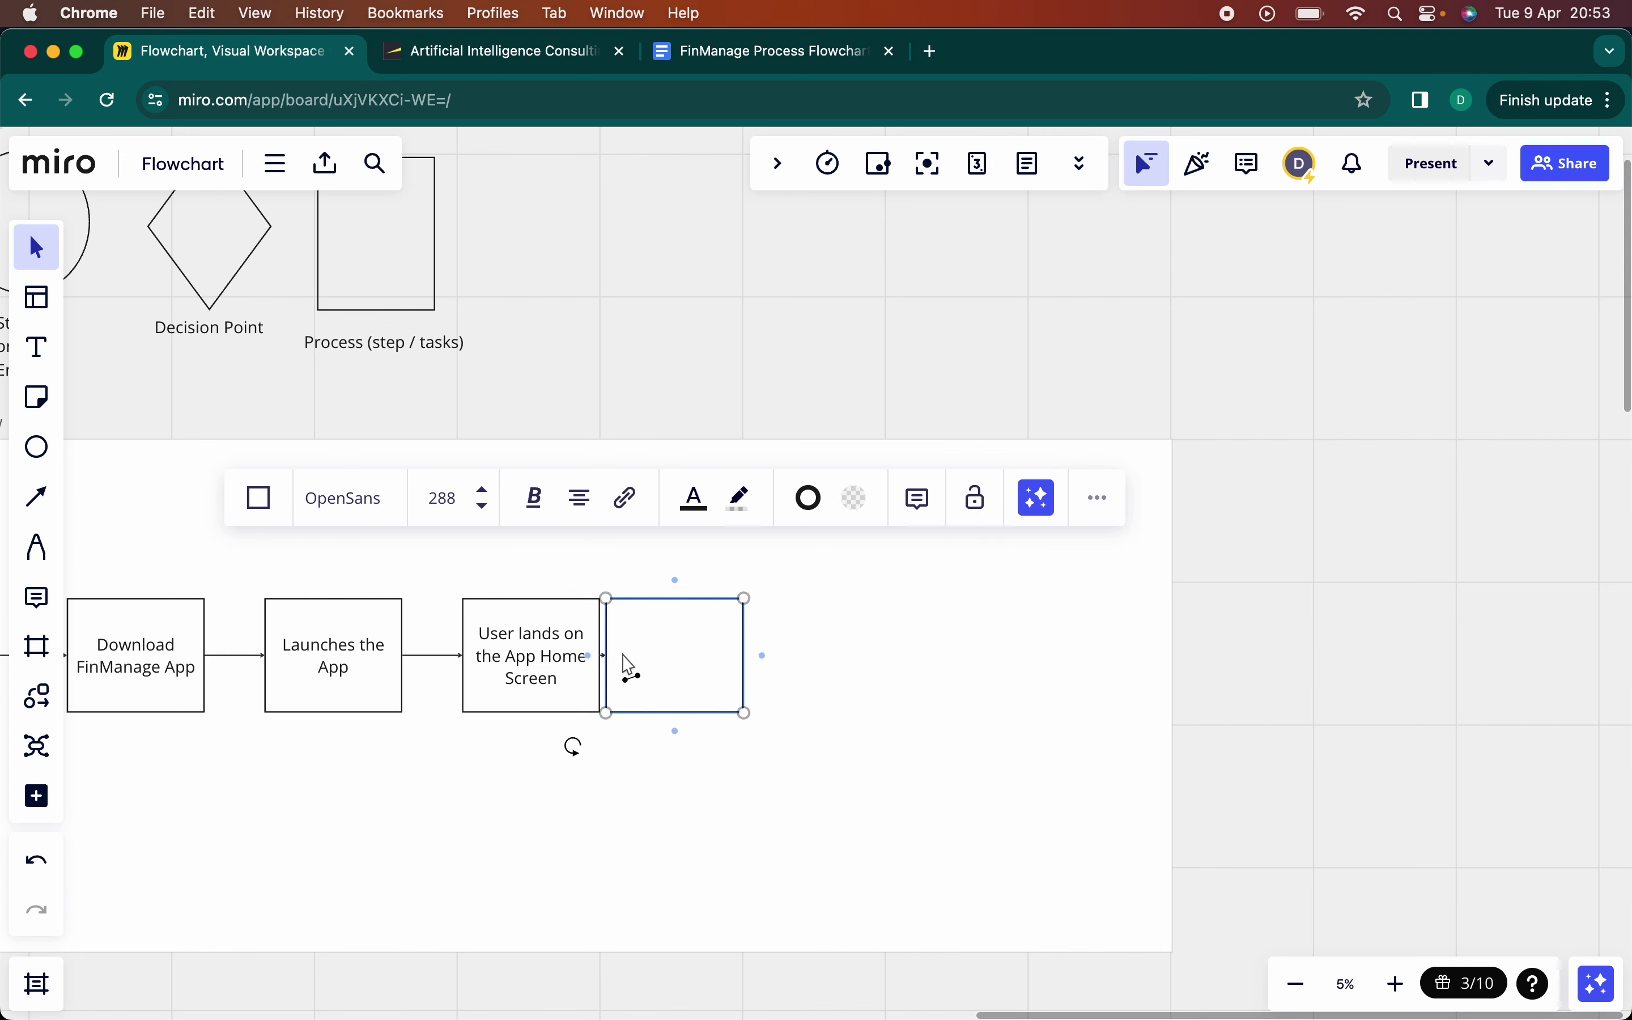
drag(685, 671, 745, 676)
click(294, 502)
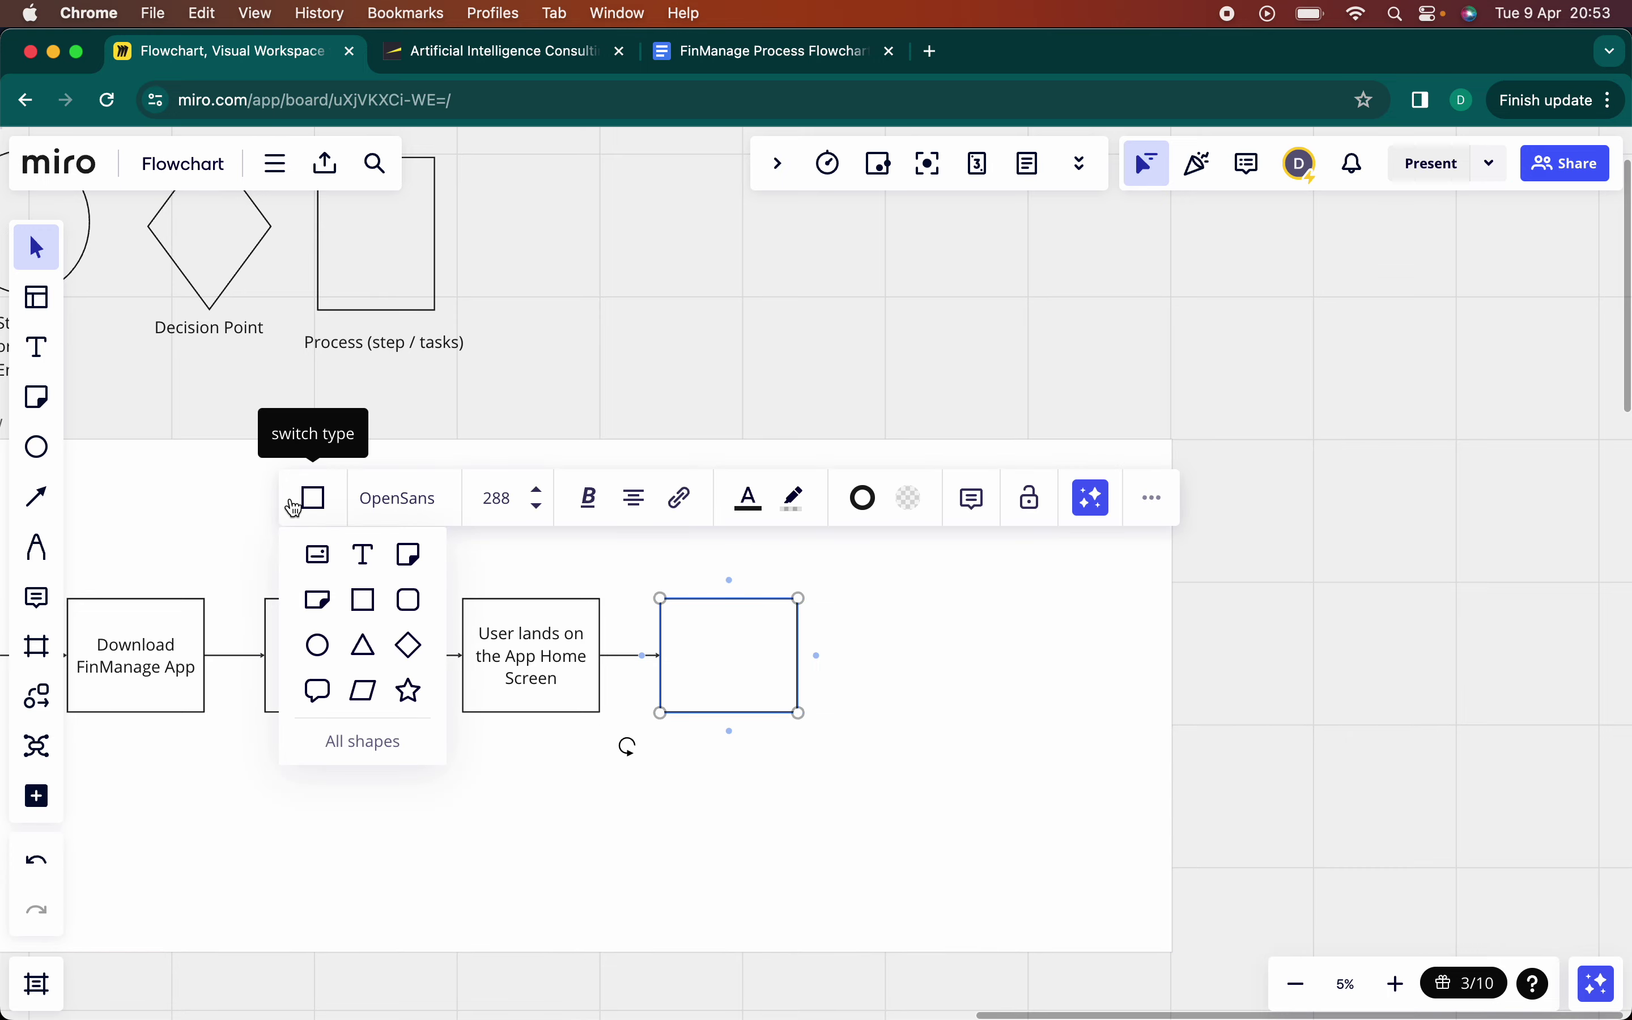
click(409, 649)
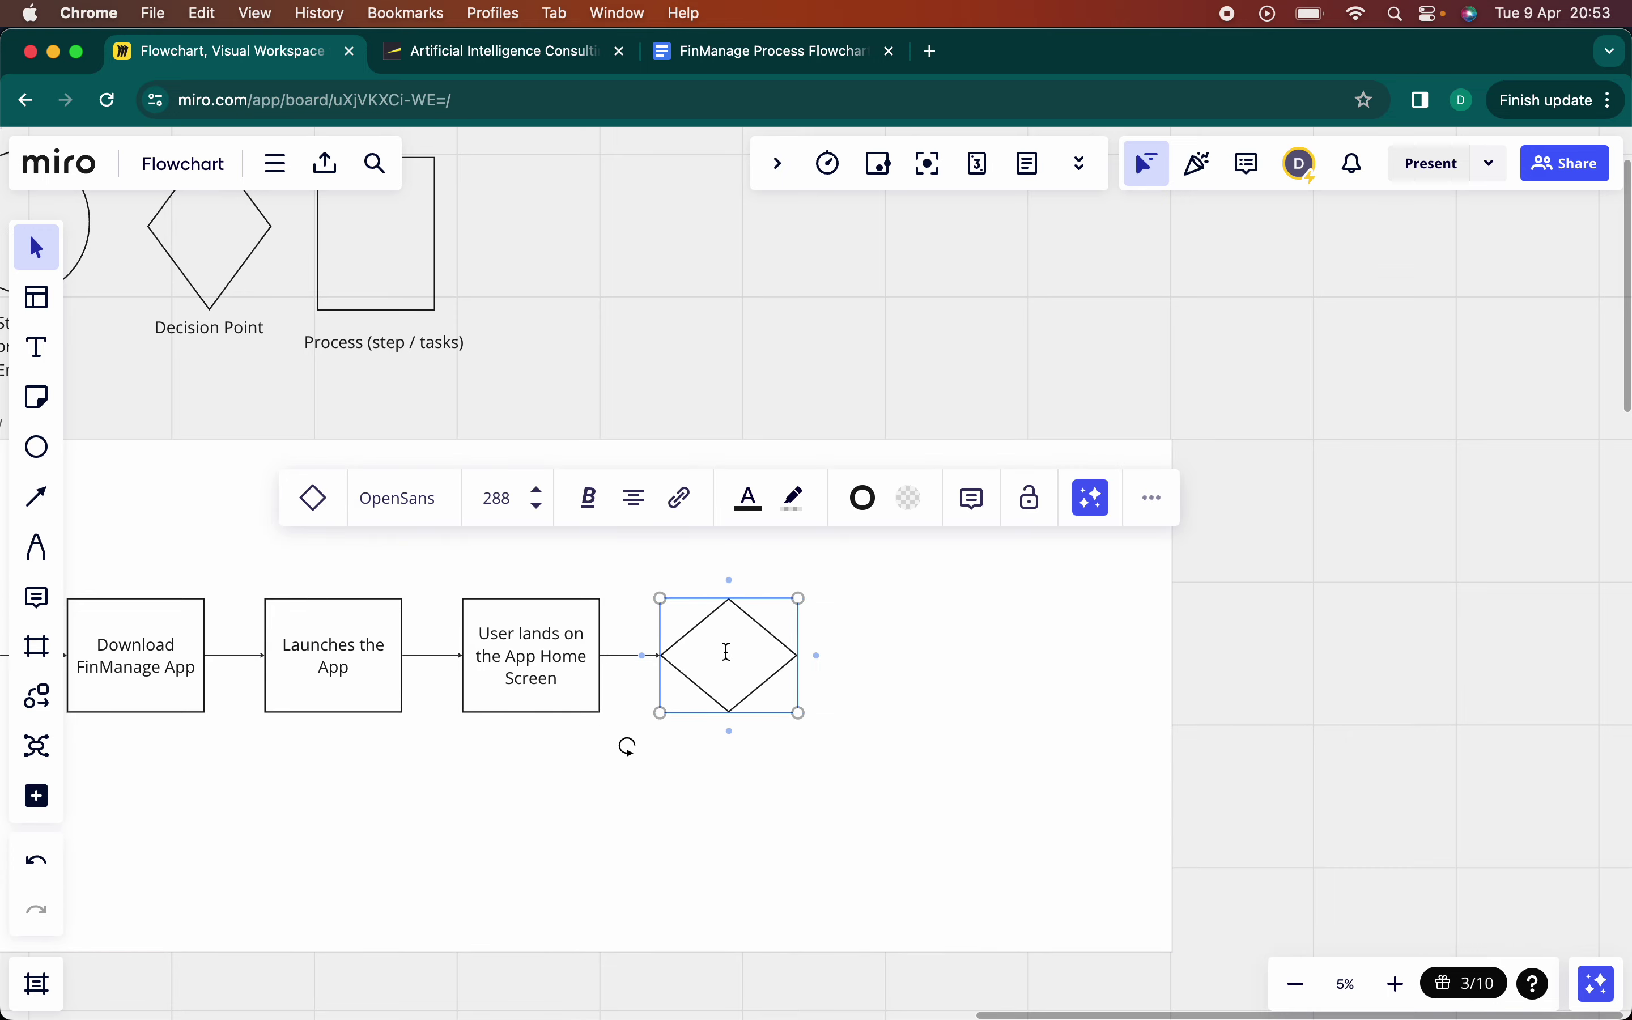
- Label the diamond "Does the user have an account?" and set its text size to 144
scroll(727, 652, up, 5)
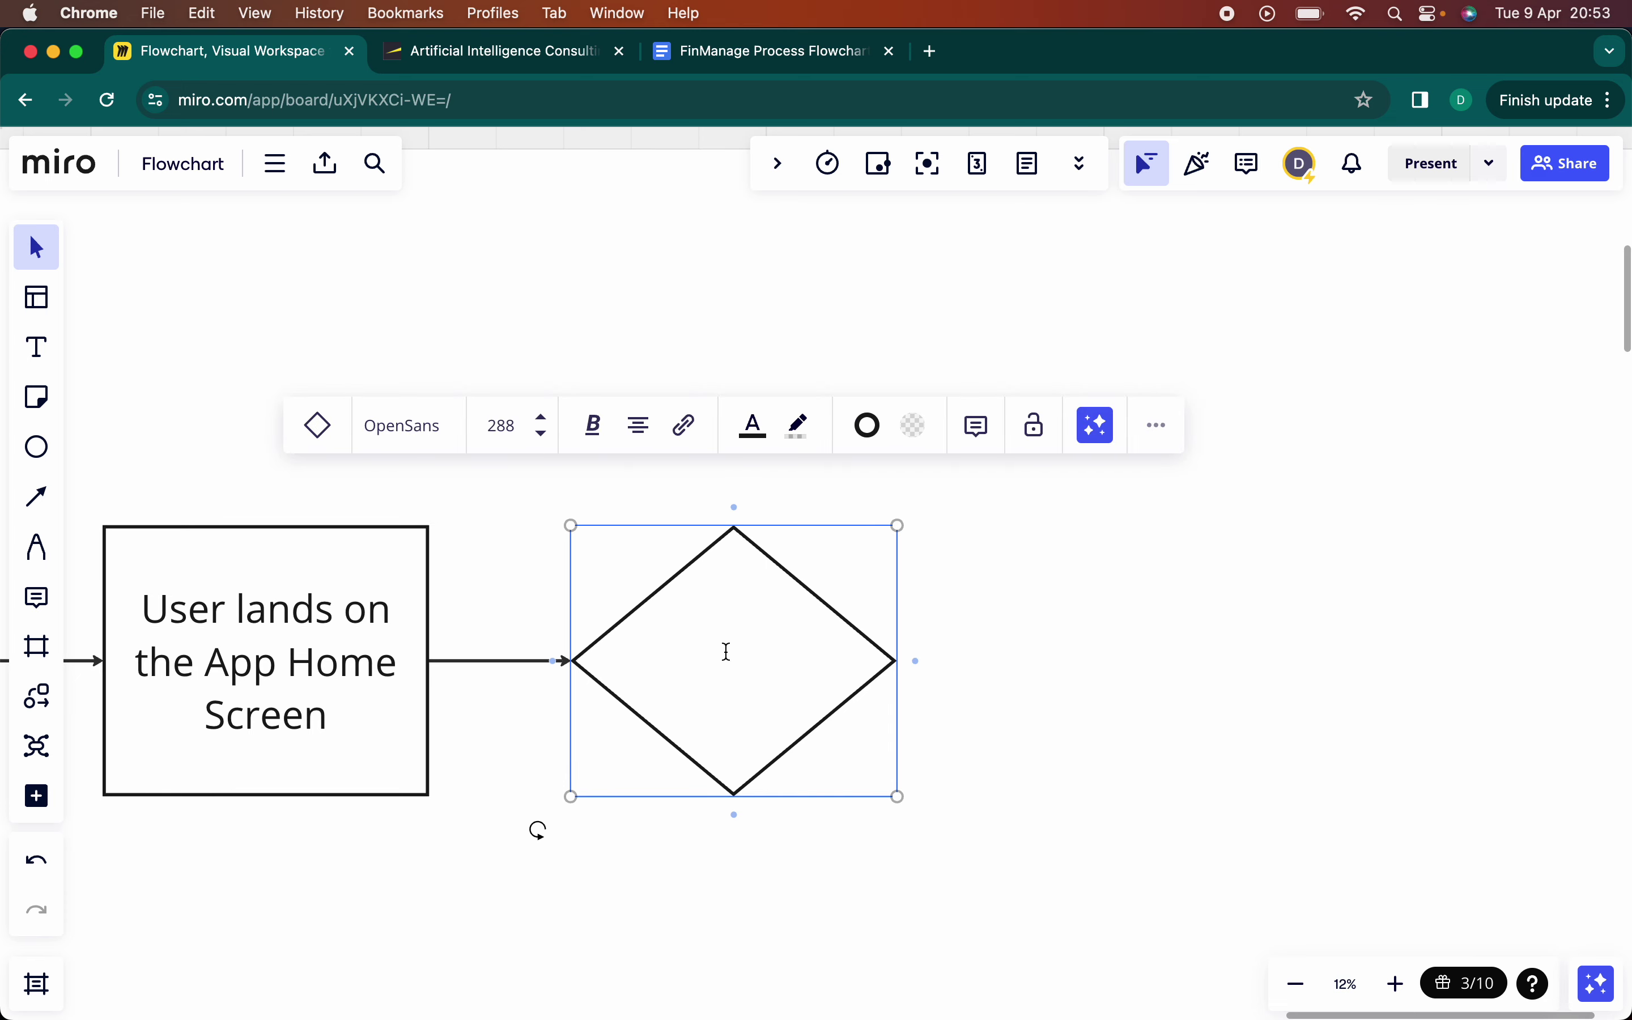
text(Does)
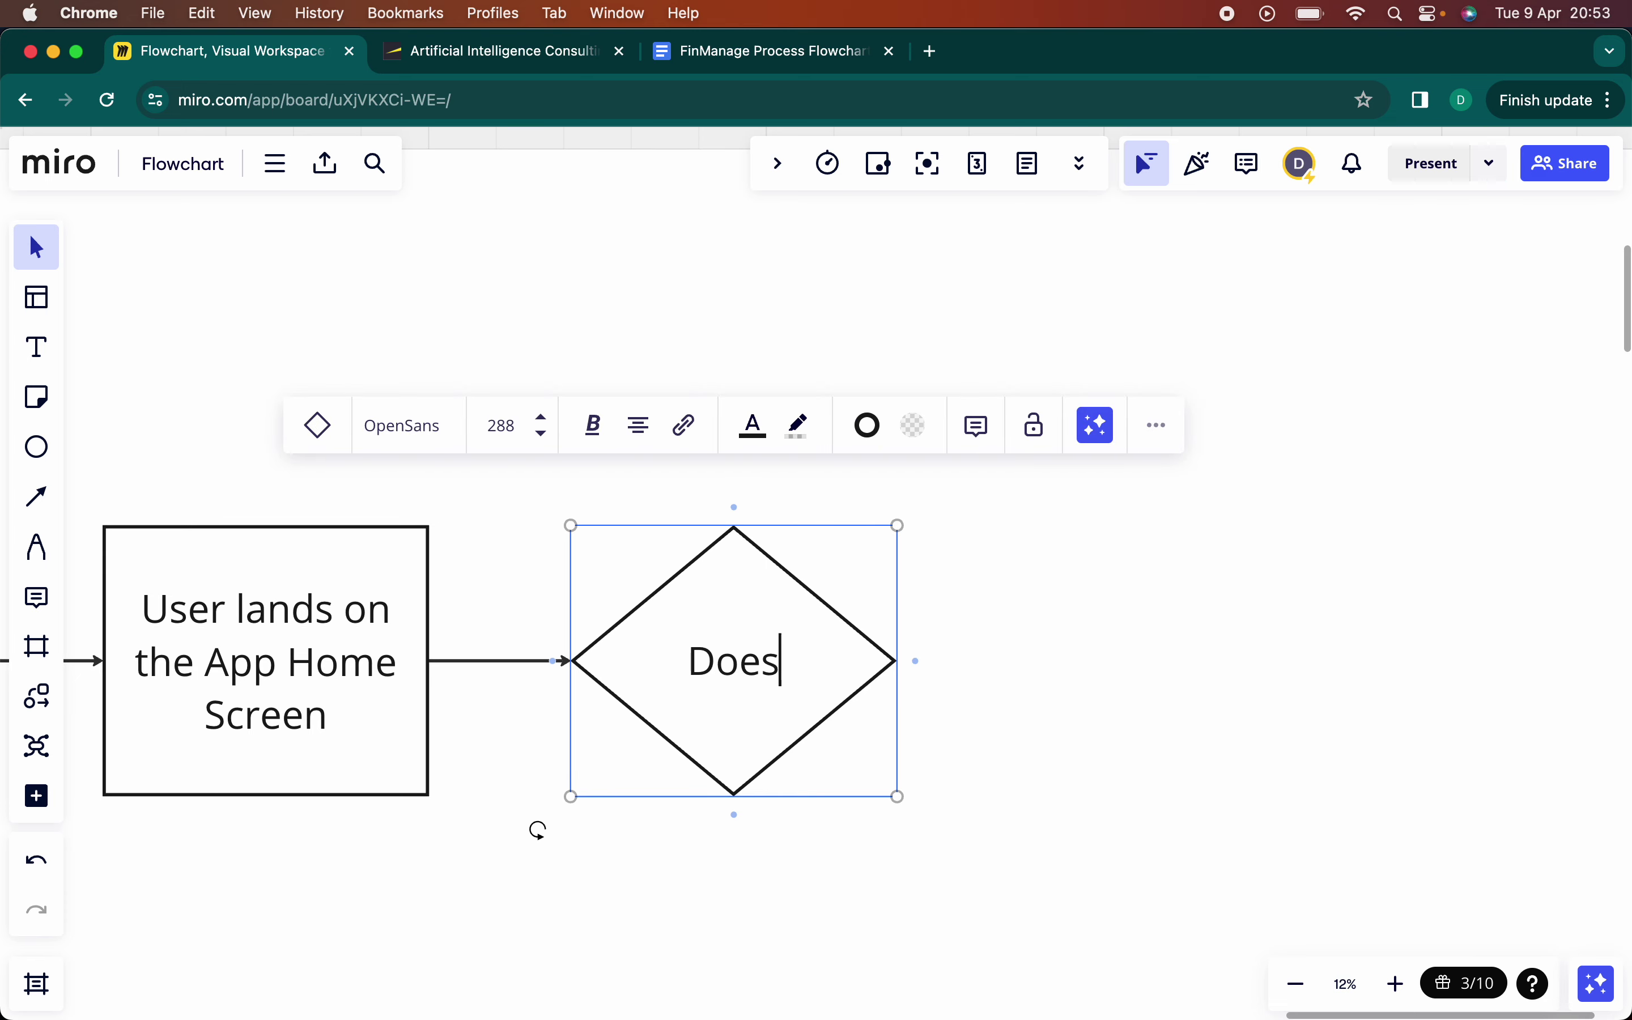
text( the user)
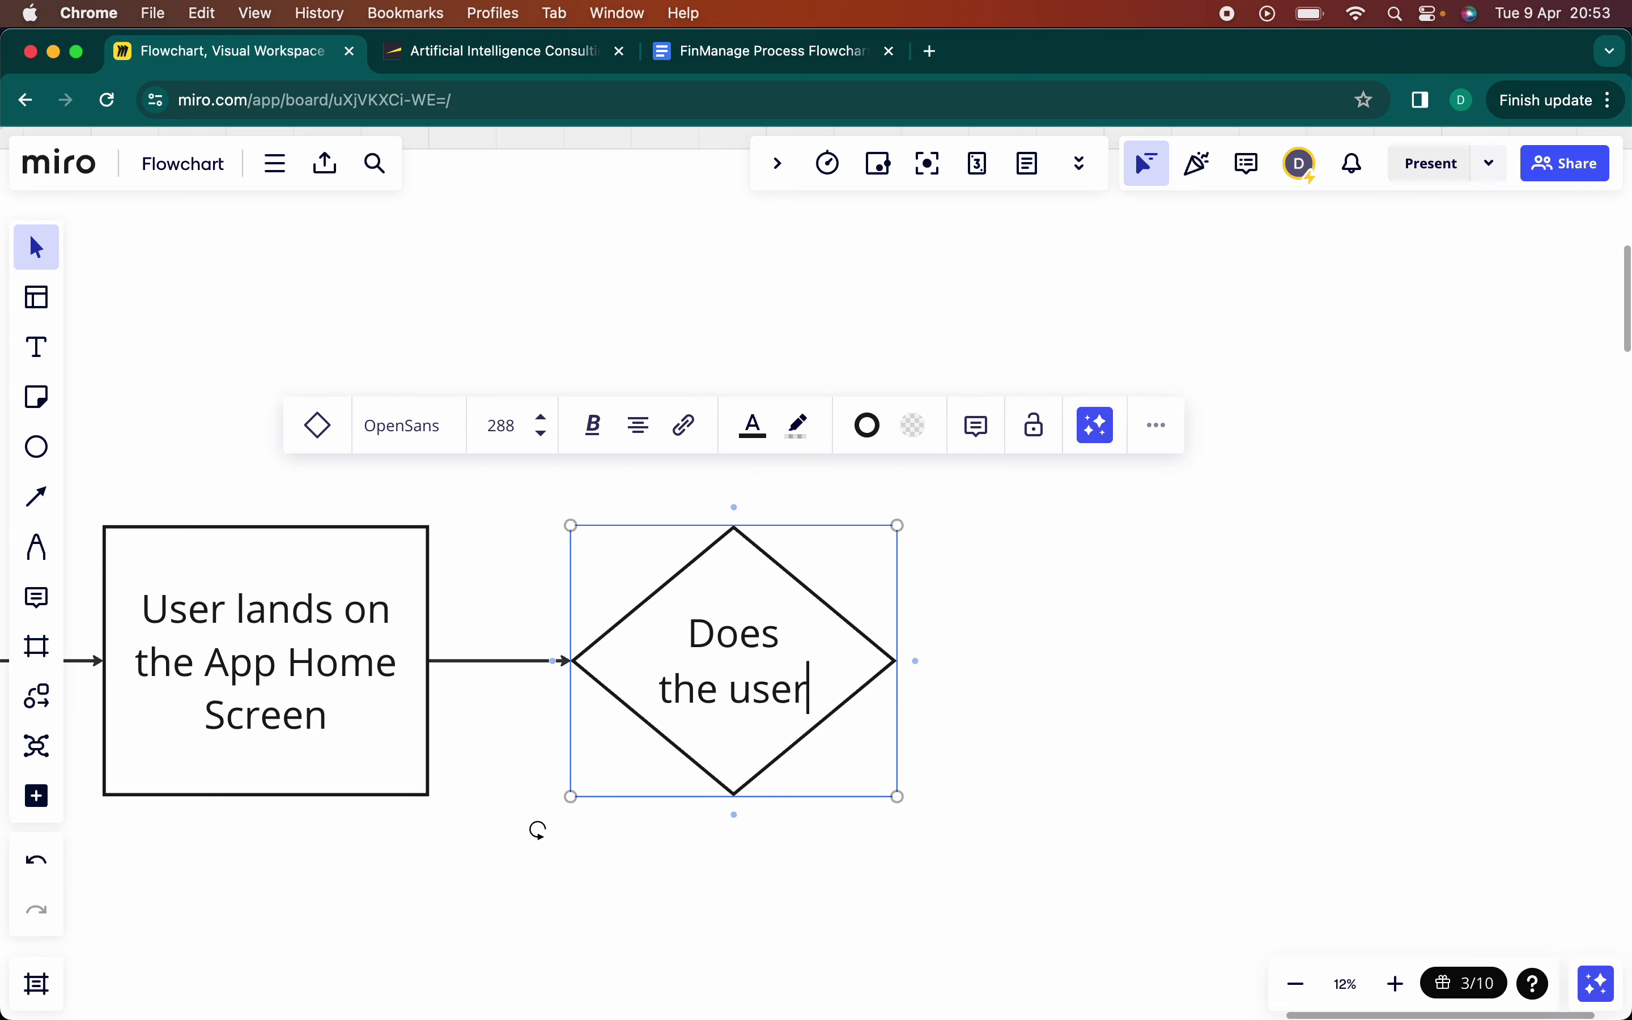
text( have)
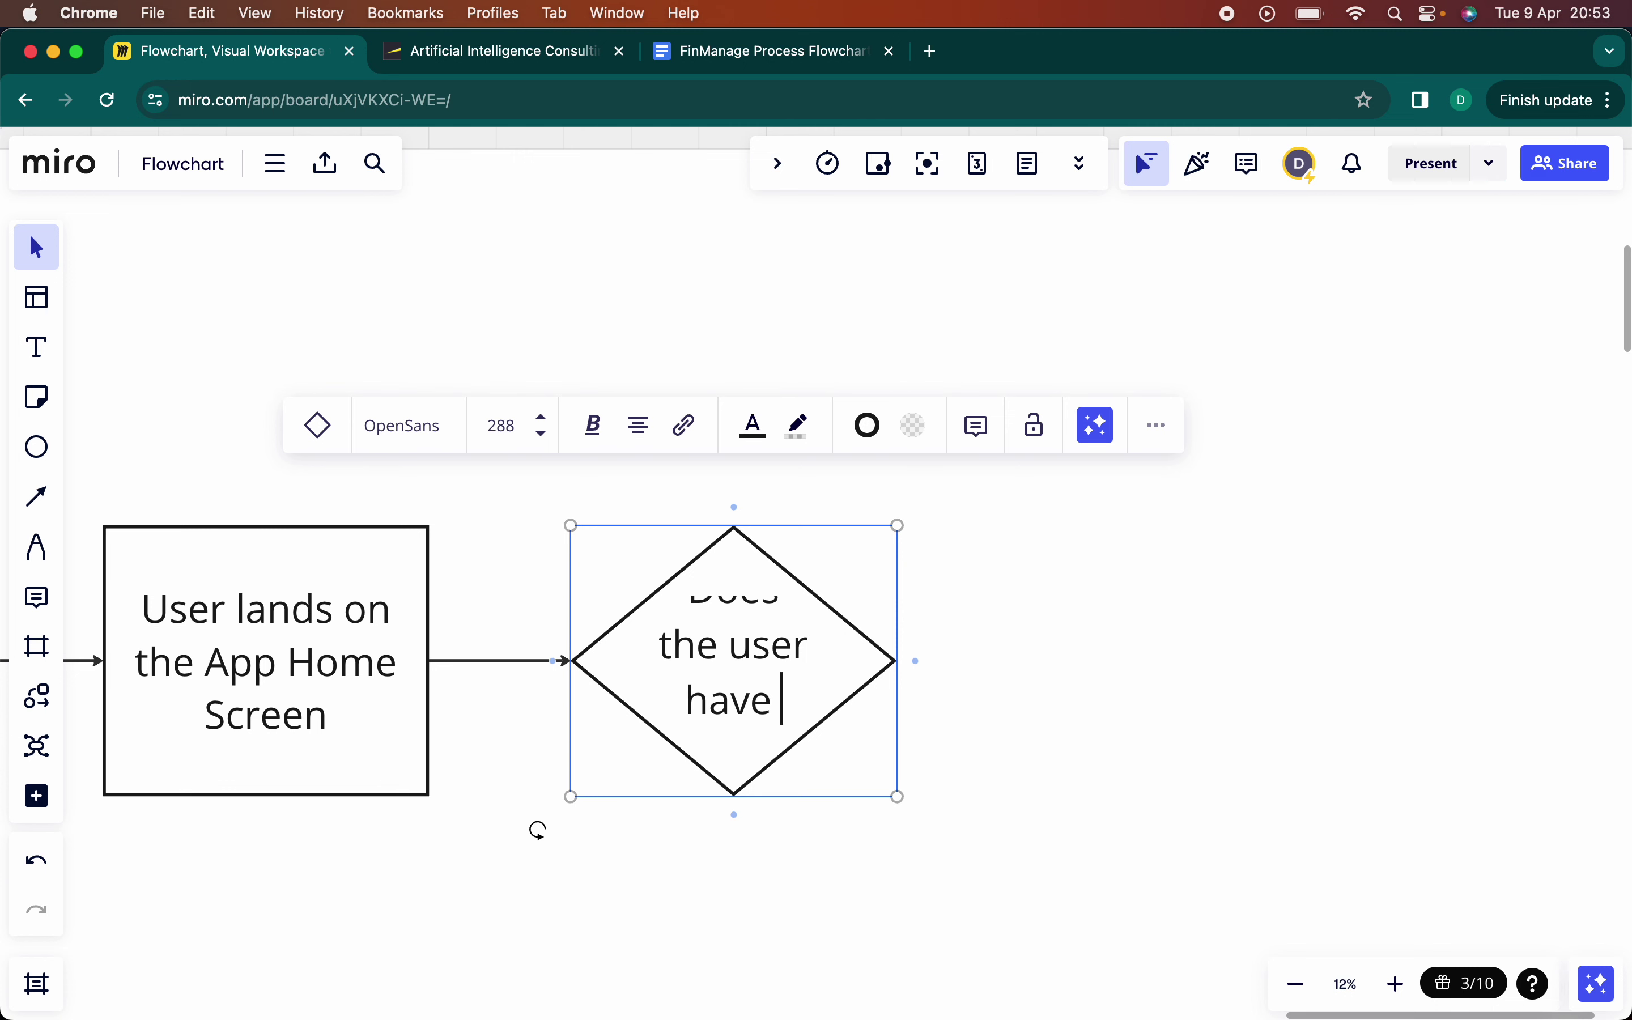
text( an account?)
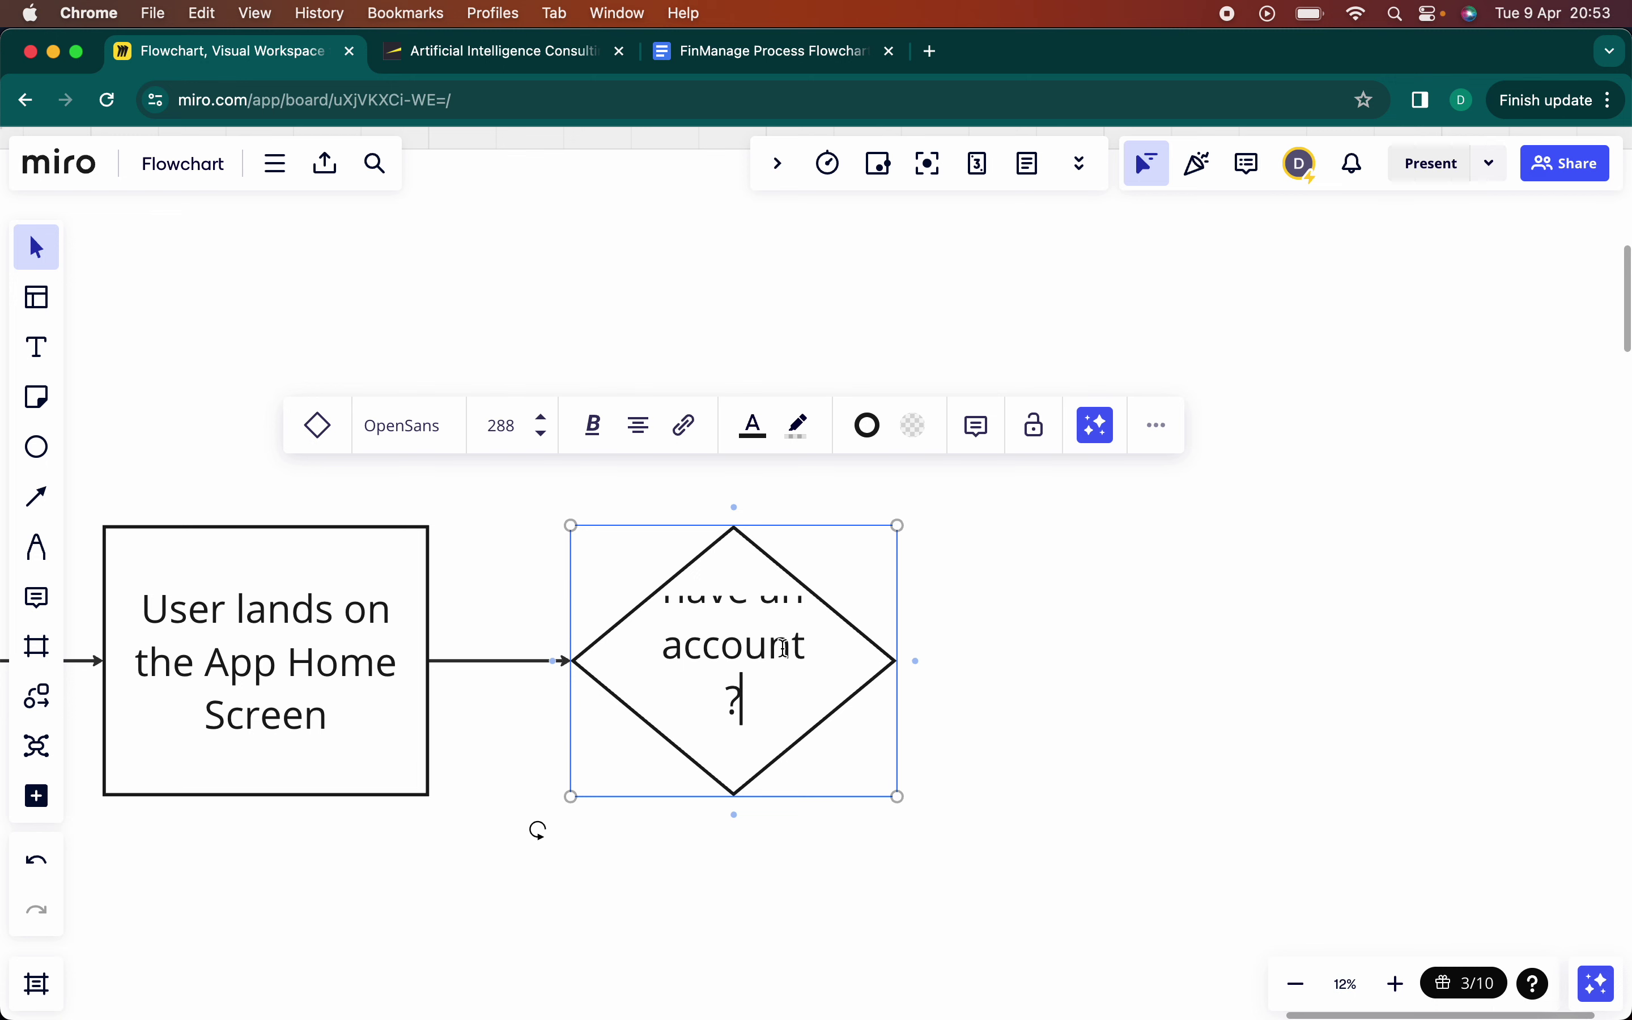
key(super+a)
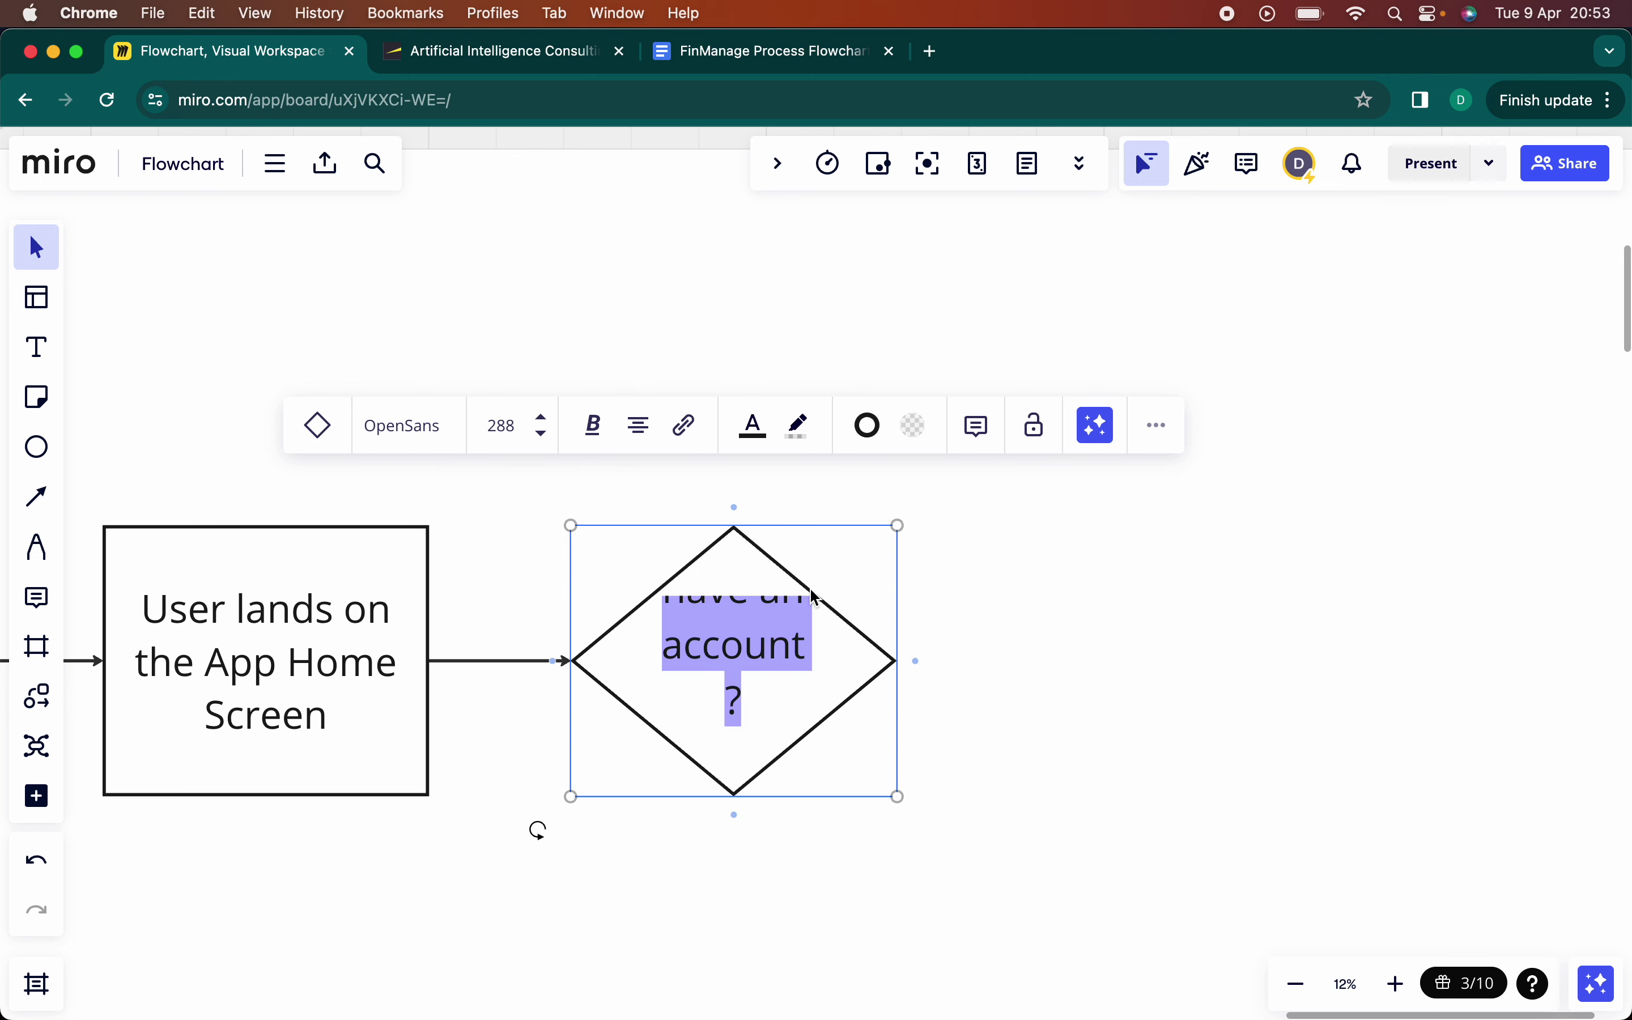
click(537, 440)
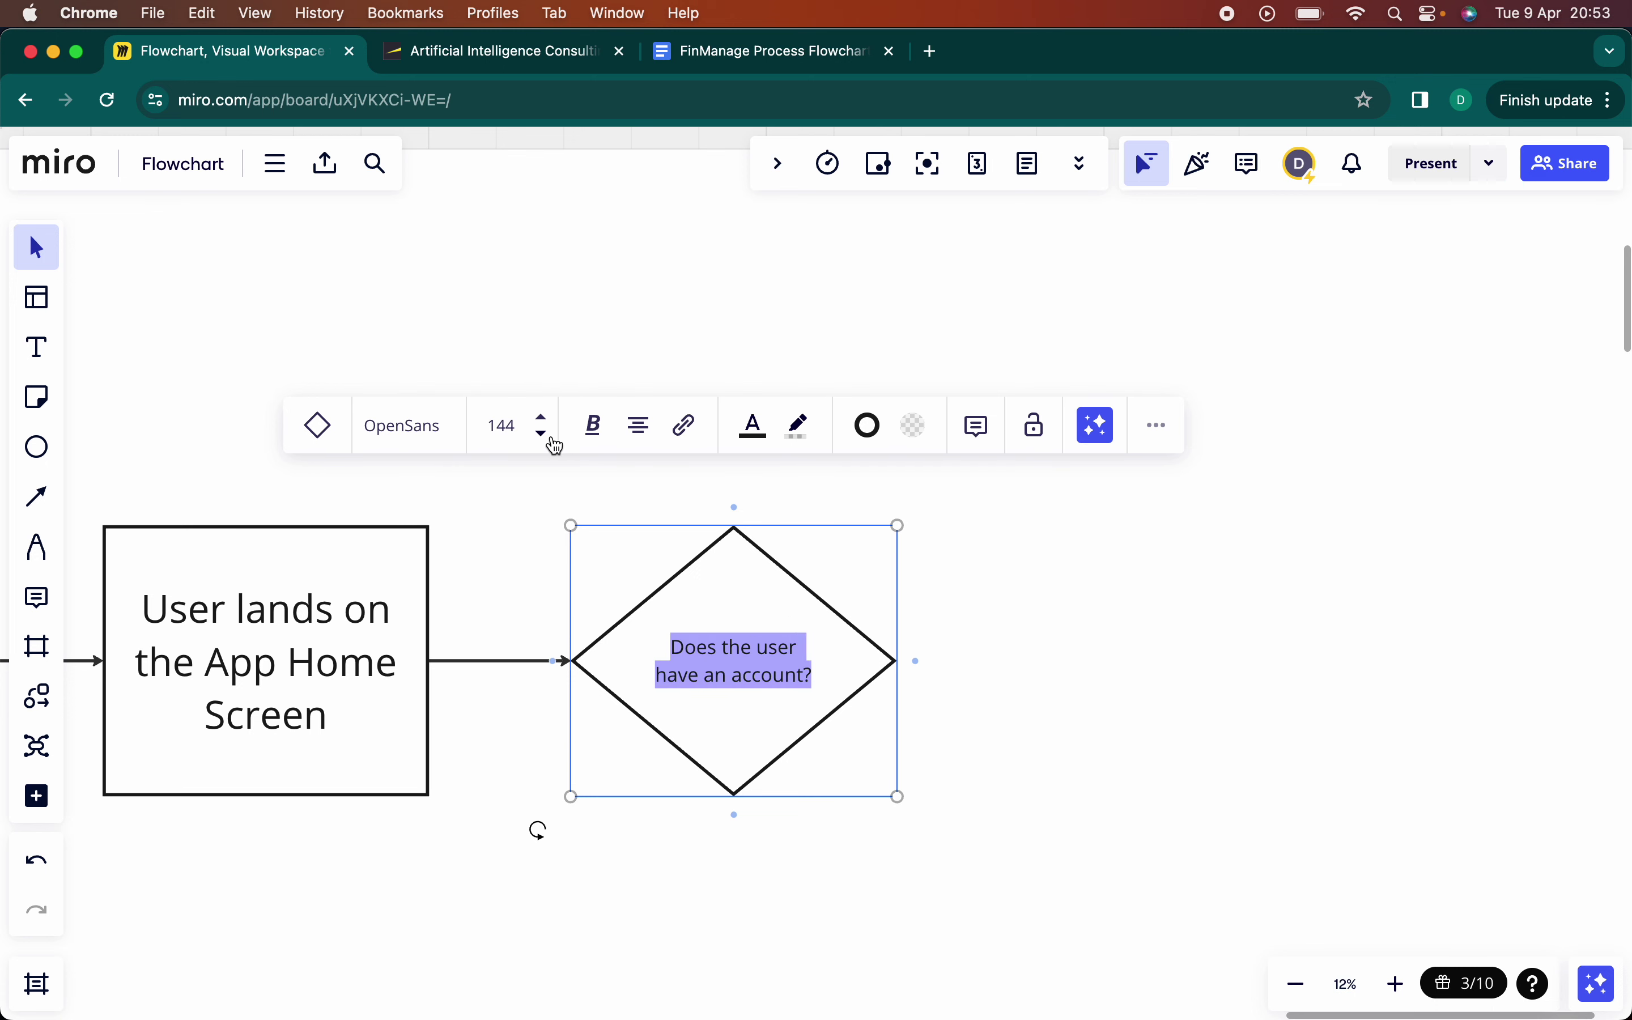
click(1104, 755)
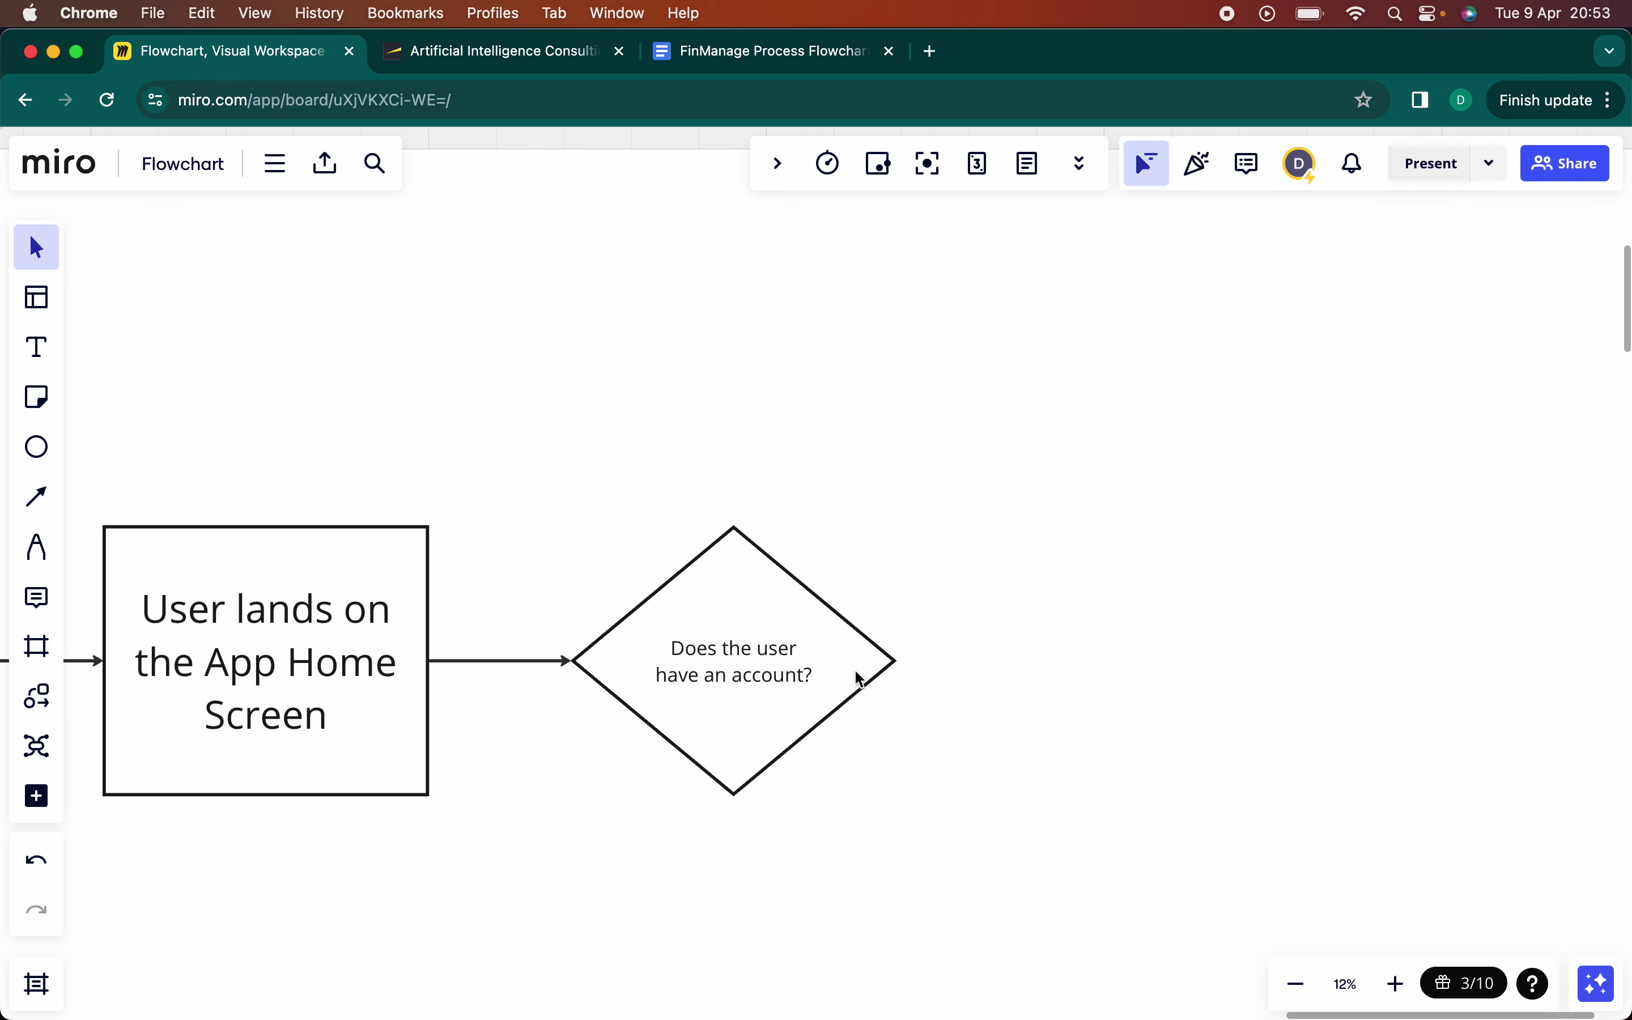
- Add a connected shape to the right of the account decision diamond, move it away and change it to a rectangle
click(789, 666)
scroll(789, 666, right, 5)
scroll(789, 666, down, 3)
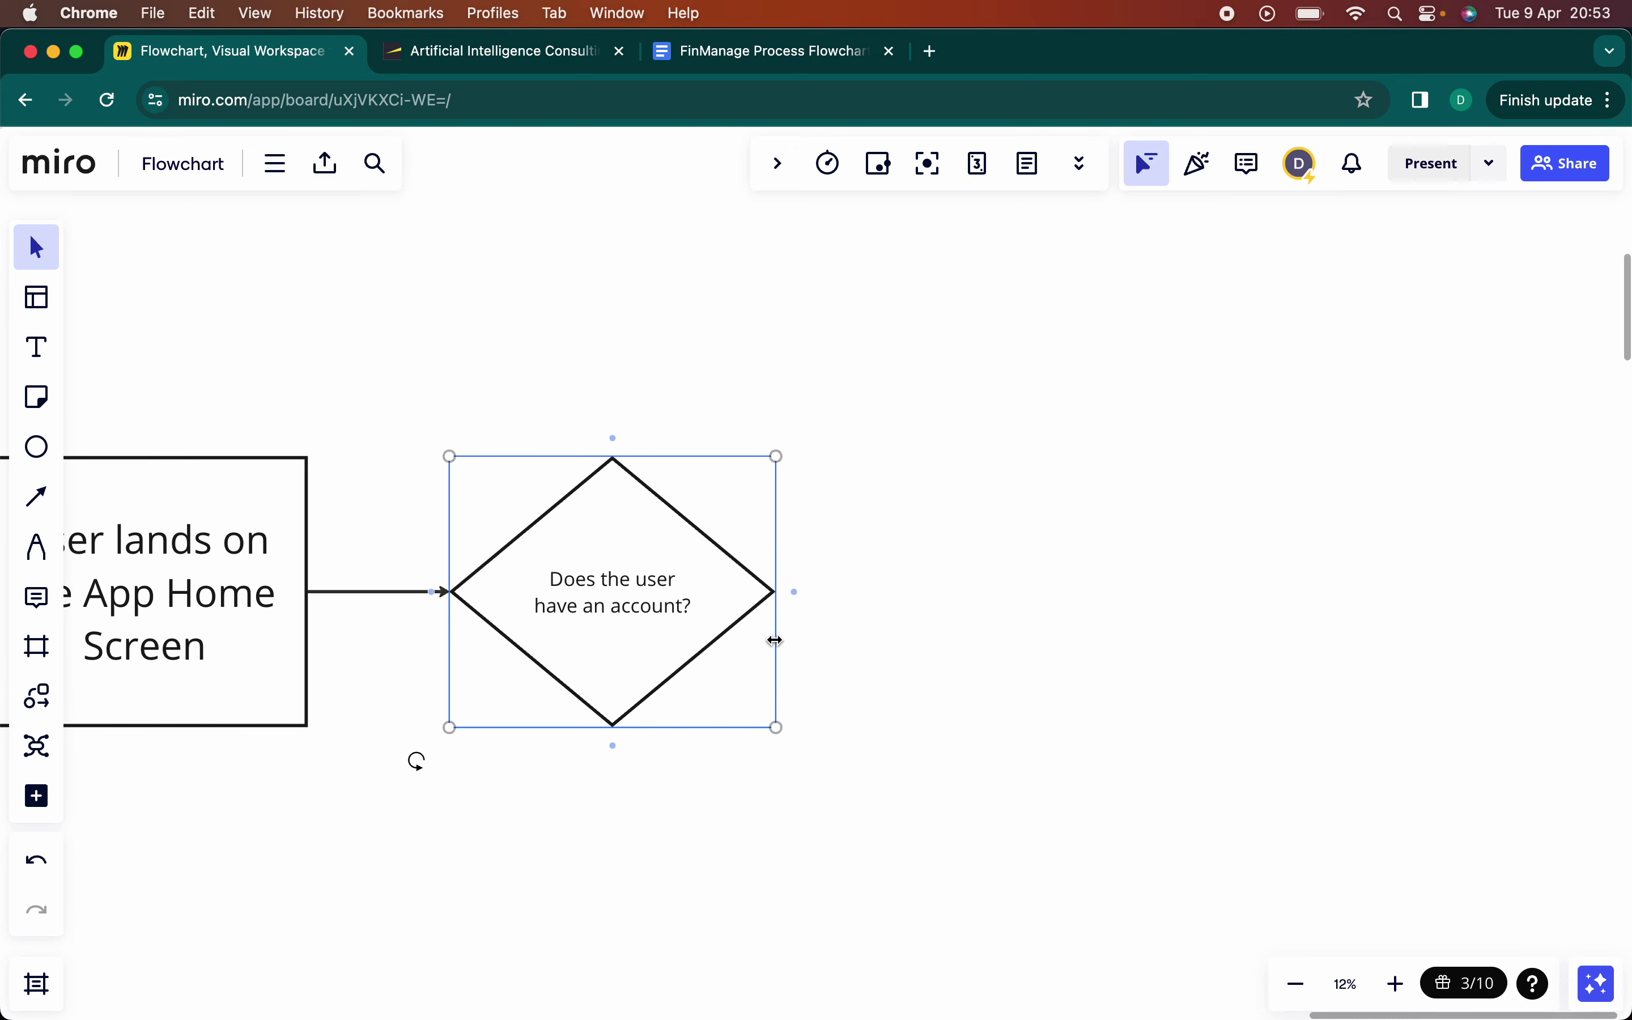
click(796, 601)
drag(918, 602, 1057, 607)
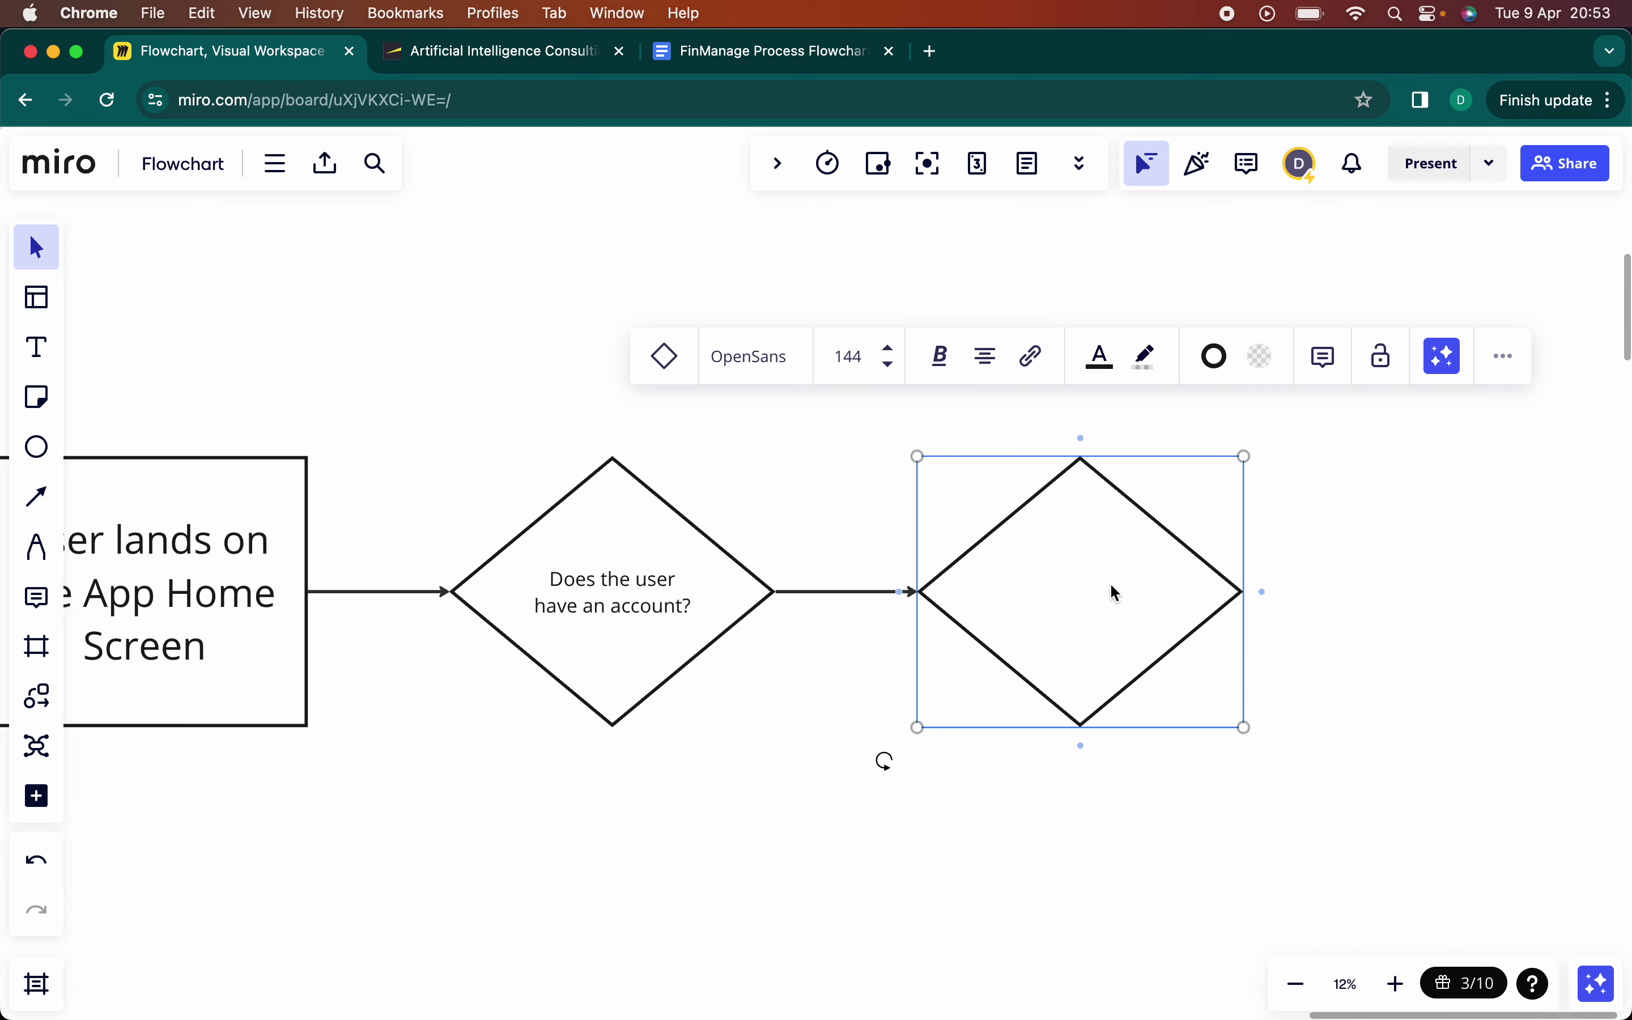
click(664, 357)
click(716, 465)
- Add a connected shape below the account decision diamond and change it to a rectangle
click(600, 649)
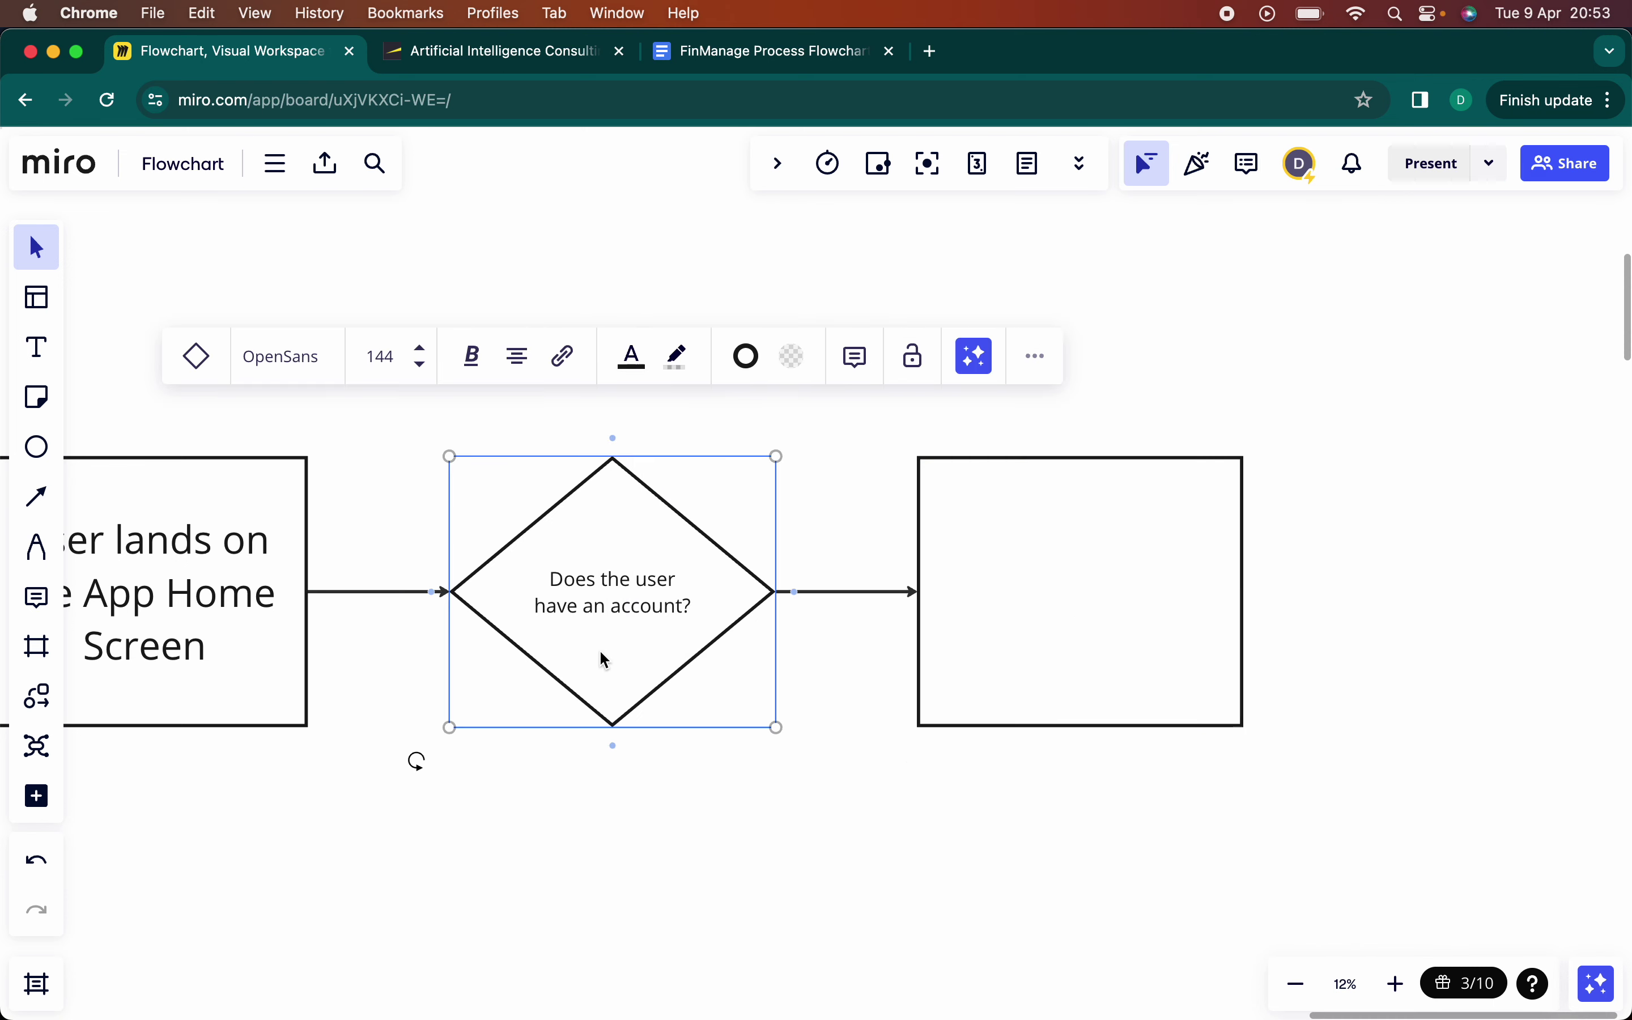
click(615, 748)
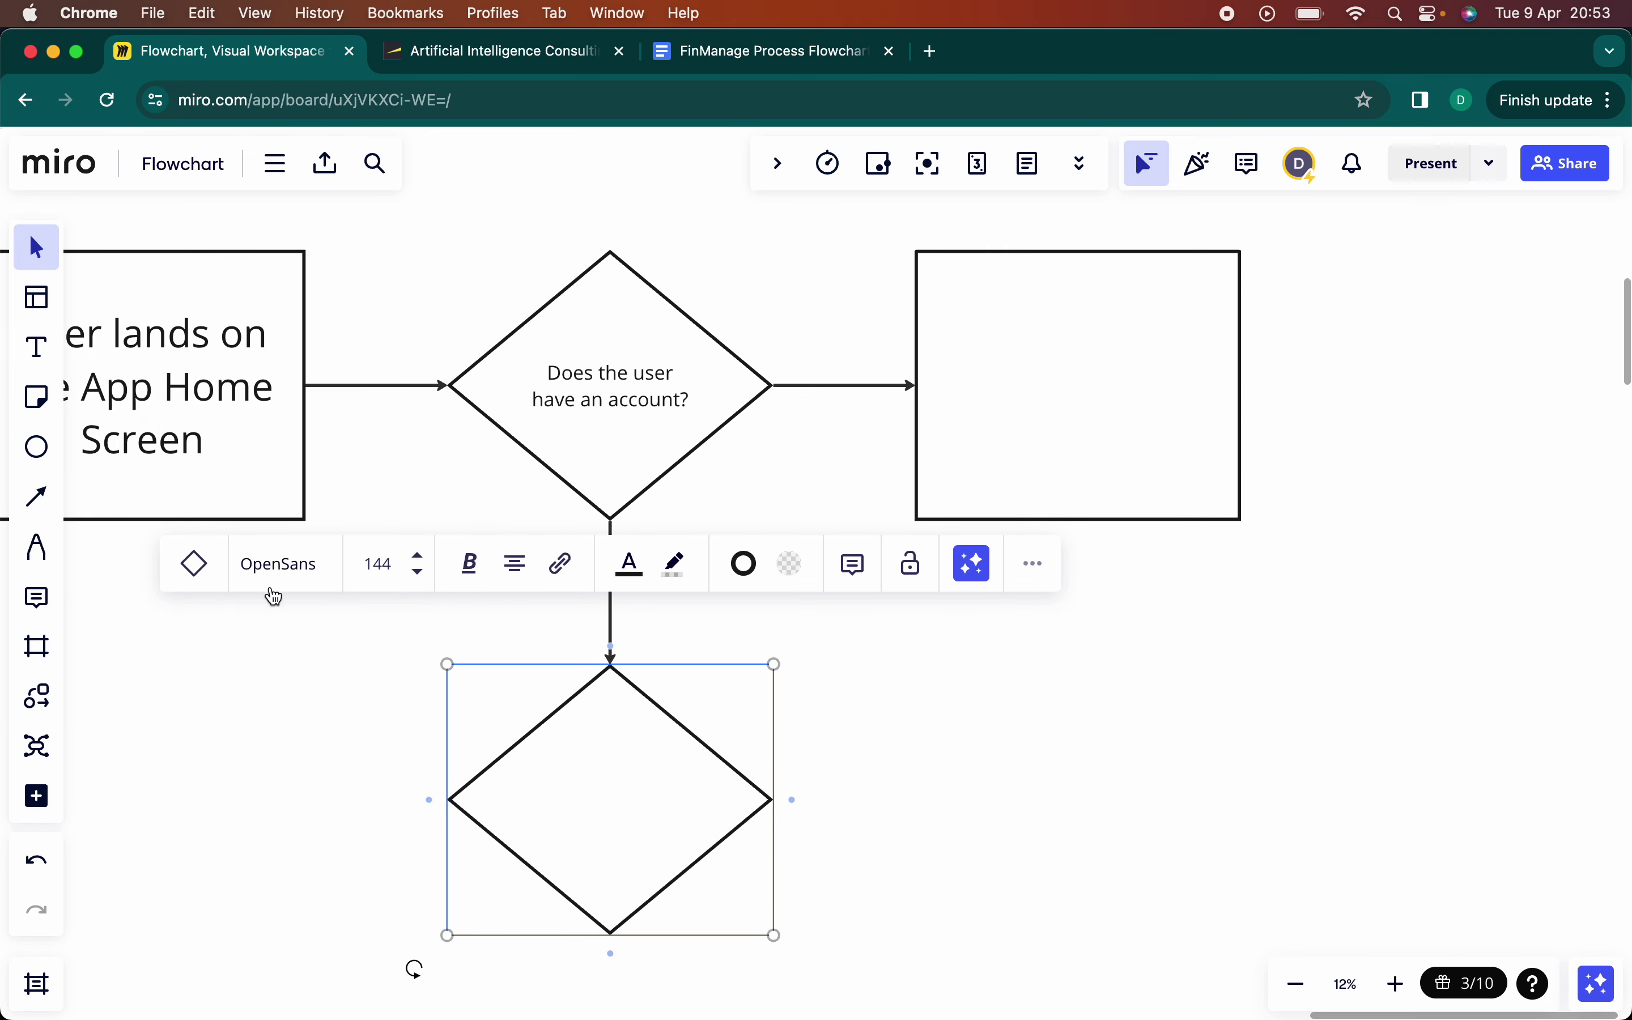
click(198, 572)
click(245, 666)
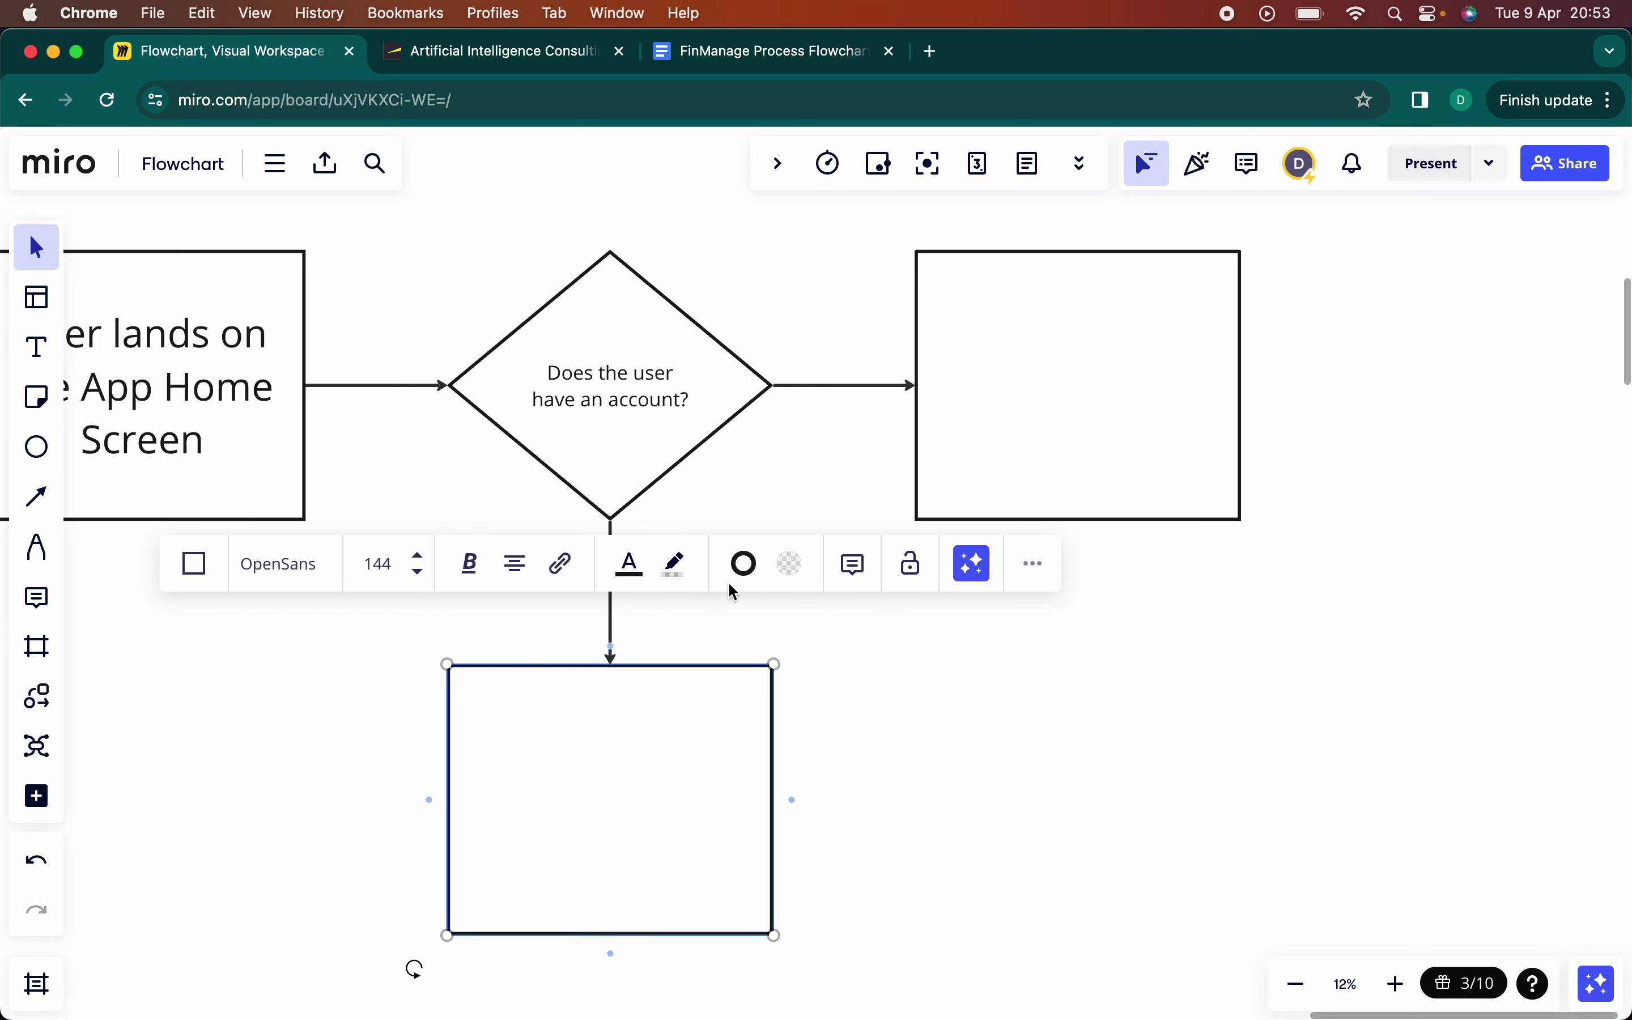
- Label the connector from the decision diamond to the rectangle on its right "Yes" with text size 110
double_click(827, 387)
text(Yes)
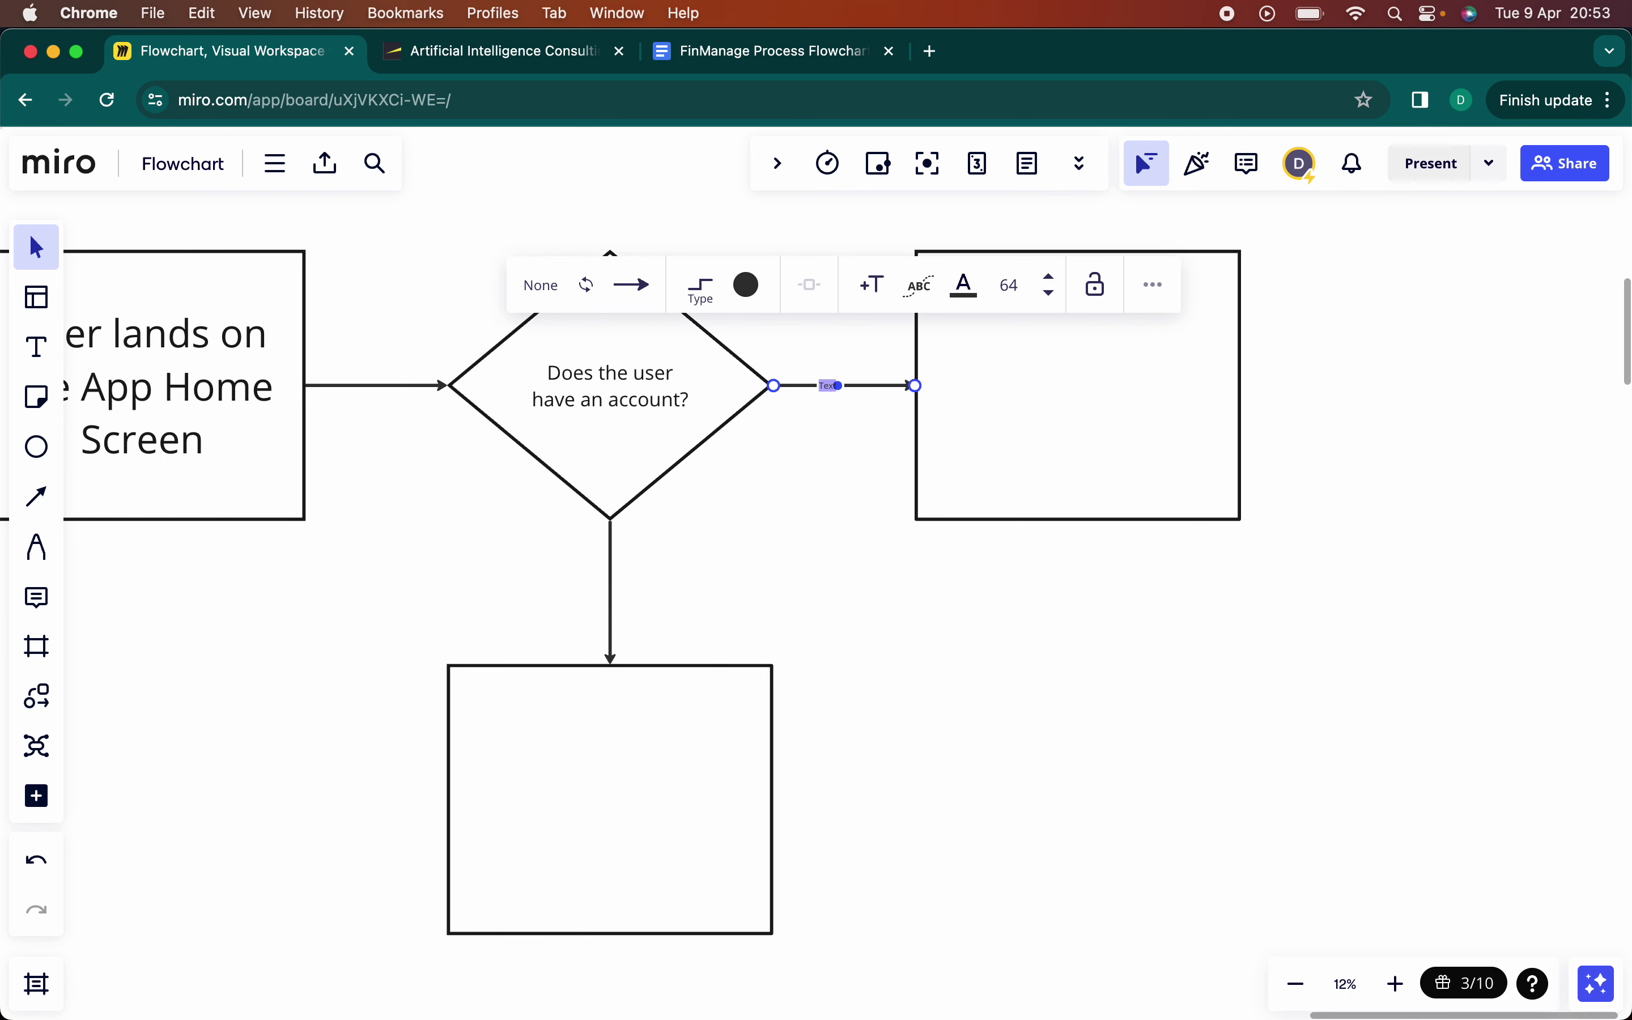
key(super+a)
click(1050, 281)
click(1010, 284)
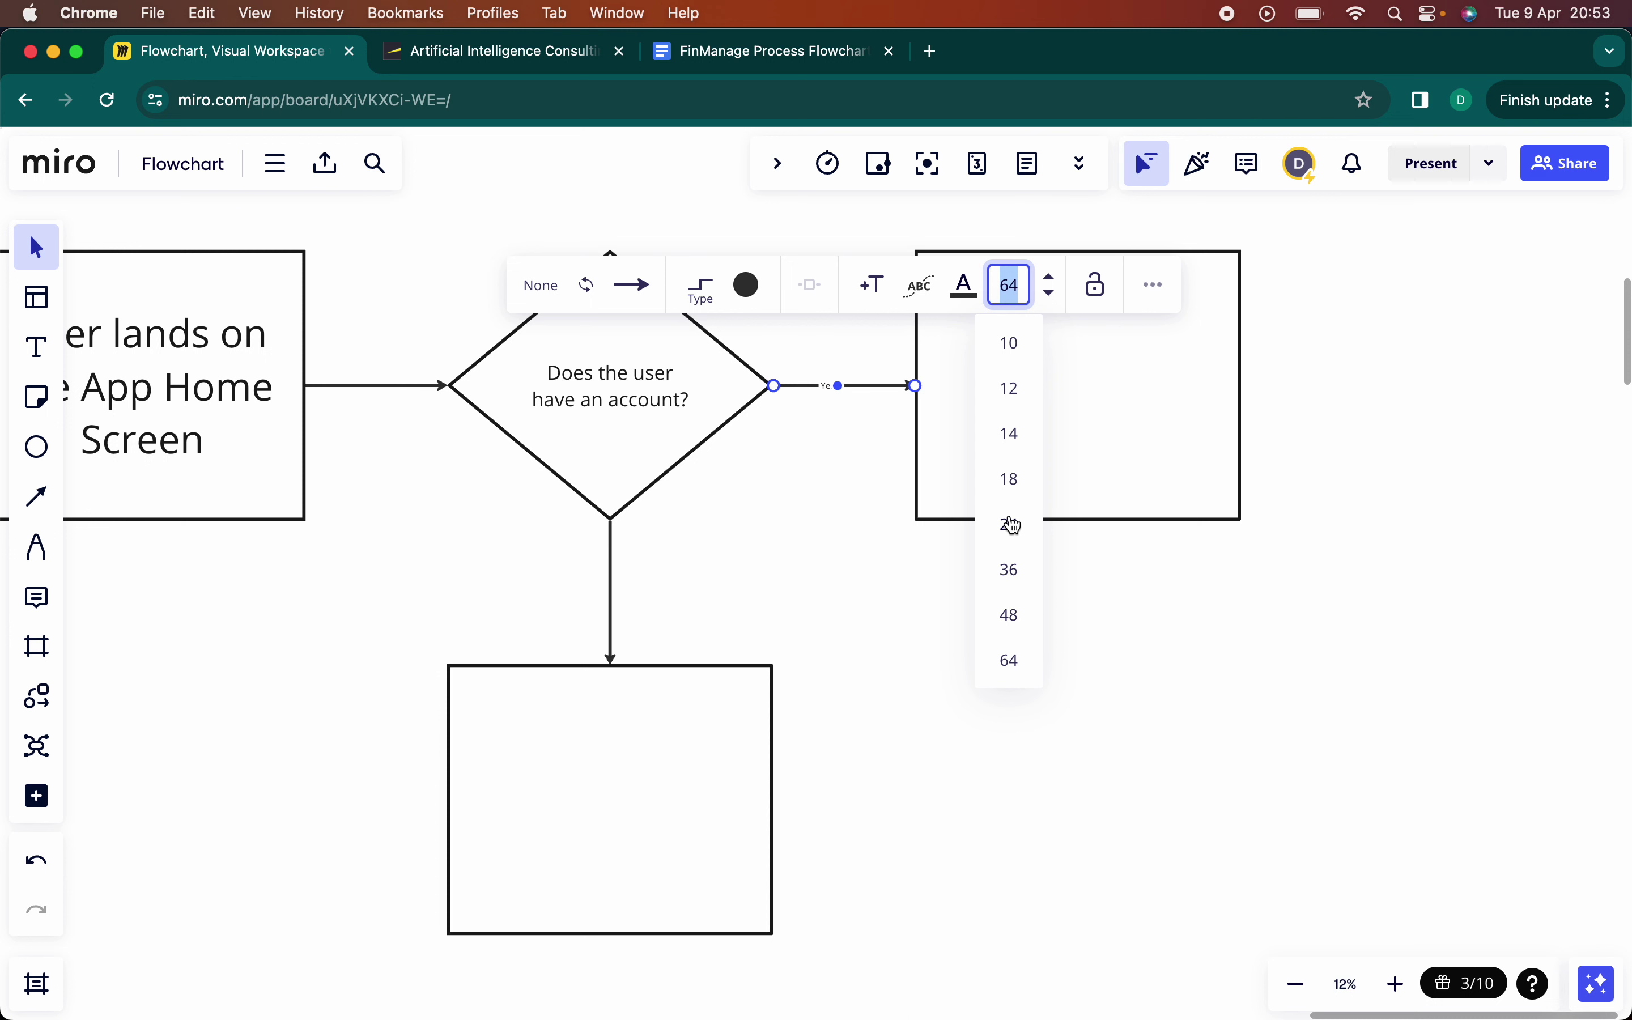
text(110)
key(Return)
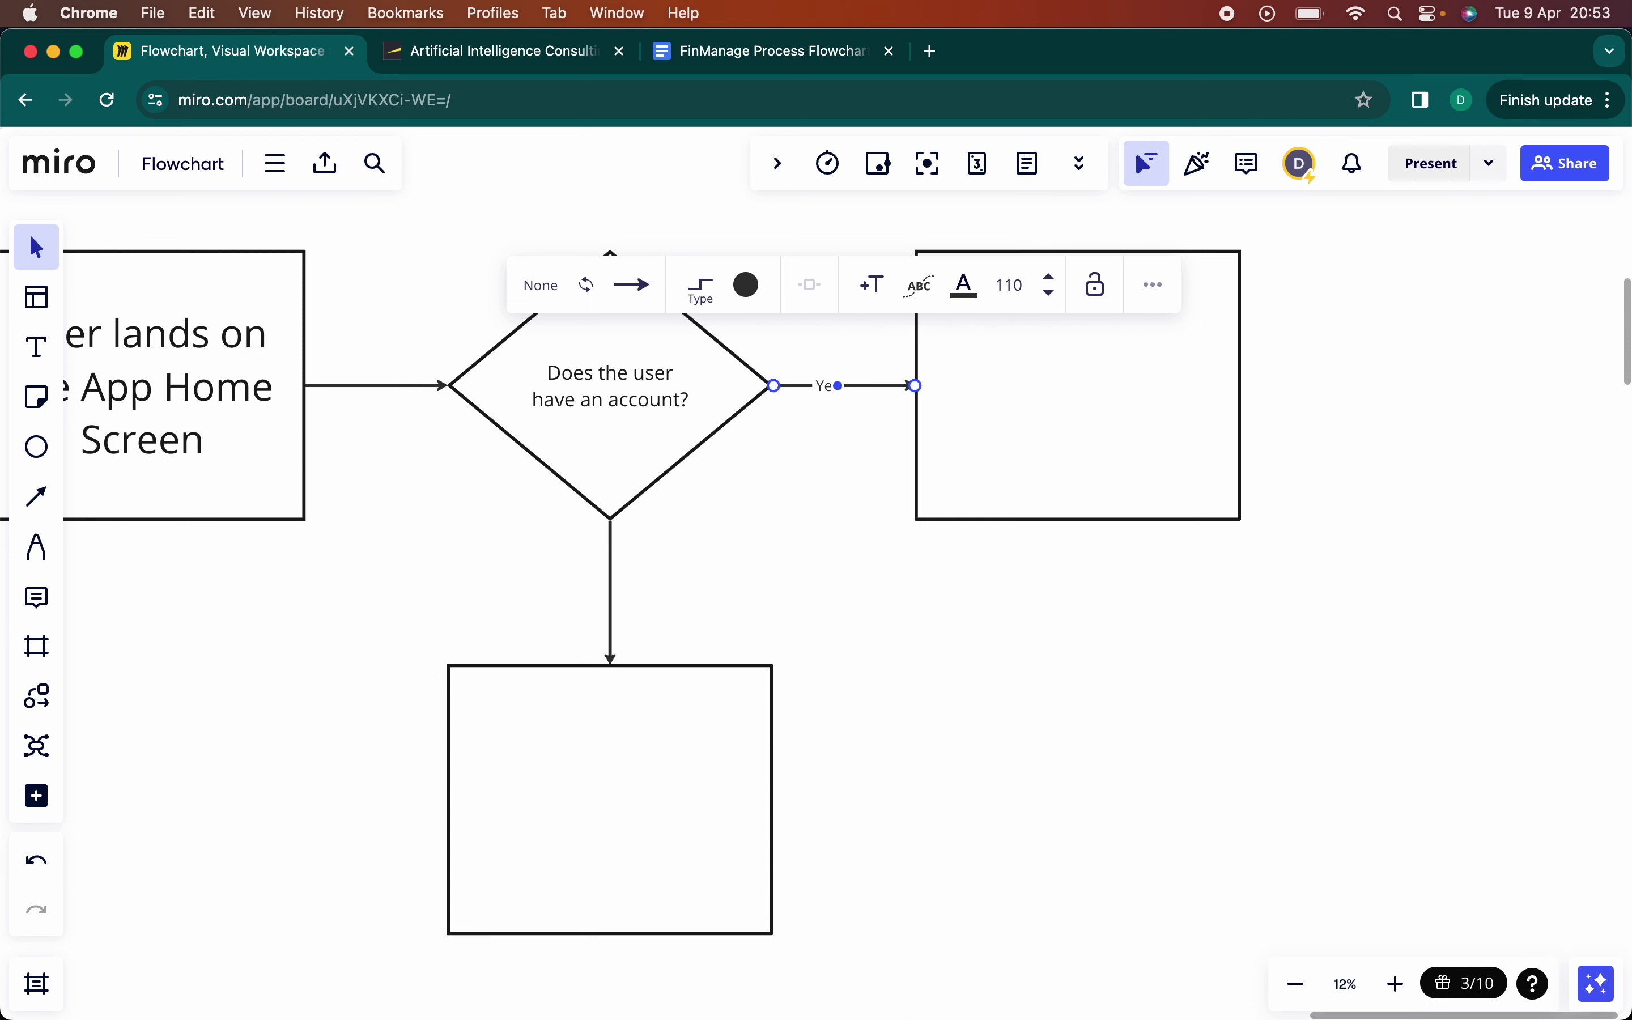
click(930, 600)
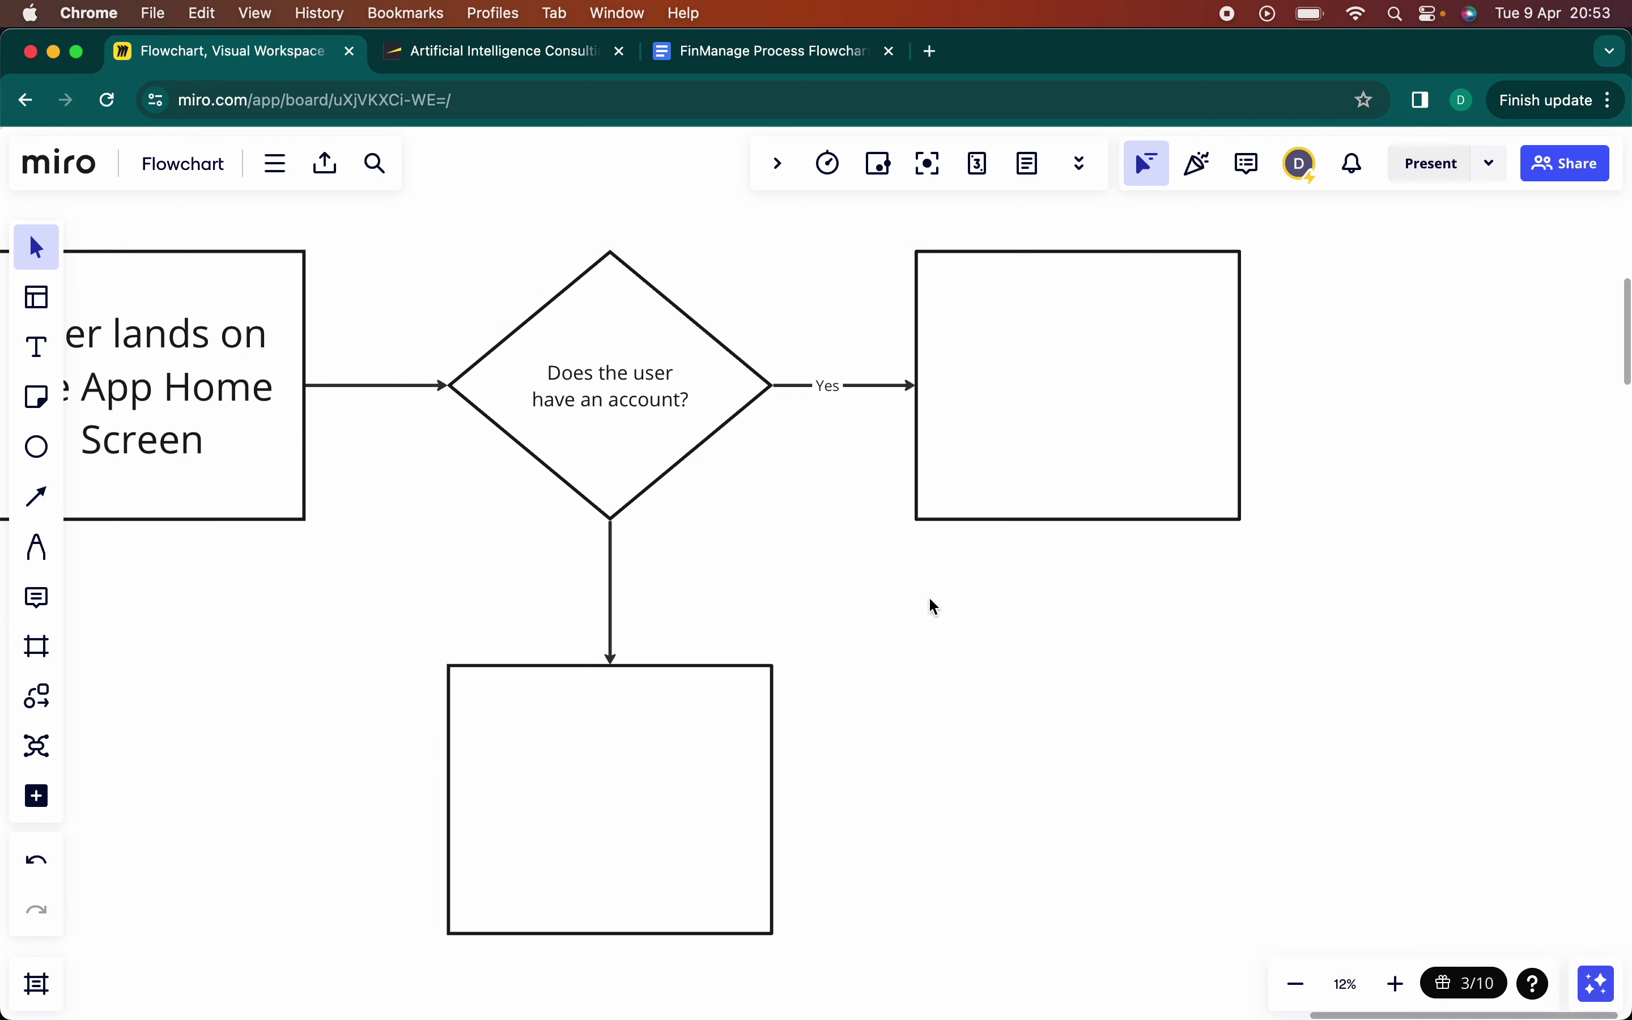
- Set the text size of the "Yes" connector label to 150
click(836, 387)
double_click(827, 384)
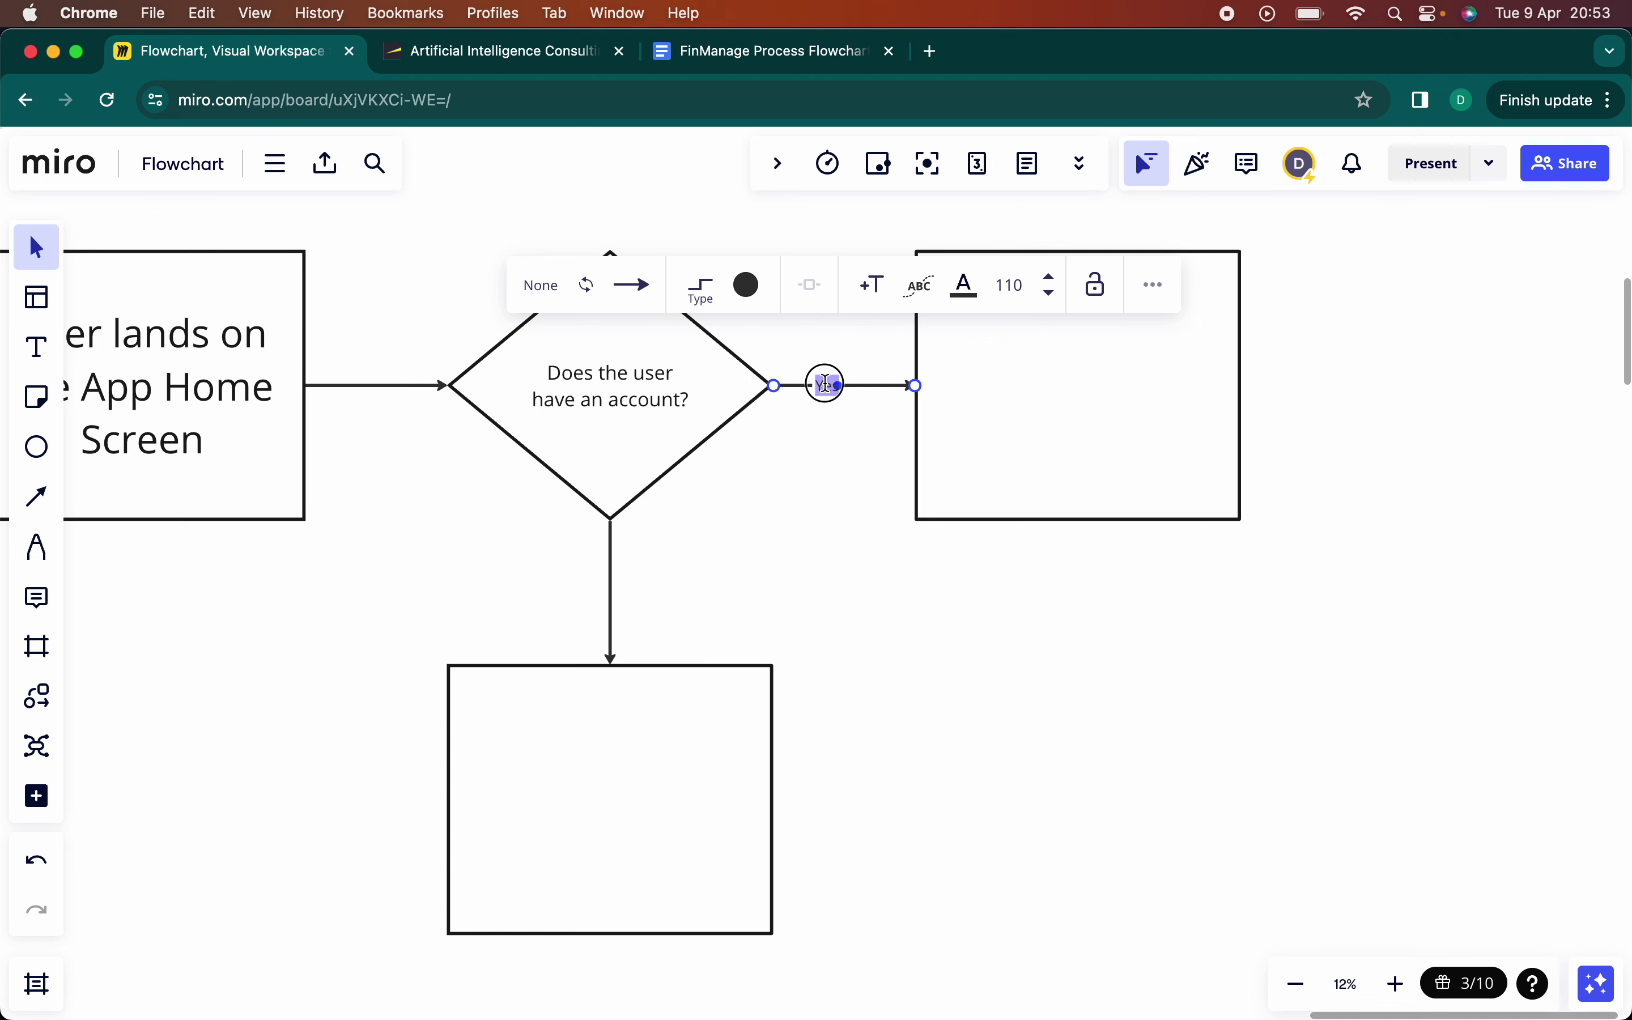
click(1050, 278)
double_click(824, 385)
click(1010, 285)
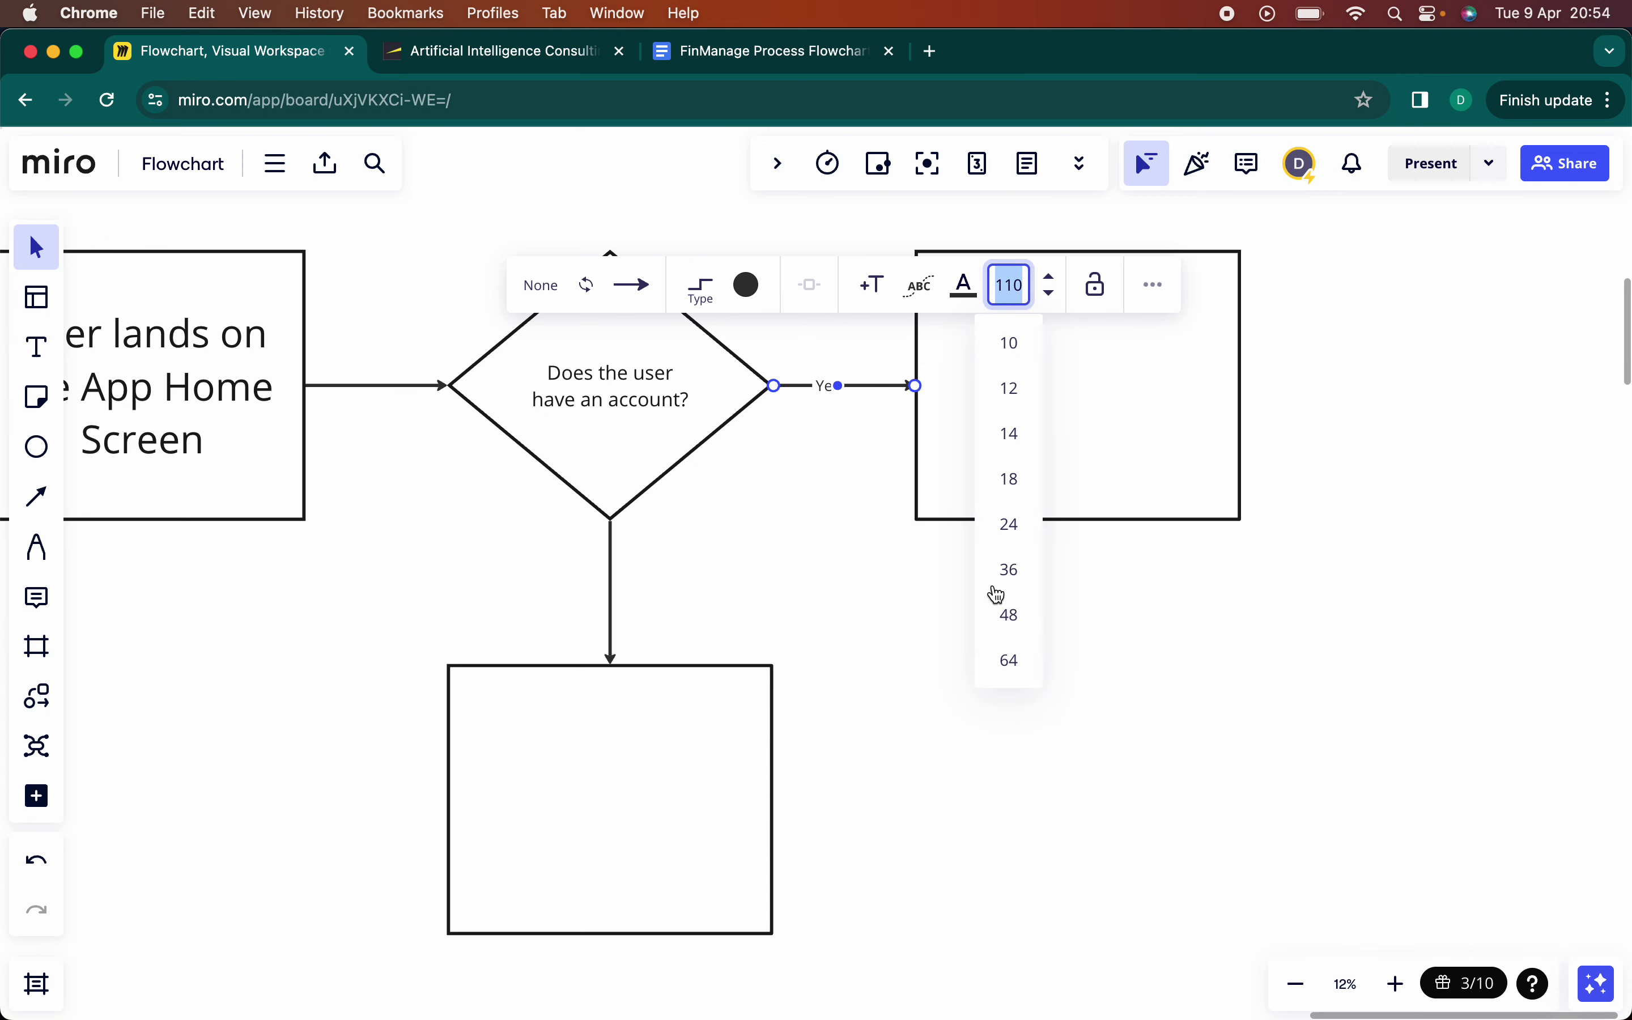
text(150)
key(Return)
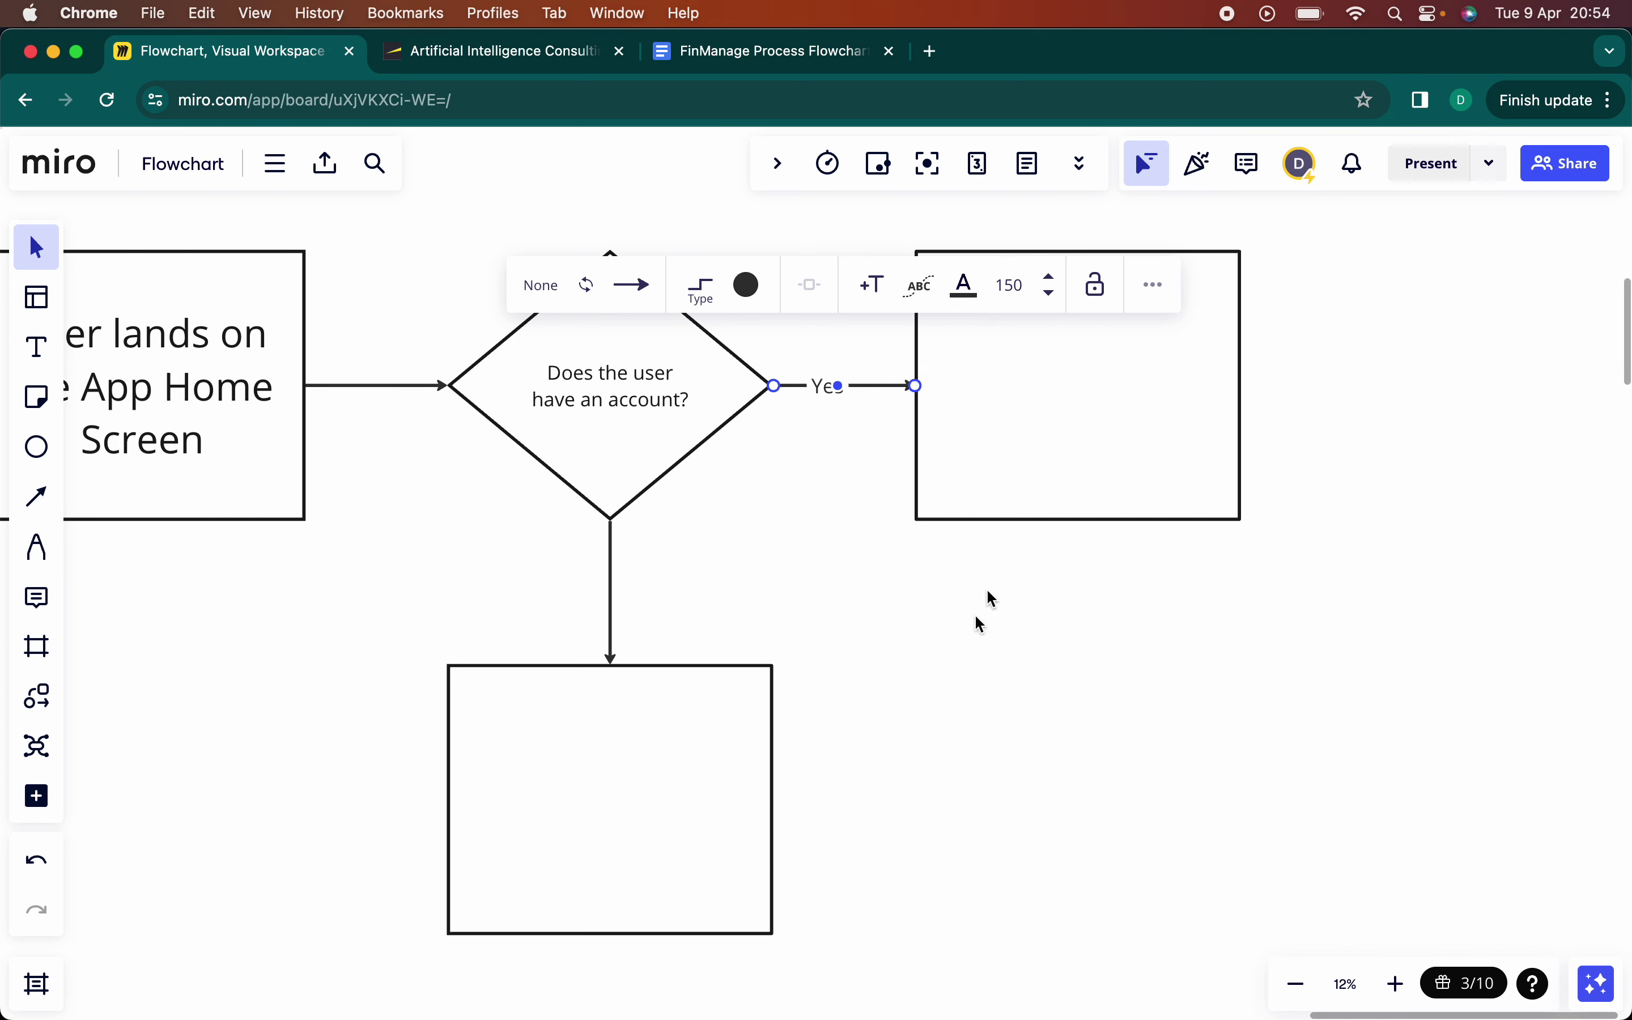
- Set the text size of the "Yes" connector label to 200
click(937, 890)
double_click(826, 388)
click(826, 388)
double_click(827, 387)
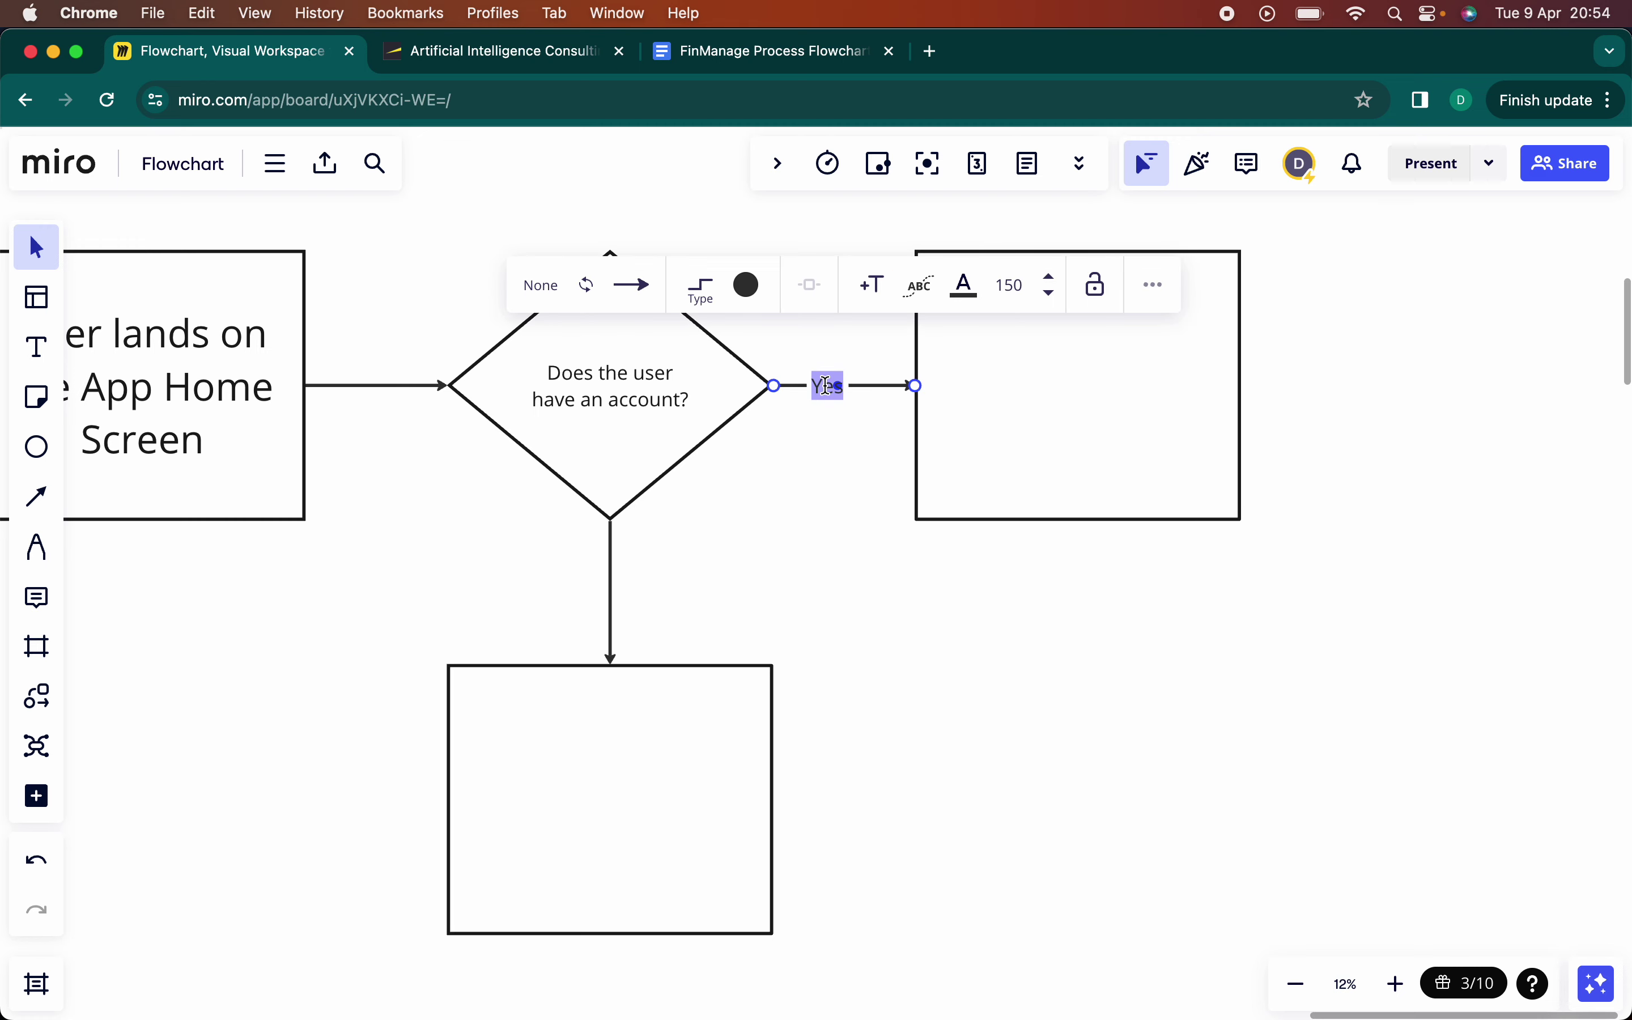
click(1010, 282)
text(200)
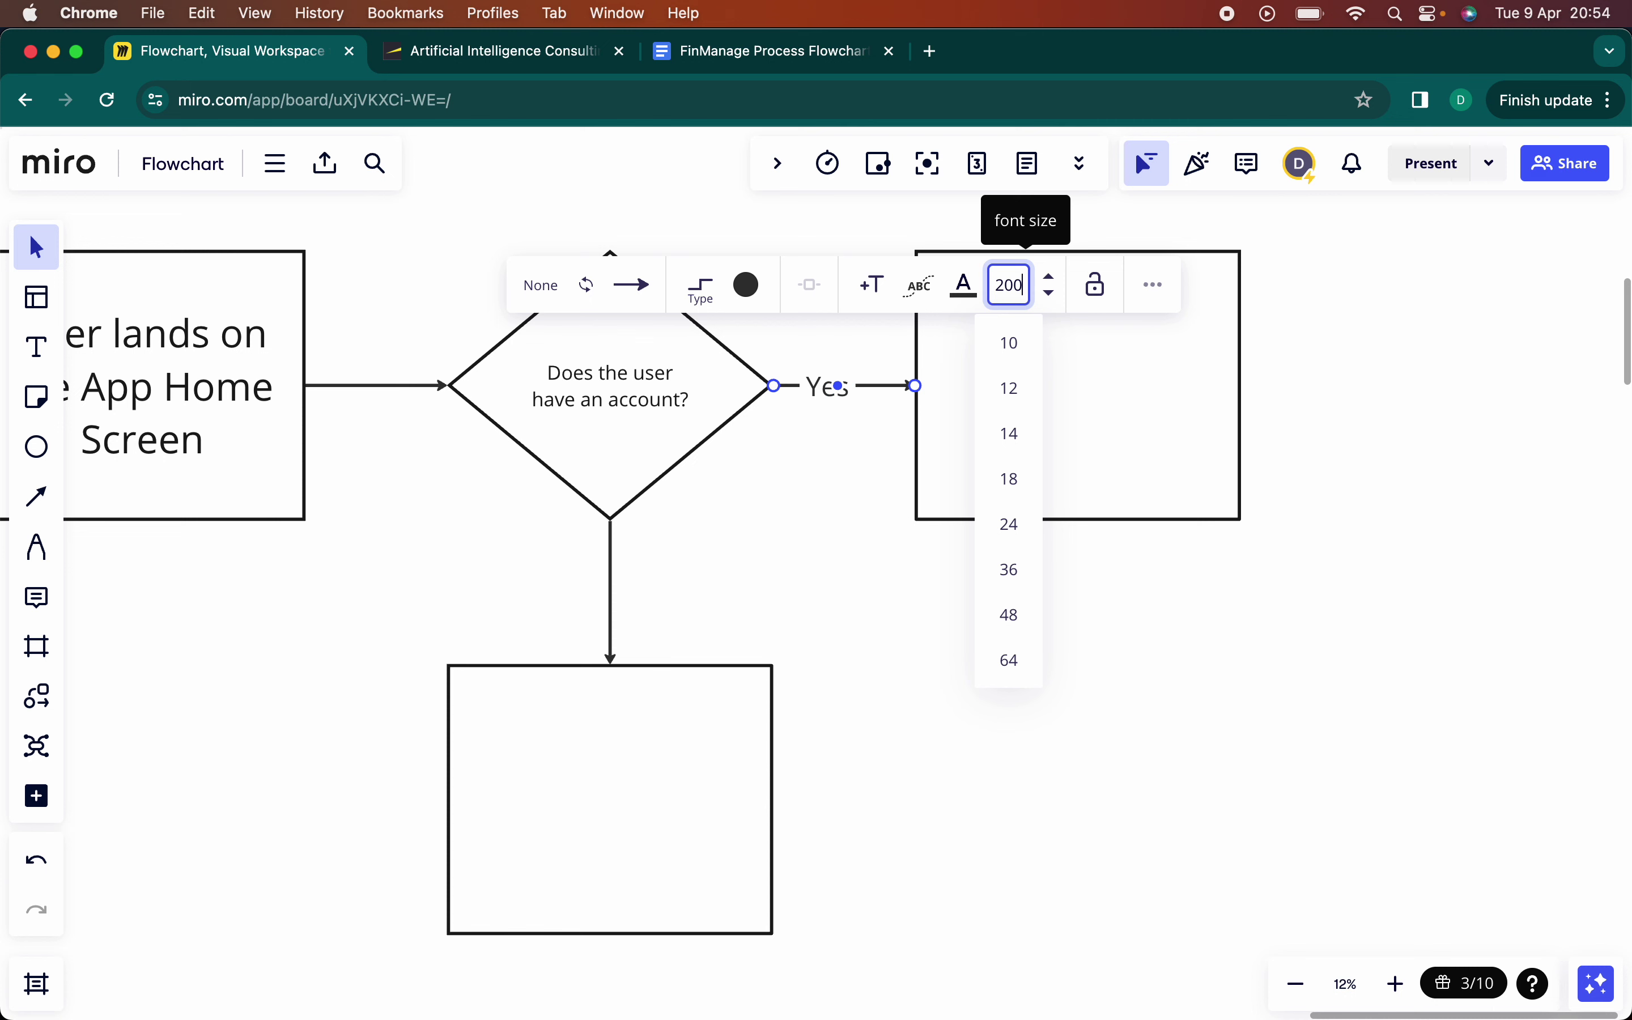
key(Return)
click(878, 632)
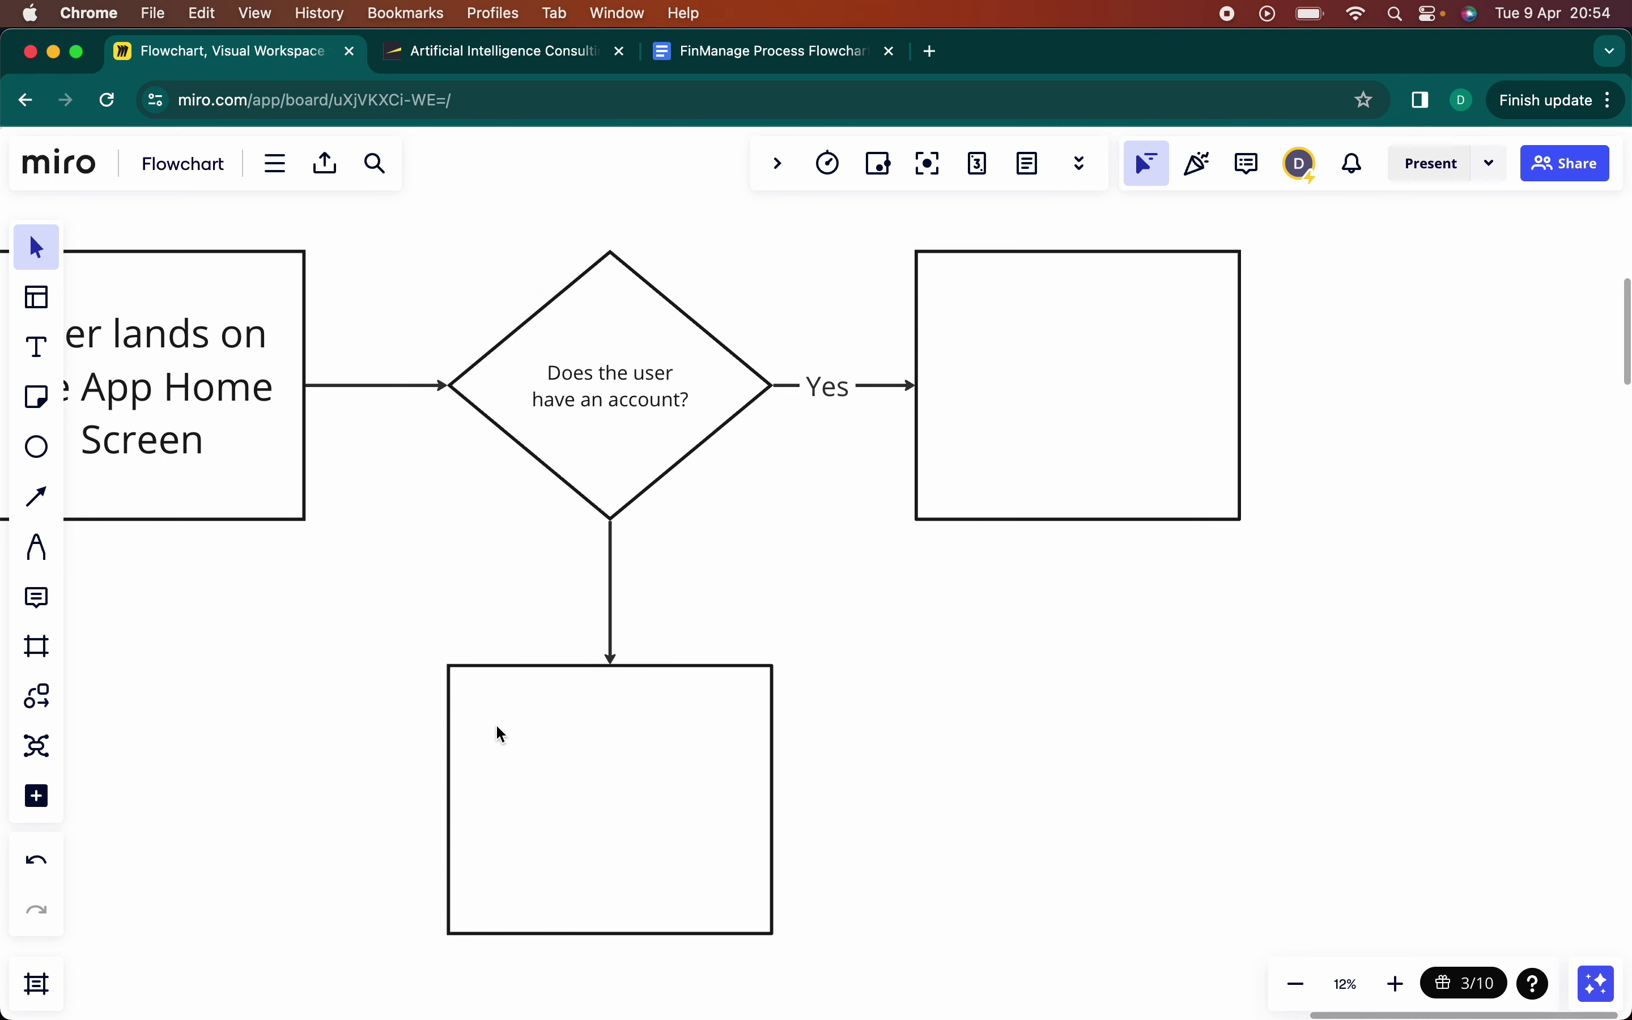
- Label the connector from the account decision diamond to the rectangle below it "No"
double_click(611, 557)
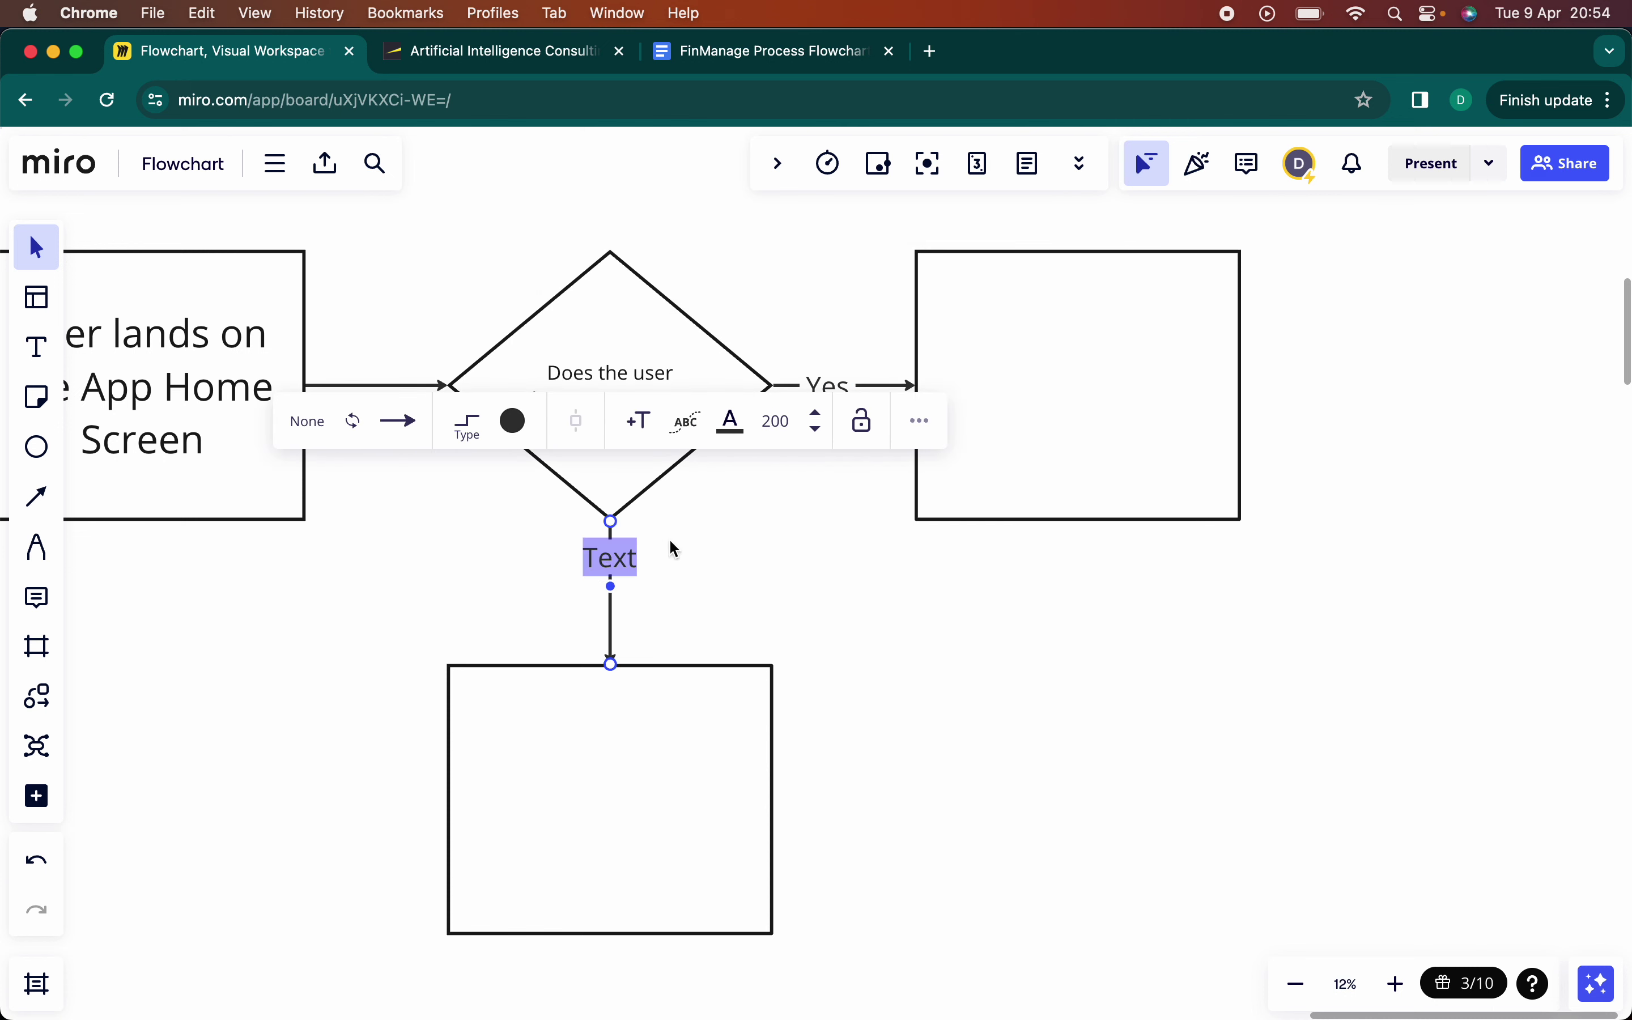
text(No)
click(941, 659)
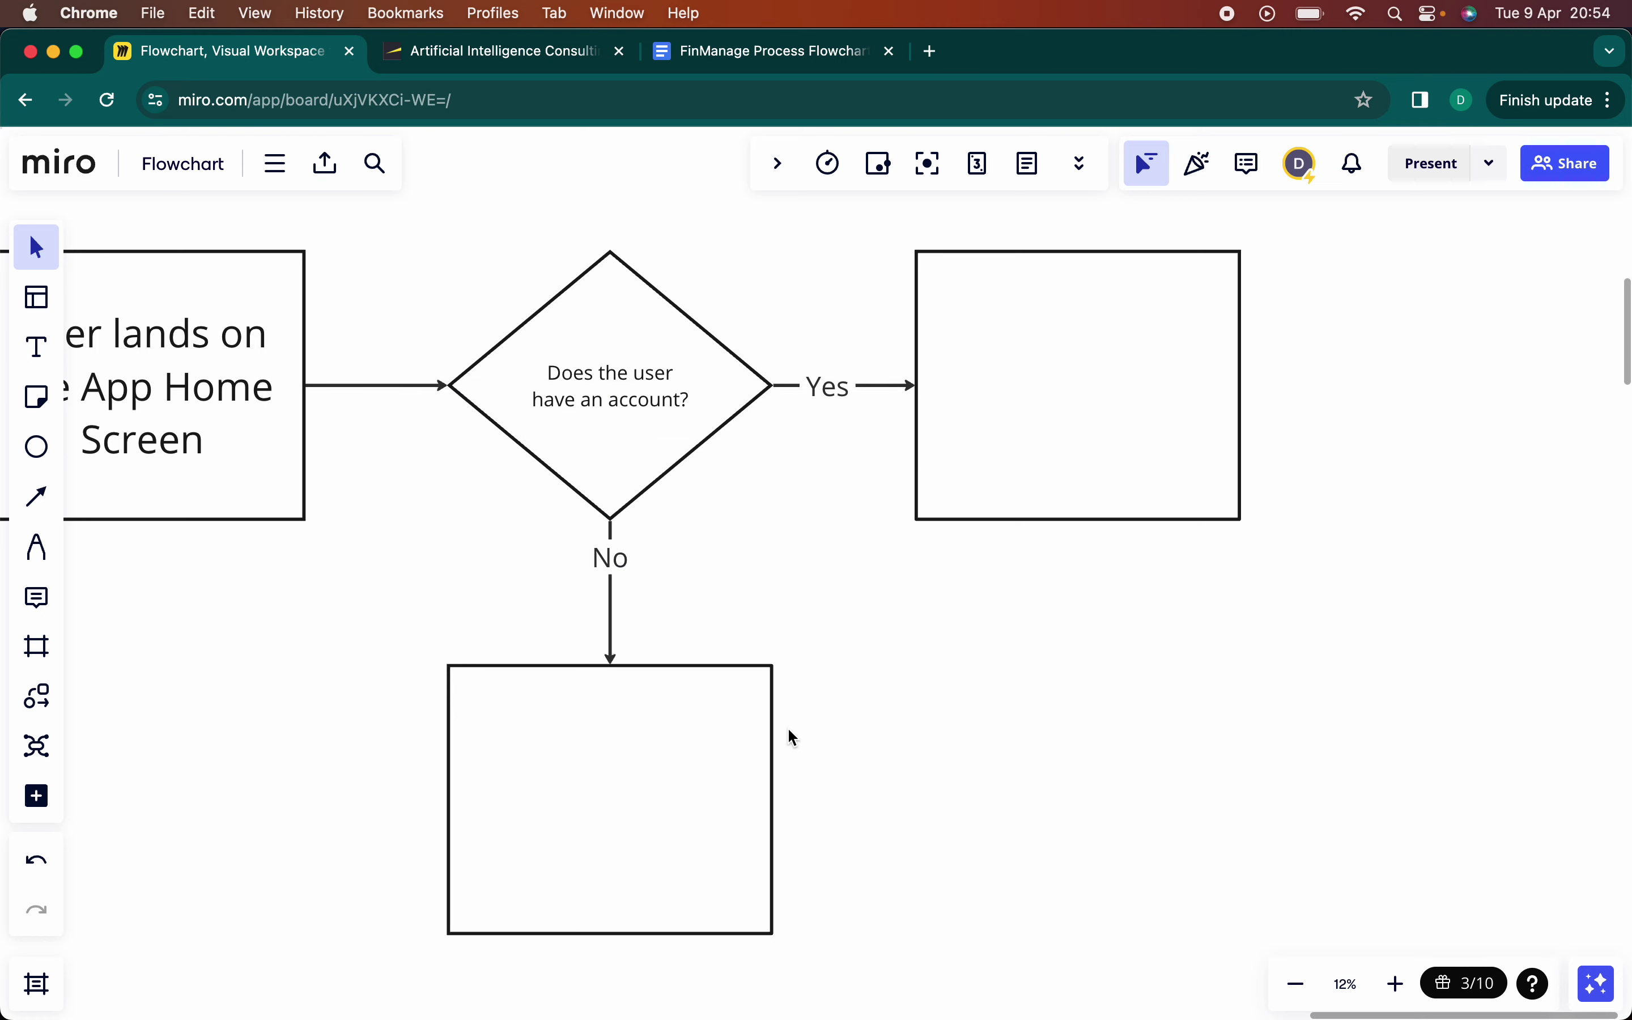
- Label the rectangle at the end of the "Yes" connector "User Signs IN"
scroll(787, 728, right, 3)
double_click(948, 415)
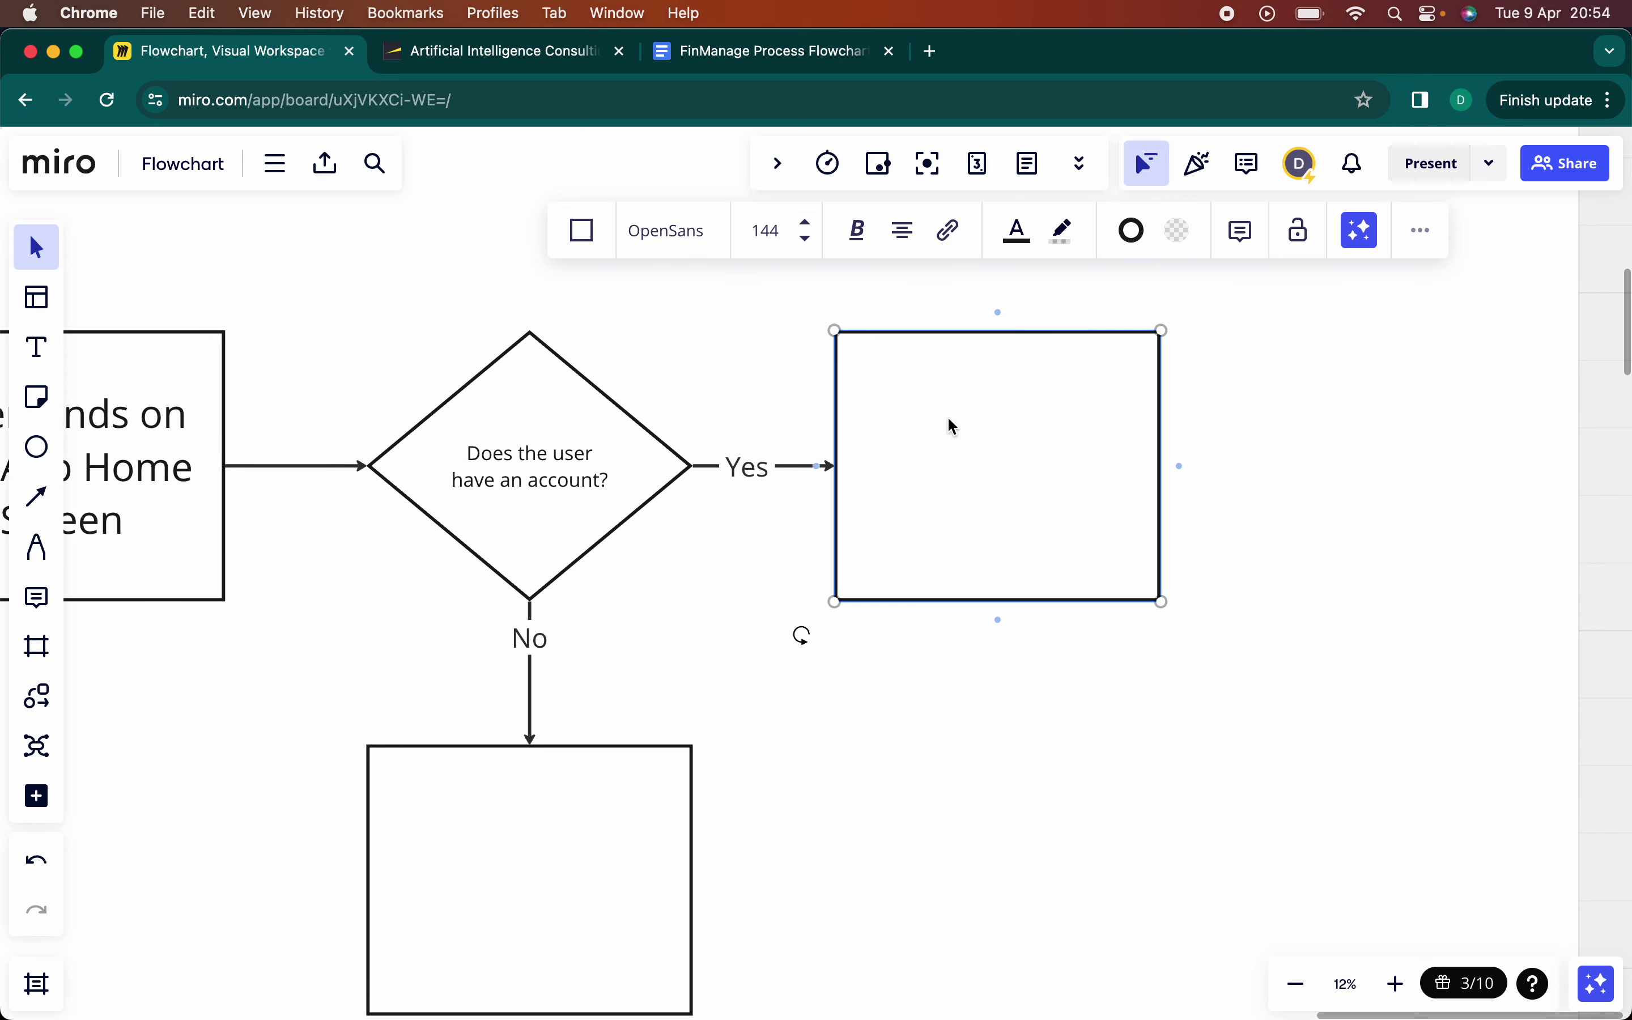
text(User)
text(Signs IN)
- Label the rectangle at the end of the "No" connector "User Clicks on Sign Up"
scroll(685, 767, down, 3)
click(685, 769)
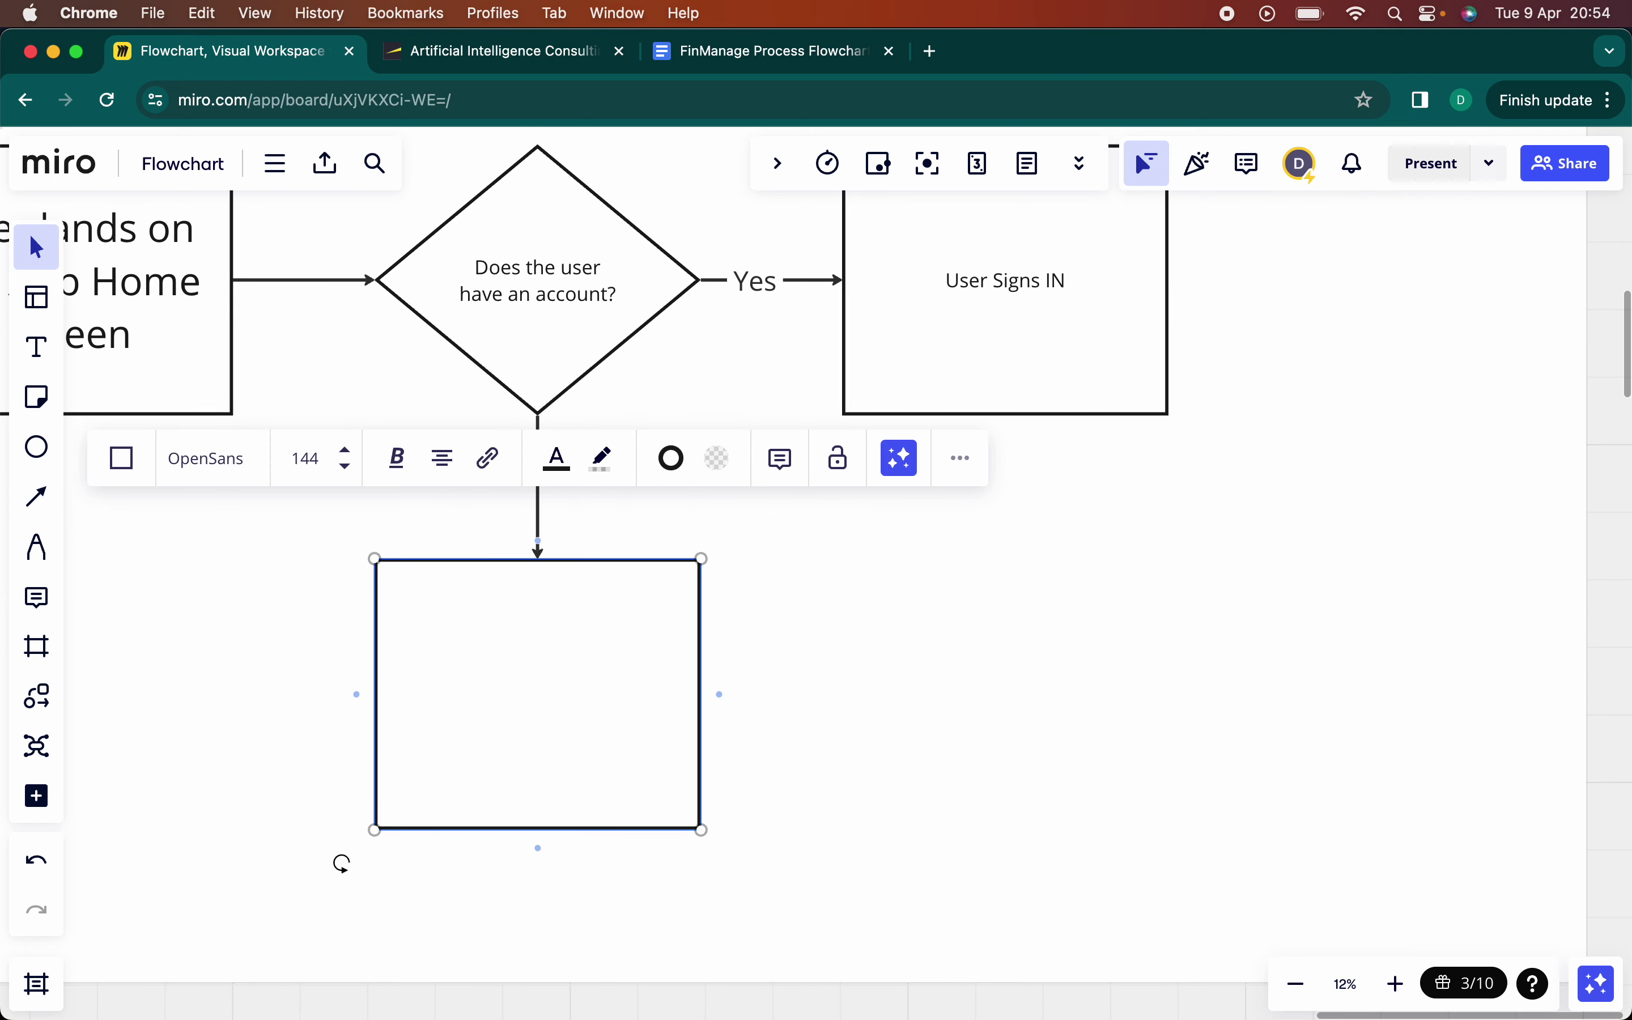
click(528, 693)
text(User Creates)
key(BackSpace)
key(BackSpace)
key(BackSpace)
key(BackSpace)
key(BackSpace)
key(BackSpace)
key(BackSpace)
text(Clicks on Sign)
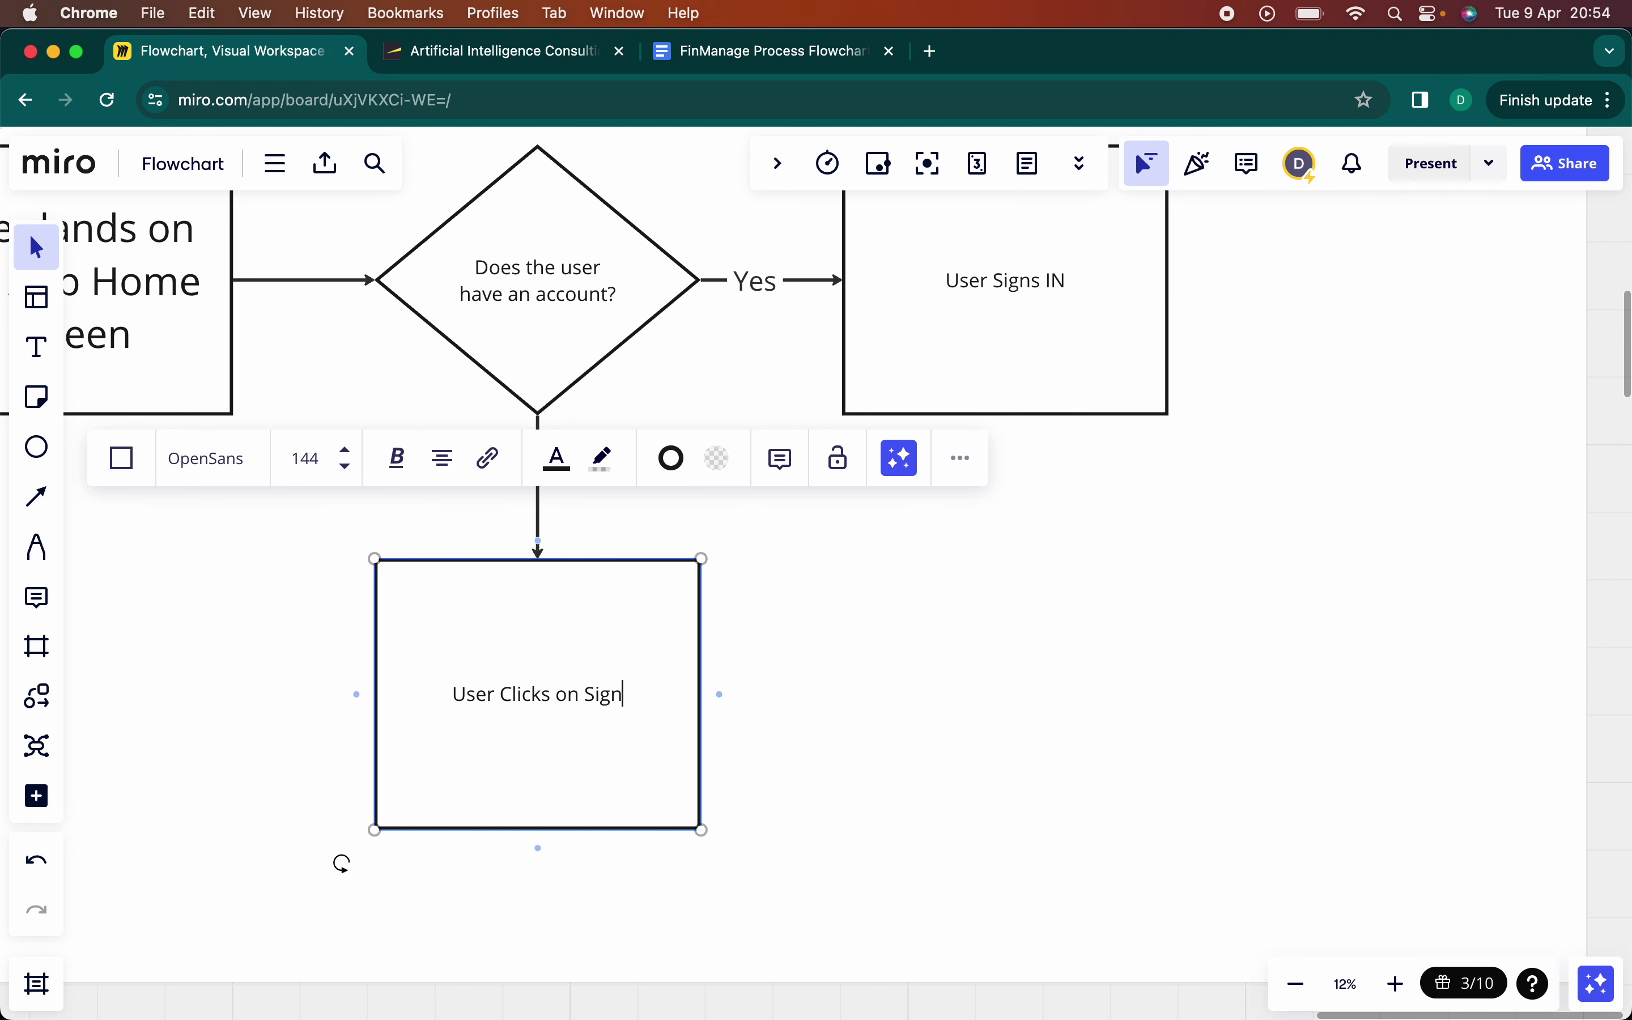
text( Up)
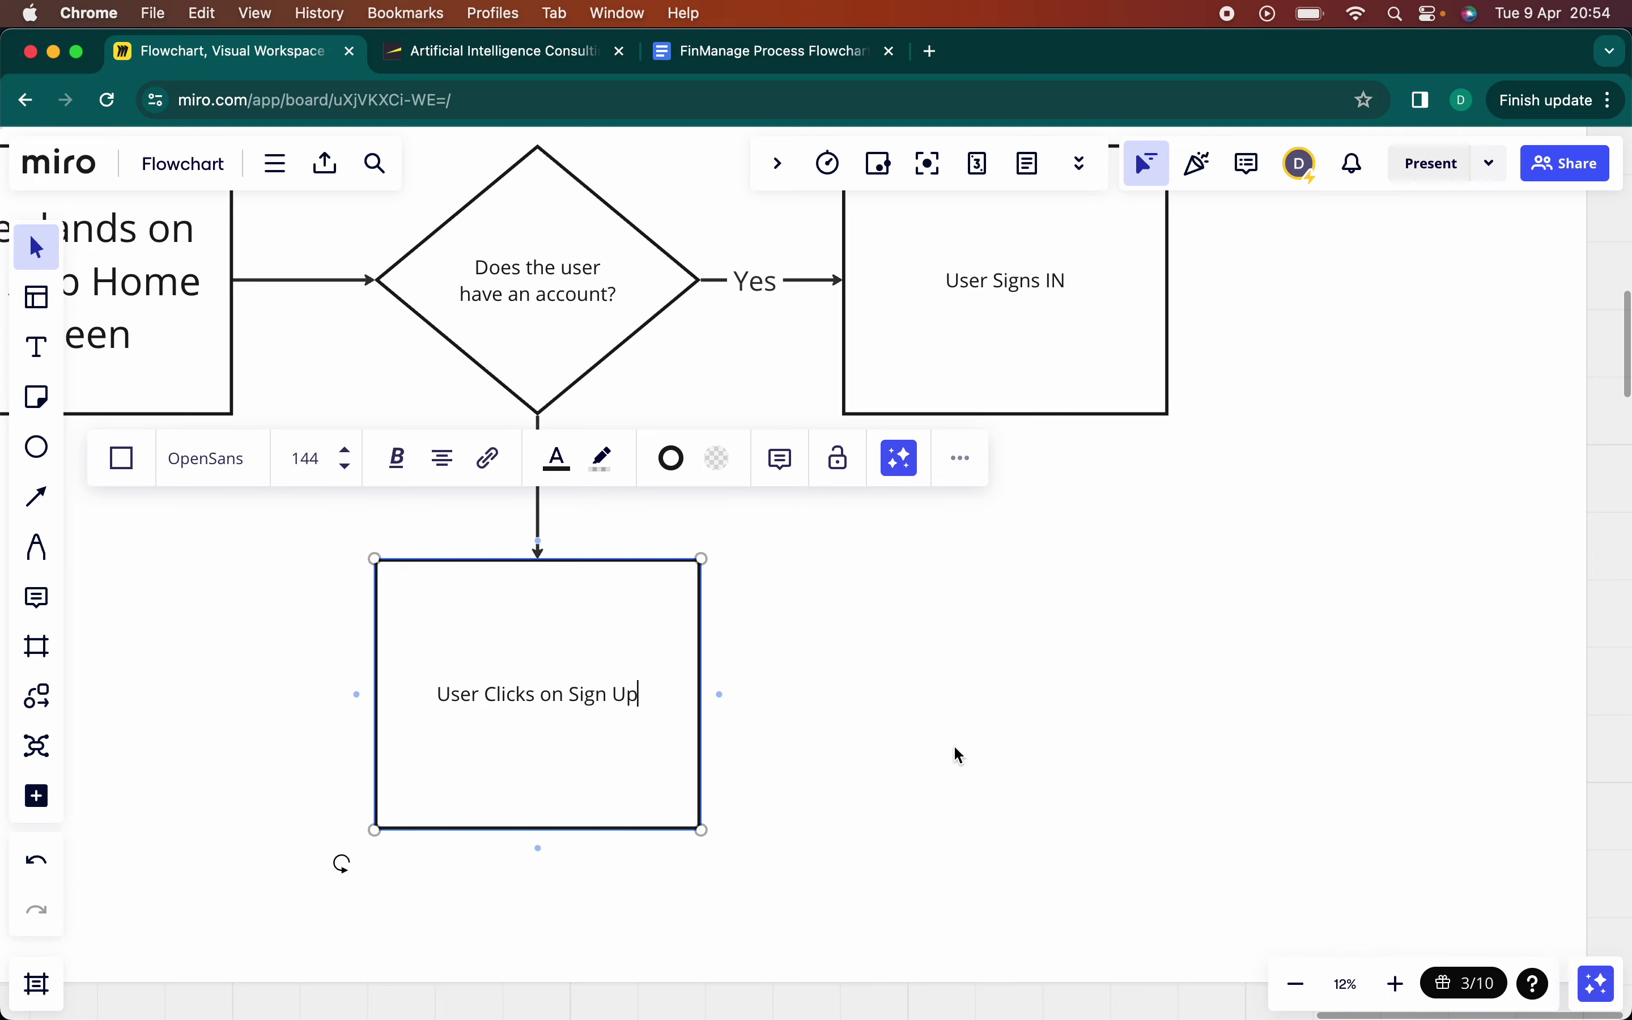
click(852, 740)
- Extend the sign-up rectangle's text to read "User Clicks on Sign Up to Create an Account"
scroll(852, 740, left, 5)
scroll(852, 741, down, 5)
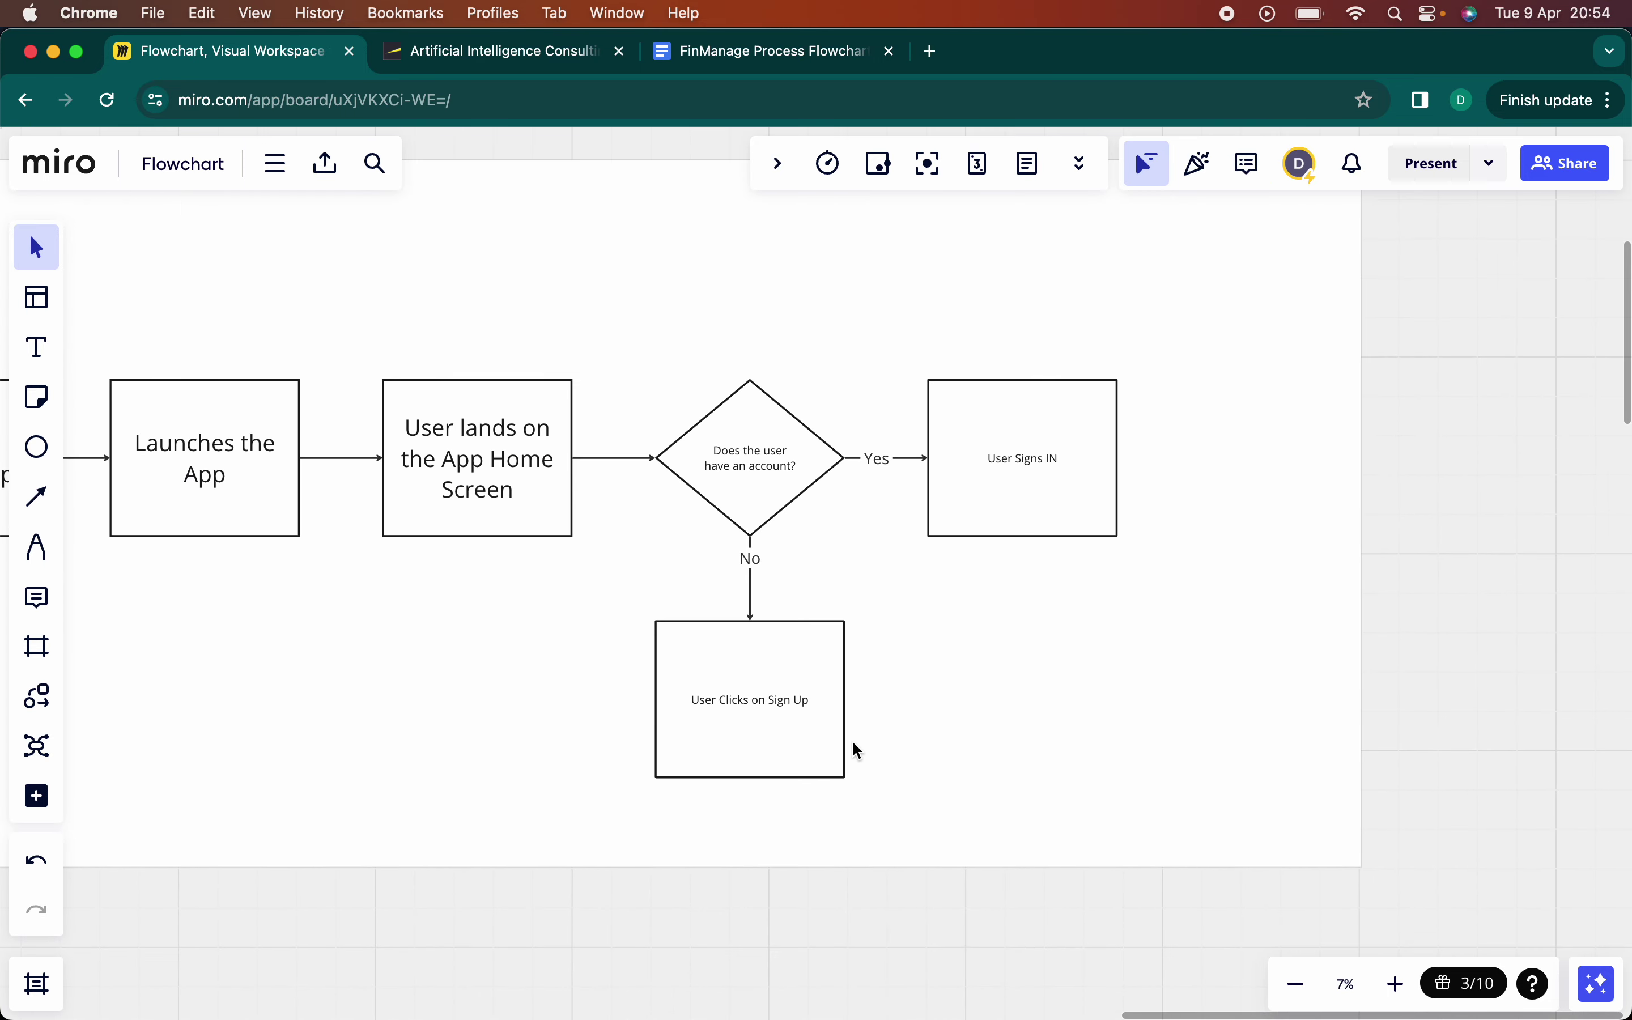
scroll(852, 740, down, 3)
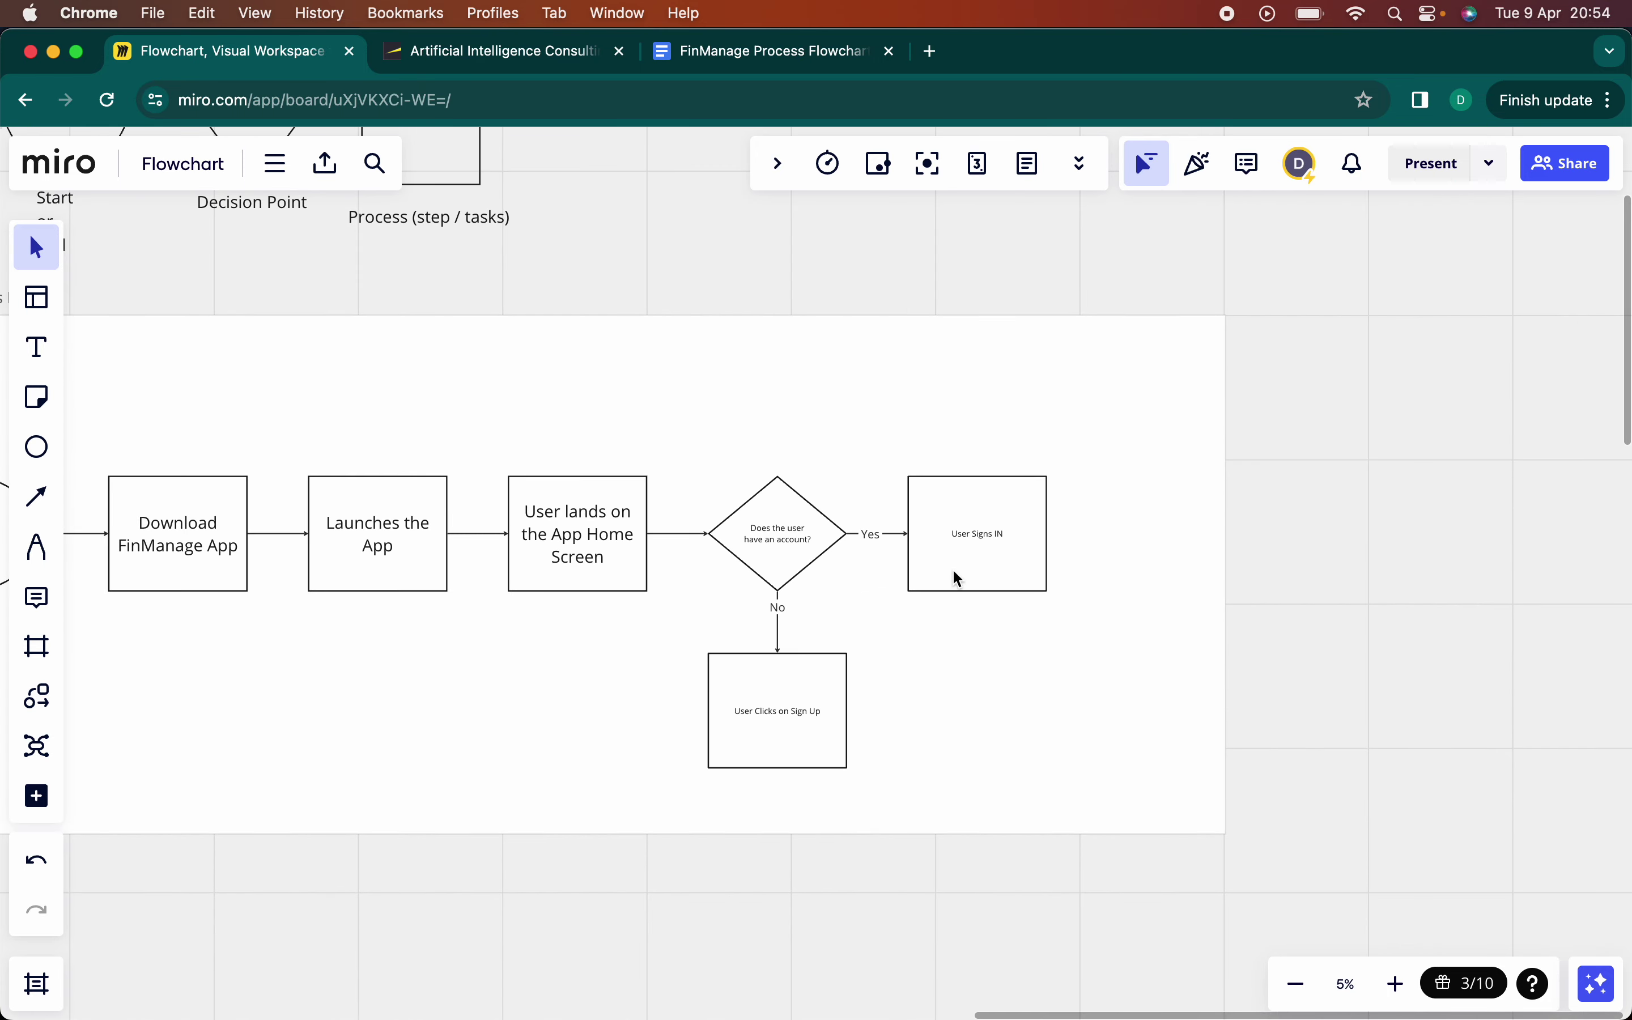
scroll(953, 568, up, 4)
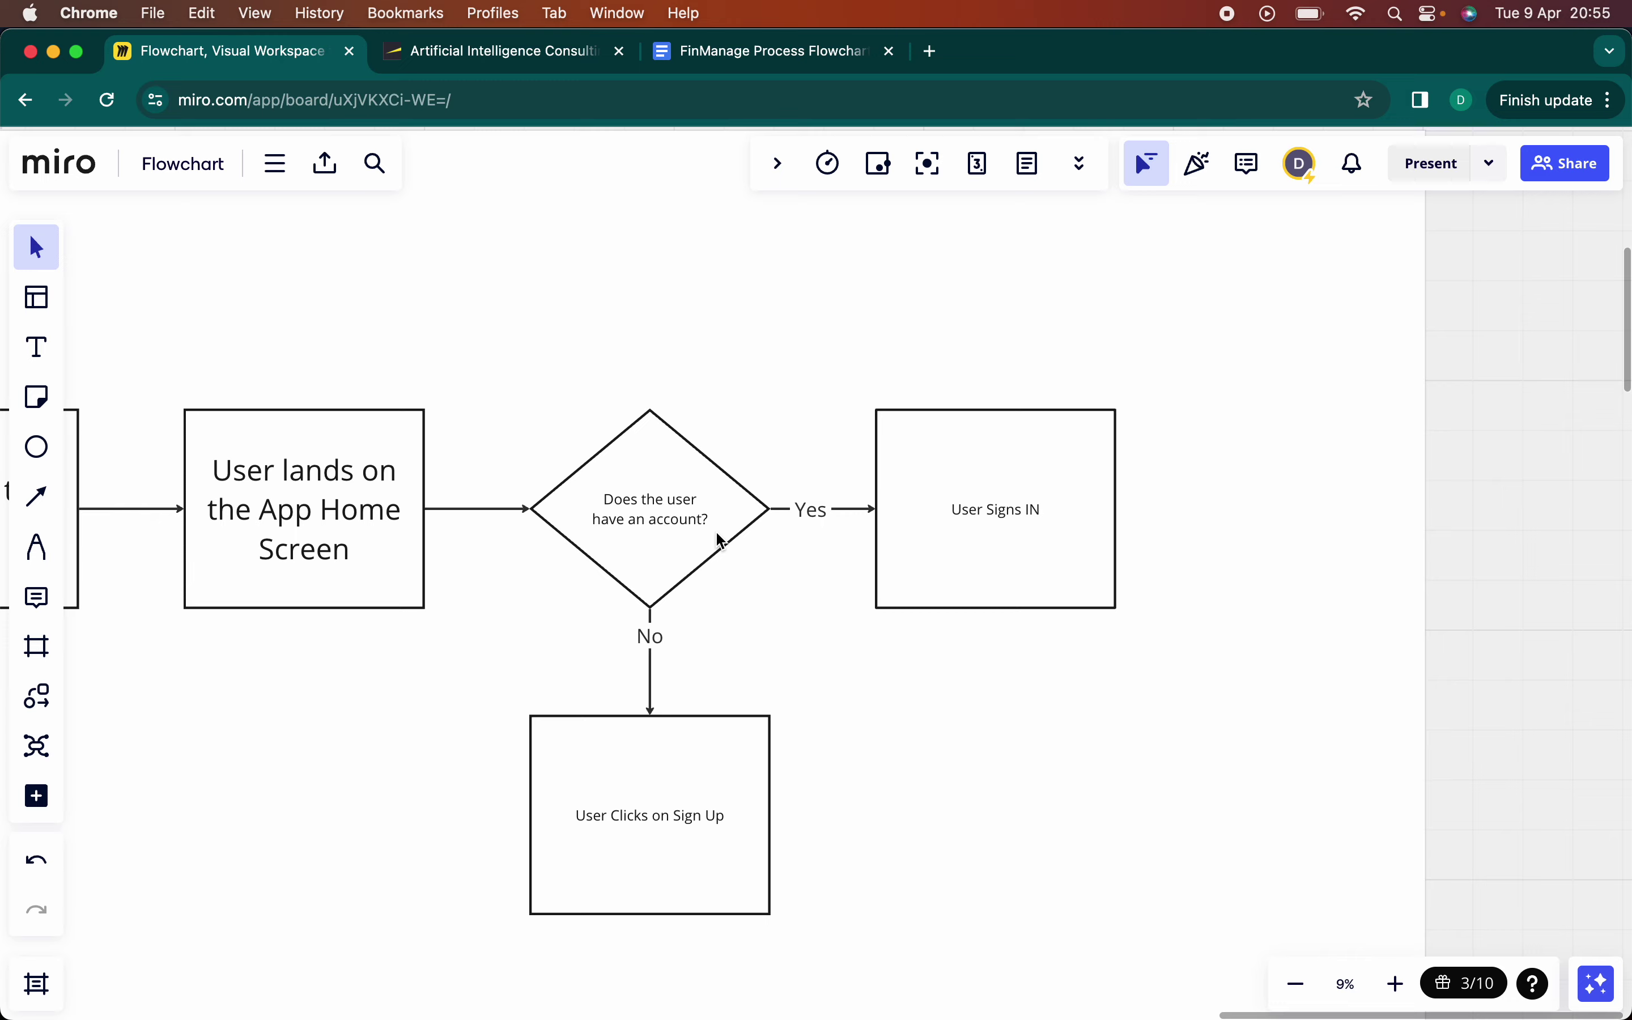
scroll(720, 538, up, 5)
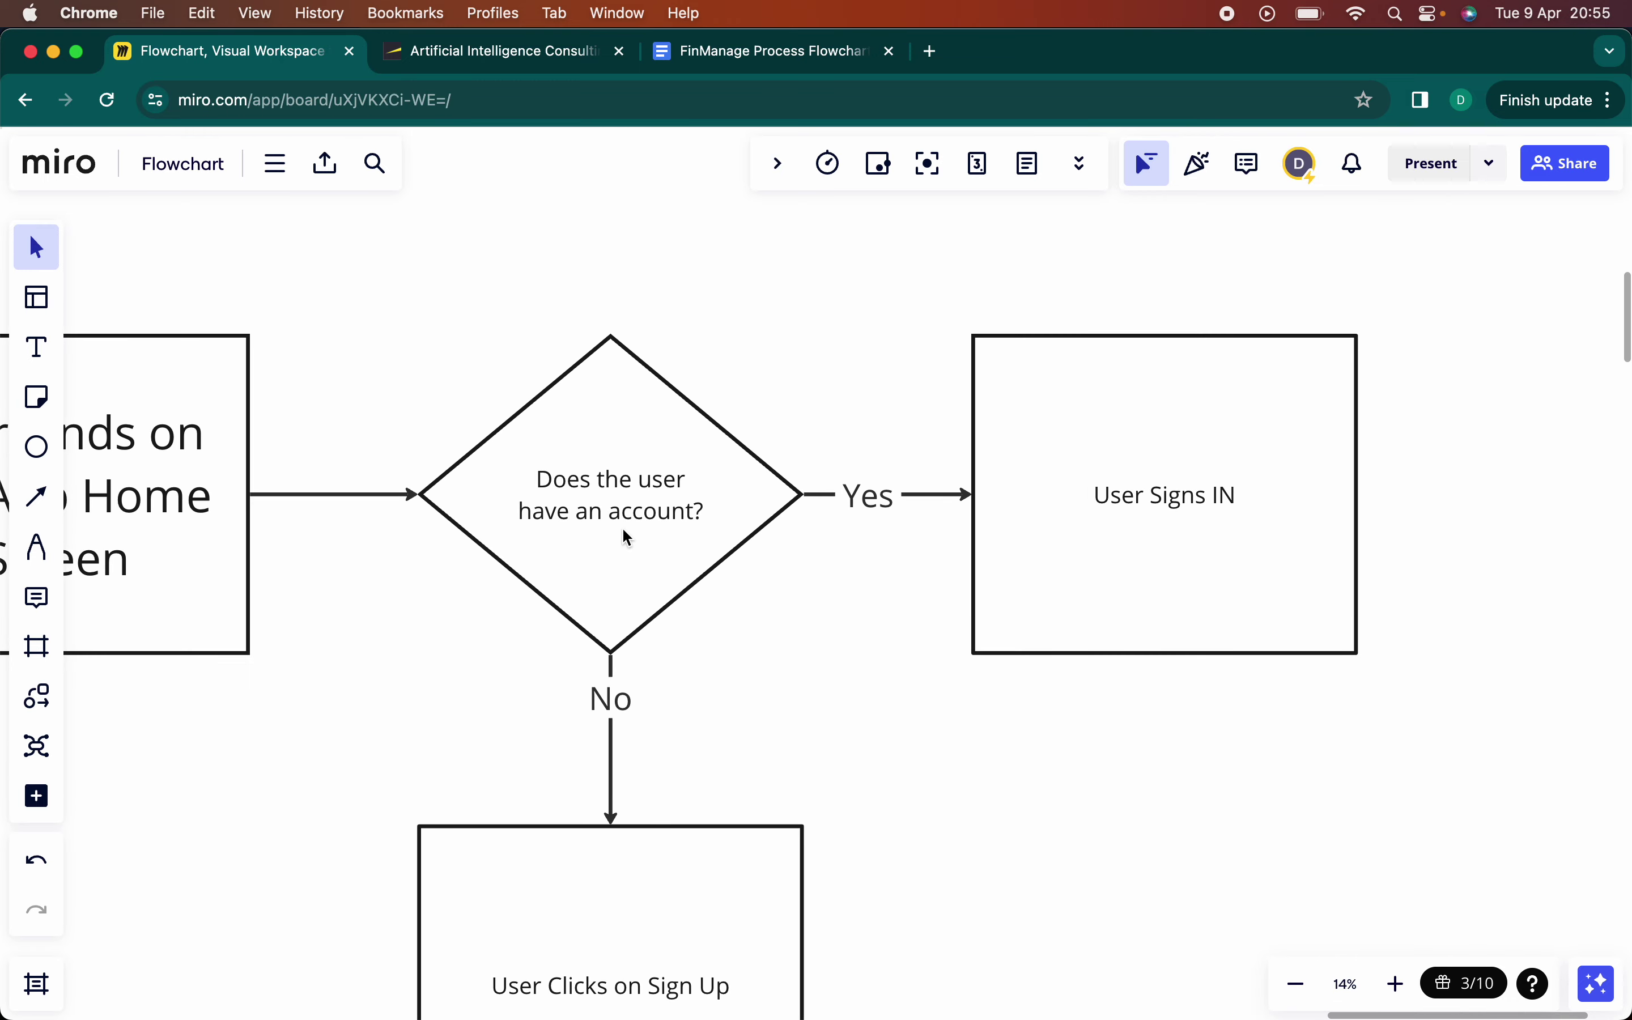
scroll(623, 537, down, 2)
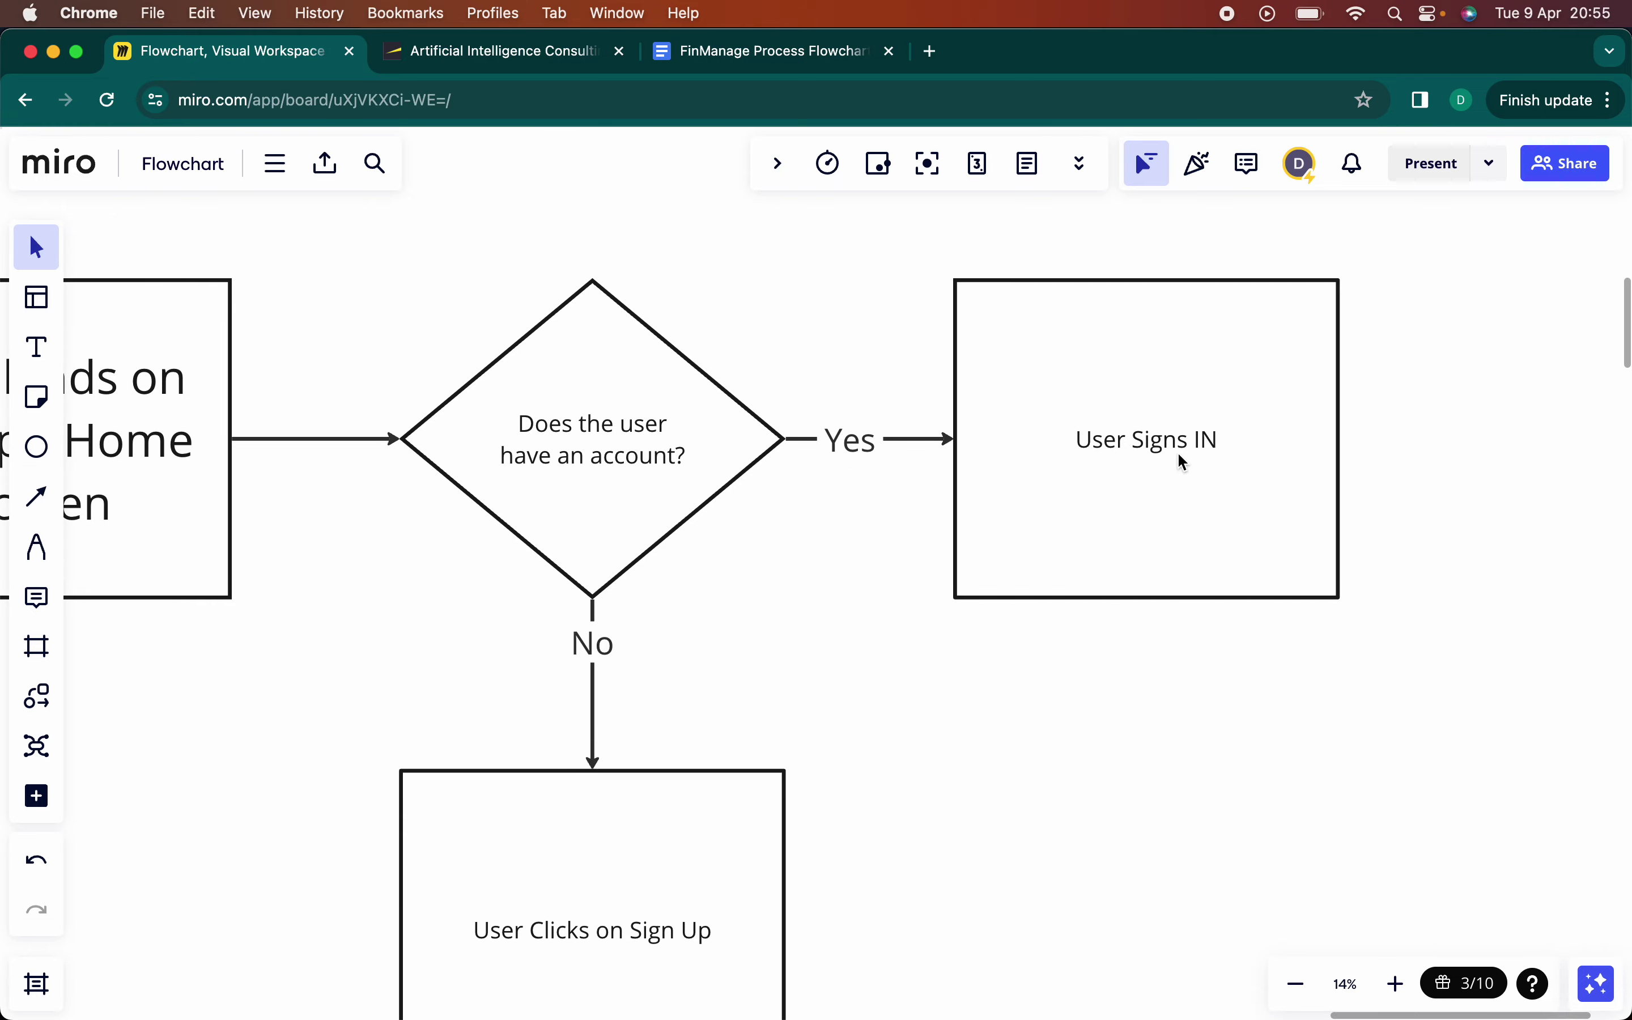
scroll(667, 654, down, 5)
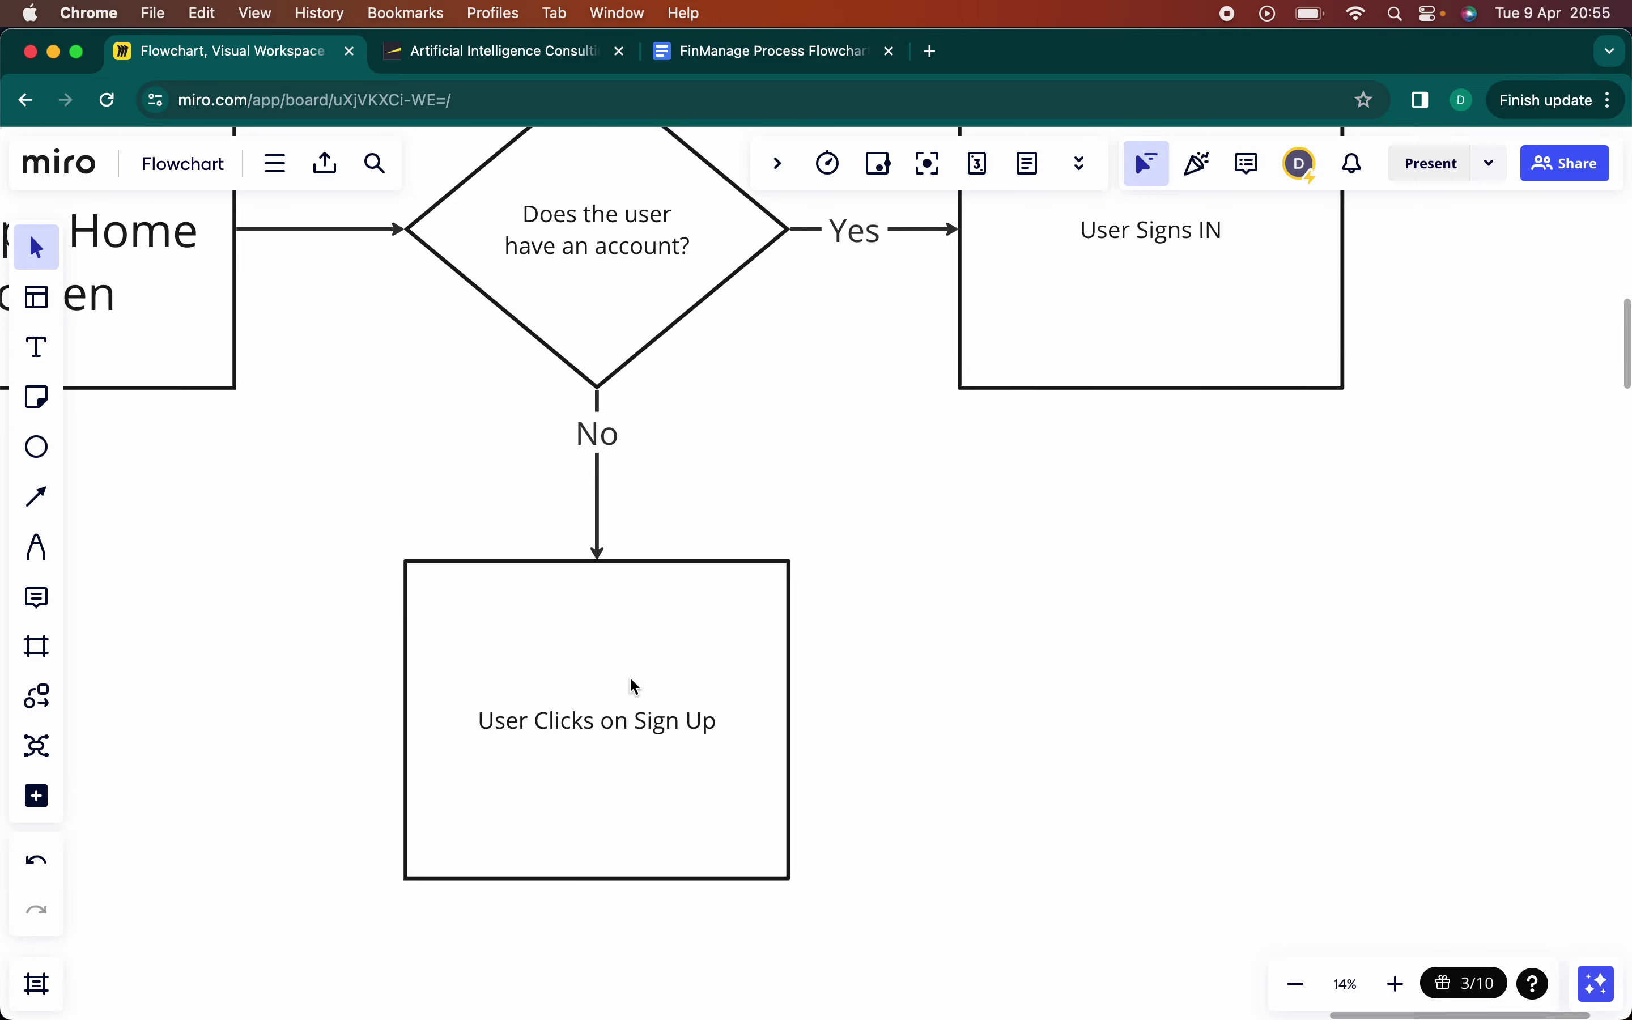
double_click(678, 719)
click(734, 718)
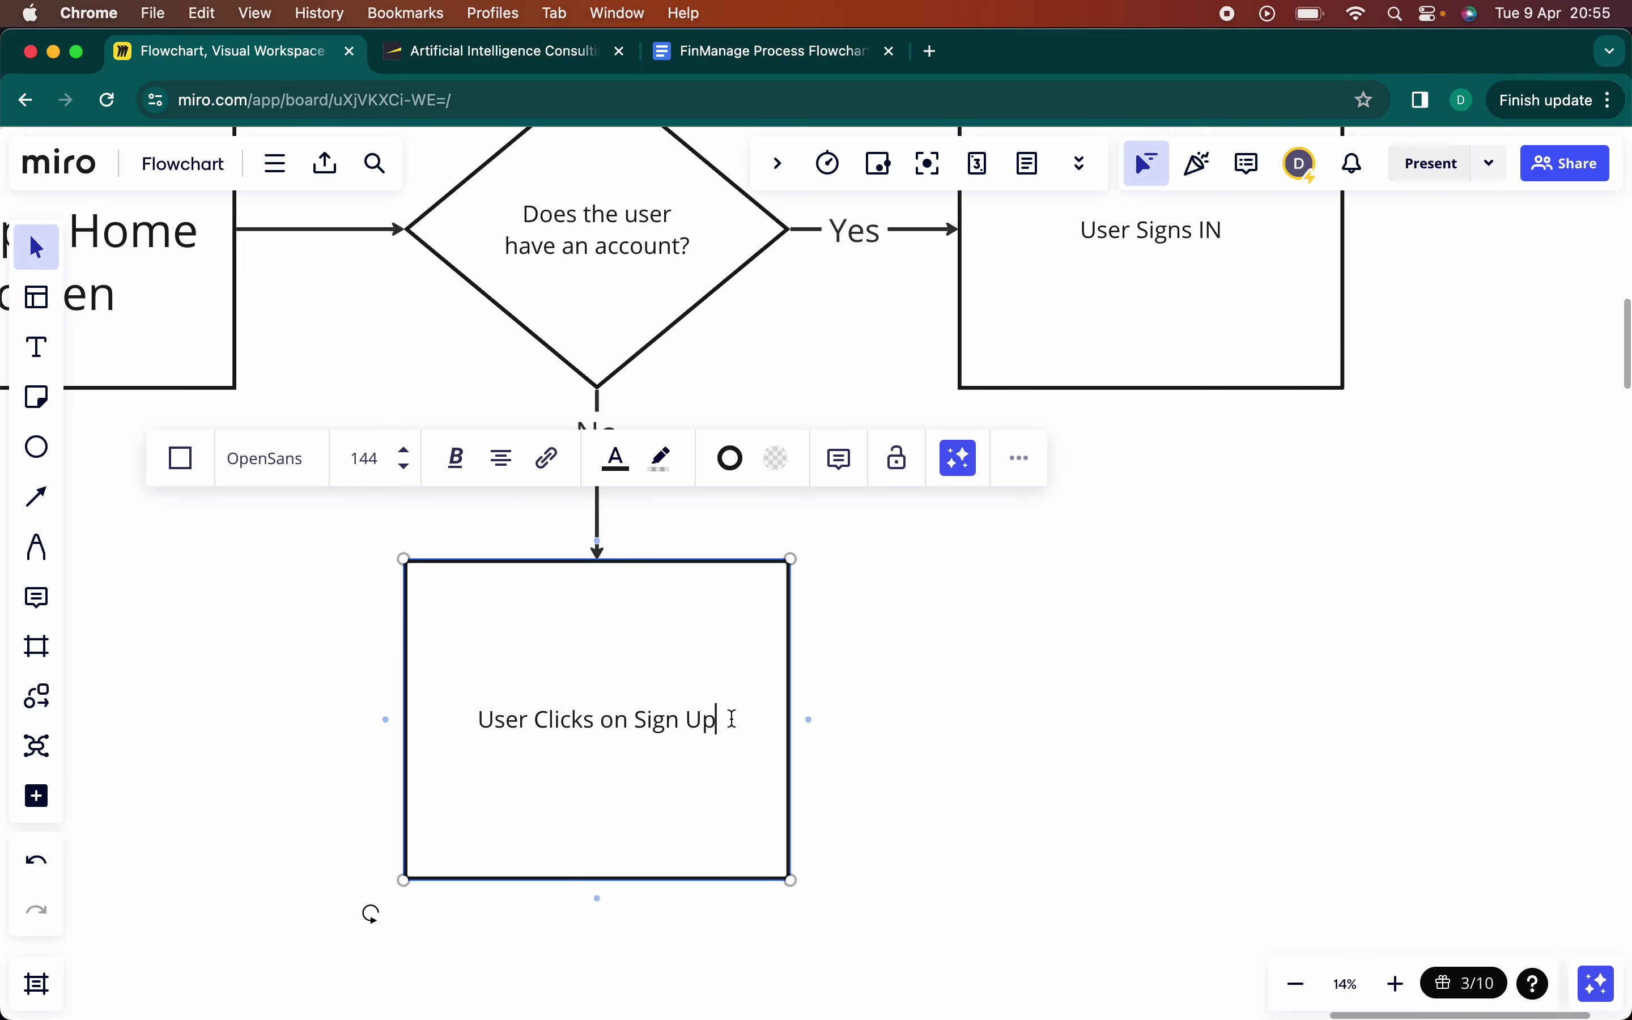
text(to Create )
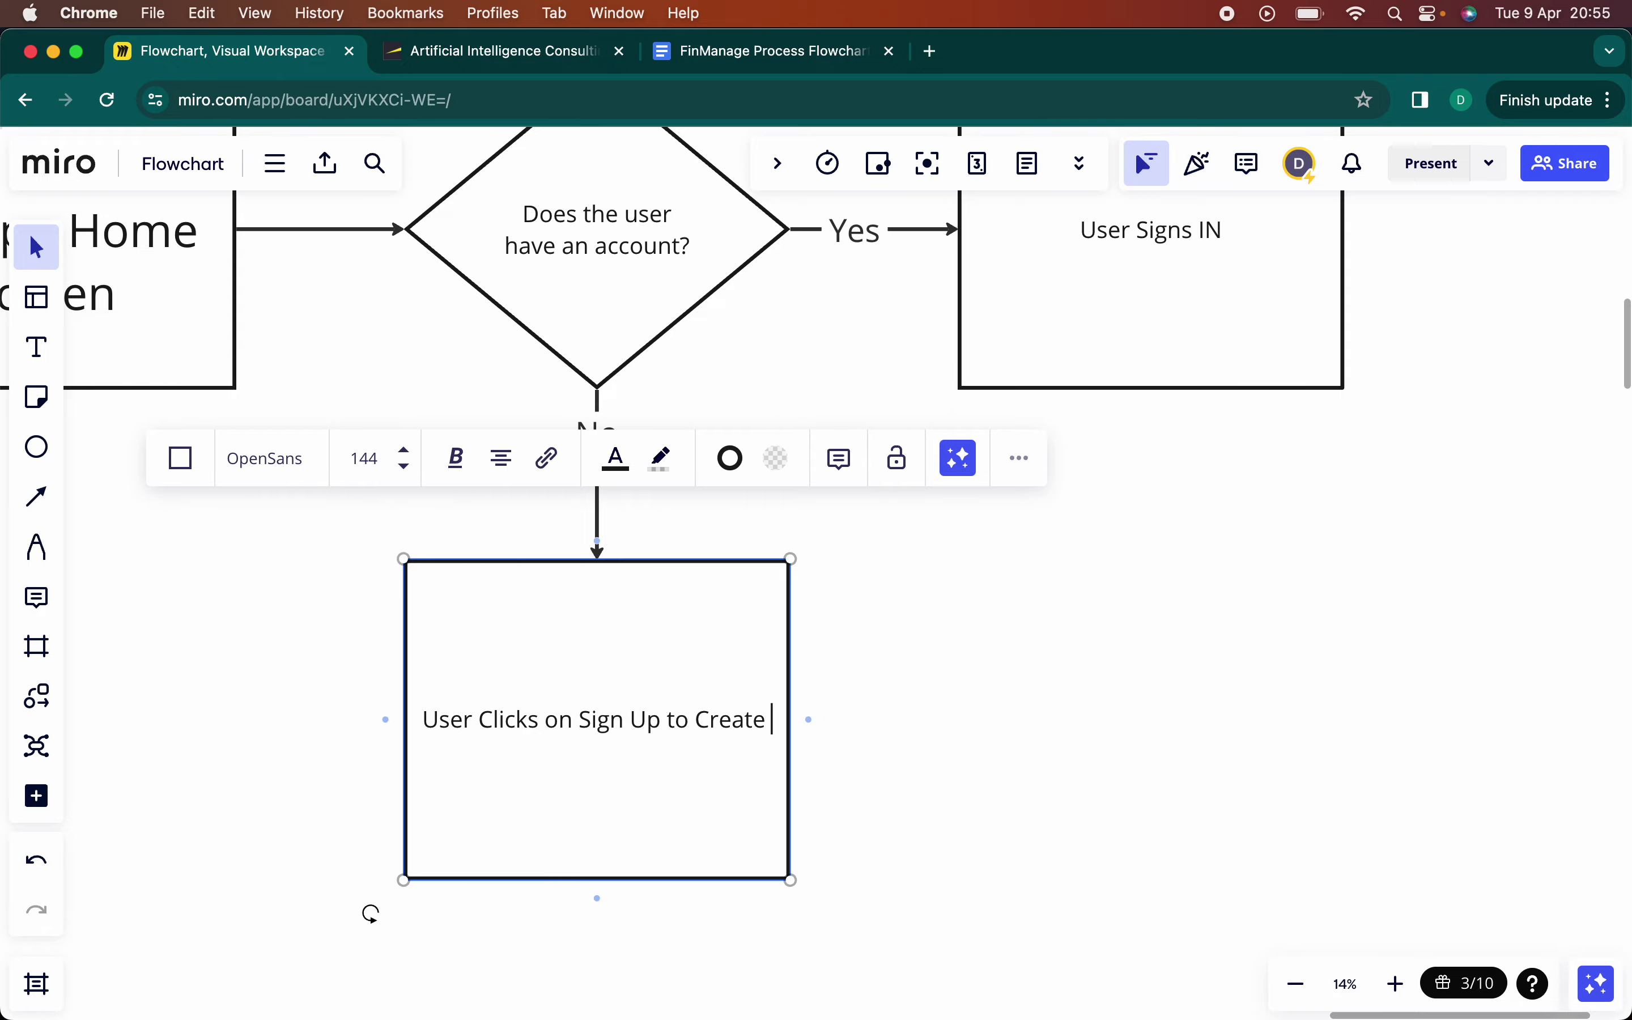
text(an Account)
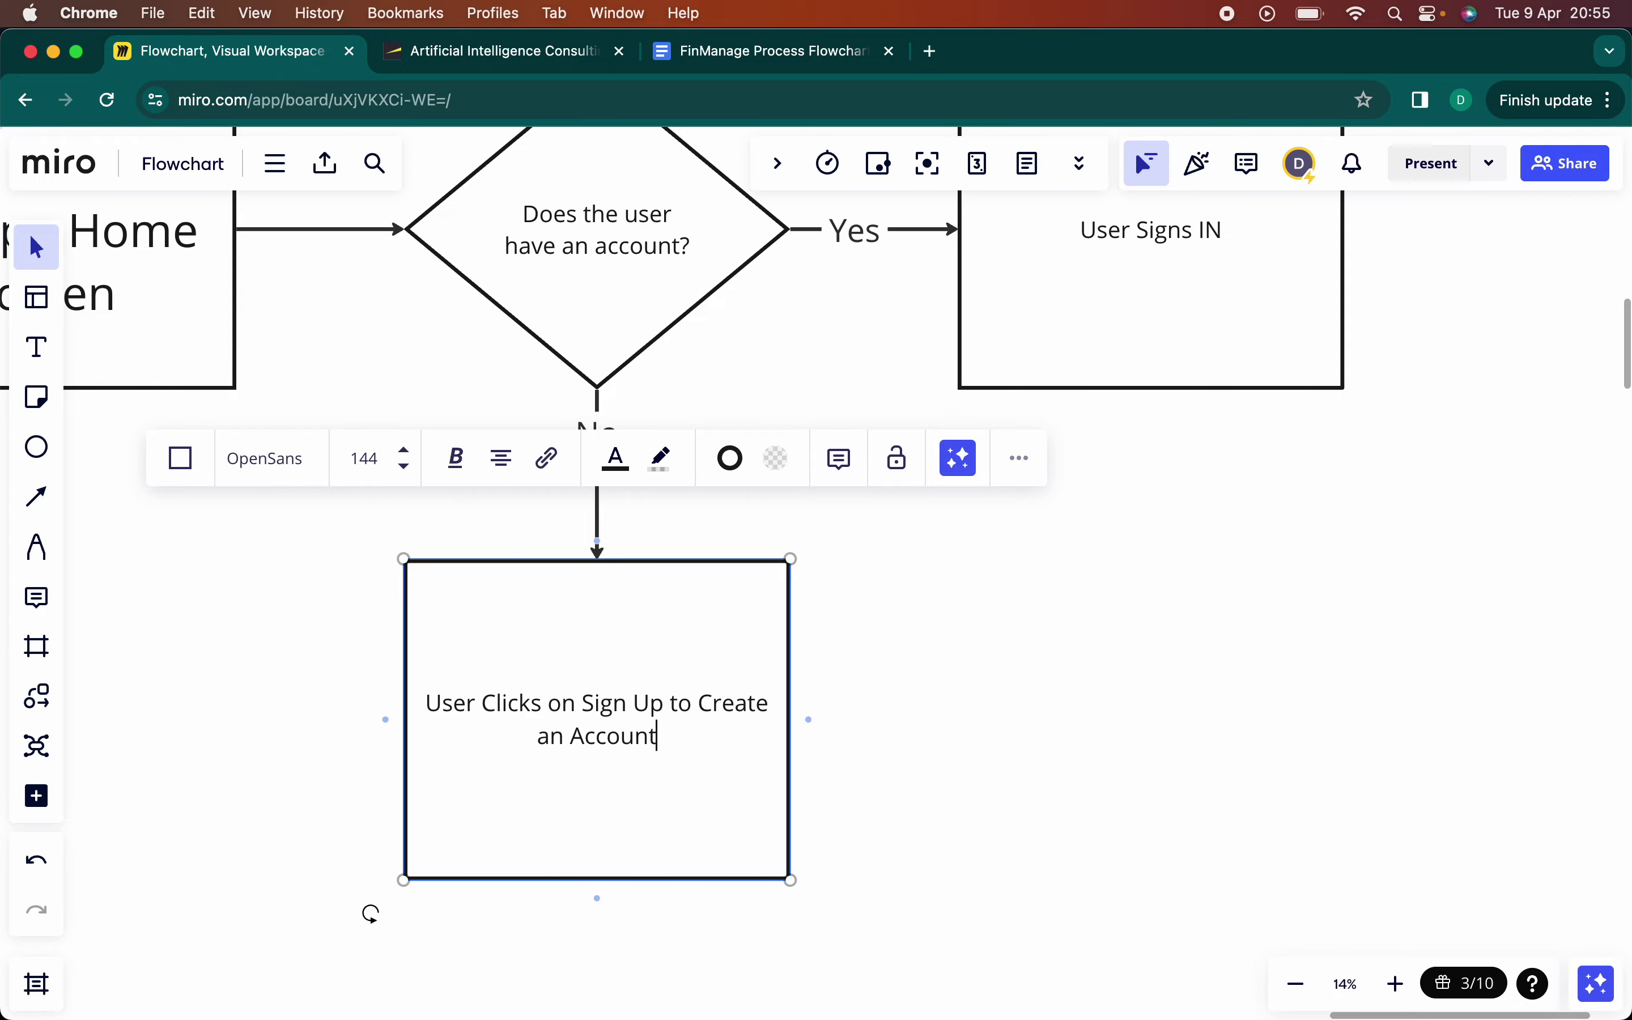
click(1031, 793)
- Review the Personal Information step in the Descriptive Process Flow frame to determine what follows sign-up
scroll(1030, 793, down, 5)
scroll(1032, 797, down, 6)
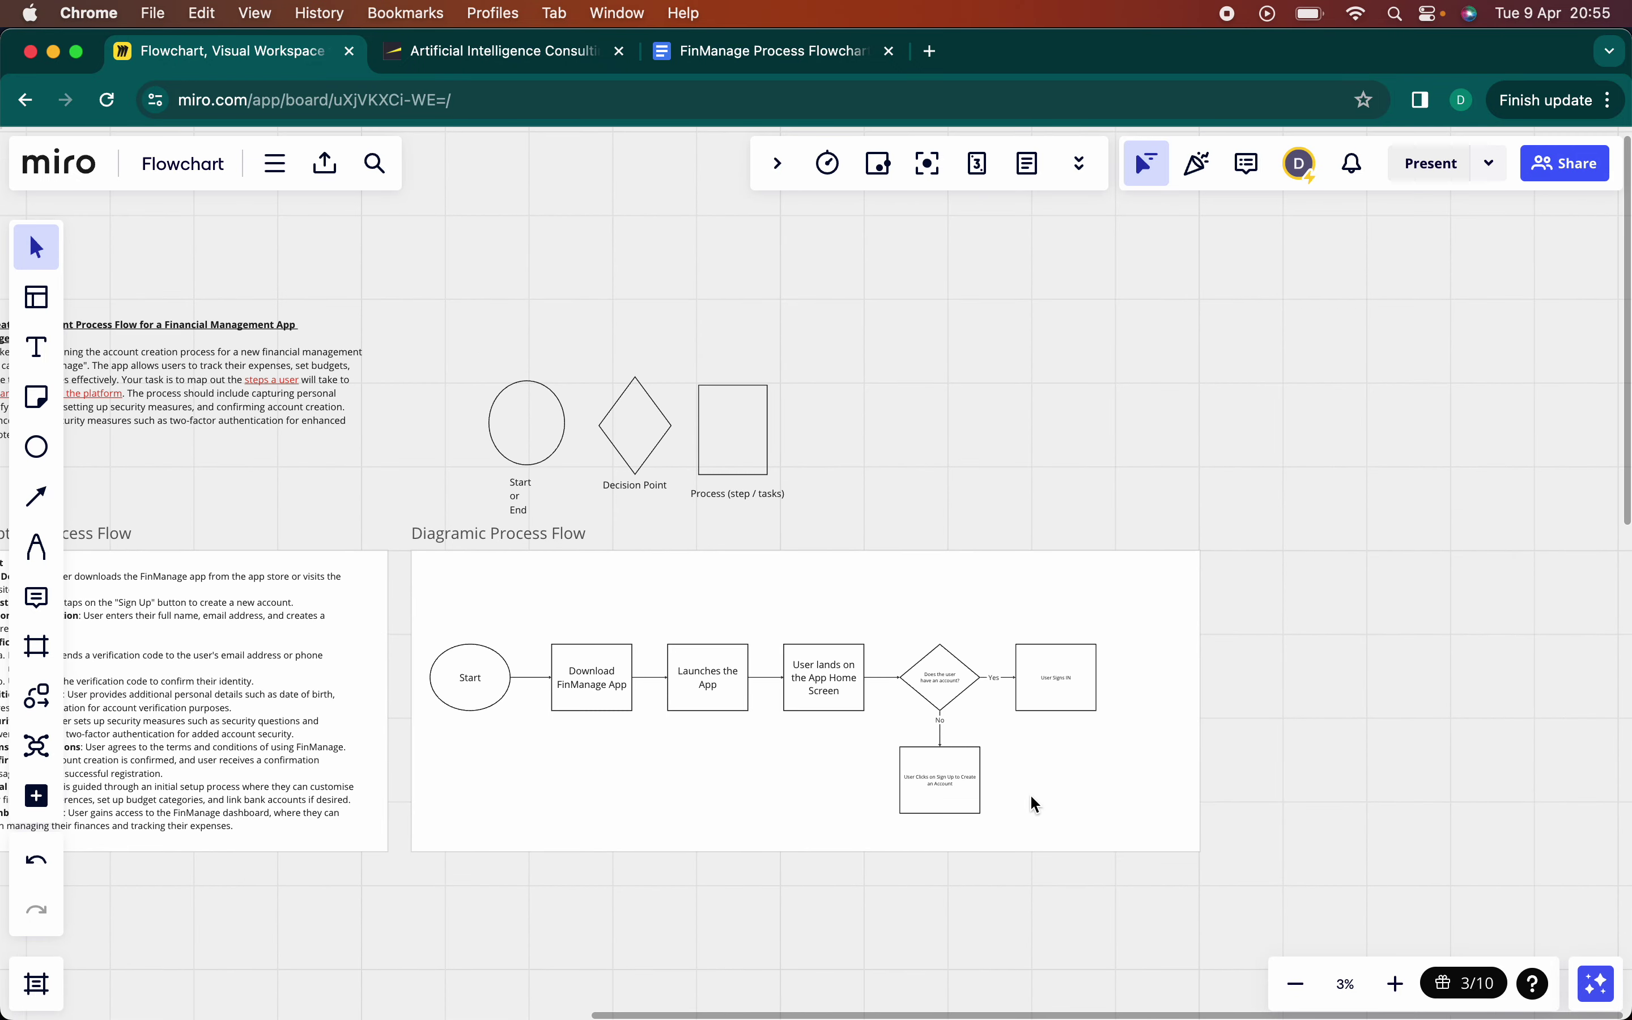
scroll(490, 613, up, 6)
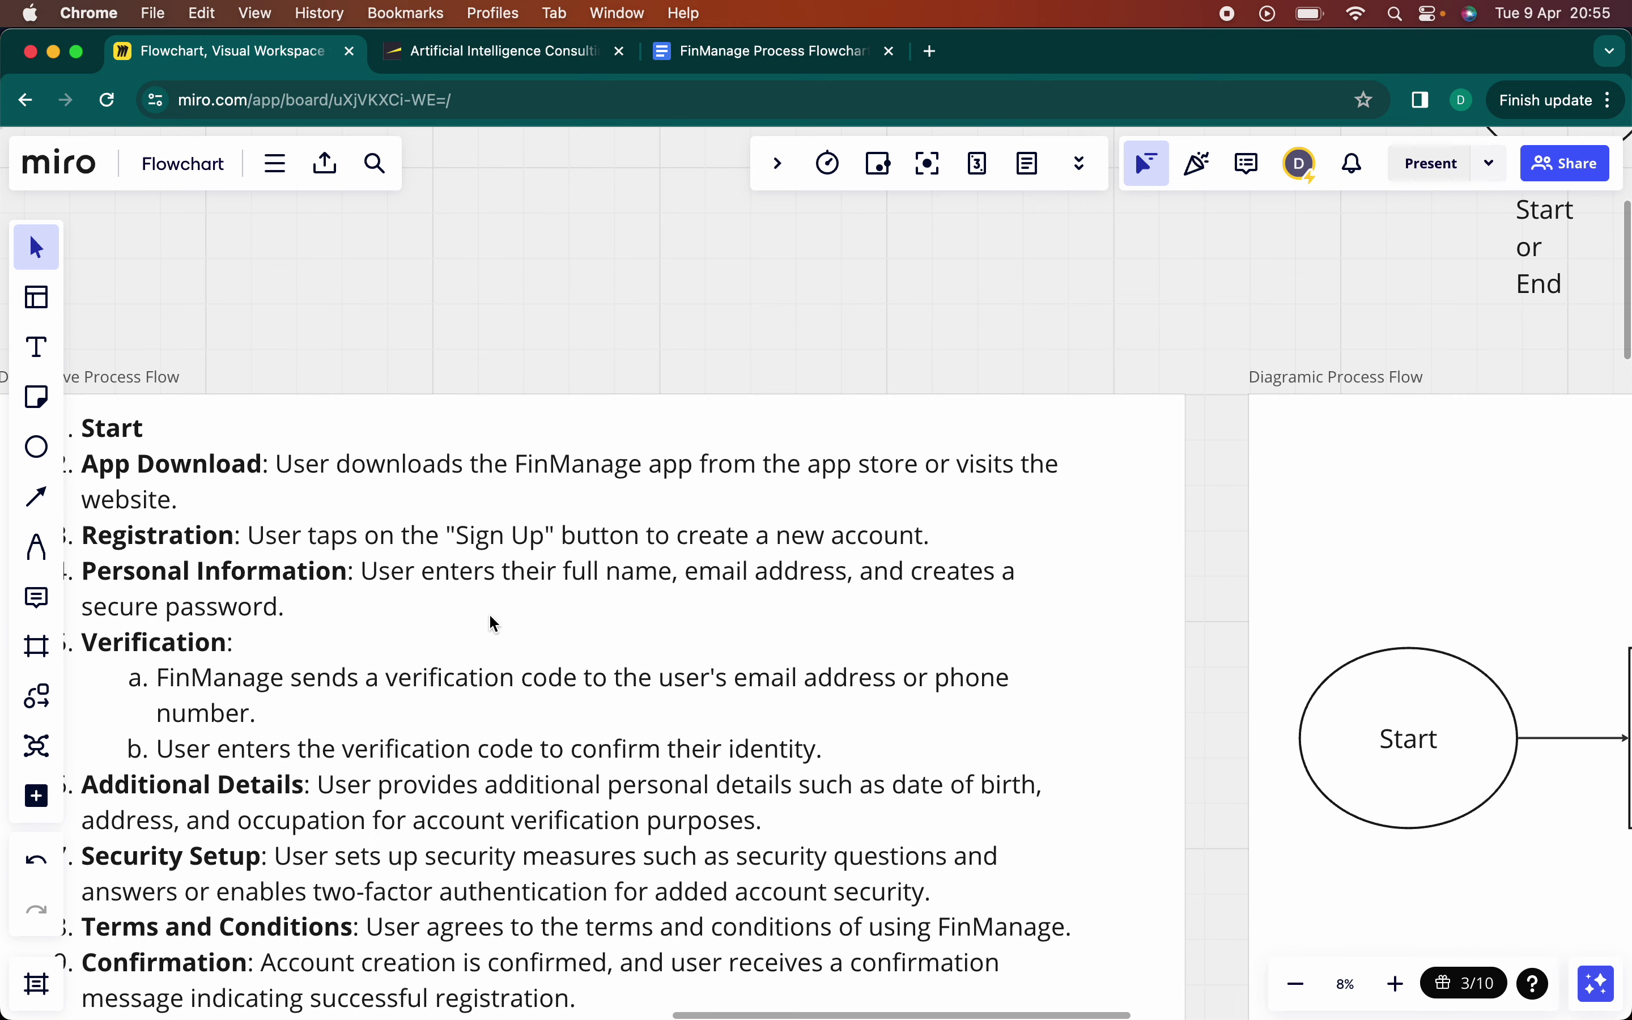
scroll(490, 616, left, 3)
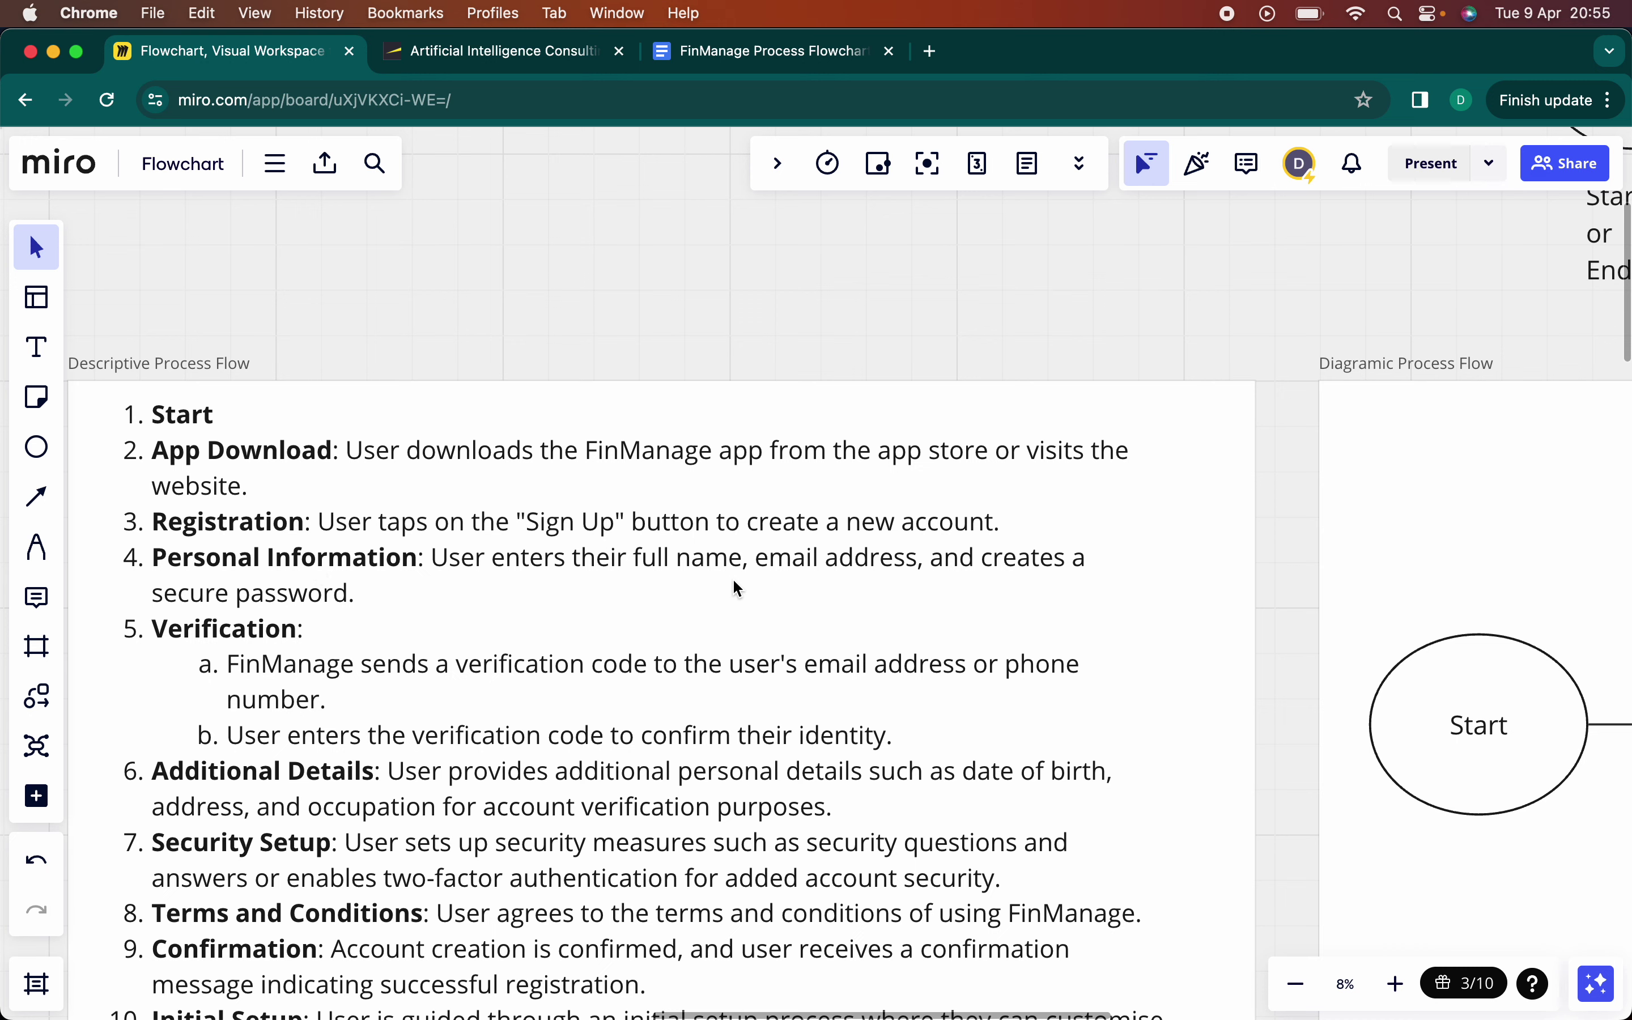
click(350, 592)
drag(347, 594, 430, 558)
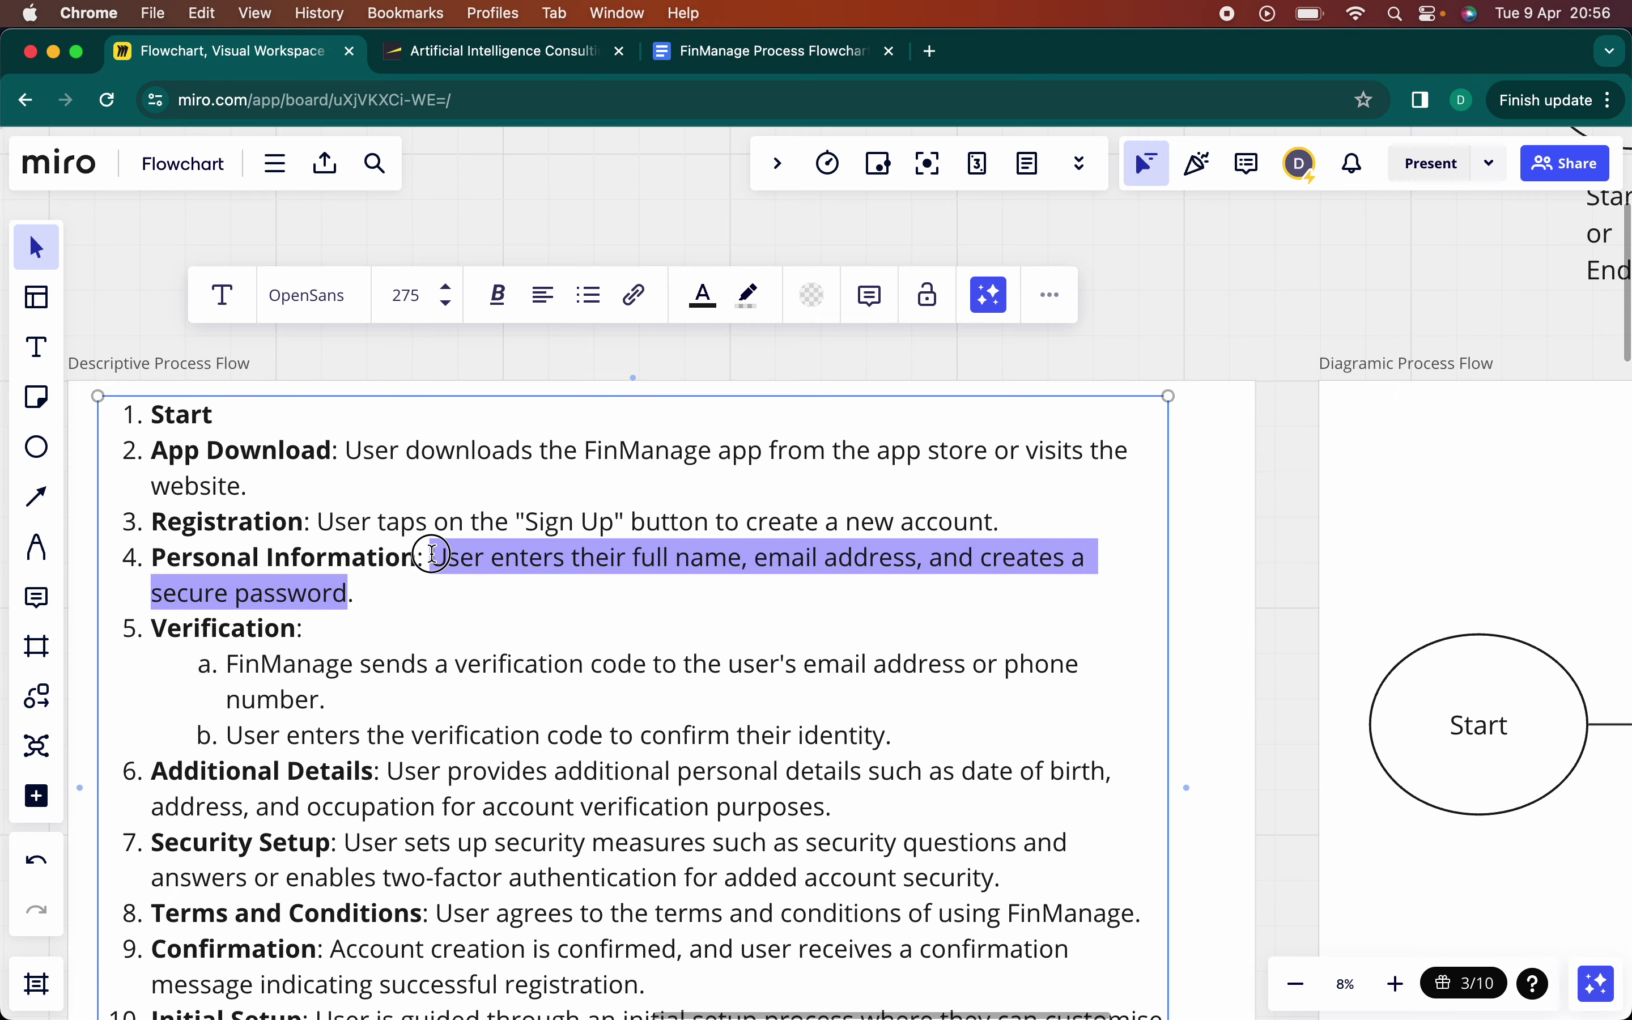
click(490, 566)
click(1291, 412)
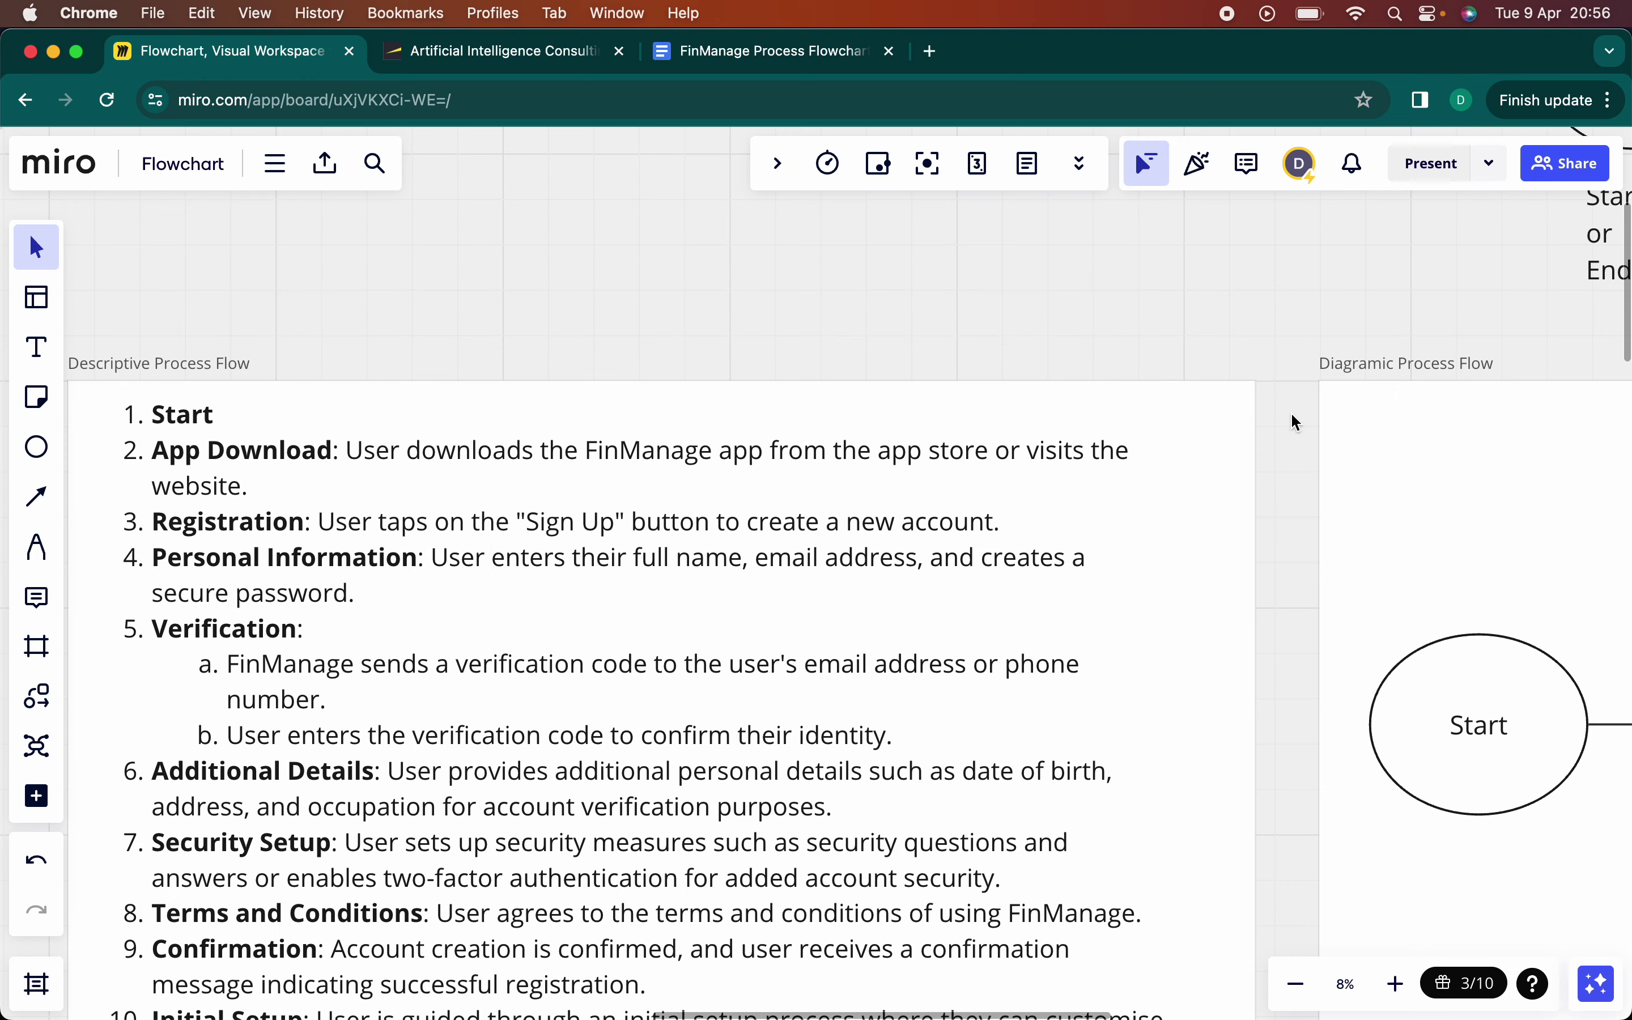
- Extend the lower edge of the Diagramic Process Flow frame downward to make room below the sign-up rectangle
scroll(1290, 412, right, 10)
scroll(1290, 412, down, 3)
scroll(1291, 412, right, 10)
scroll(1290, 412, down, 4)
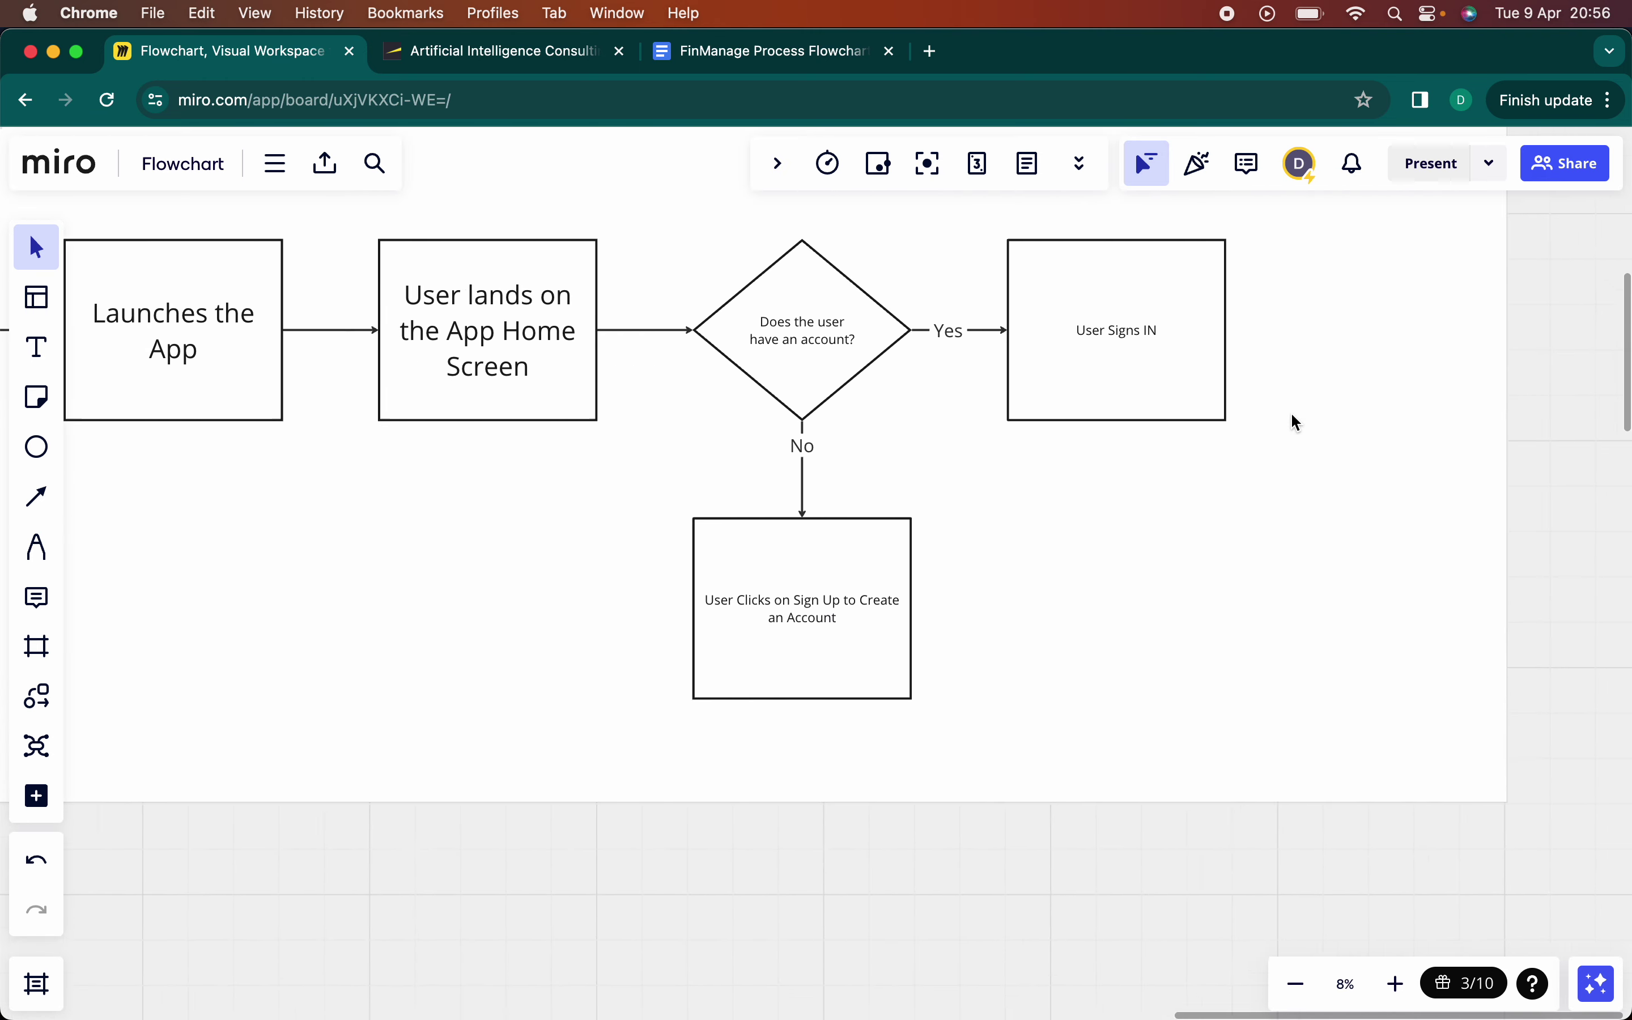
click(823, 776)
drag(790, 779, 790, 1010)
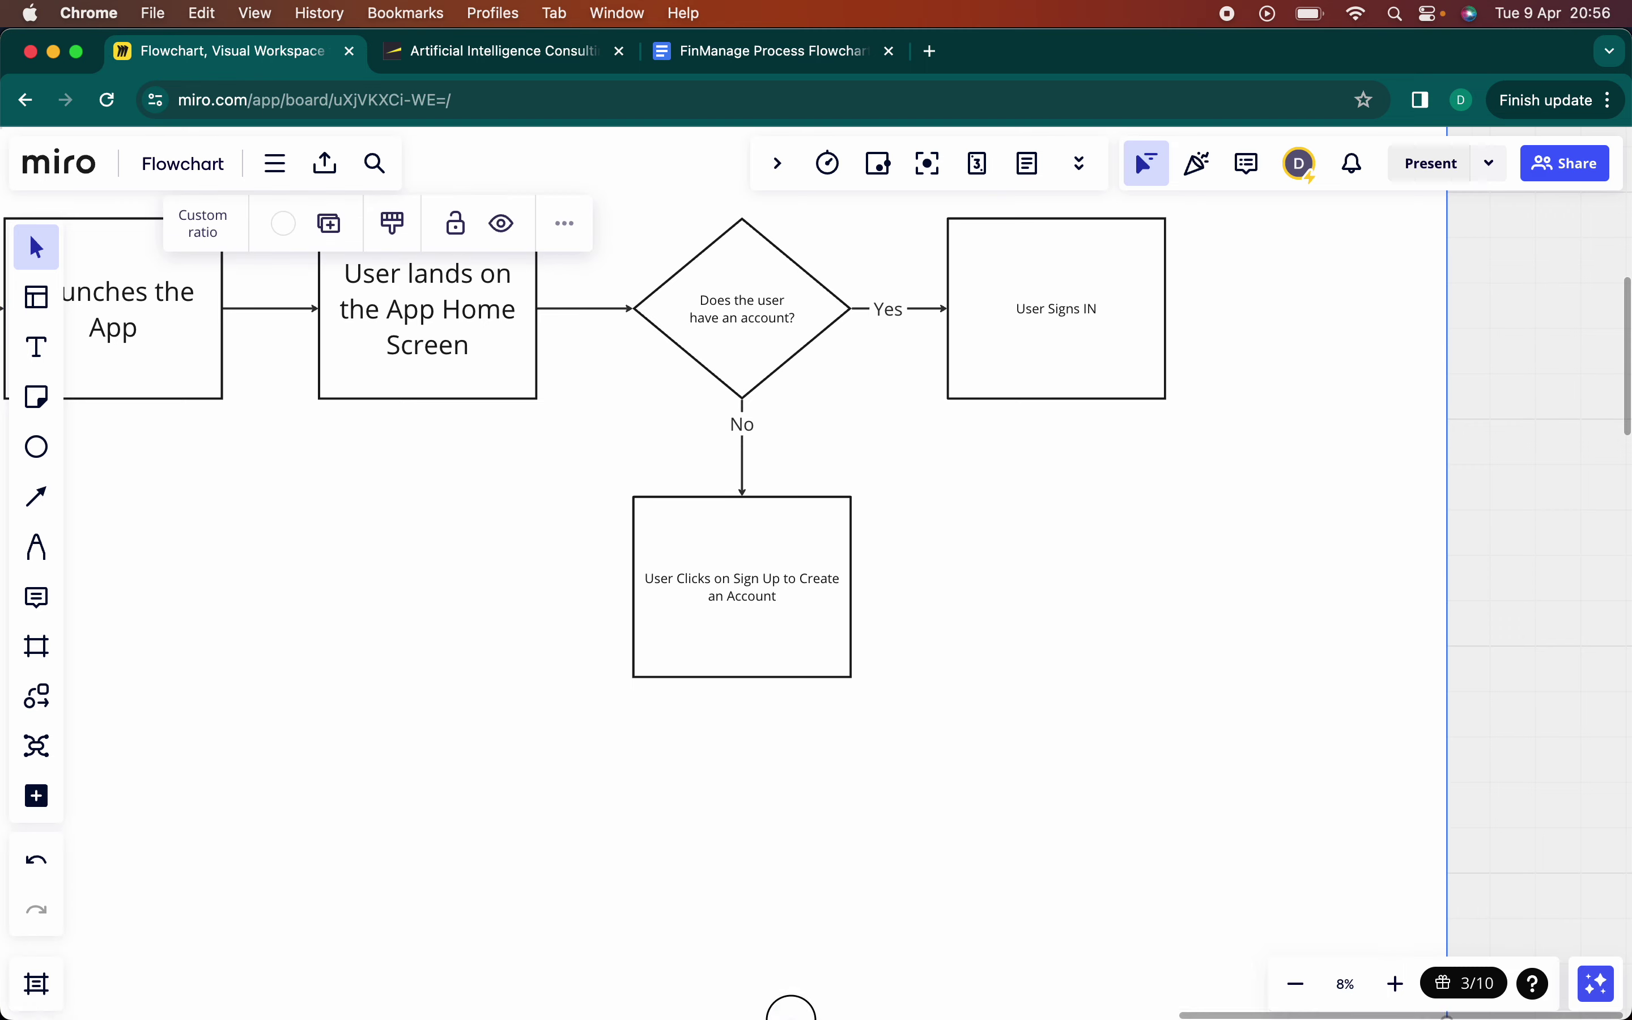
scroll(870, 748, down, 5)
drag(849, 725, 849, 952)
scroll(815, 445, up, 3)
- Add a connected rectangle below the sign-up rectangle and label it "User completes personal information"
click(721, 500)
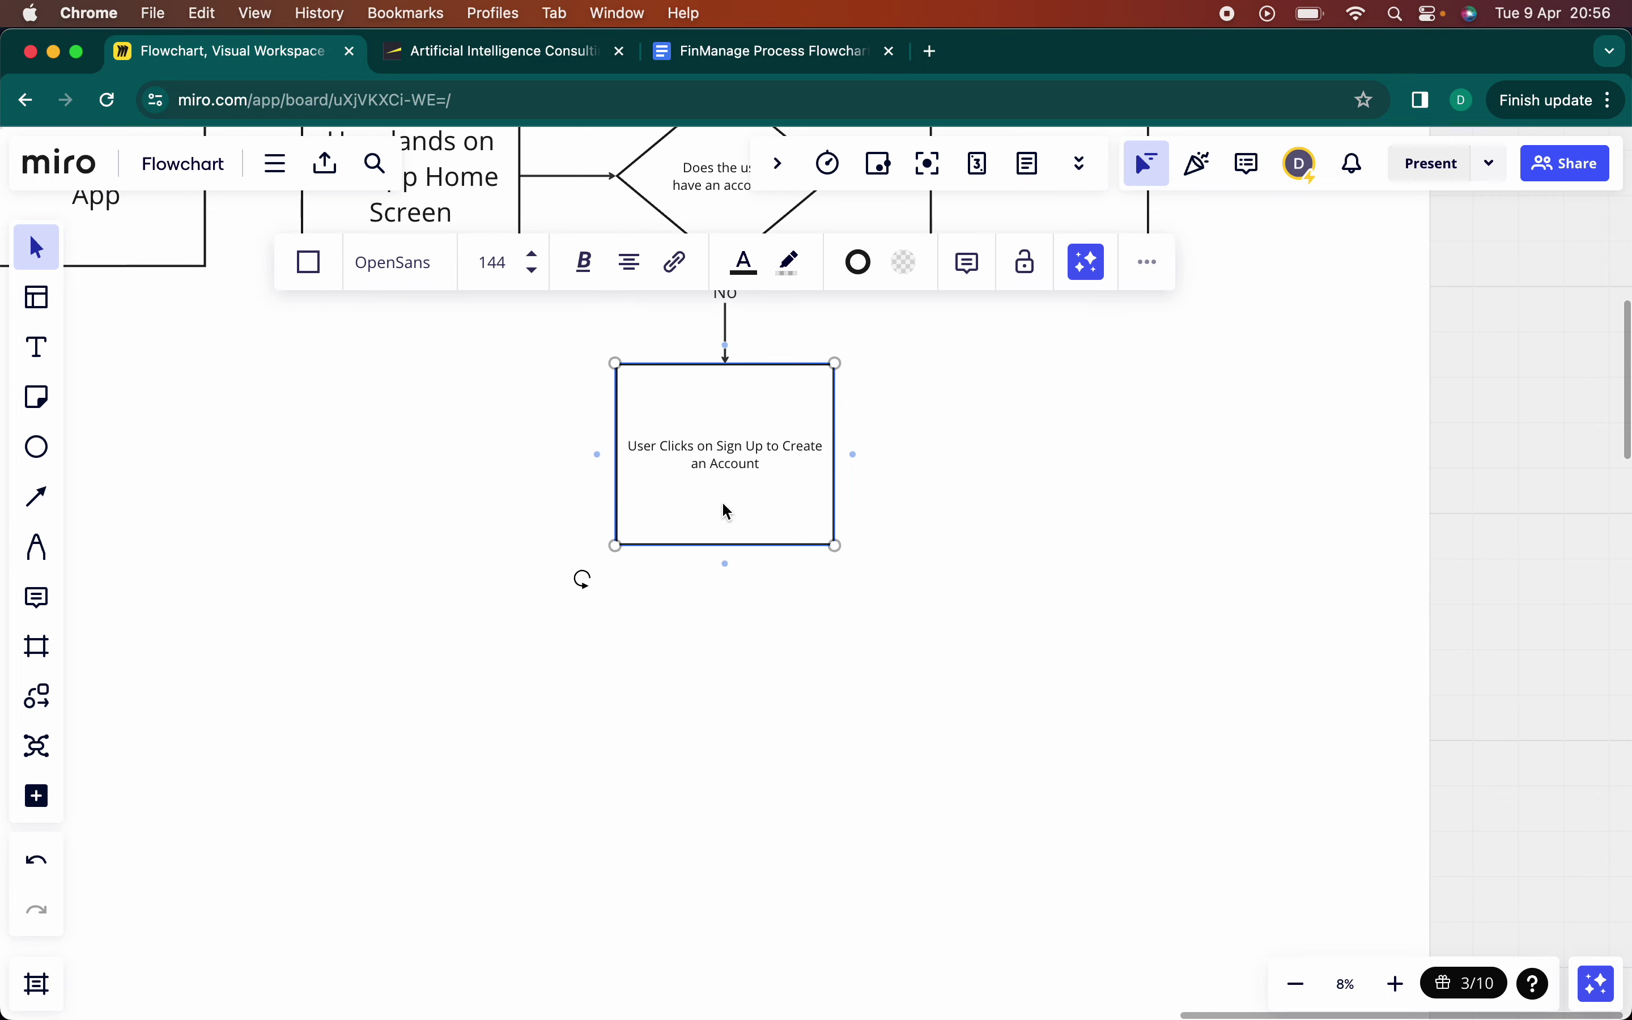
click(727, 569)
drag(726, 637, 718, 690)
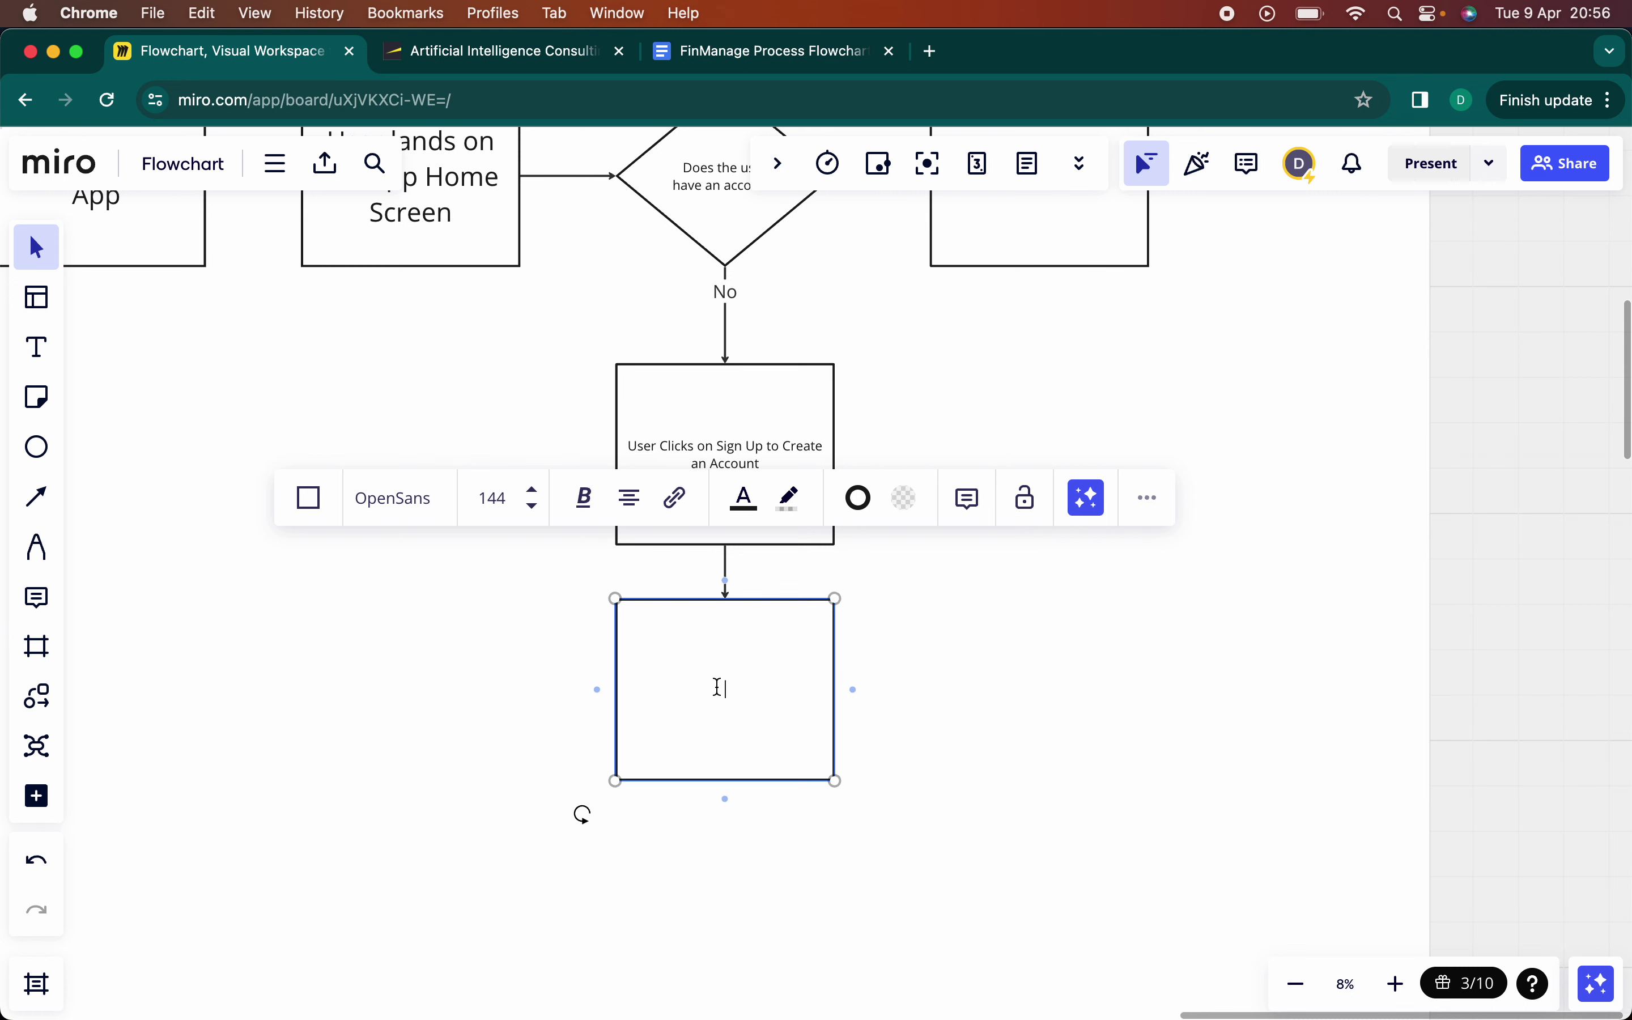
click(718, 687)
text(USer completes personal information)
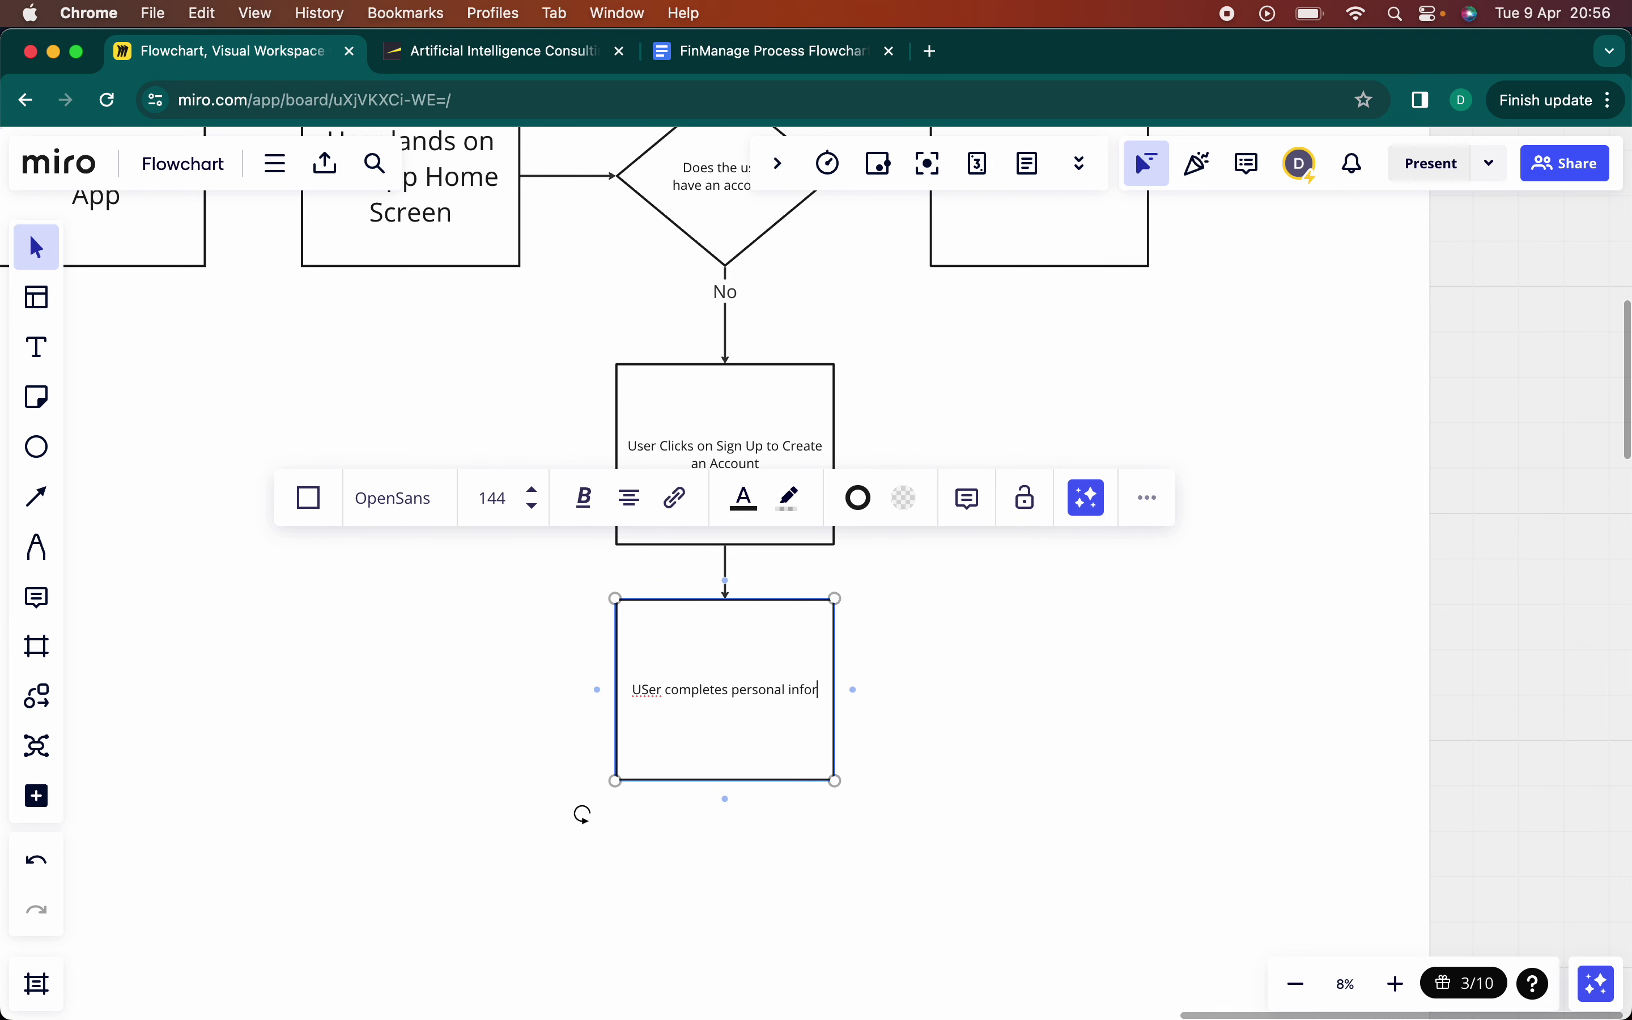
click(665, 680)
key(BackSpace)
text(s)
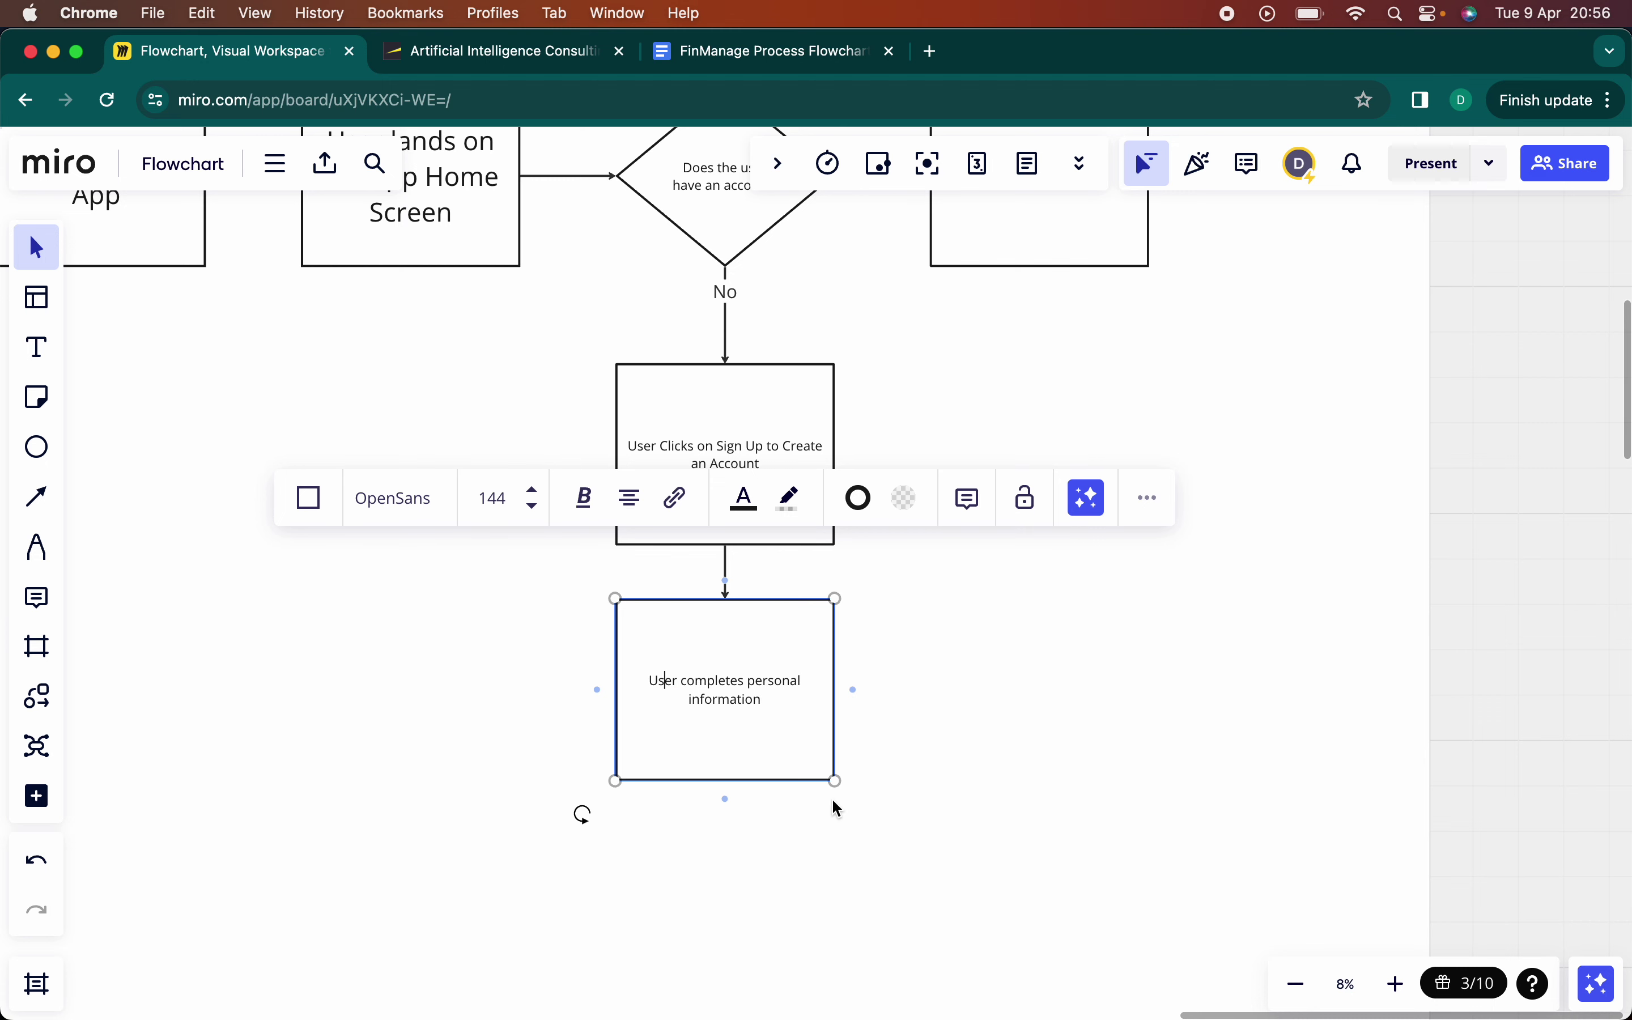
click(989, 722)
- Extend the "User completes personal information" rectangle's text with "(e.g. name, email, phone number etc)"
click(740, 730)
scroll(740, 730, down, 2)
click(781, 643)
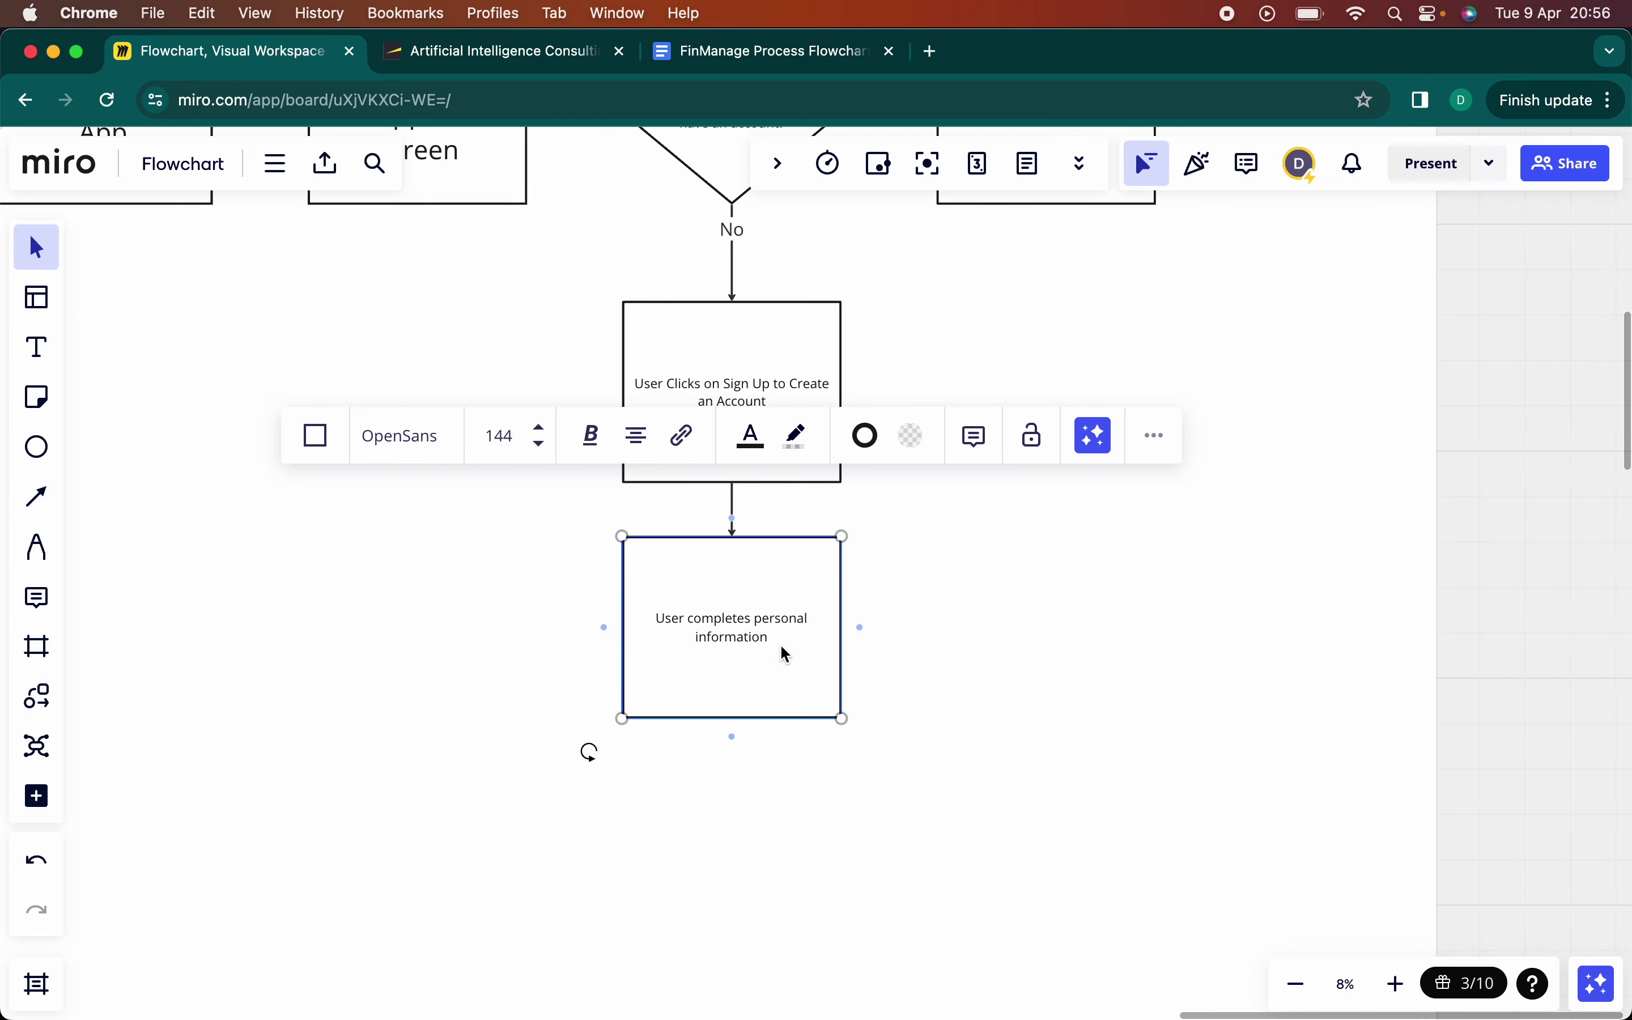
double_click(780, 643)
key(Right)
text((e.g. name, email,)
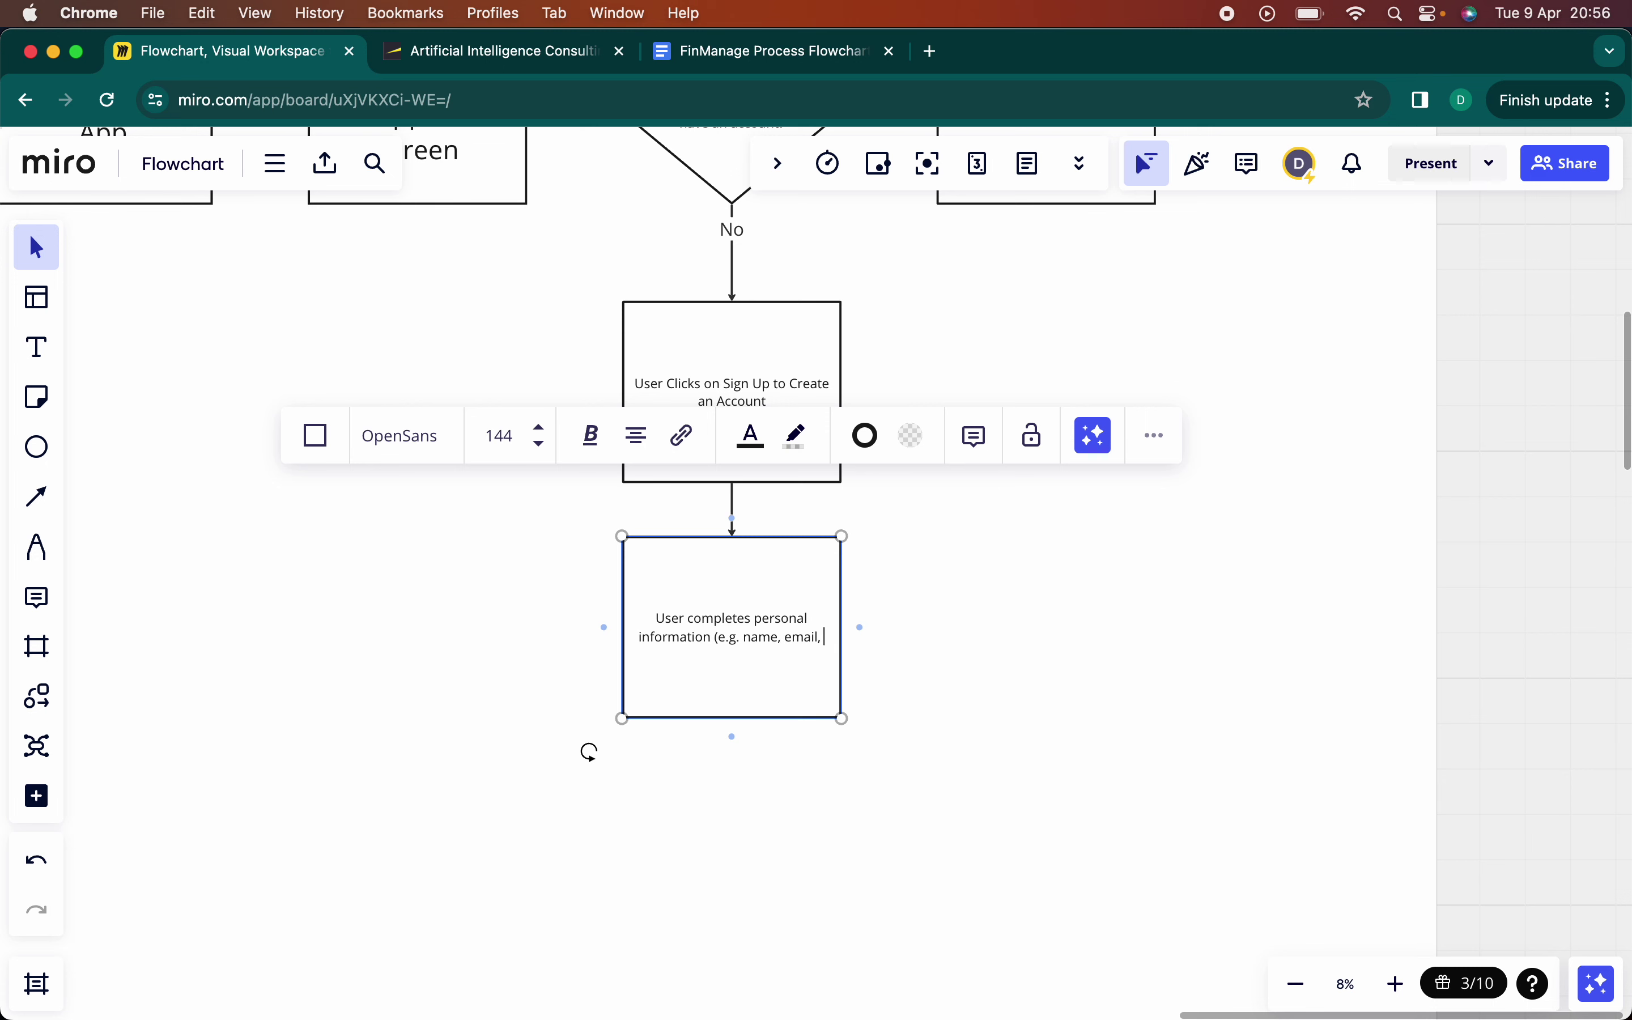
text( phone)
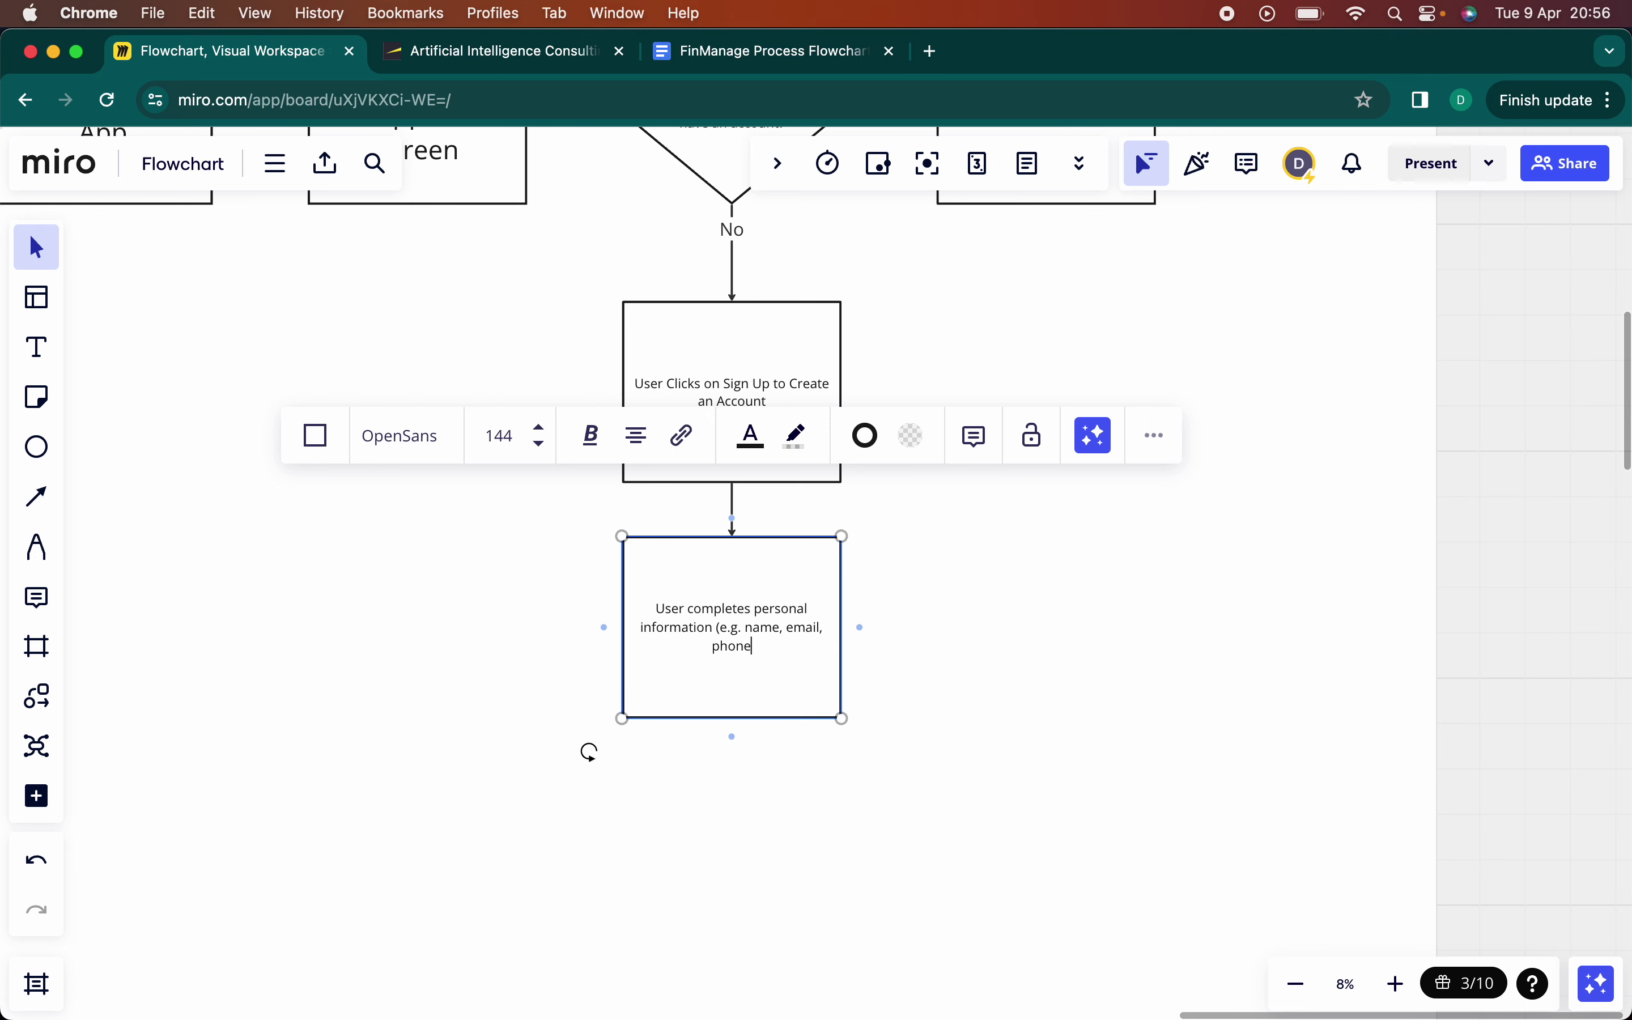
text( number etc))
click(711, 627)
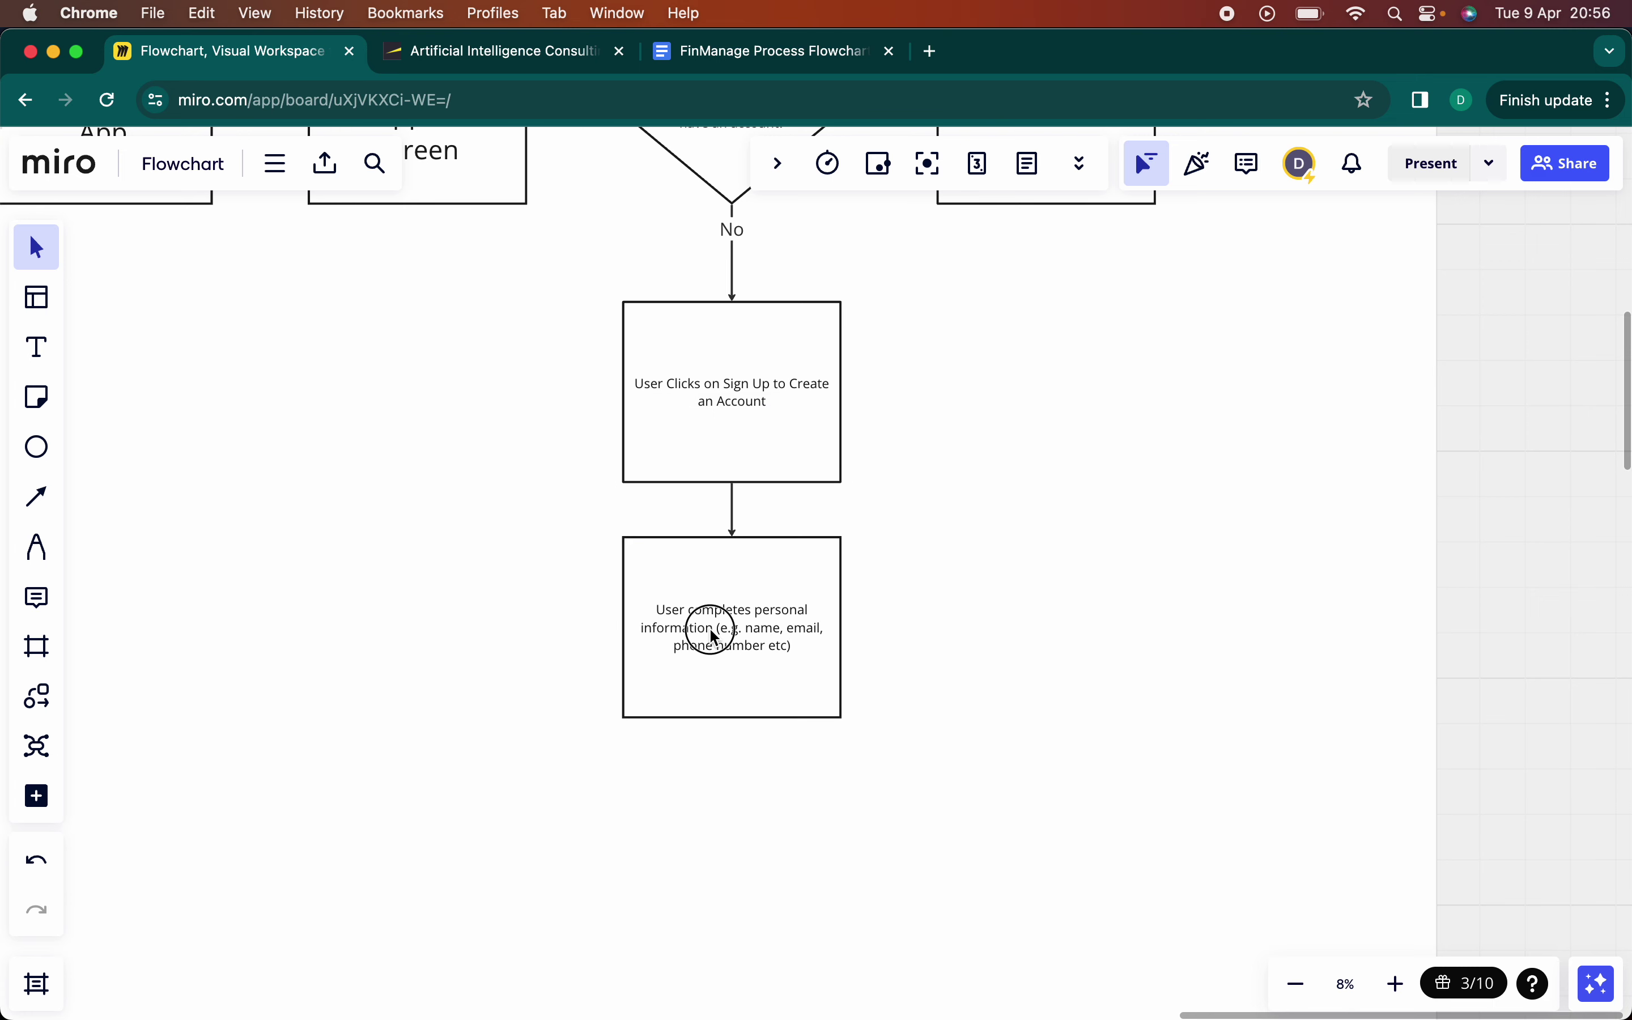
- Add a connected rectangle below the personal information rectangle and label it "User sets a password"
click(731, 736)
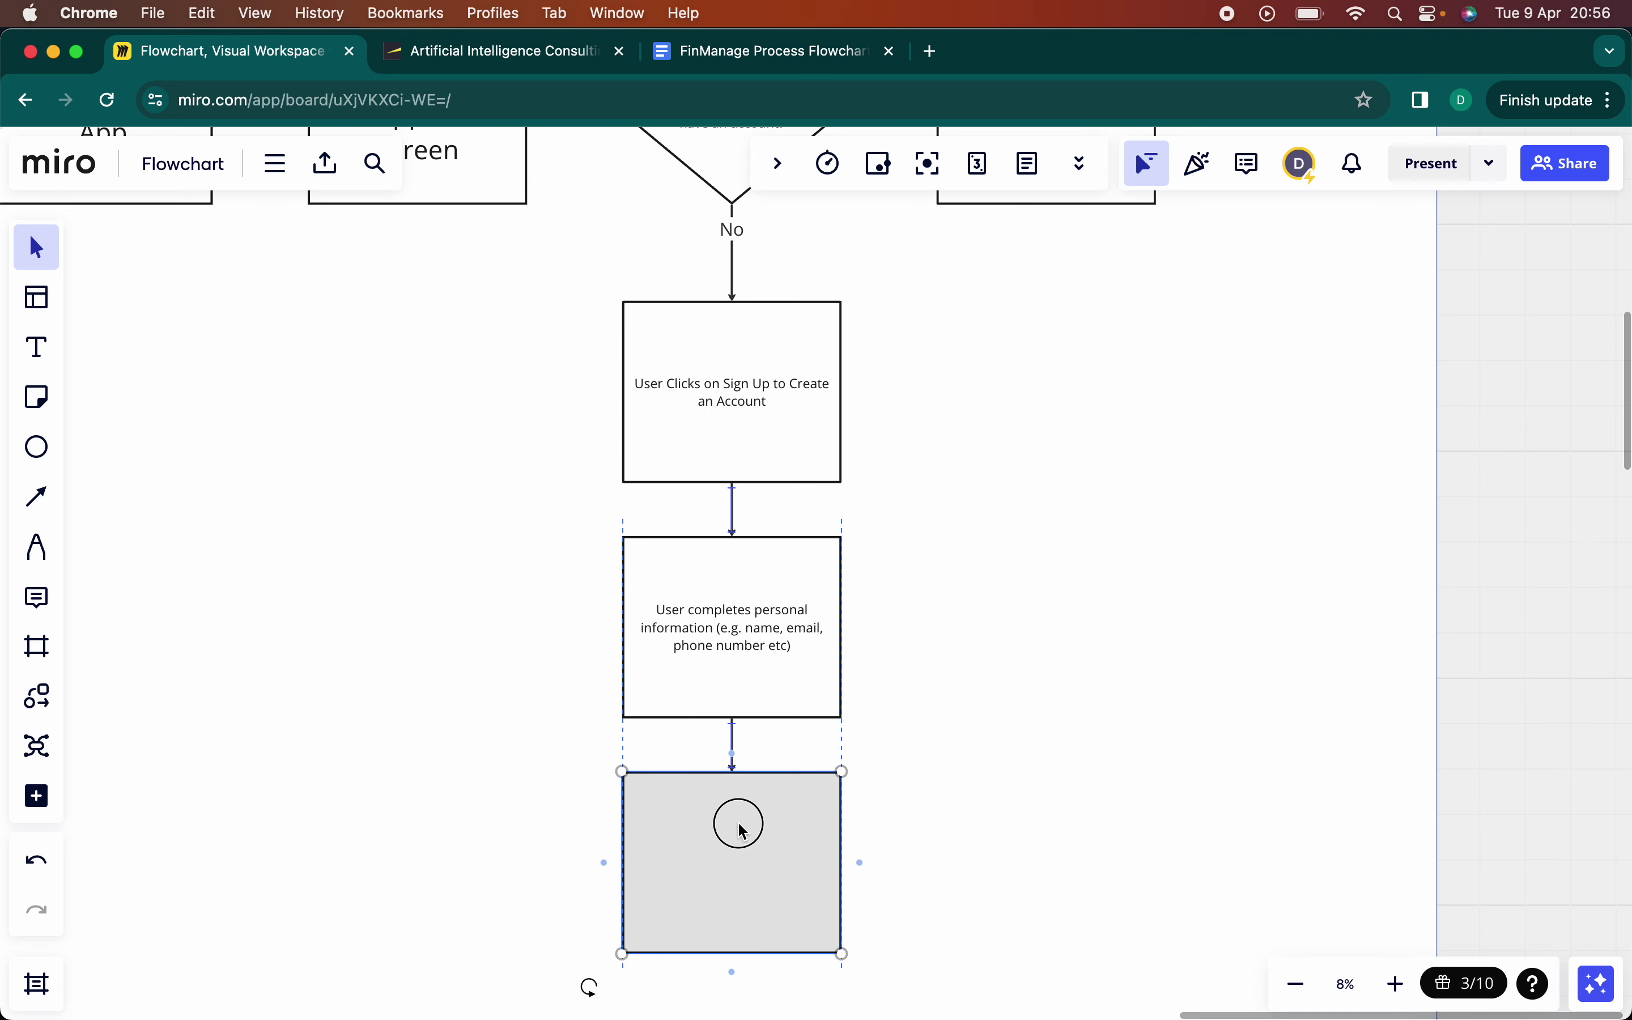
scroll(742, 827, down, 3)
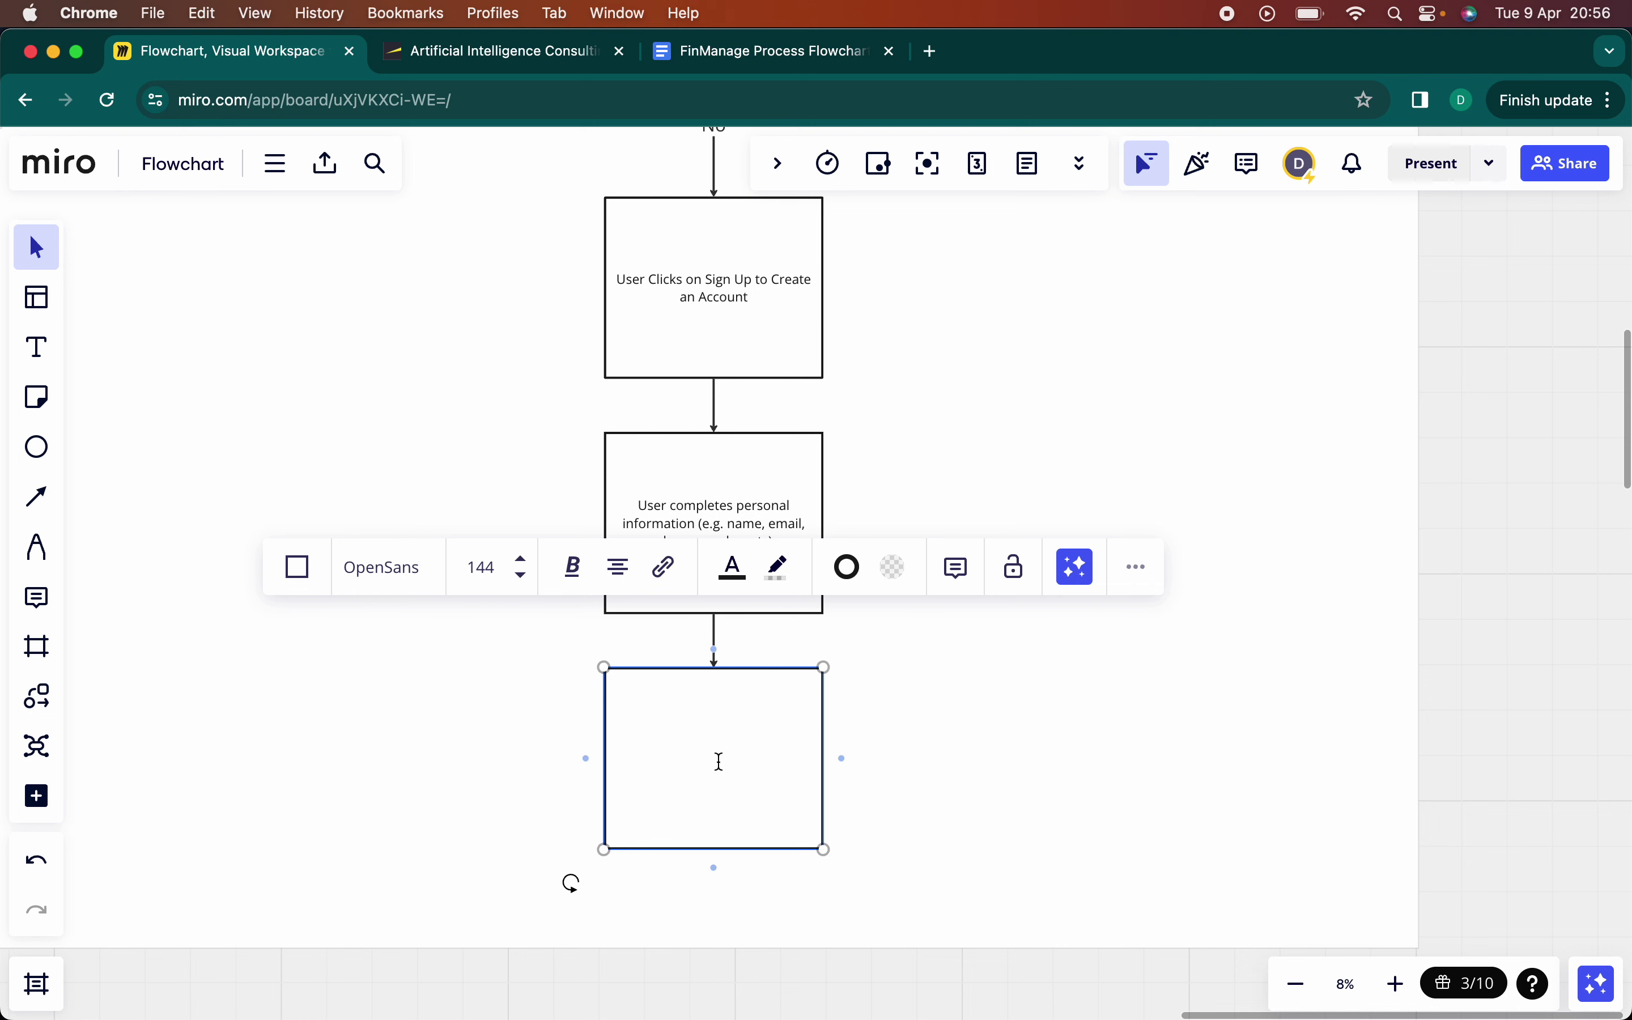
text(User sets a password)
click(942, 793)
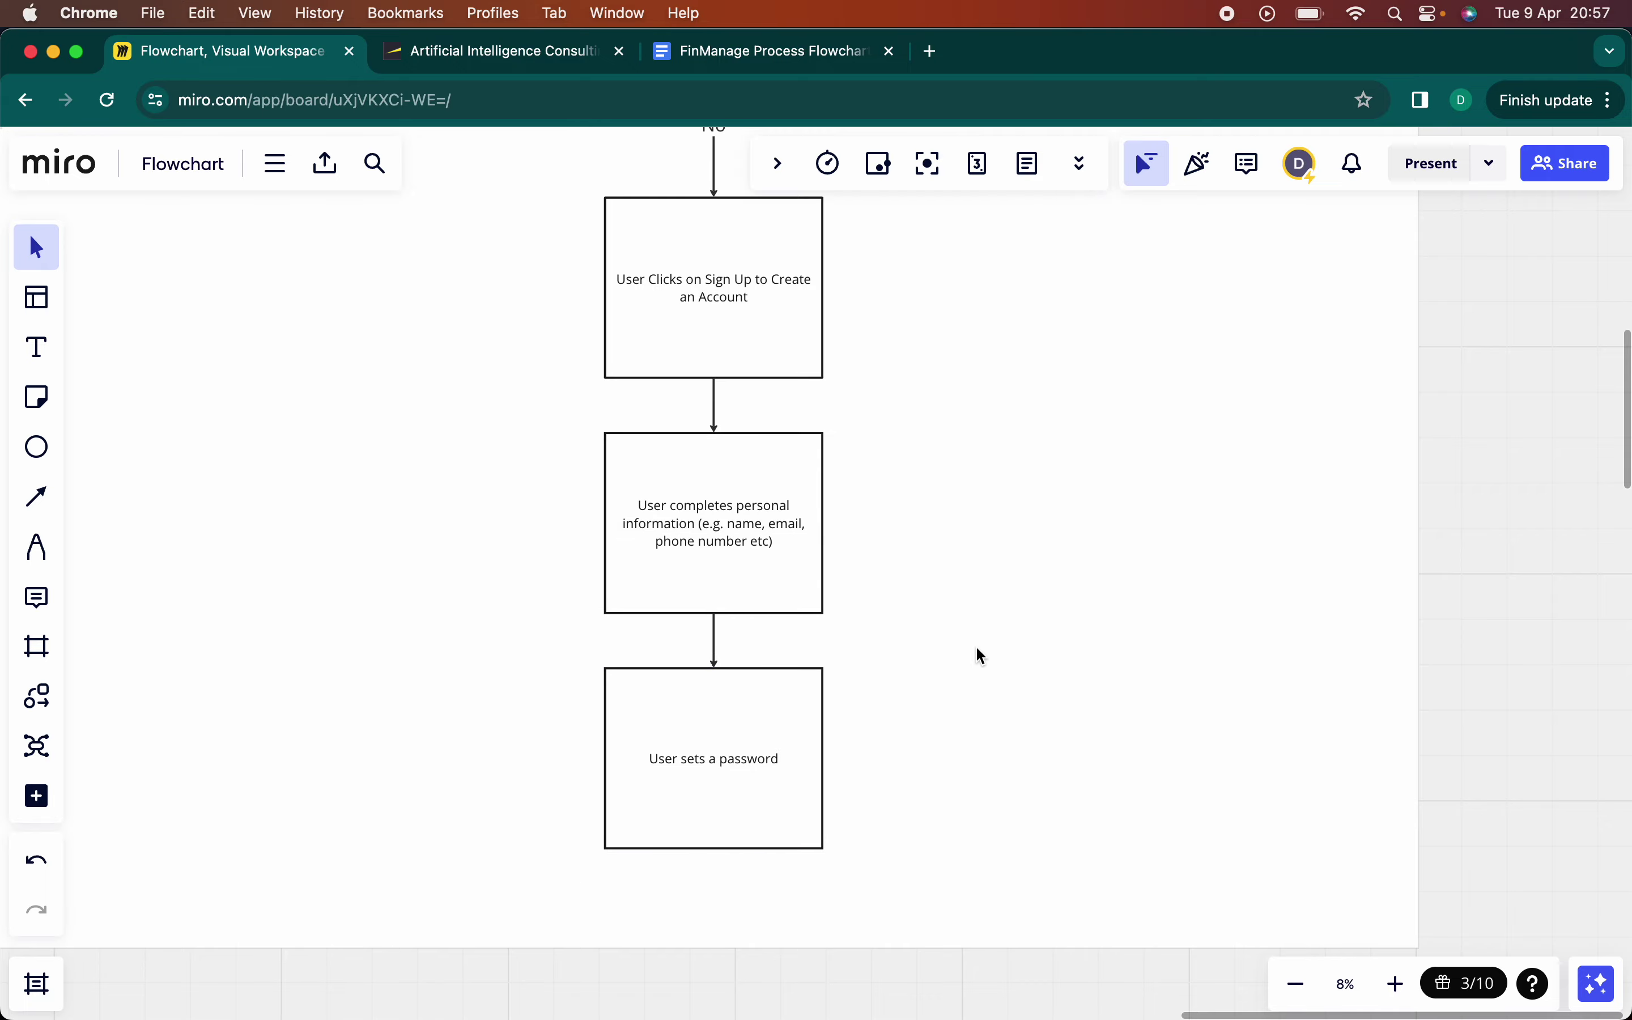
- Widen the Diagramic Process Flow frame by extending its right edge well beyond the "User Signs IN" rectangle
scroll(977, 649, down, 5)
scroll(977, 648, up, 2)
scroll(977, 649, right, 5)
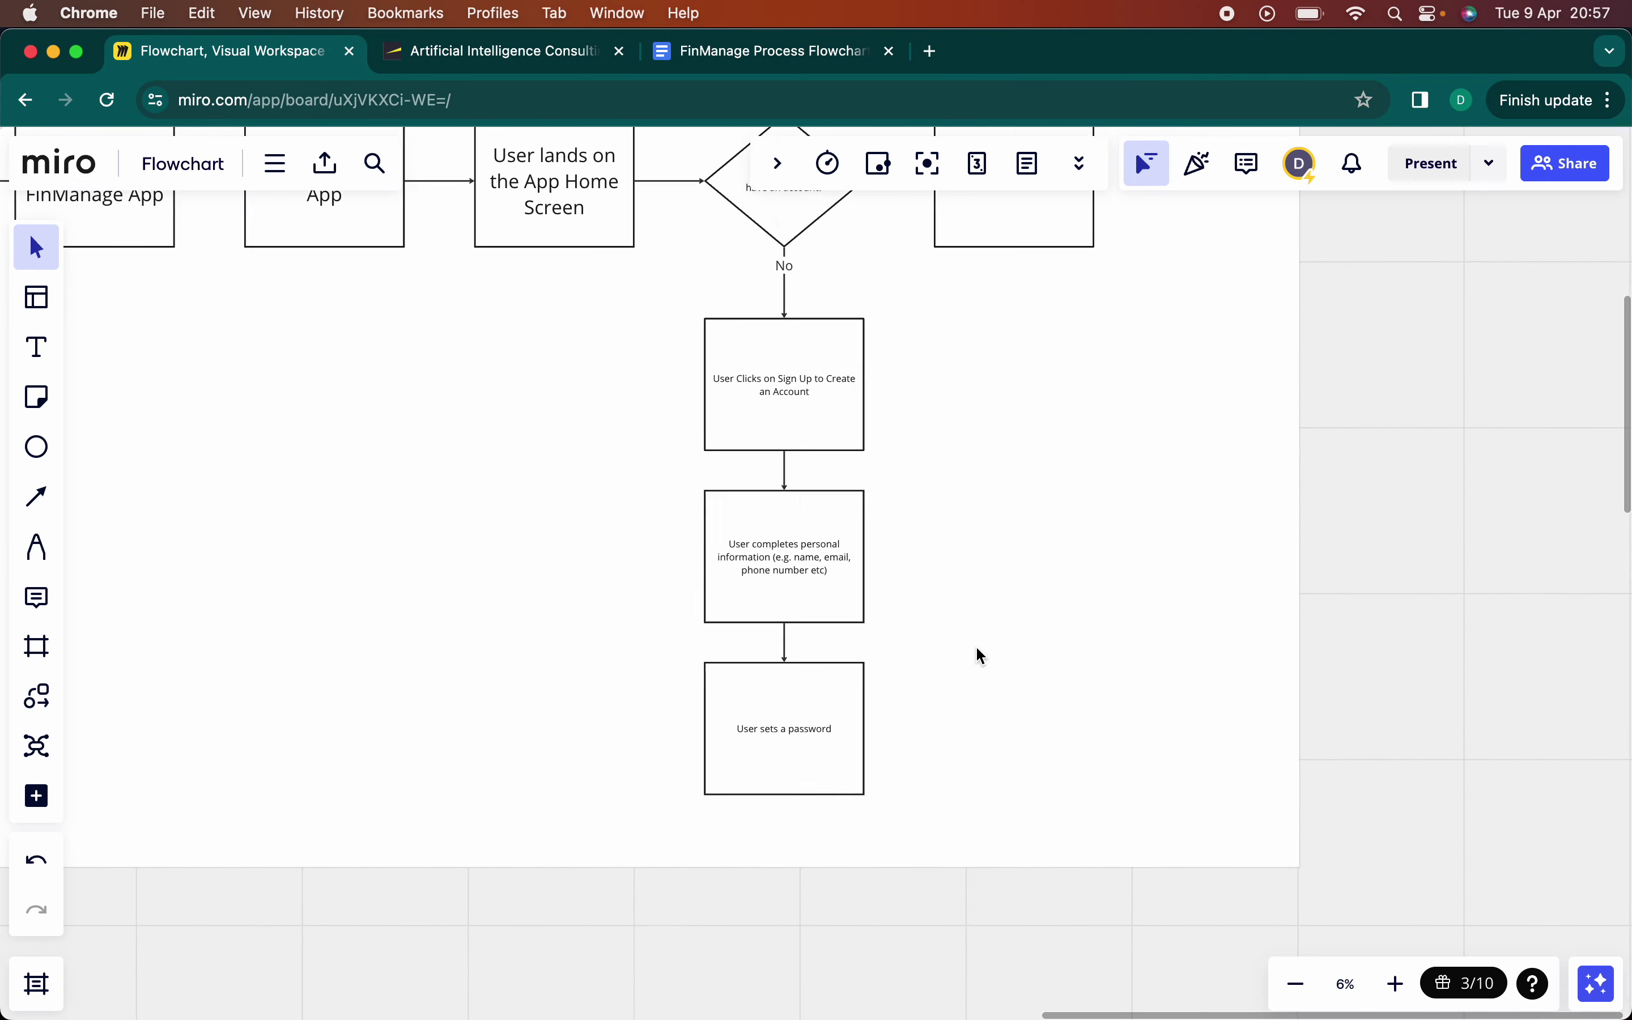
scroll(979, 652, right, 3)
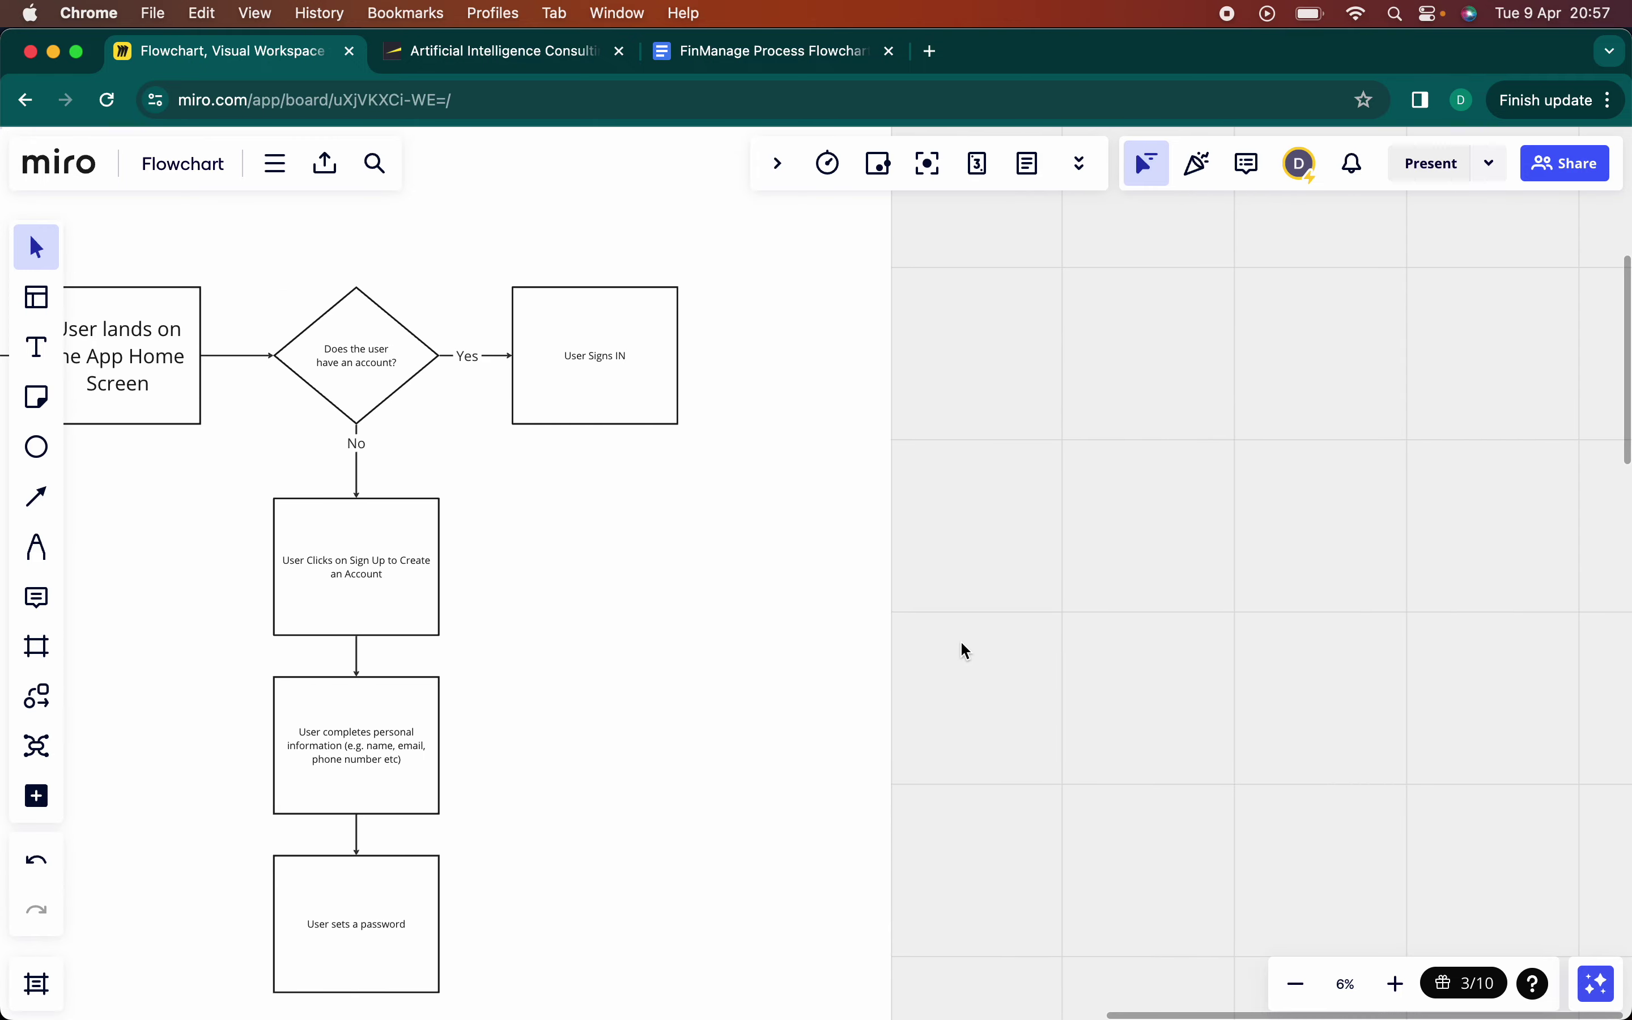
click(890, 618)
drag(1063, 621, 1568, 620)
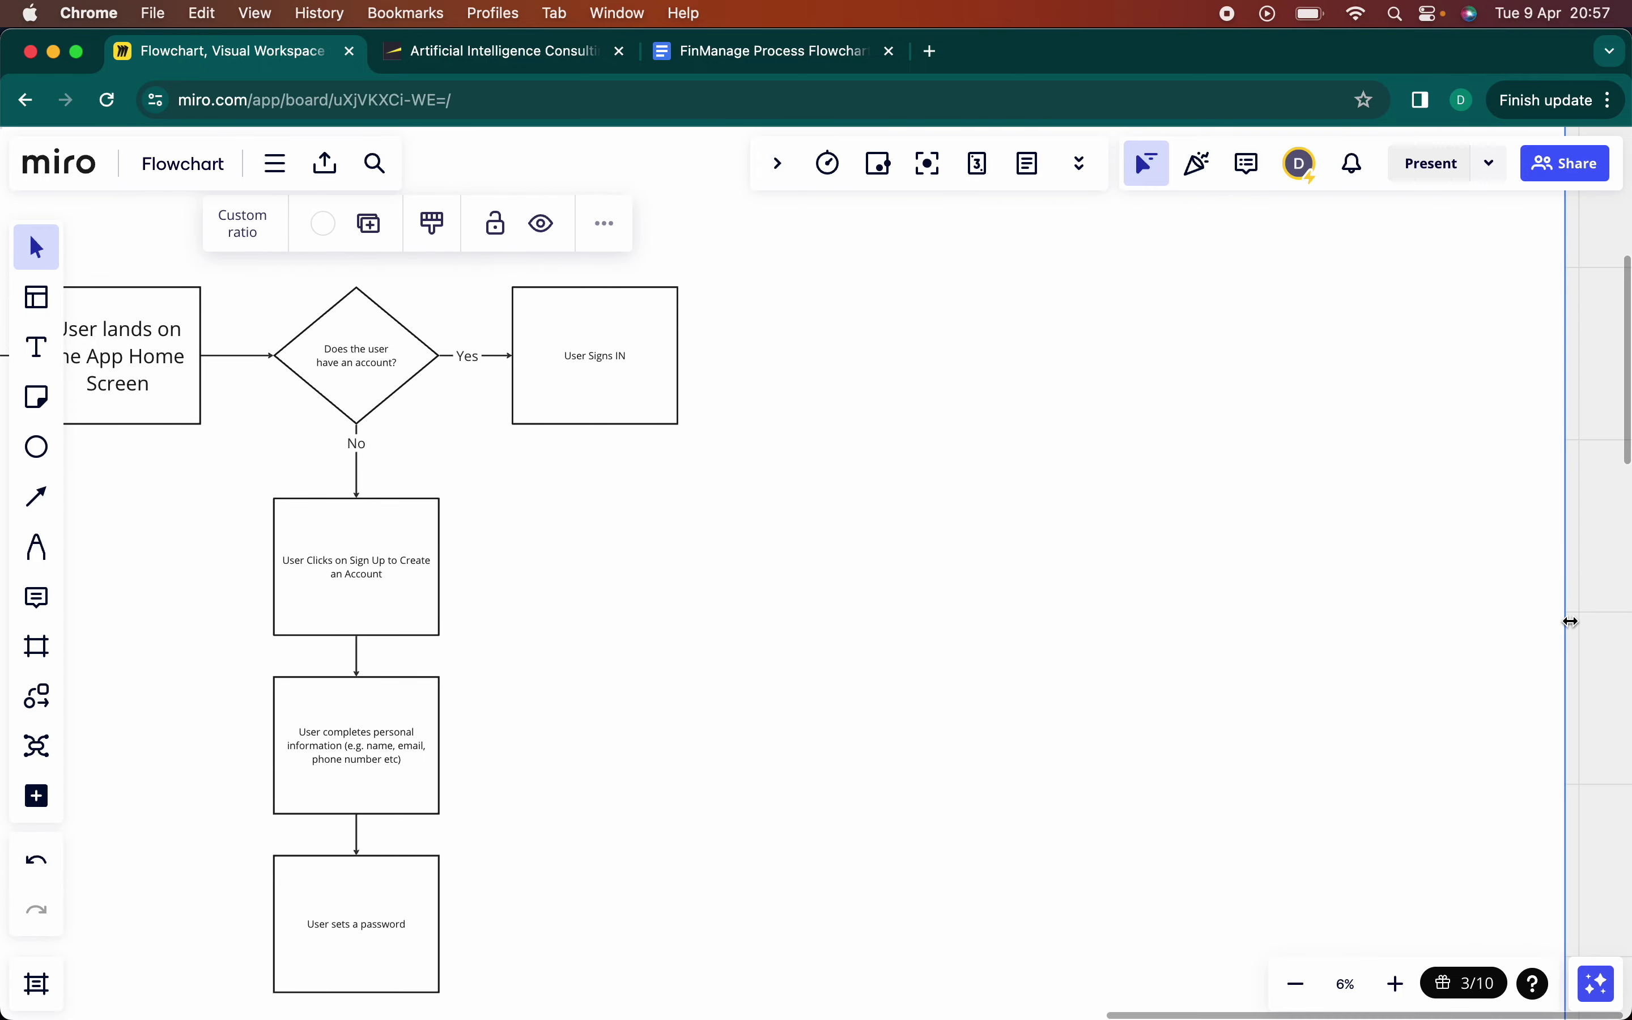
- Move the "User Signs IN" rectangle farther right of the account decision diamond, lengthening the "Yes" connector
scroll(1053, 557, up, 1)
scroll(1053, 557, left, 1)
drag(661, 405, 770, 394)
- Try to connect the right side of the "User sets a password" rectangle to the underside of "User Signs IN"
scroll(778, 665, down, 5)
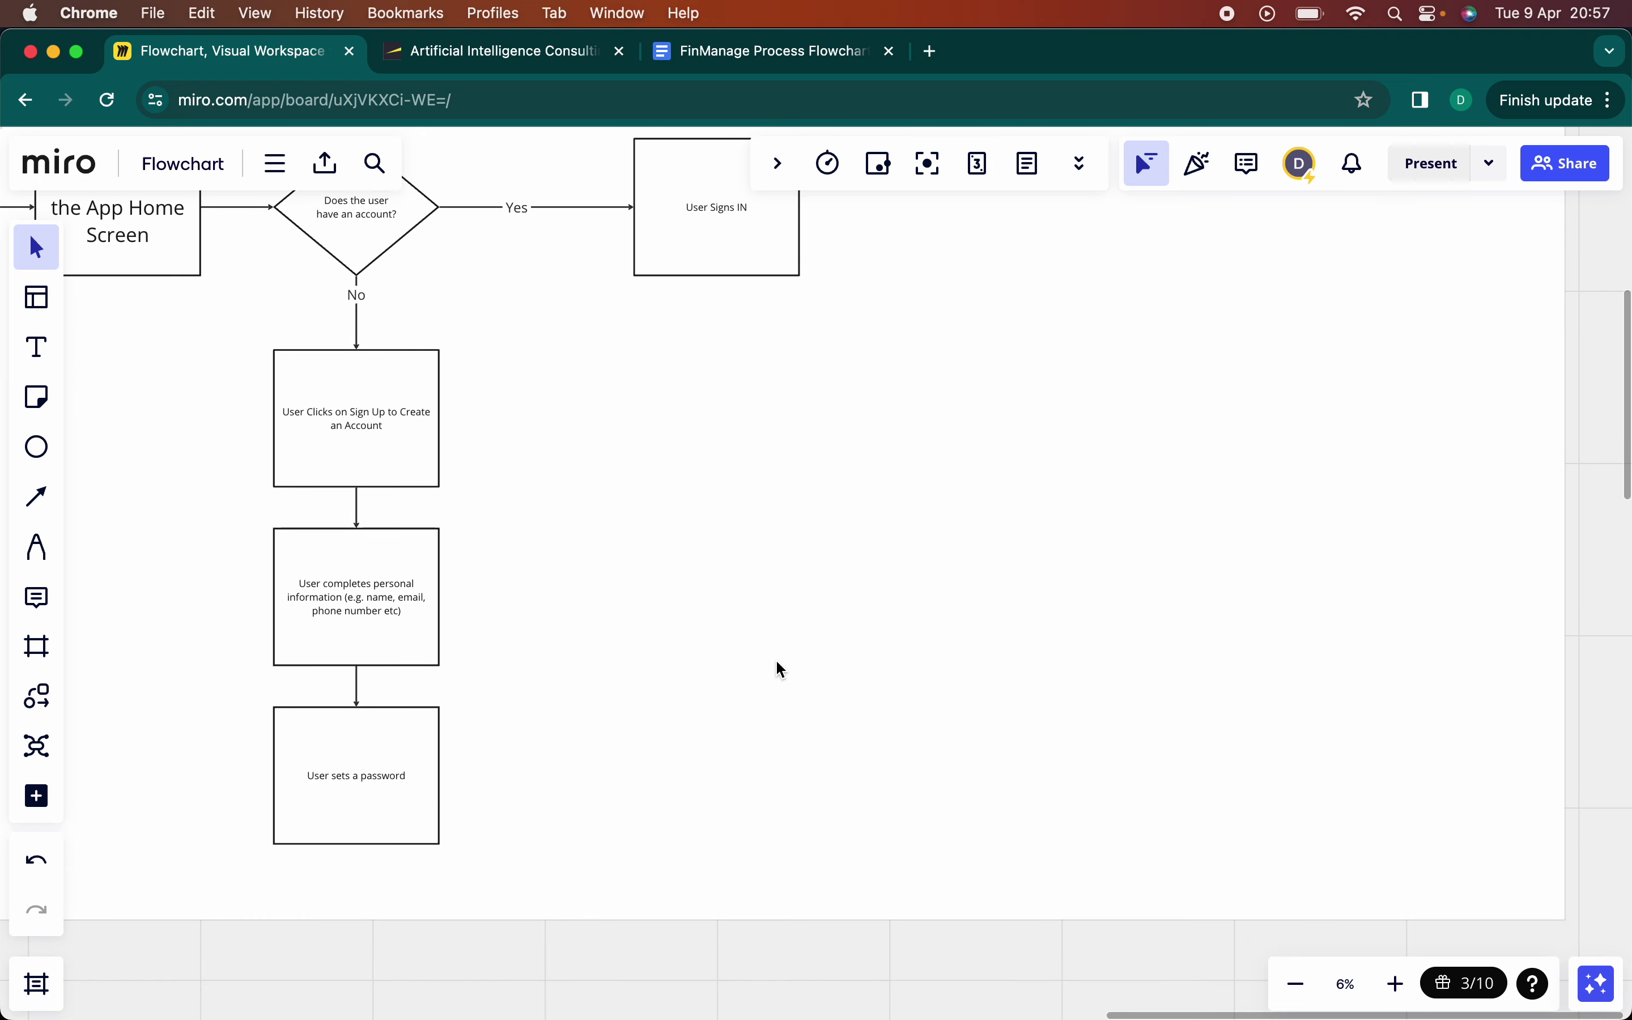
click(365, 787)
drag(459, 777, 717, 277)
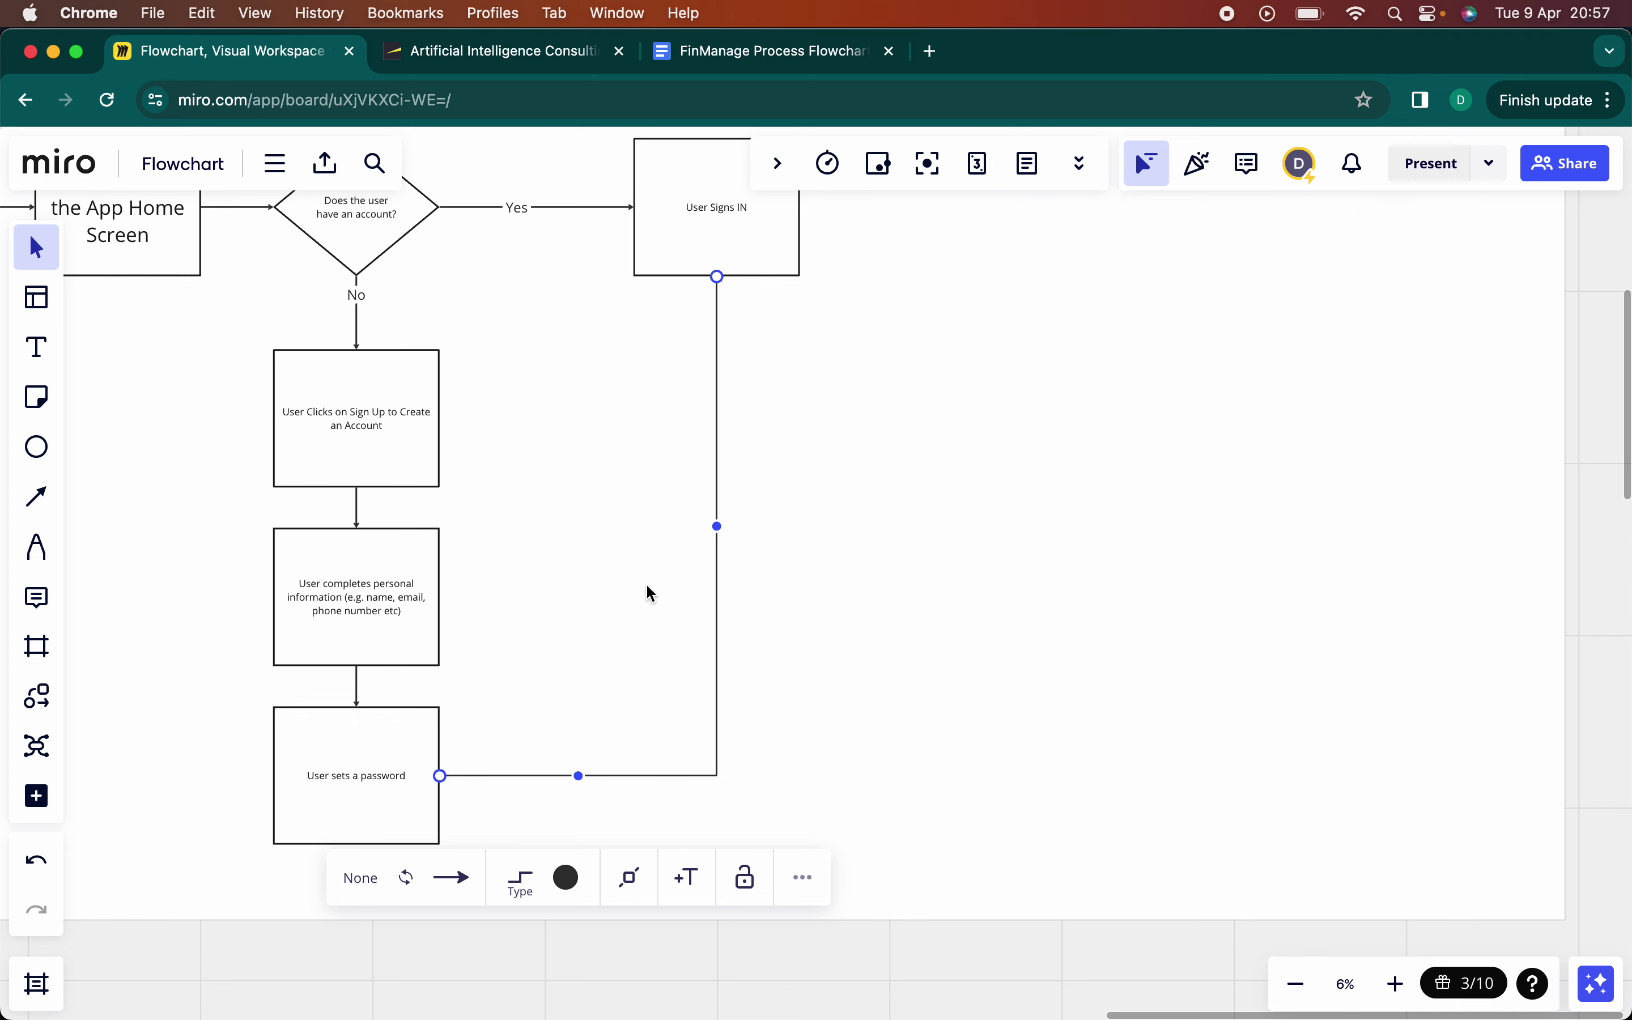
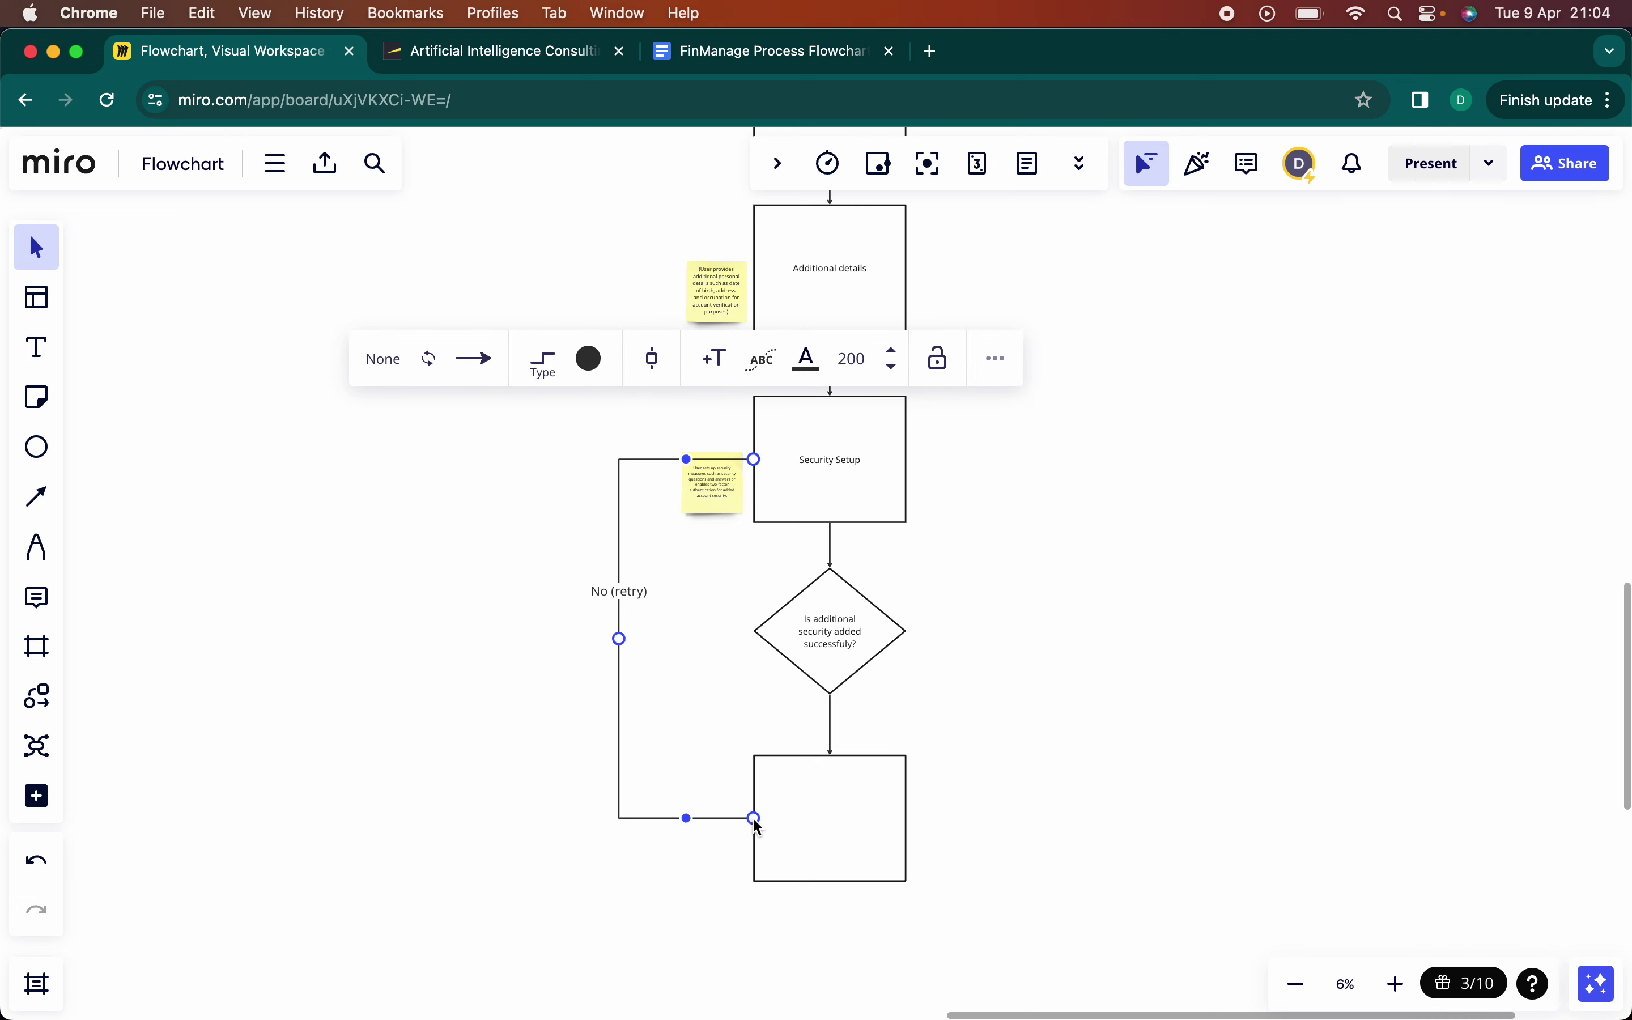
- Reattach the "No (retry)" connector to the "Is additional security added successfuly?" diamond and label the connector below that diamond "Yes"
drag(755, 818, 761, 633)
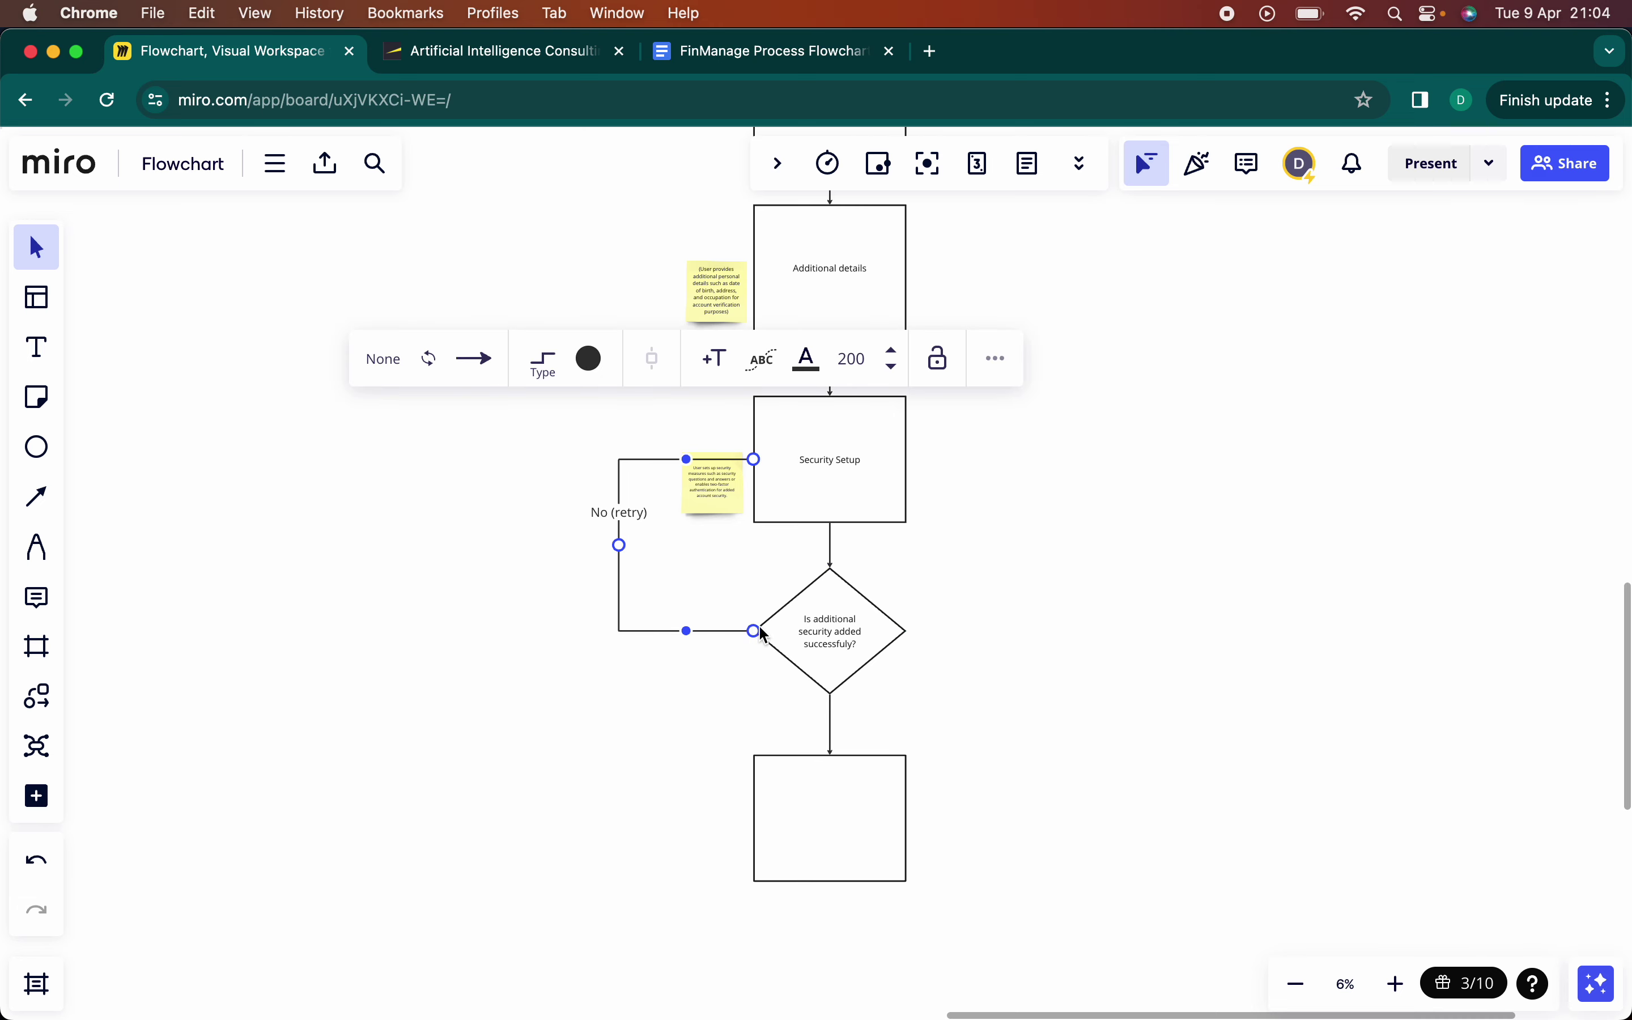
click(831, 718)
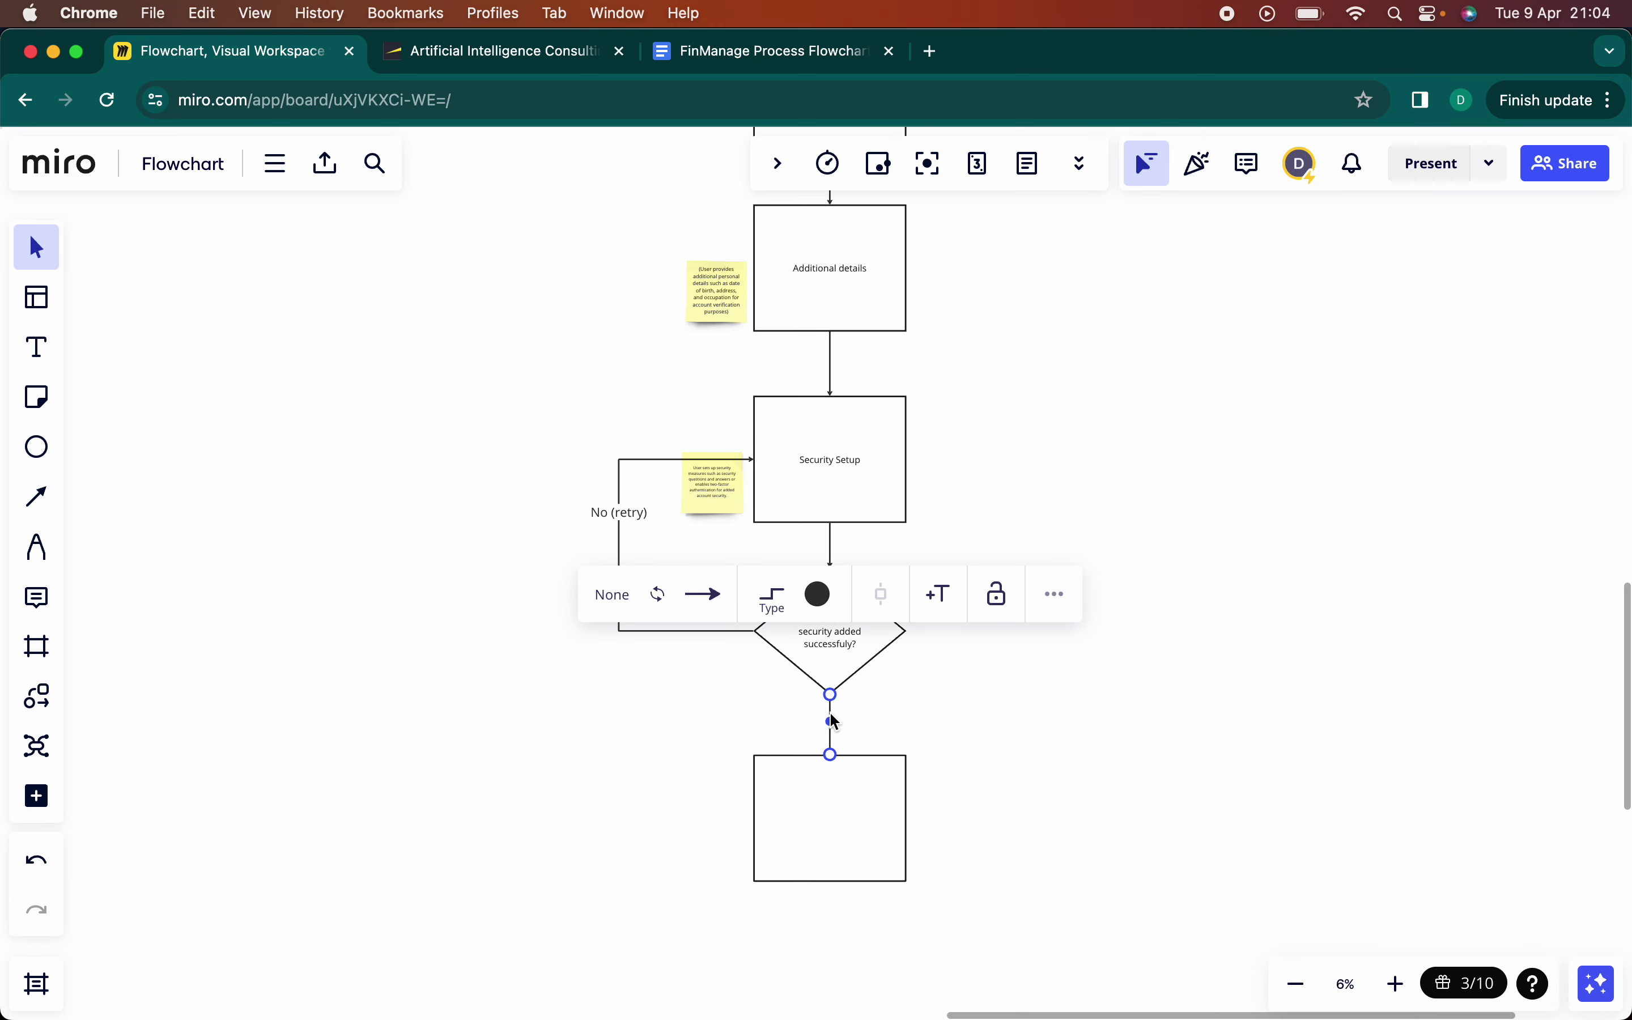
scroll(832, 721, up, 5)
double_click(831, 700)
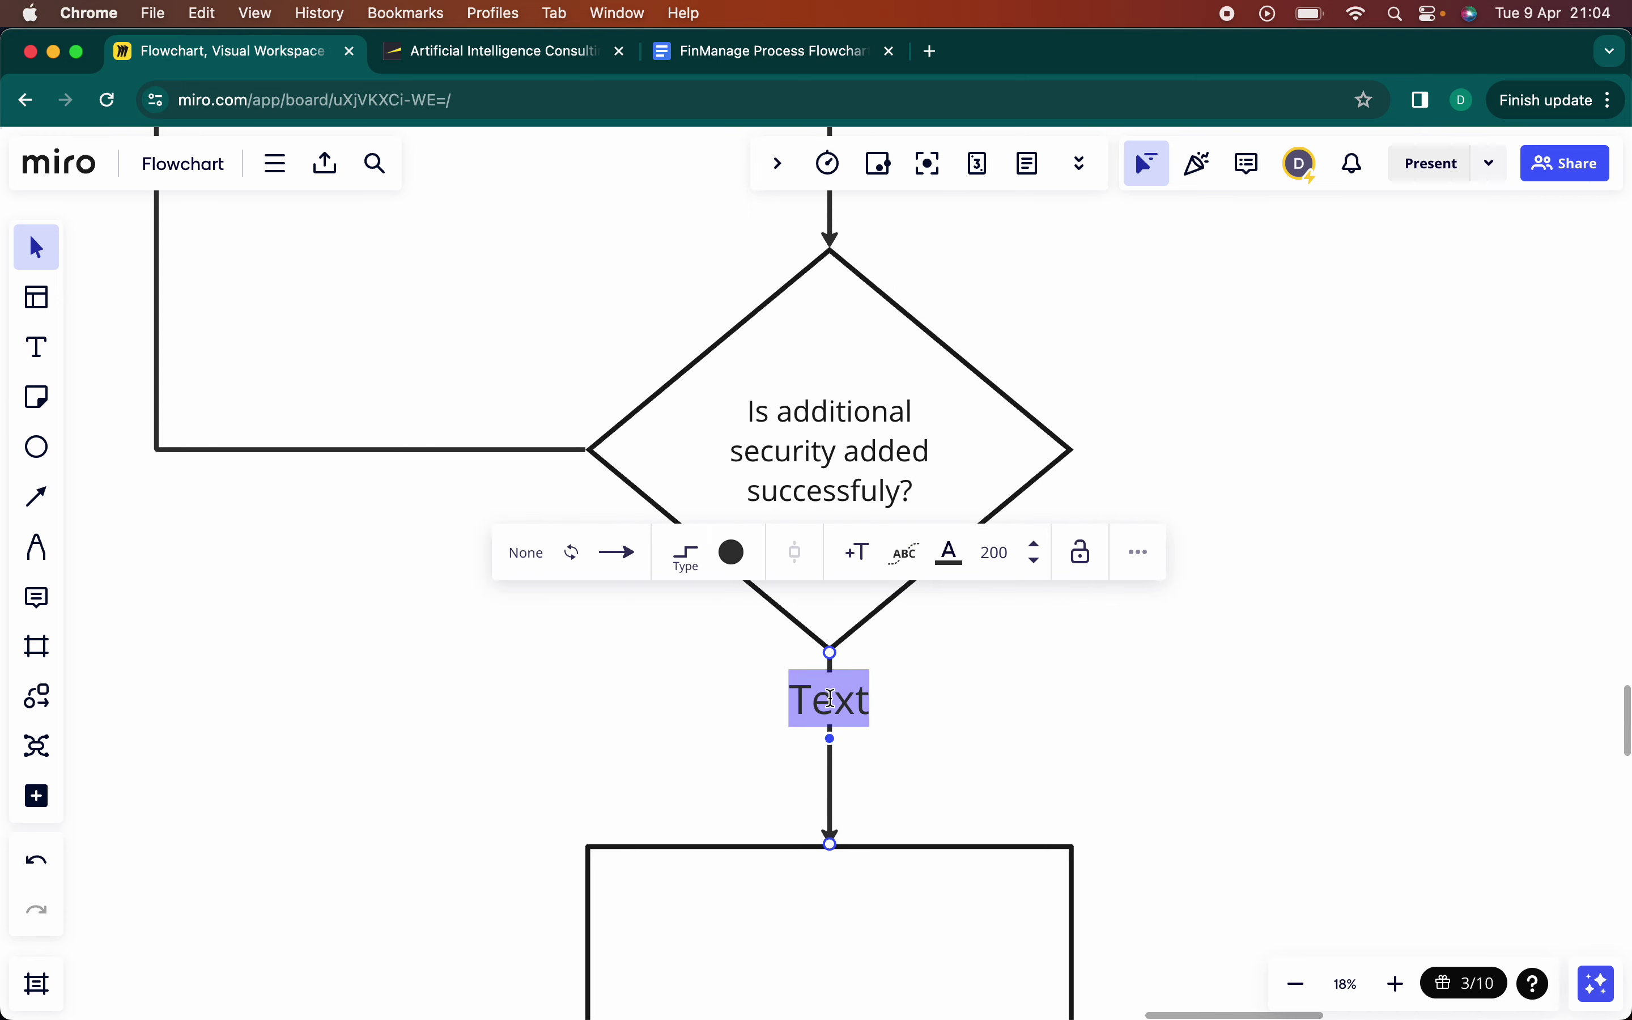
text(Yes)
click(1064, 700)
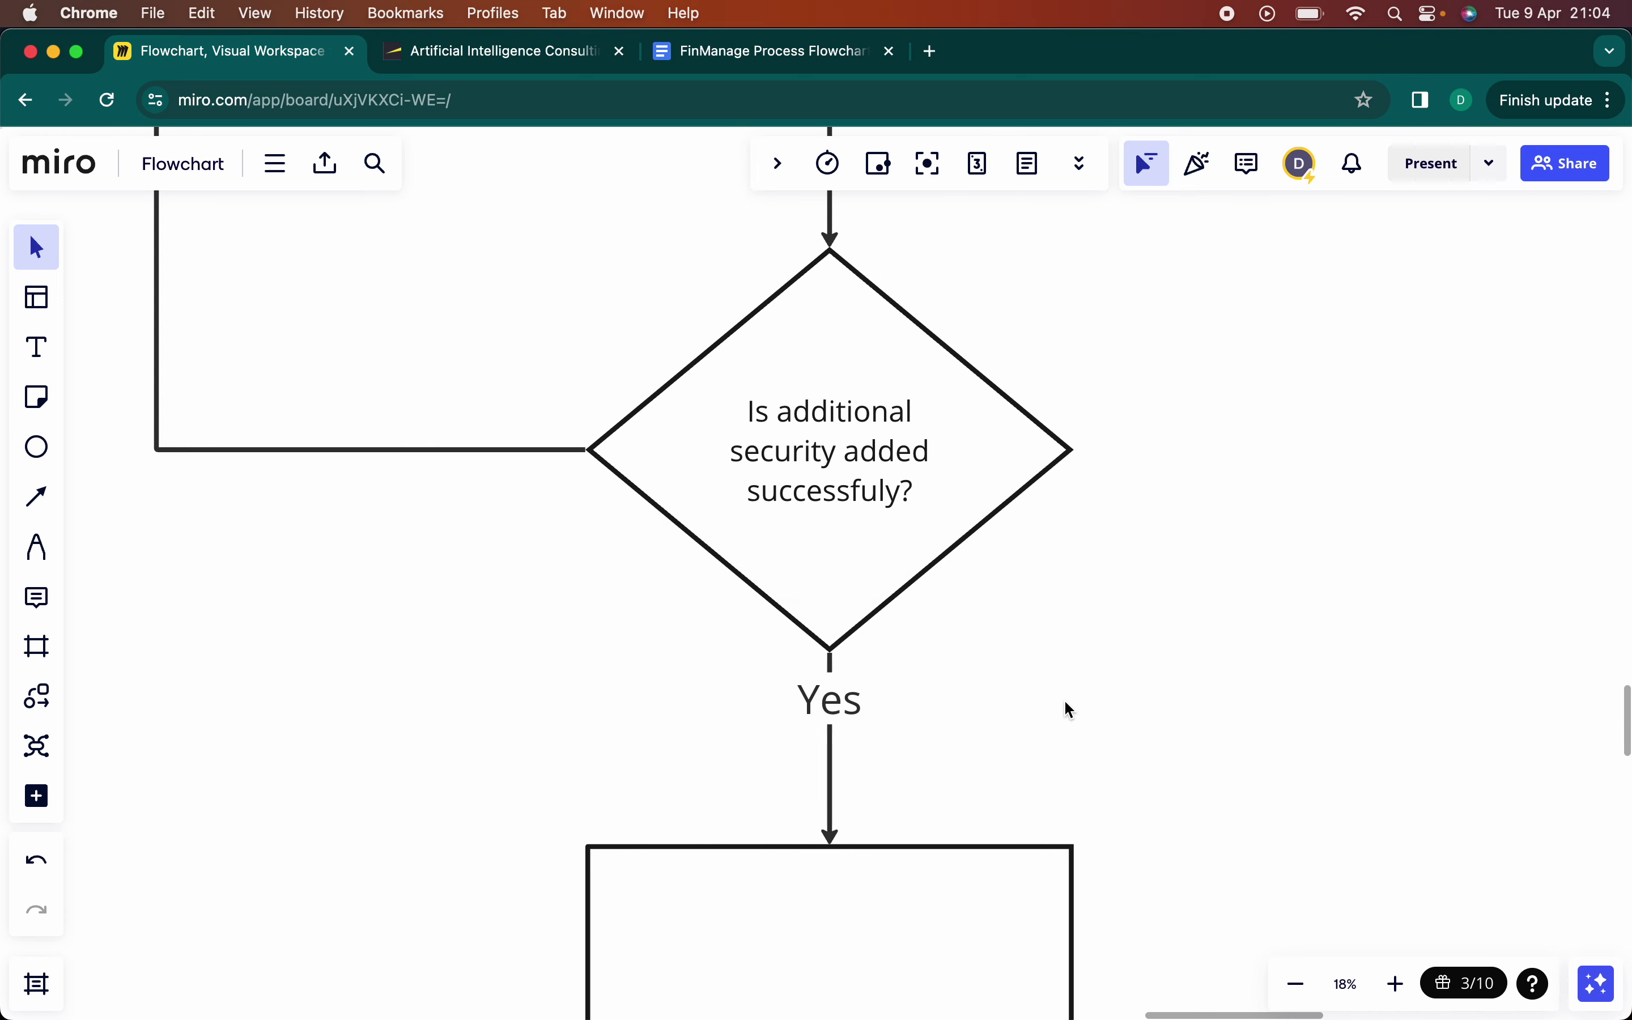
click(1068, 705)
- Review the flowchart from the start through account verification, additional details and security setup to check the sequence of shapes and branches
scroll(1069, 708, down, 8)
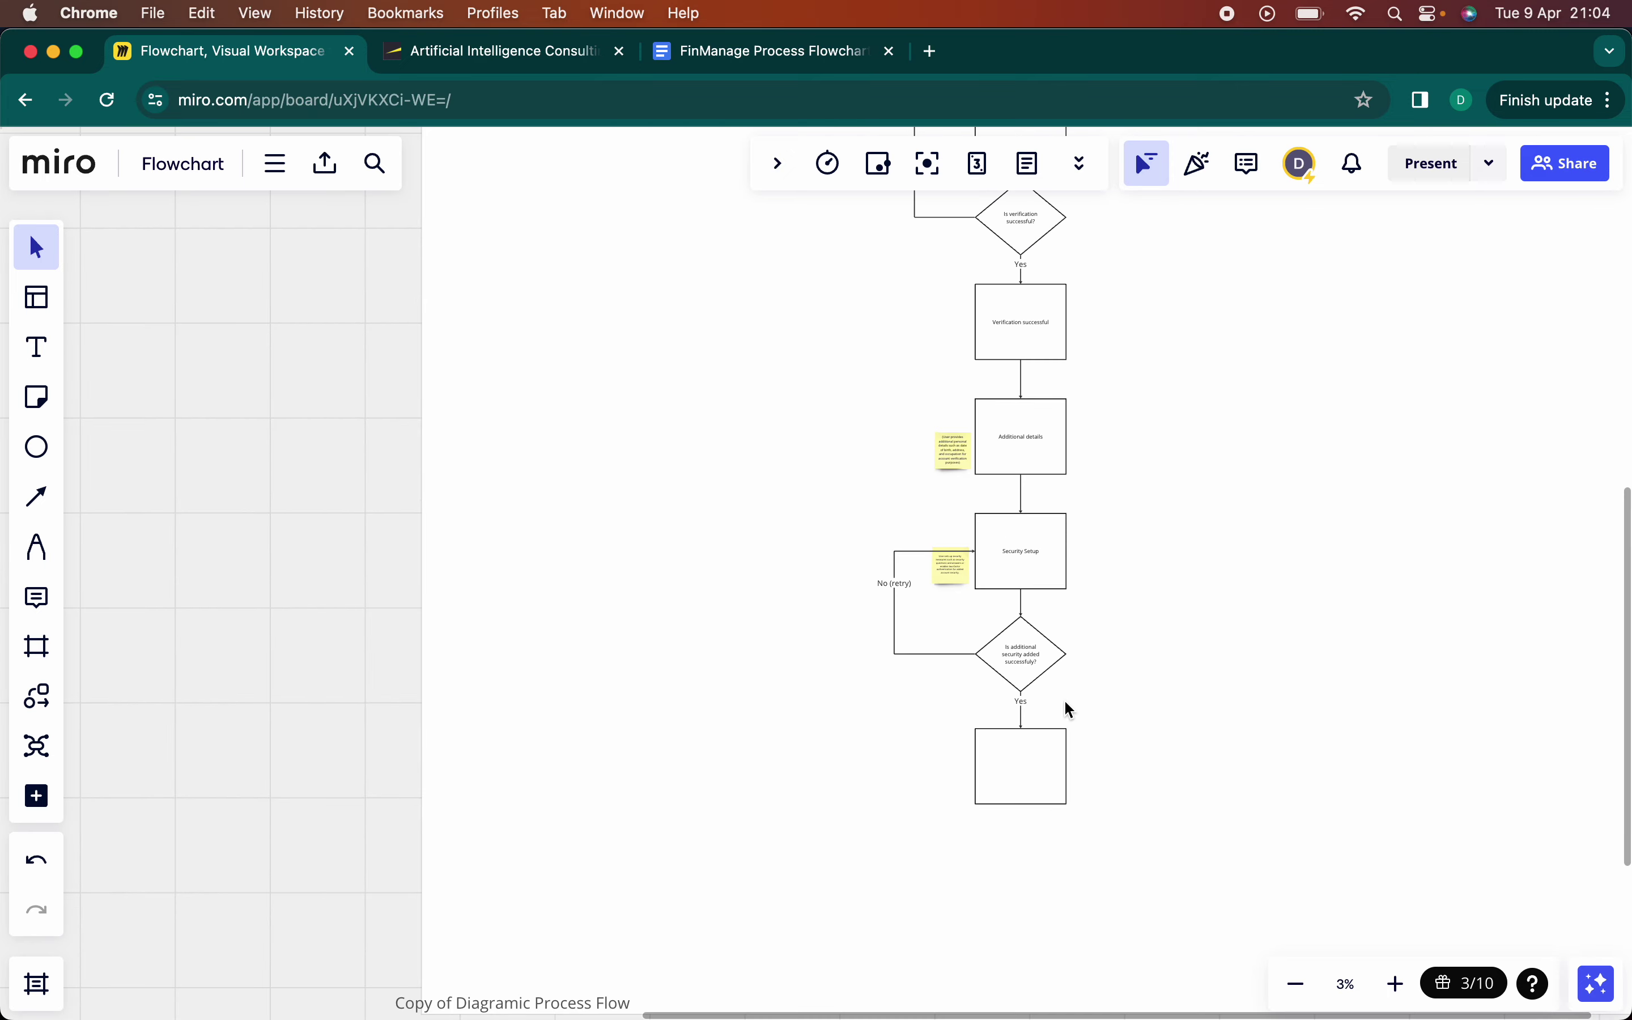
scroll(1066, 708, right, 4)
scroll(1066, 708, up, 10)
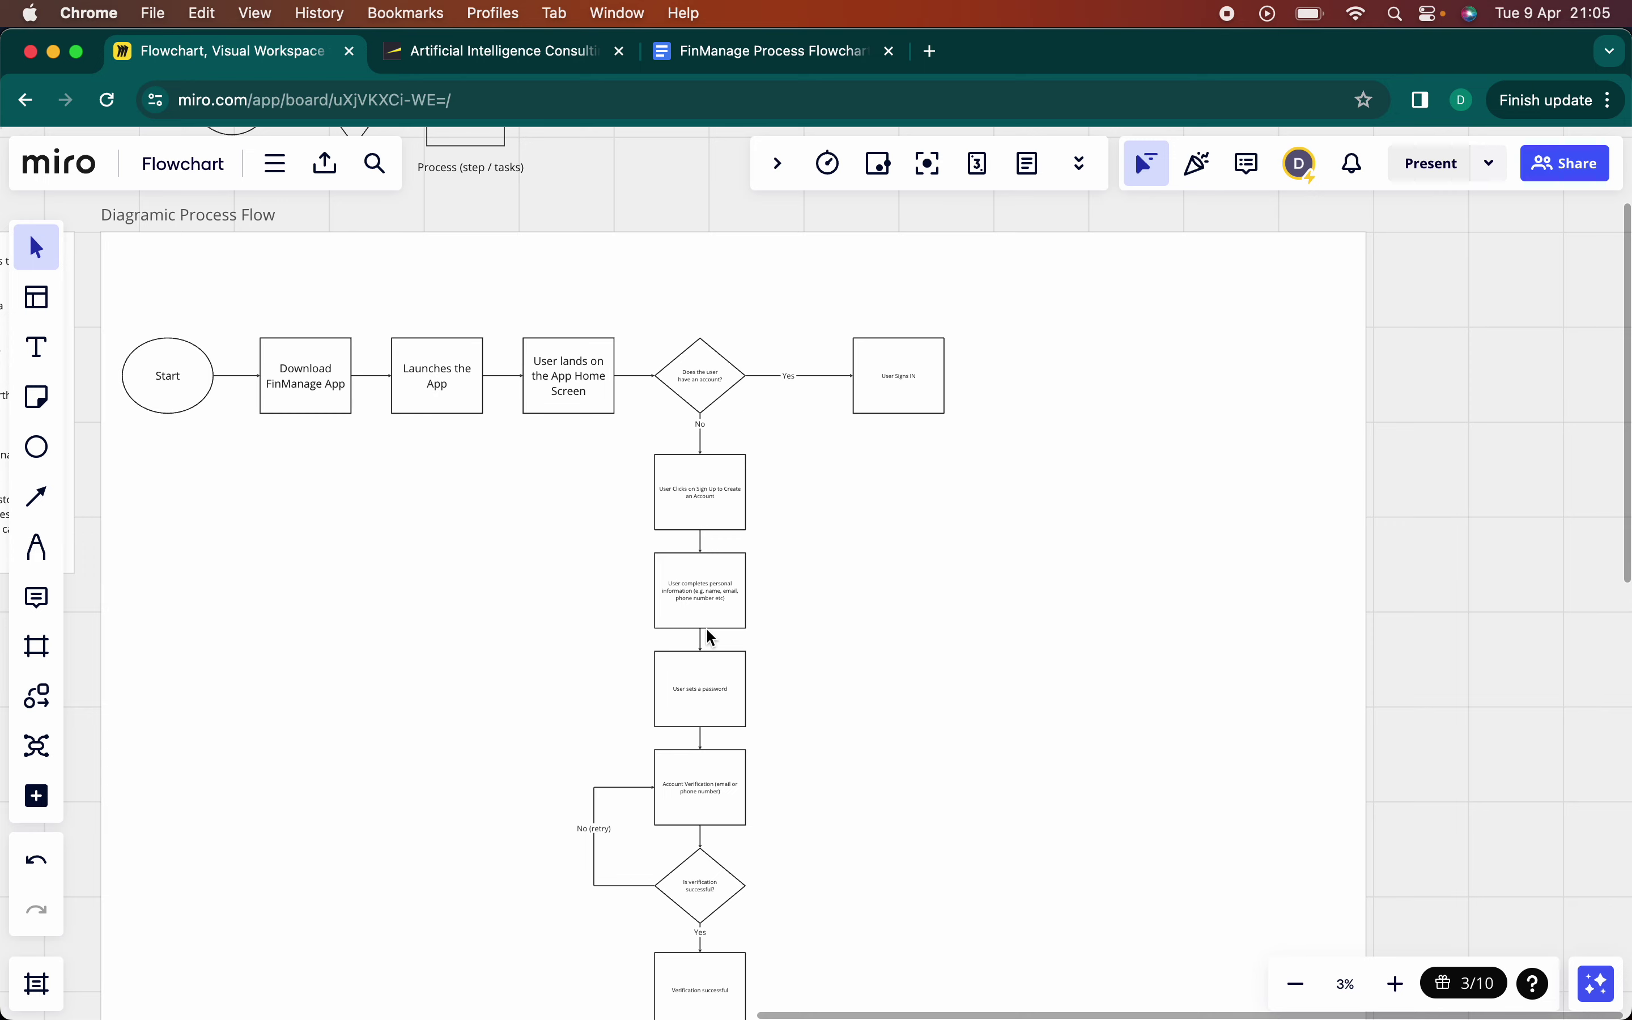
scroll(720, 876, down, 7)
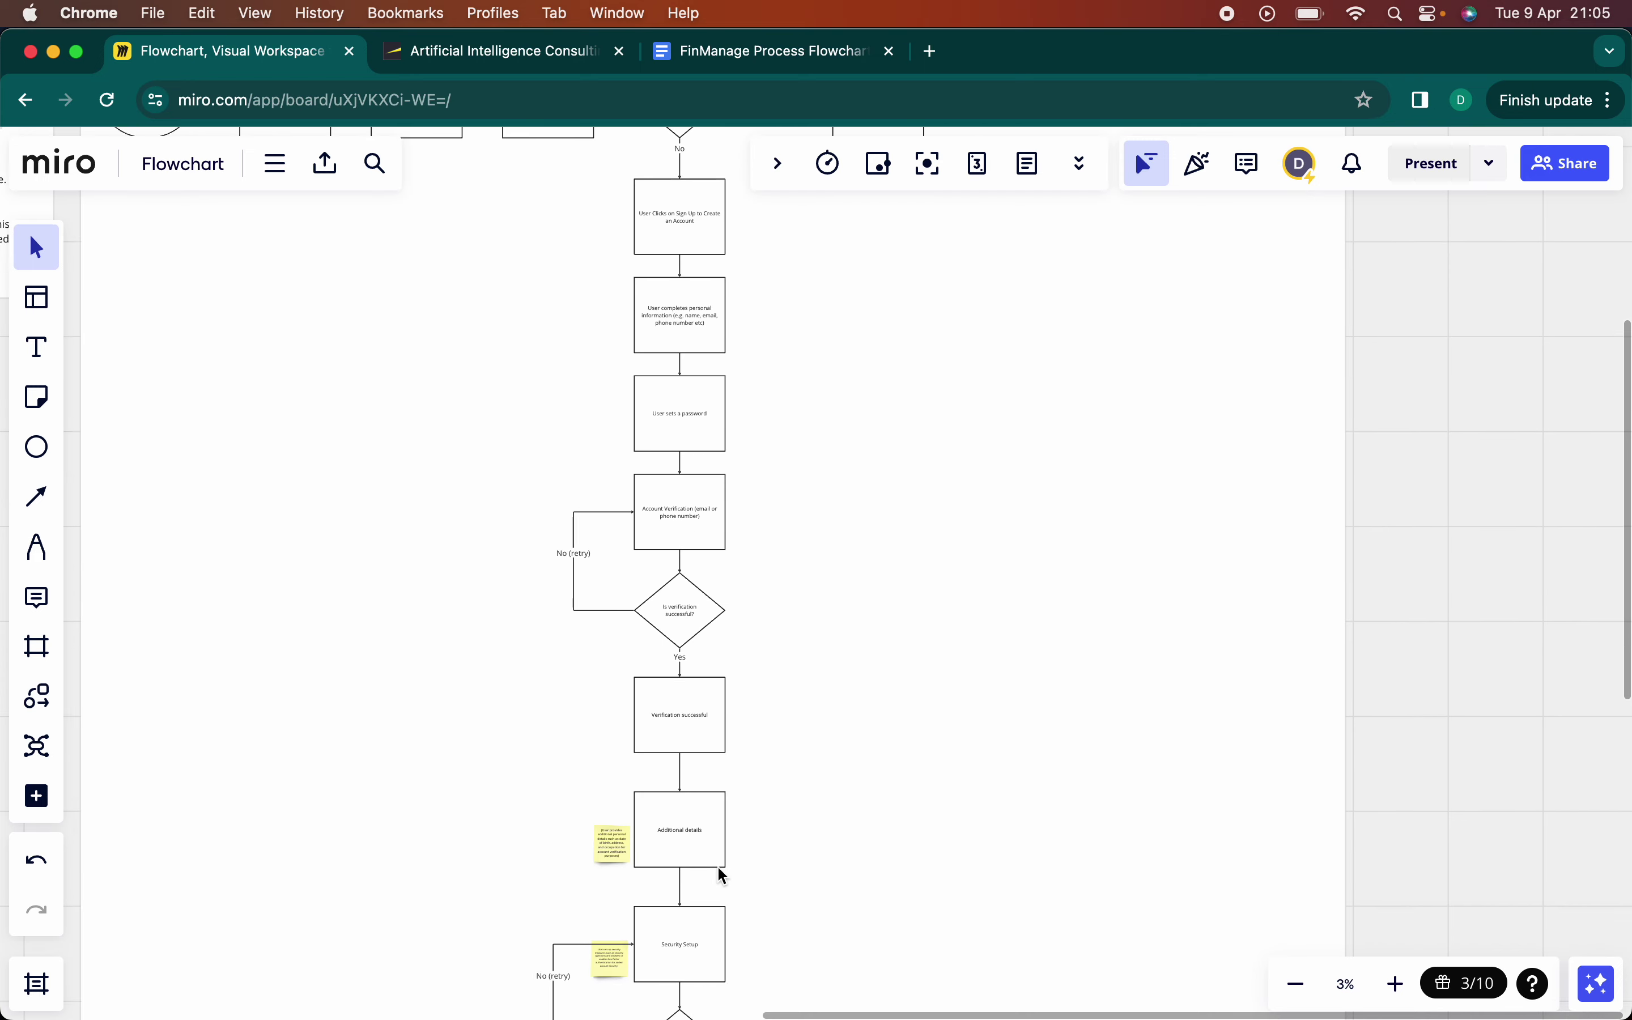
scroll(661, 431, up, 5)
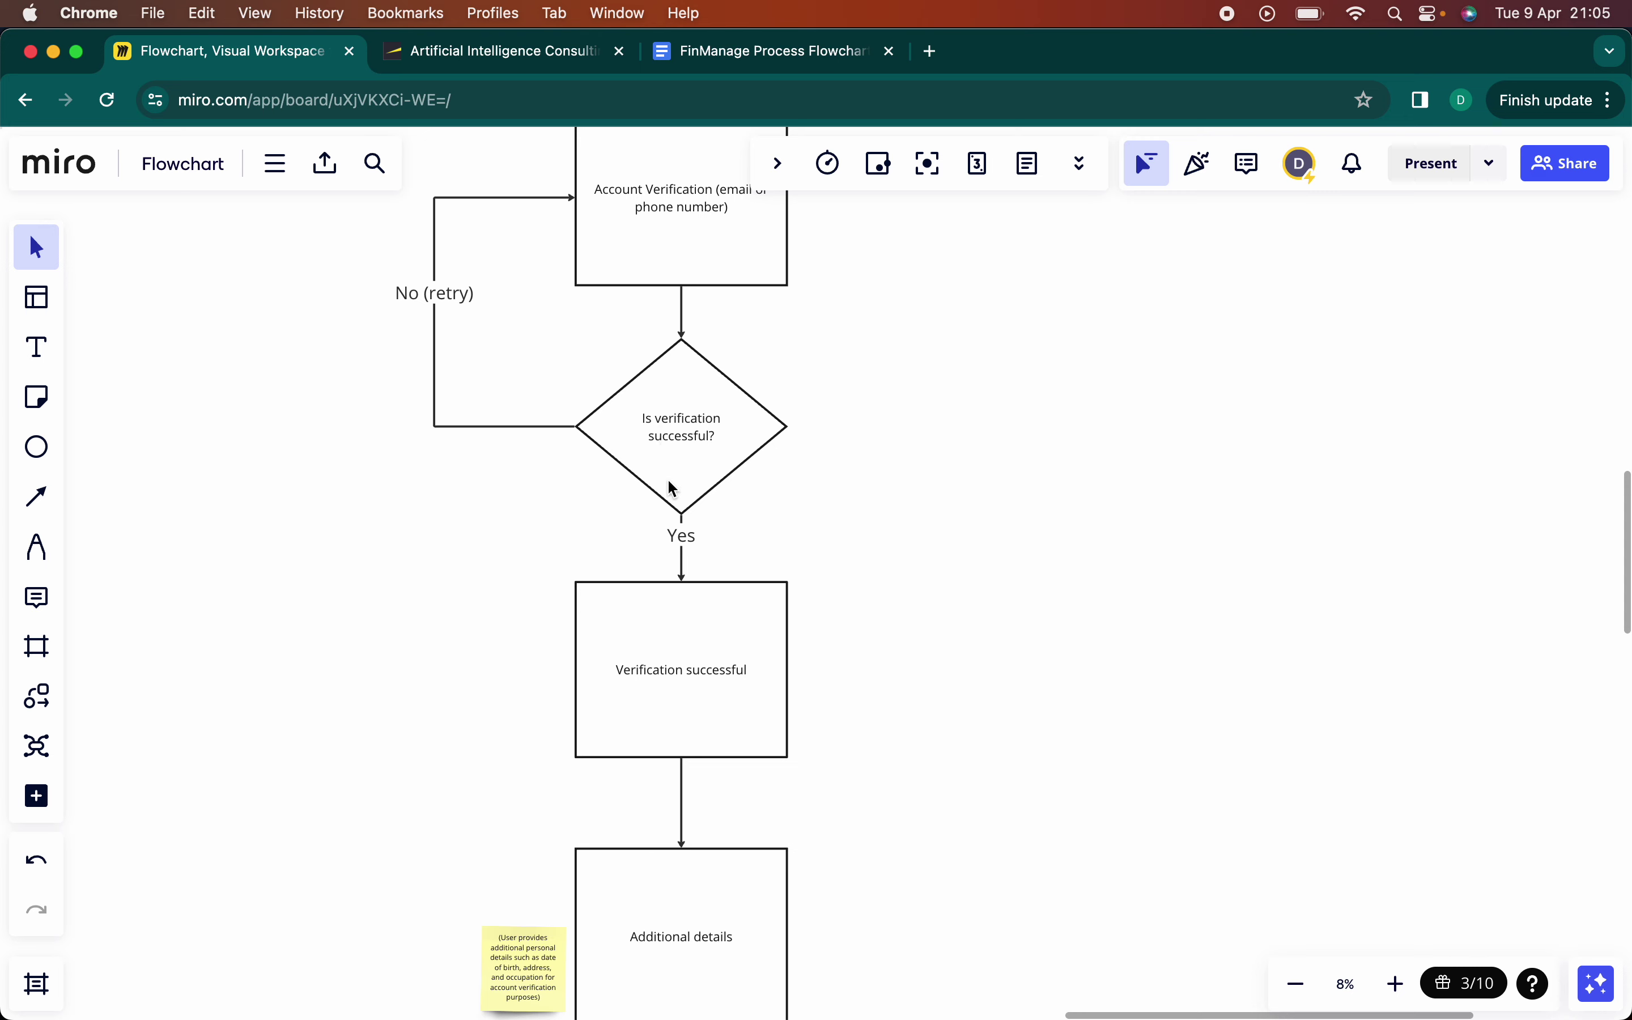
scroll(678, 625, down, 2)
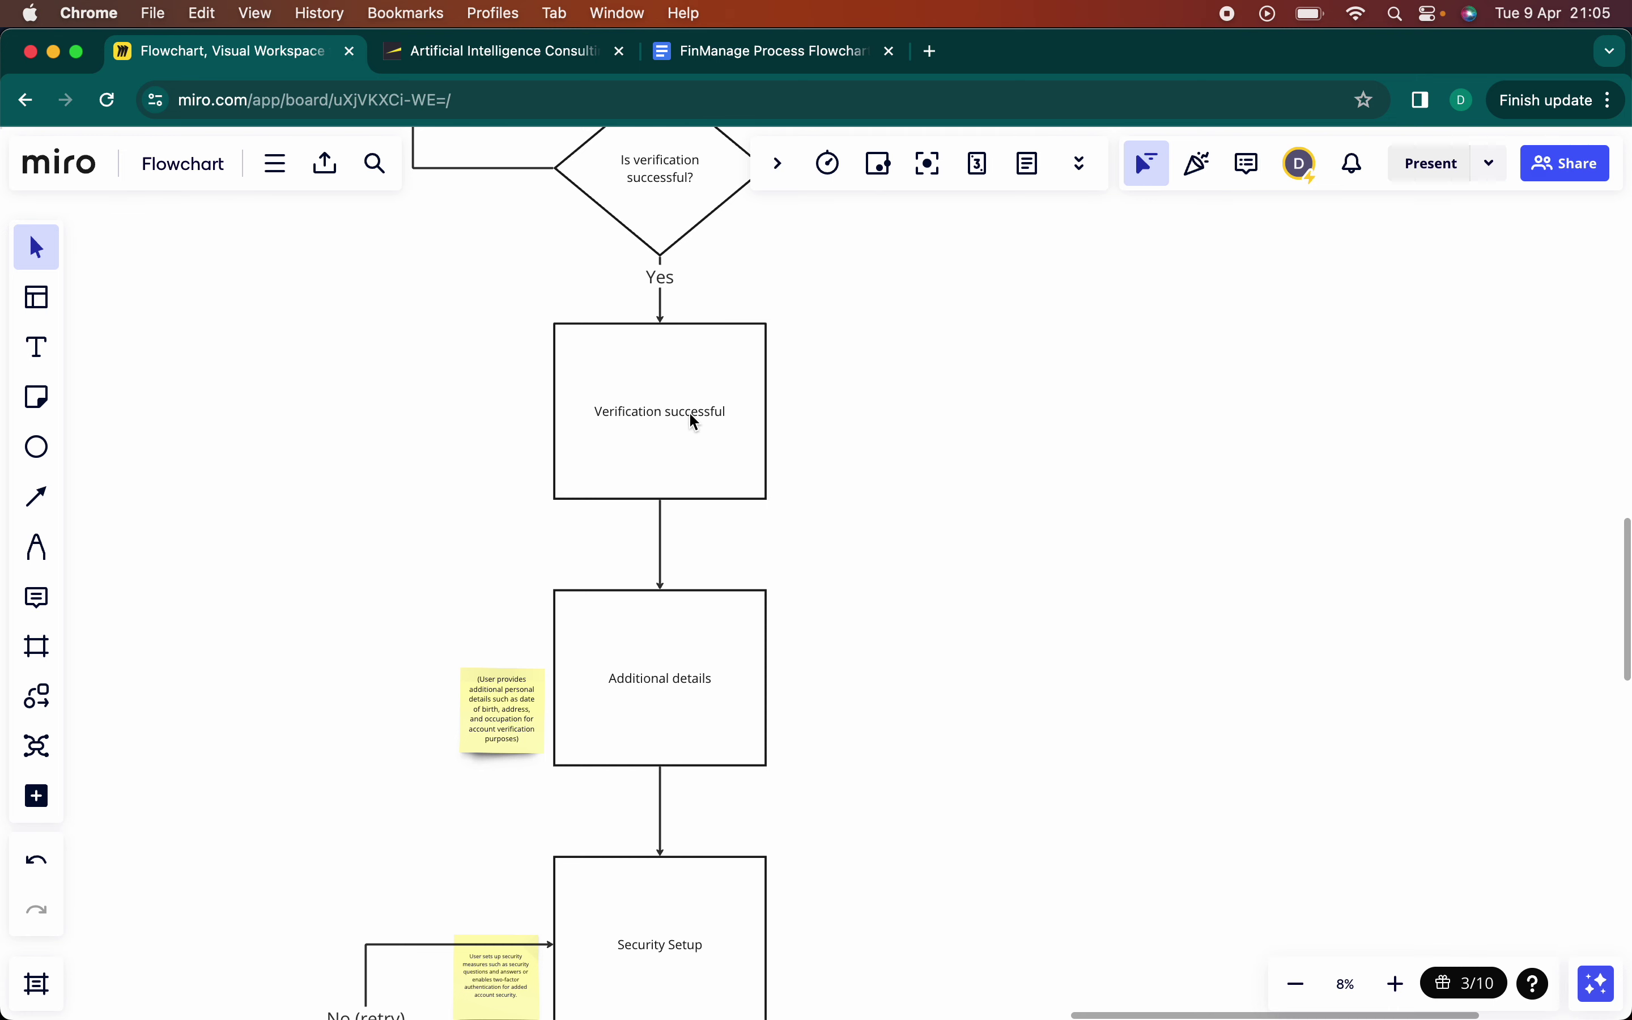
scroll(698, 720, down, 2)
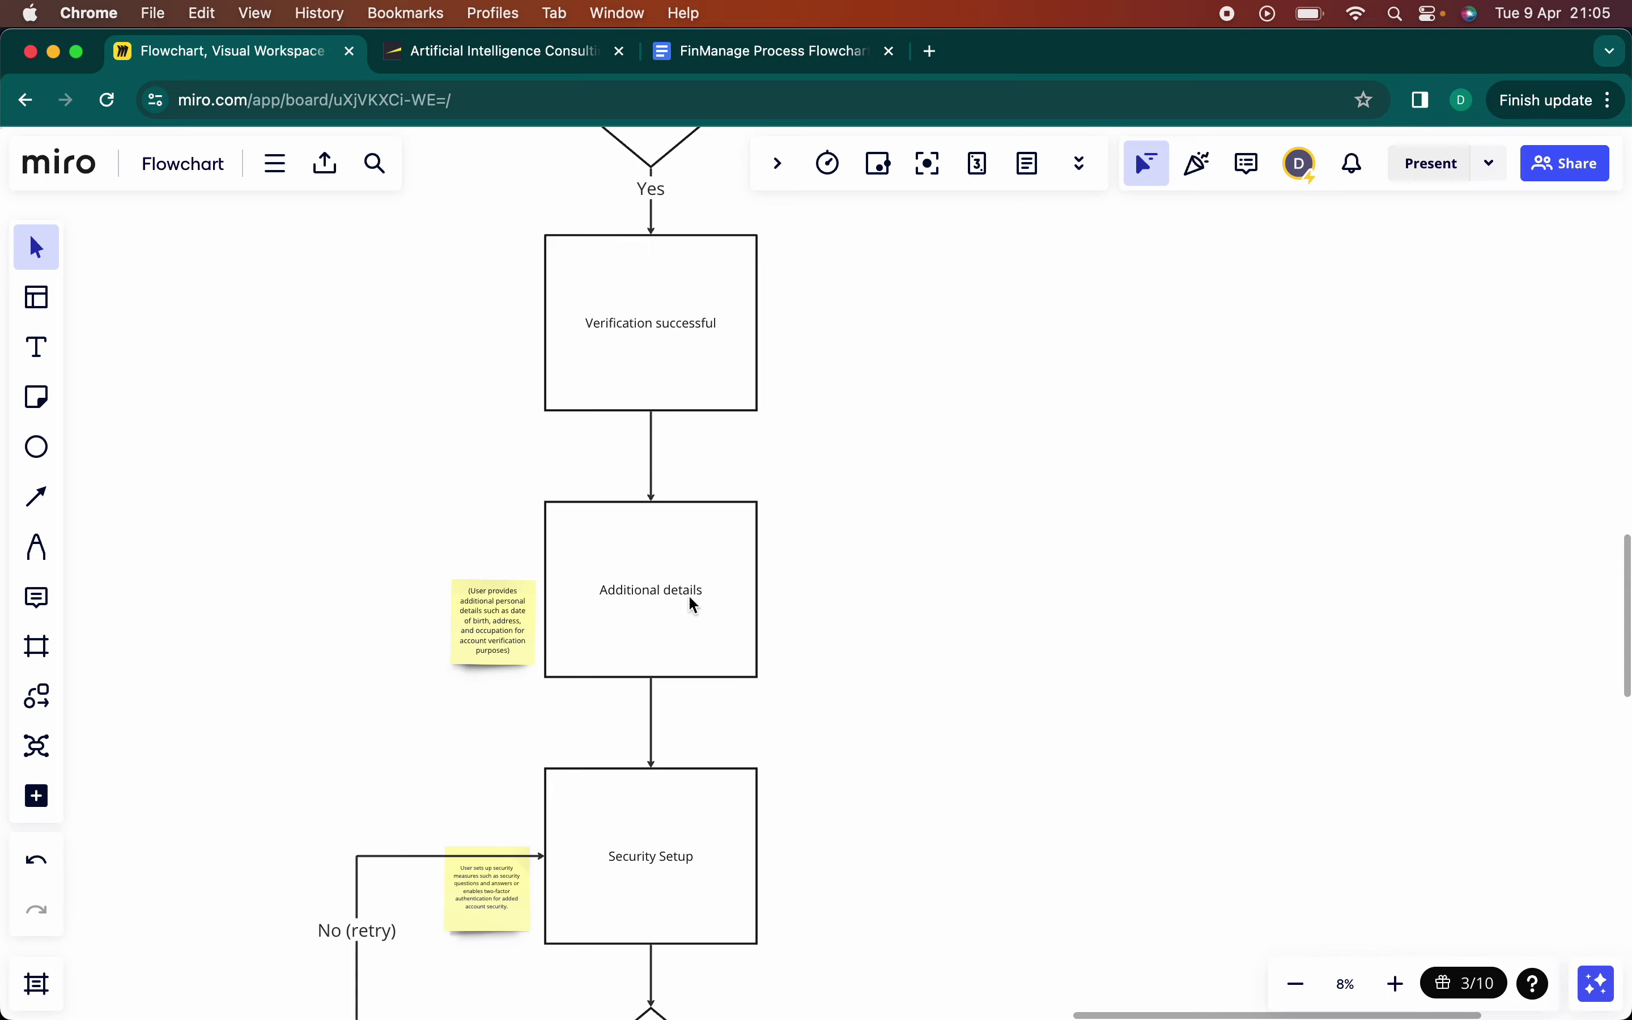
scroll(508, 638, up, 2)
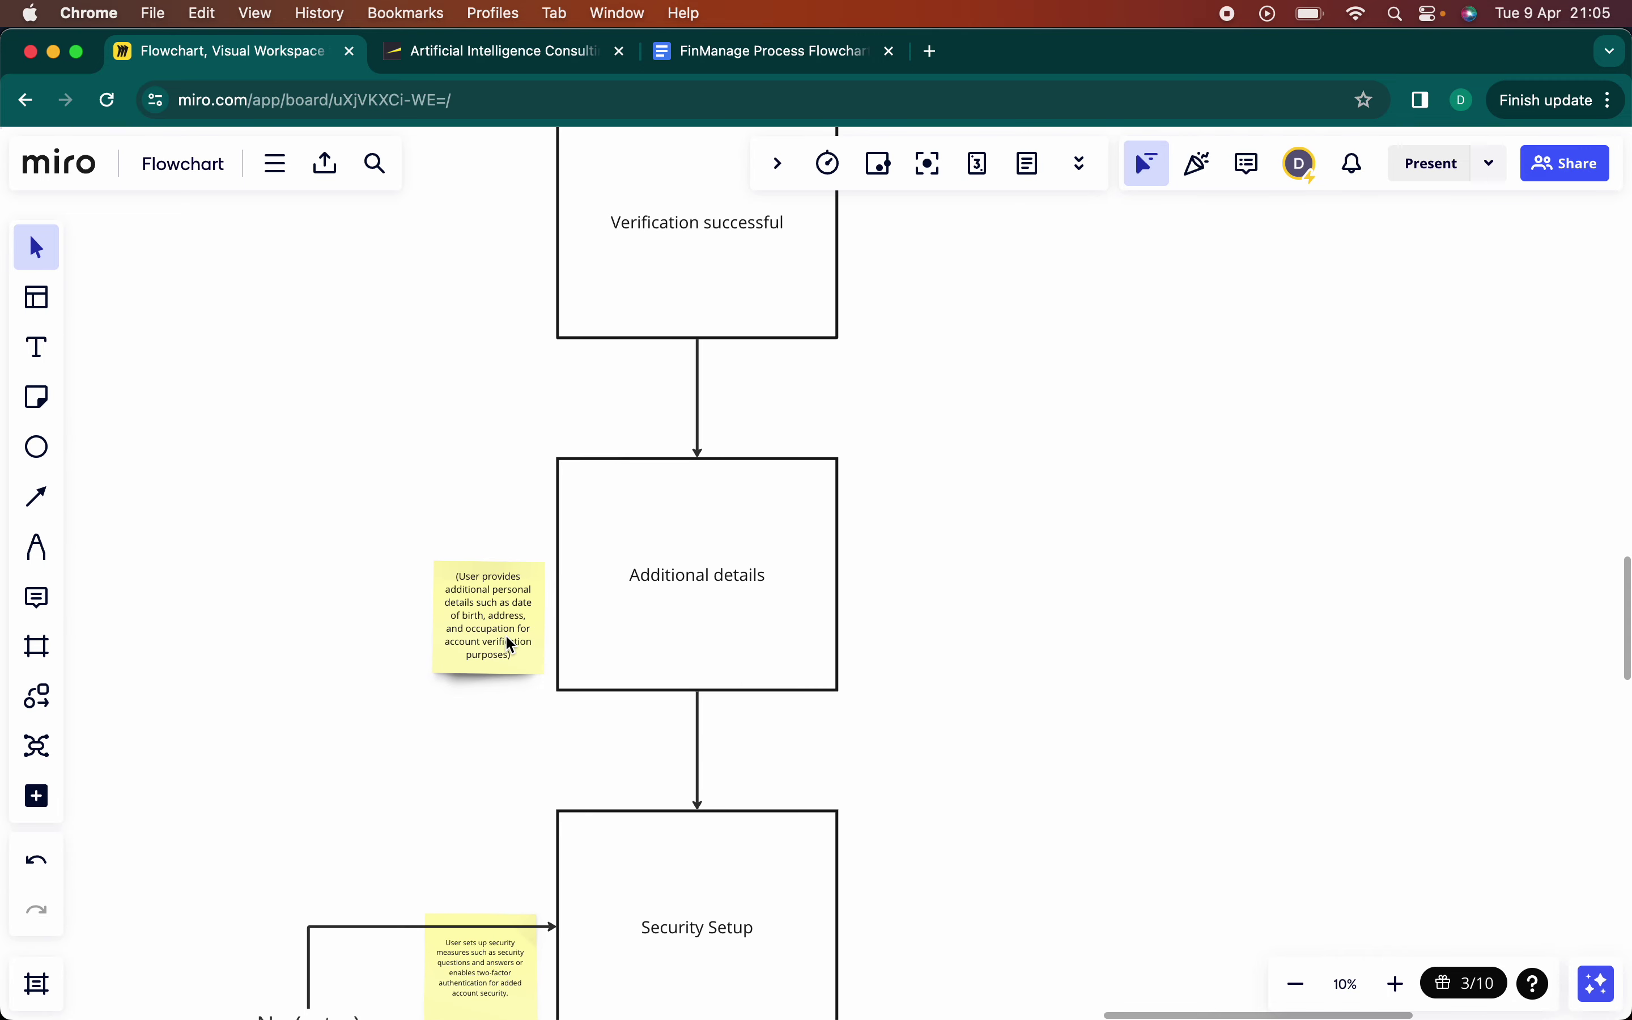
scroll(509, 645, down, 6)
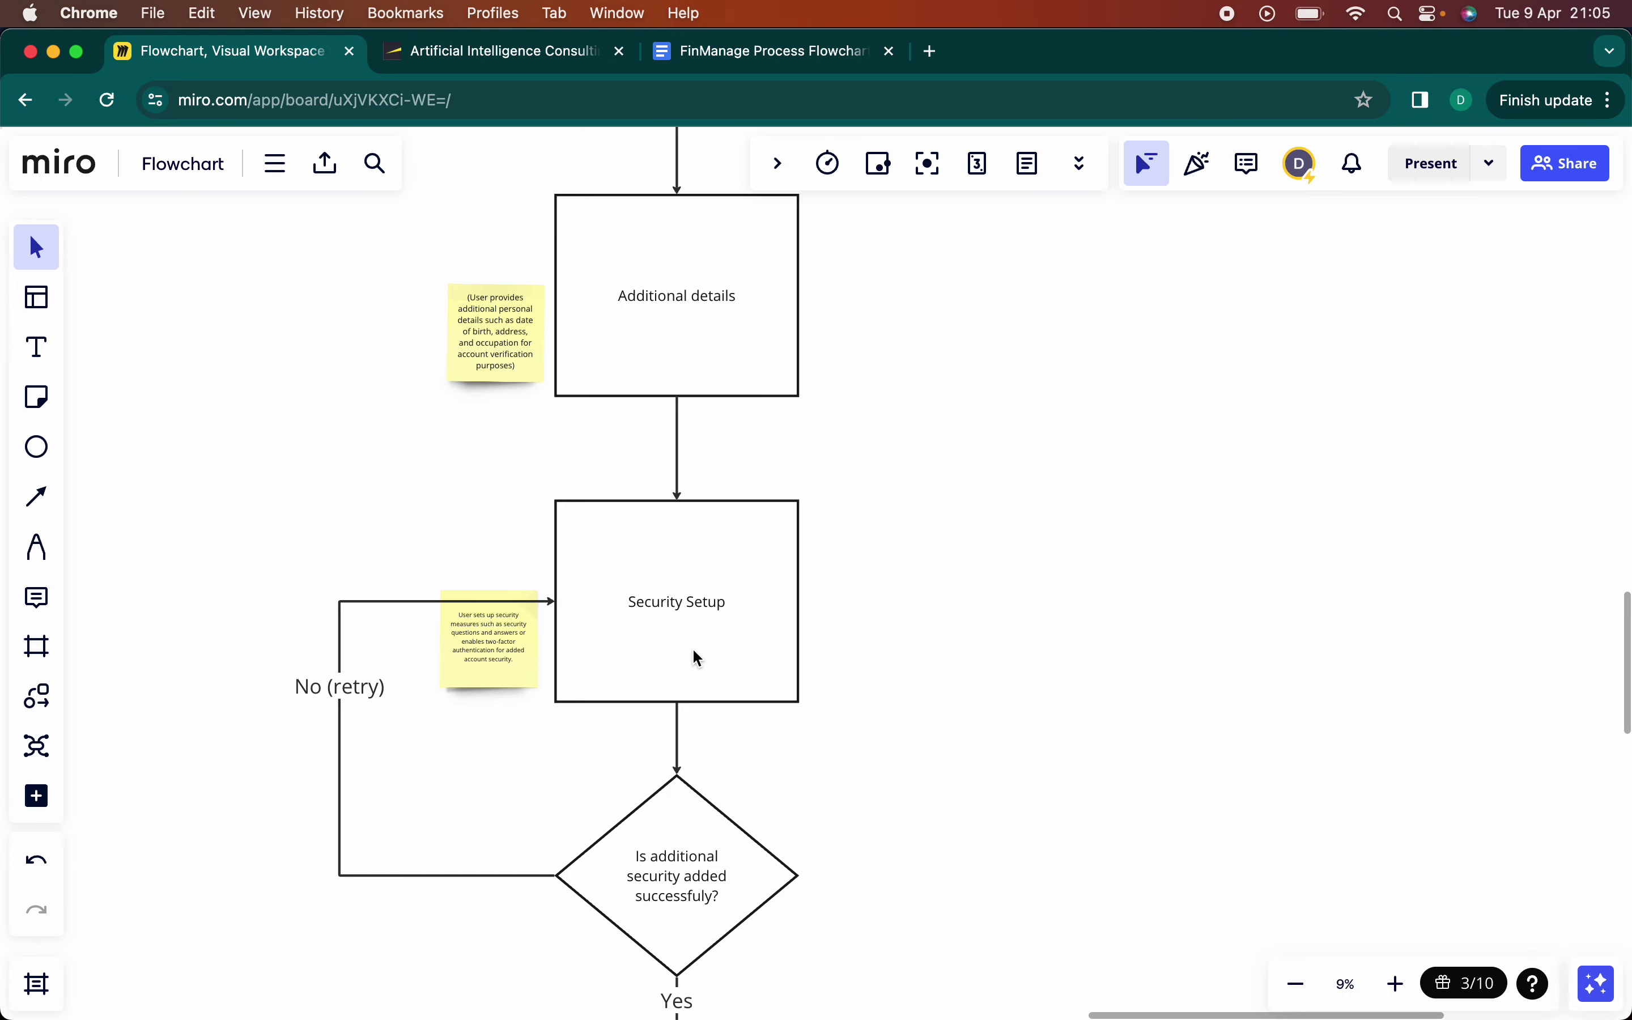
scroll(693, 651, down, 3)
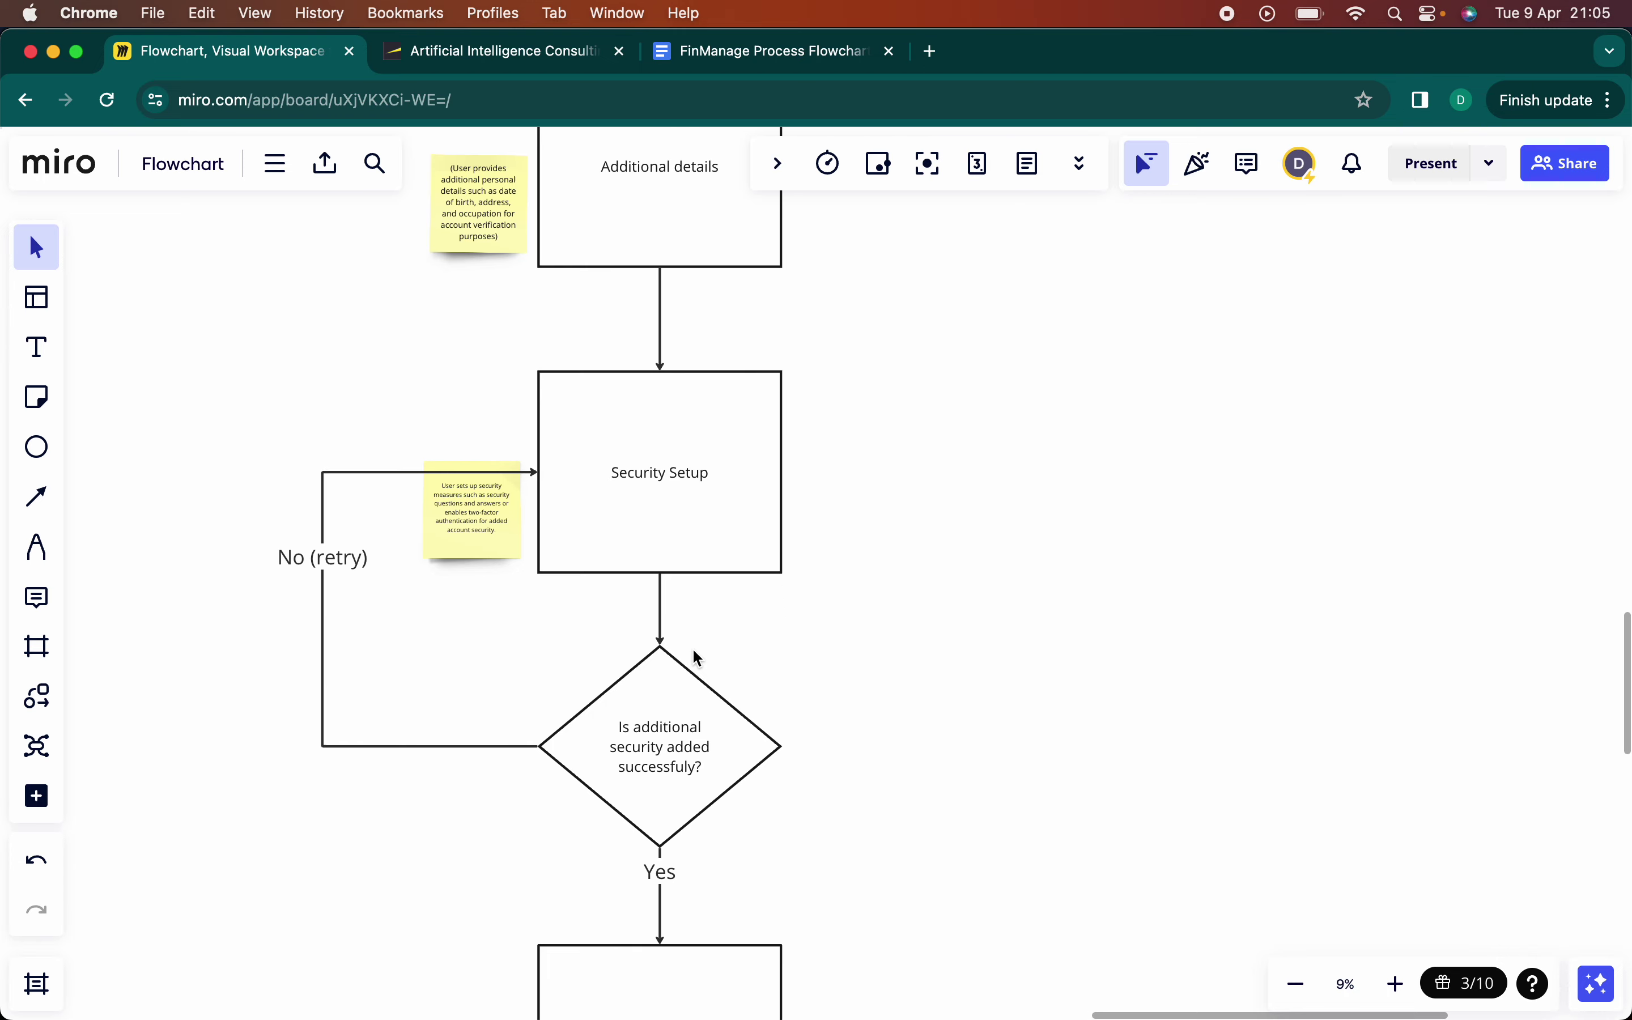
- Make the words "two-factor authentication" bold in the sticky note beside the Security Setup rectangle
scroll(448, 536, up, 5)
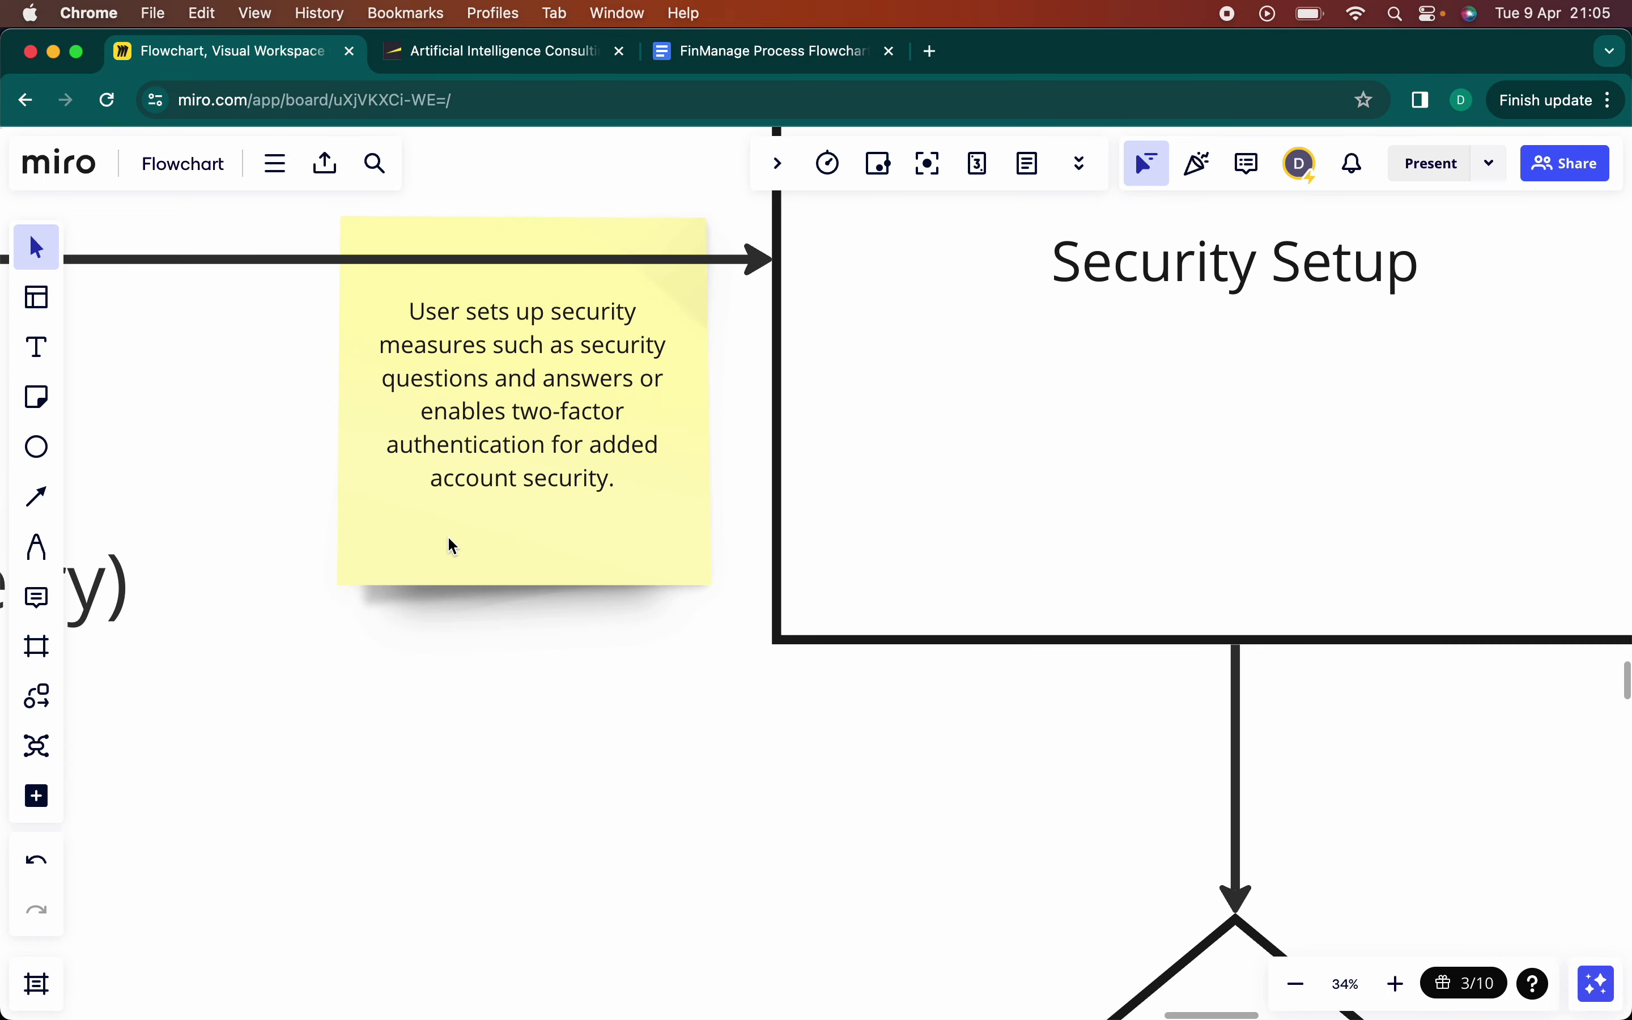
click(531, 442)
click(531, 442)
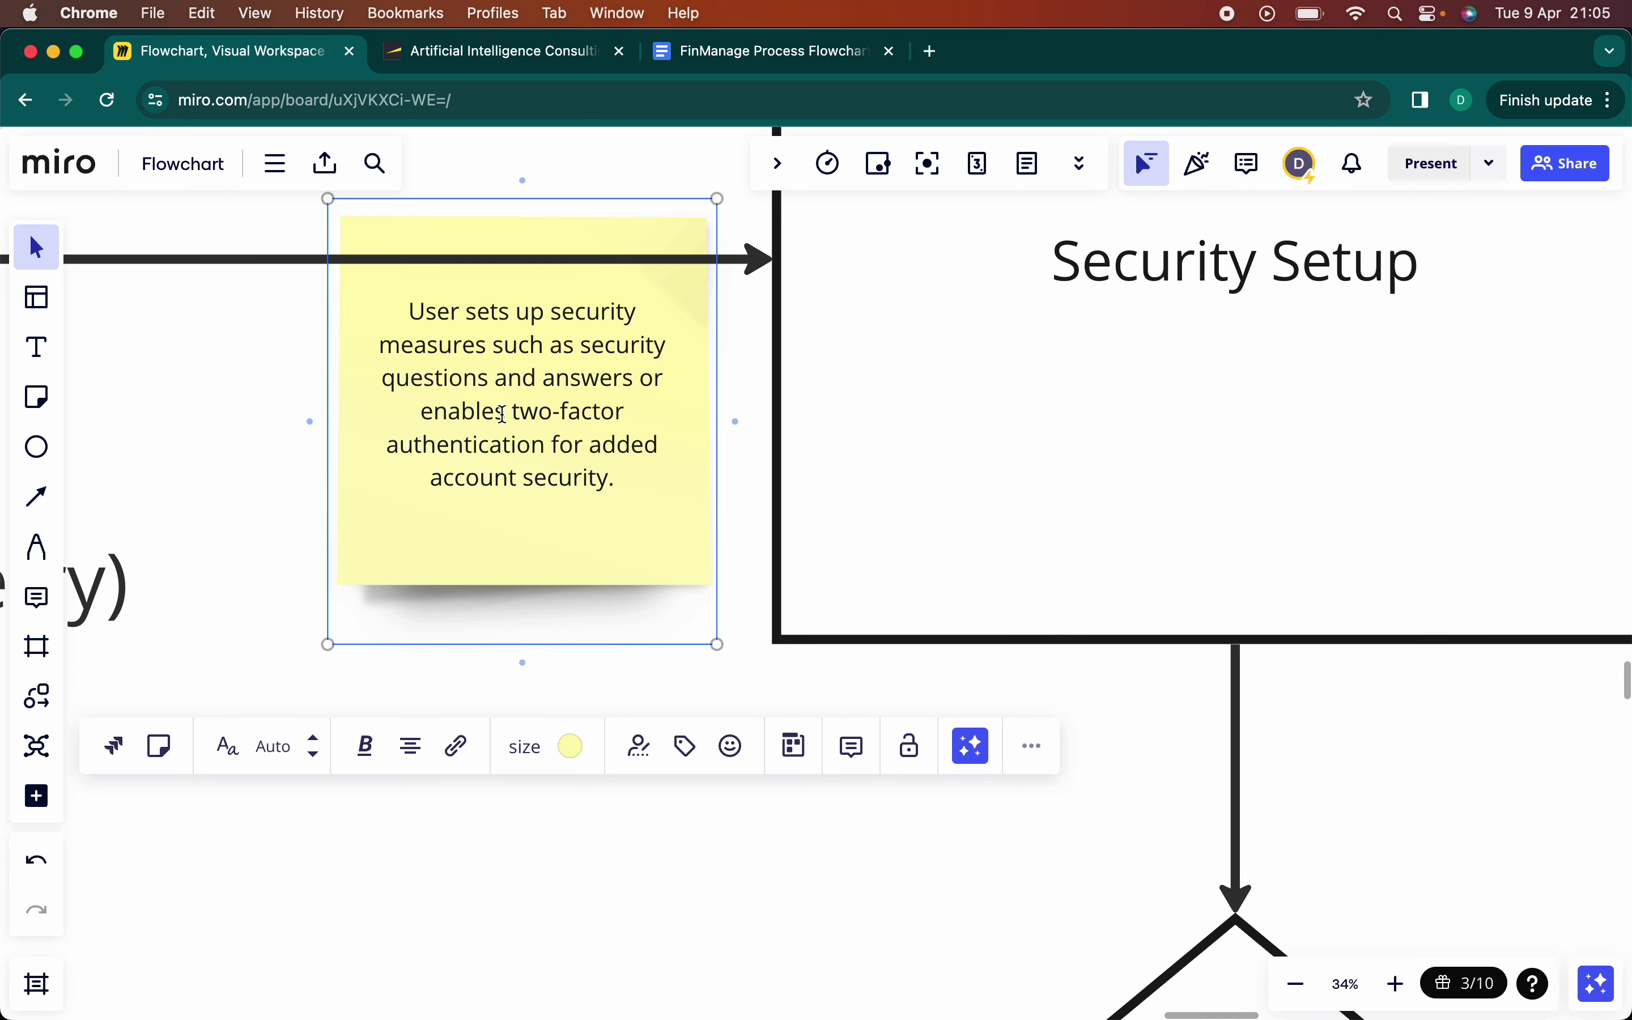
drag(512, 411, 550, 435)
key(super+b)
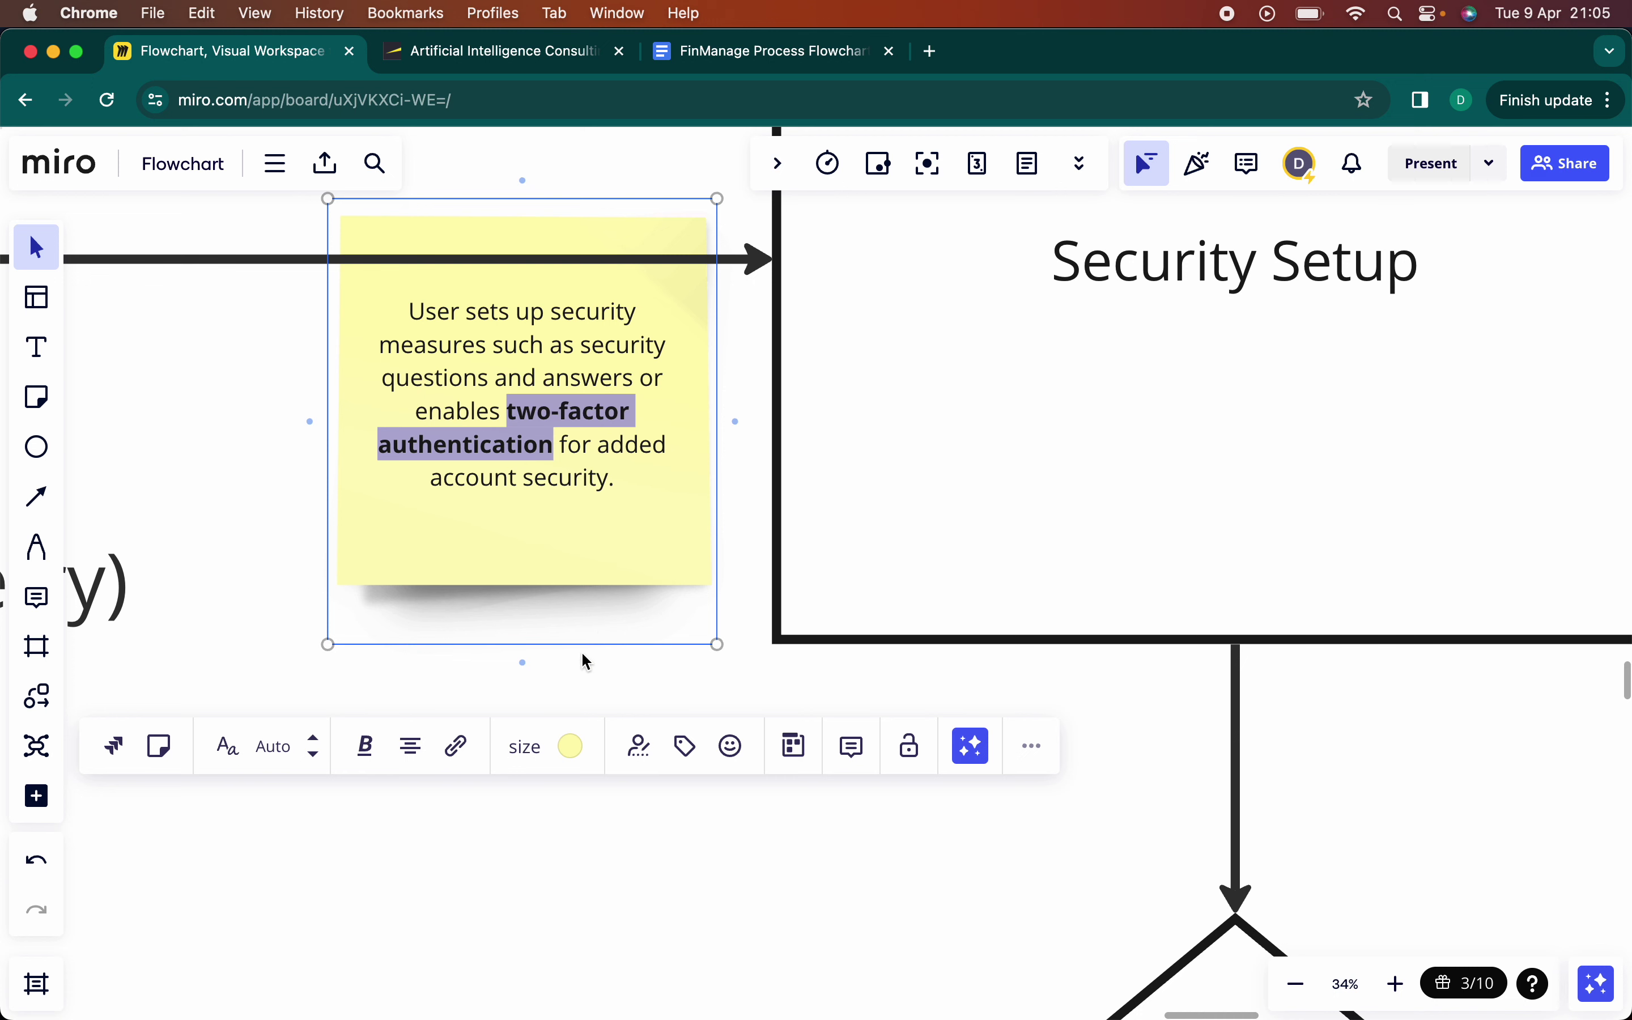
key(Escape)
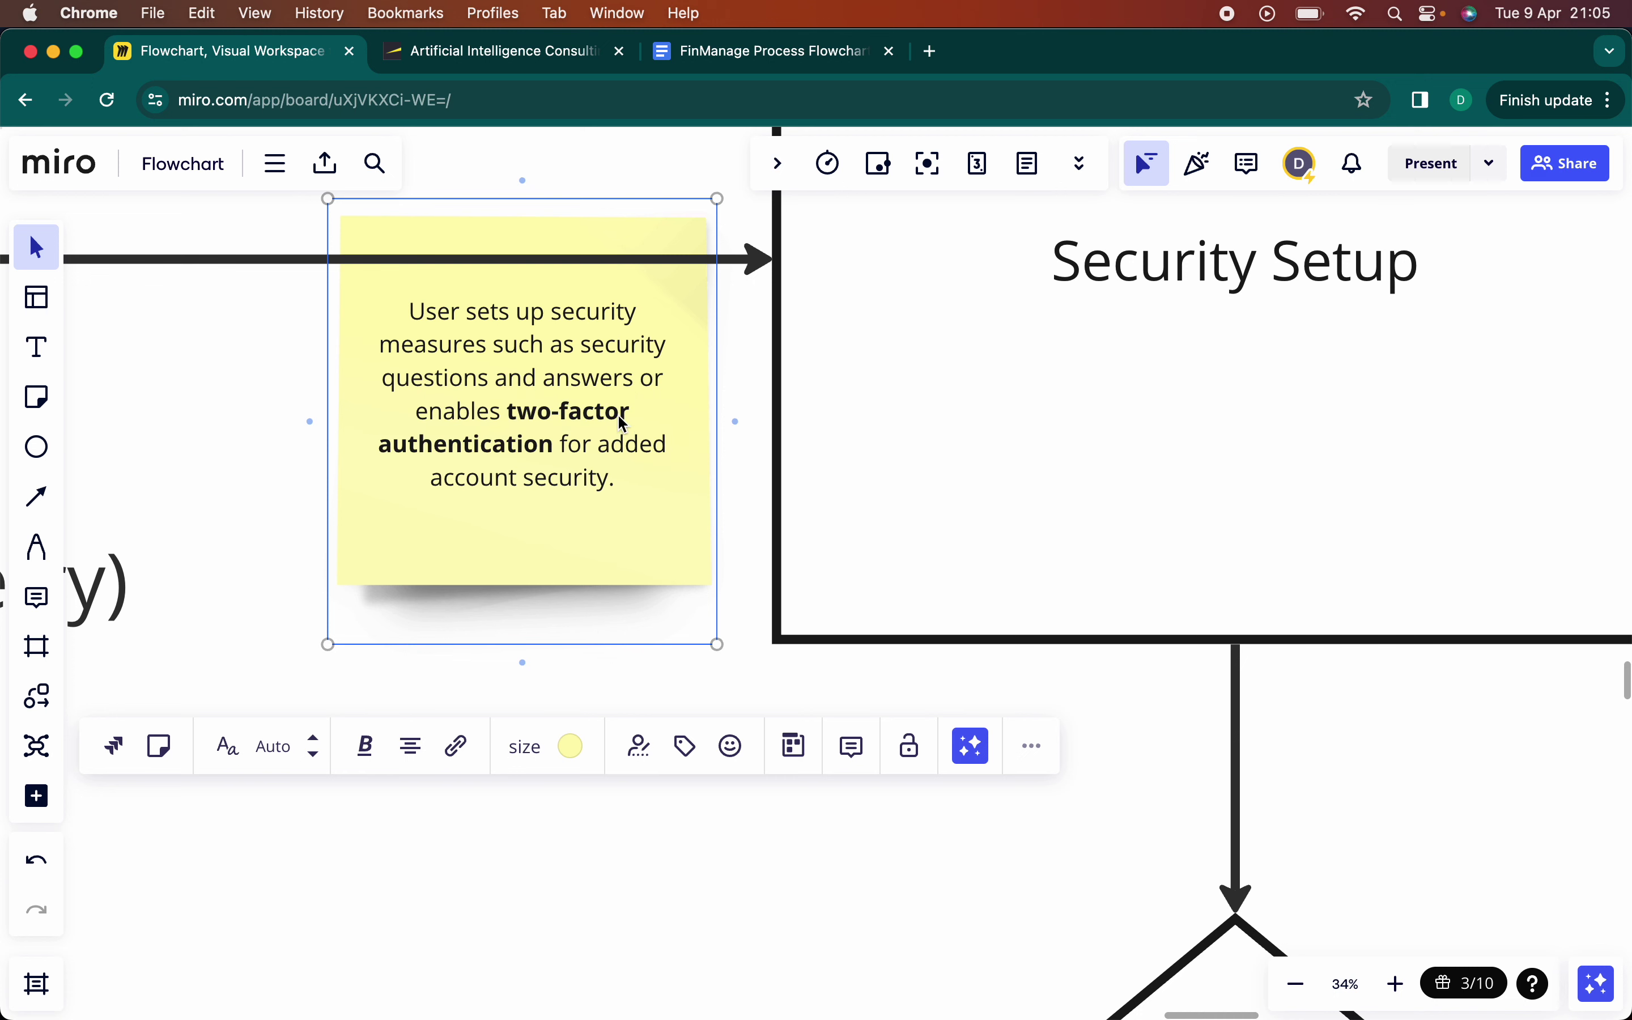
- Make the words "security questions" bold in the same Security Setup sticky note and leave text editing
double_click(530, 345)
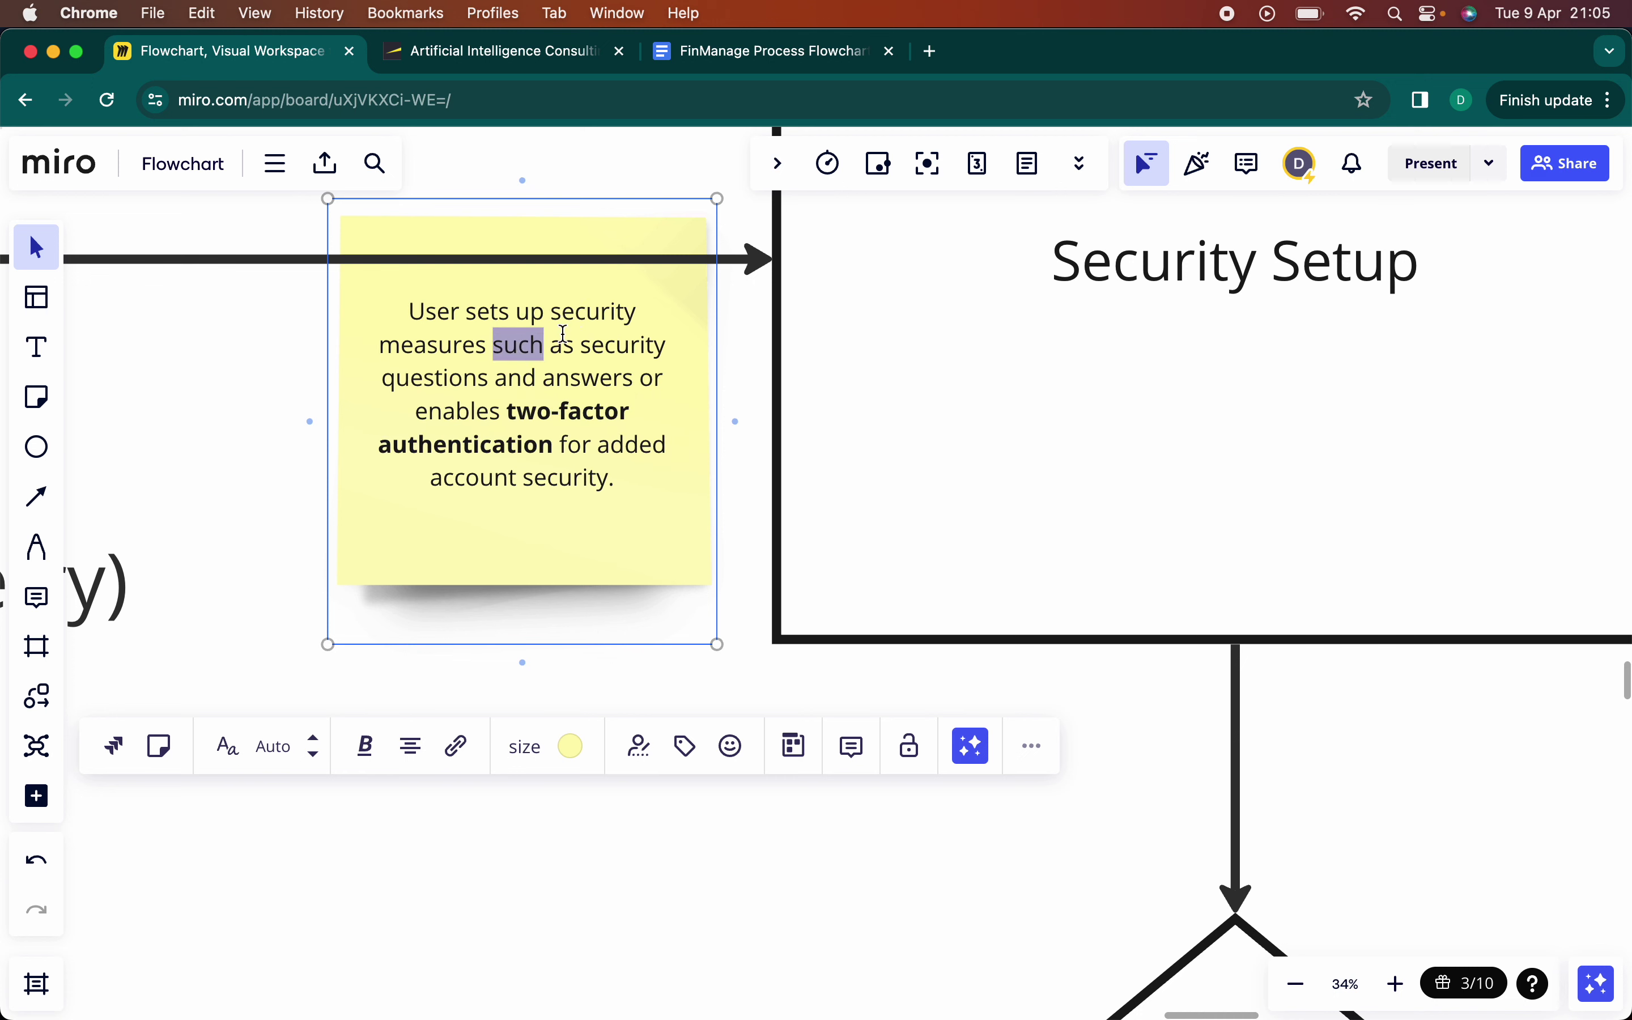
drag(577, 345, 491, 386)
key(super+b)
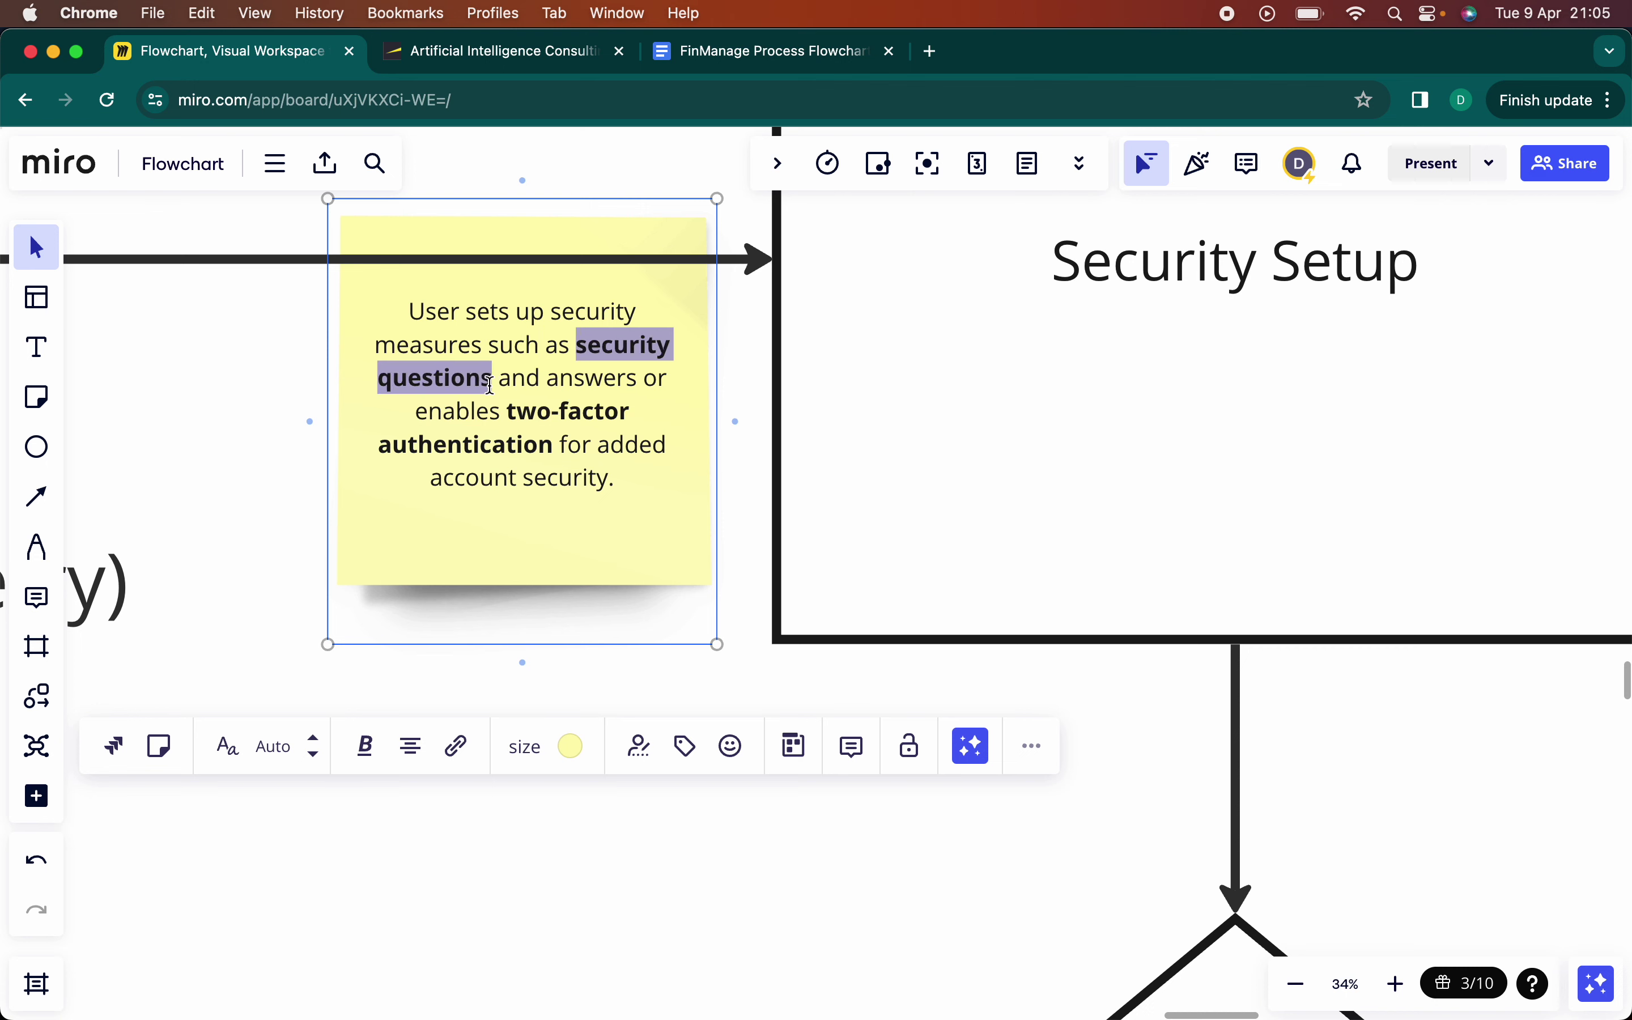
click(216, 525)
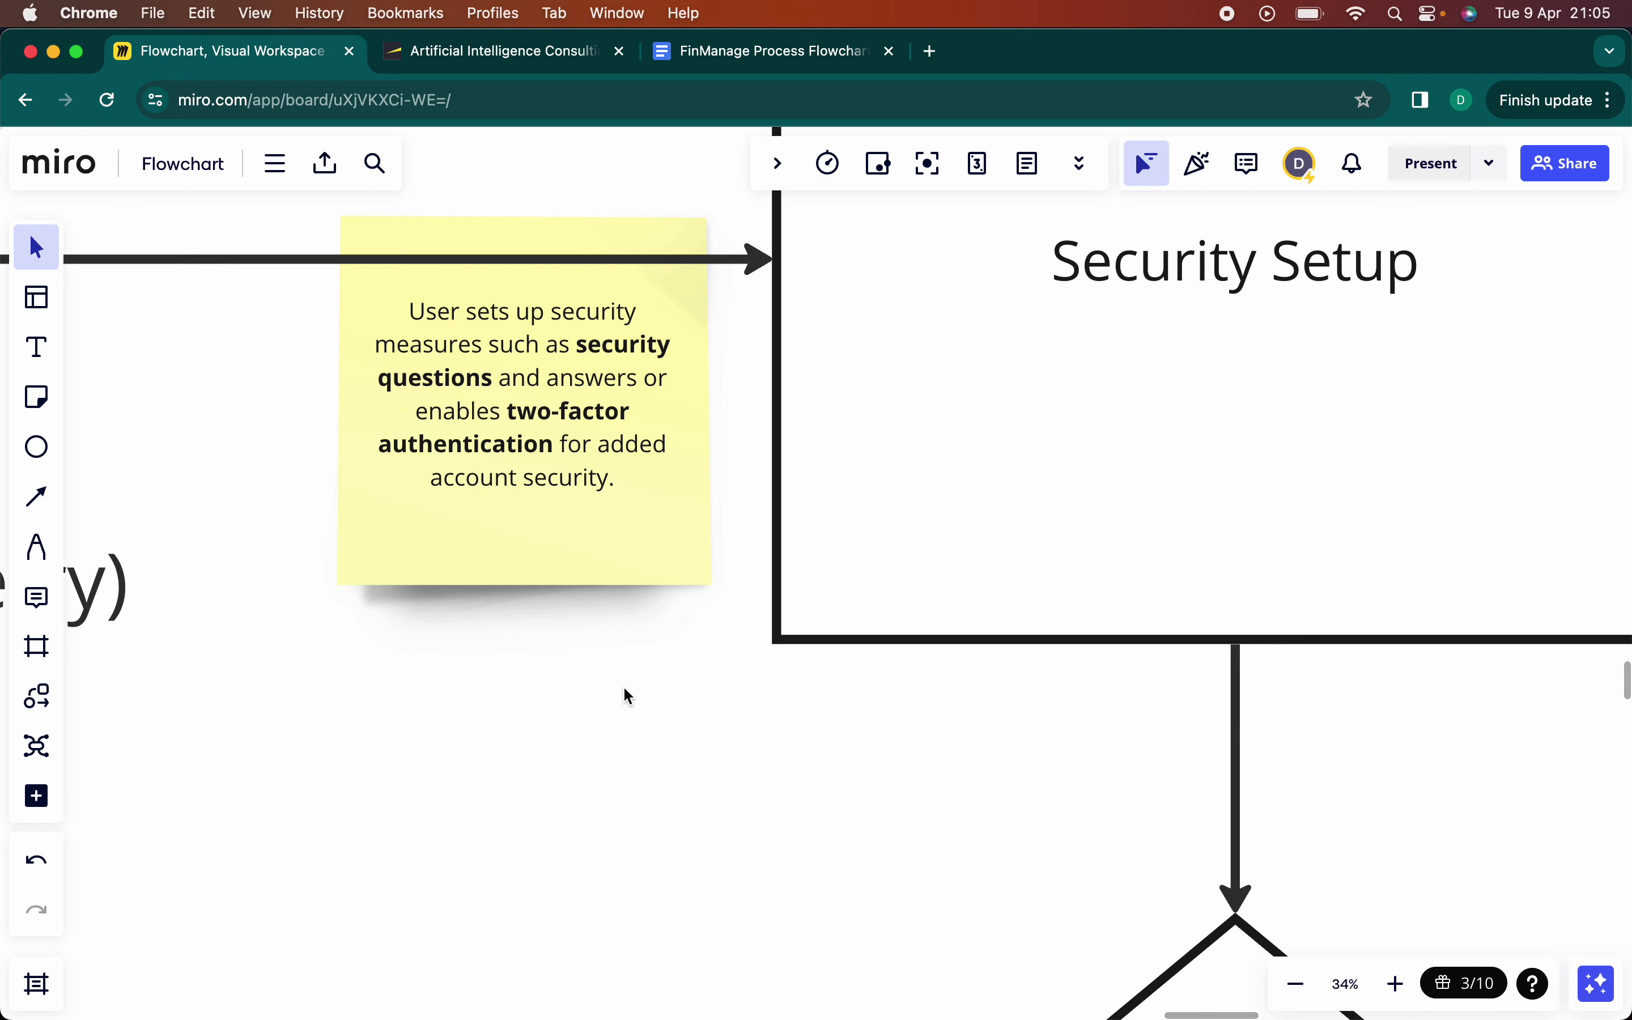
scroll(624, 690, down, 10)
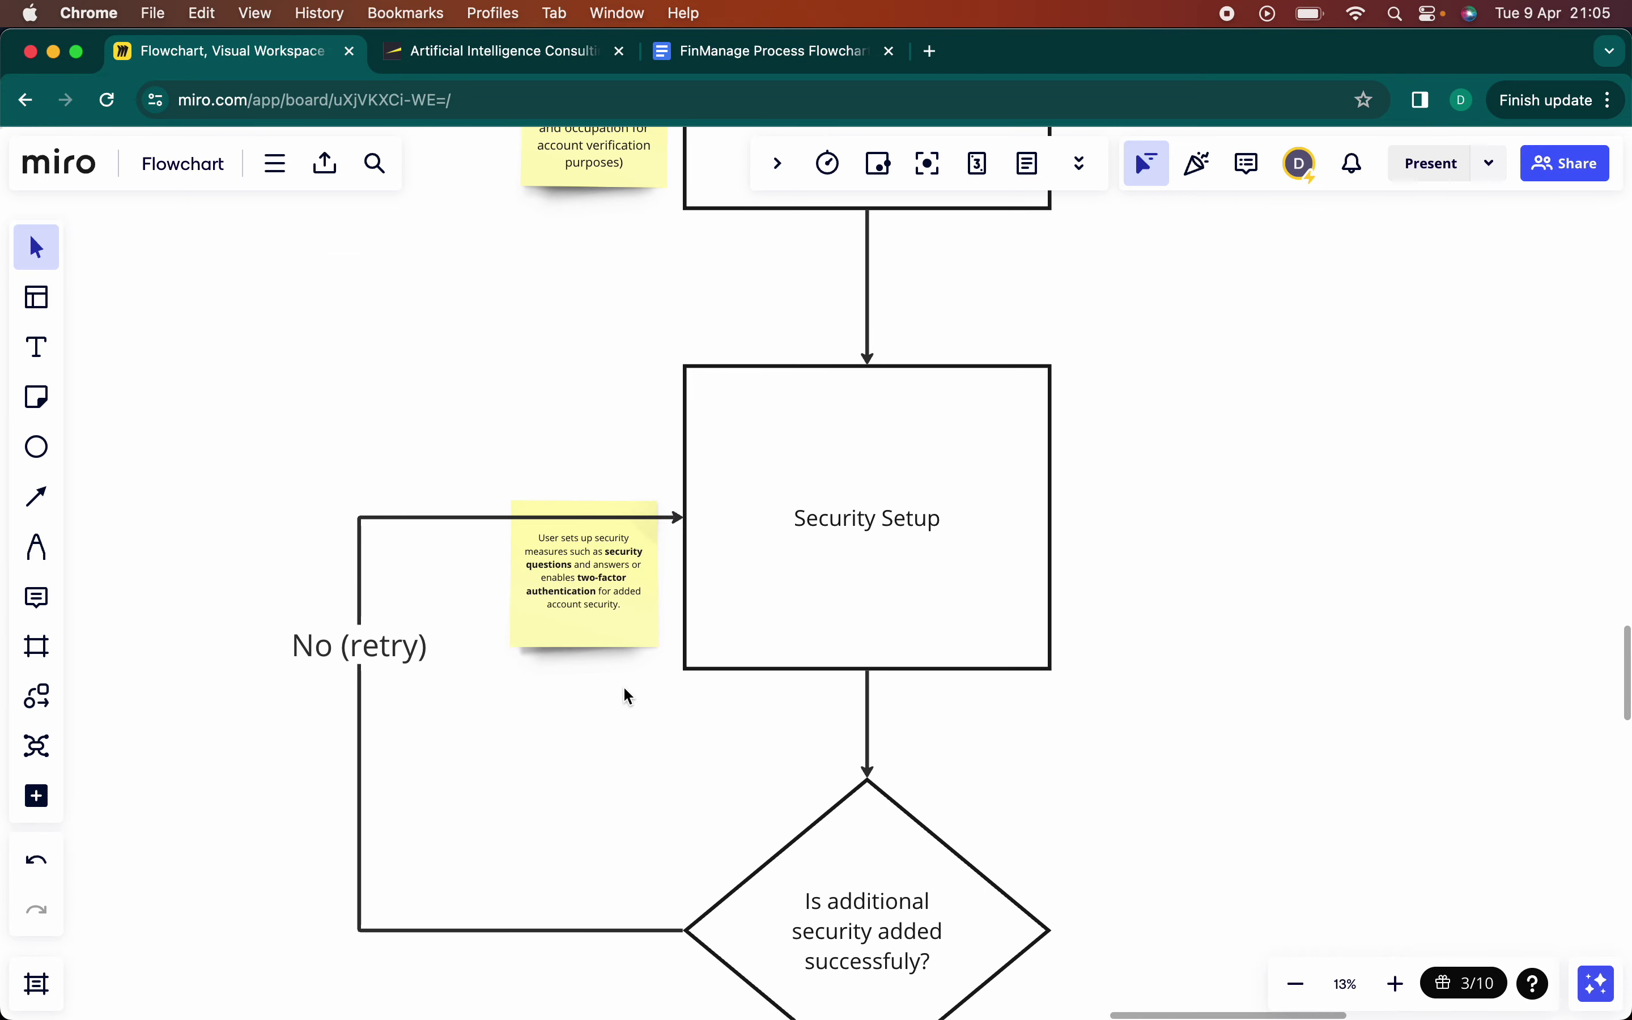
scroll(625, 695, down, 3)
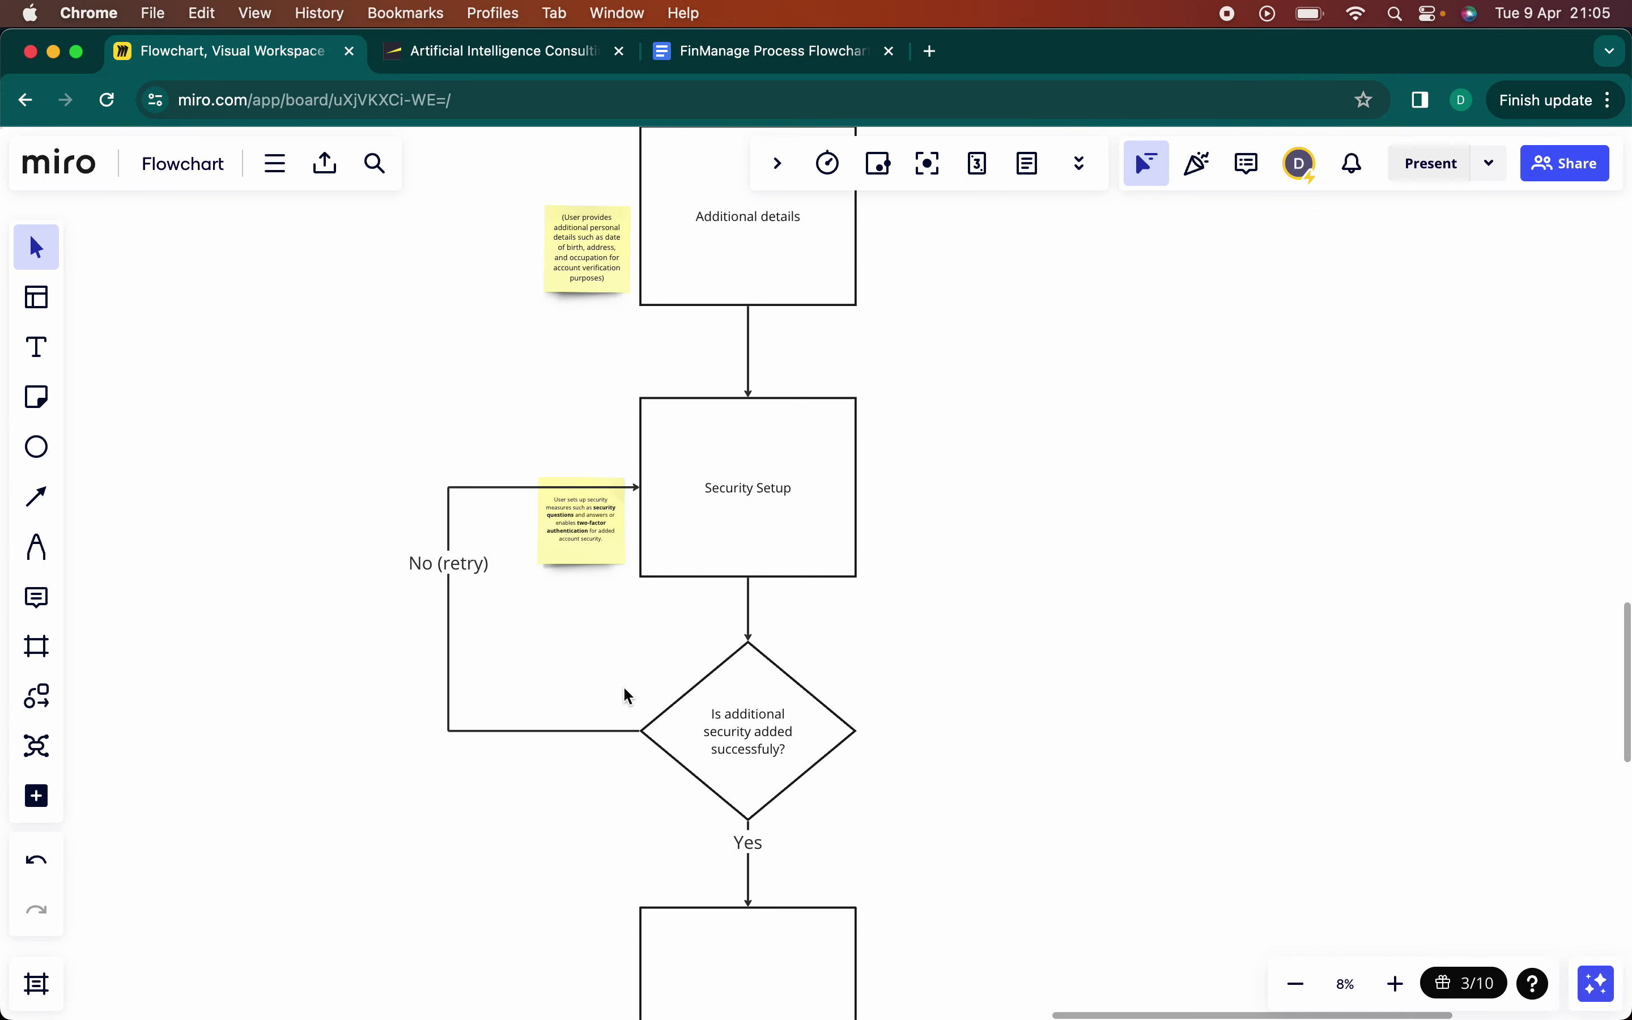
- Examine the Terms and Conditions entry in the Descriptive Process Flow list to find what follows Security Setup
scroll(624, 695, down, 8)
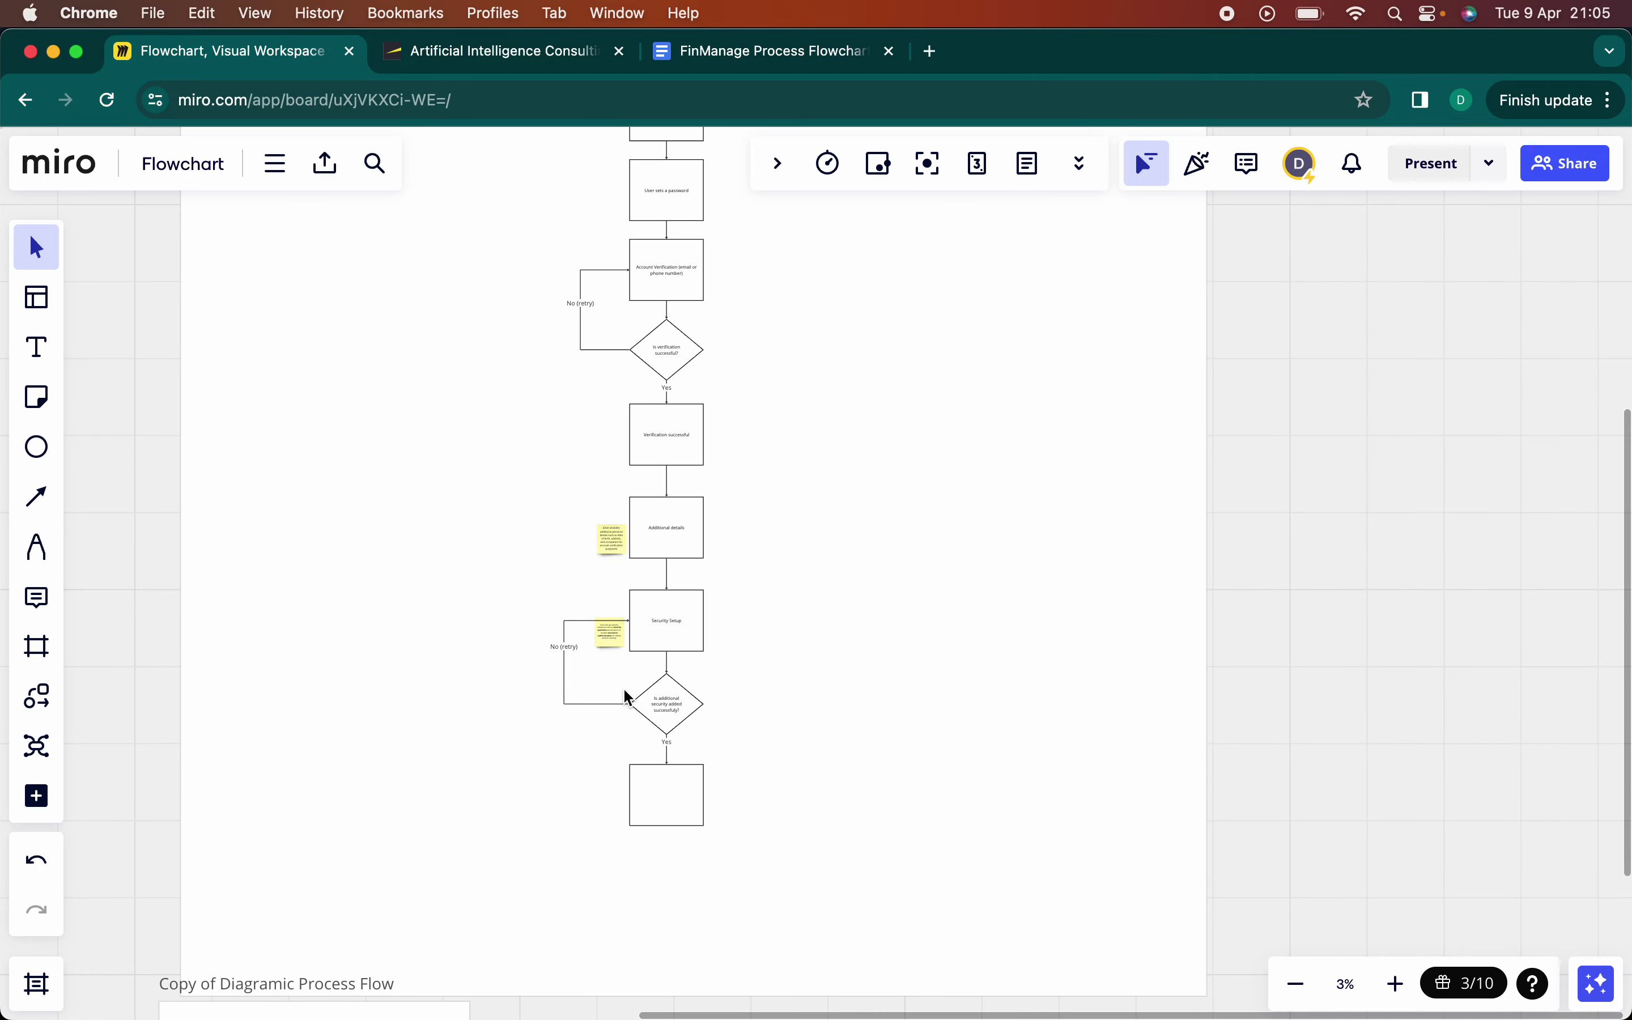
scroll(625, 695, down, 4)
scroll(625, 695, up, 5)
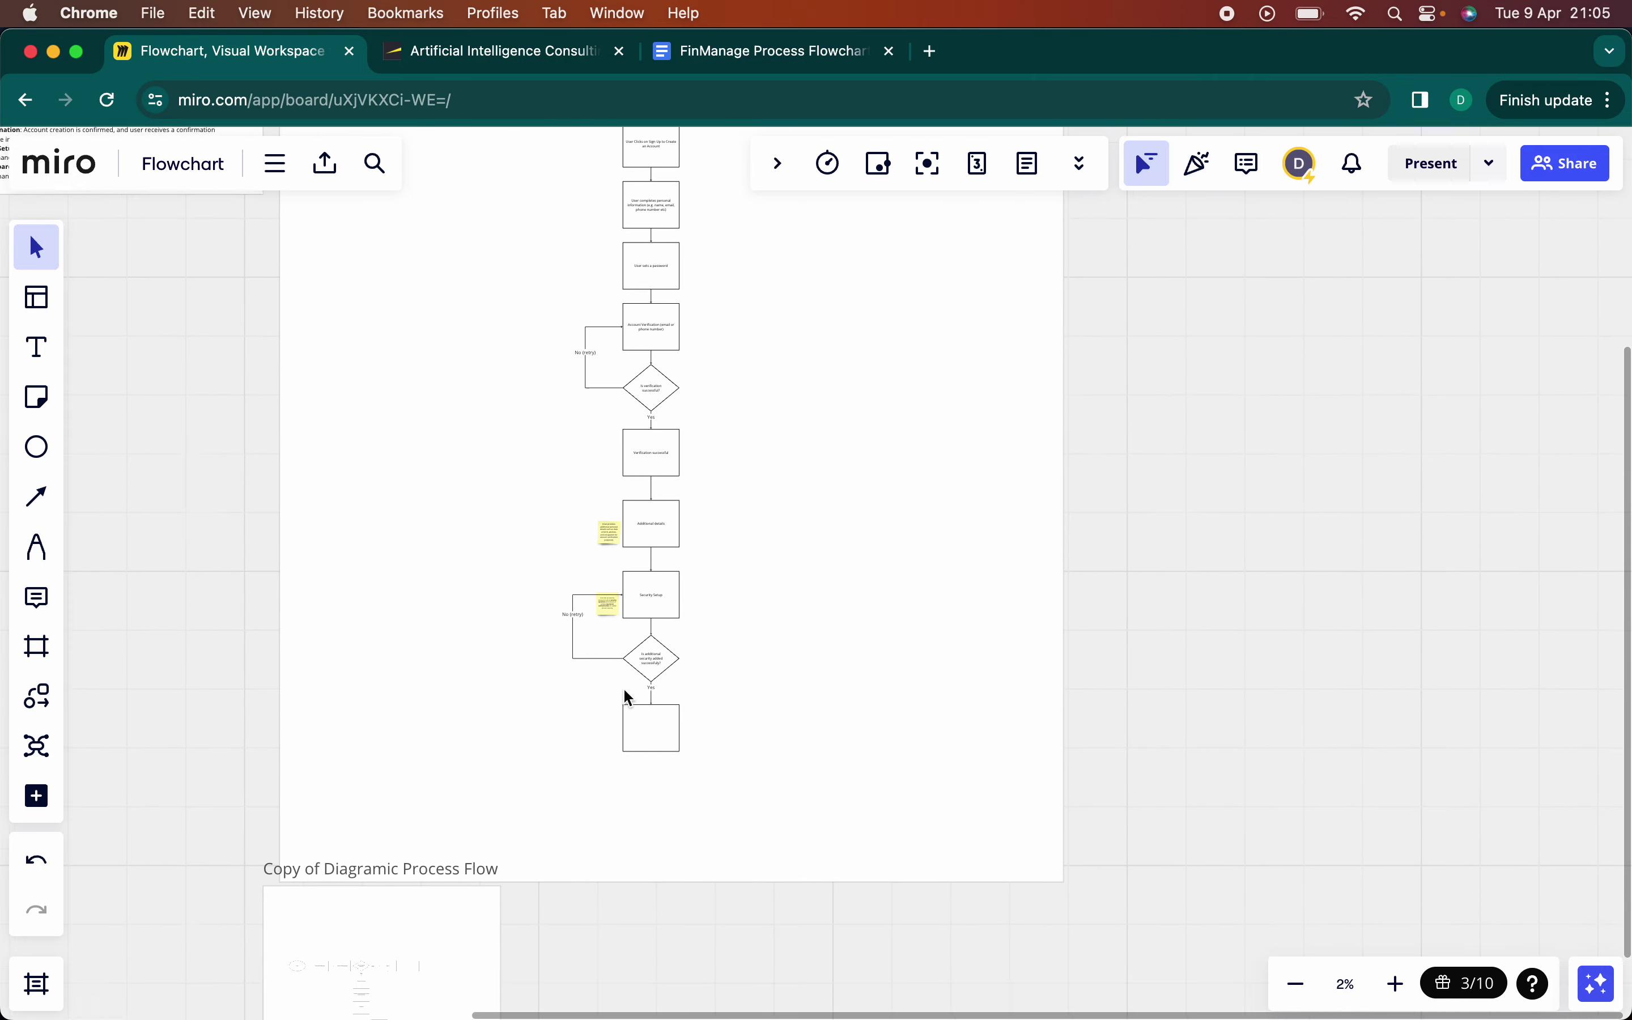
scroll(656, 700, down, 5)
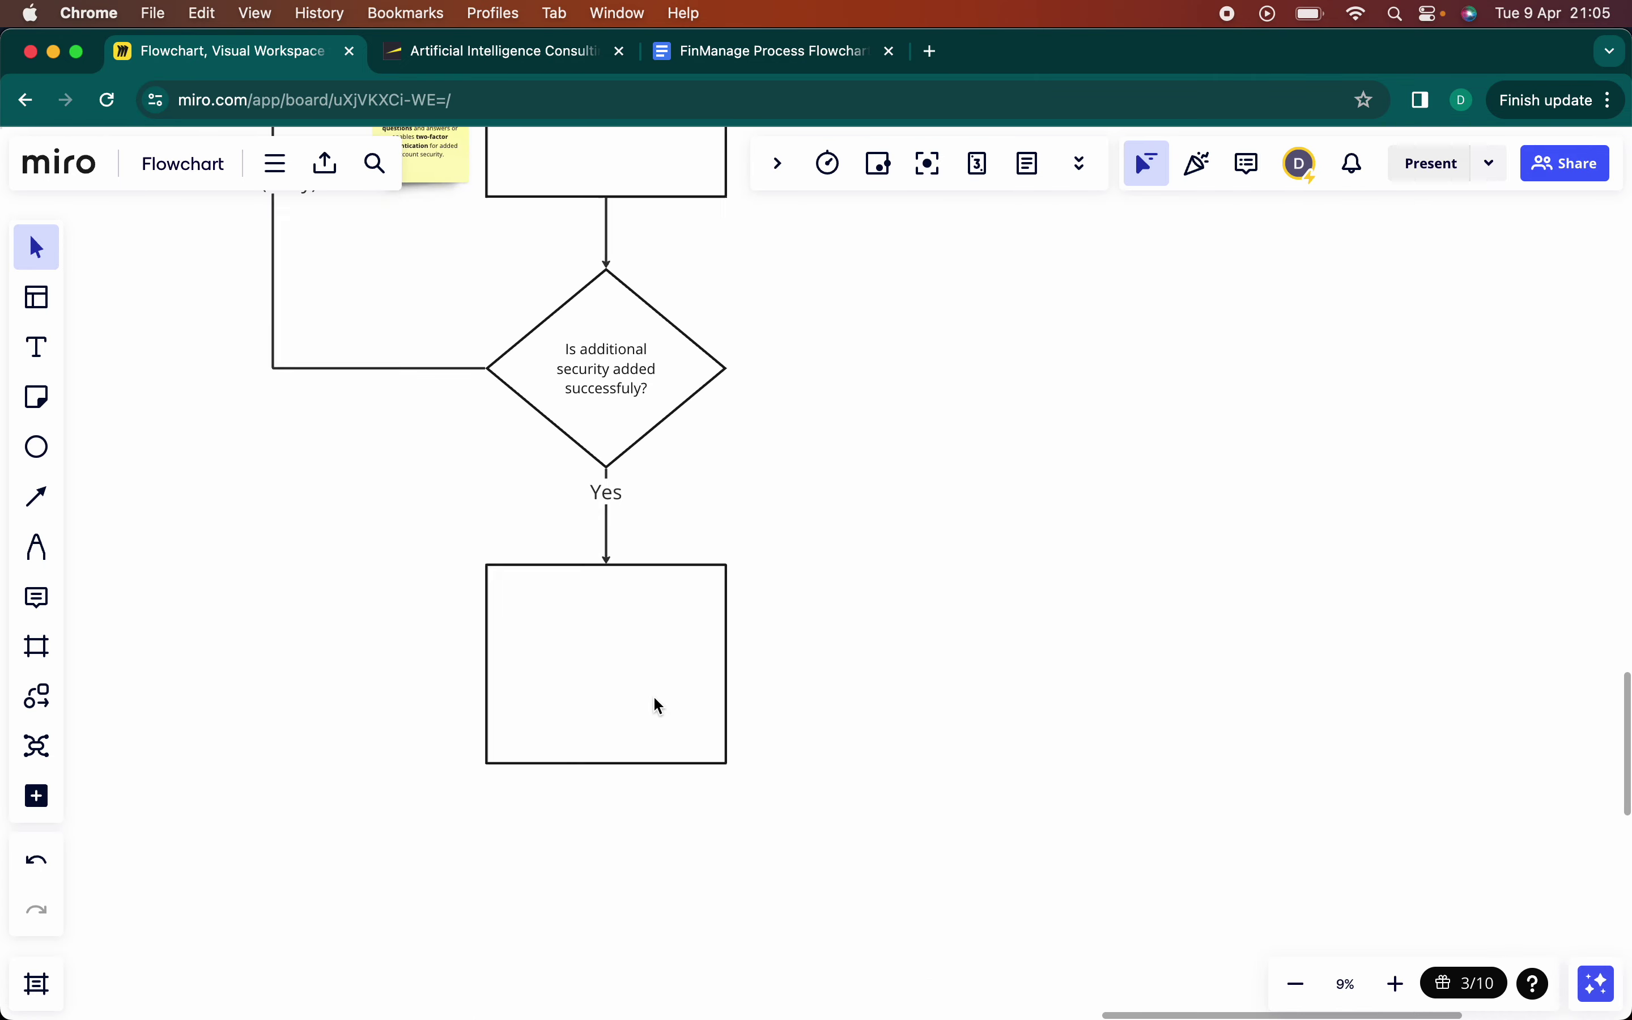
scroll(655, 705, down, 3)
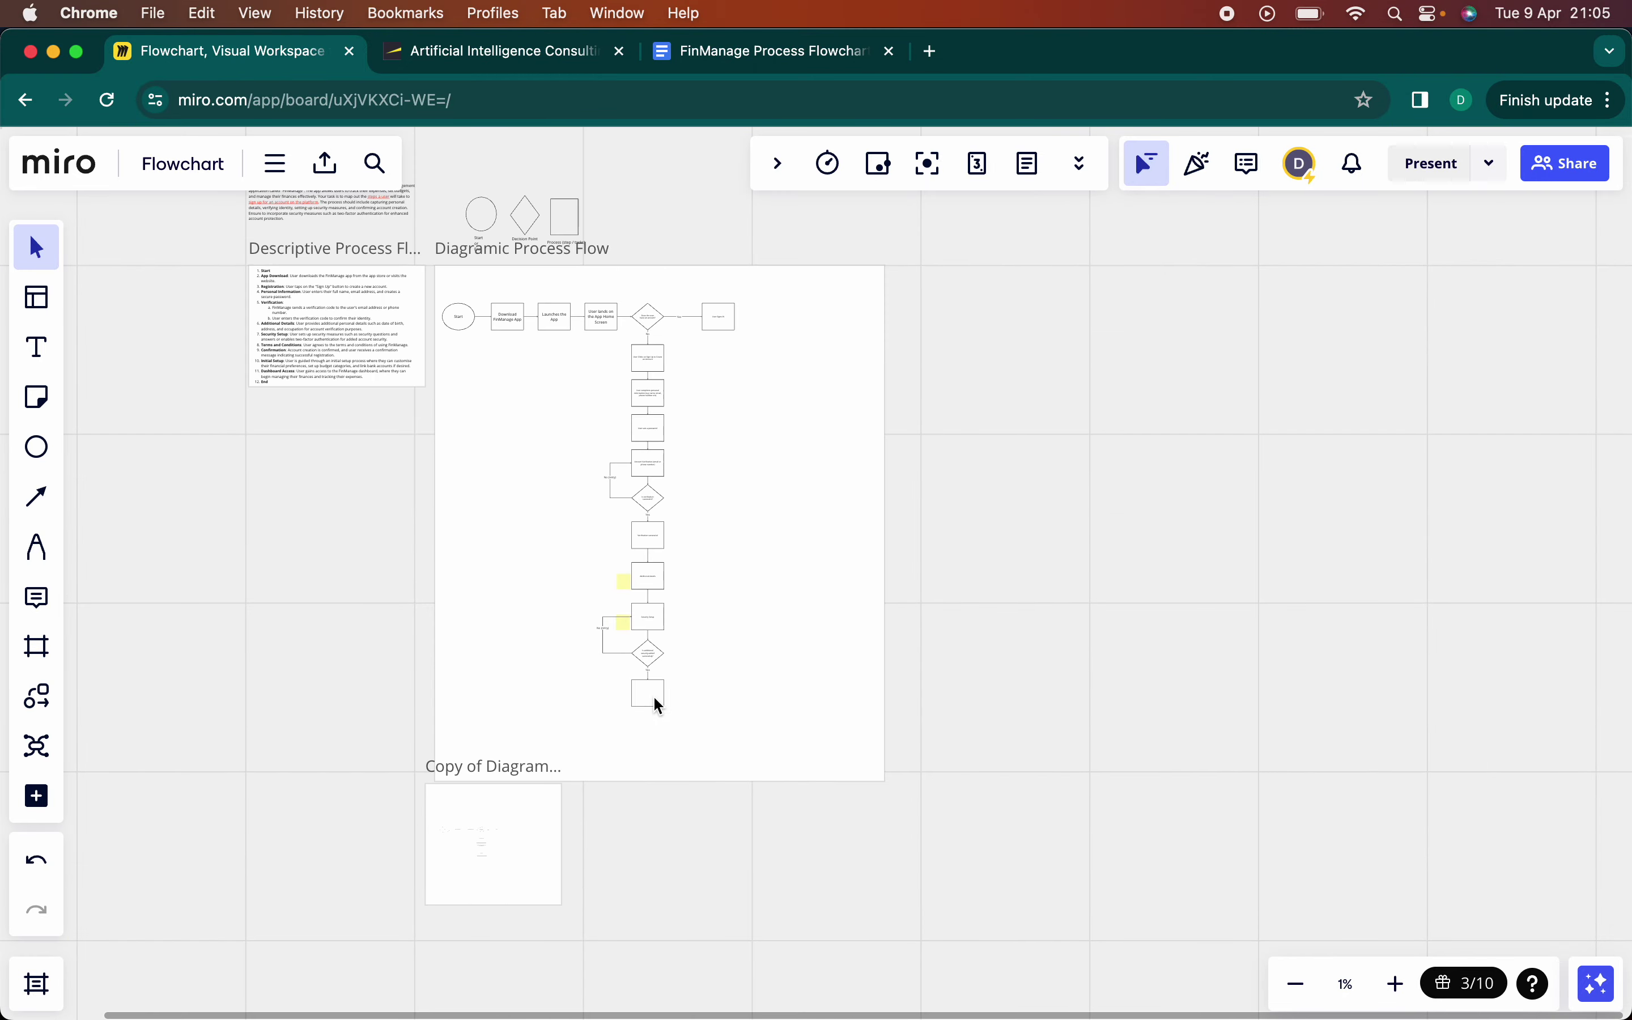
scroll(655, 705, left, 5)
scroll(656, 706, up, 2)
scroll(547, 378, up, 6)
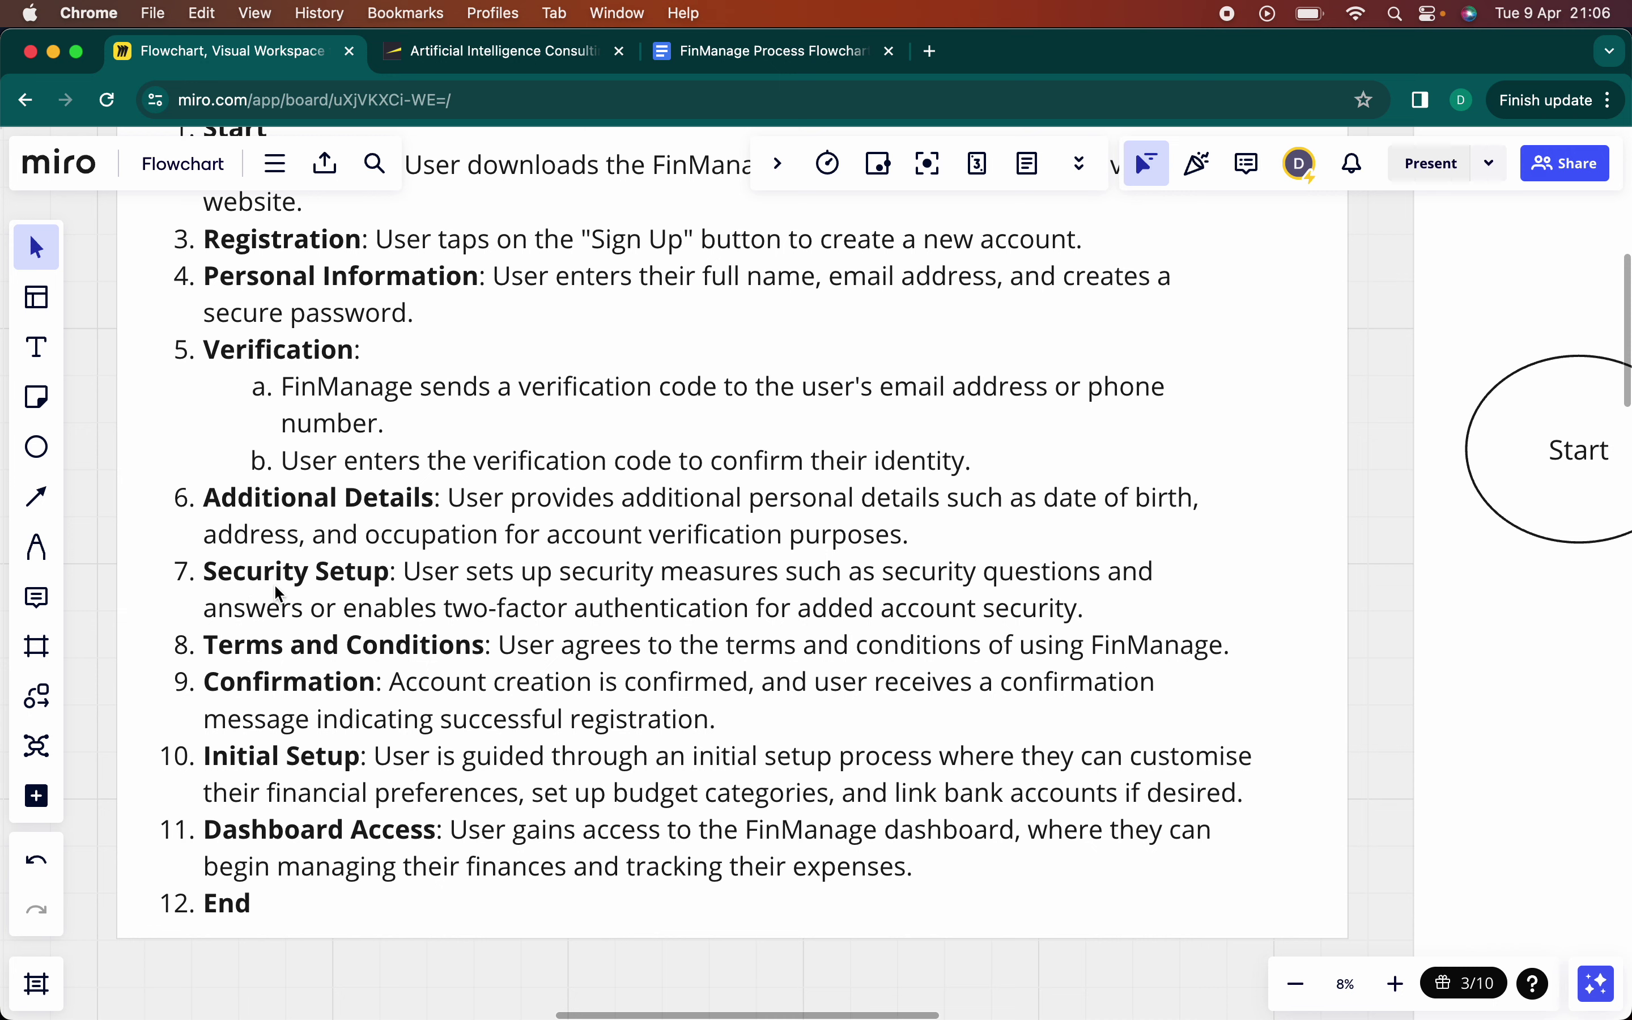
double_click(354, 646)
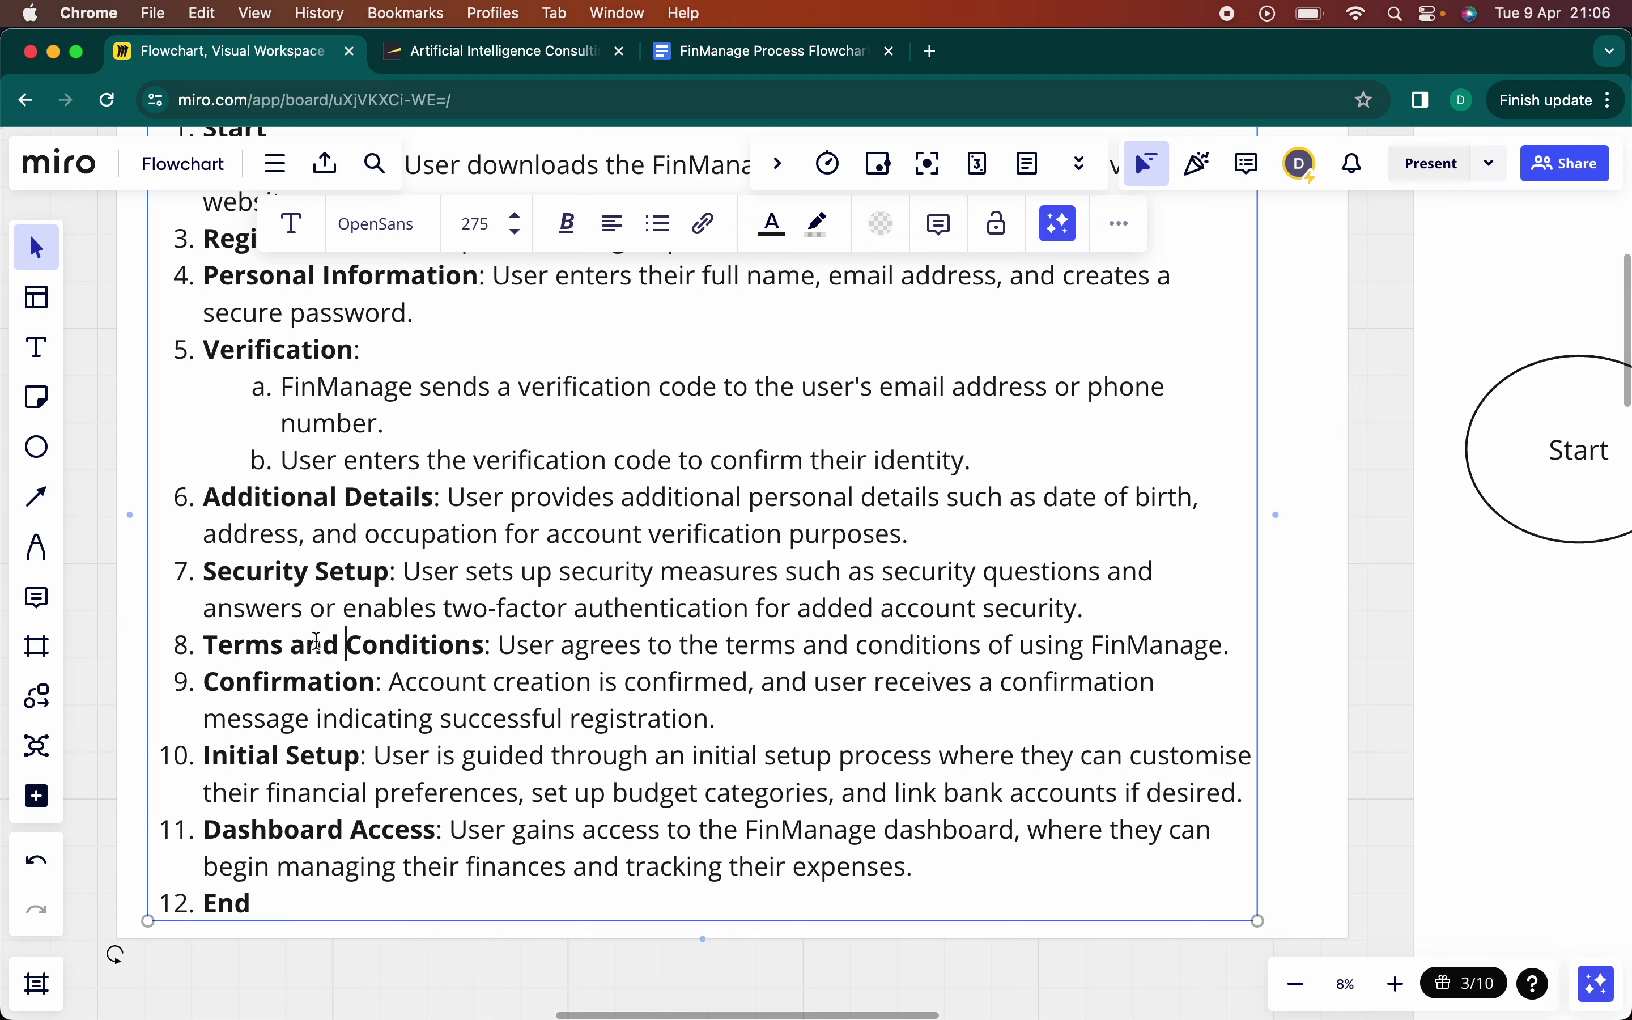
scroll(416, 644, down, 10)
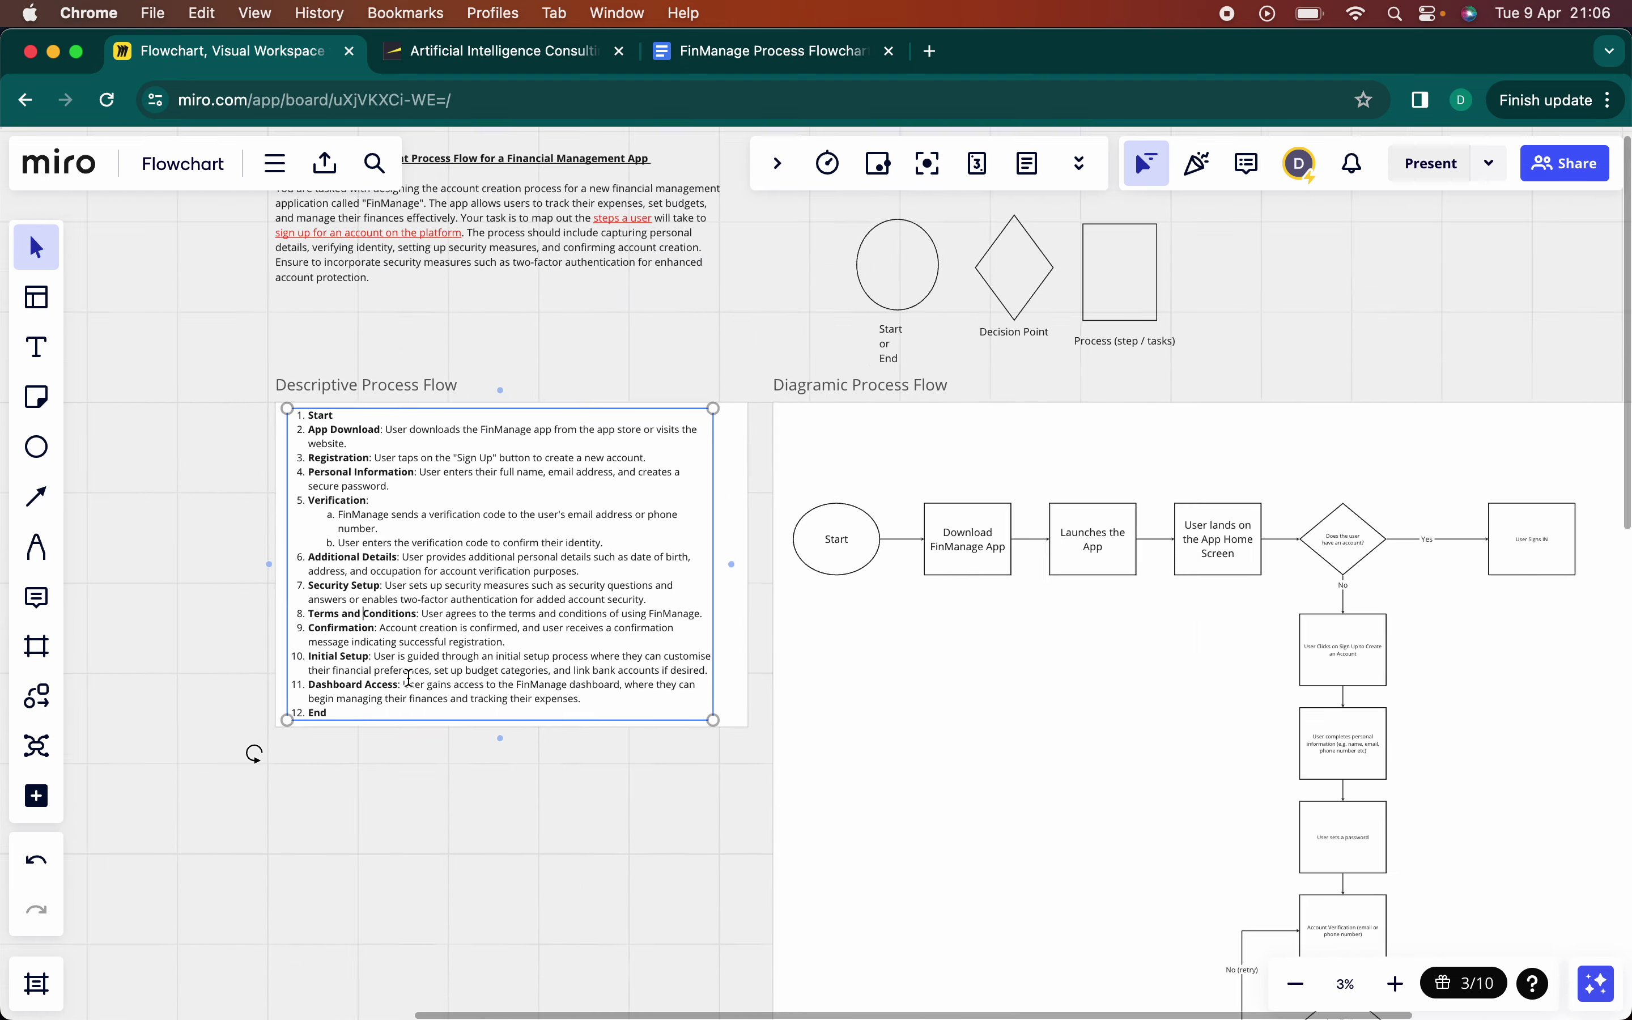
- Label the empty rectangle below the security diamond's "Yes" branch "User Reviews Terms and Conditions"
scroll(411, 684, down, 10)
scroll(411, 684, right, 5)
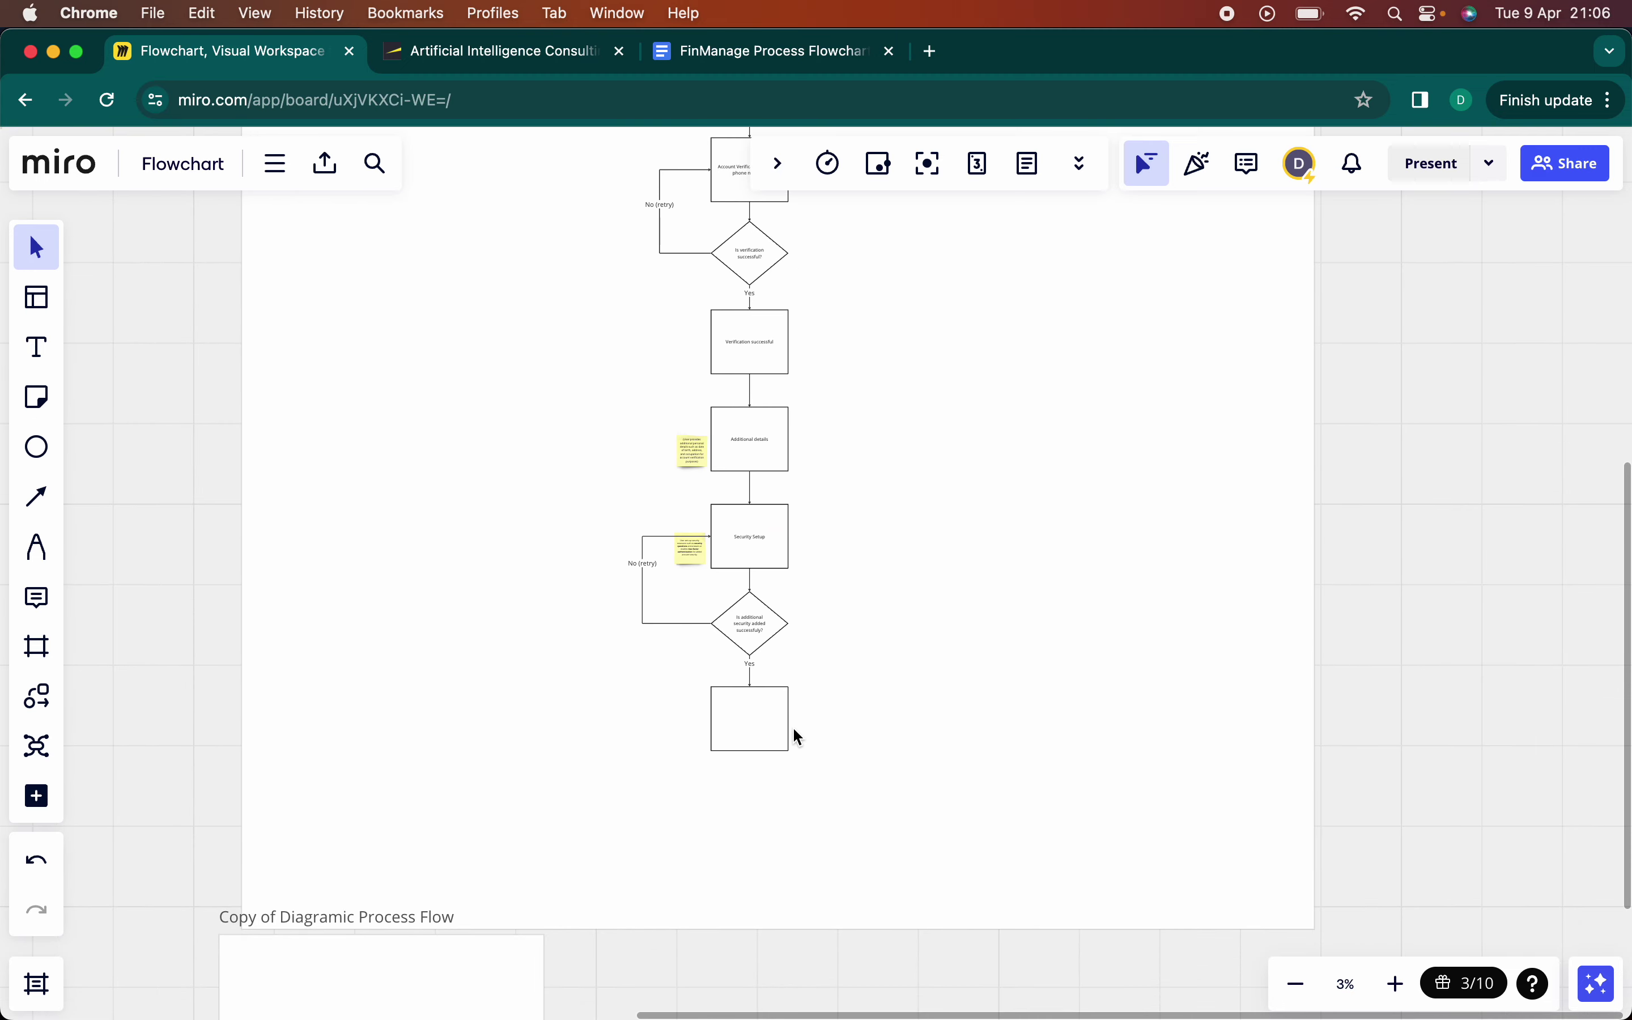
scroll(756, 717, up, 5)
double_click(756, 717)
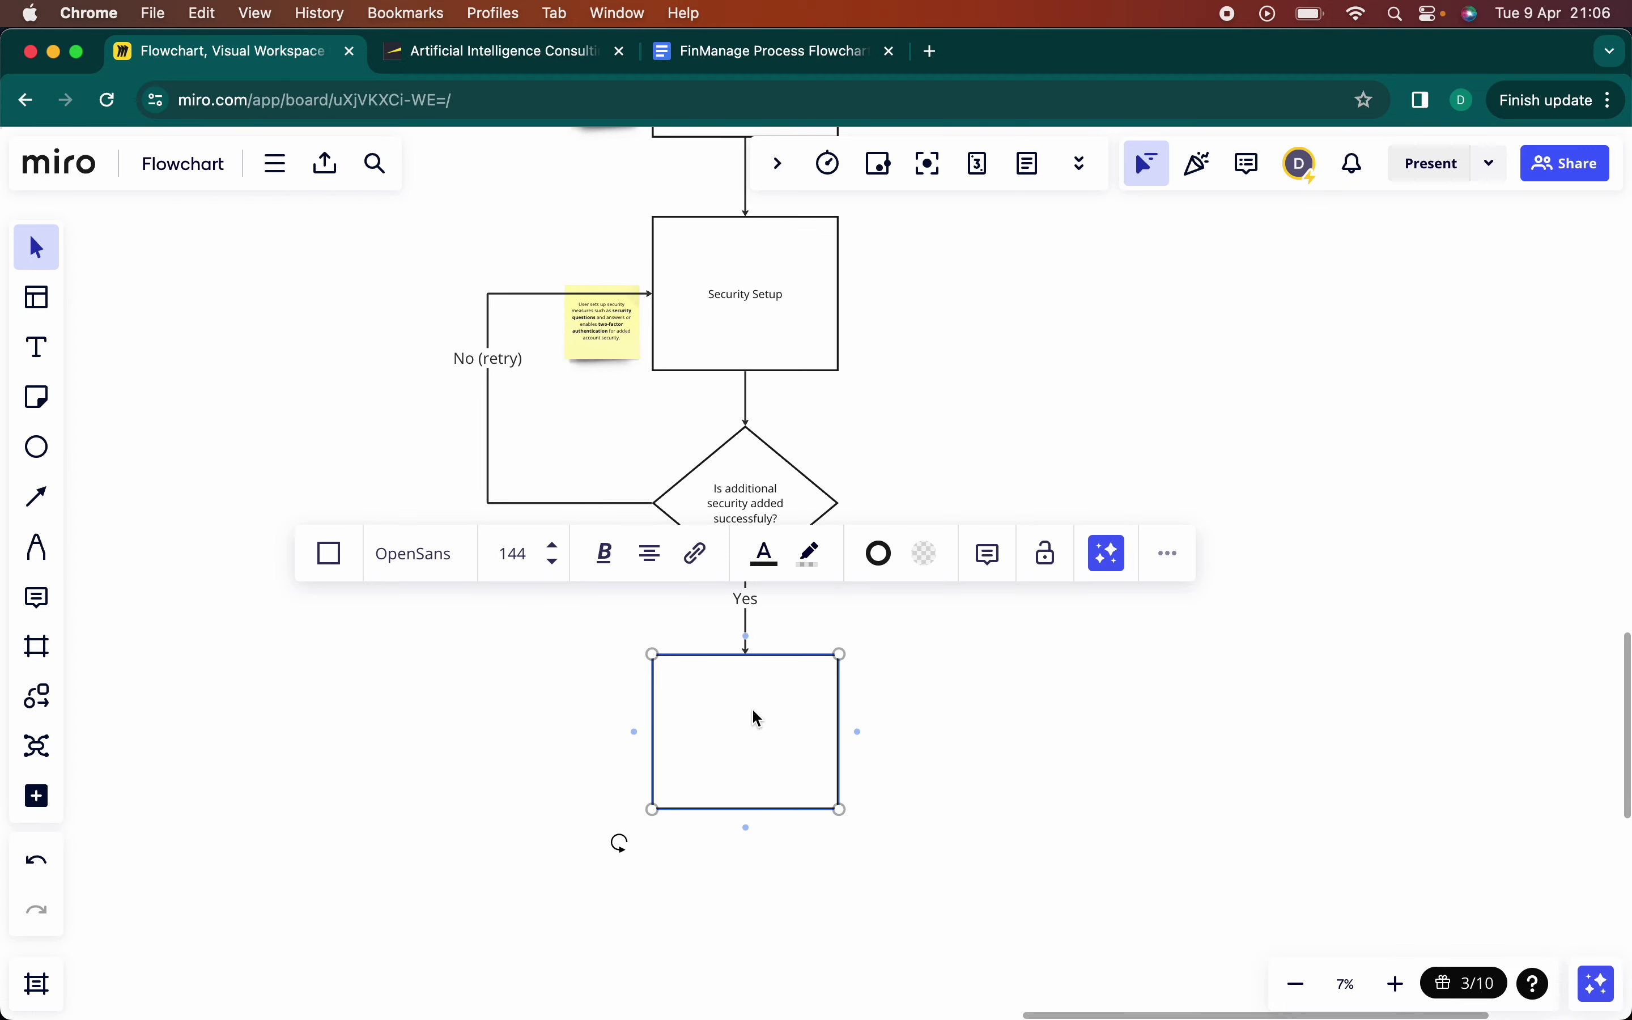
text(Terms and Conditions)
key(super+a)
key(Left)
text(User Reviews)
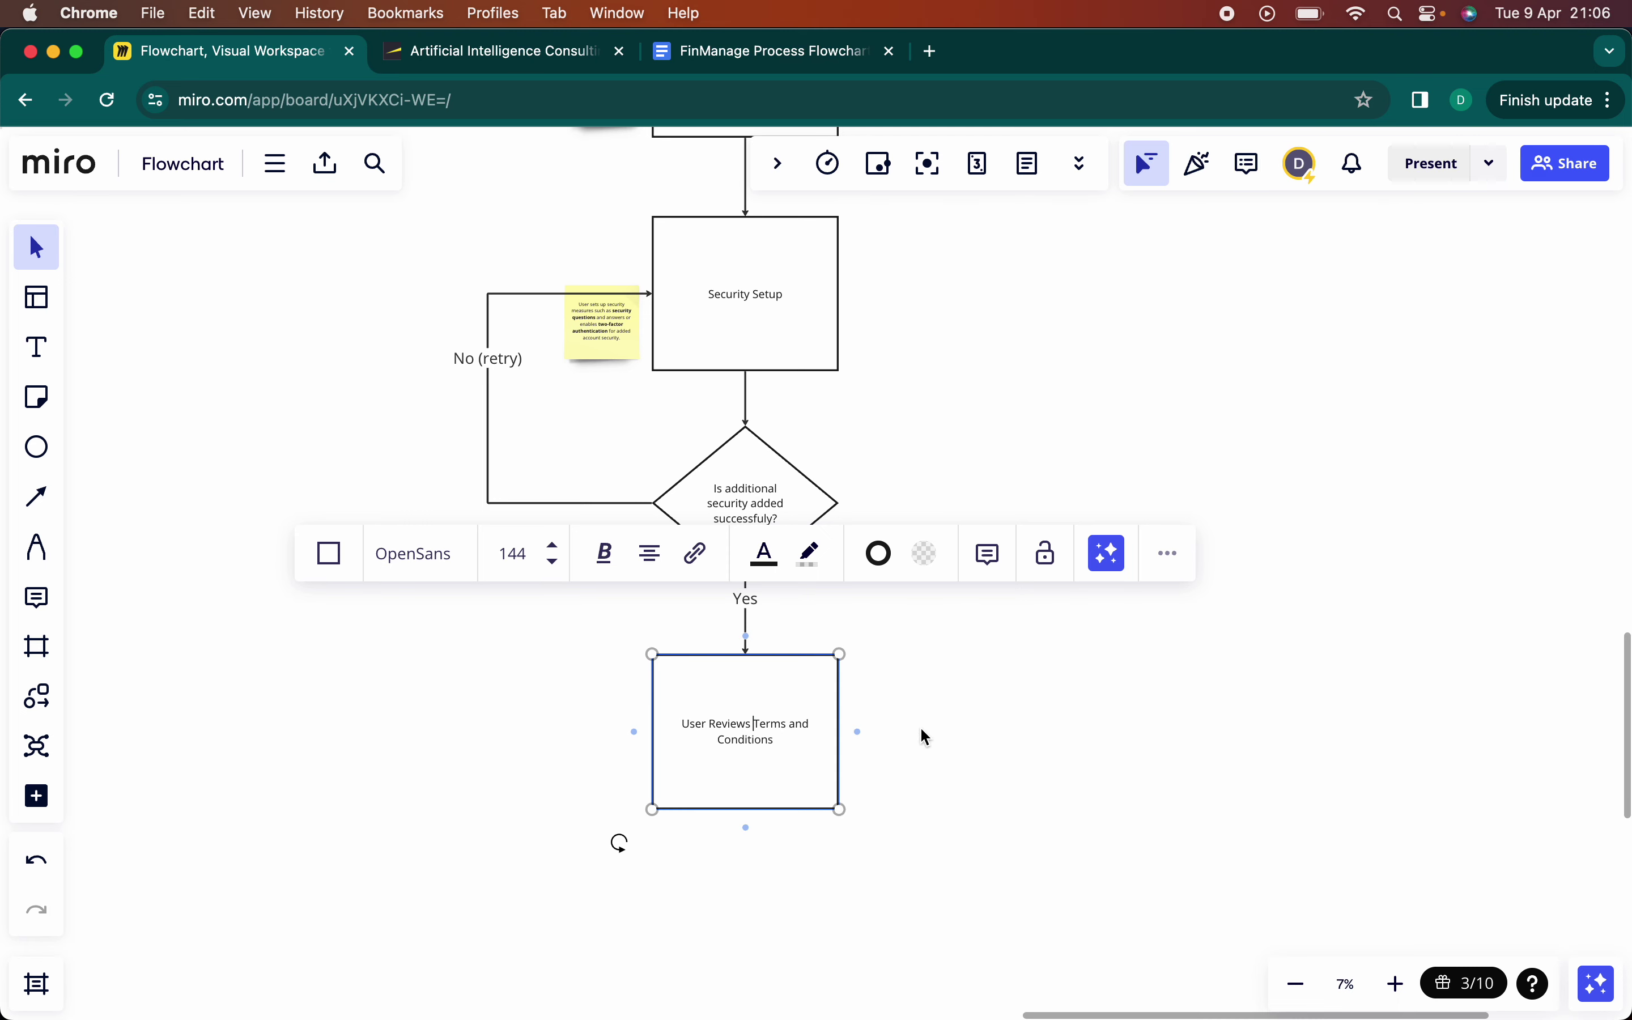
click(938, 763)
- Add a connected shape below the "User Reviews Terms and Conditions" rectangle and change it to a diamond
scroll(772, 752, down, 4)
click(740, 480)
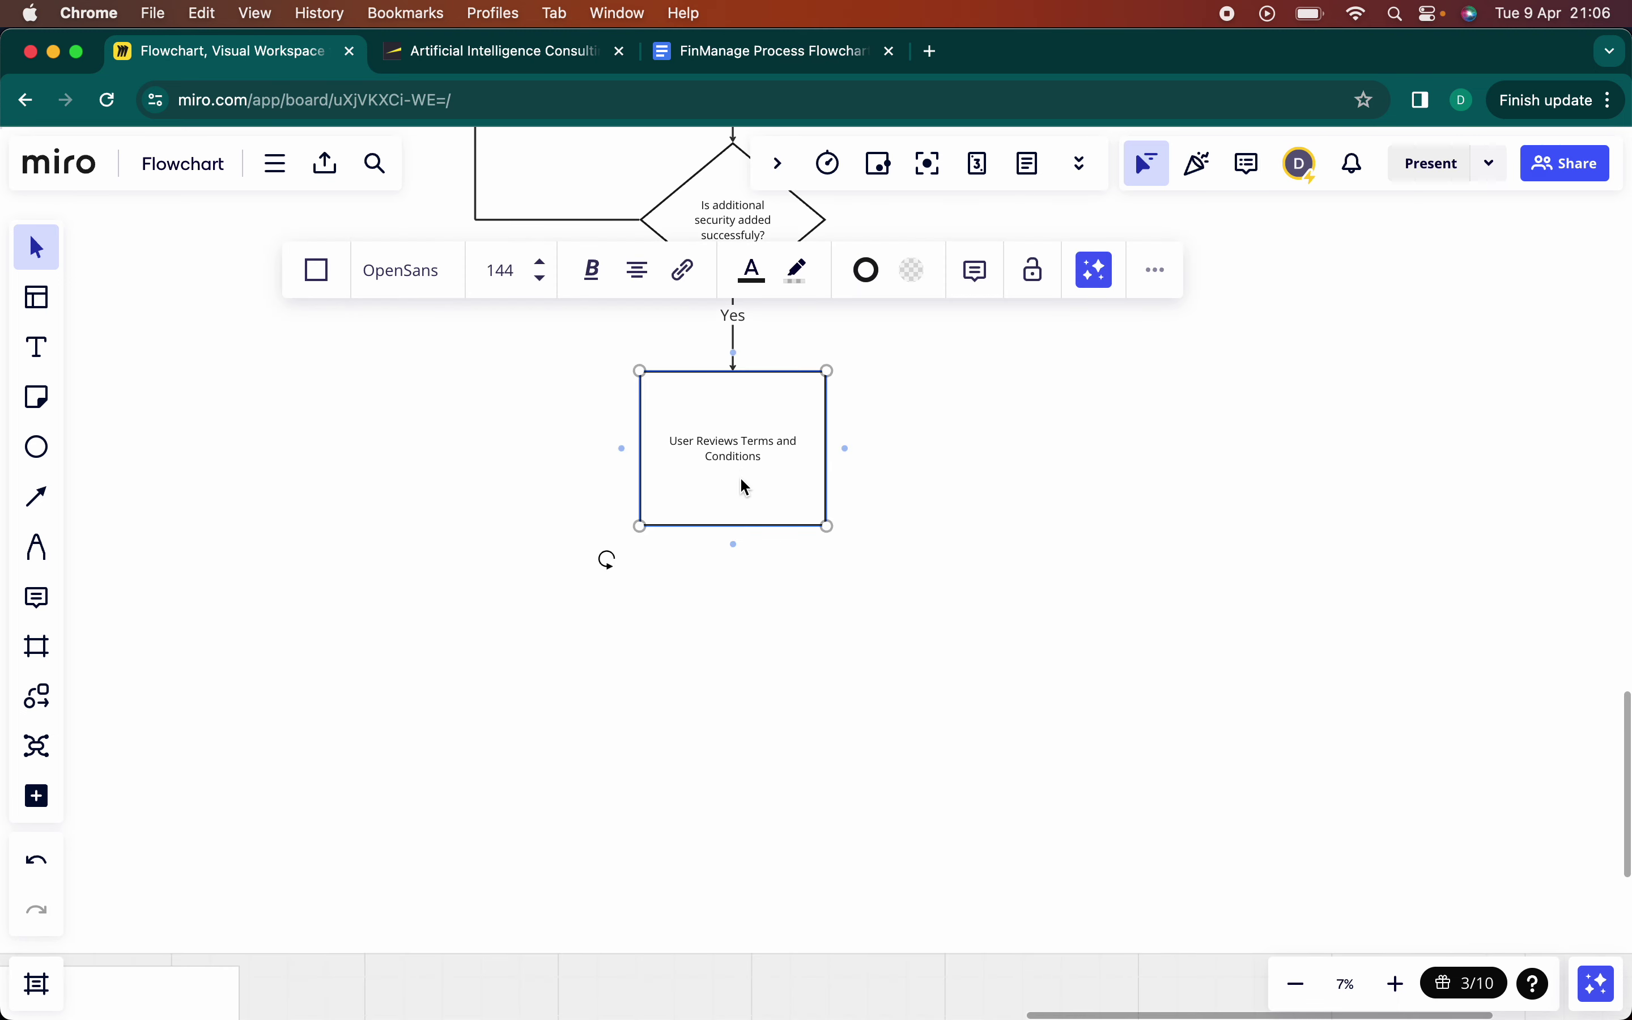
click(741, 597)
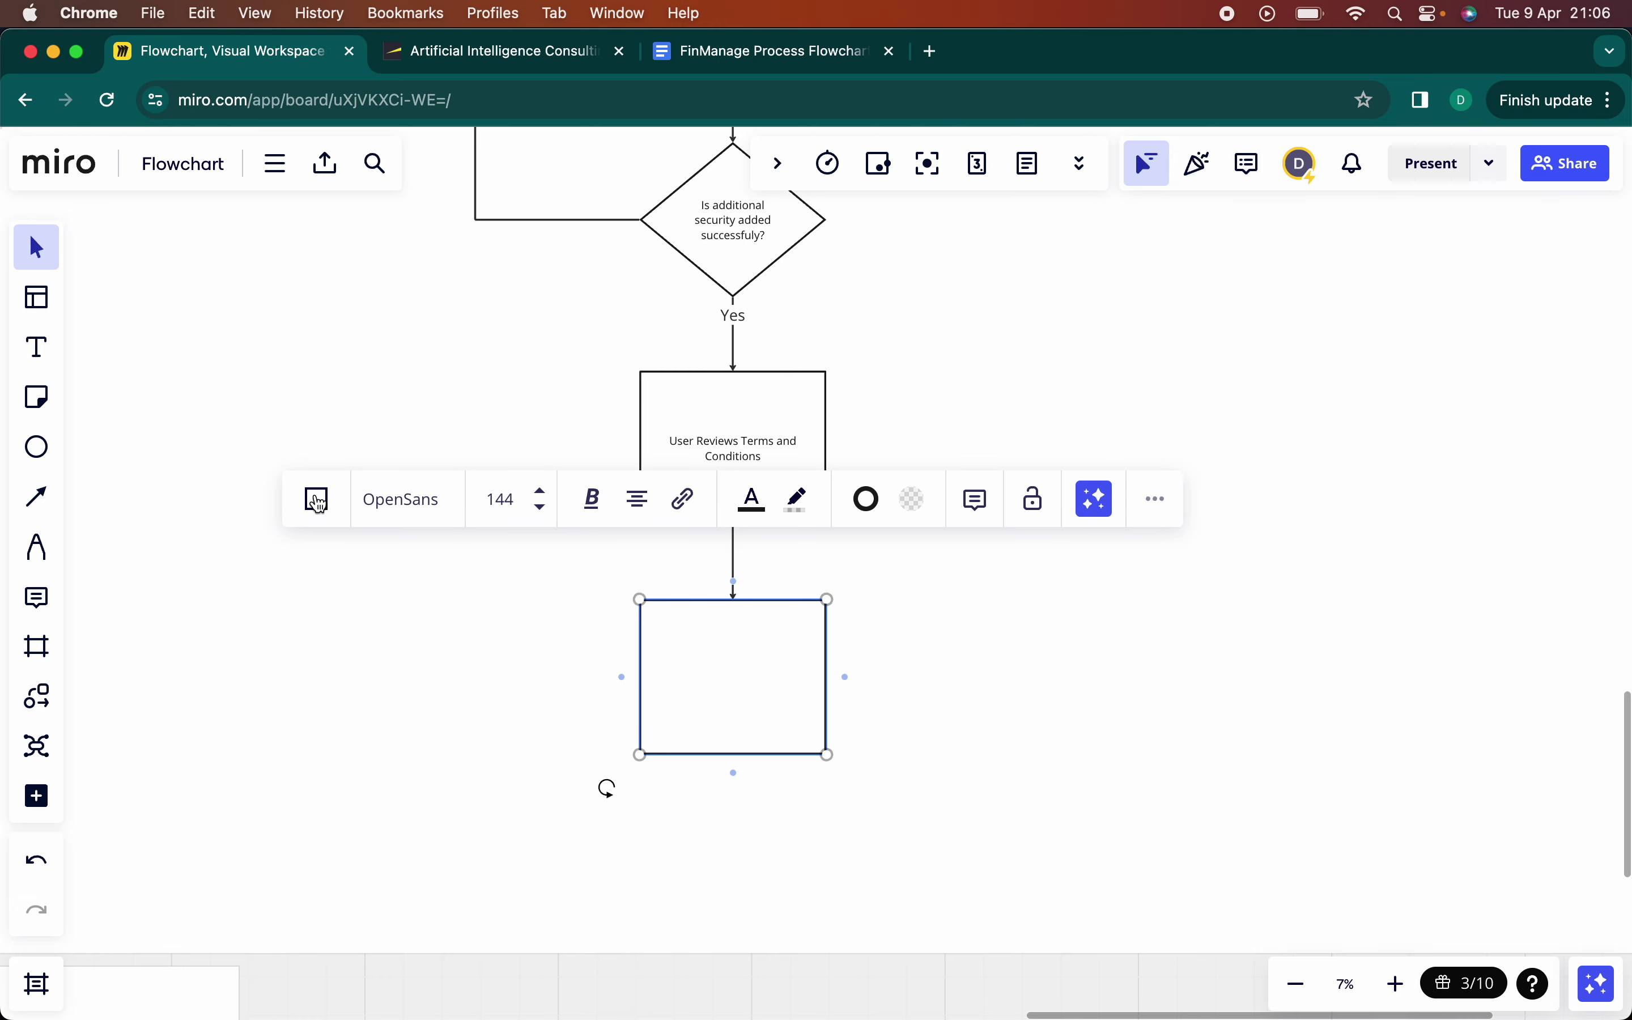
click(319, 502)
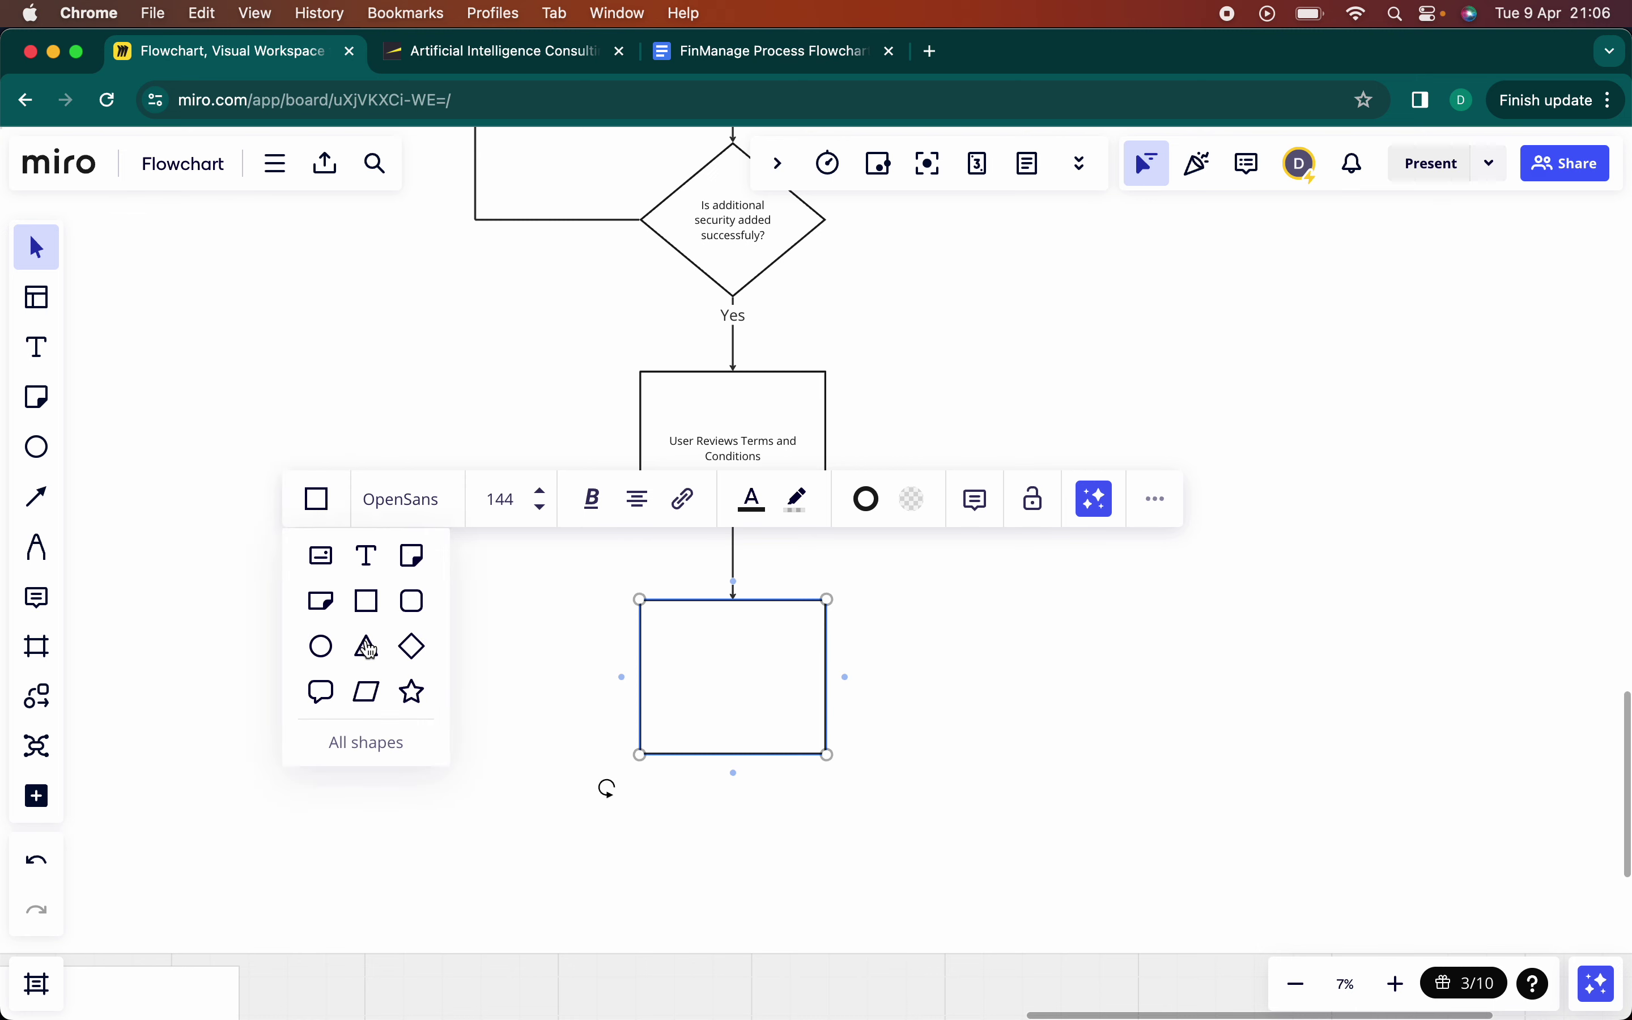
click(412, 644)
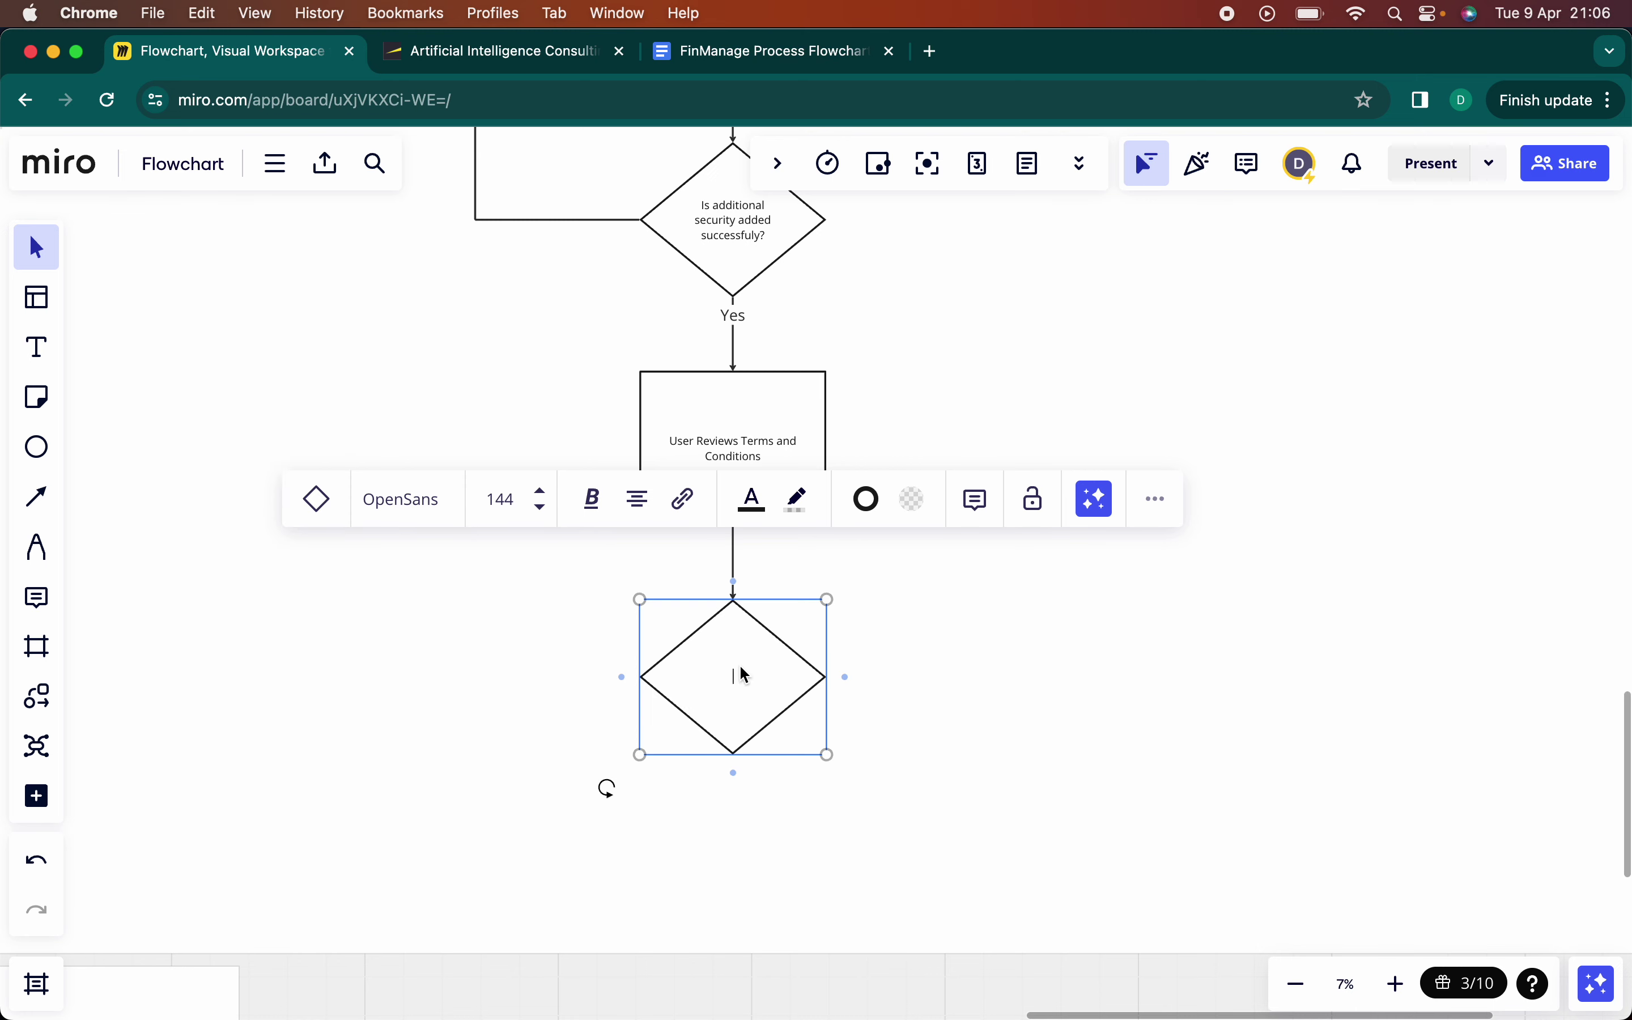
- Label the new diamond "Does User Accept Terms and Conditions?" and leave text editing
text(Does User)
text( Accpt )
text(T)
text(erms)
key(BackSpace)
text(ms and Conditions?)
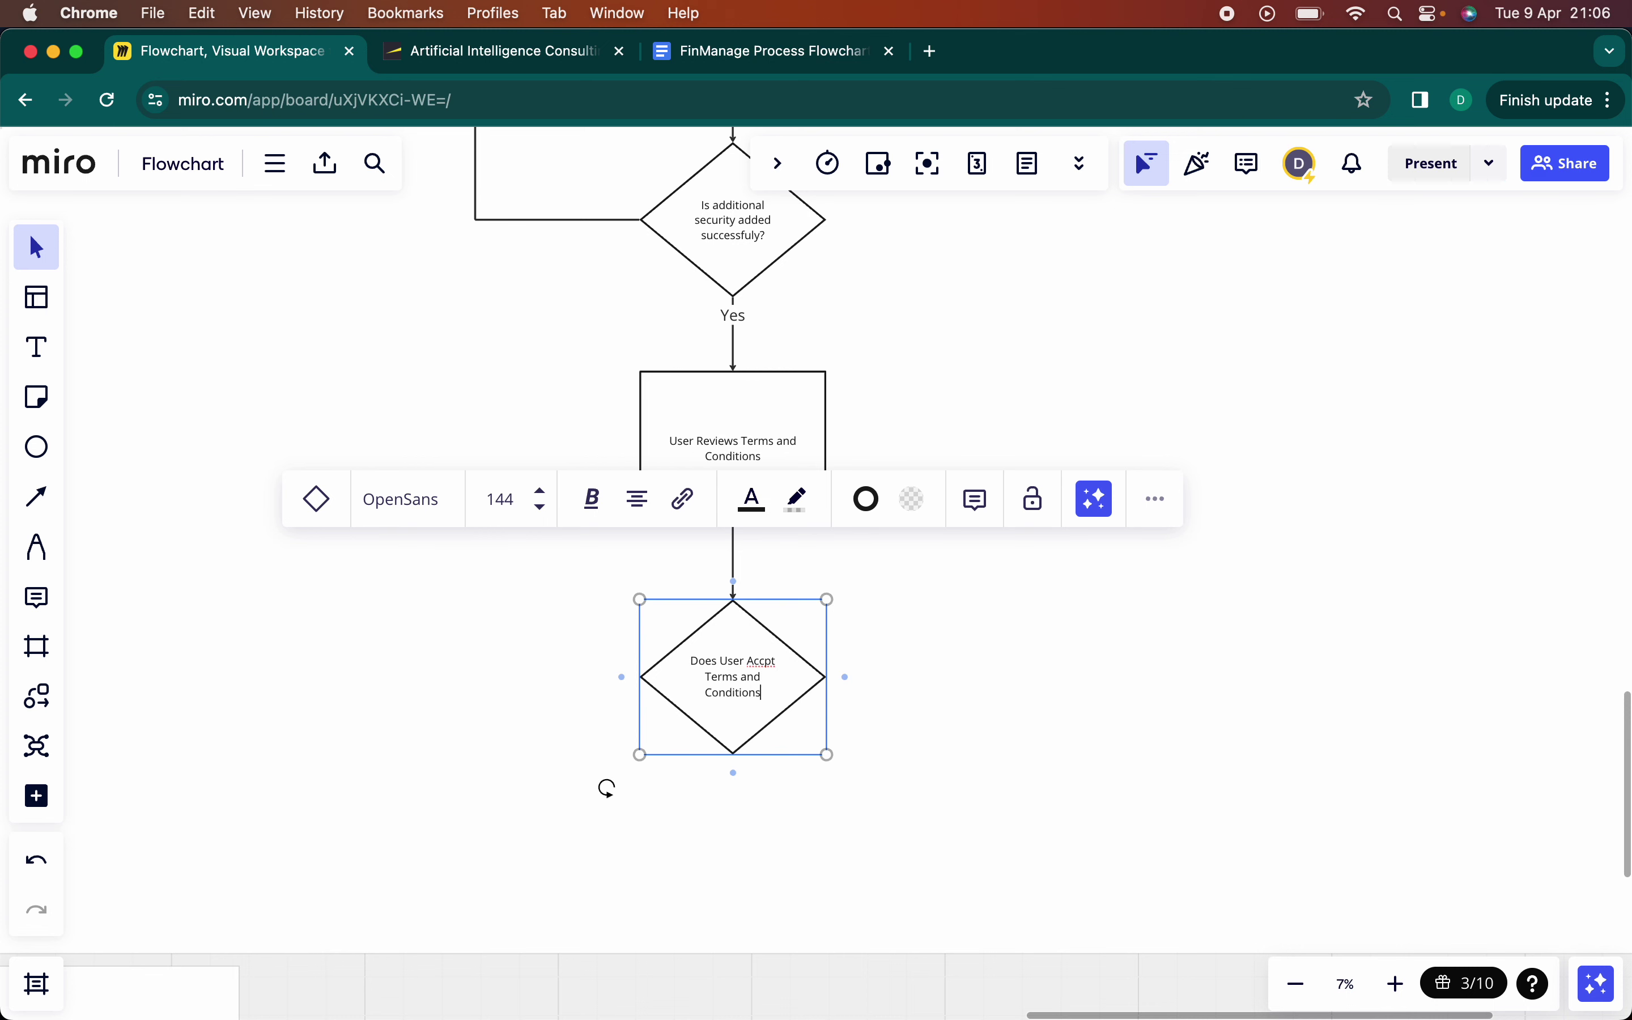
click(766, 658)
text(e)
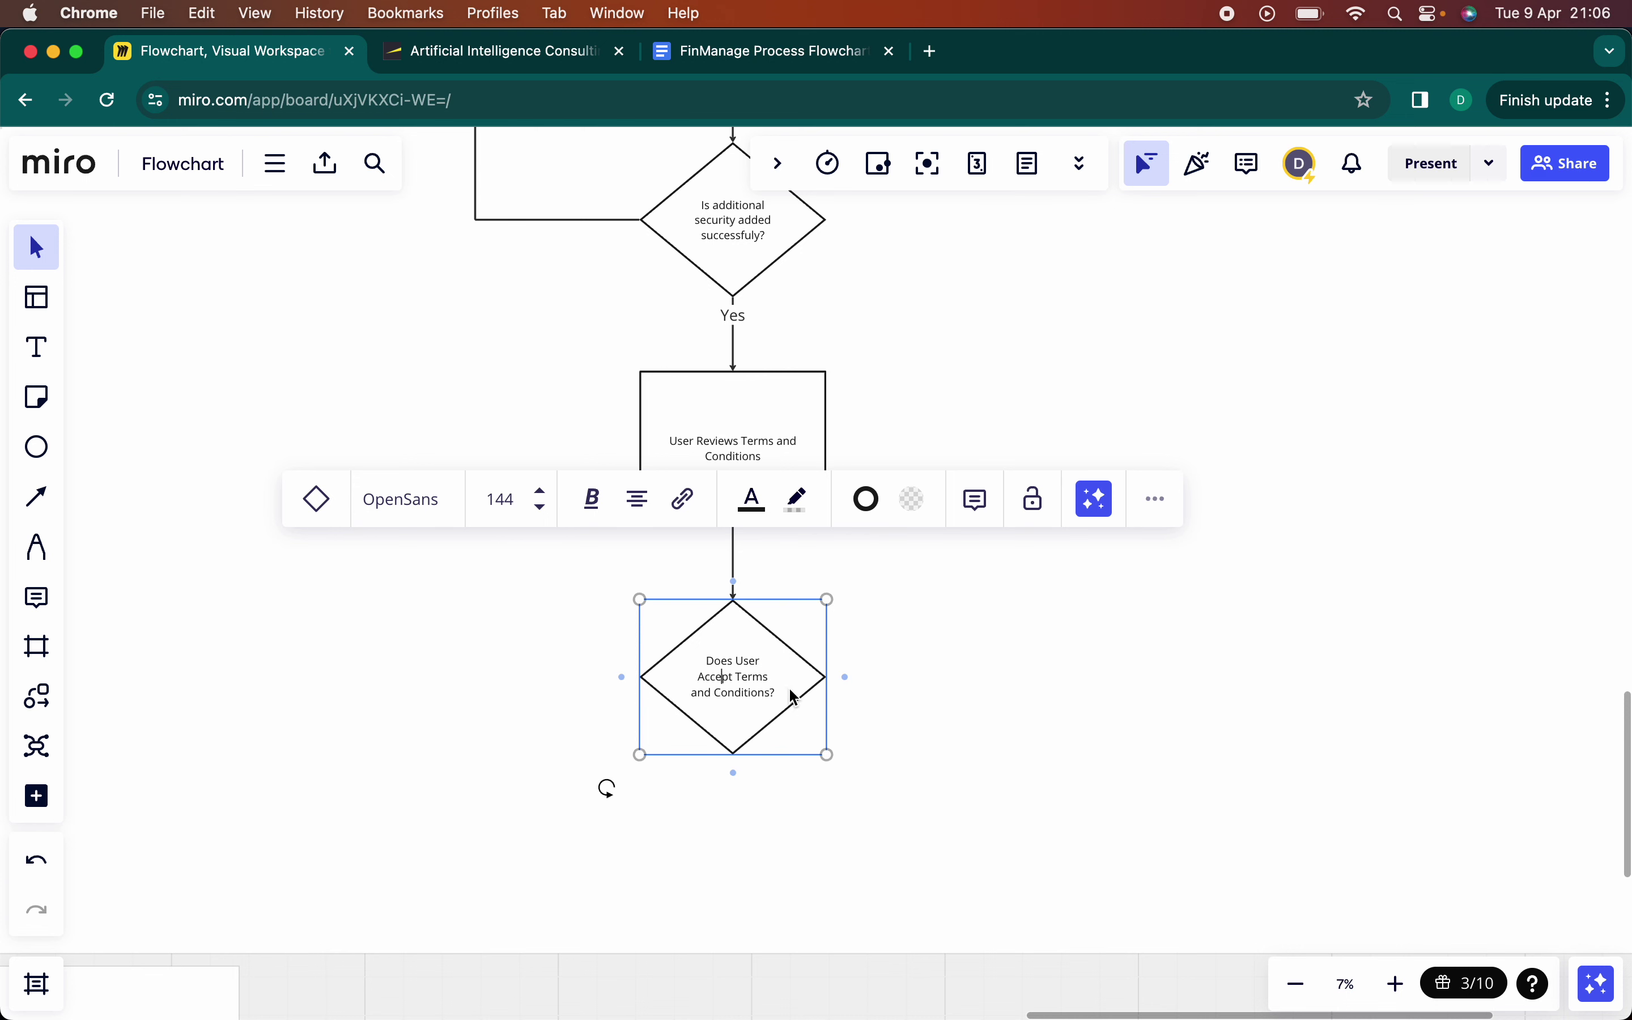
key(Right)
click(759, 799)
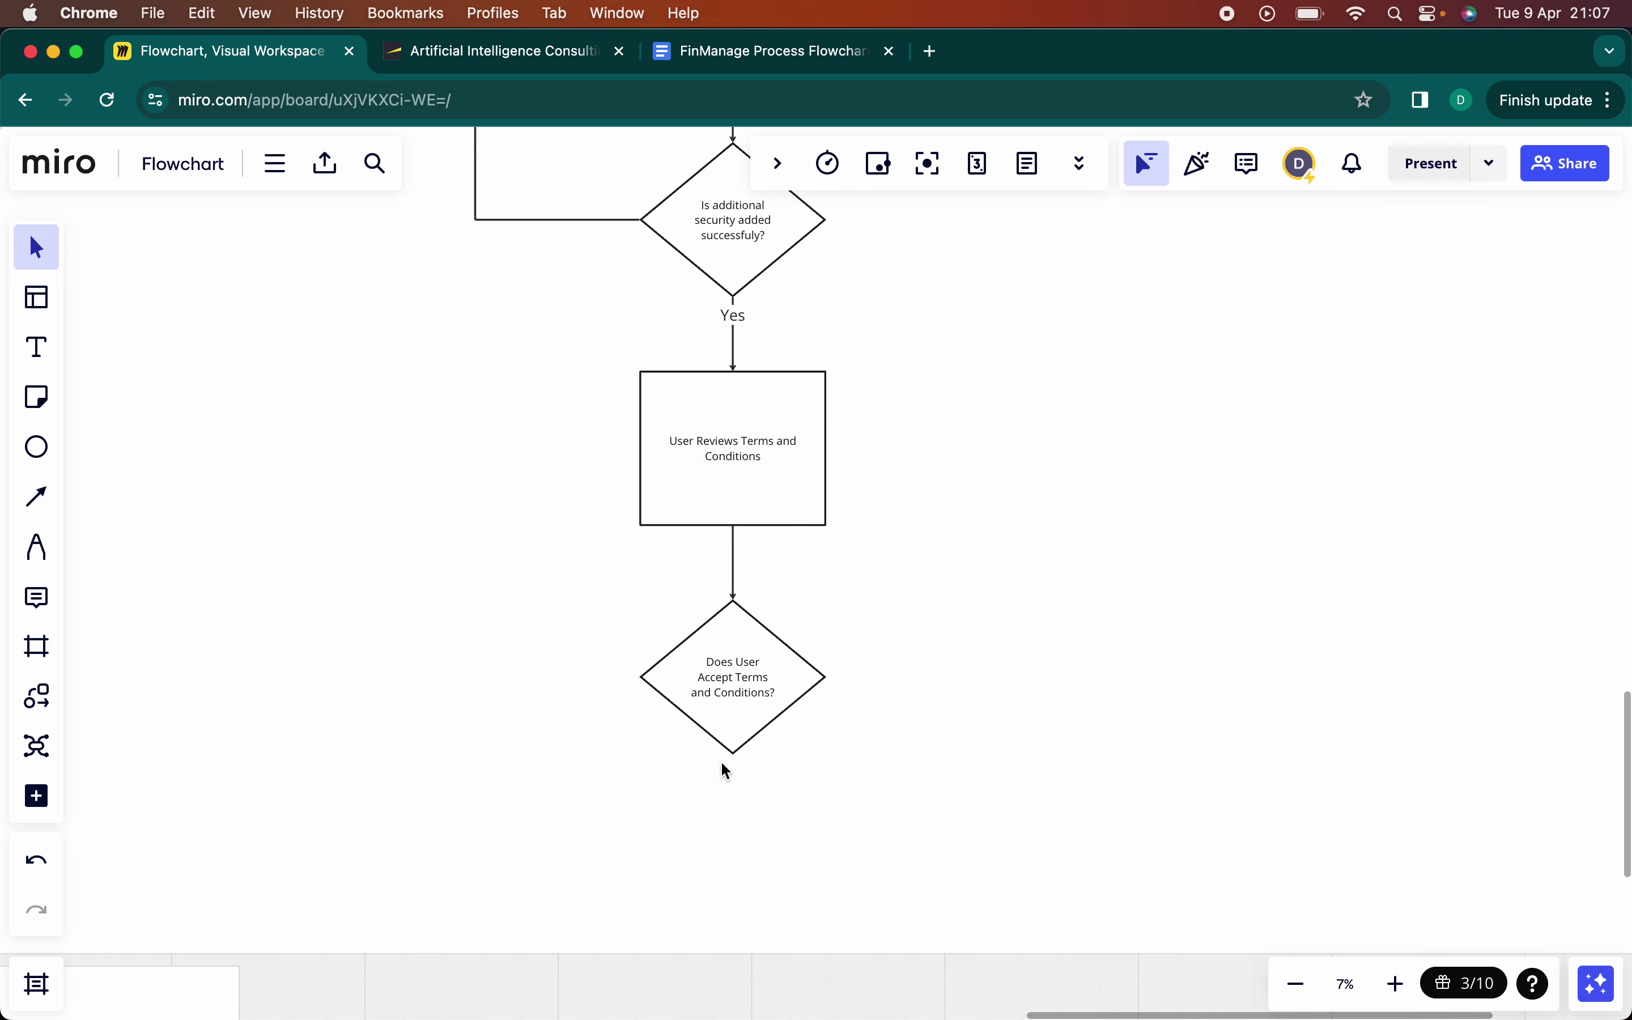
- Connect the "Does User Accept Terms and Conditions?" diamond back to the "User Reviews Terms and Conditions" rectangle, routing the connector outward around their left sides
click(724, 701)
drag(625, 680, 641, 447)
drag(634, 567, 543, 564)
- Add a connected shape below the "Does User Accept Terms and Conditions?" diamond and change it to a rectangle
click(768, 716)
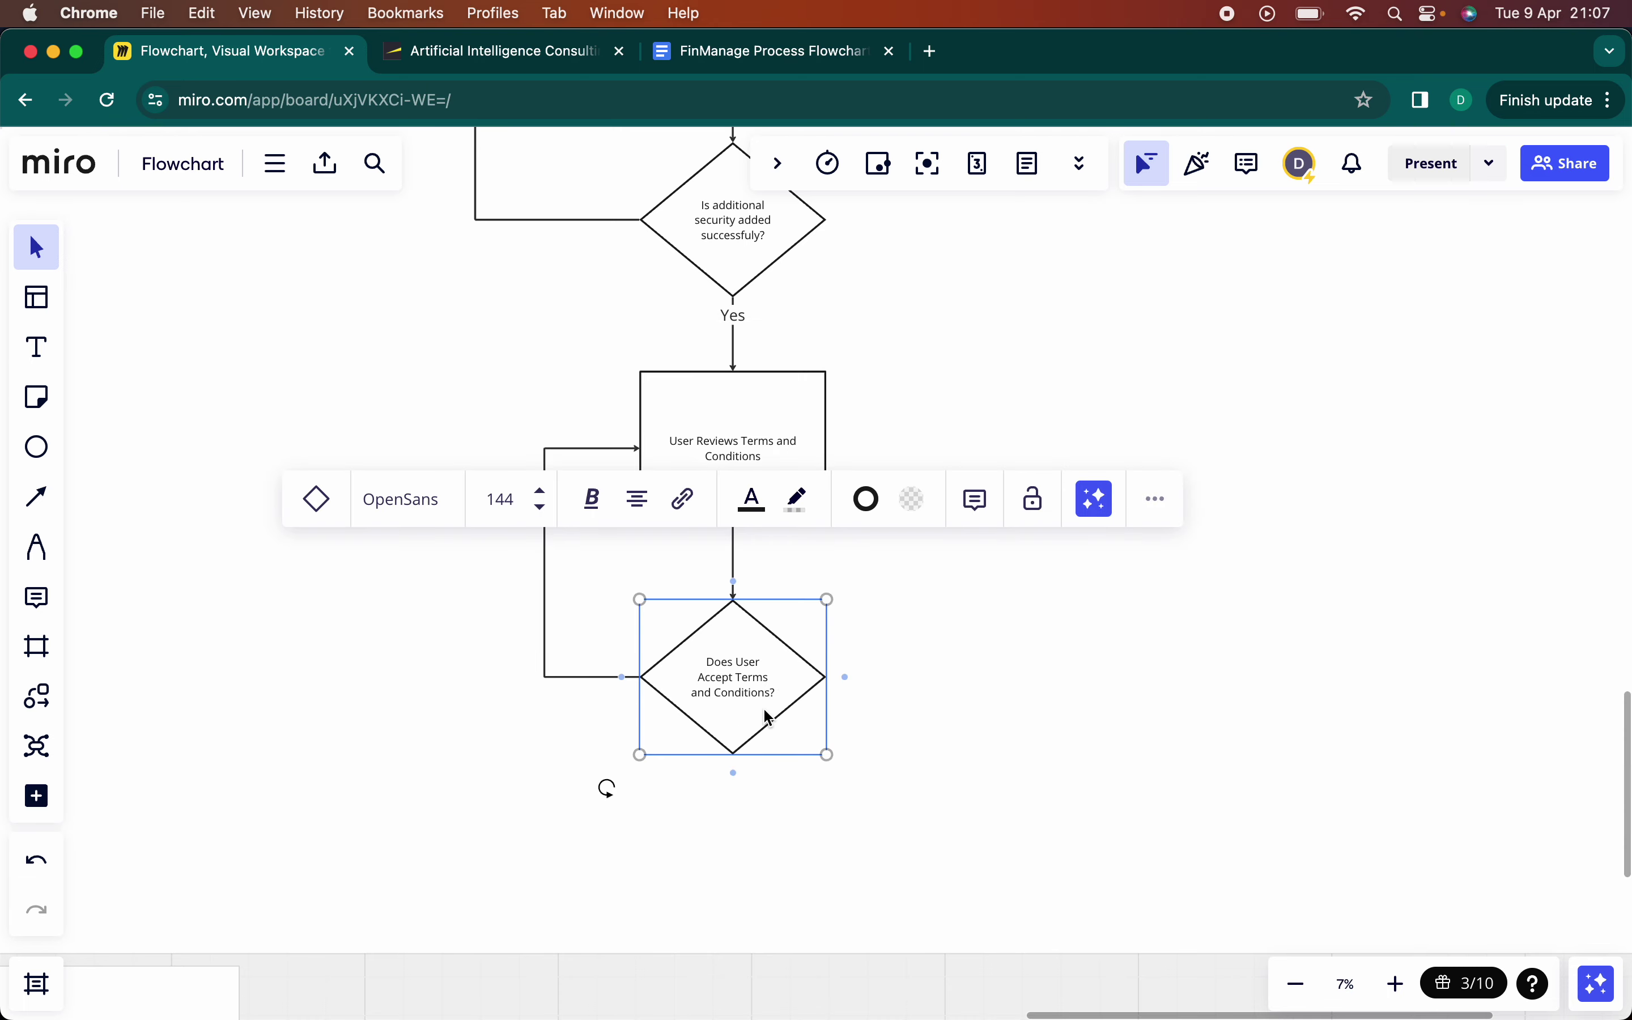
scroll(755, 707, down, 3)
click(726, 666)
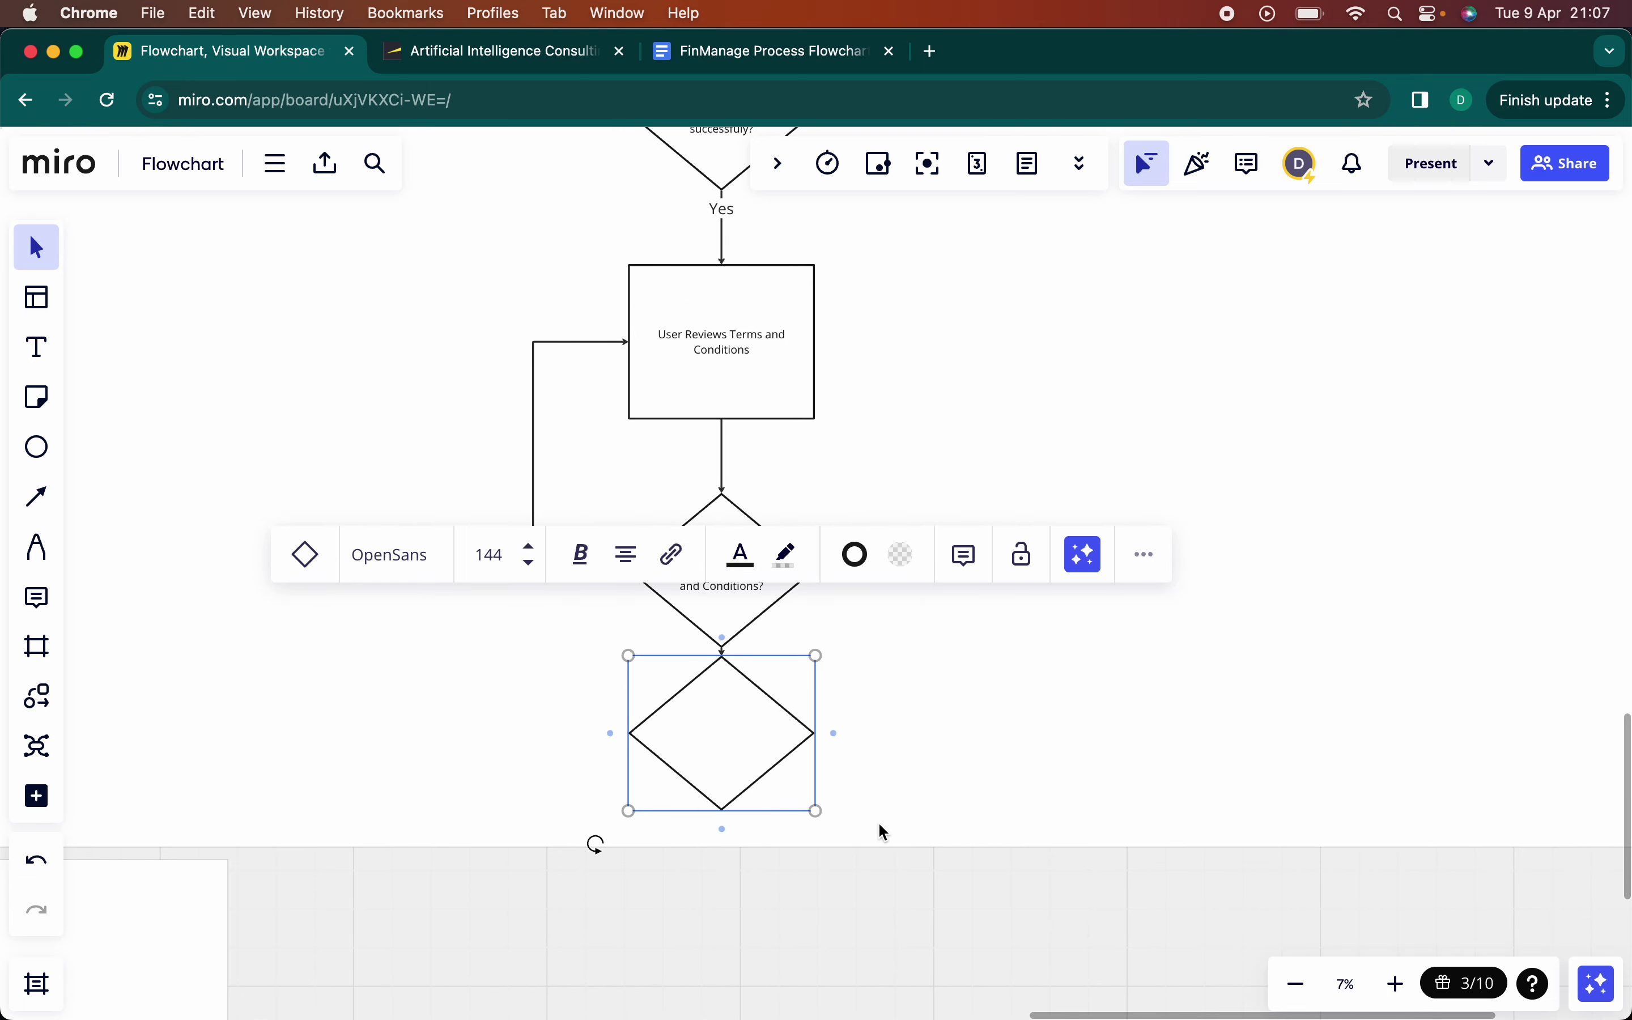
scroll(864, 864, down, 2)
scroll(863, 864, left, 1)
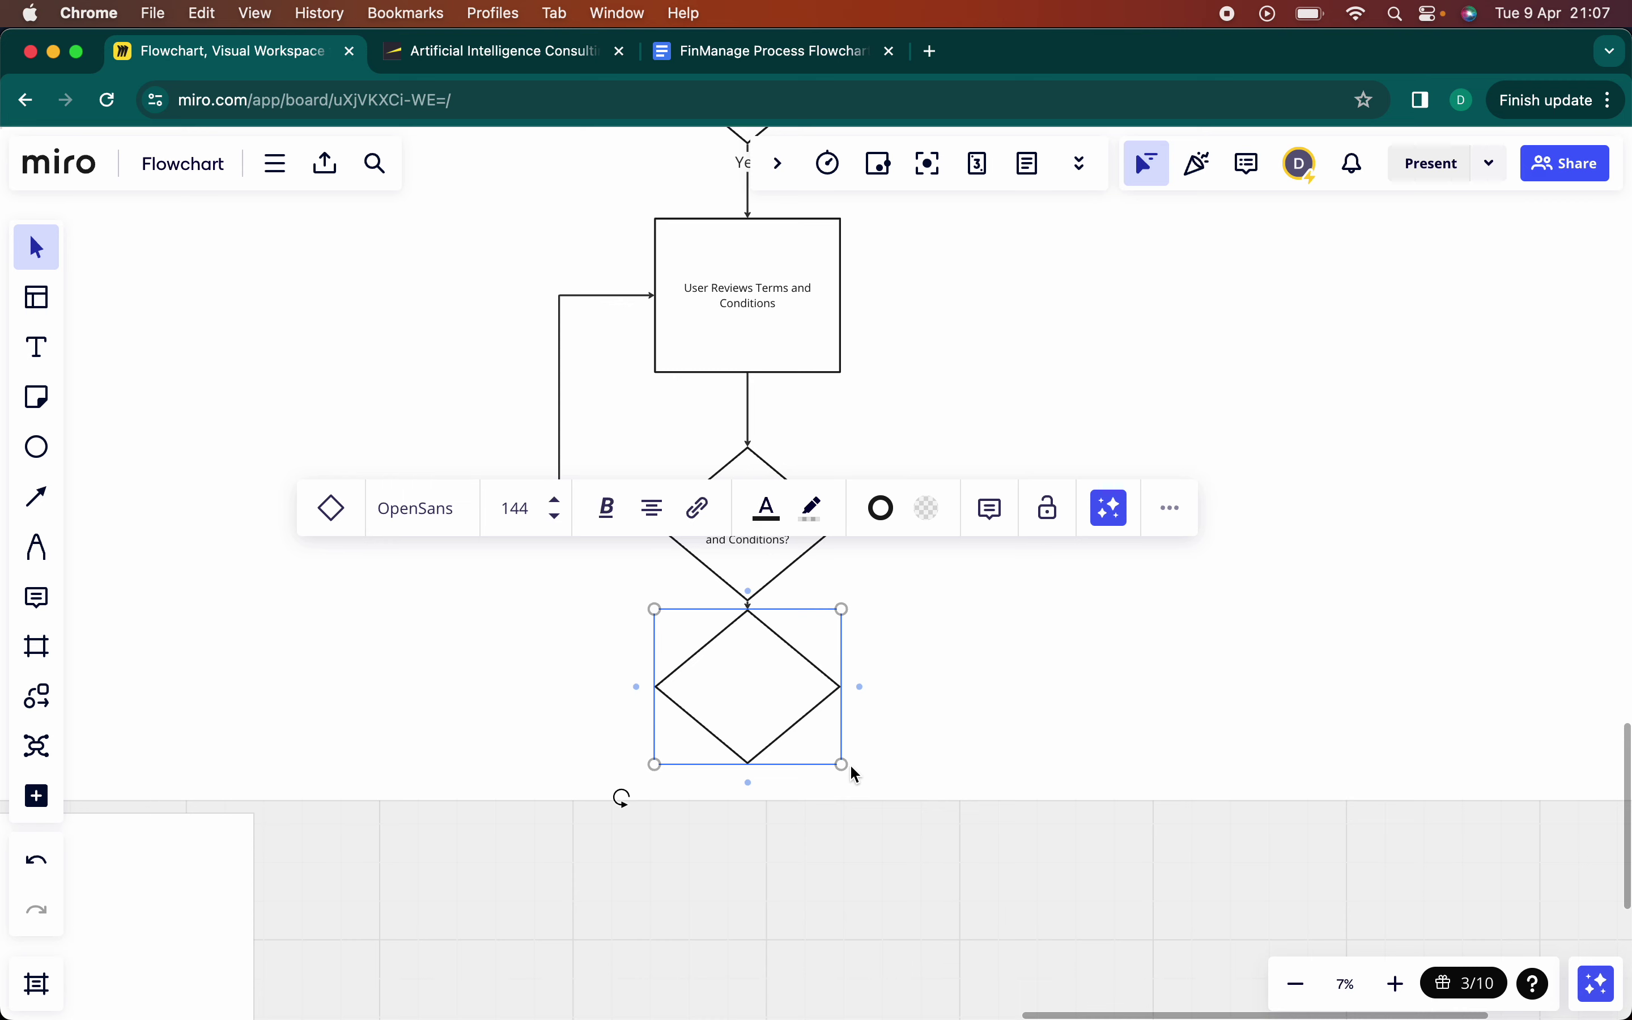
click(333, 518)
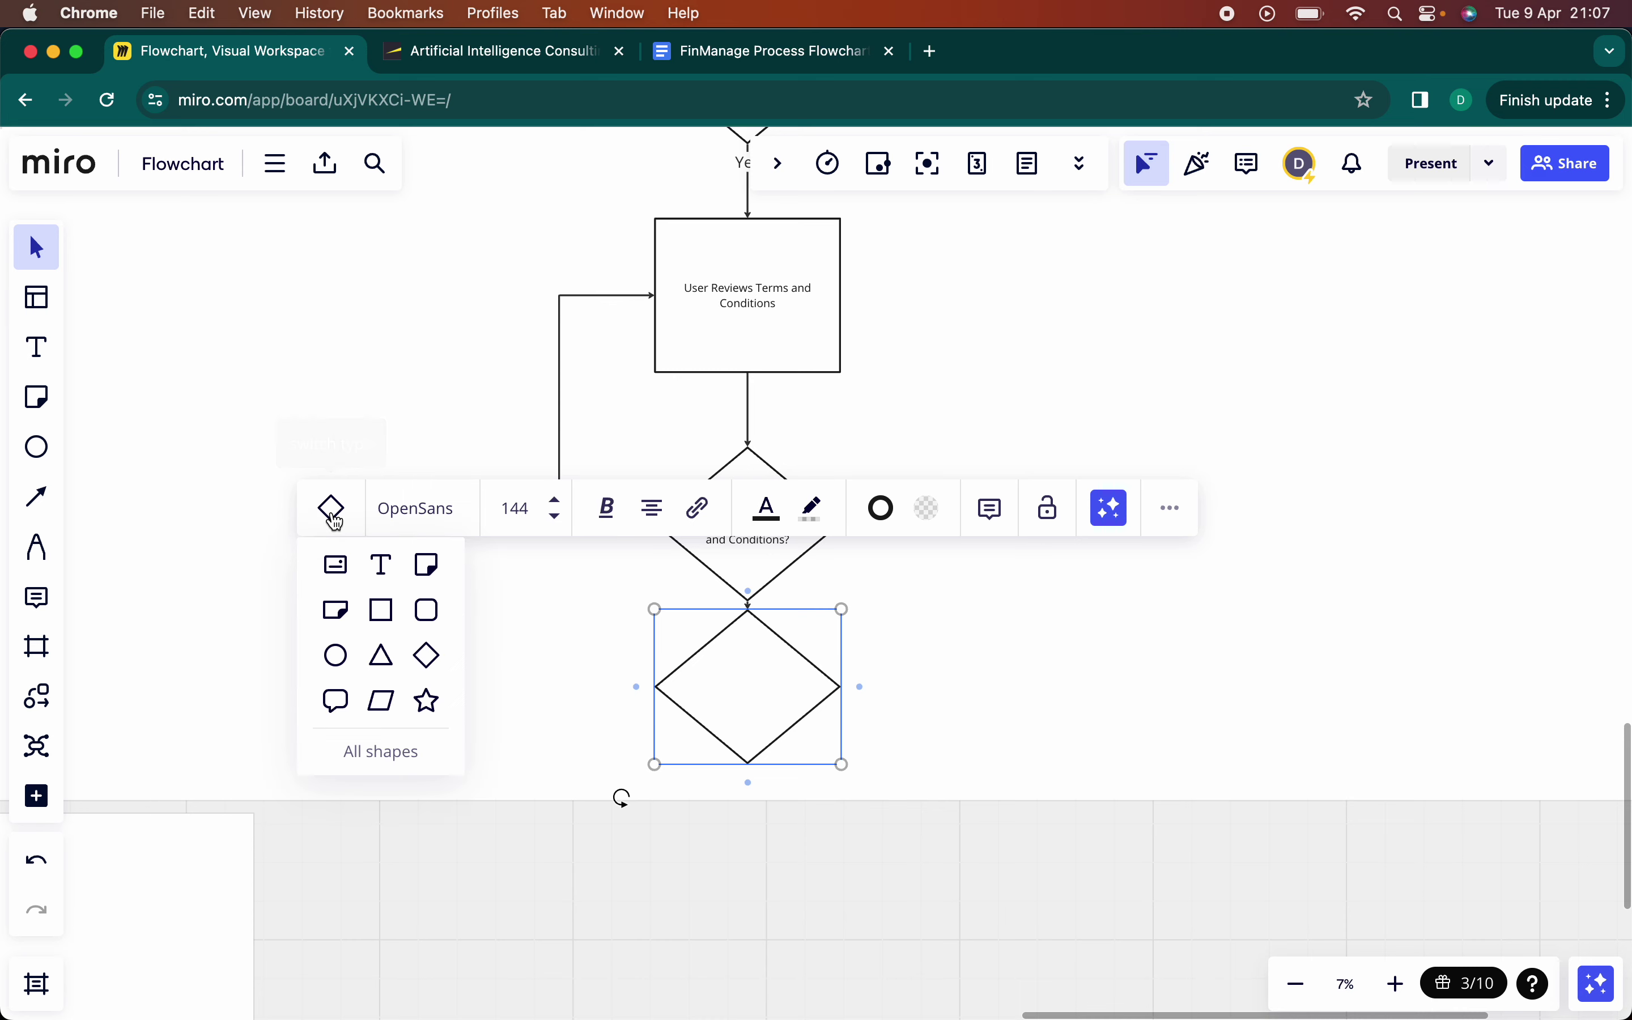
click(382, 611)
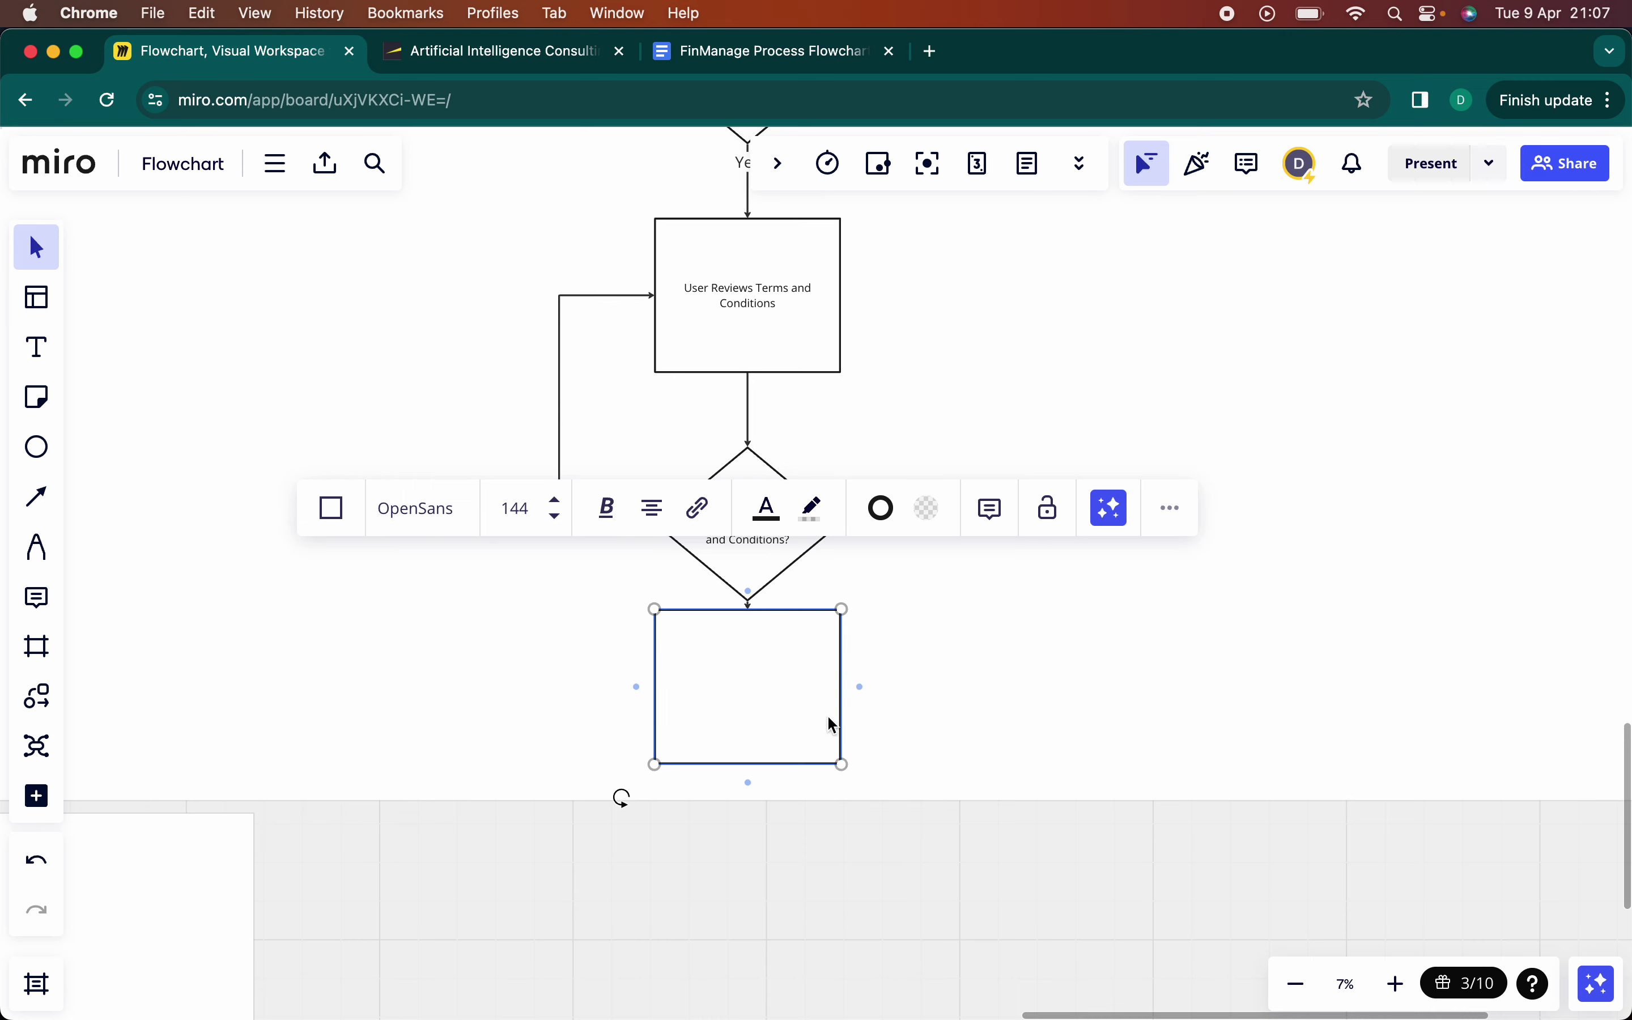
click(411, 714)
- Delete the "Copy of Diagramic Process Flow" frame below the main flowchart frame
scroll(422, 698, down, 10)
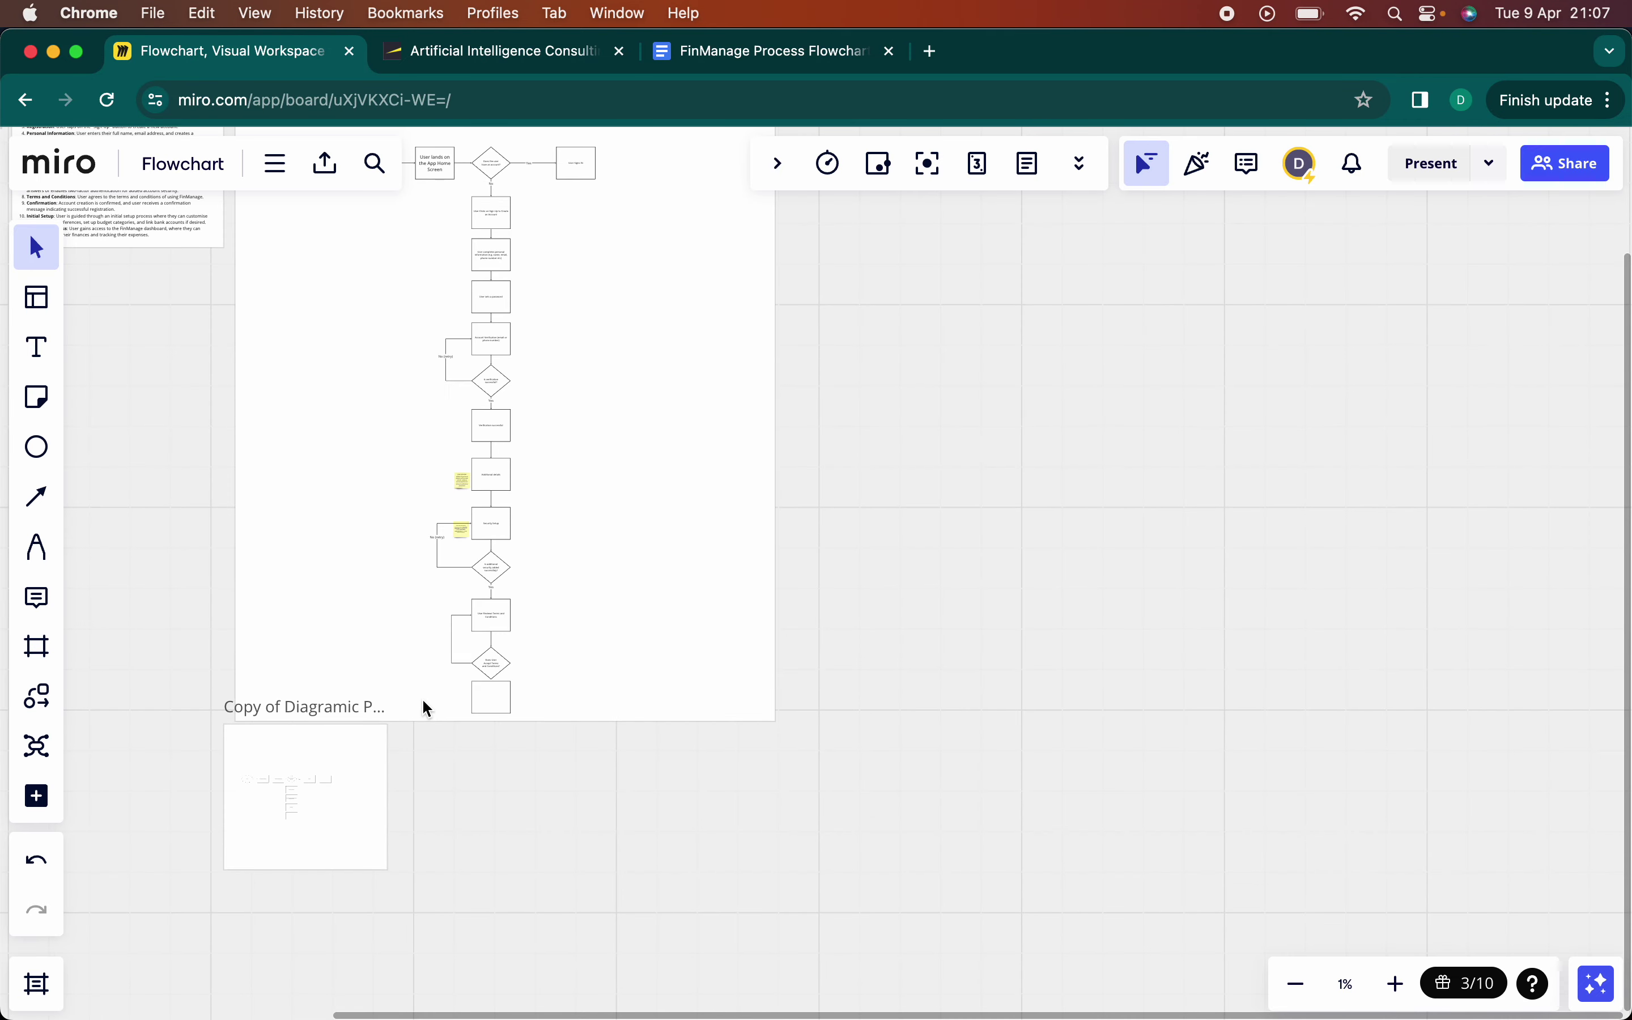
drag(412, 902, 161, 717)
key(BackSpace)
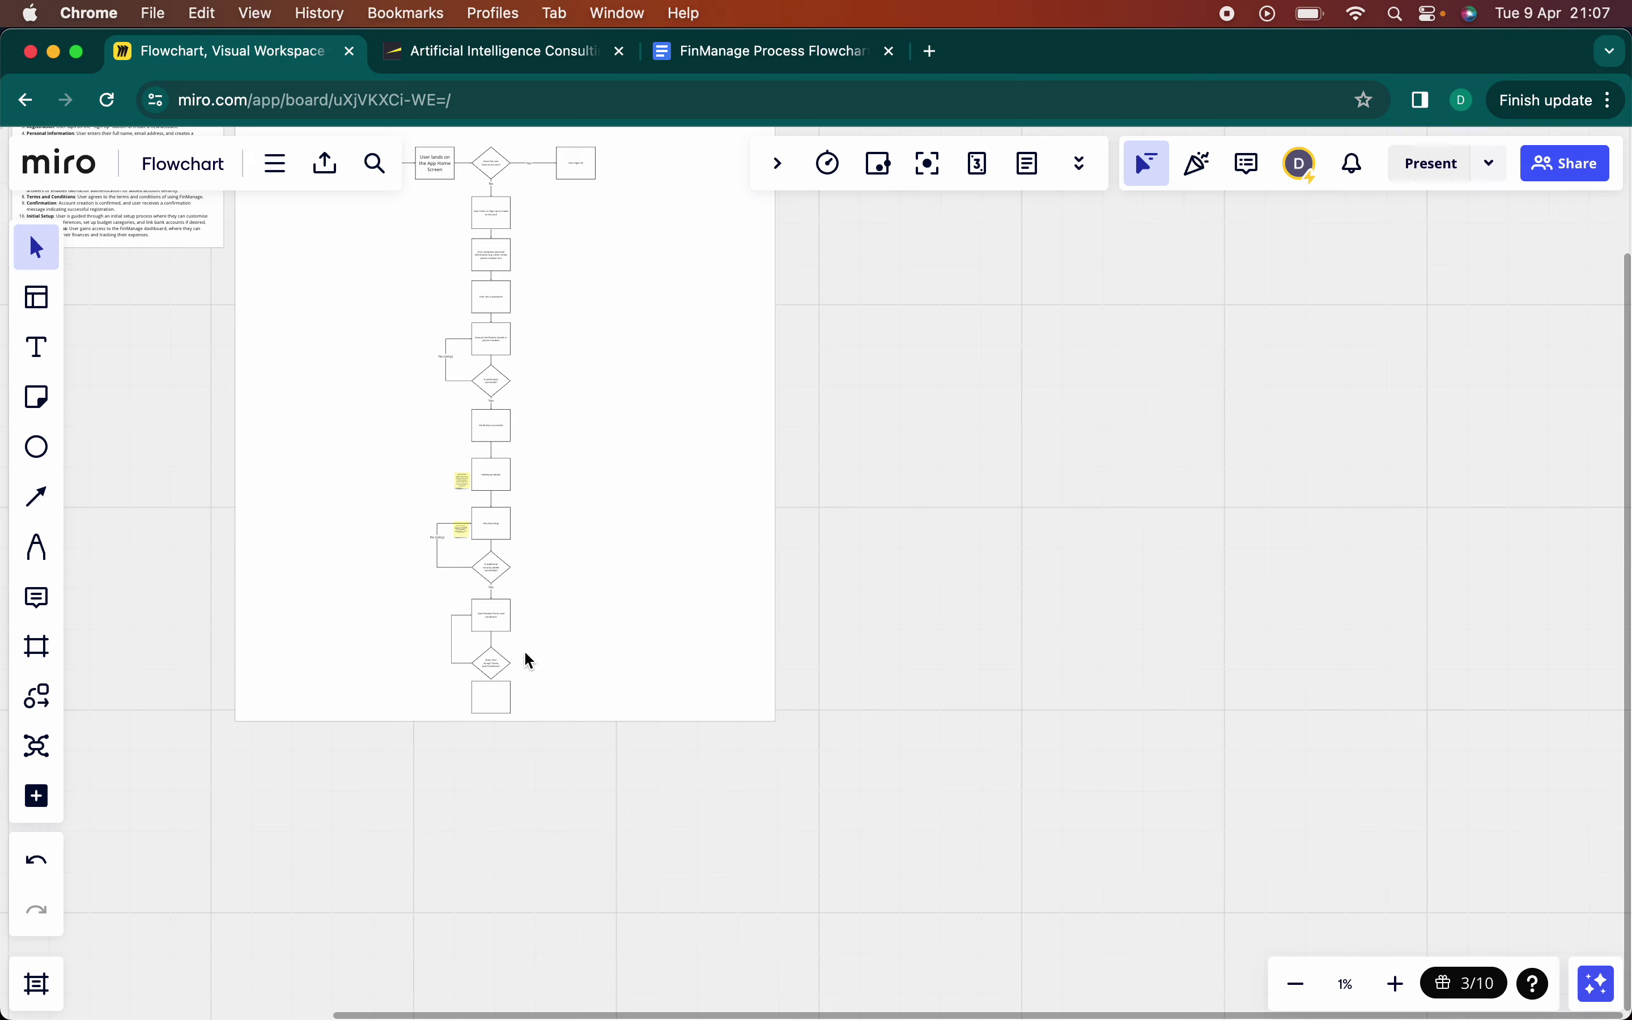
- Extend the Diagramic Process Flow frame downward and move the empty rectangle further below the terms acceptance diamond
click(543, 719)
drag(540, 716, 529, 890)
scroll(474, 725, up, 5)
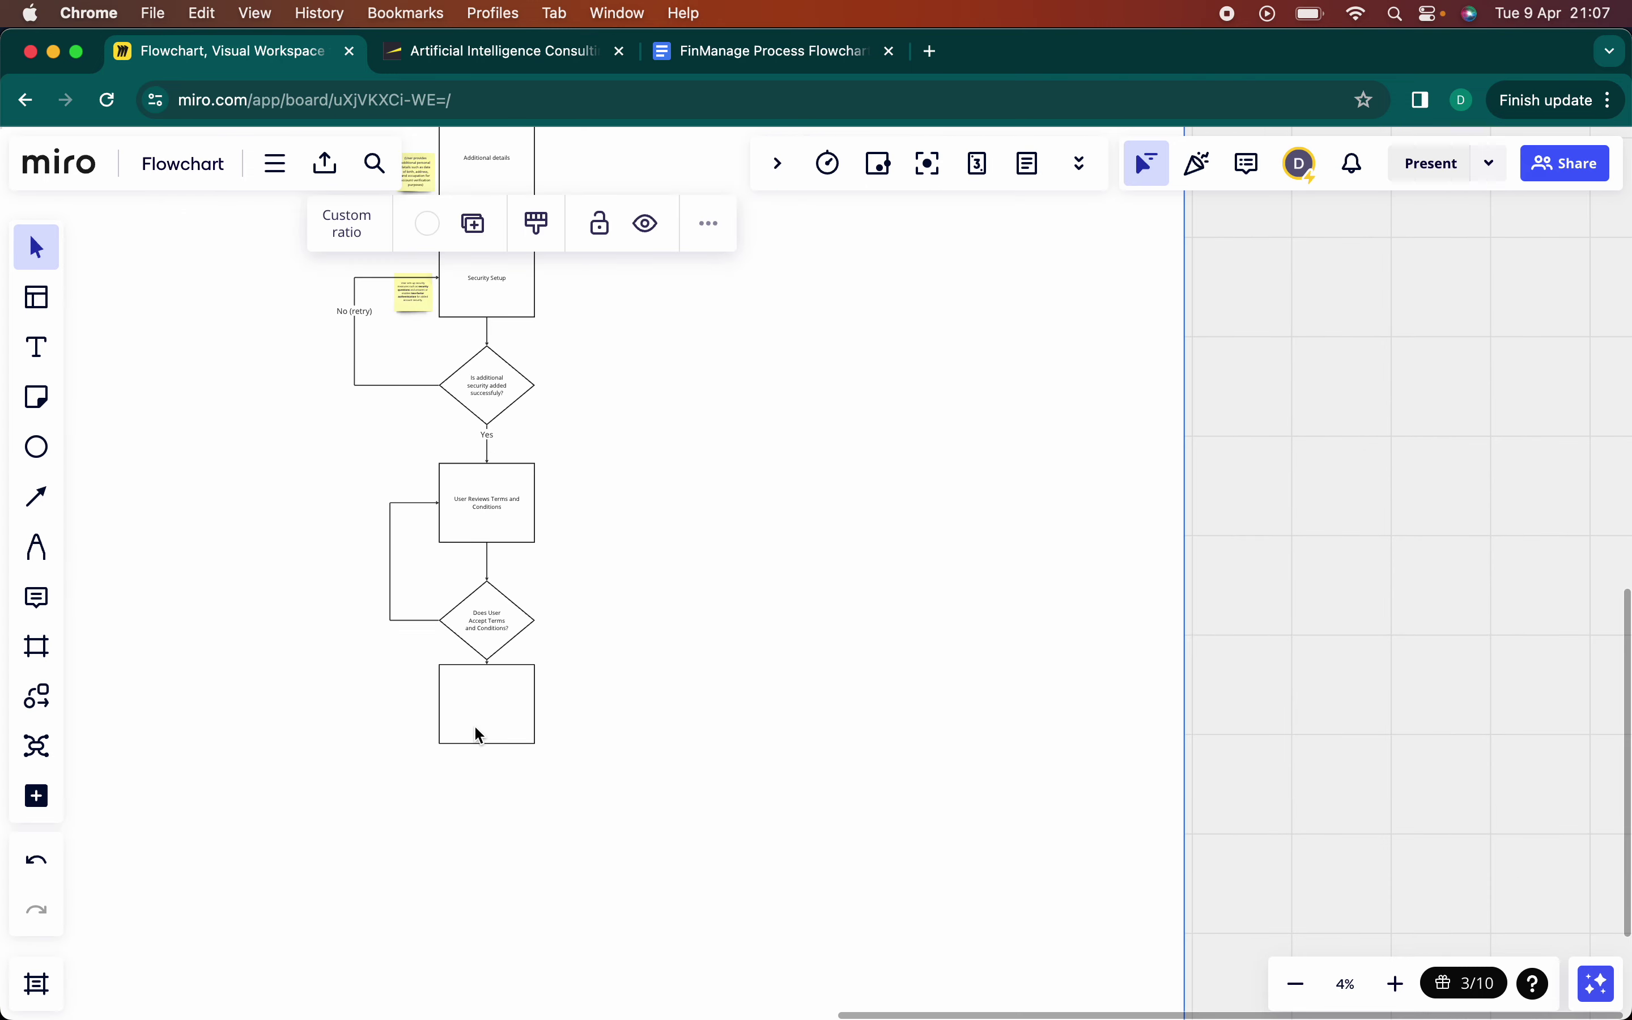
scroll(474, 725, up, 5)
drag(521, 671, 523, 762)
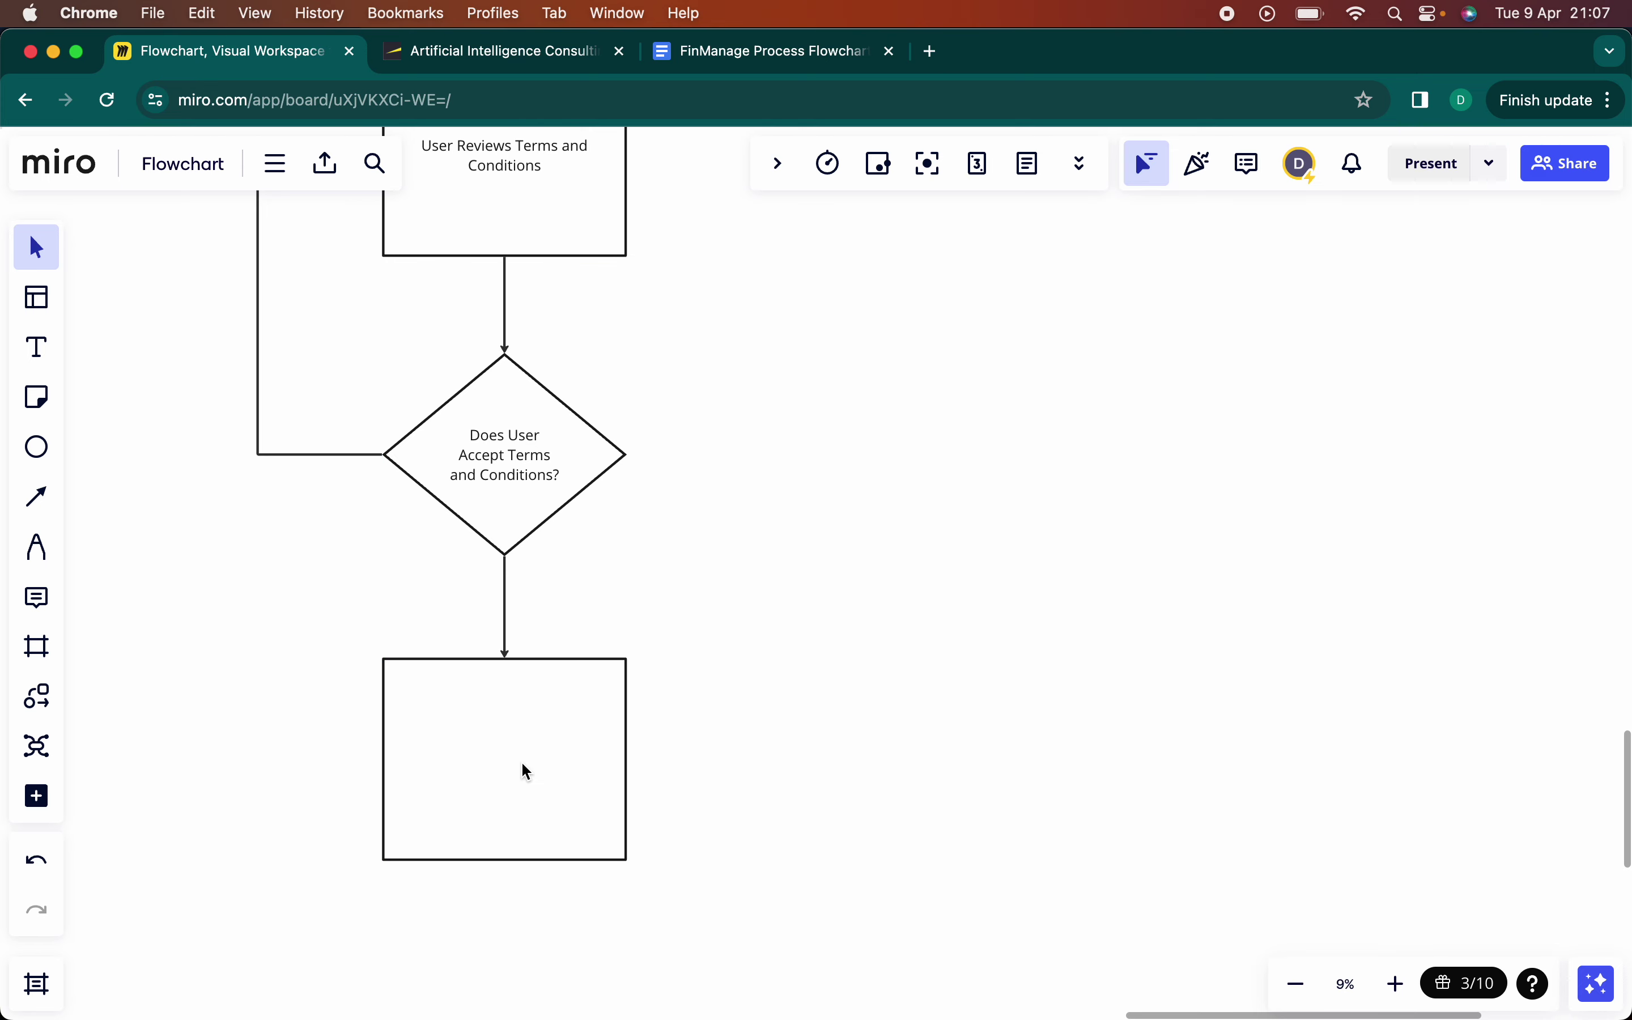
- Read the Confirmation entry in the Descriptive Process Flow list to decide the step after accepting the terms
scroll(546, 714, down, 2)
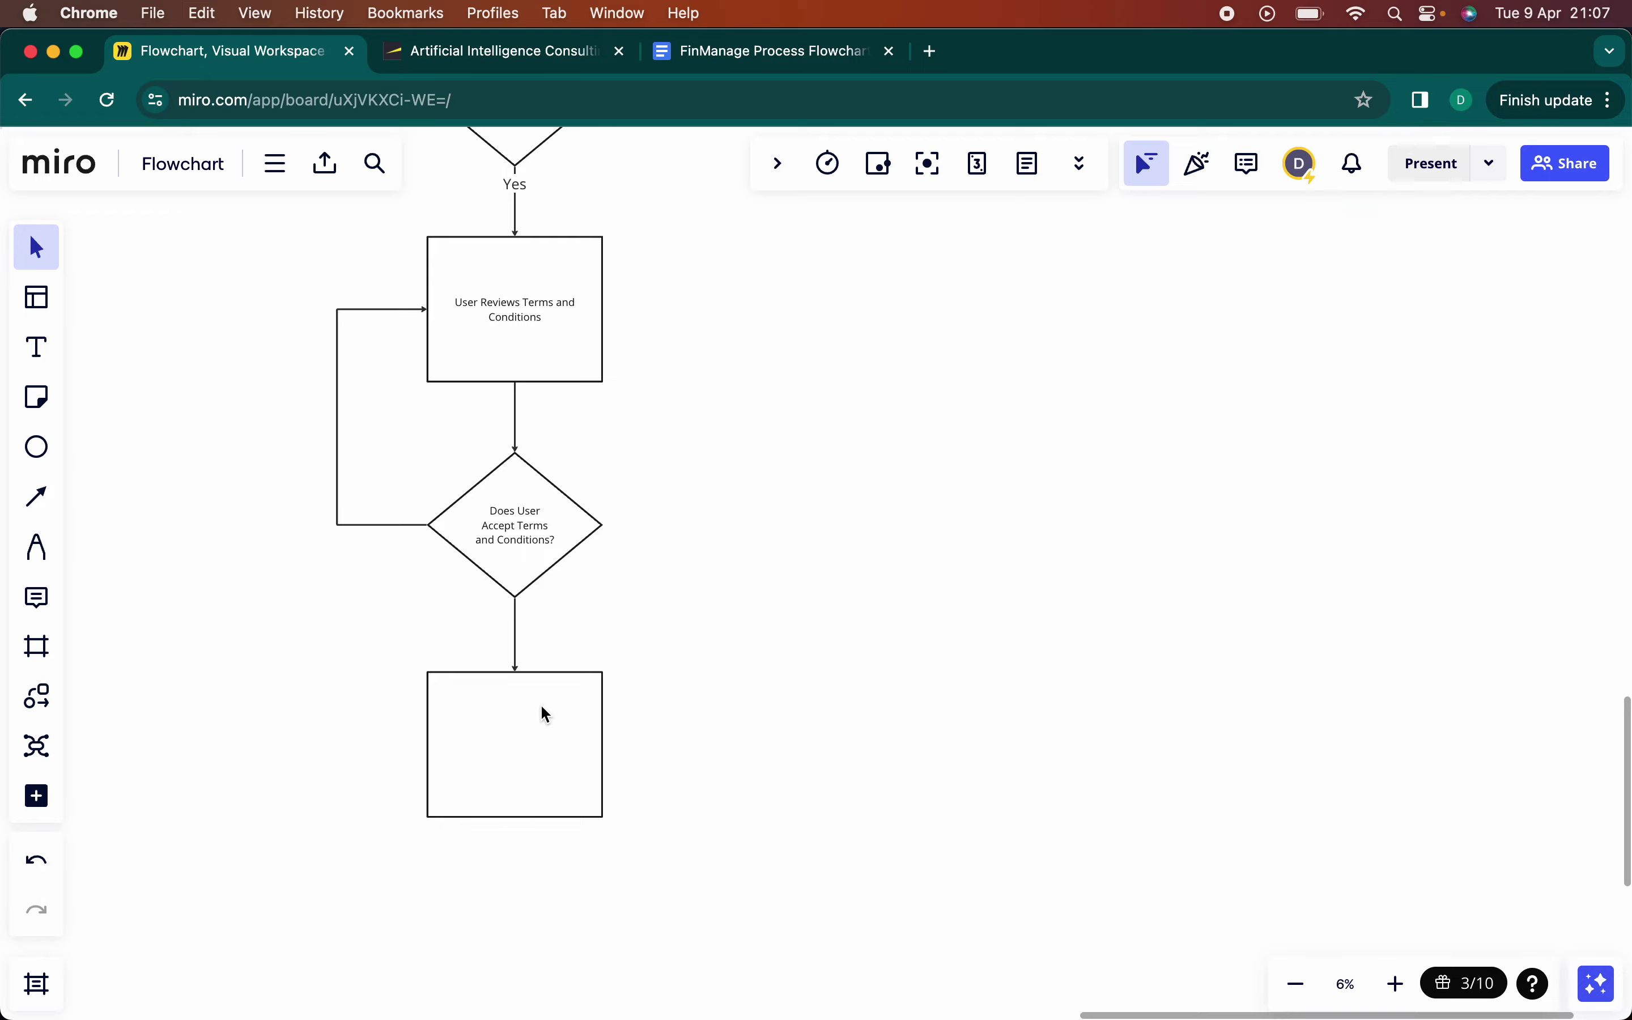
scroll(546, 714, left, 5)
scroll(546, 715, down, 5)
scroll(546, 715, left, 10)
scroll(547, 714, up, 5)
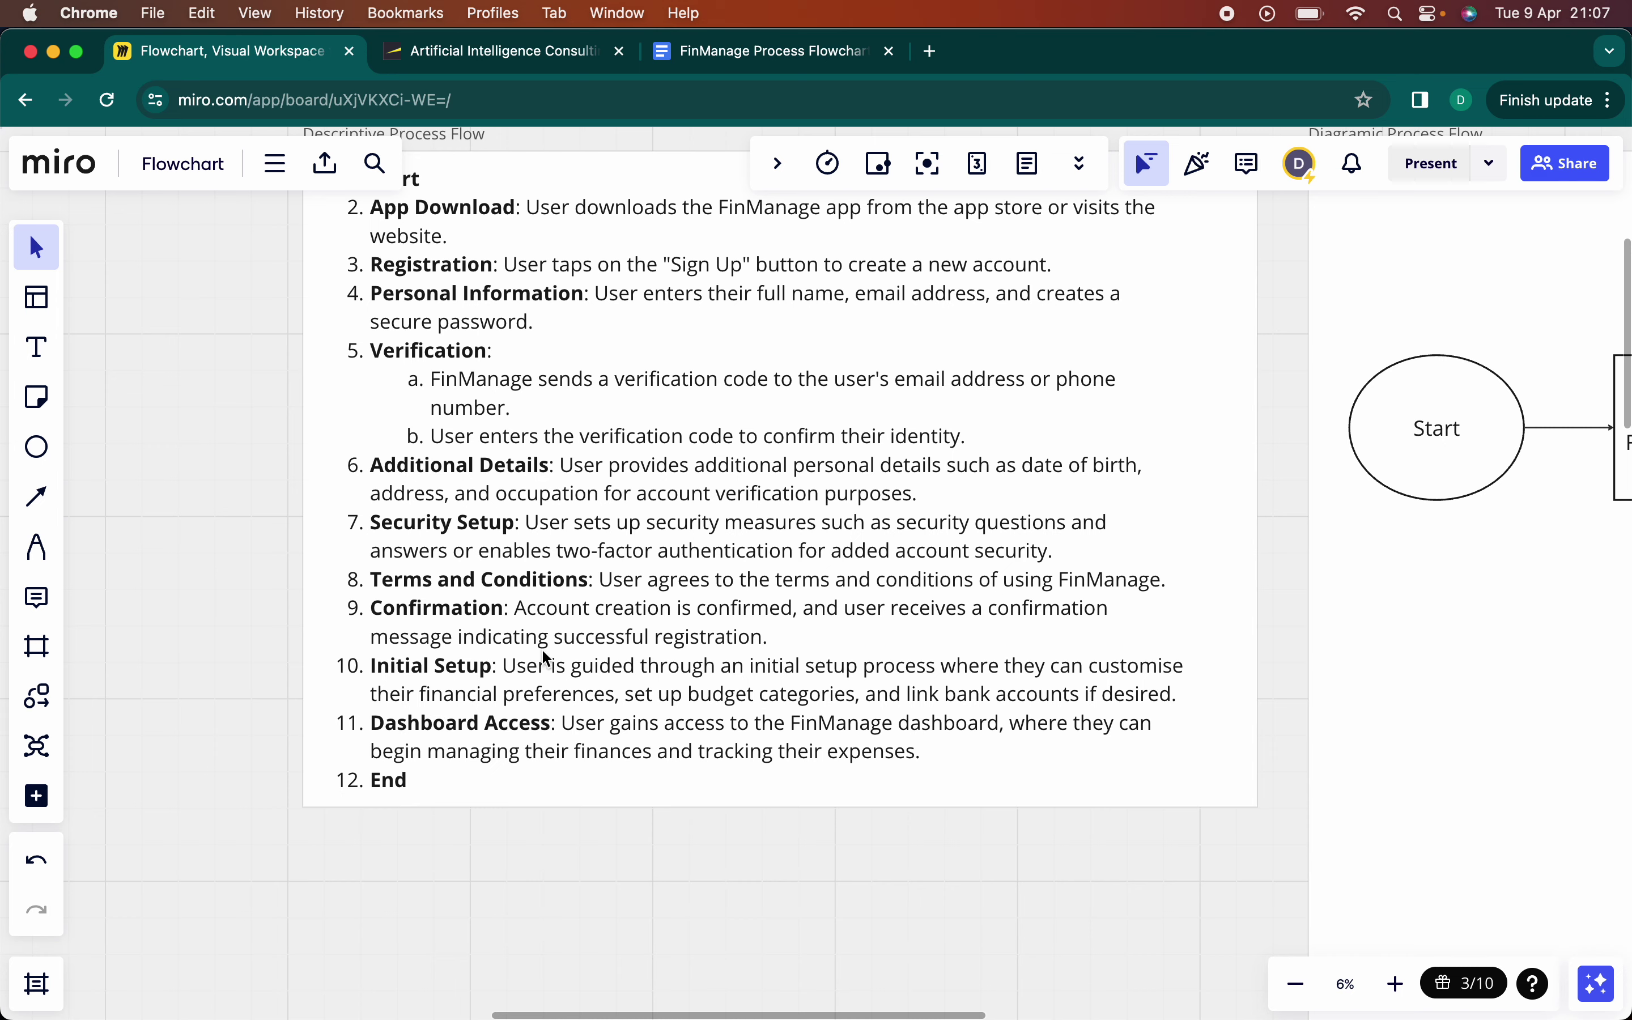
scroll(713, 644, down, 2)
scroll(688, 638, right, 5)
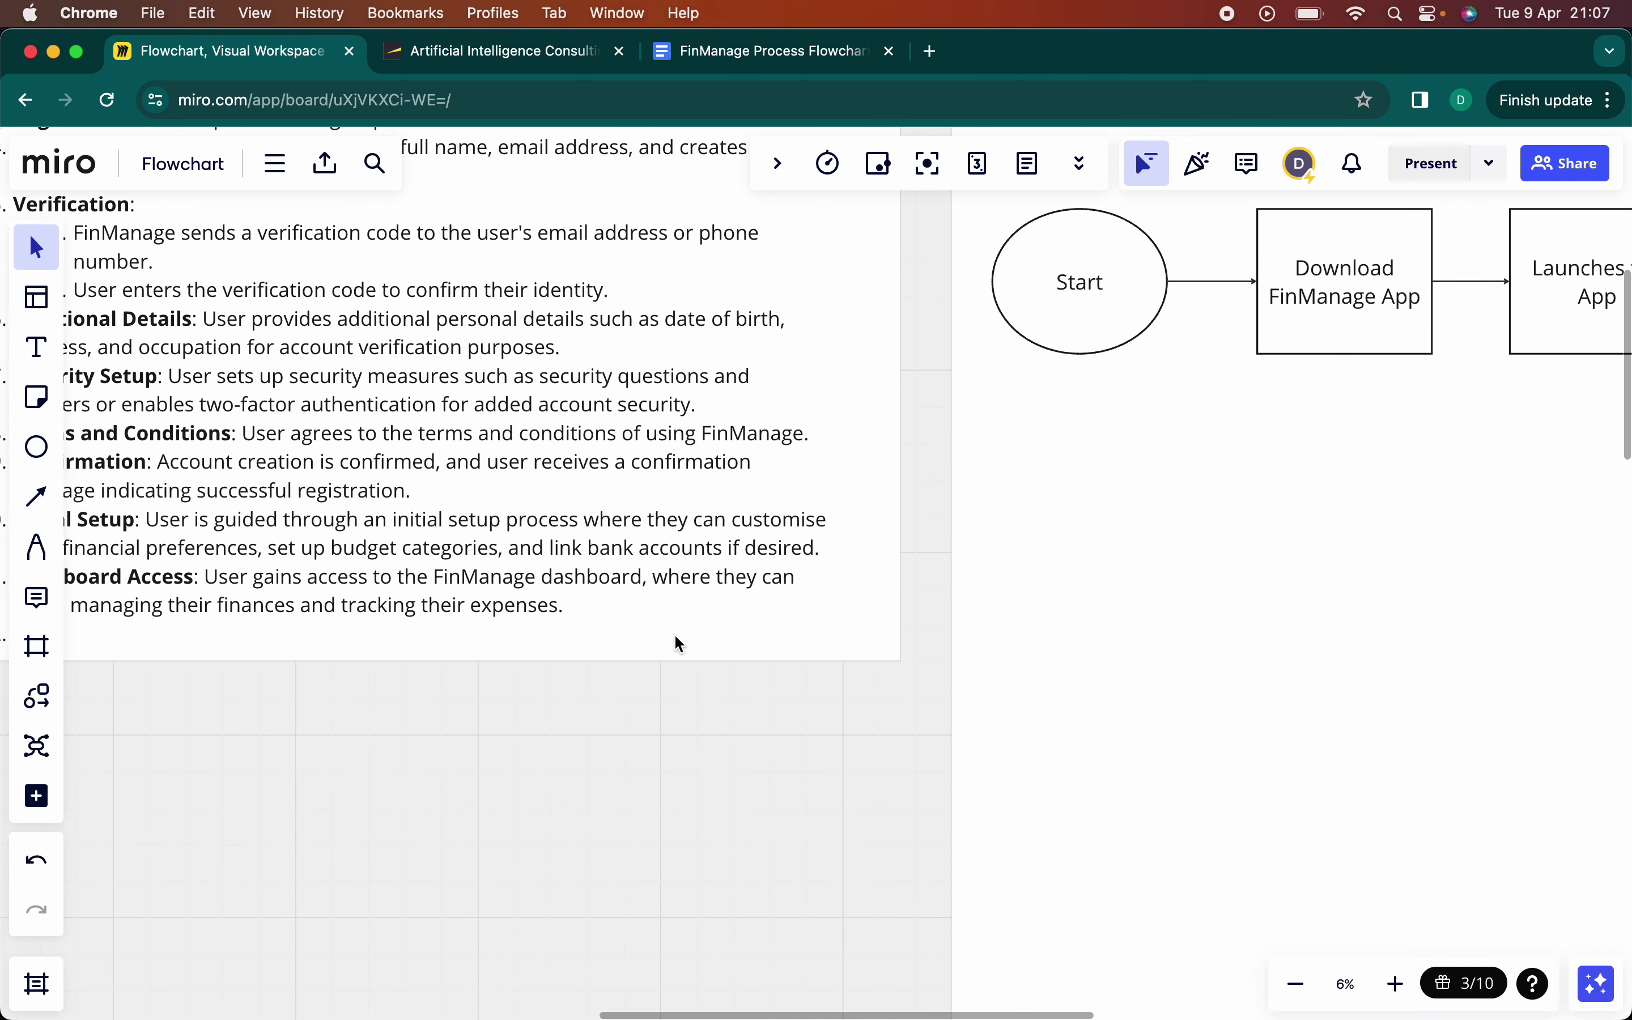
- Label the empty rectangle below the terms acceptance diamond "Account creation confirmation"
scroll(849, 690, down, 10)
scroll(849, 690, right, 5)
scroll(849, 690, right, 10)
scroll(718, 641, down, 3)
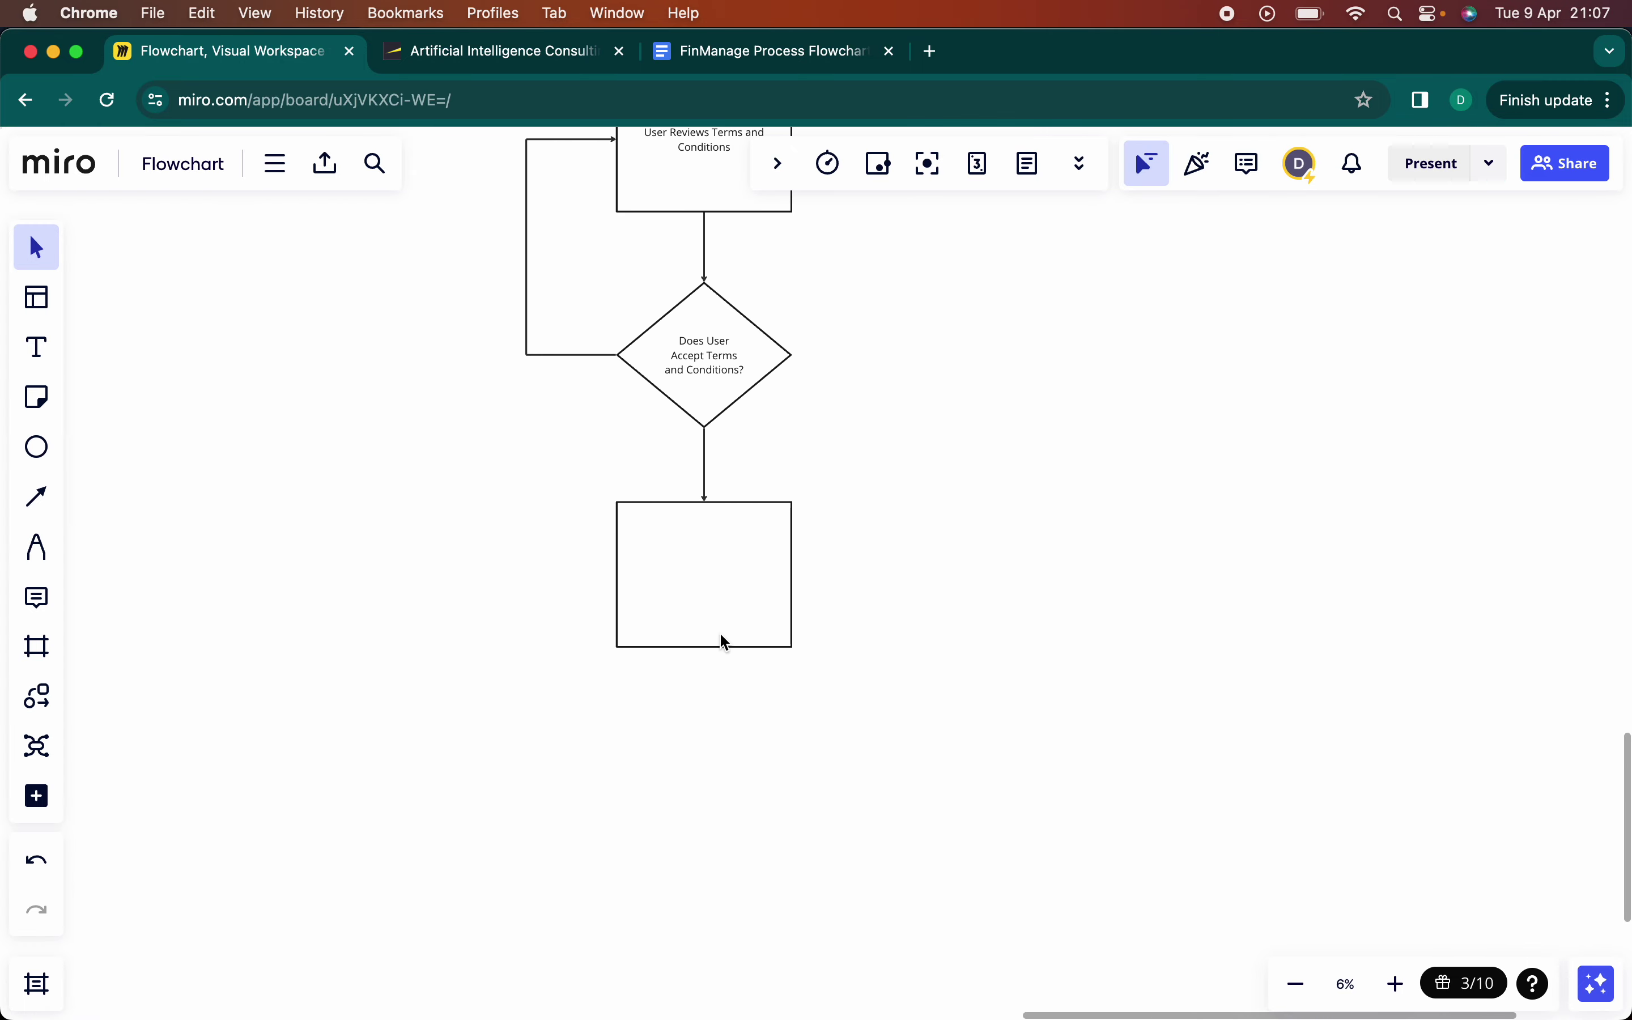
double_click(702, 570)
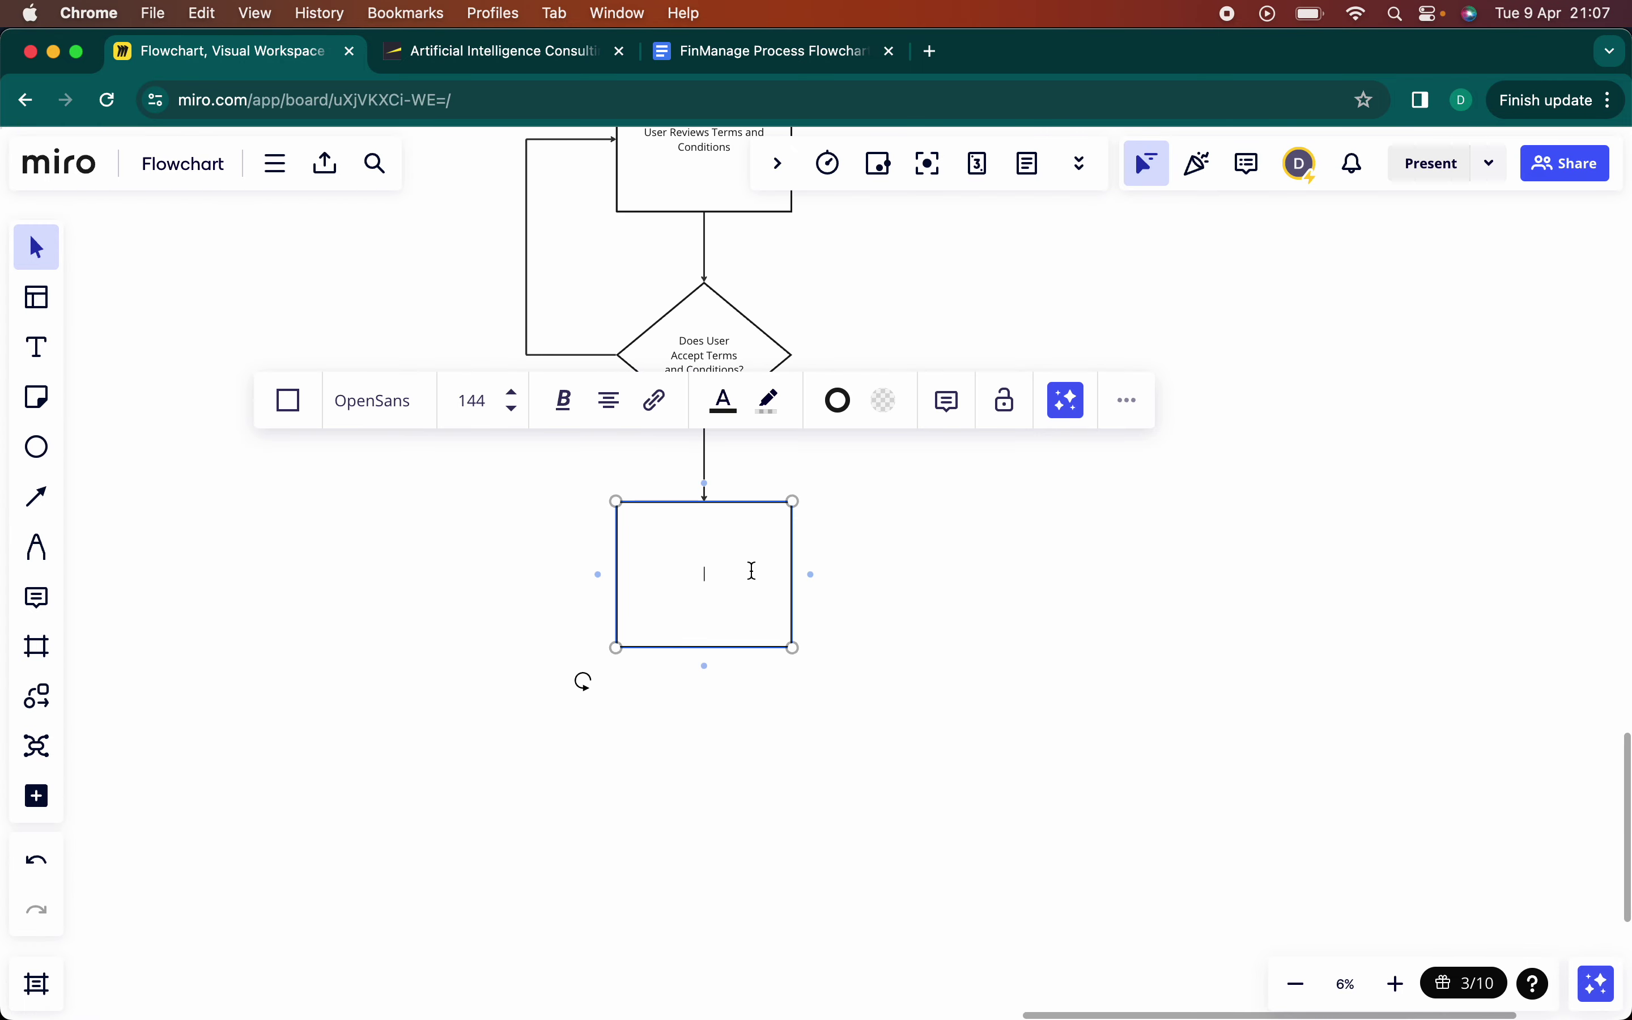
text(Account creation confirmation)
click(962, 625)
- Review the remaining Descriptive Process Flow entries after Confirmation, including Initial Setup, Dashboard Access and End
scroll(963, 625, down, 10)
scroll(962, 625, up, 3)
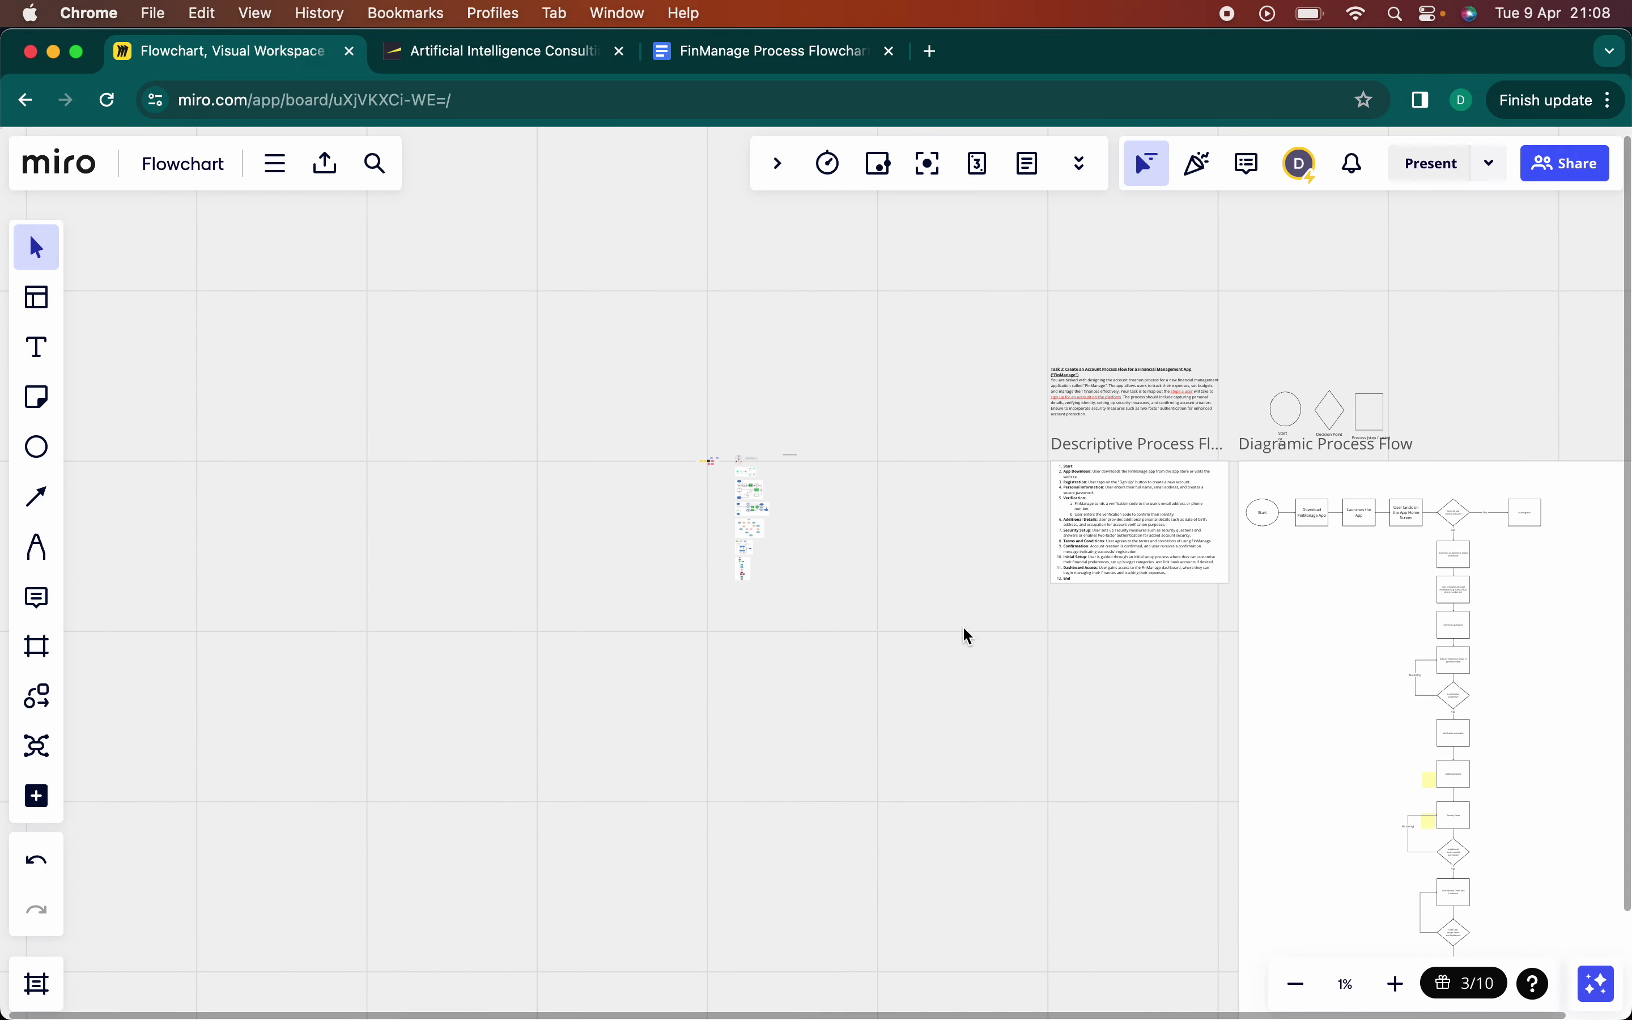
scroll(988, 599, right, 3)
scroll(971, 517, up, 3)
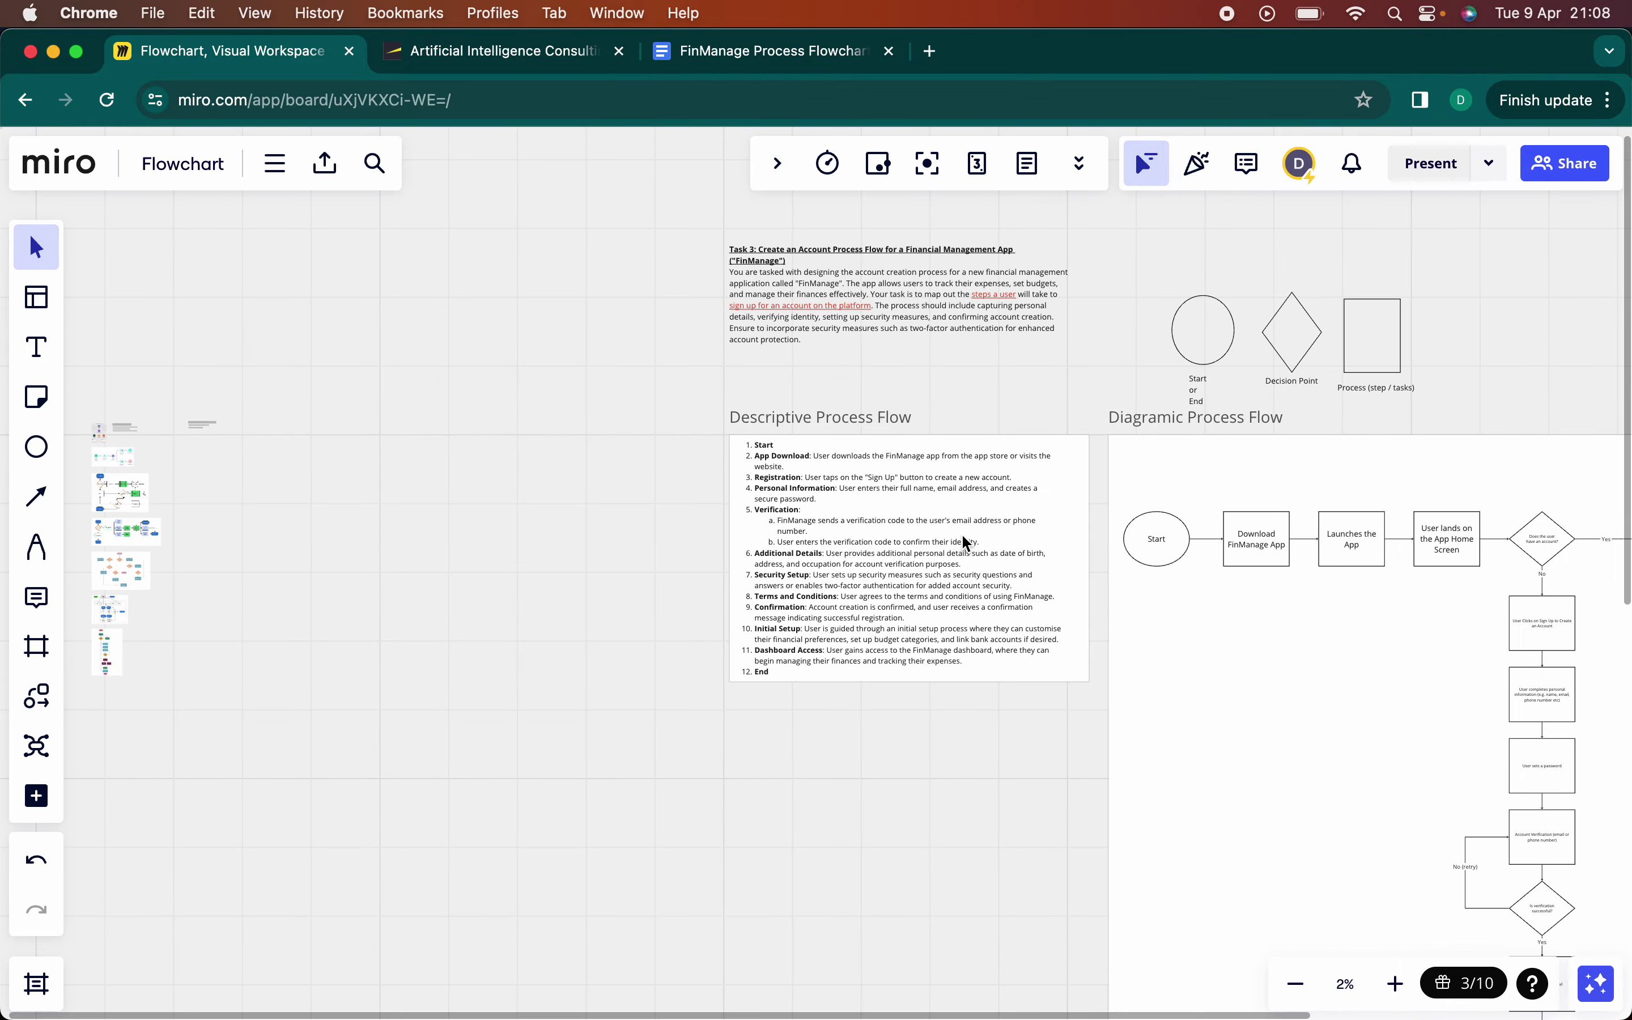
scroll(961, 533, up, 5)
scroll(802, 717, up, 2)
scroll(742, 715, down, 3)
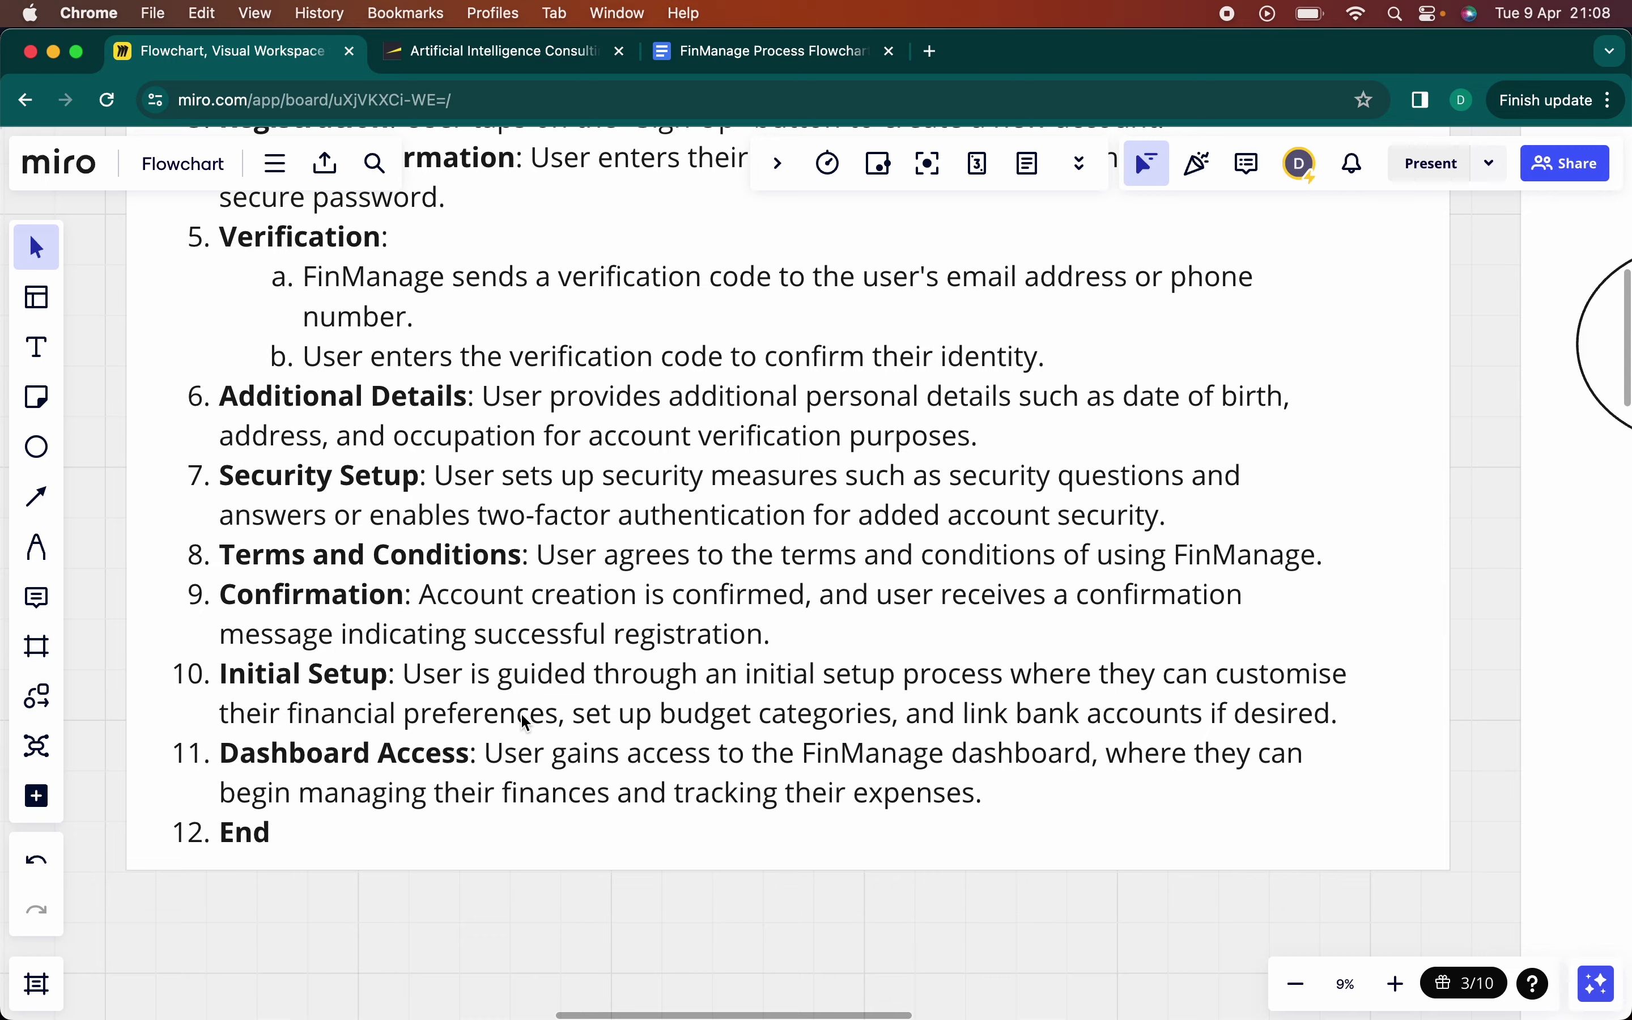
scroll(808, 709, down, 7)
scroll(808, 709, down, 3)
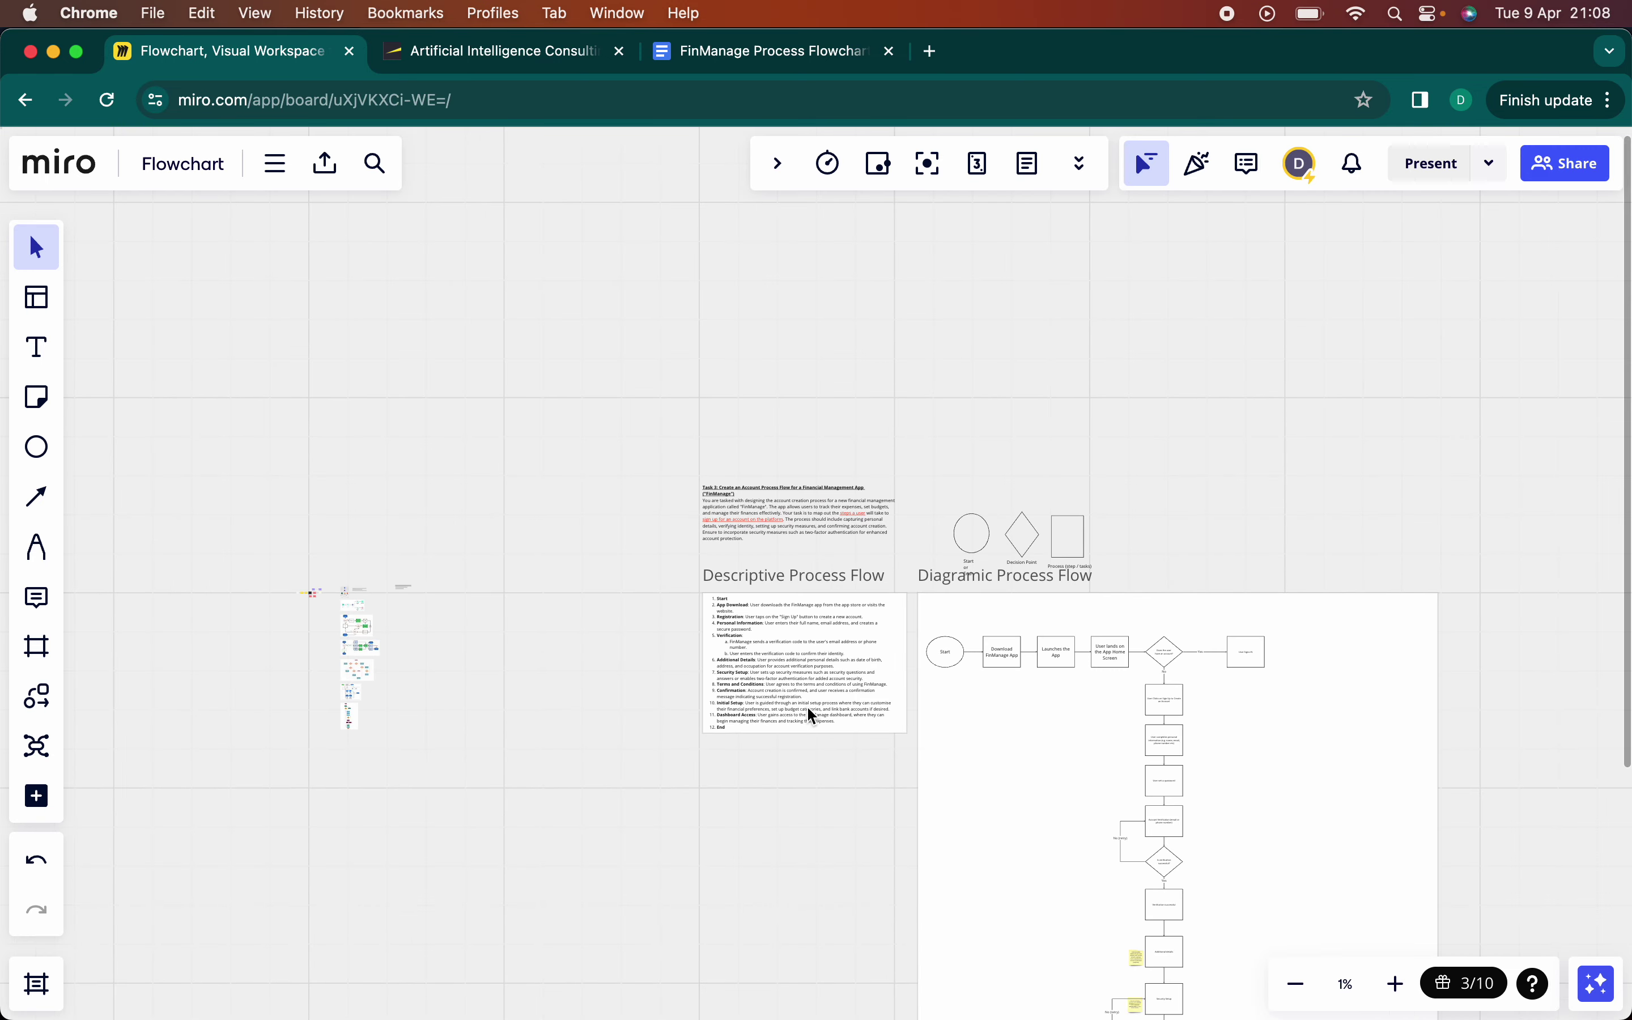
- Add a connected rectangle below the "Account creation confirmation" box in the Diagramic Process Flow frame
scroll(808, 708, down, 6)
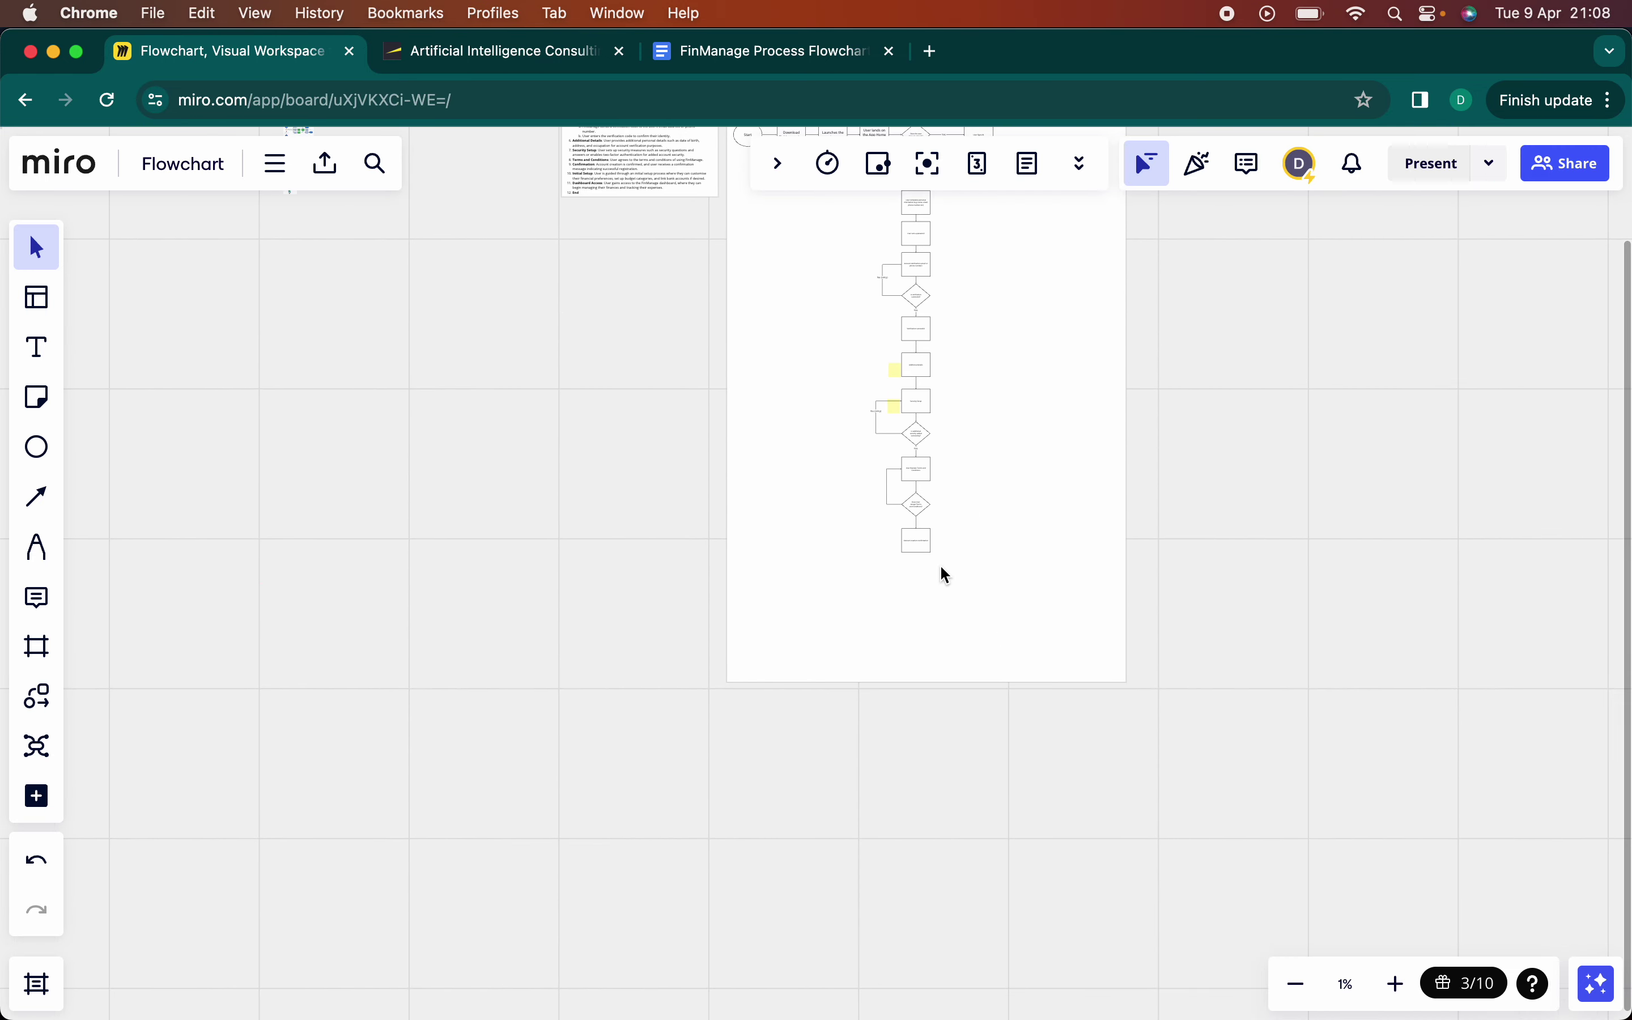
scroll(940, 570, up, 8)
scroll(937, 575, up, 1)
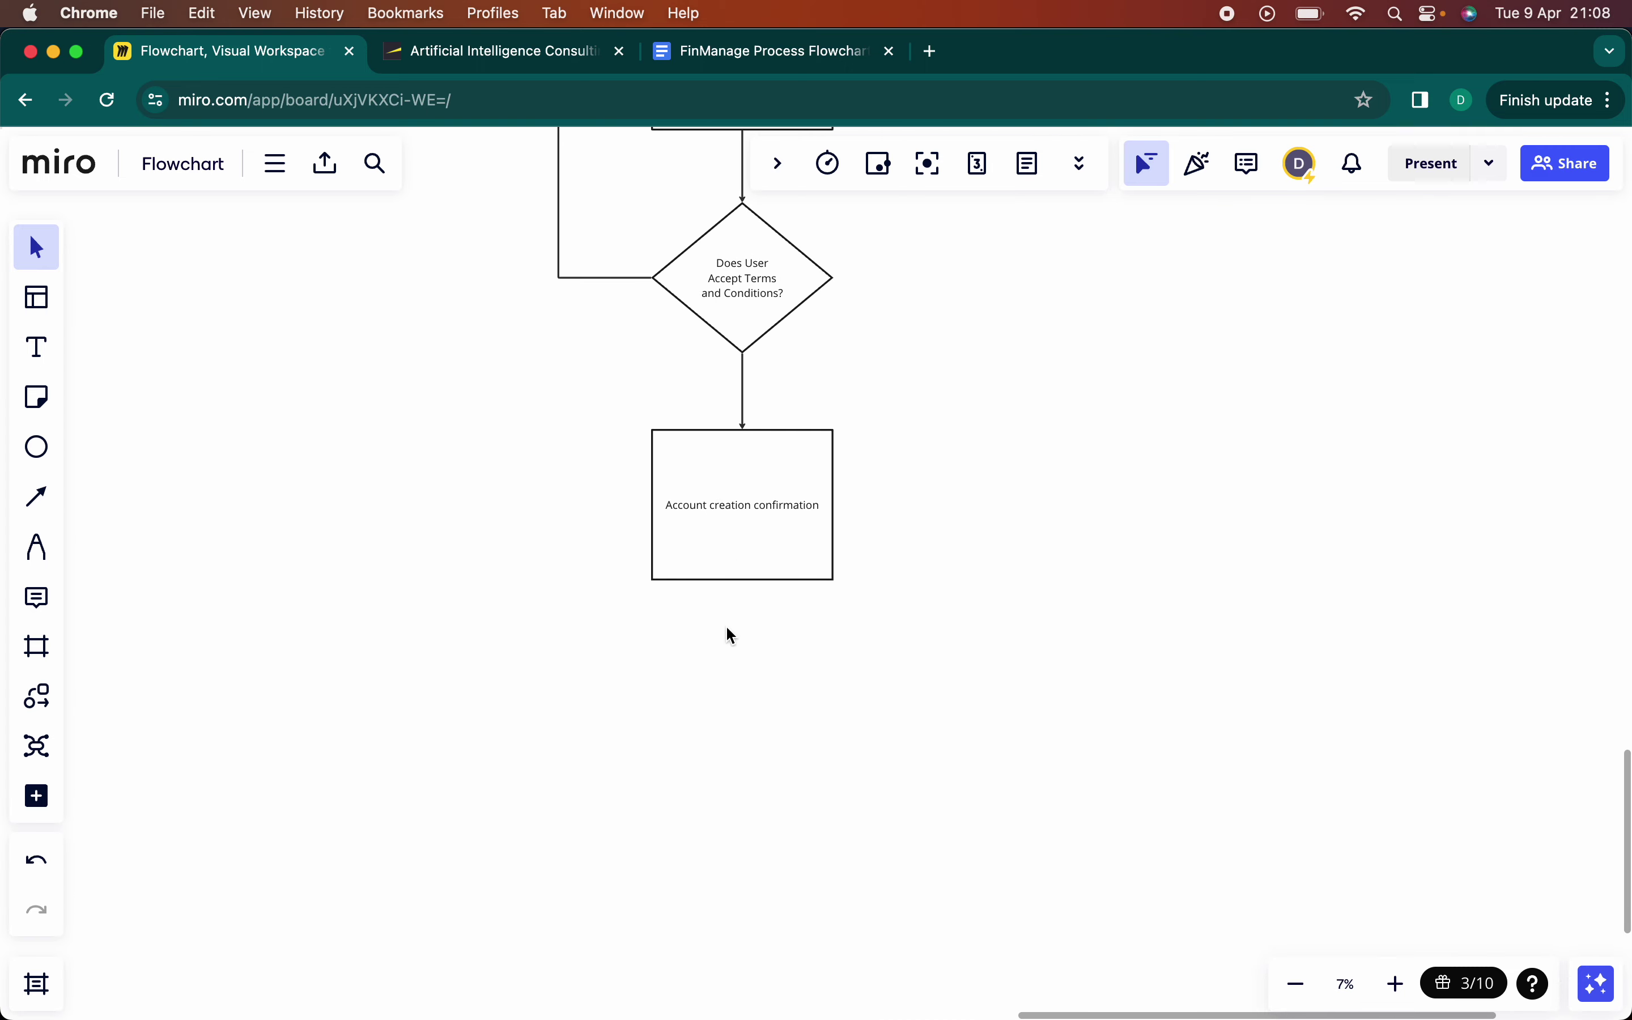
click(742, 575)
click(742, 600)
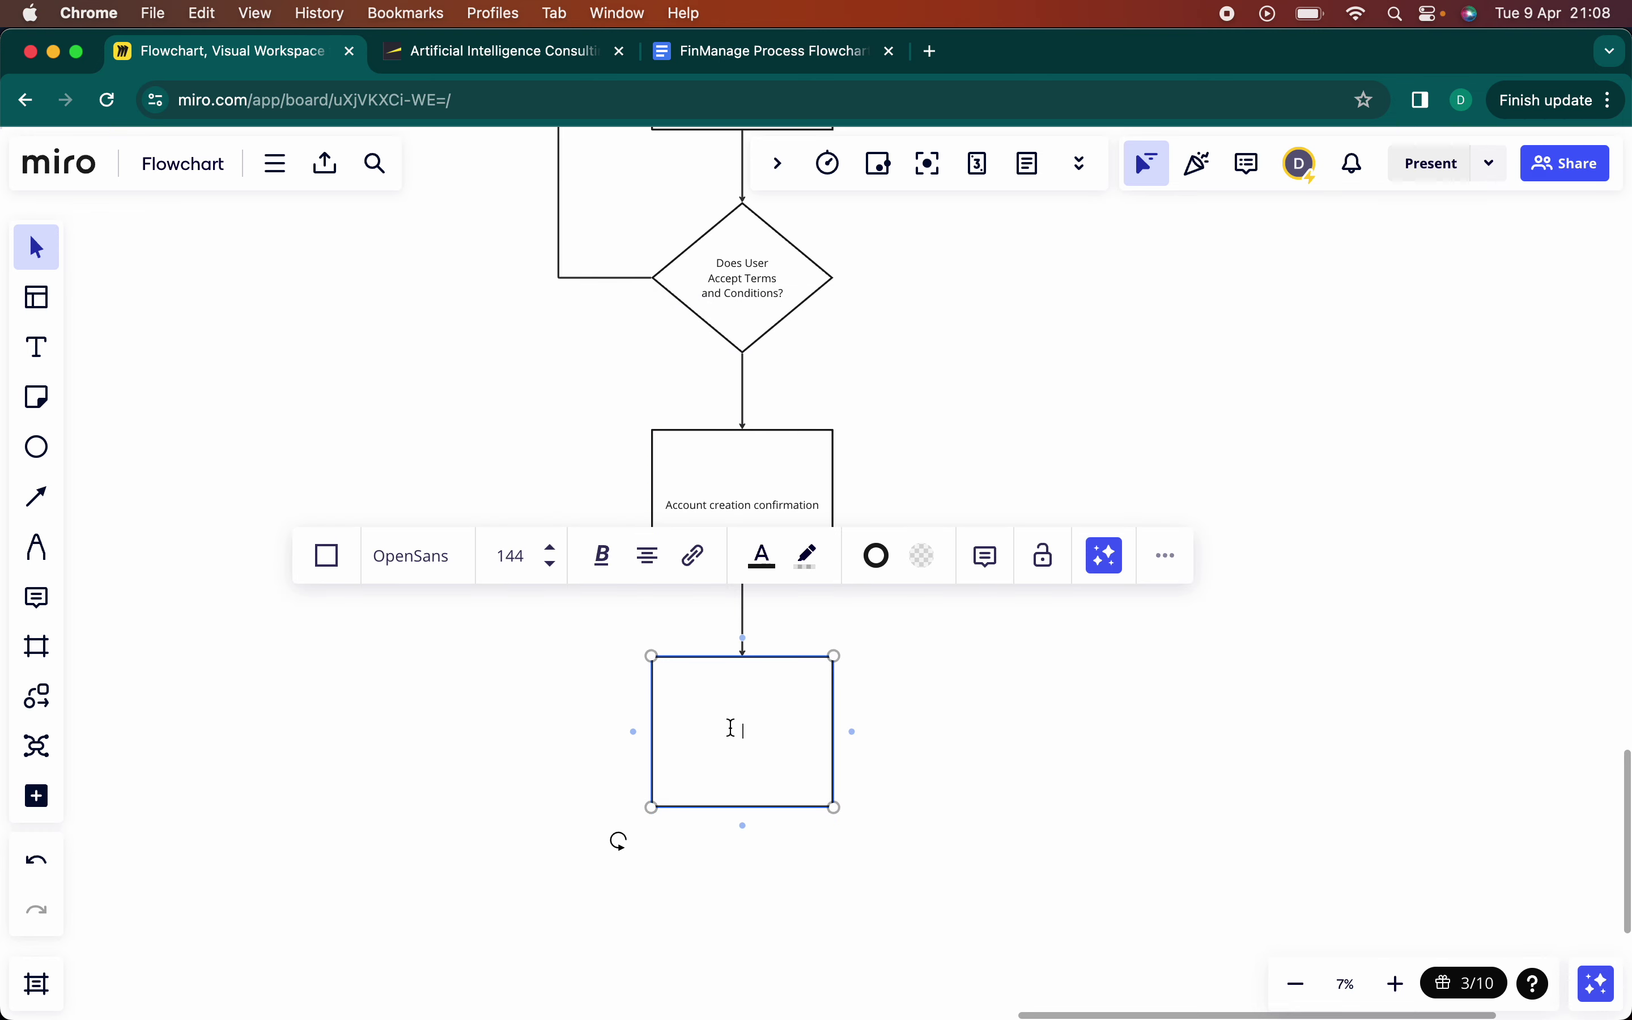
- Label the new rectangle below the account creation confirmation box "Initial Account Guided Set Up"
text(Initiatial)
click(746, 729)
double_click(747, 729)
text(Initial Account Set Up)
click(764, 731)
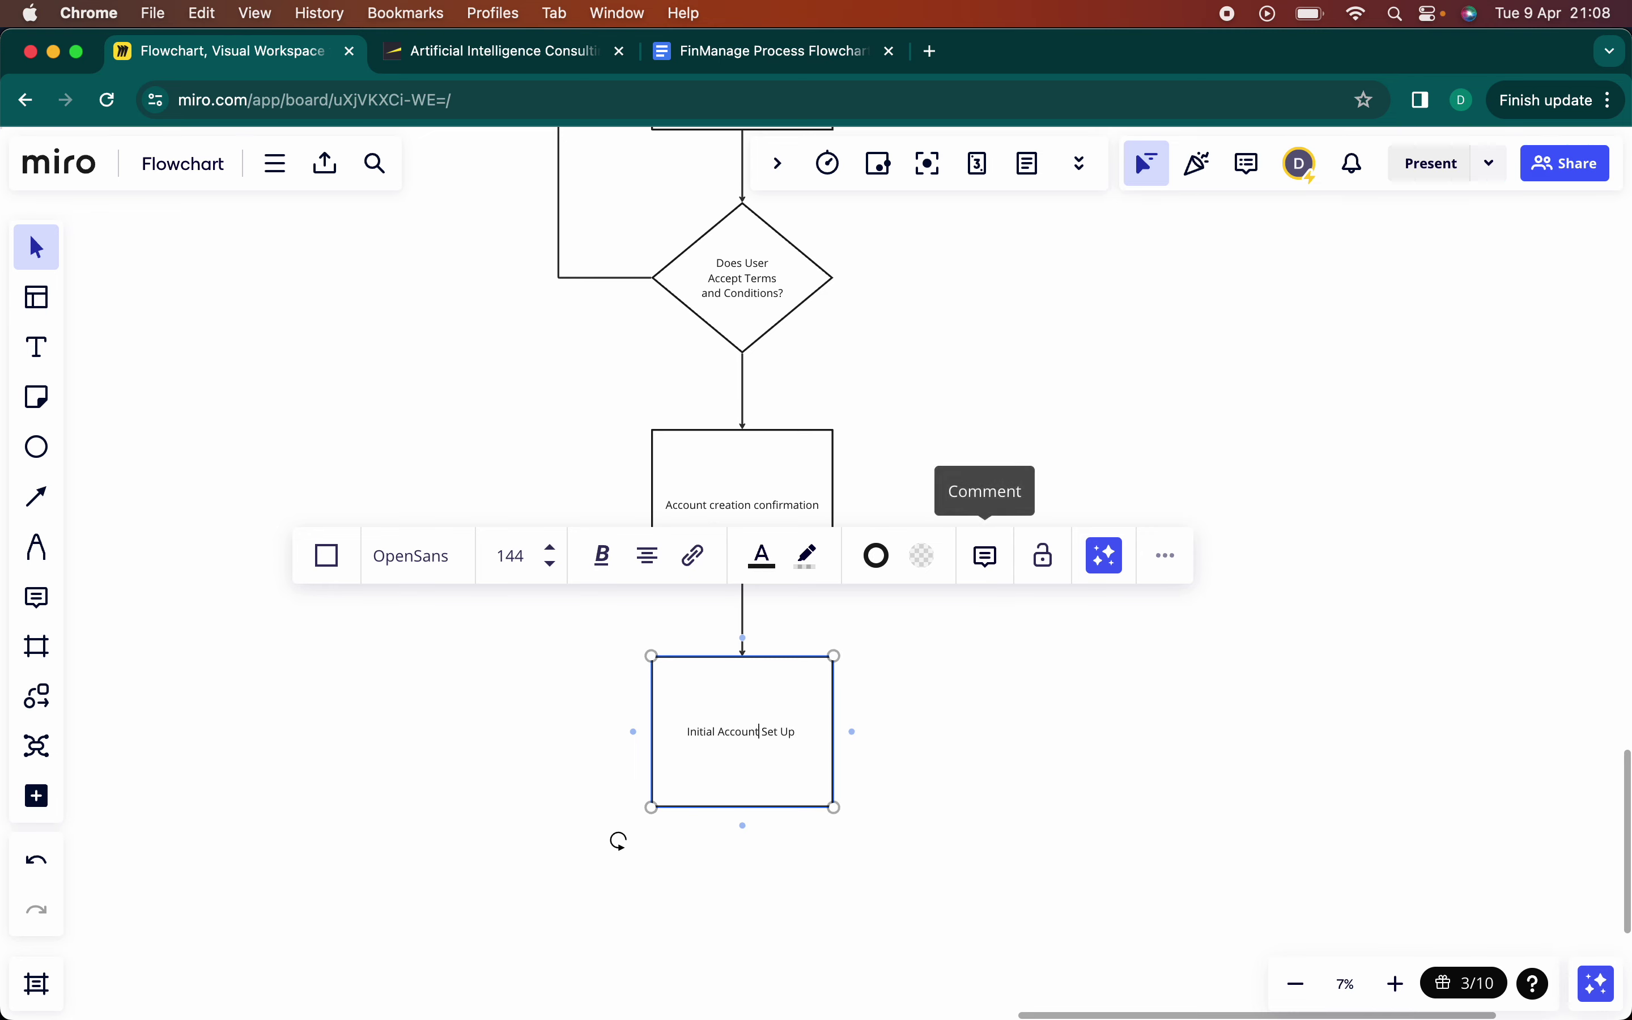
text(Guided)
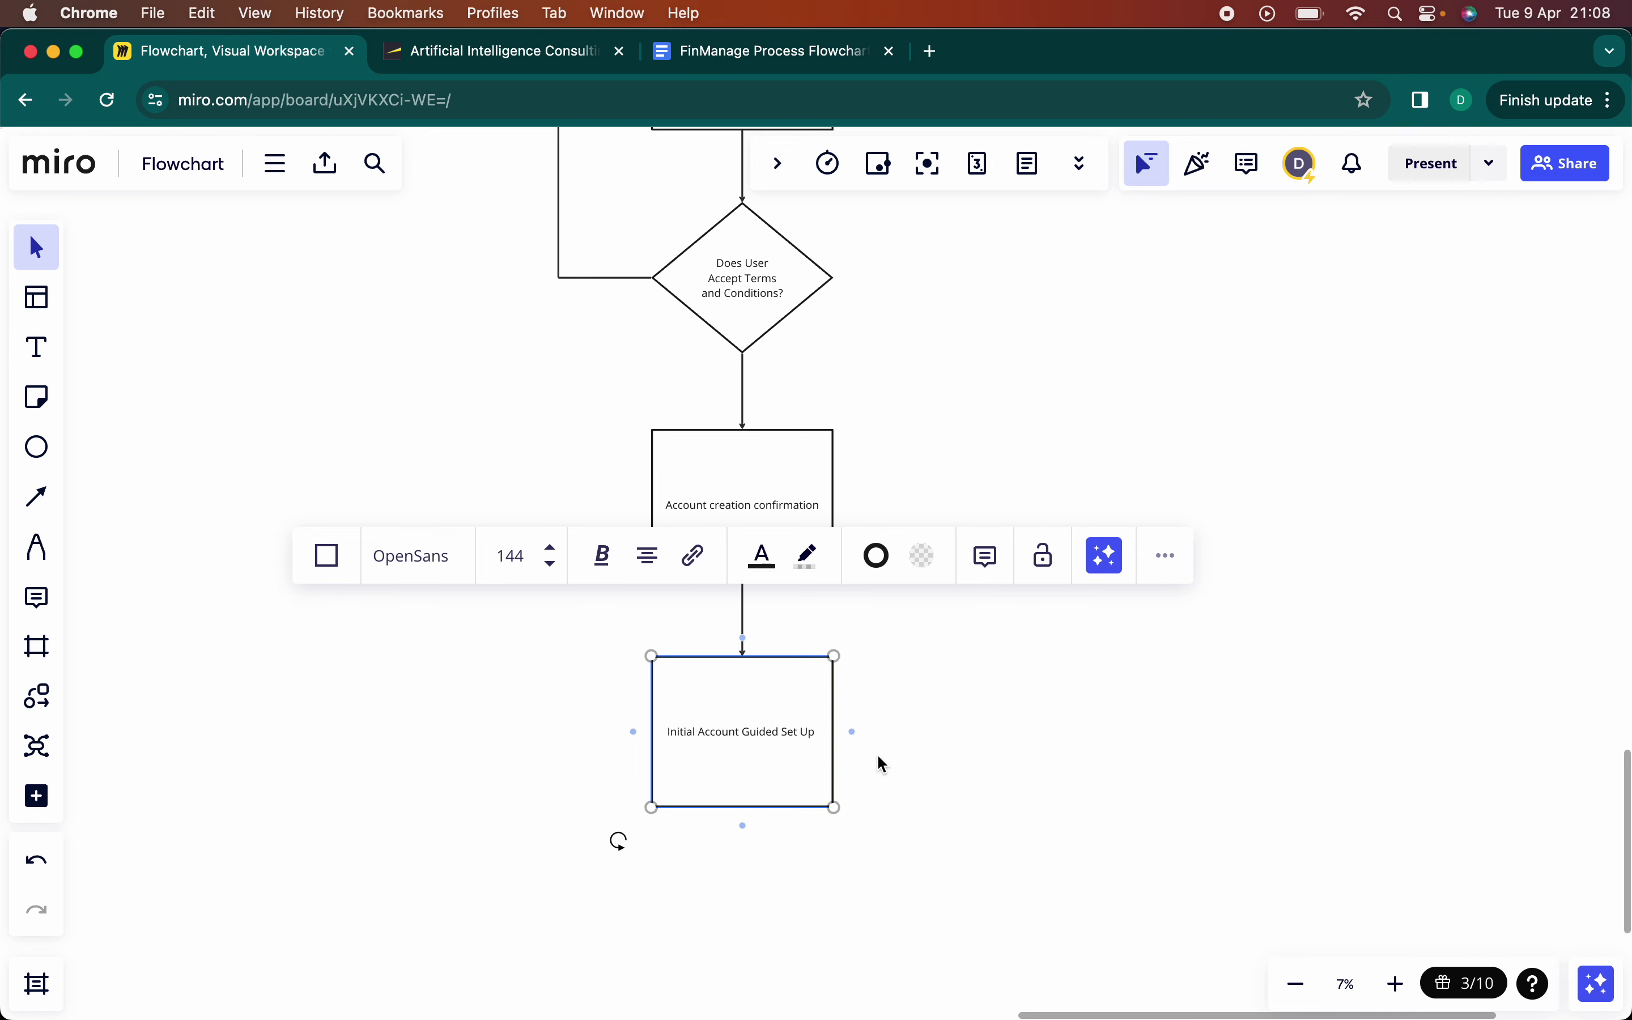
click(803, 857)
- Check the Dashboard Access entry in the Descriptive Process Flow list and add a spaced, connected rectangle below "Initial Account Guided Set Up"
scroll(810, 727, down, 10)
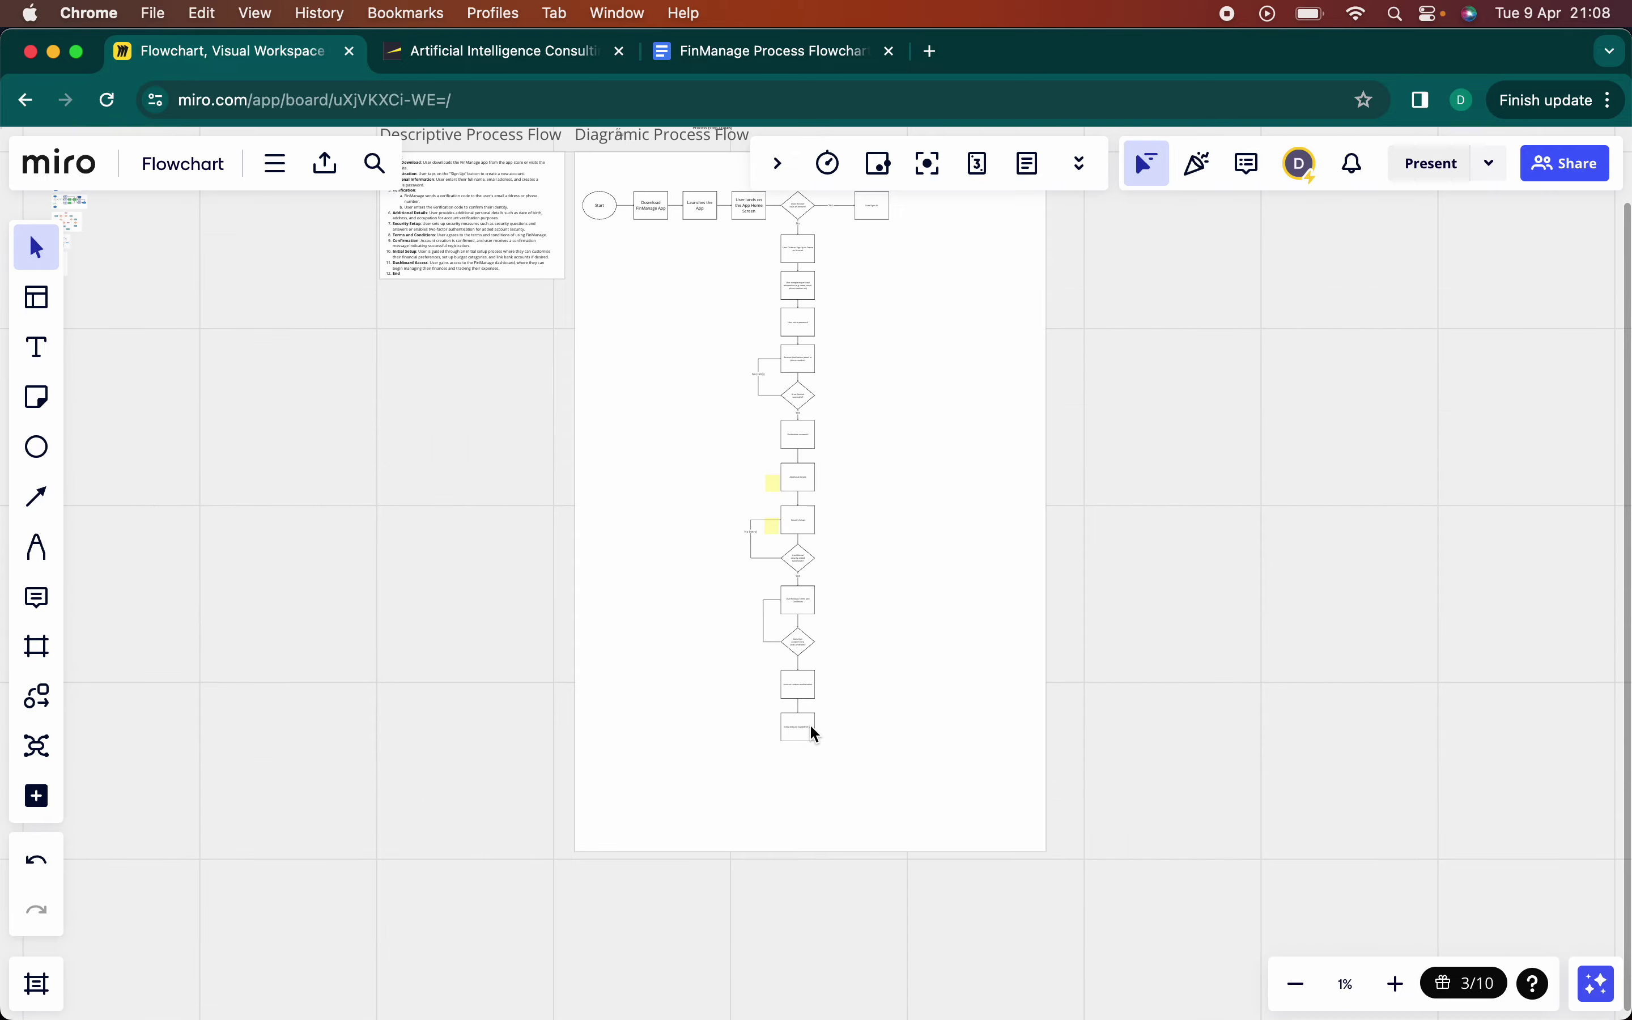
scroll(679, 601, up, 5)
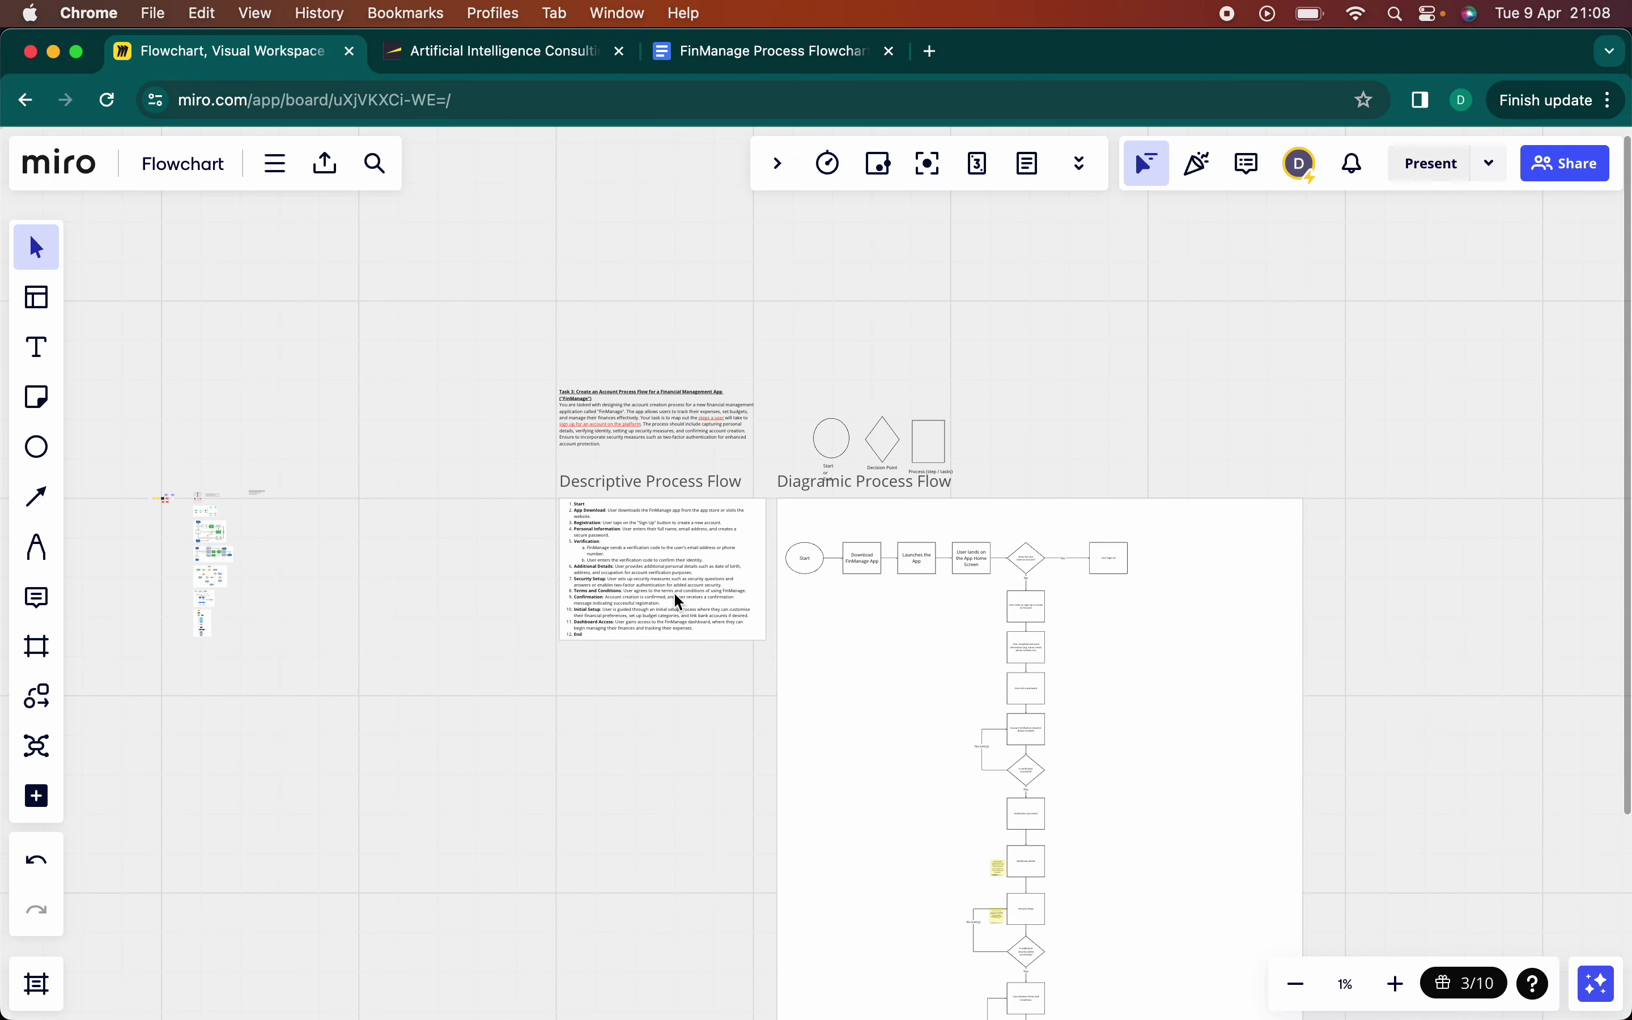
scroll(679, 601, up, 2)
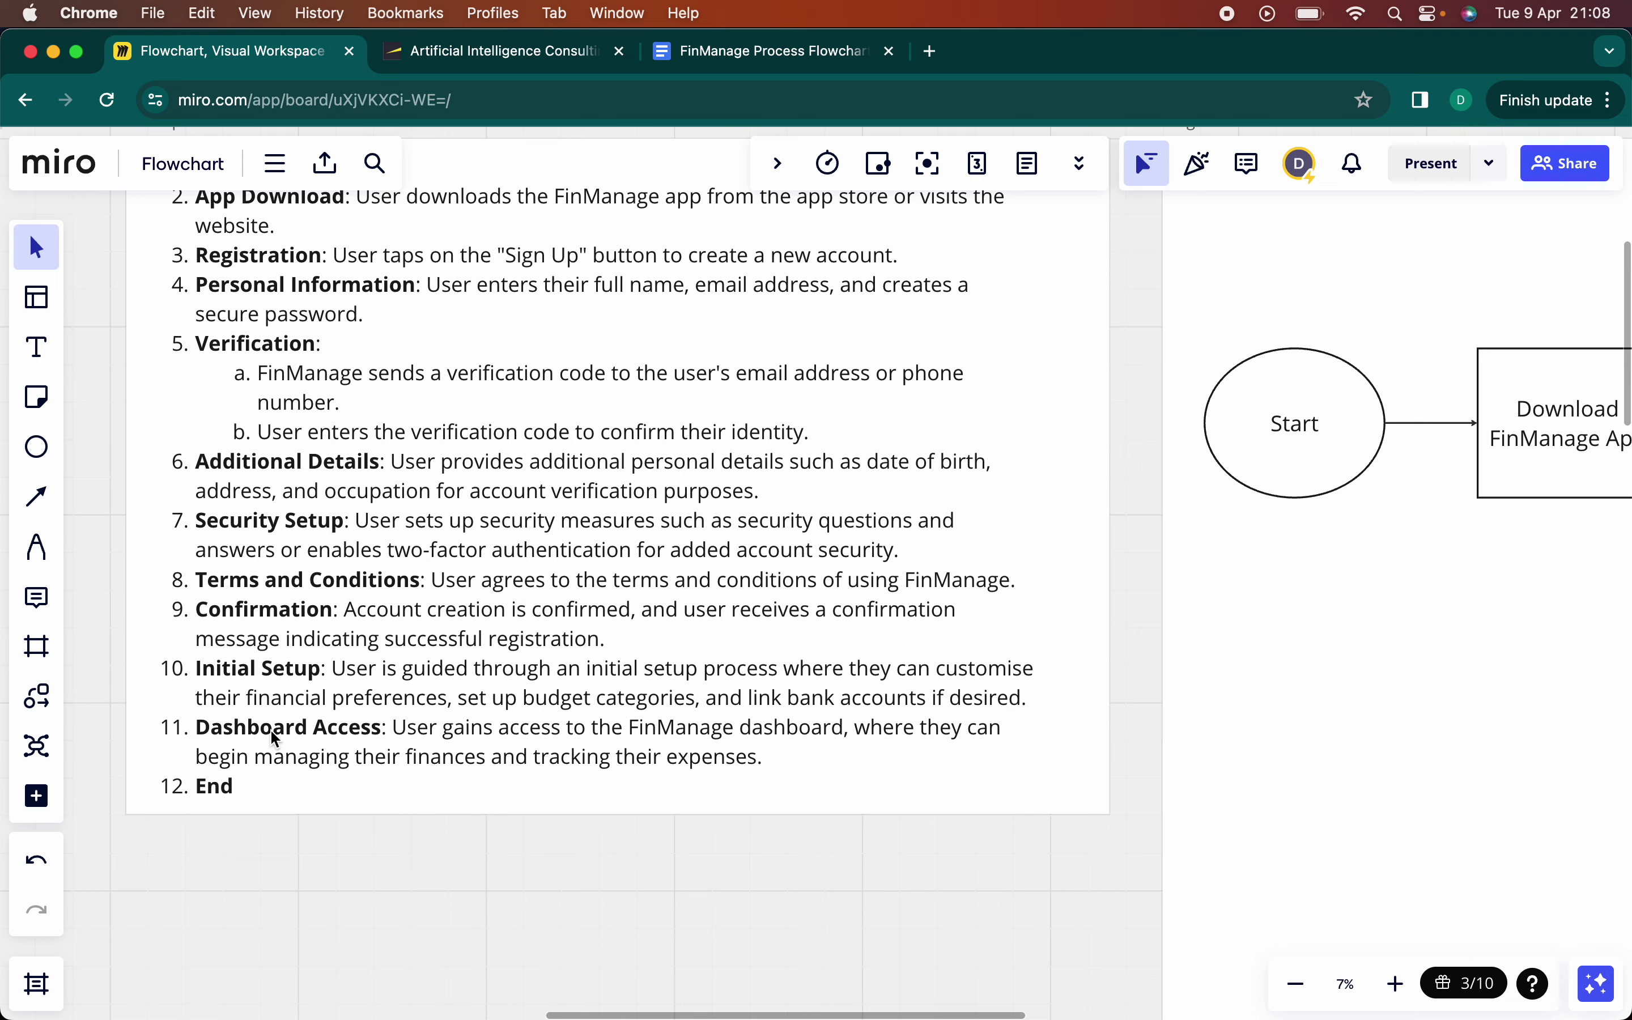
scroll(271, 729, down, 7)
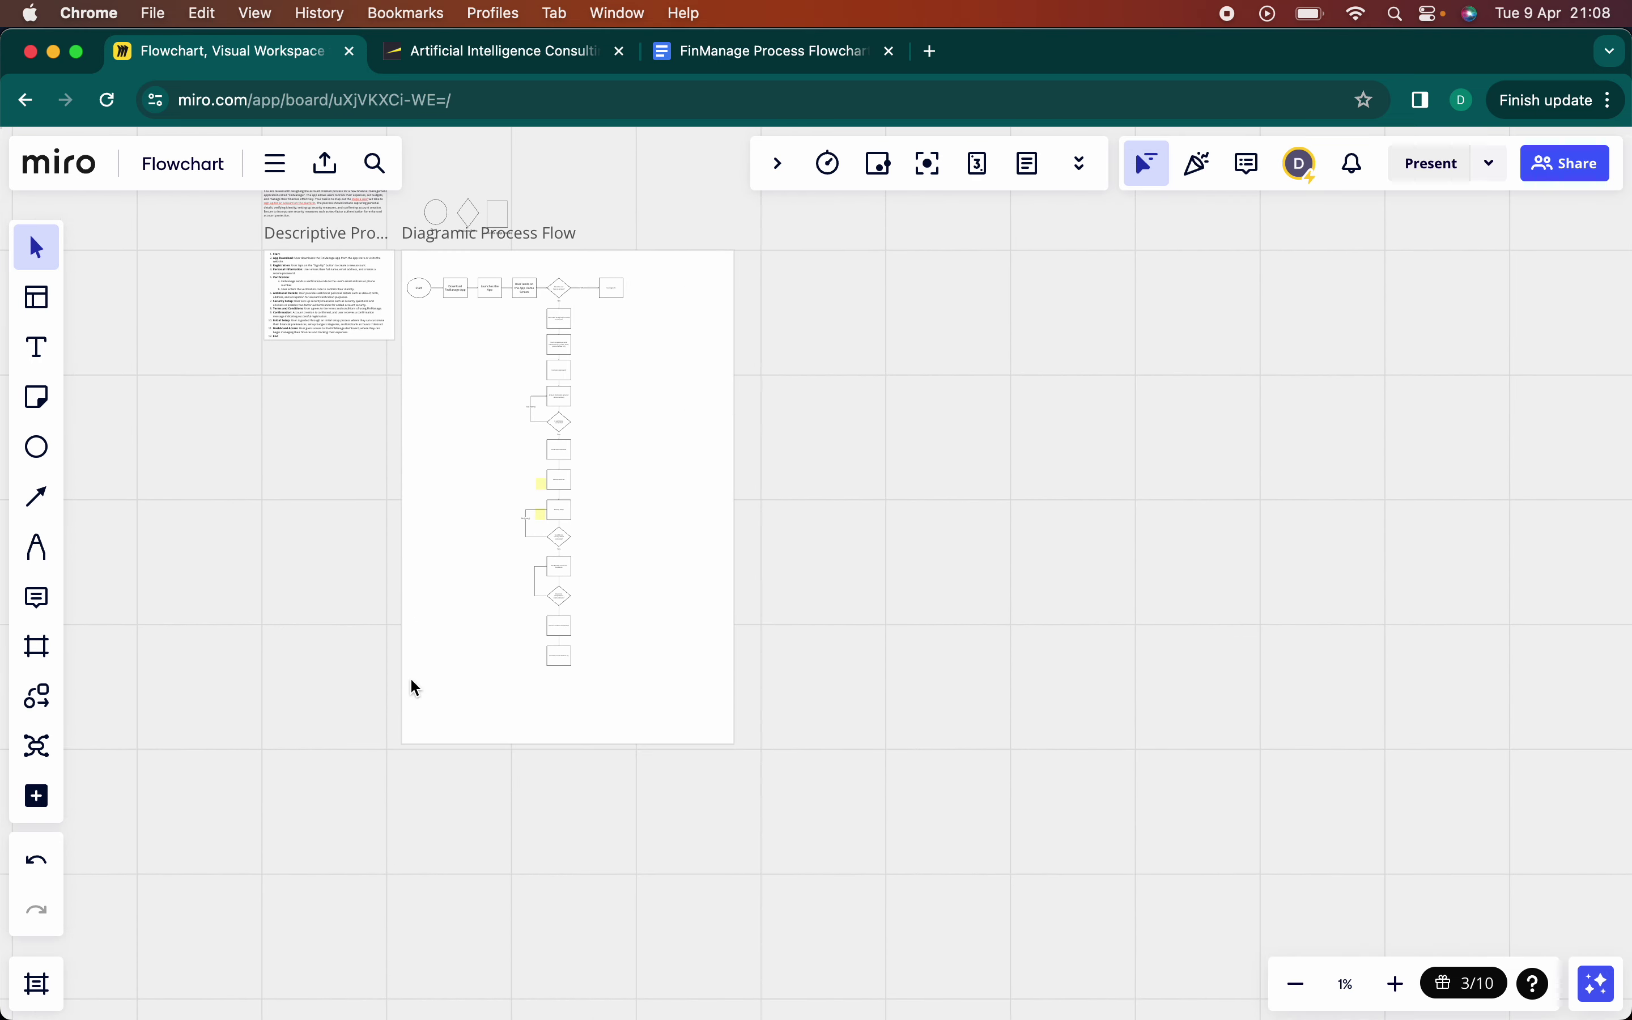
scroll(565, 679, up, 5)
scroll(538, 546, up, 2)
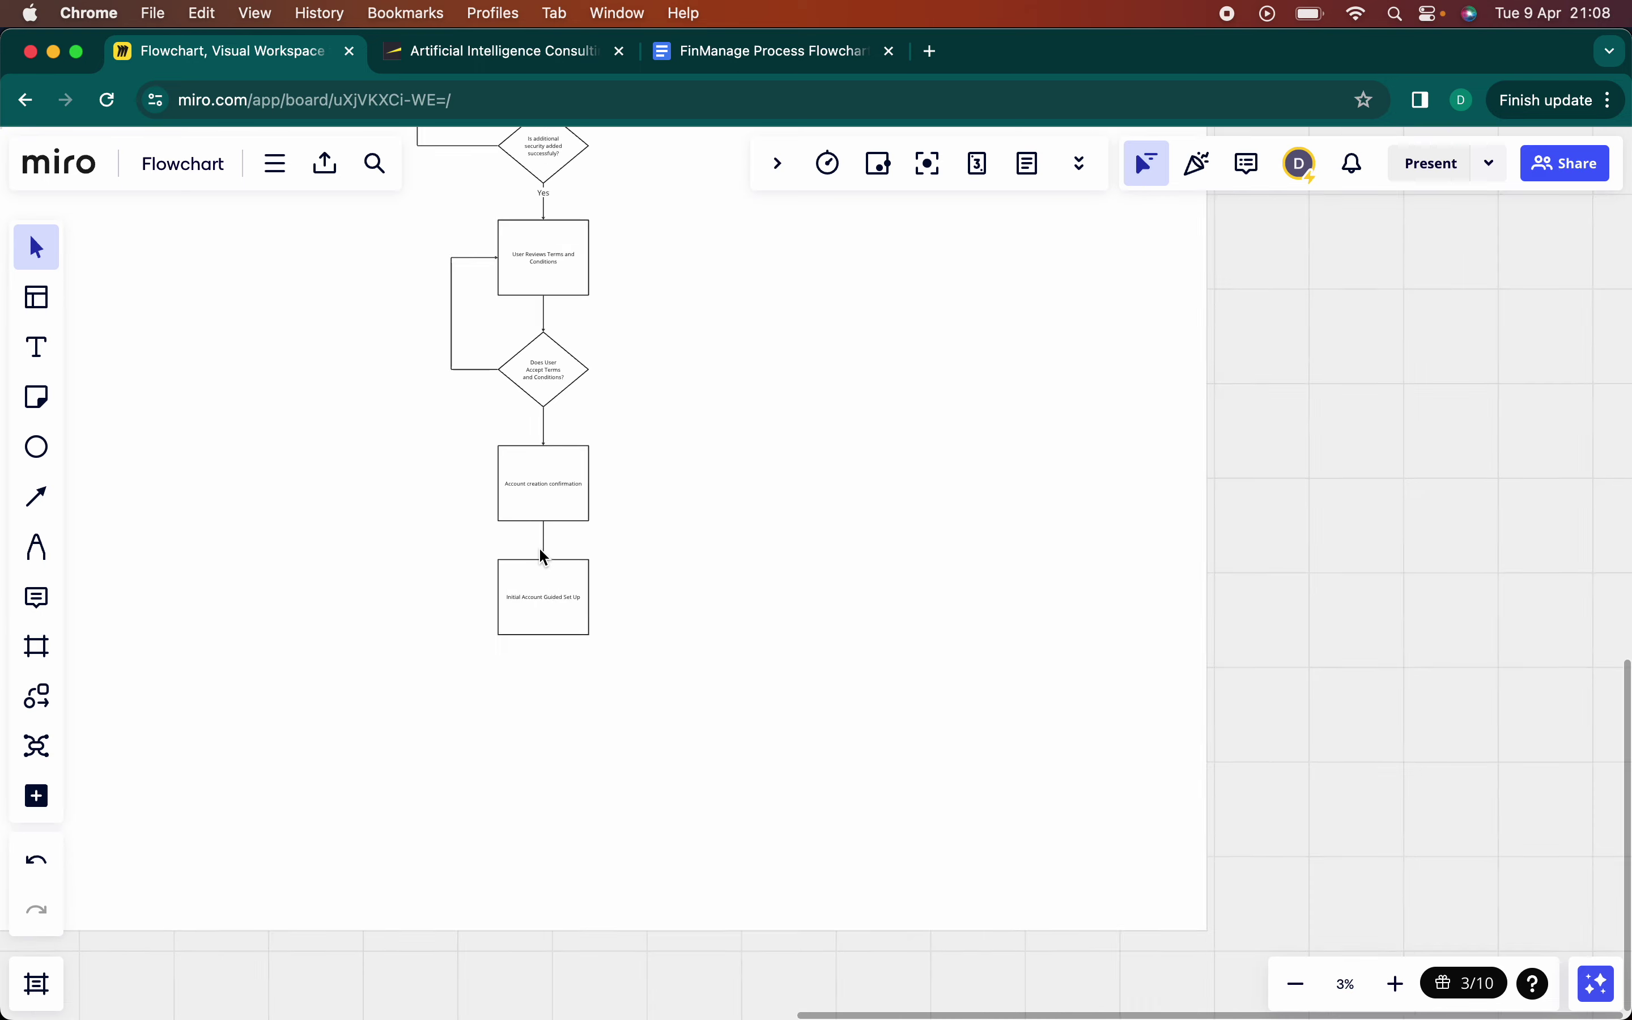
click(533, 668)
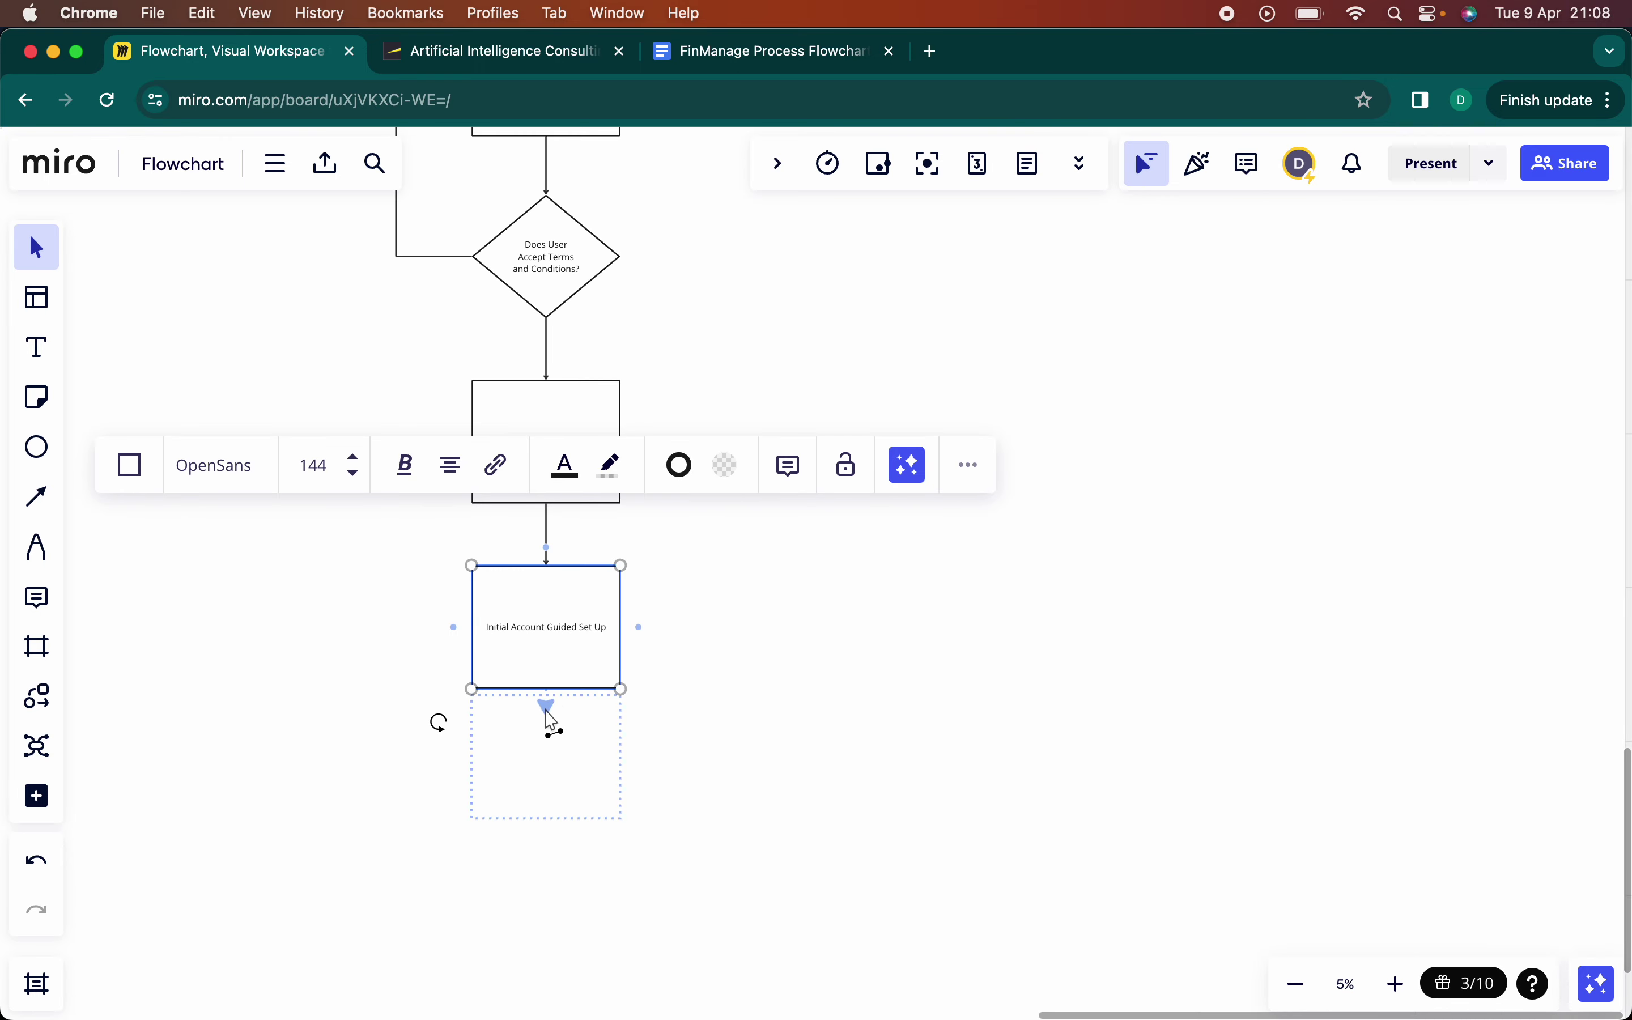
click(565, 755)
drag(565, 756, 554, 814)
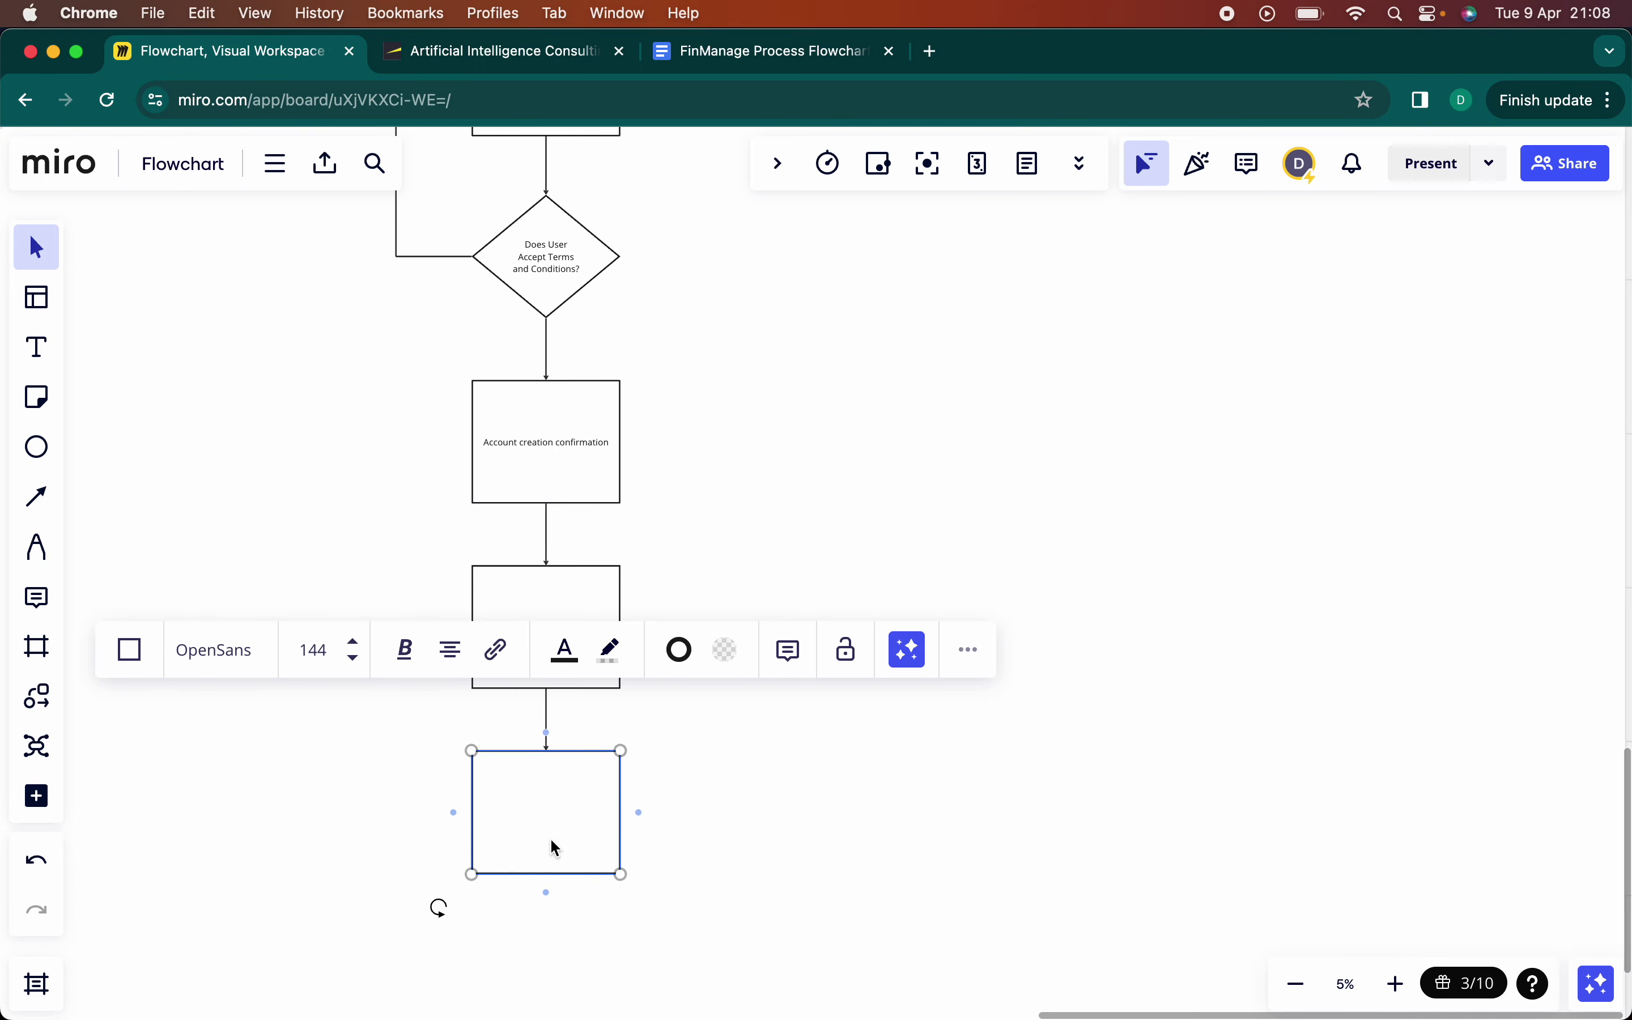
- Label the empty rectangle below "Initial Account Guided Set Up" as "FinManage Dashboard"
click(558, 807)
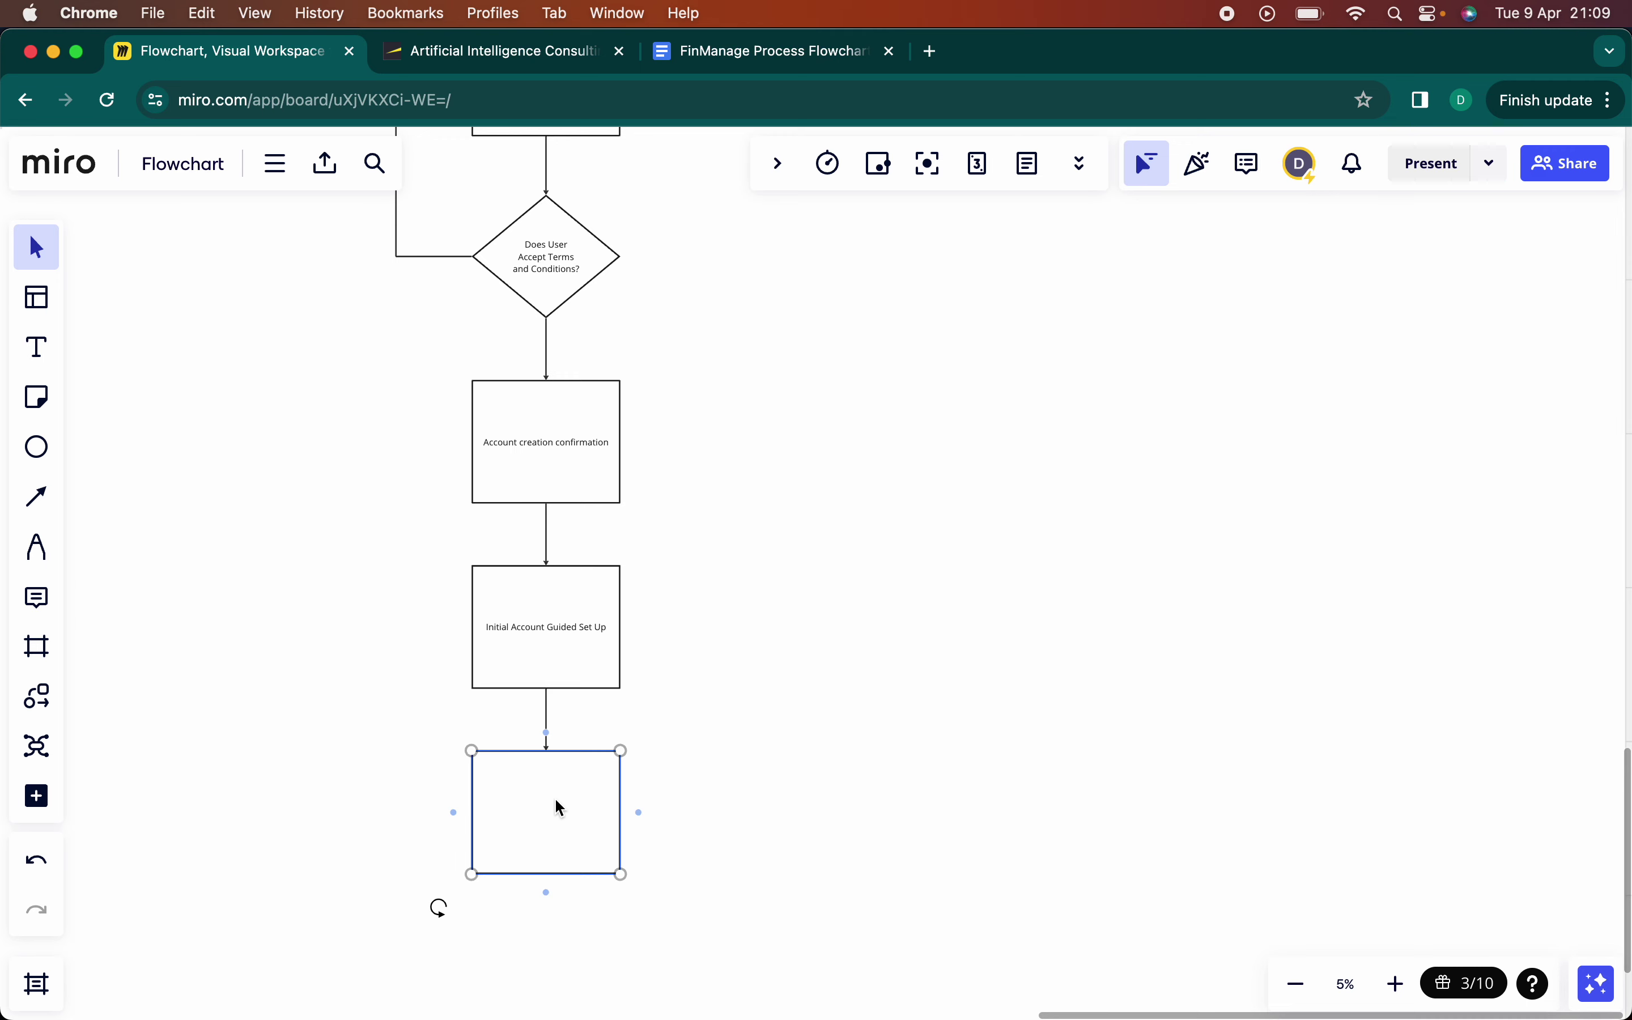
text(D)
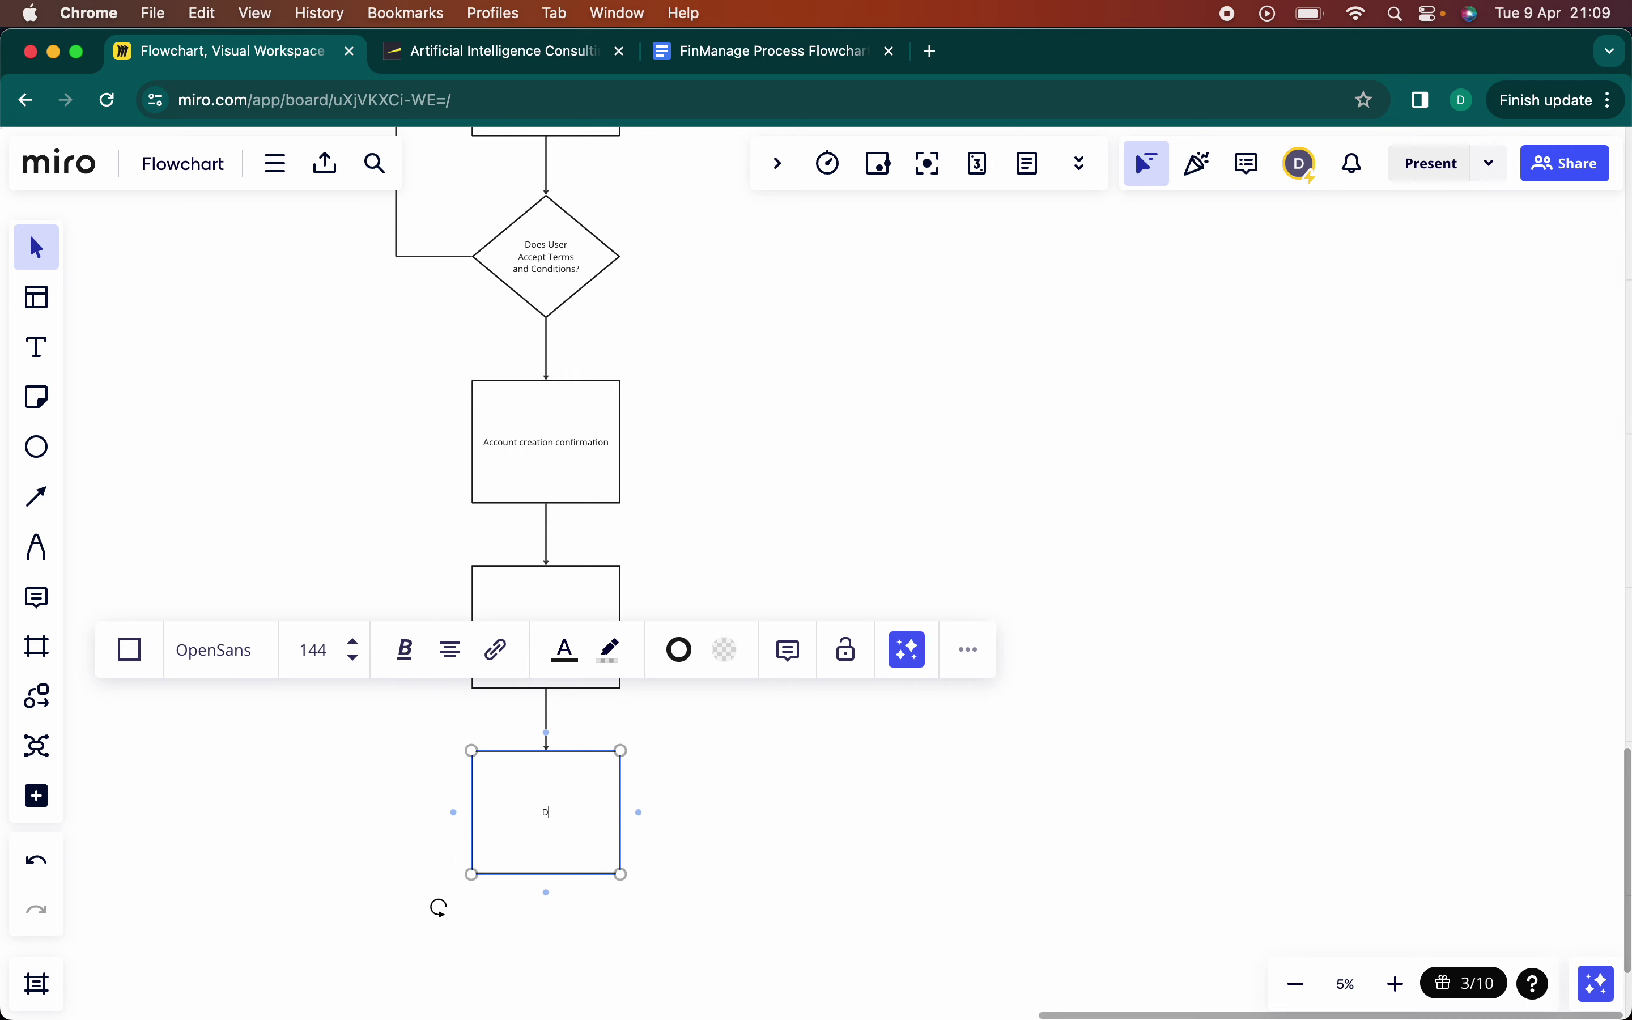
text(FinManage Dashboard)
click(698, 869)
- Add a connected shape below the "FinManage Dashboard" box, leaving a gap for the arrow
scroll(529, 801, up, 3)
scroll(529, 800, down, 3)
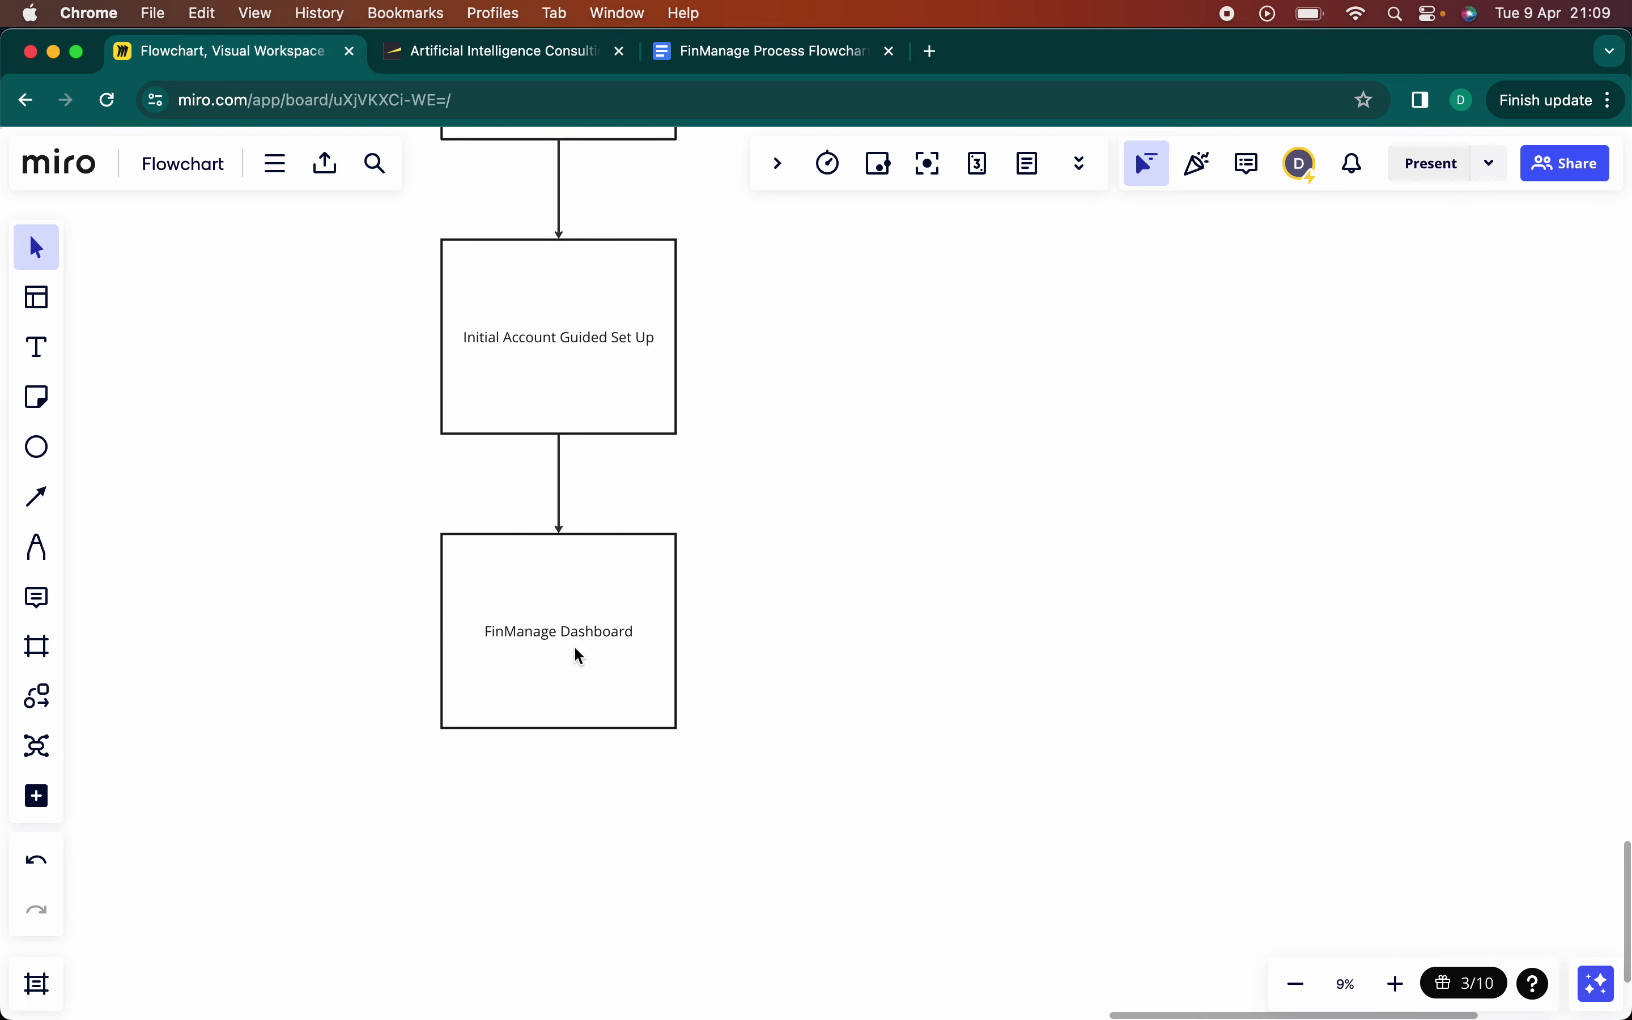
click(575, 649)
click(560, 748)
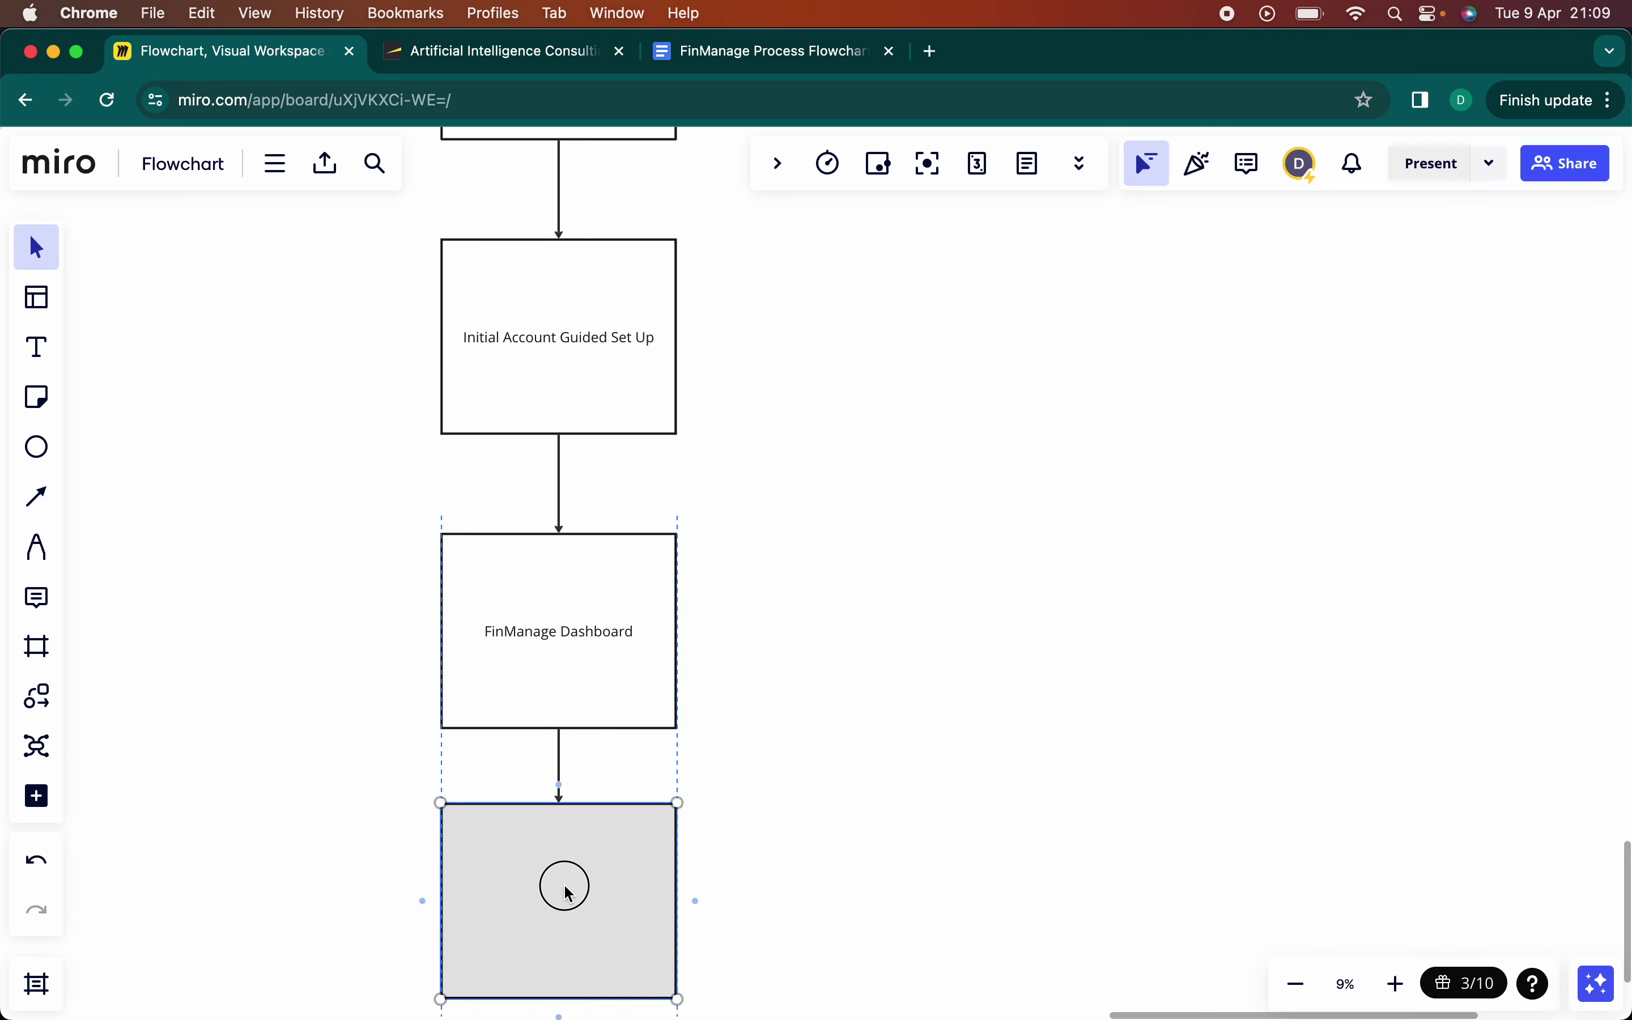
scroll(564, 896, down, 2)
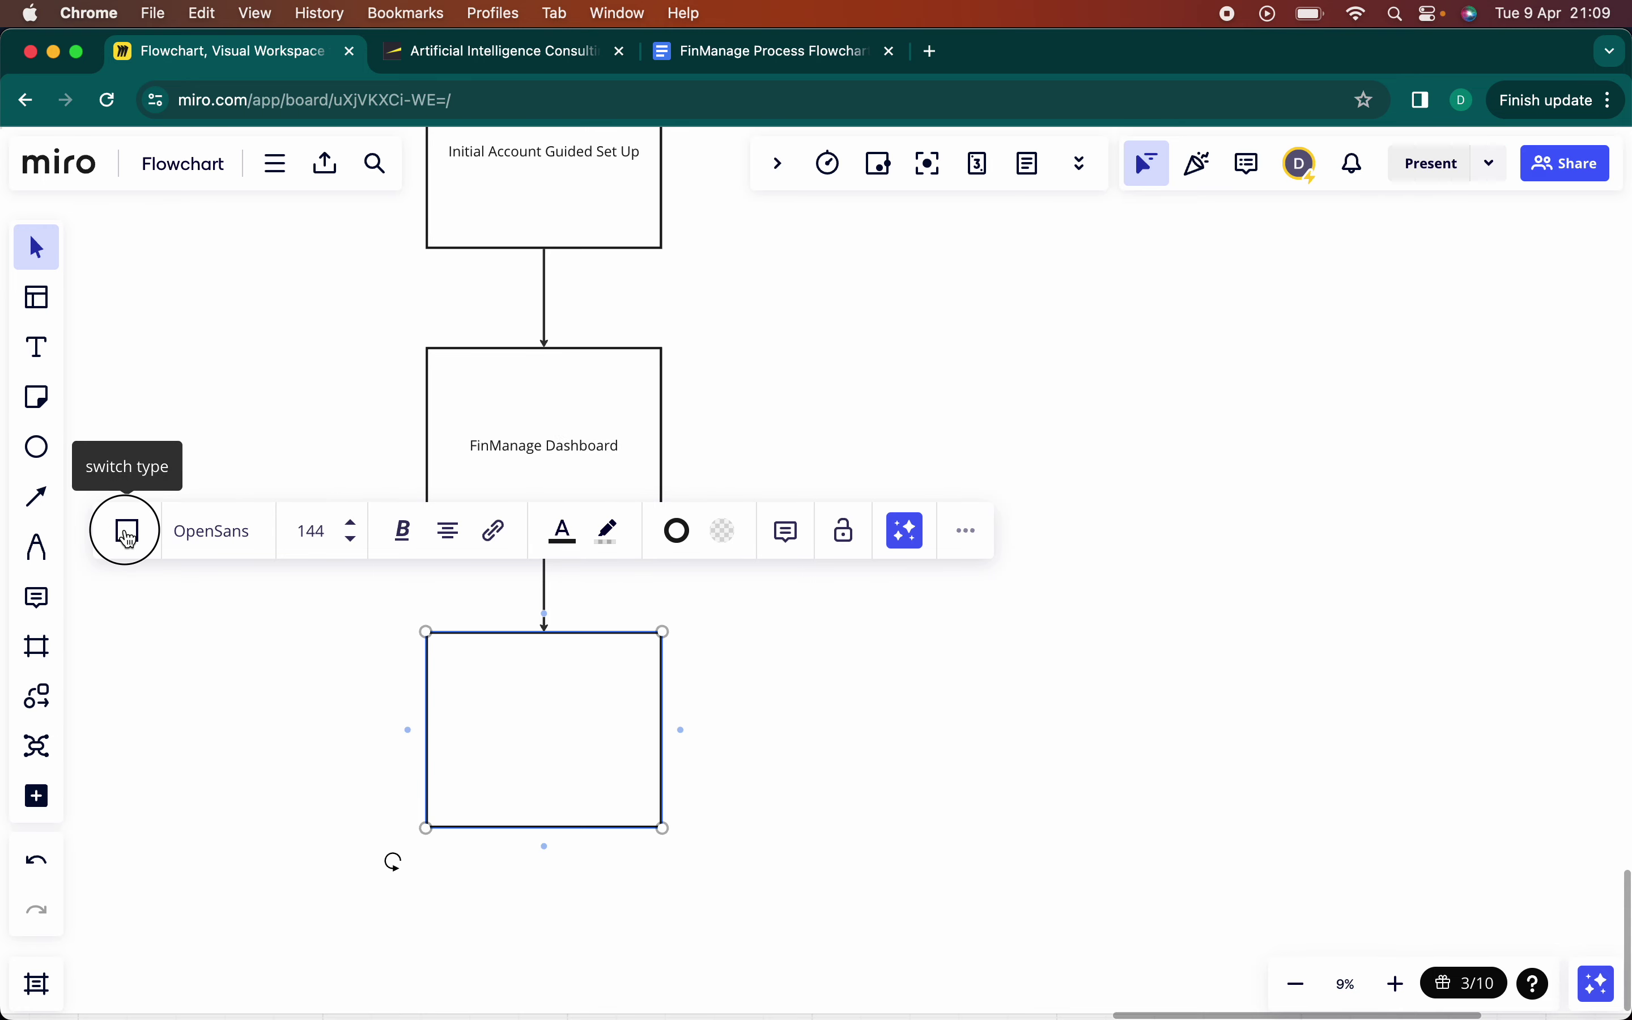
- Change the last rectangle in the flow to a circle and label it "End"
click(127, 531)
click(131, 681)
click(521, 727)
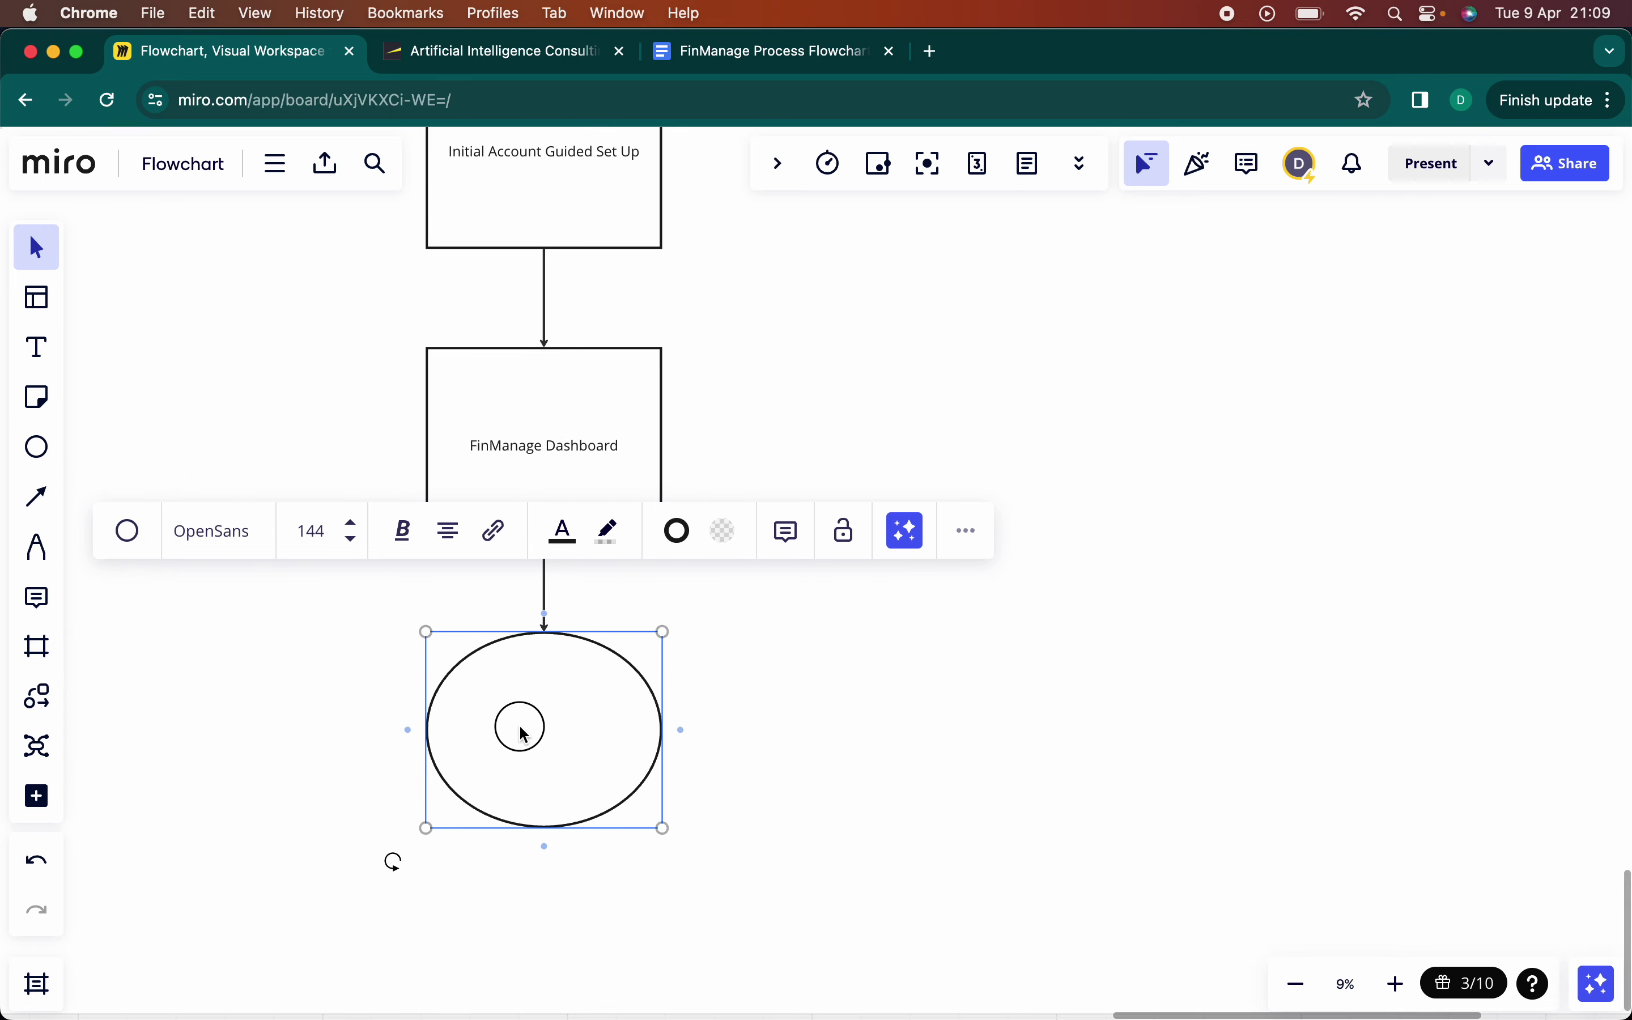
text(End)
click(850, 759)
- Review the flowchart from End back to Start, and the legend shapes for Start or End, Decision Point and Process
scroll(607, 619, down, 5)
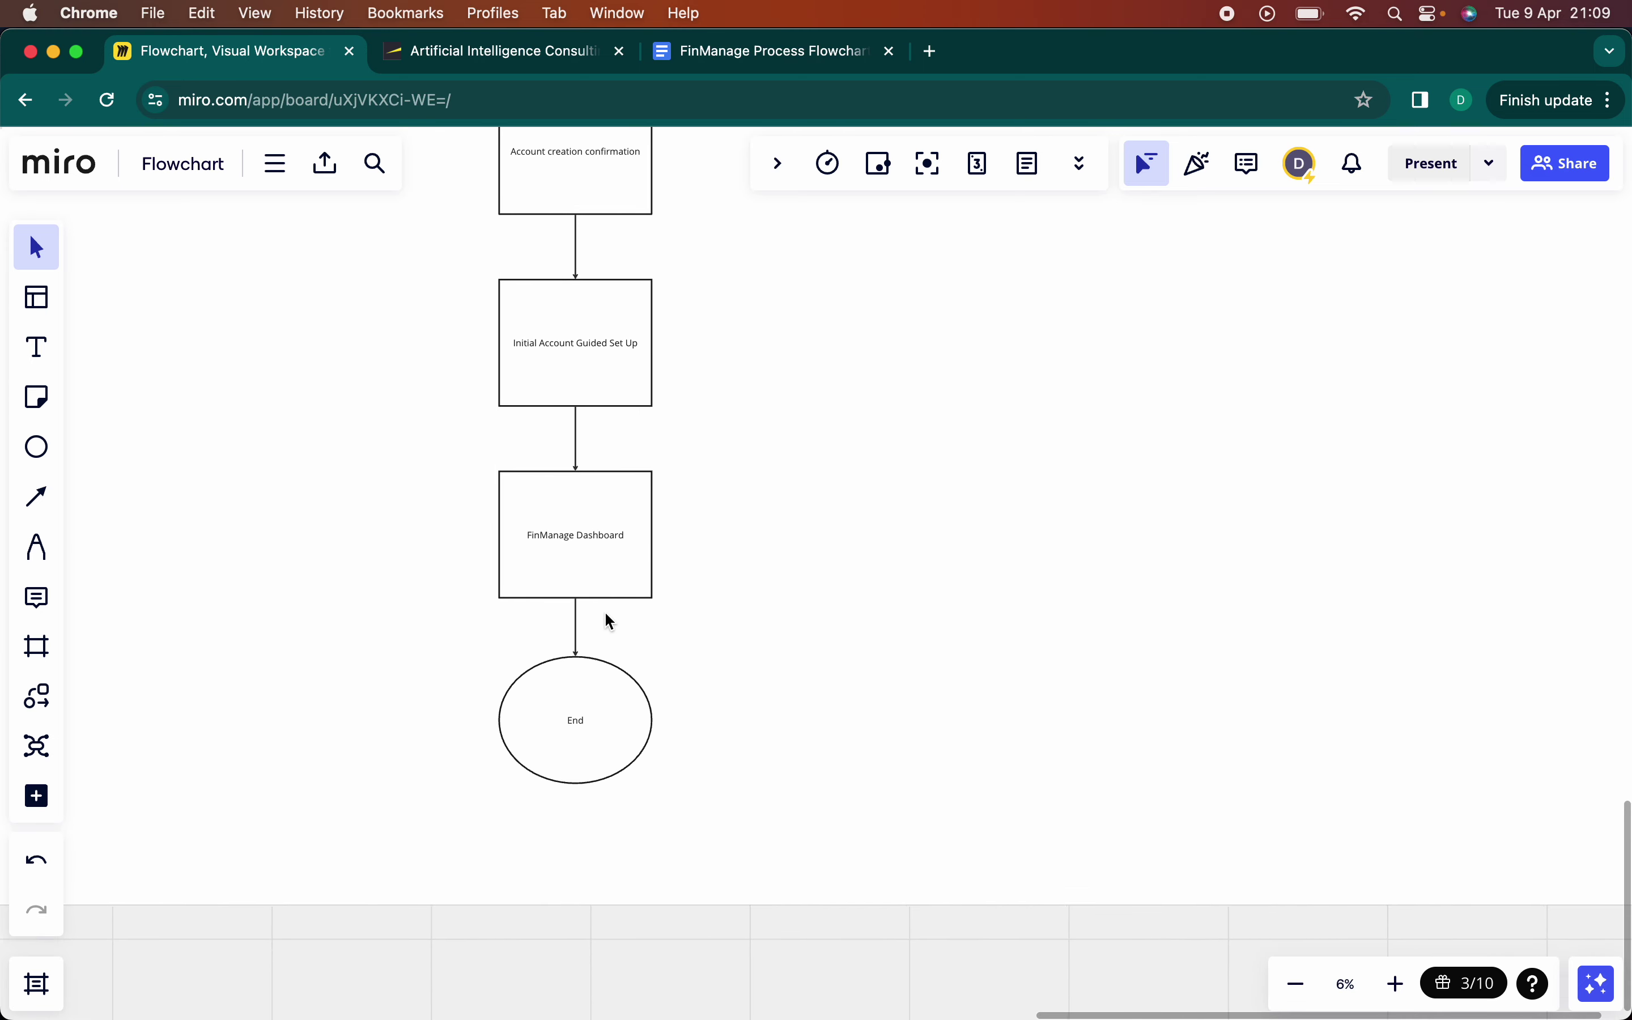
scroll(604, 621, up, 10)
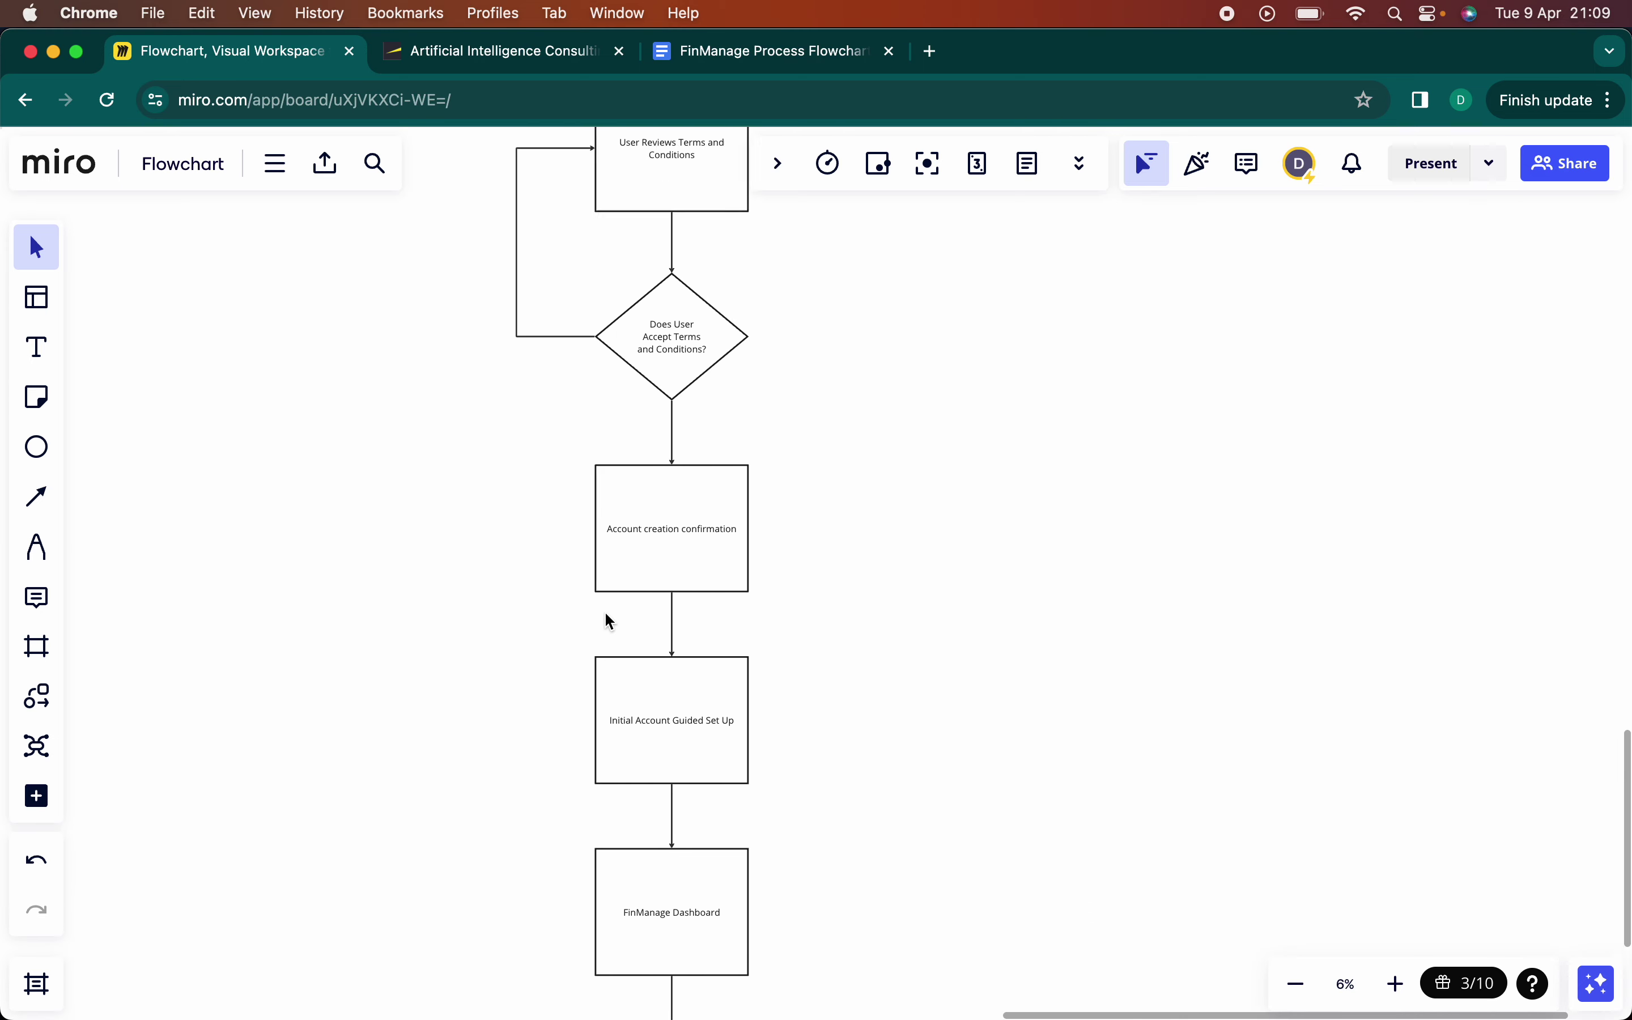
scroll(604, 614, up, 3)
scroll(604, 618, down, 5)
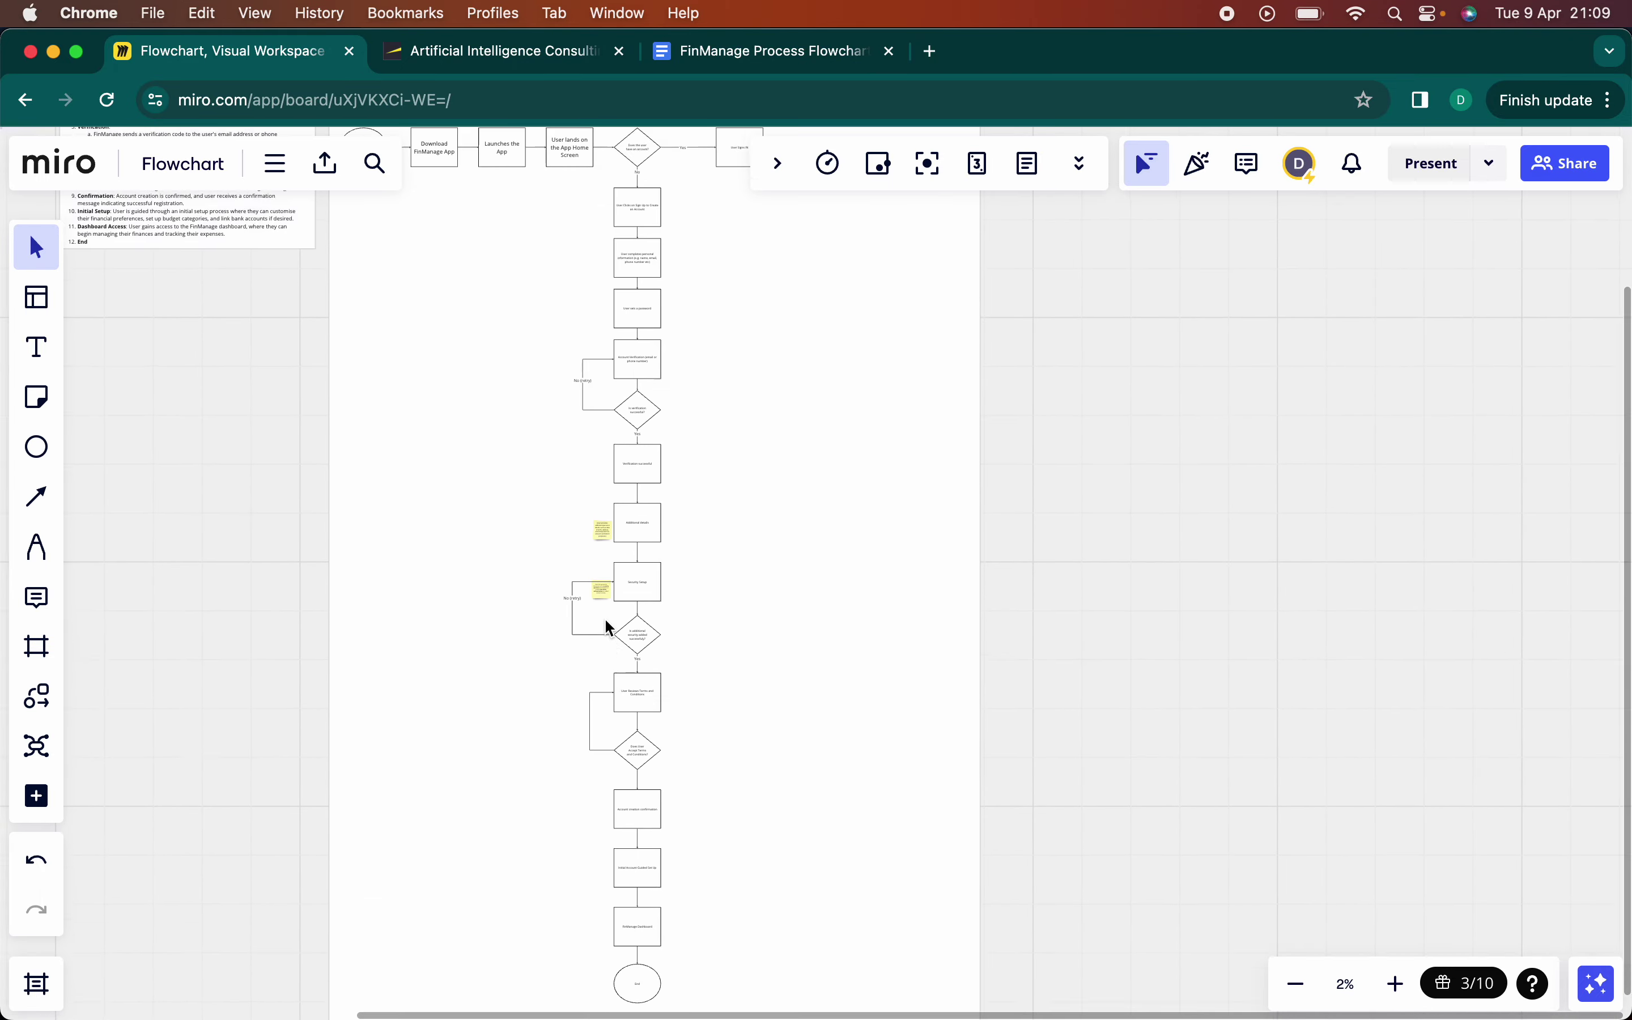
scroll(605, 618, up, 10)
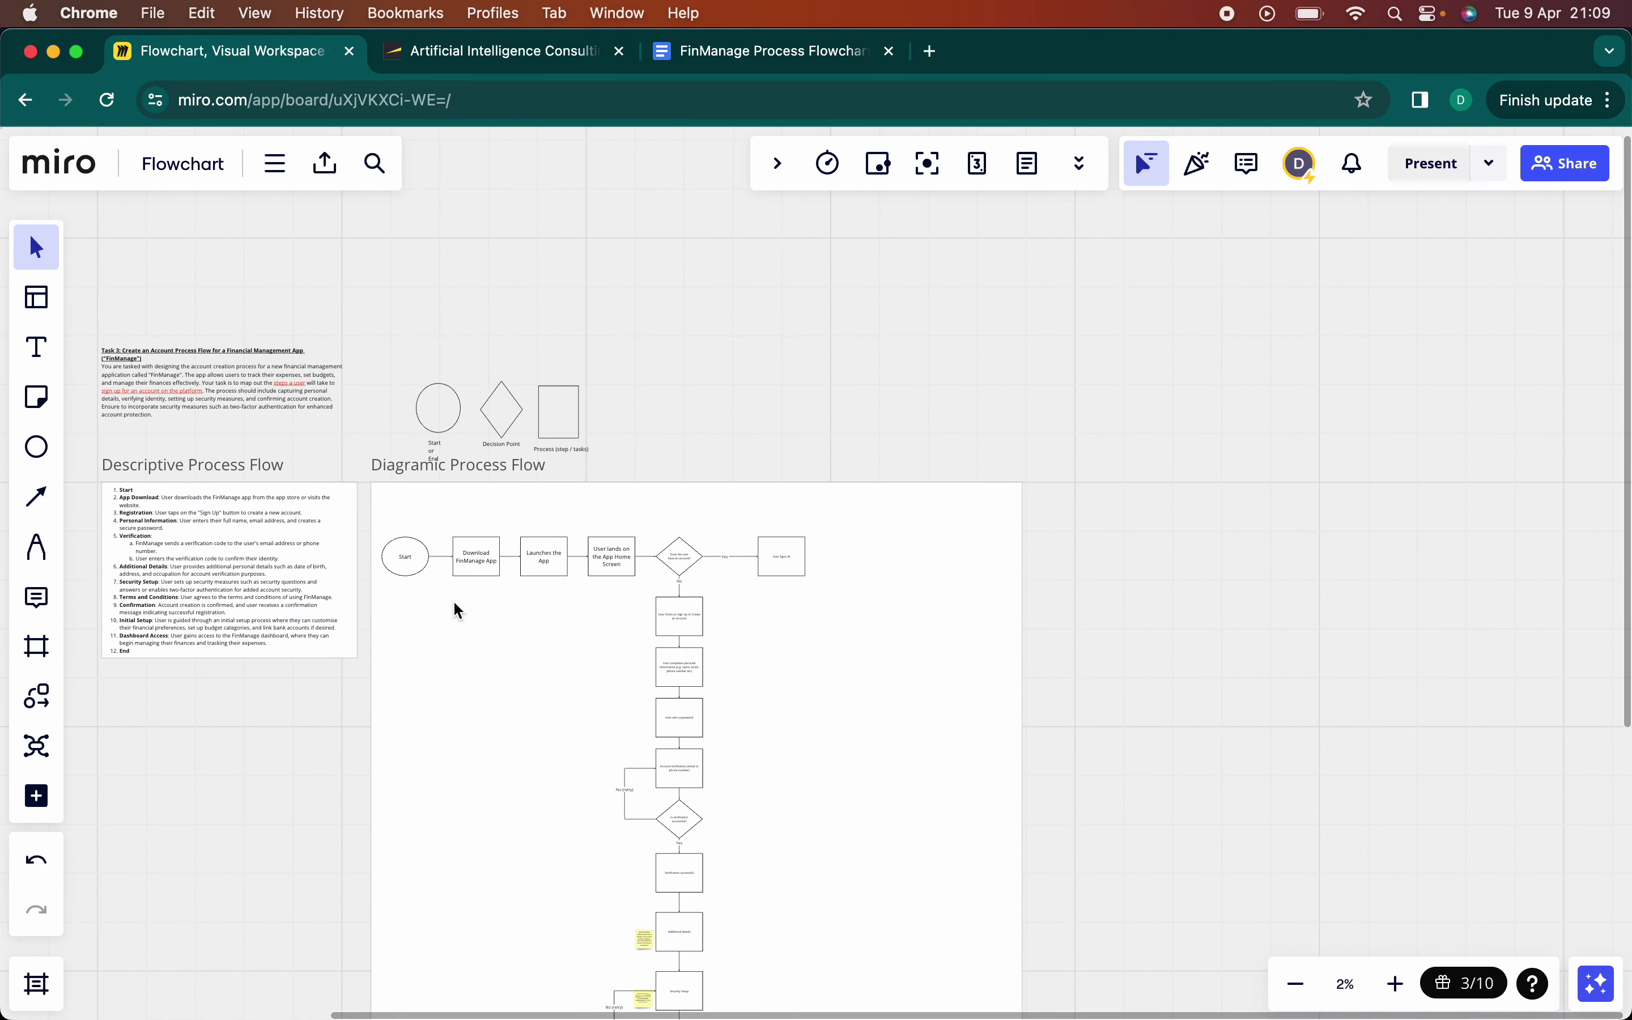
scroll(453, 600, up, 5)
scroll(453, 598, up, 10)
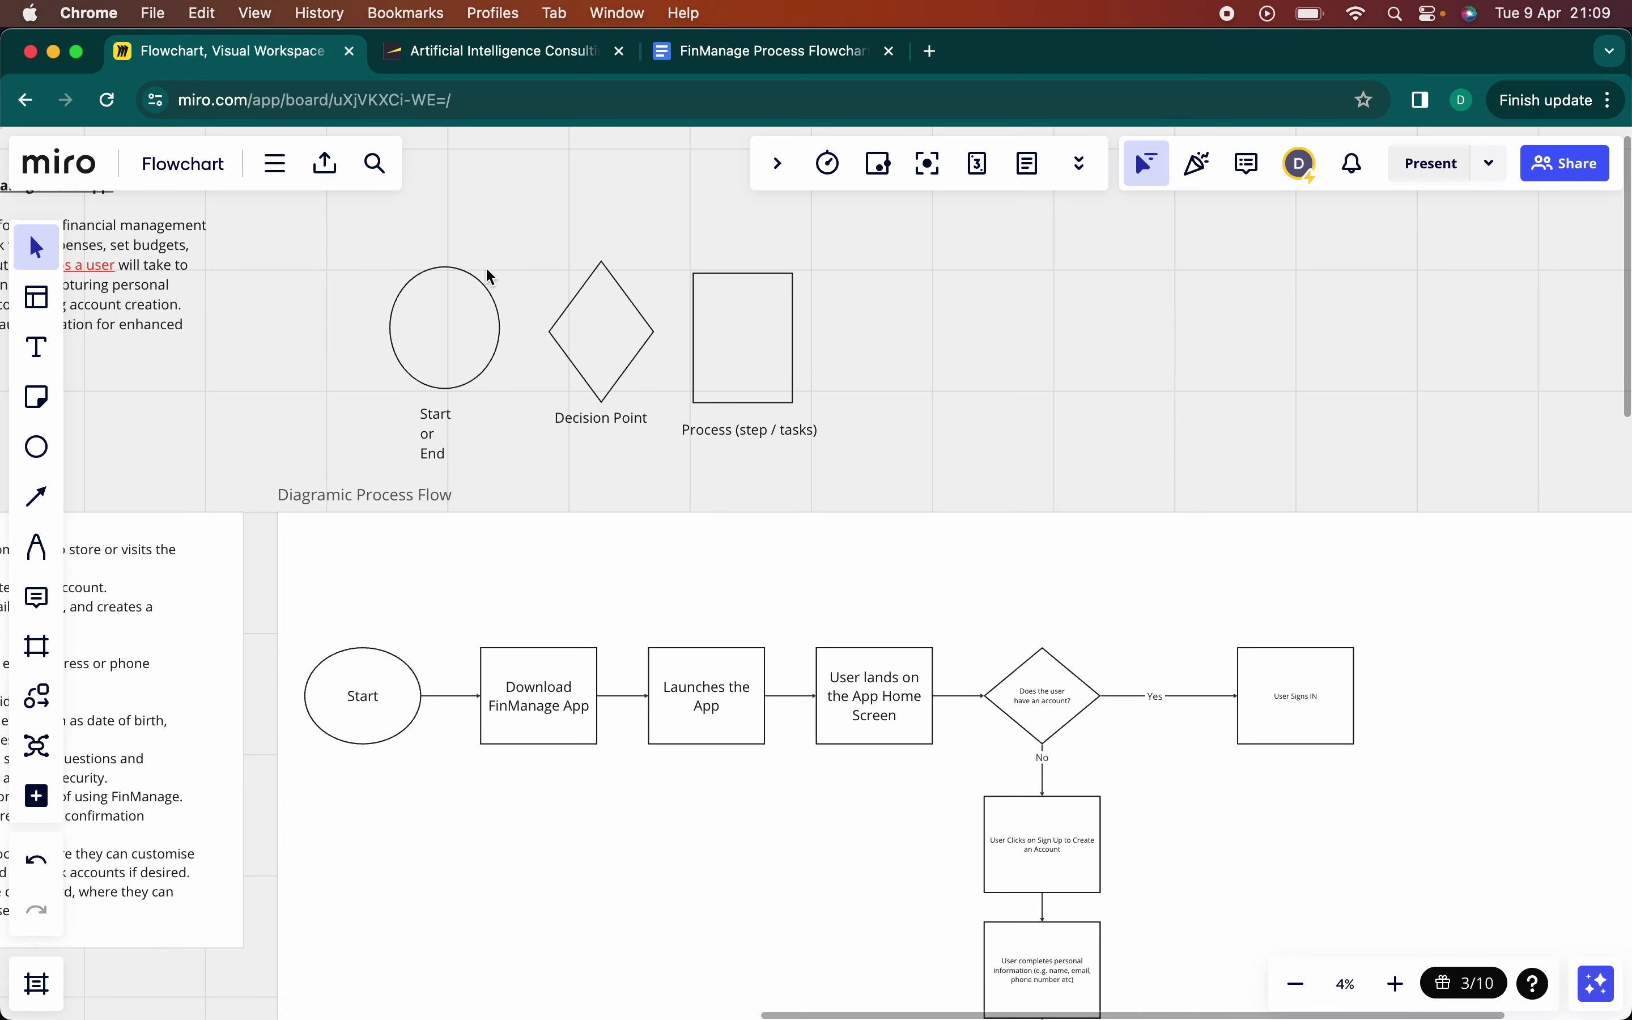
scroll(484, 266, up, 5)
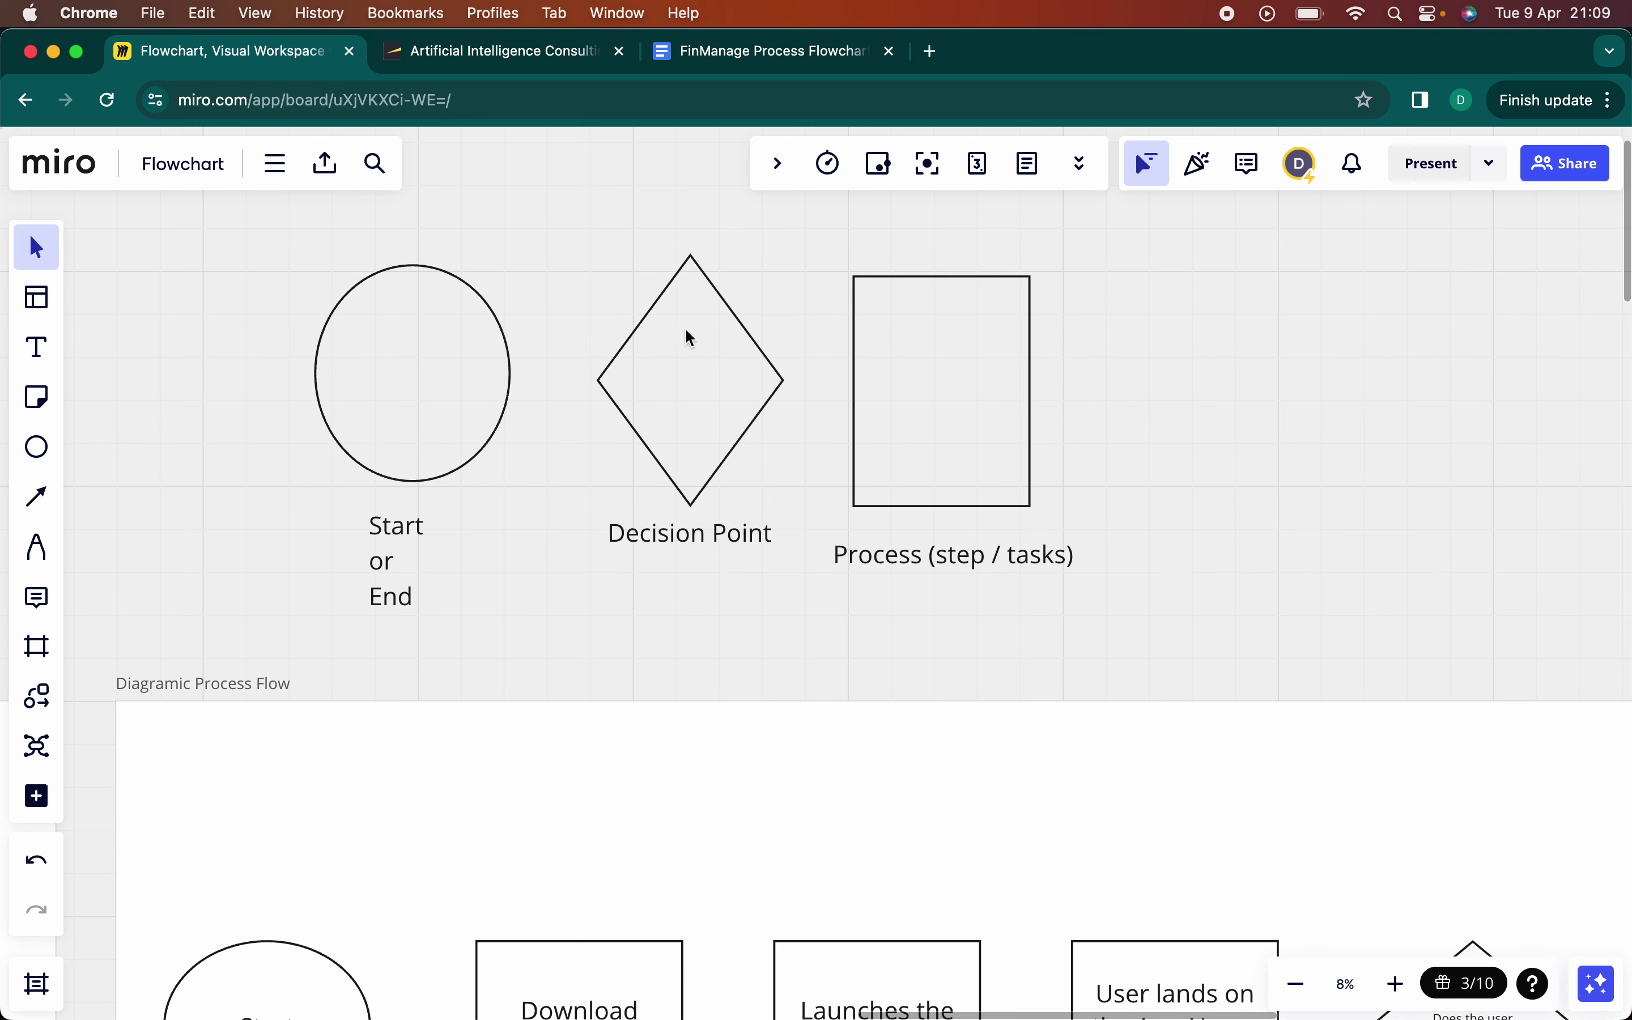
click(721, 372)
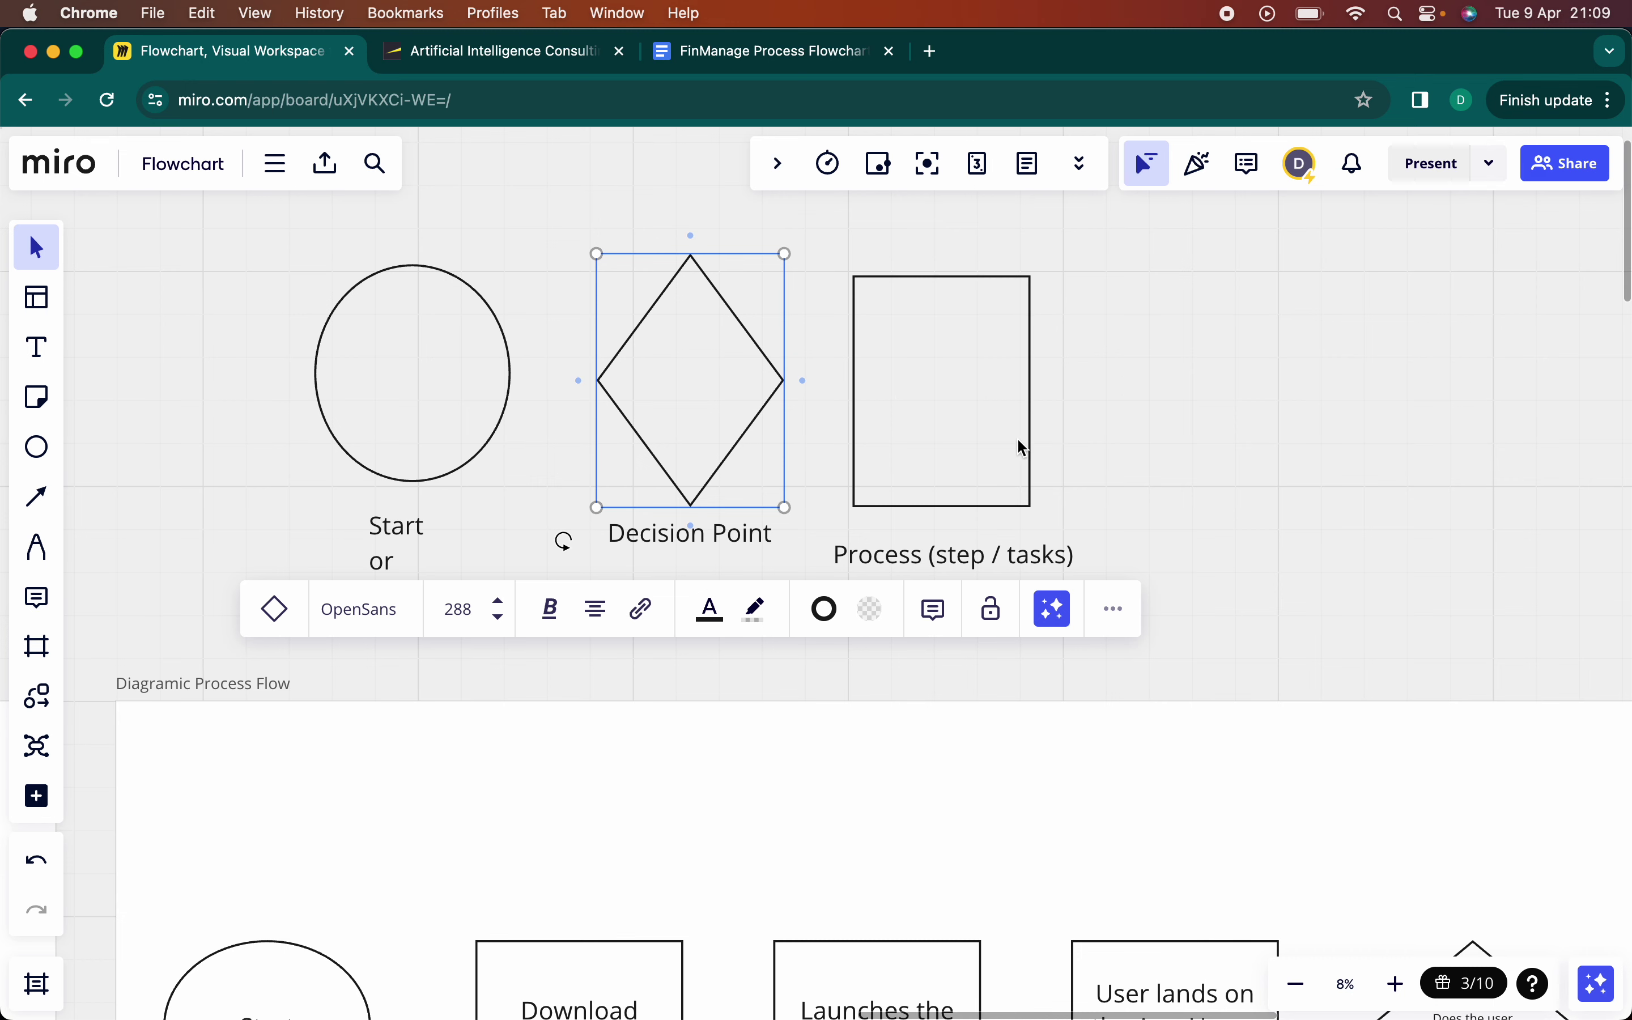
click(987, 433)
click(1157, 417)
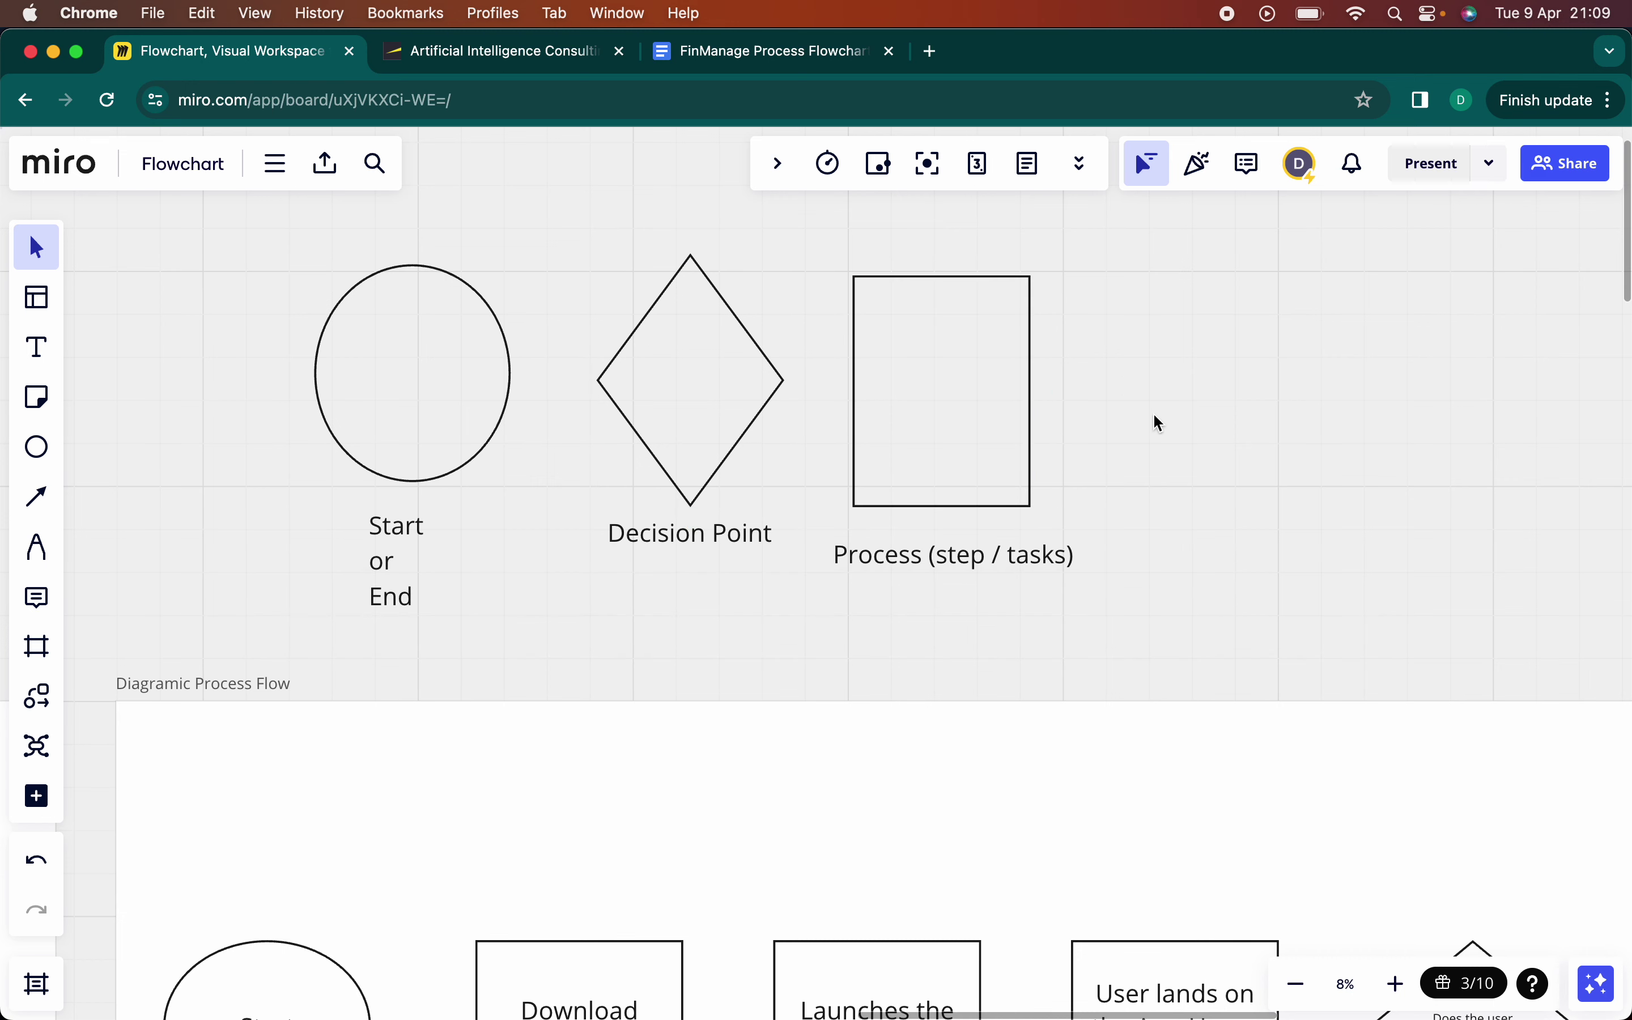
- Review the Task 3 brief and the Descriptive Process Flow list alongside the beginning of the flowchart
scroll(1155, 417, down, 5)
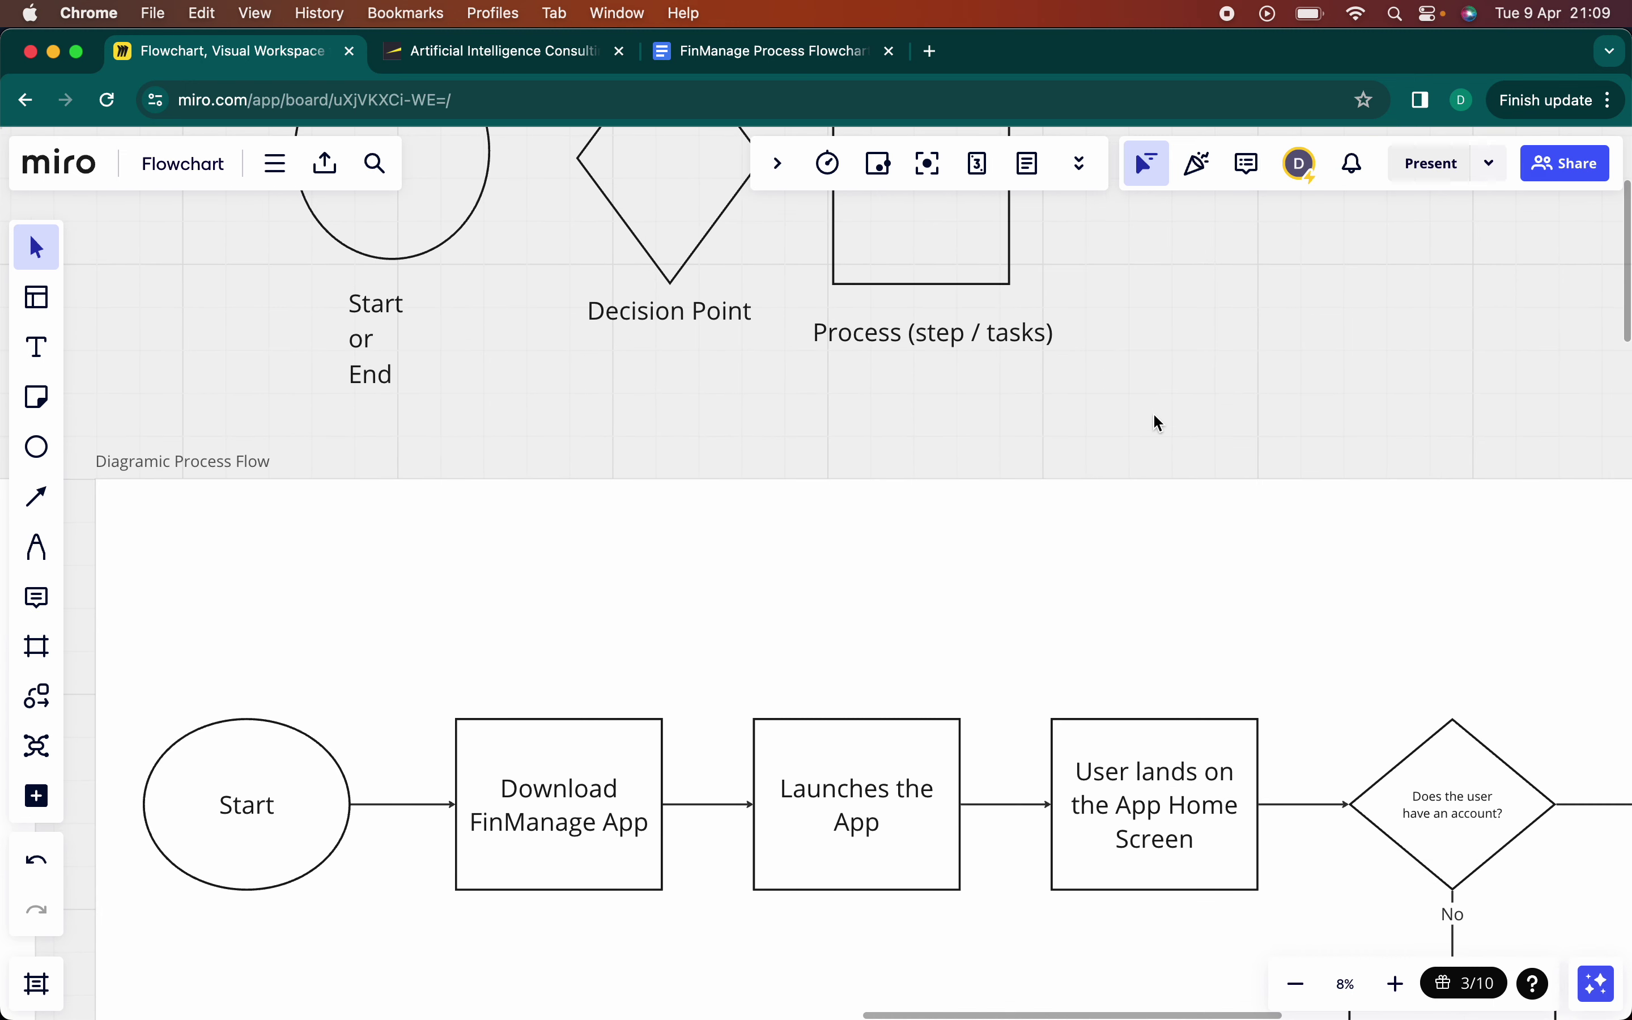
scroll(1158, 422, down, 5)
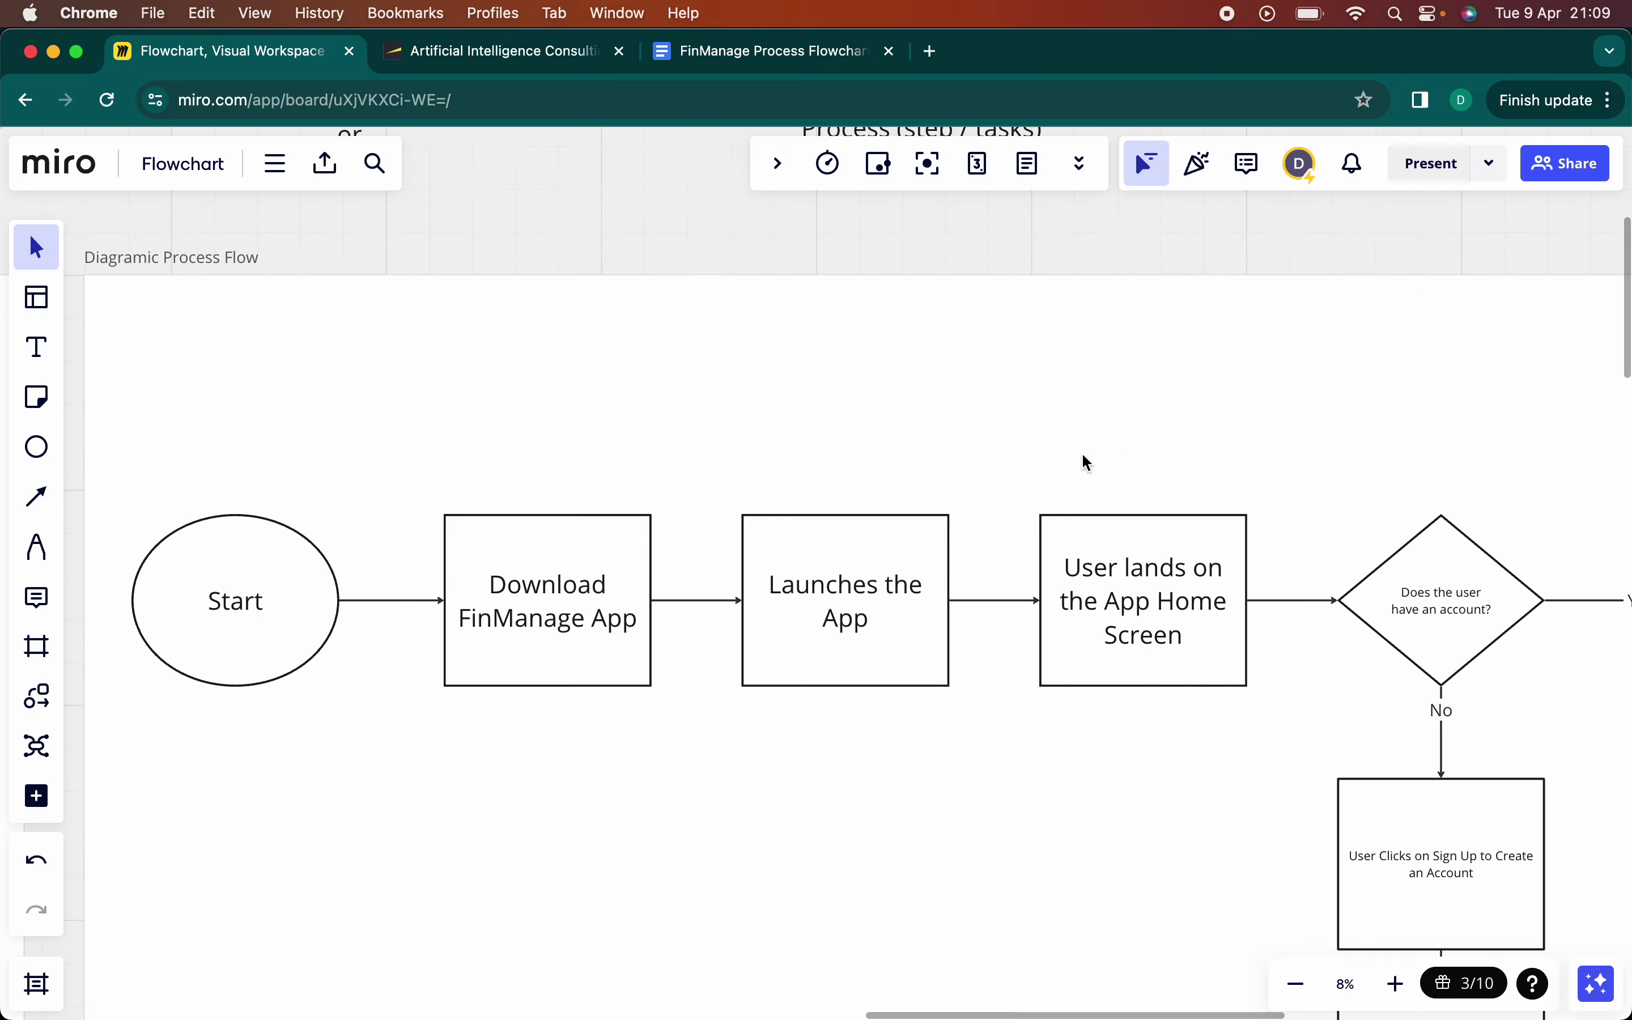
scroll(292, 624, left, 10)
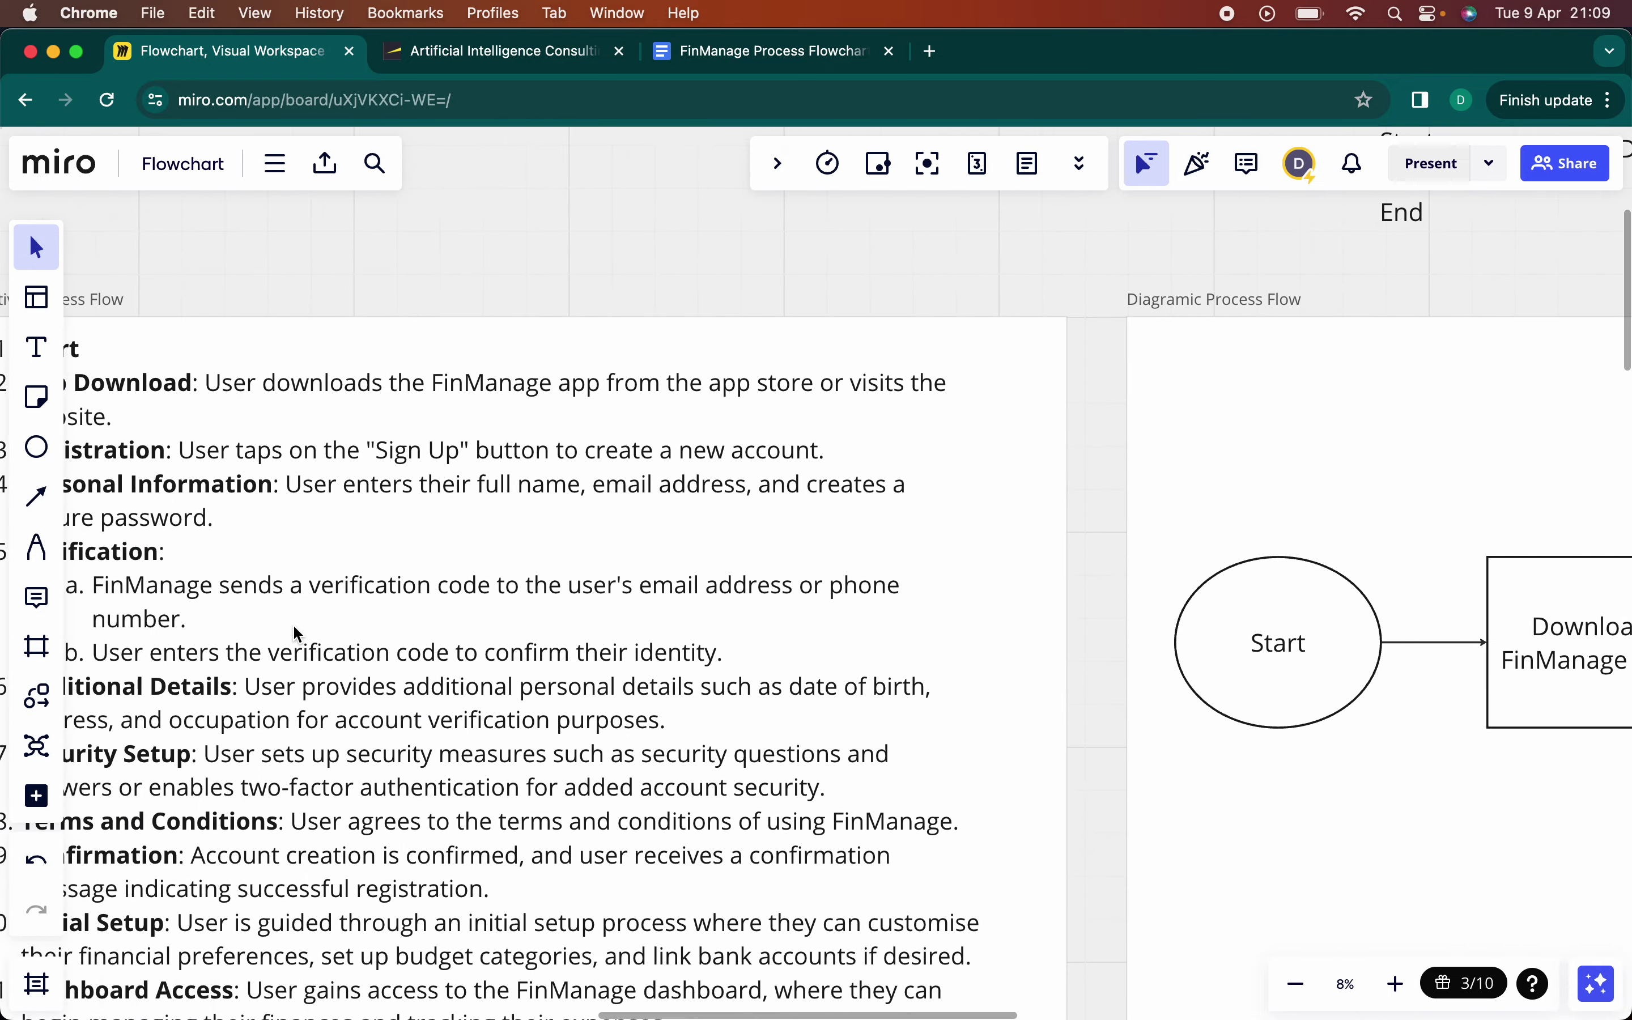
scroll(292, 624, up, 10)
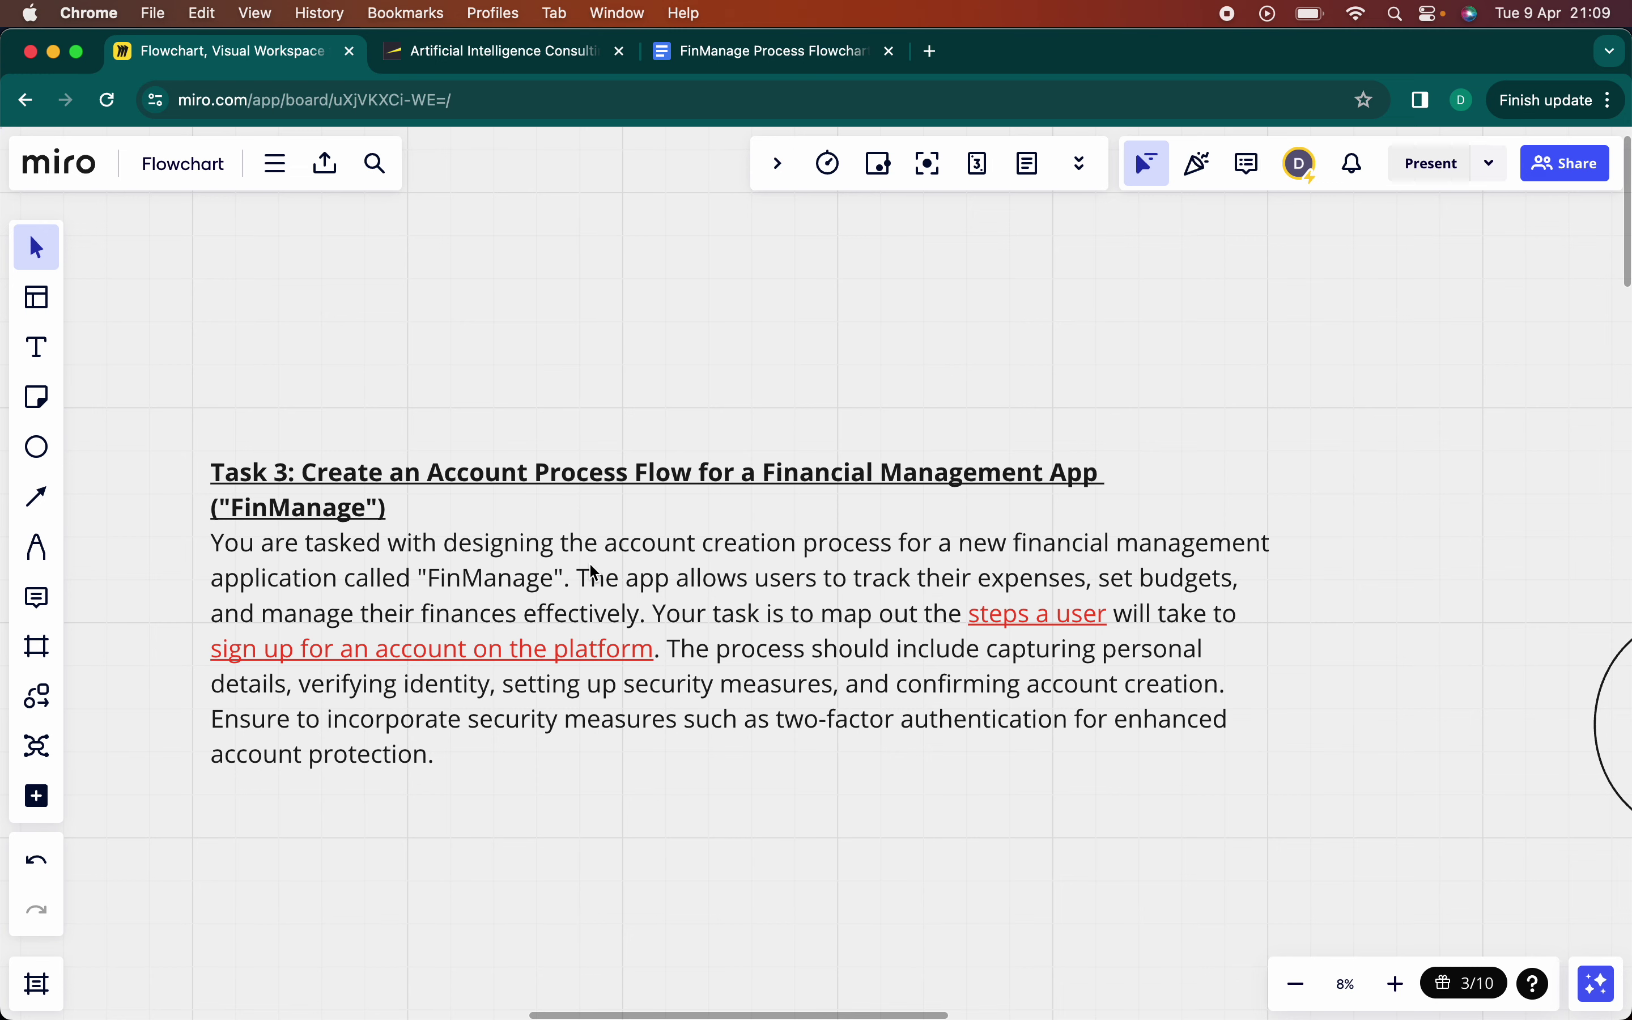
scroll(589, 561, down, 10)
scroll(592, 572, down, 1)
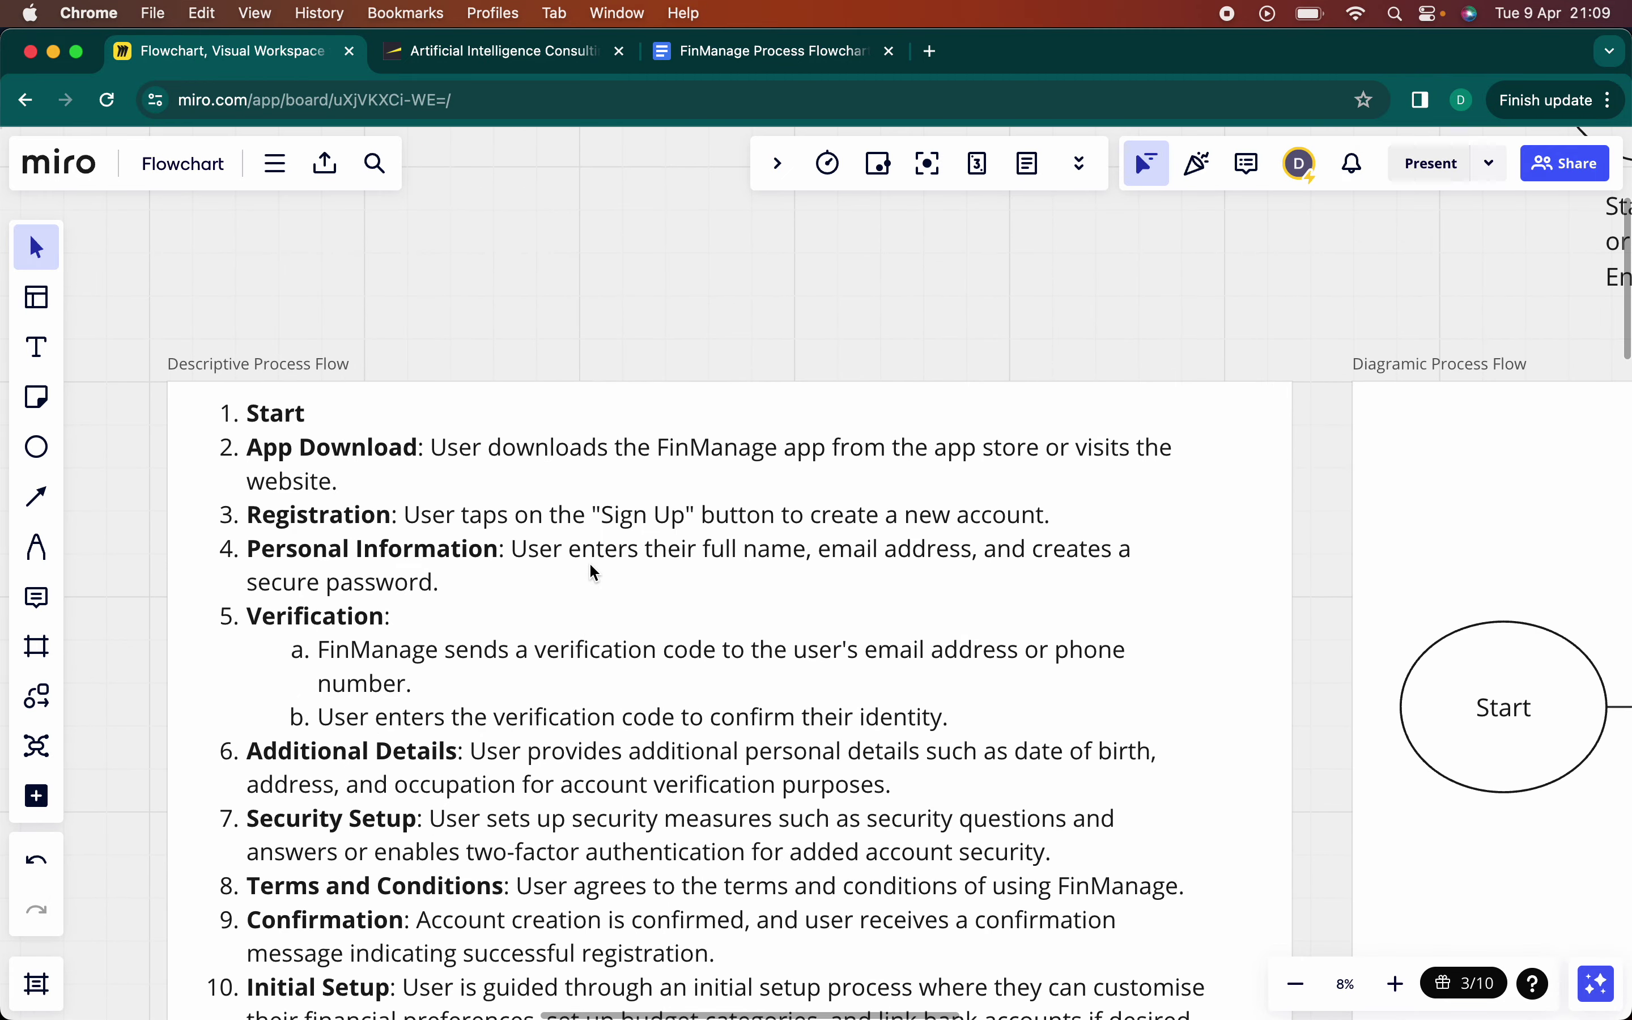
scroll(593, 573, down, 2)
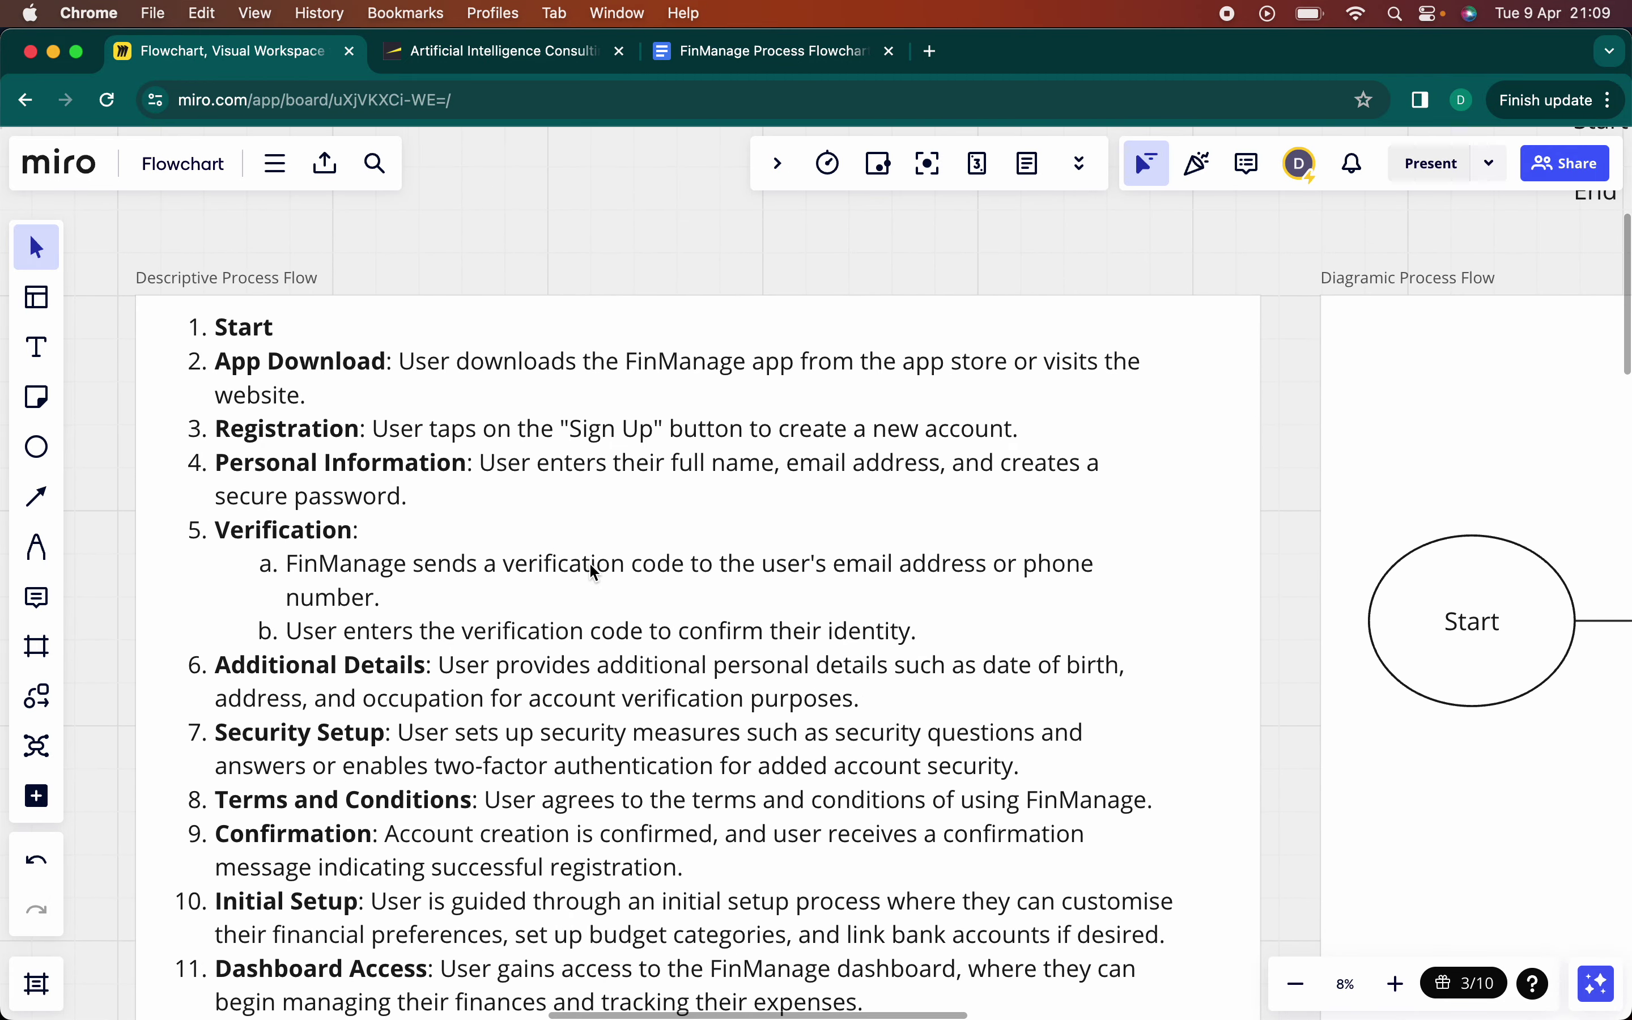
scroll(593, 573, down, 2)
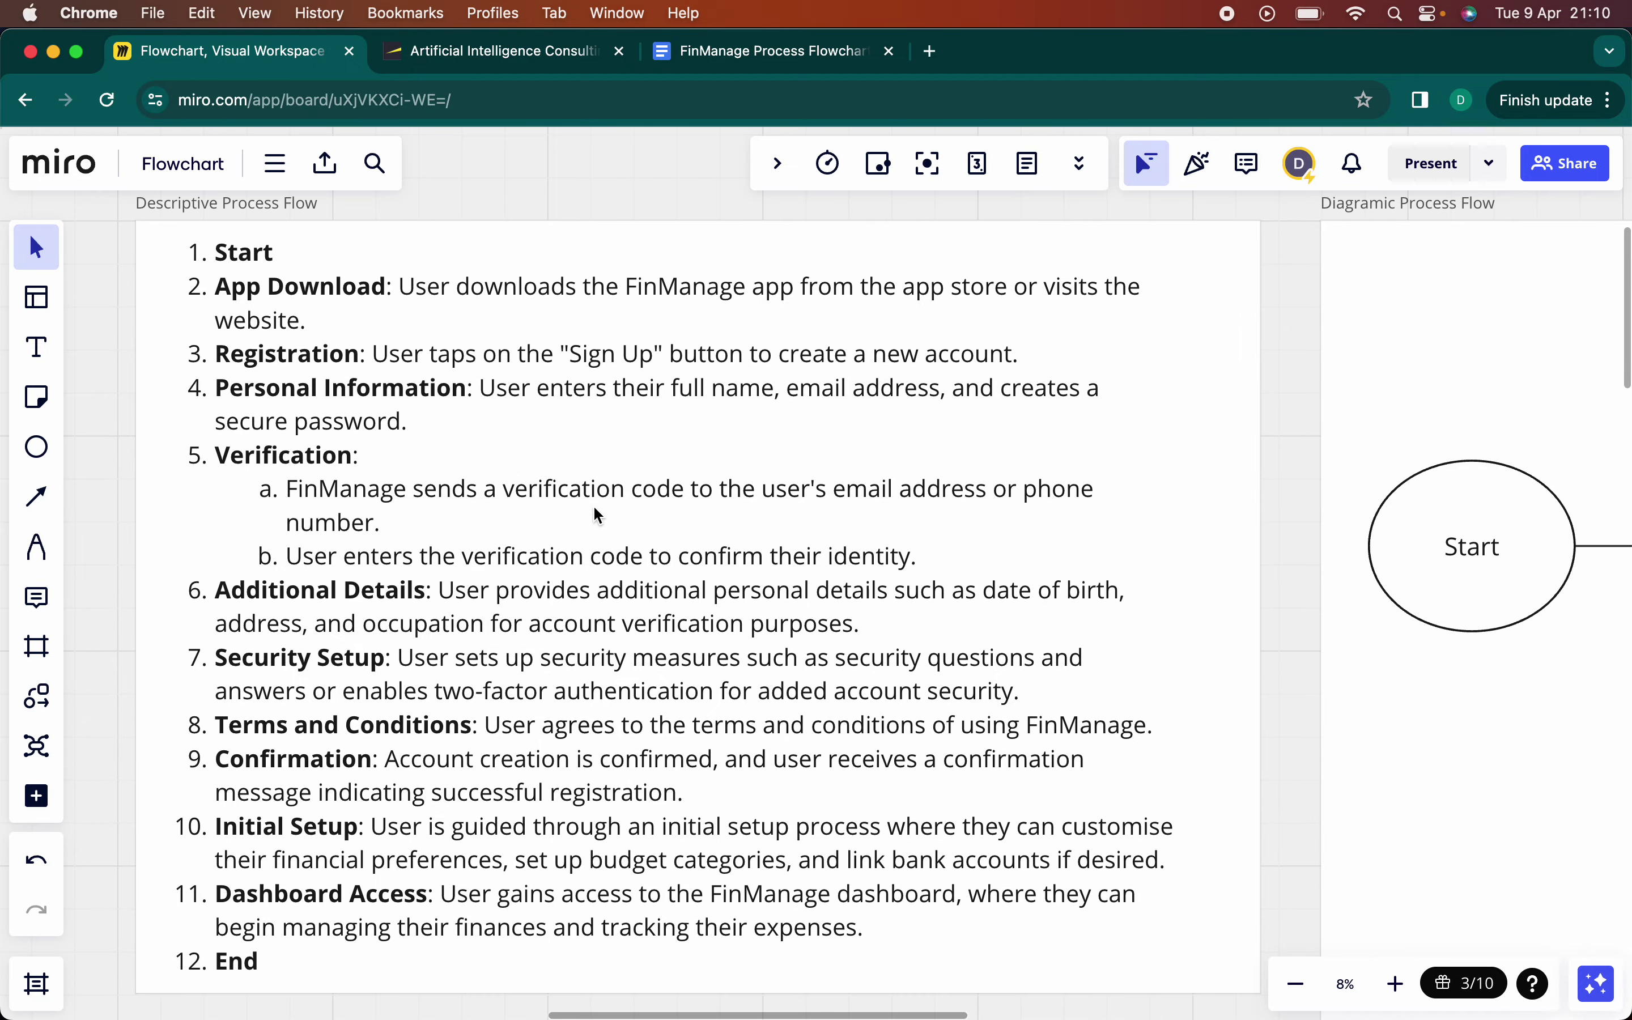
scroll(593, 506, down, 5)
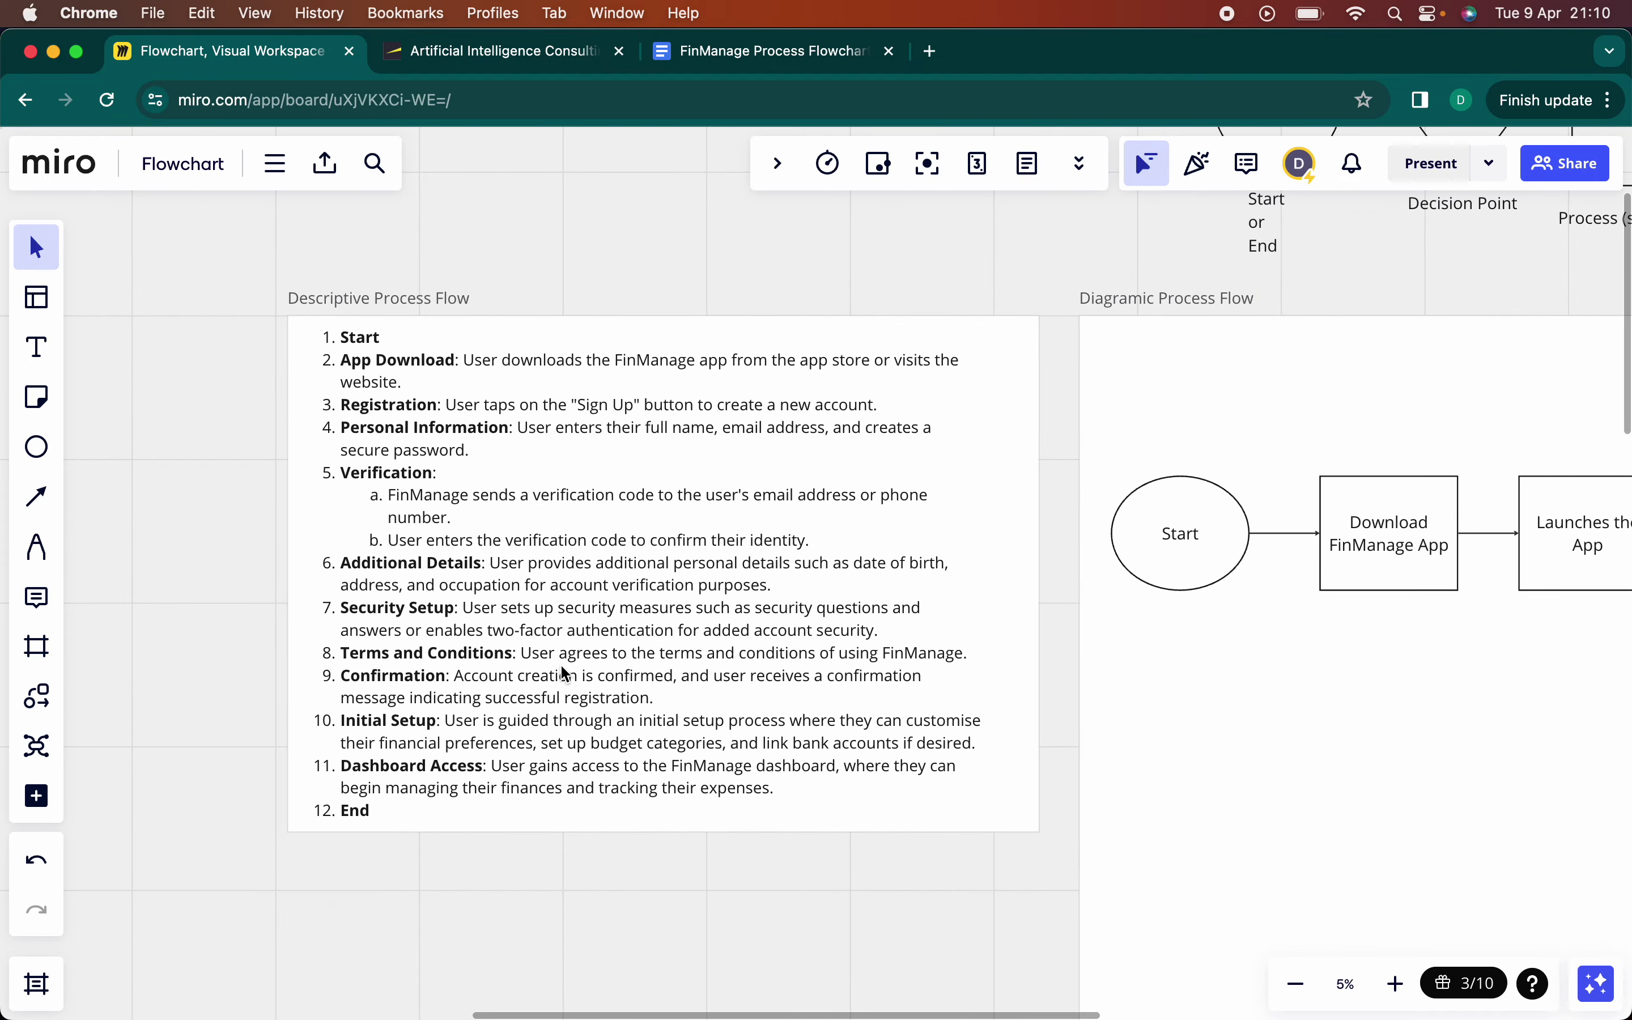
scroll(564, 670, right, 10)
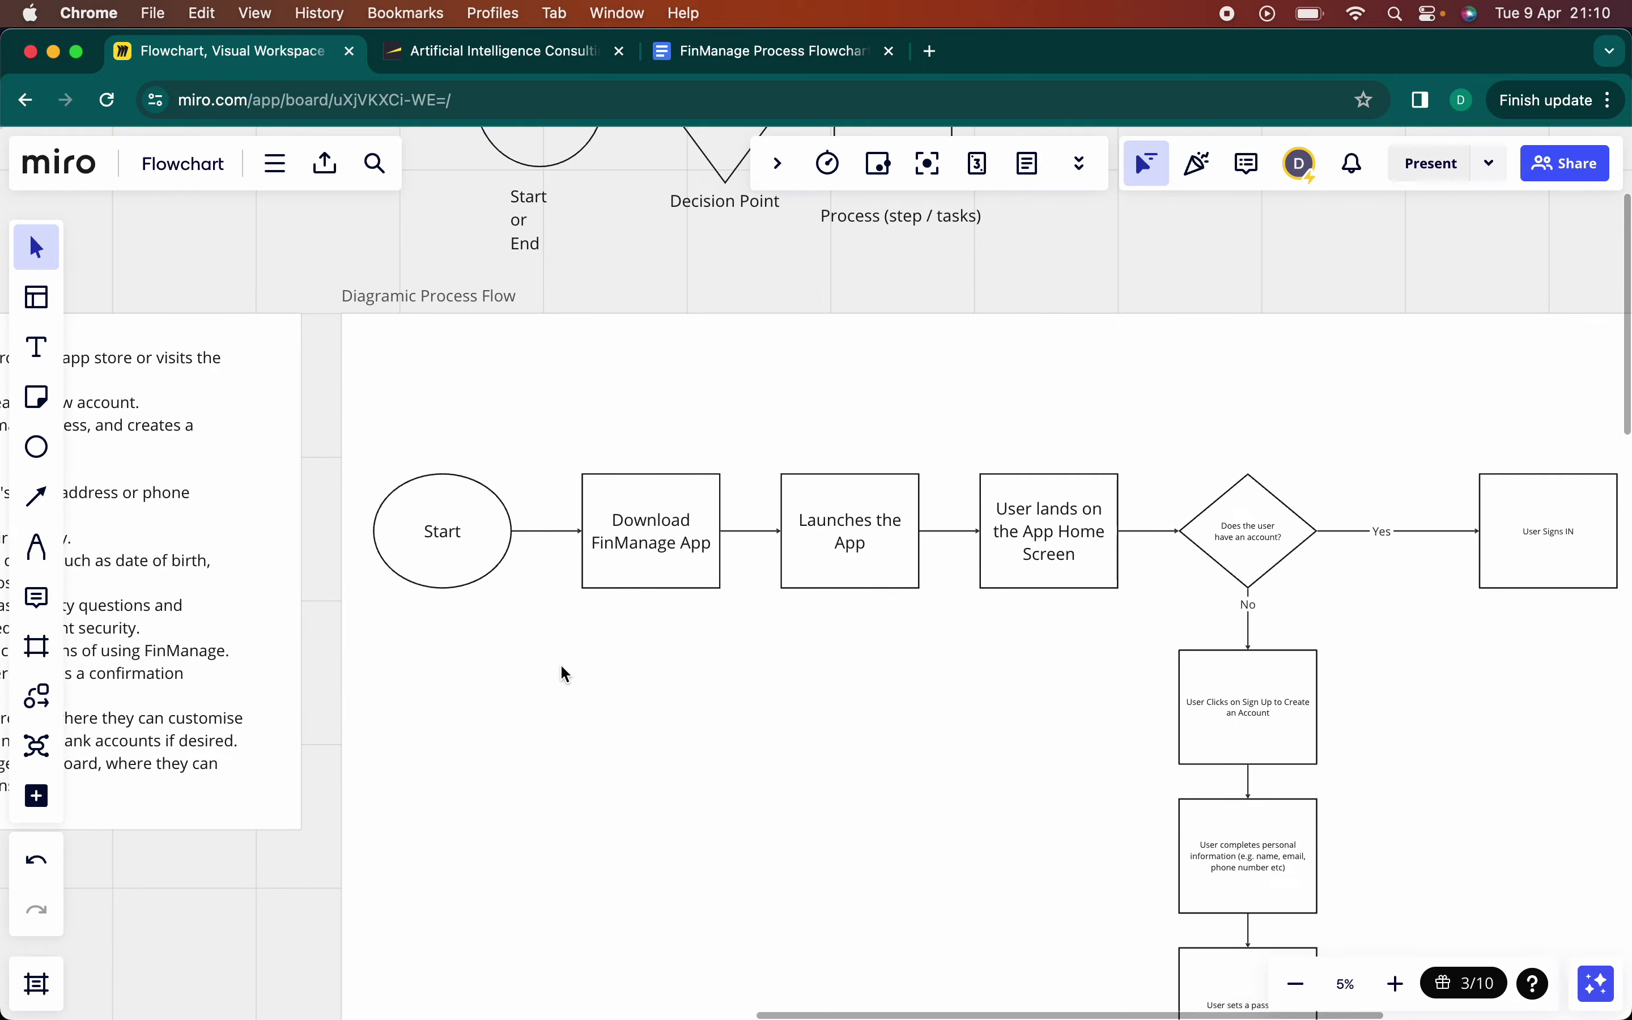
- Review the flowchart's opening steps and the Yes branch from the account decision through "User Signs IN" to "FinManage Dashboard"
scroll(682, 669, right, 3)
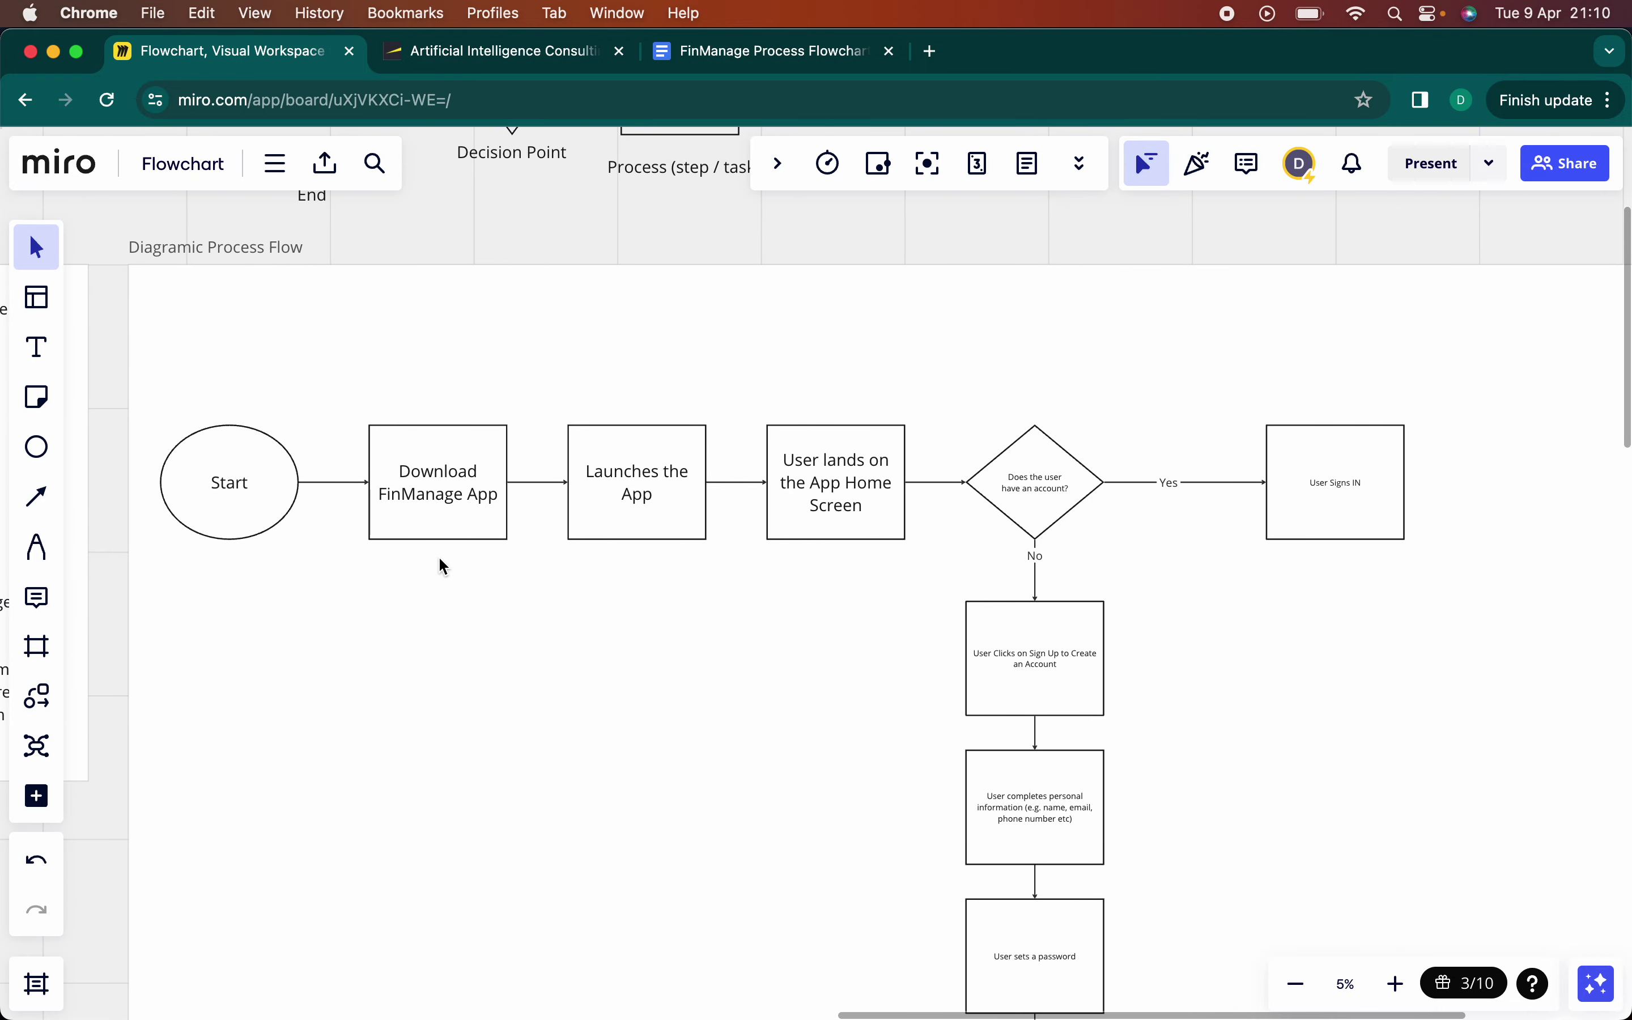
scroll(439, 560, down, 3)
scroll(440, 559, right, 3)
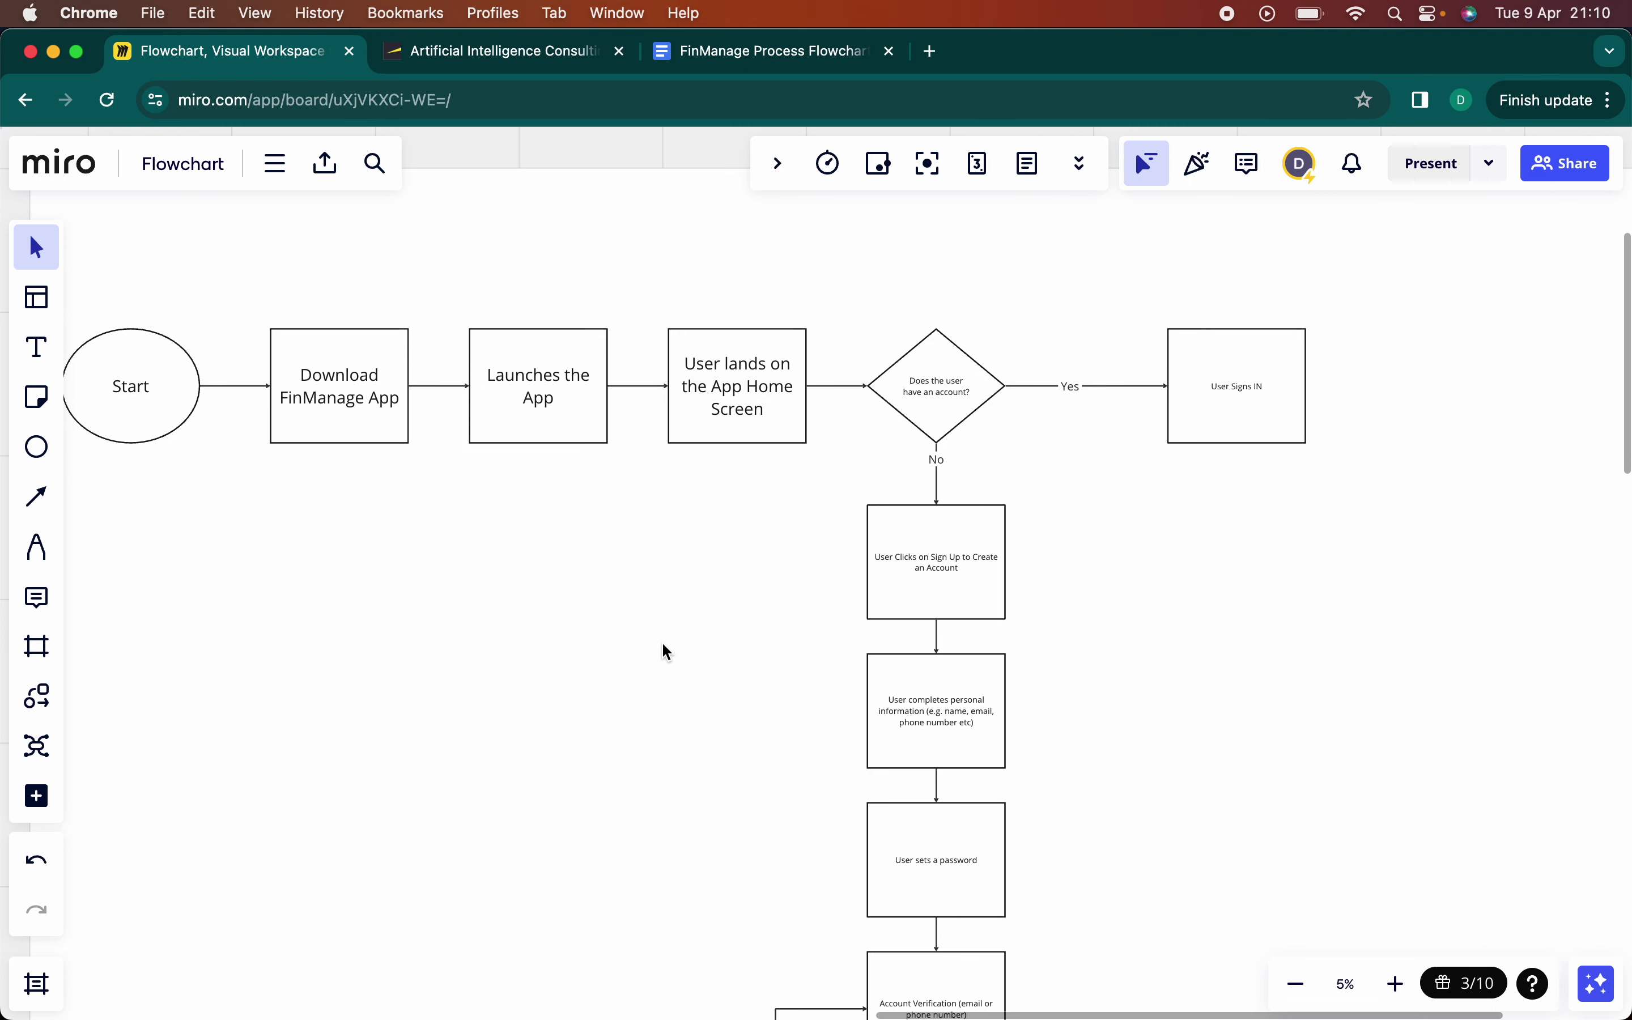
scroll(663, 645, left, 1)
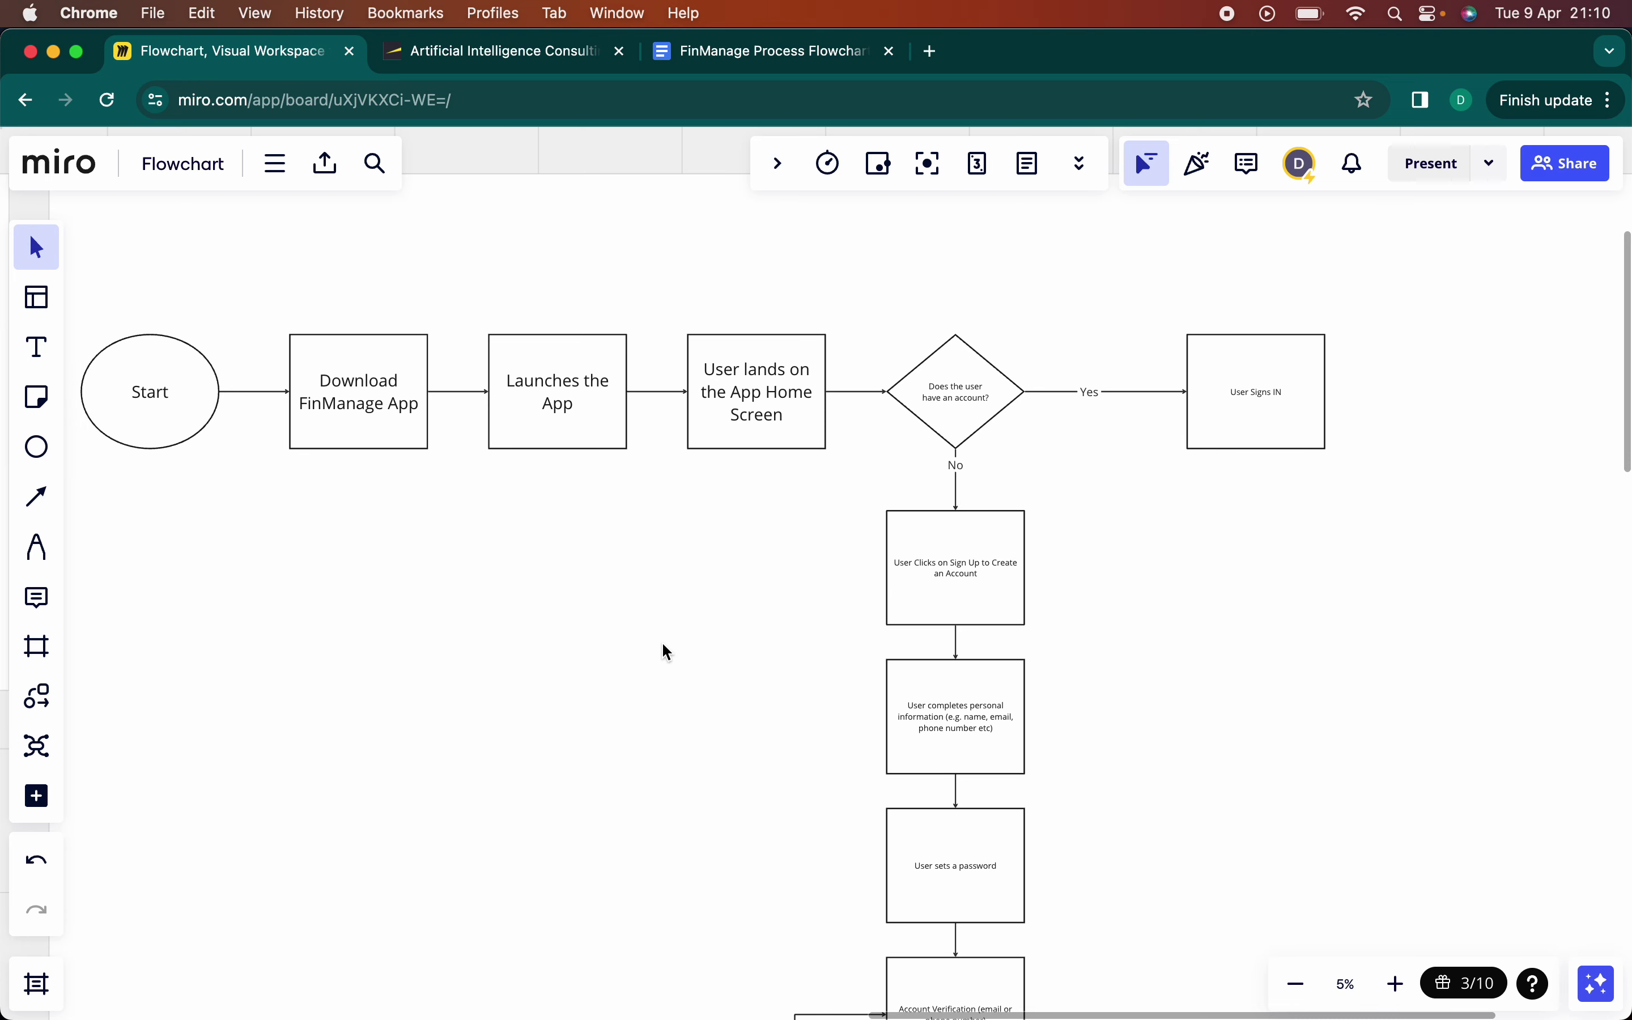
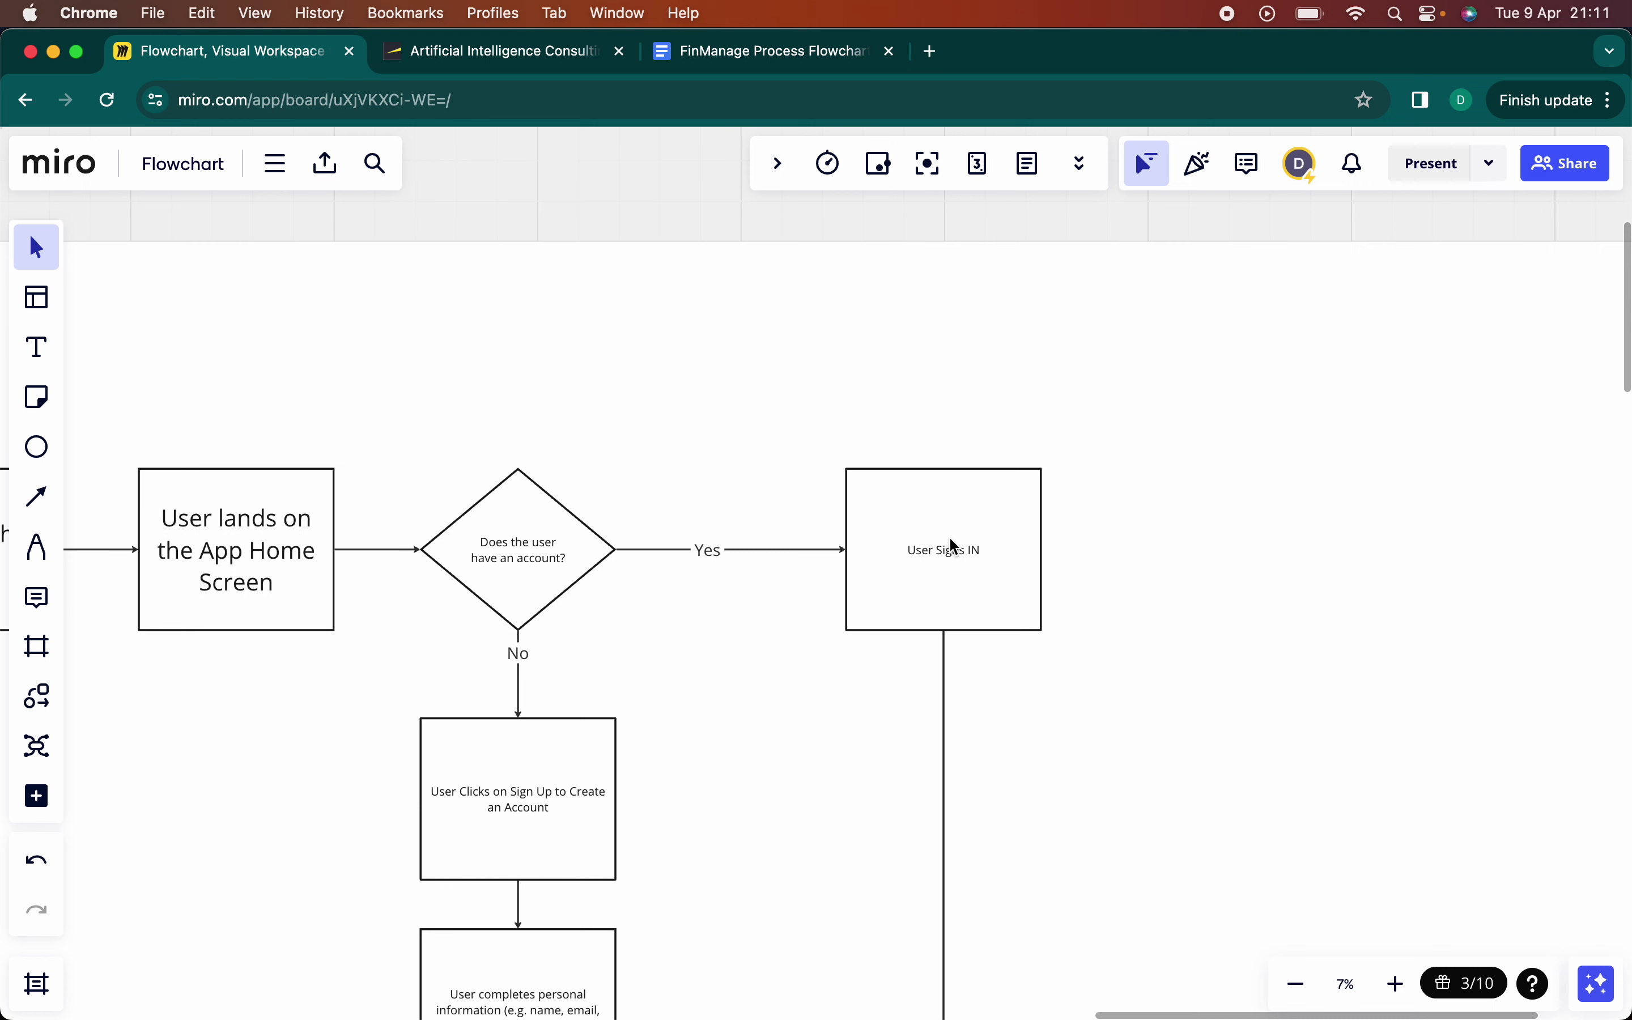
scroll(961, 693, down, 10)
scroll(962, 694, down, 15)
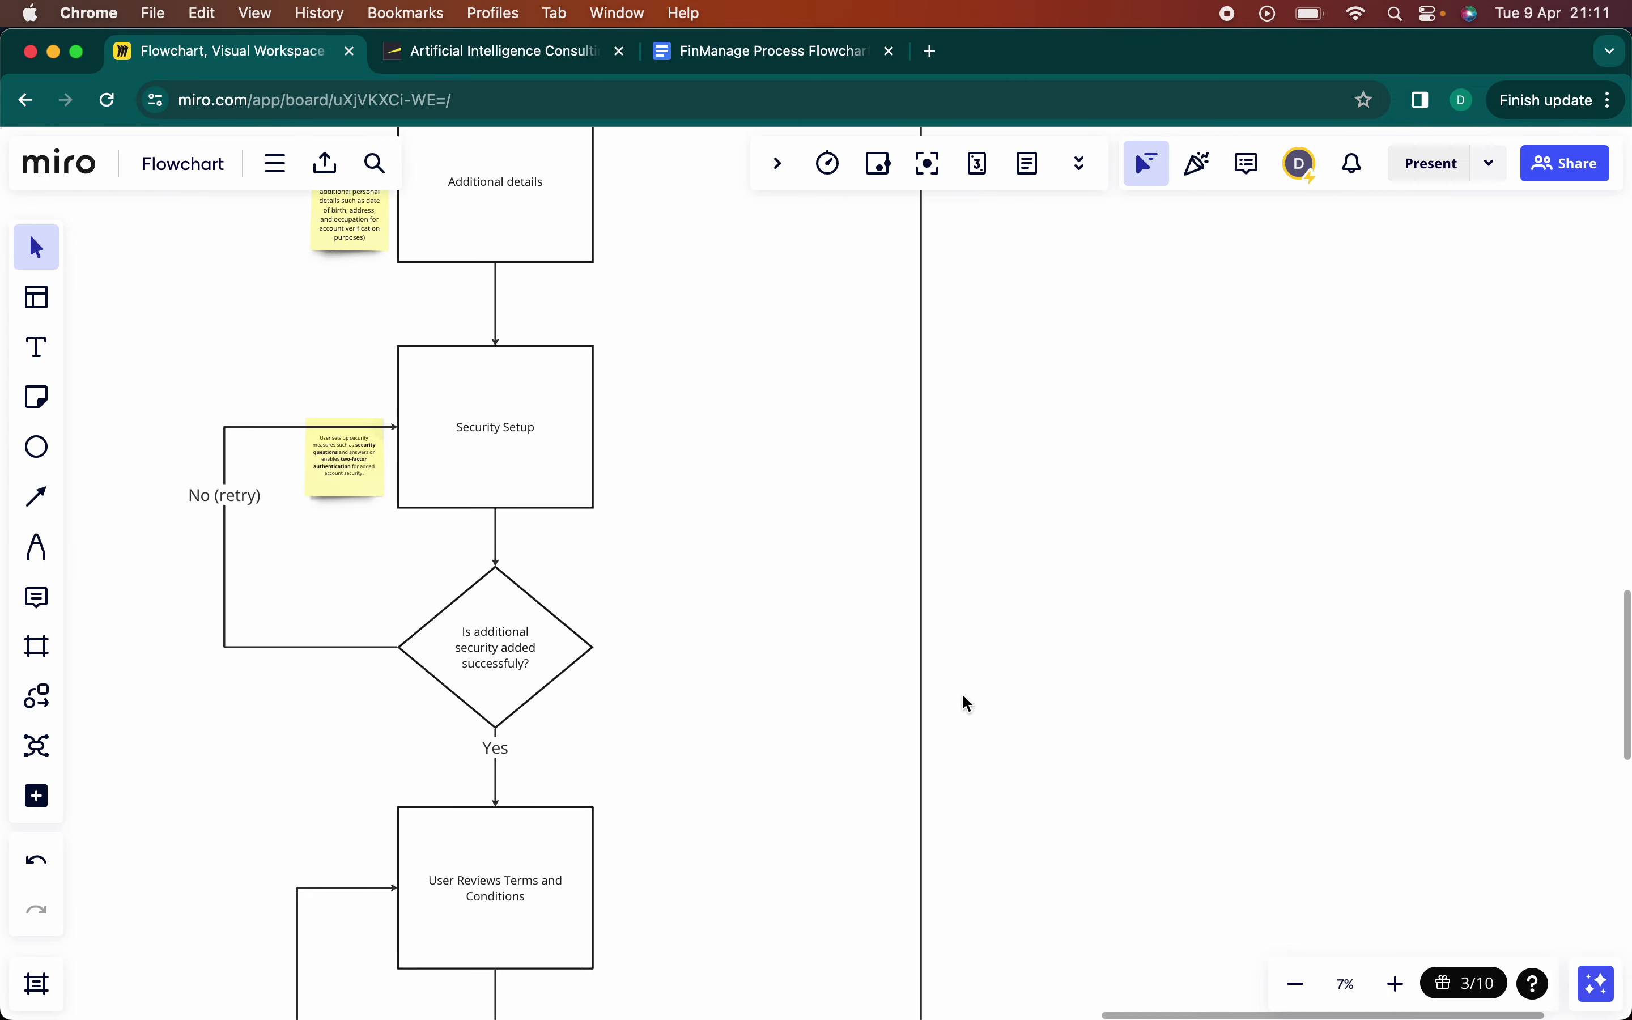
scroll(463, 898, down, 8)
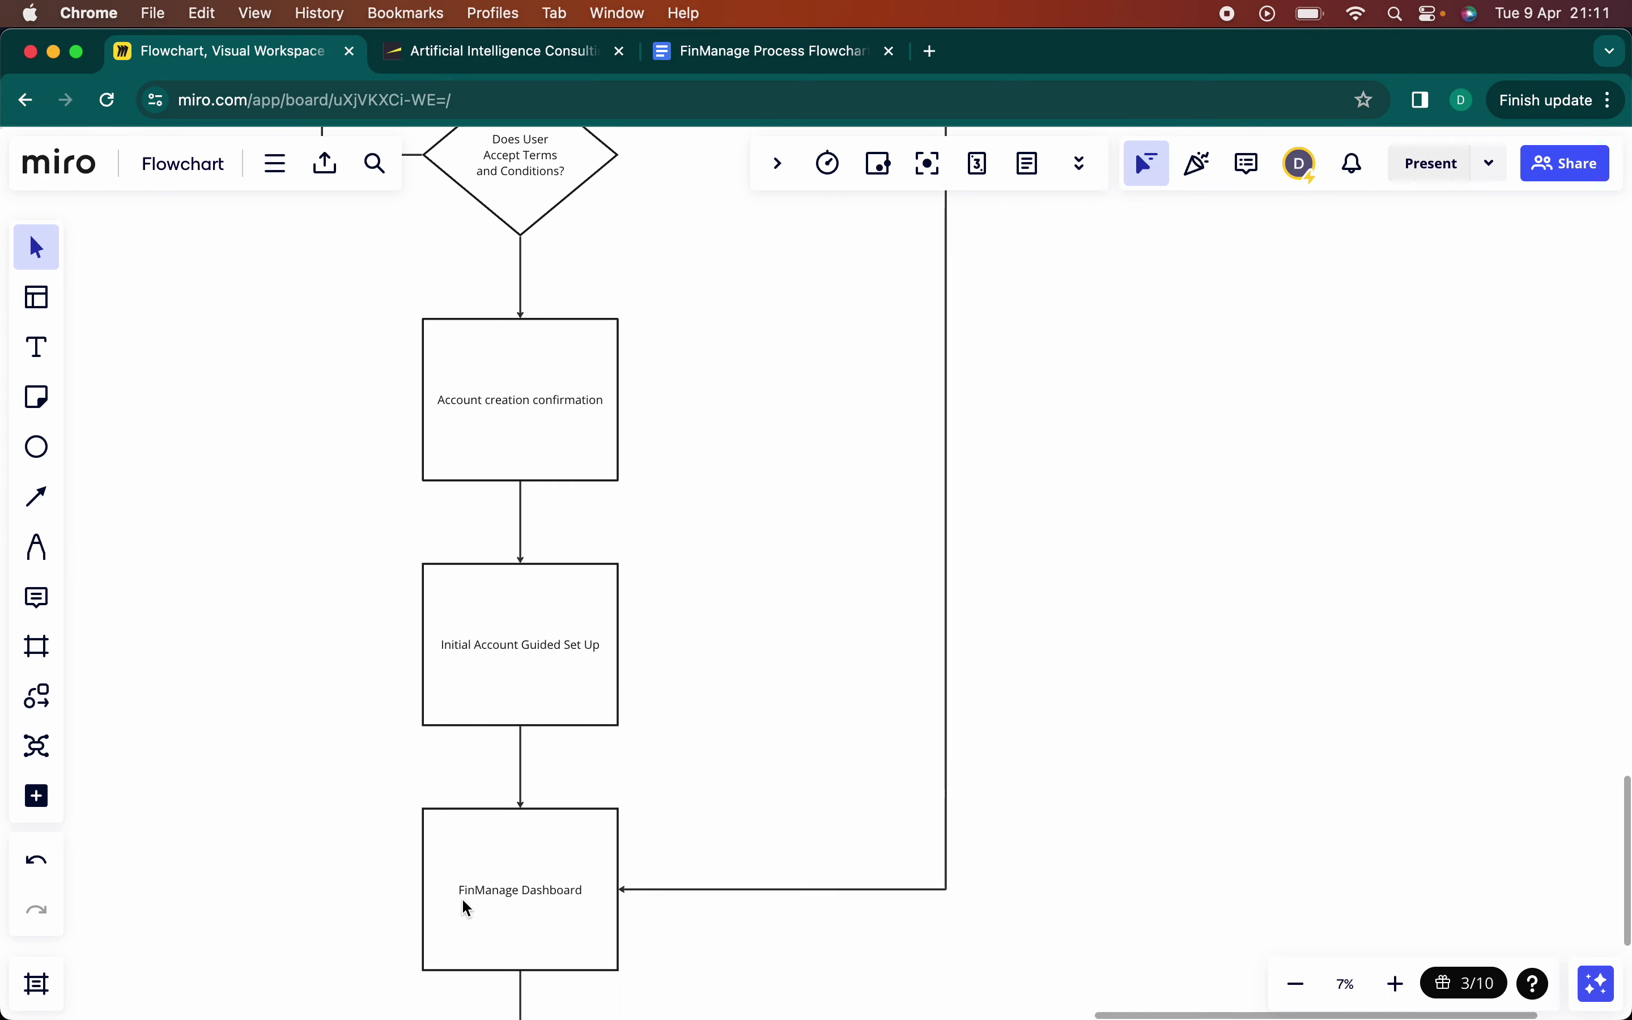
scroll(616, 793, up, 20)
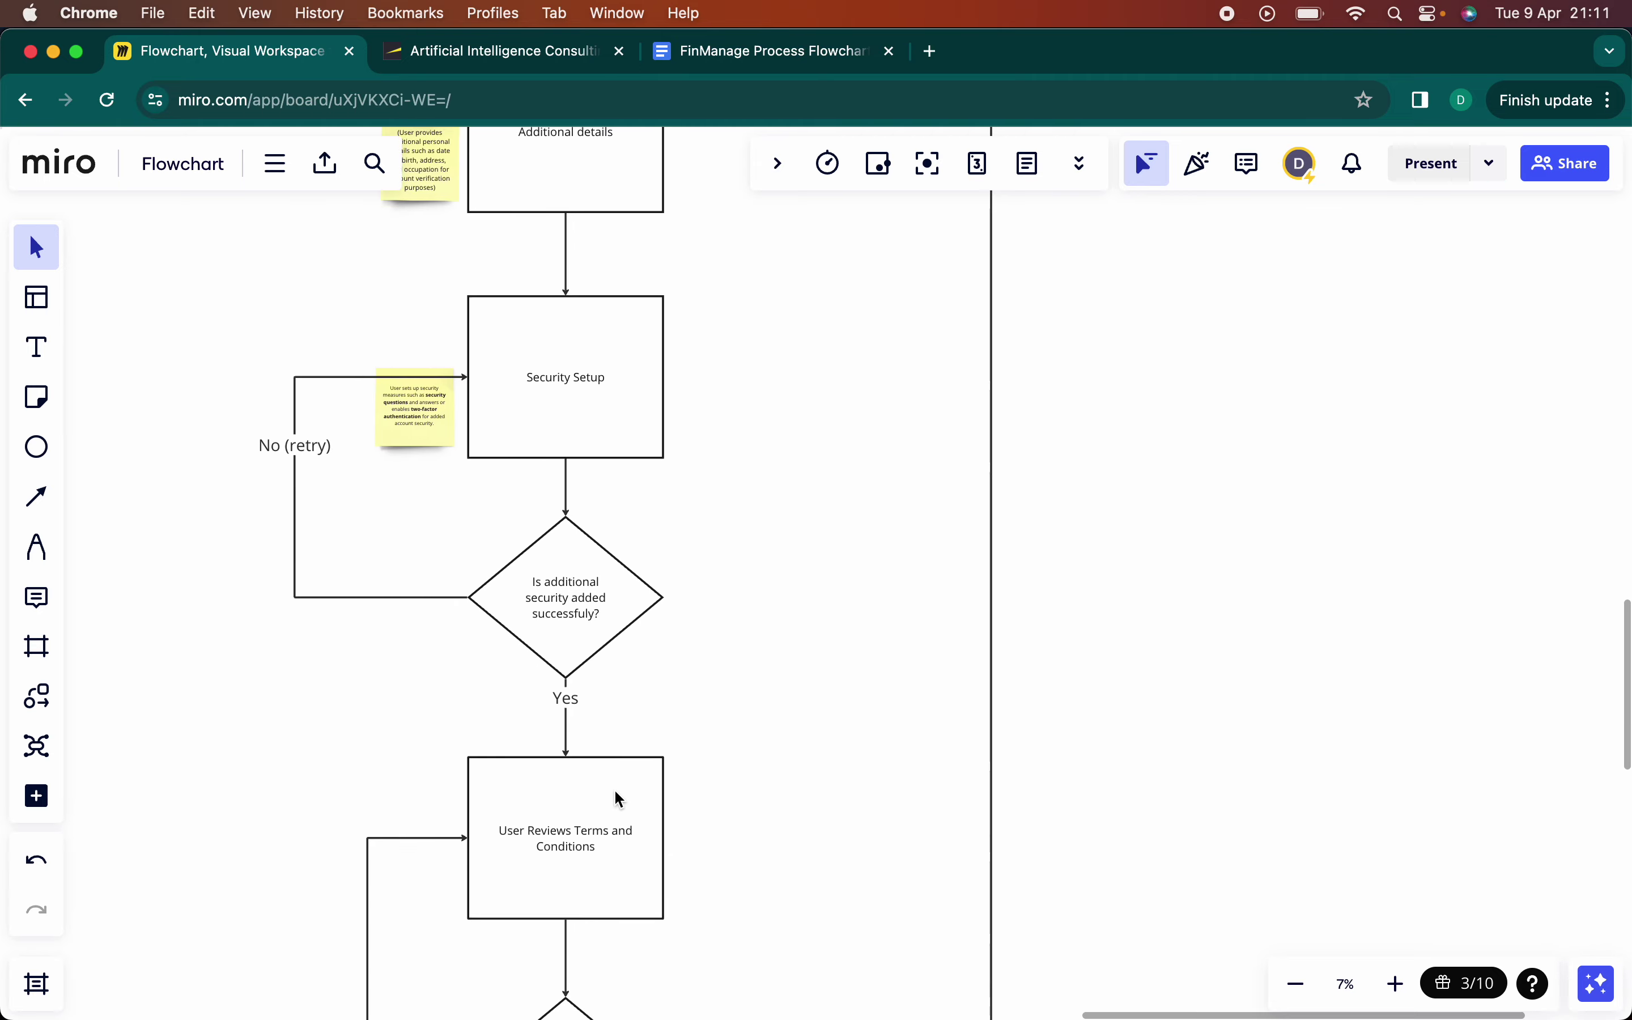
scroll(615, 791, up, 5)
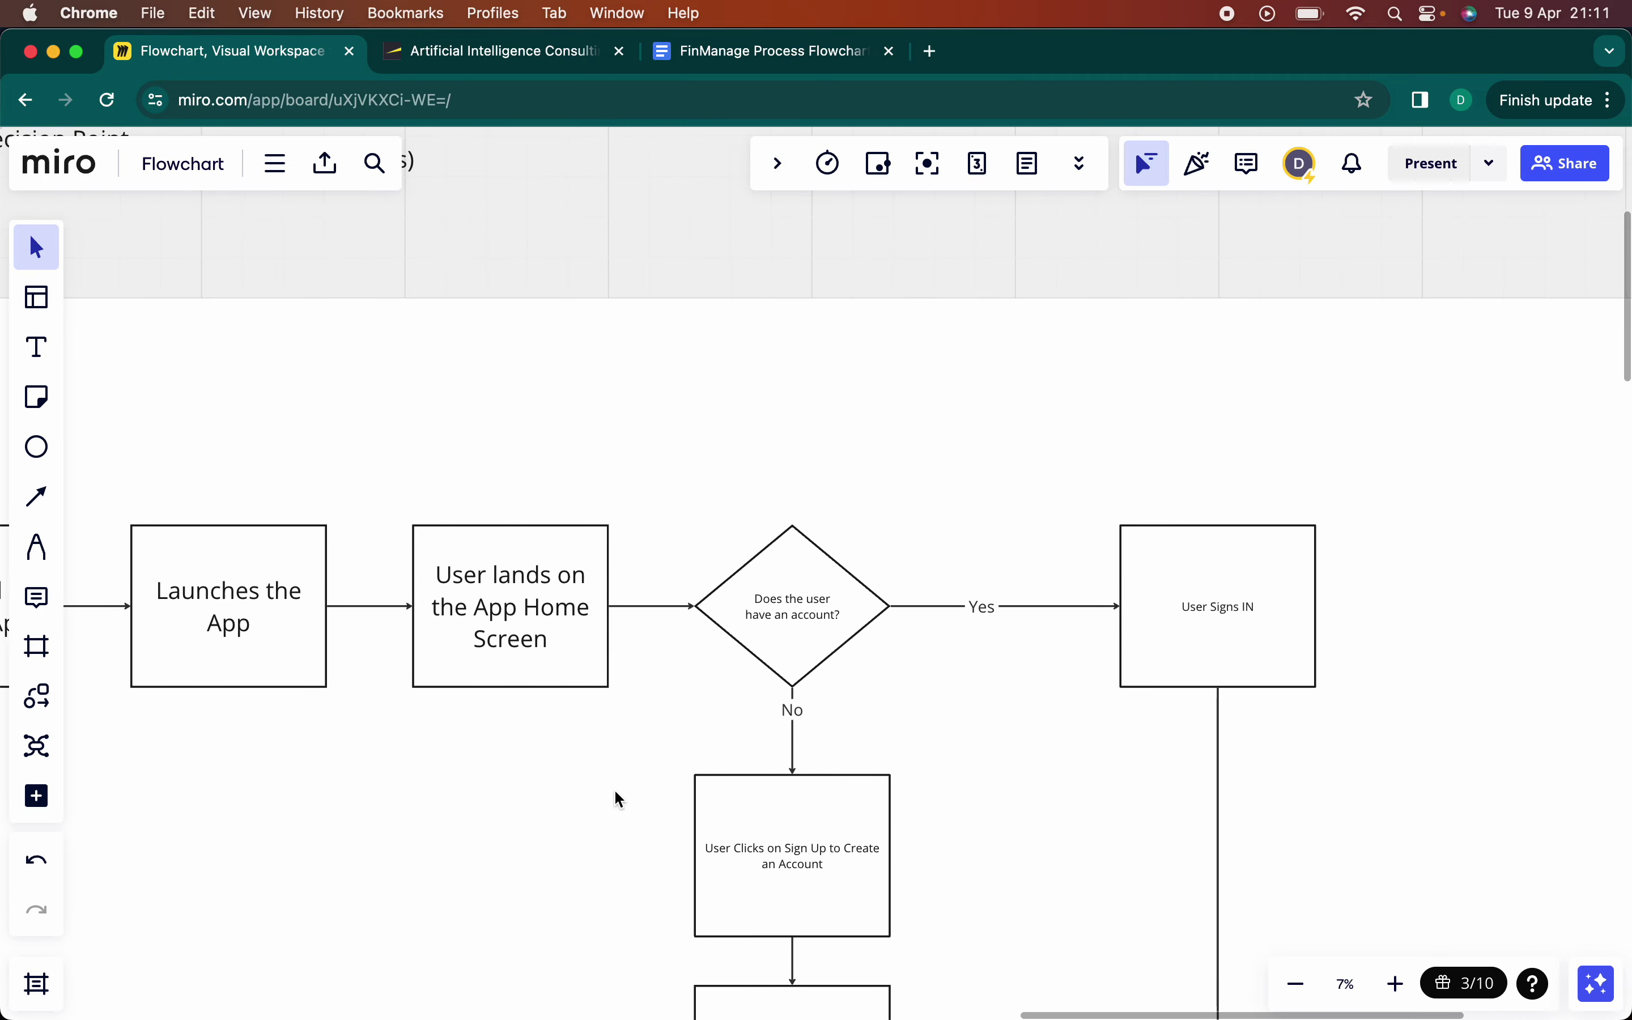
- Review the No branch from the account decision through sign-up, personal information, password and the account verification retry loop
scroll(615, 792, up, 3)
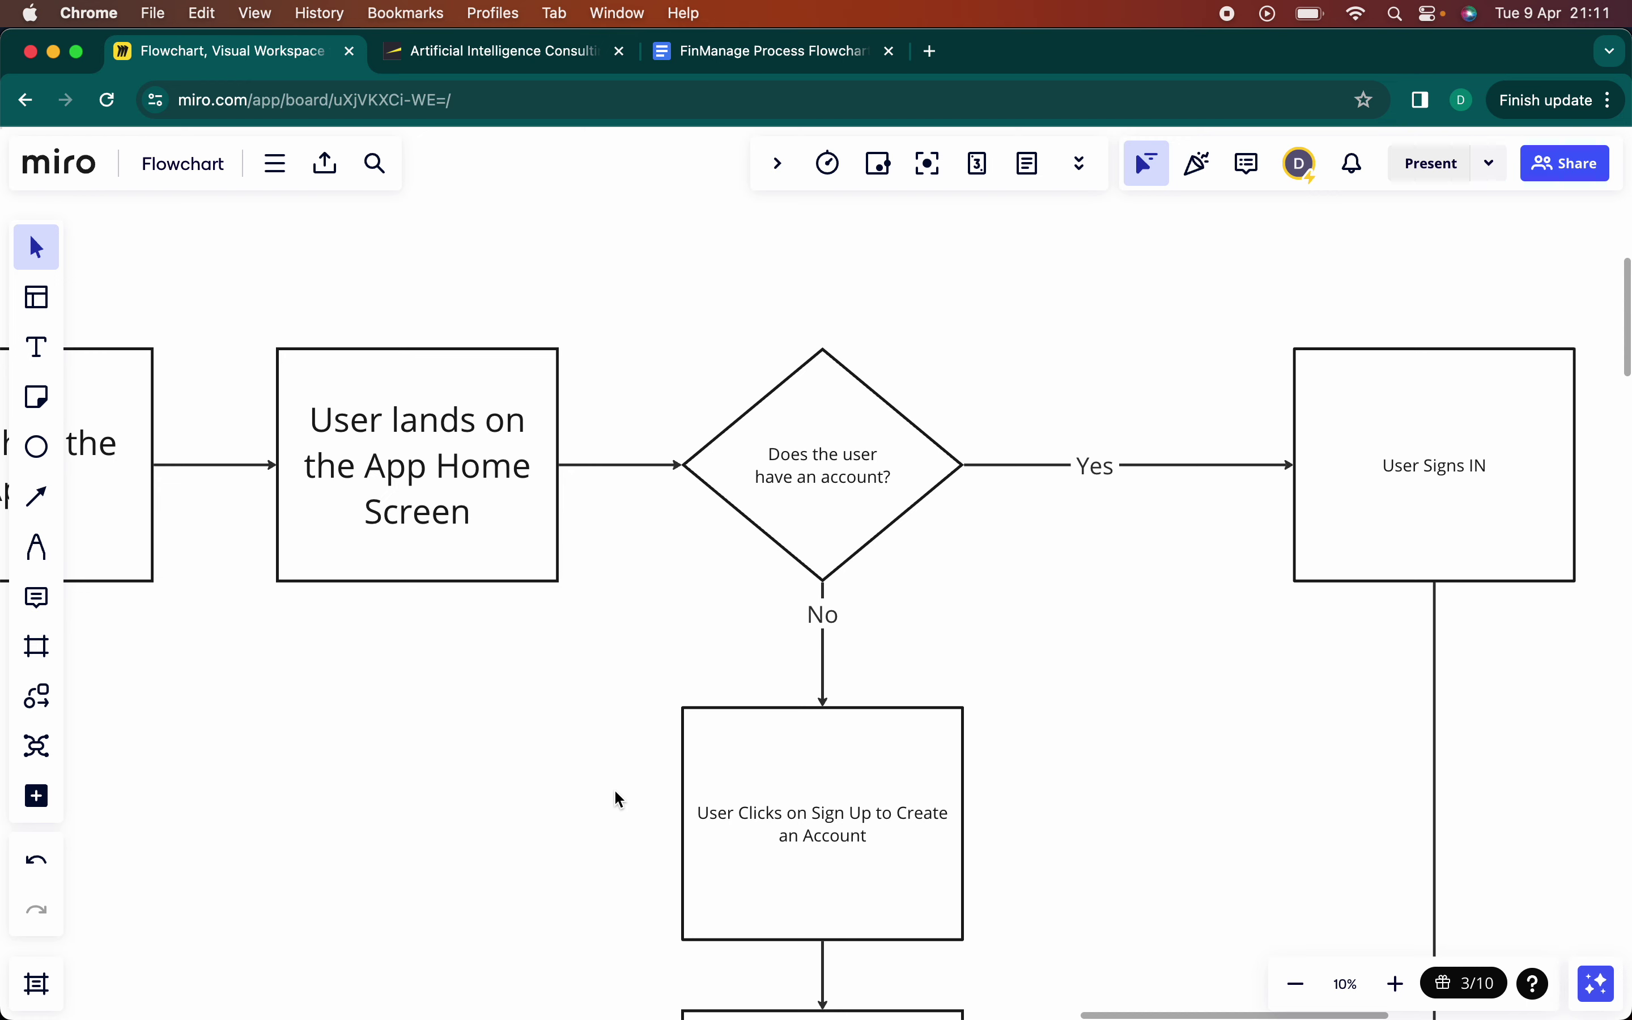
scroll(615, 791, down, 5)
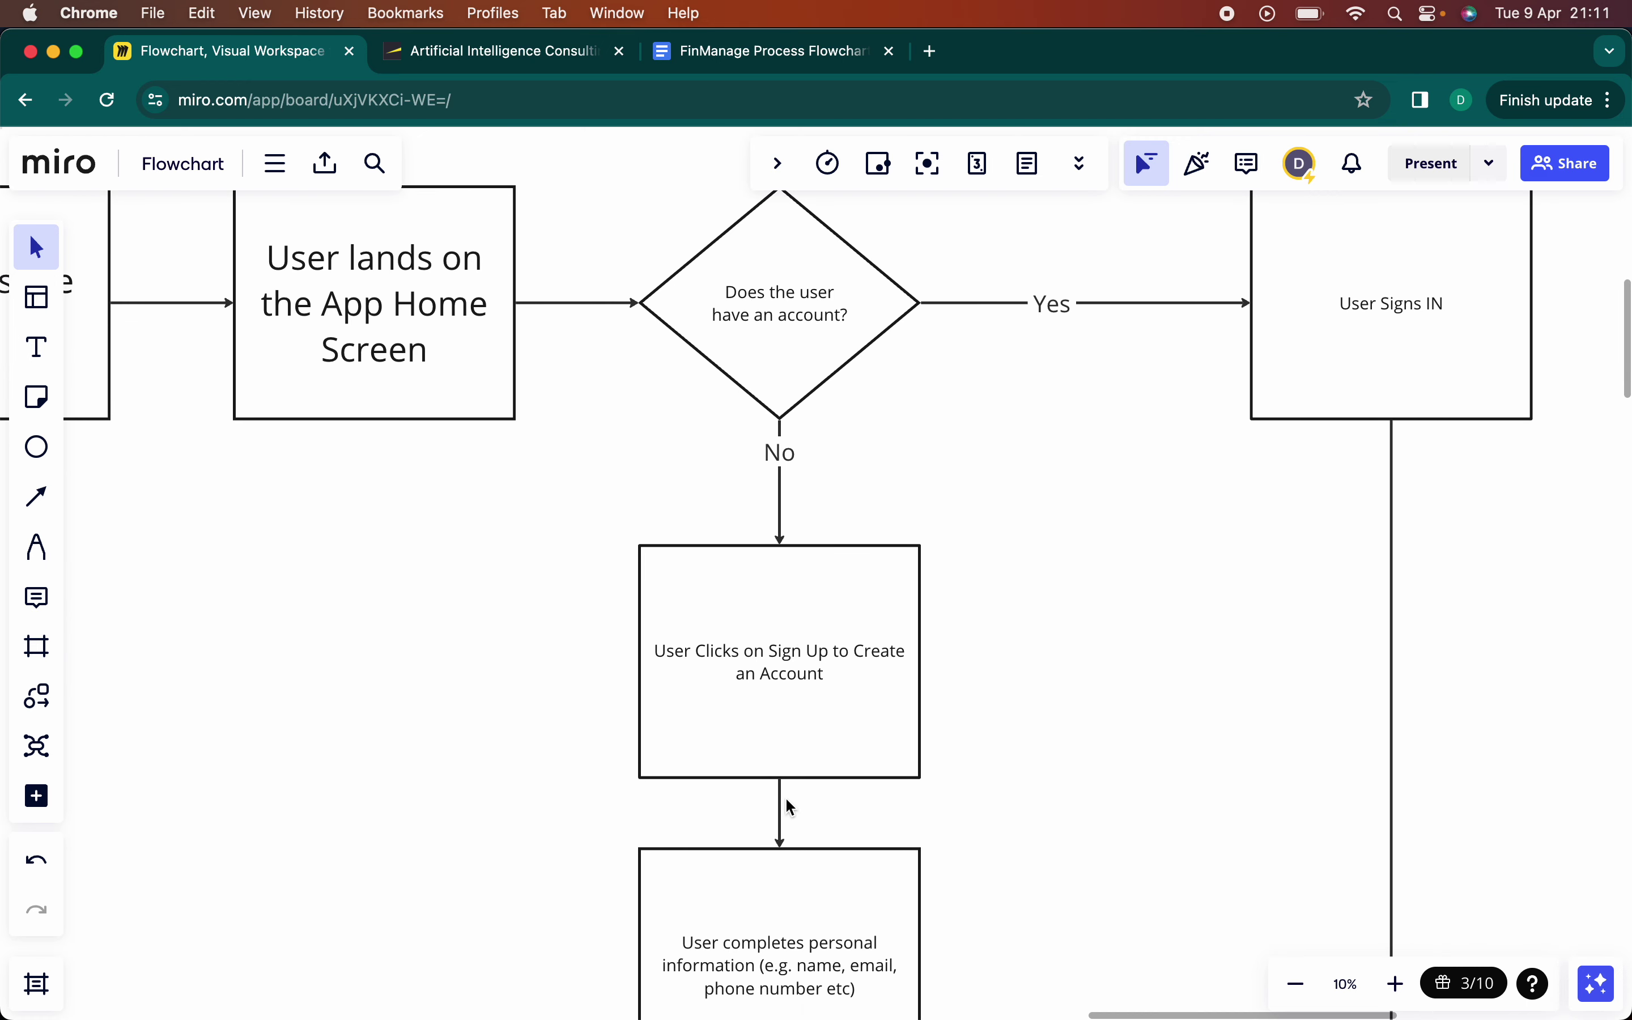
scroll(787, 800, down, 2)
scroll(791, 652, down, 1)
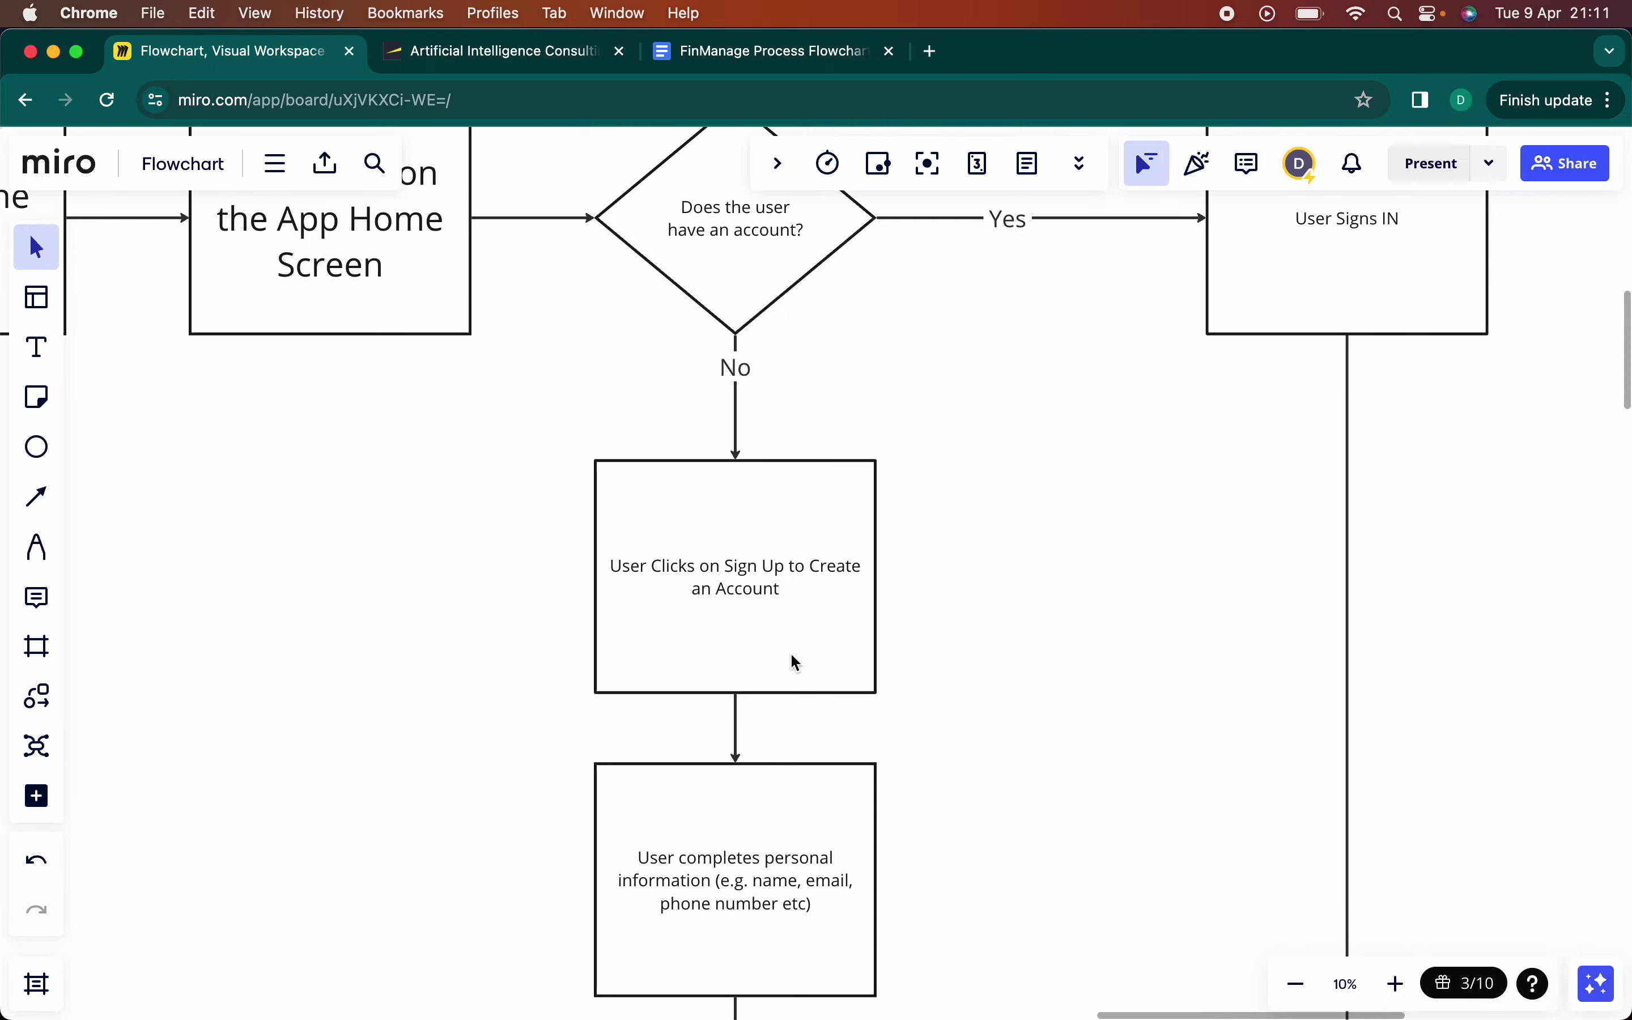
scroll(774, 585, up, 5)
scroll(774, 587, down, 4)
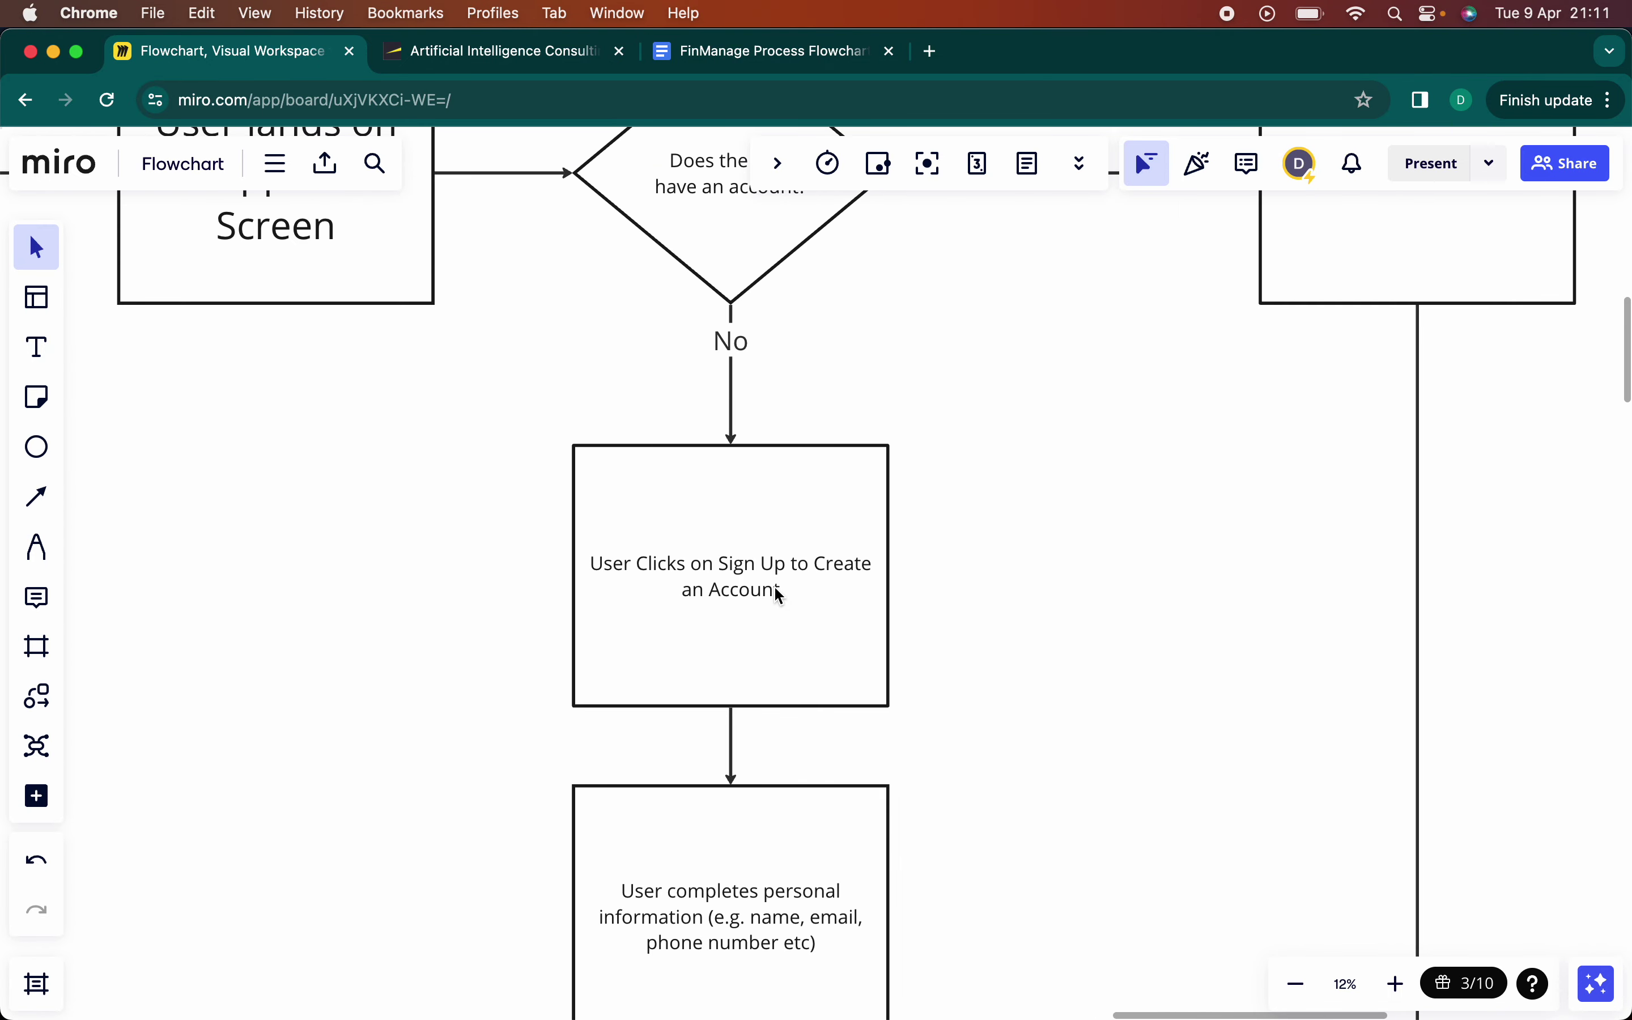
scroll(780, 592, down, 5)
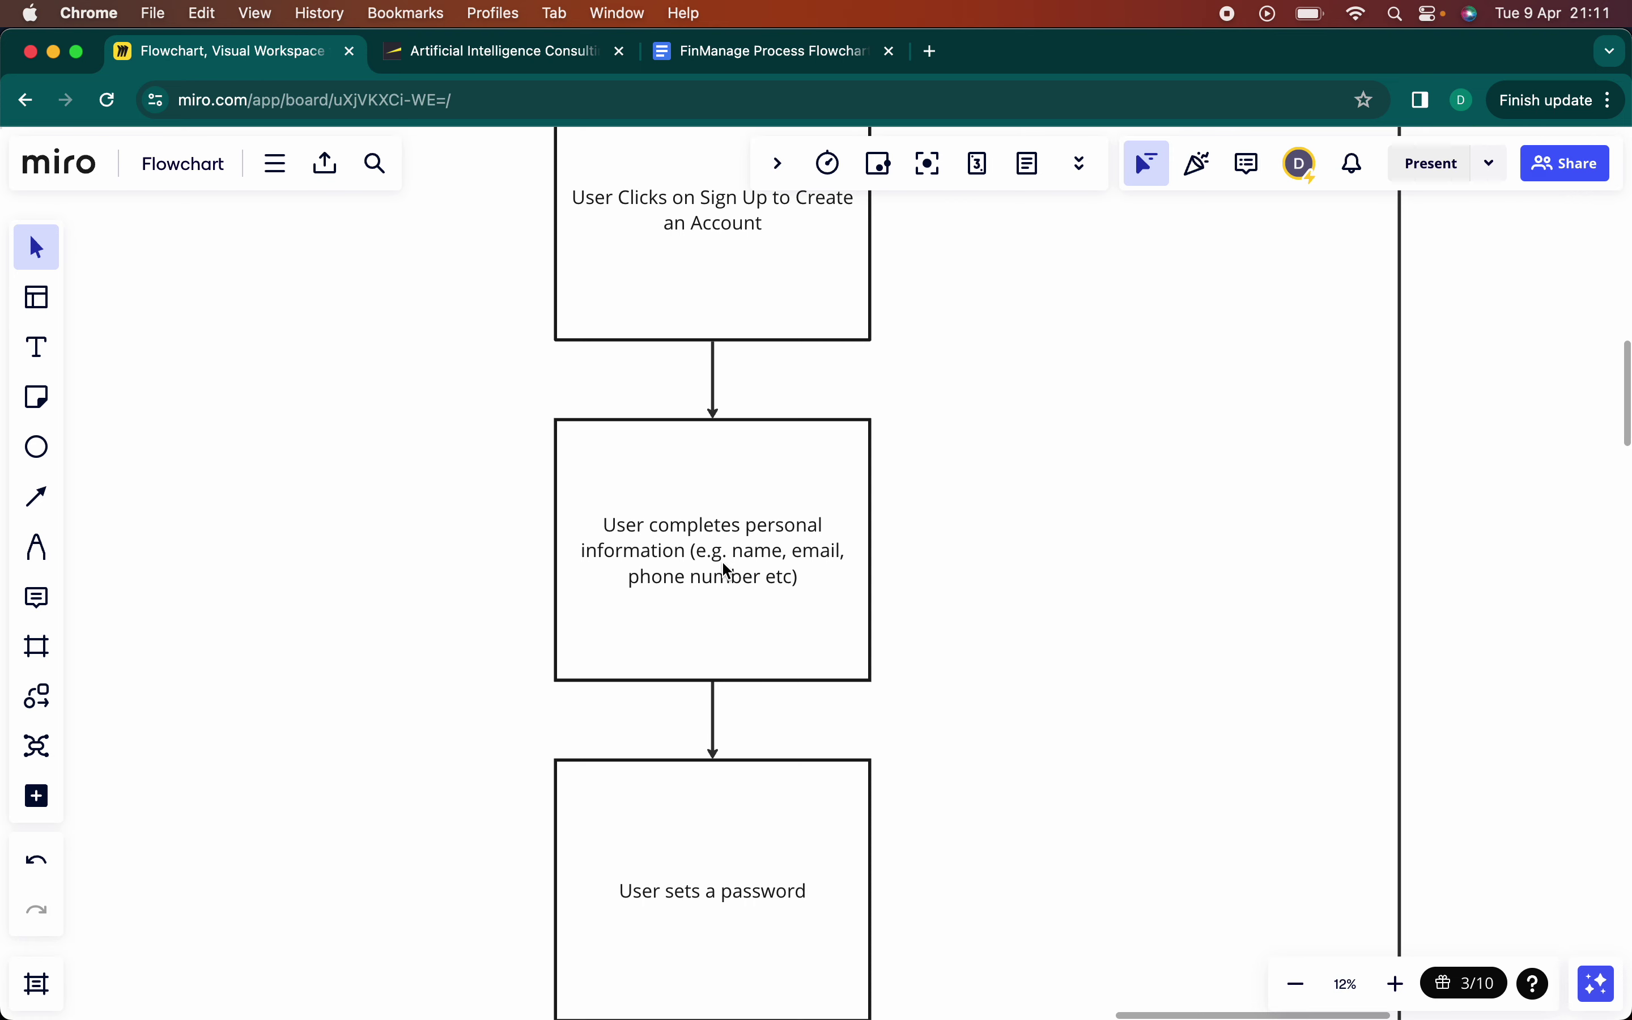
scroll(726, 570, down, 6)
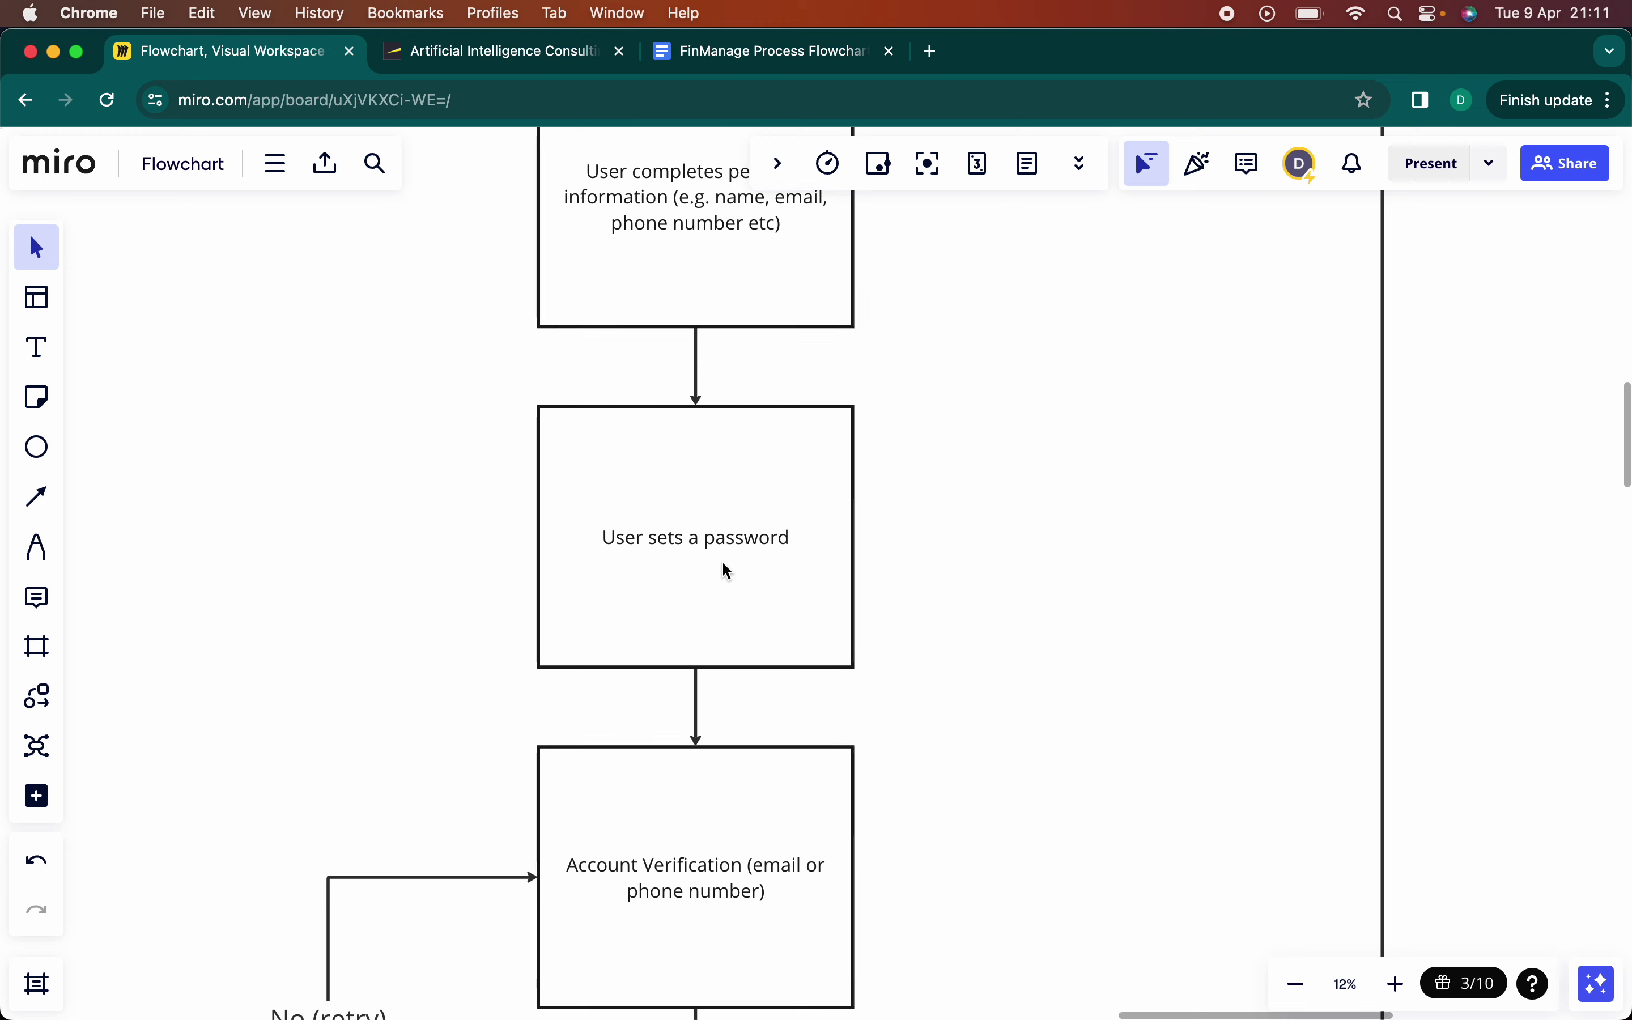
scroll(722, 512, down, 4)
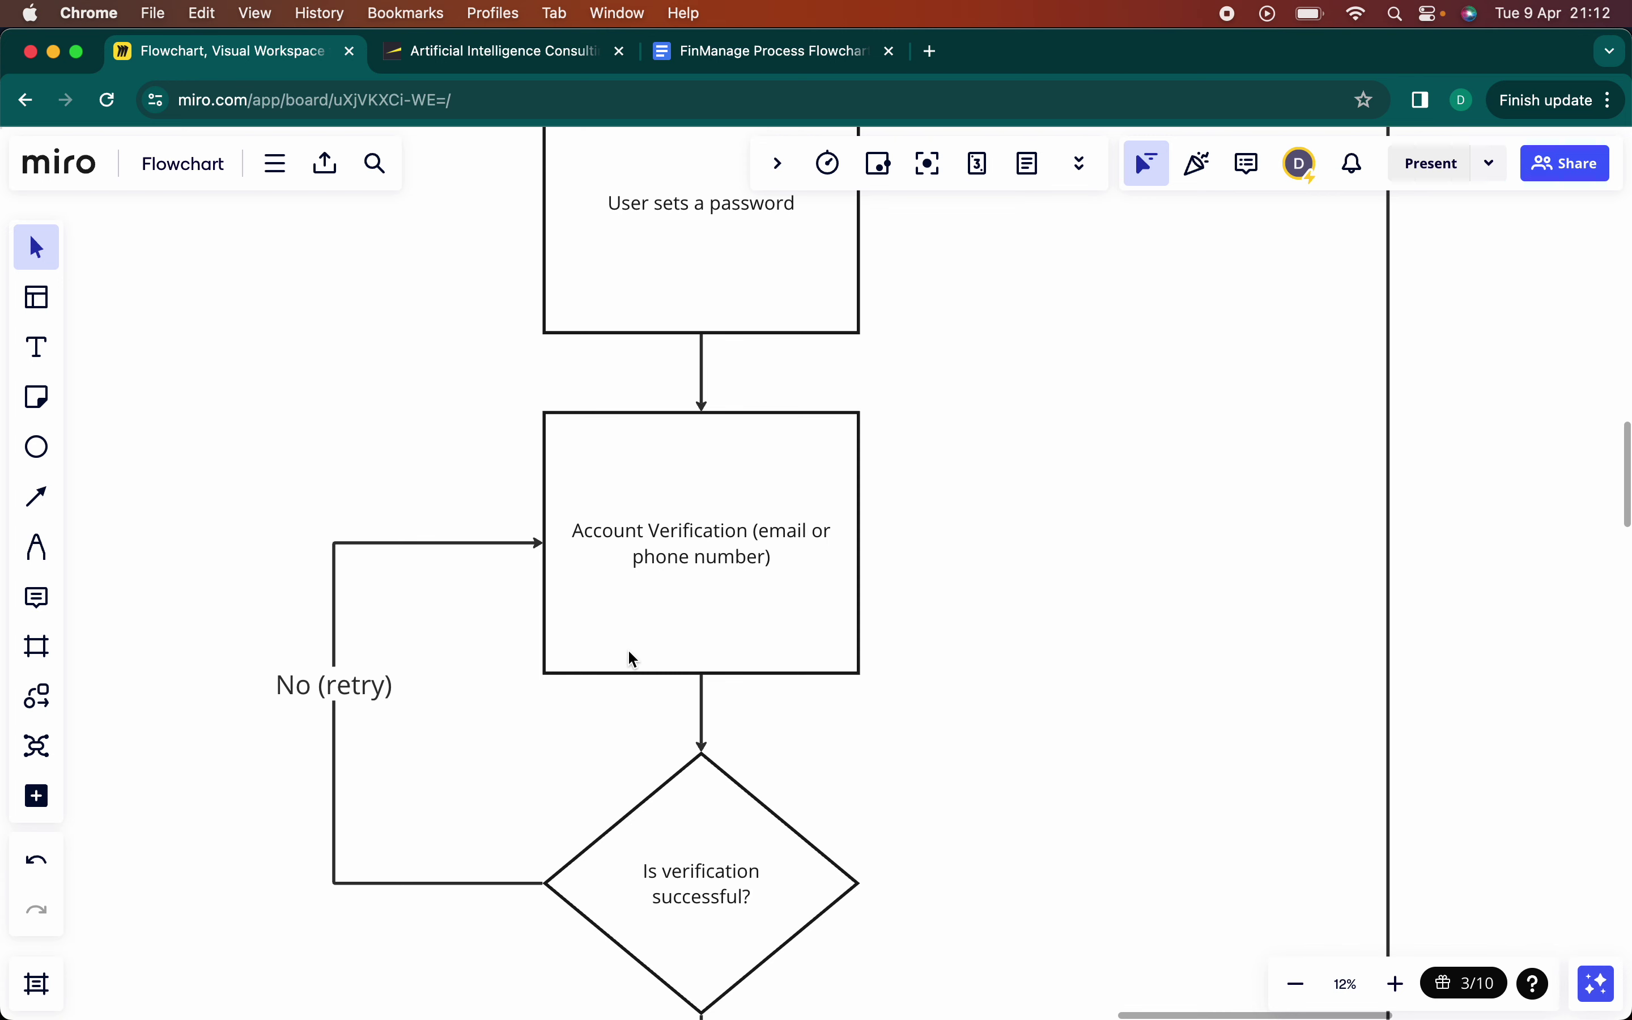
scroll(631, 659, down, 3)
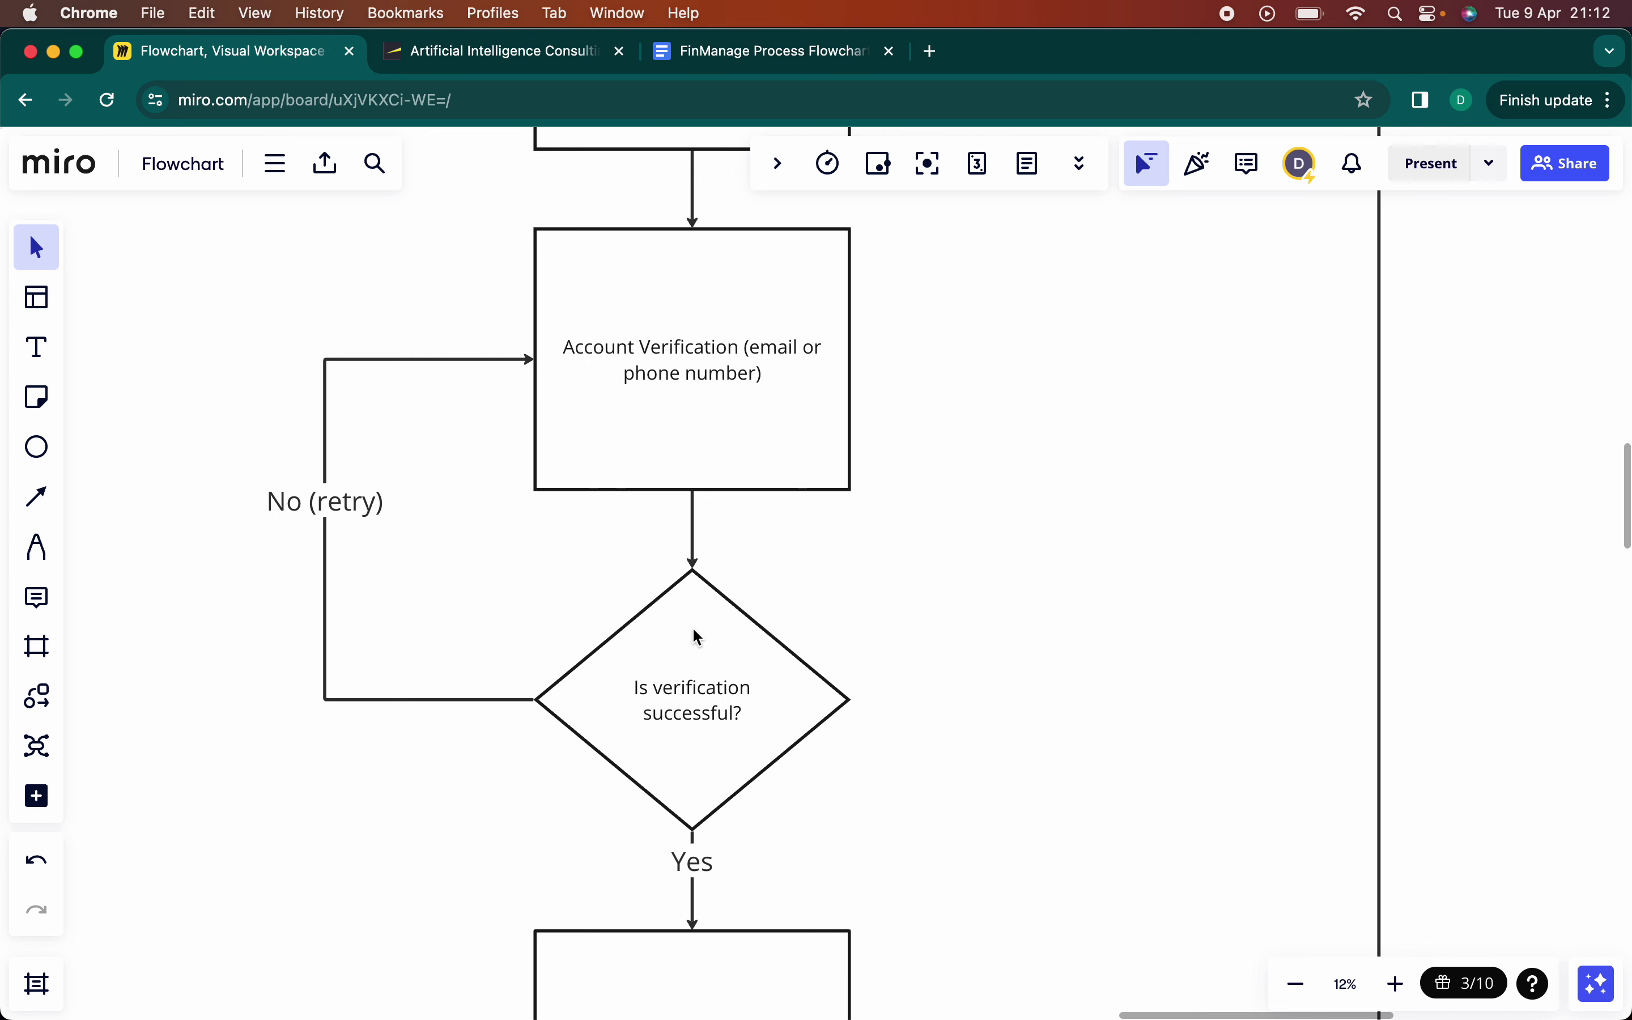
scroll(724, 872, down, 3)
scroll(546, 448, up, 2)
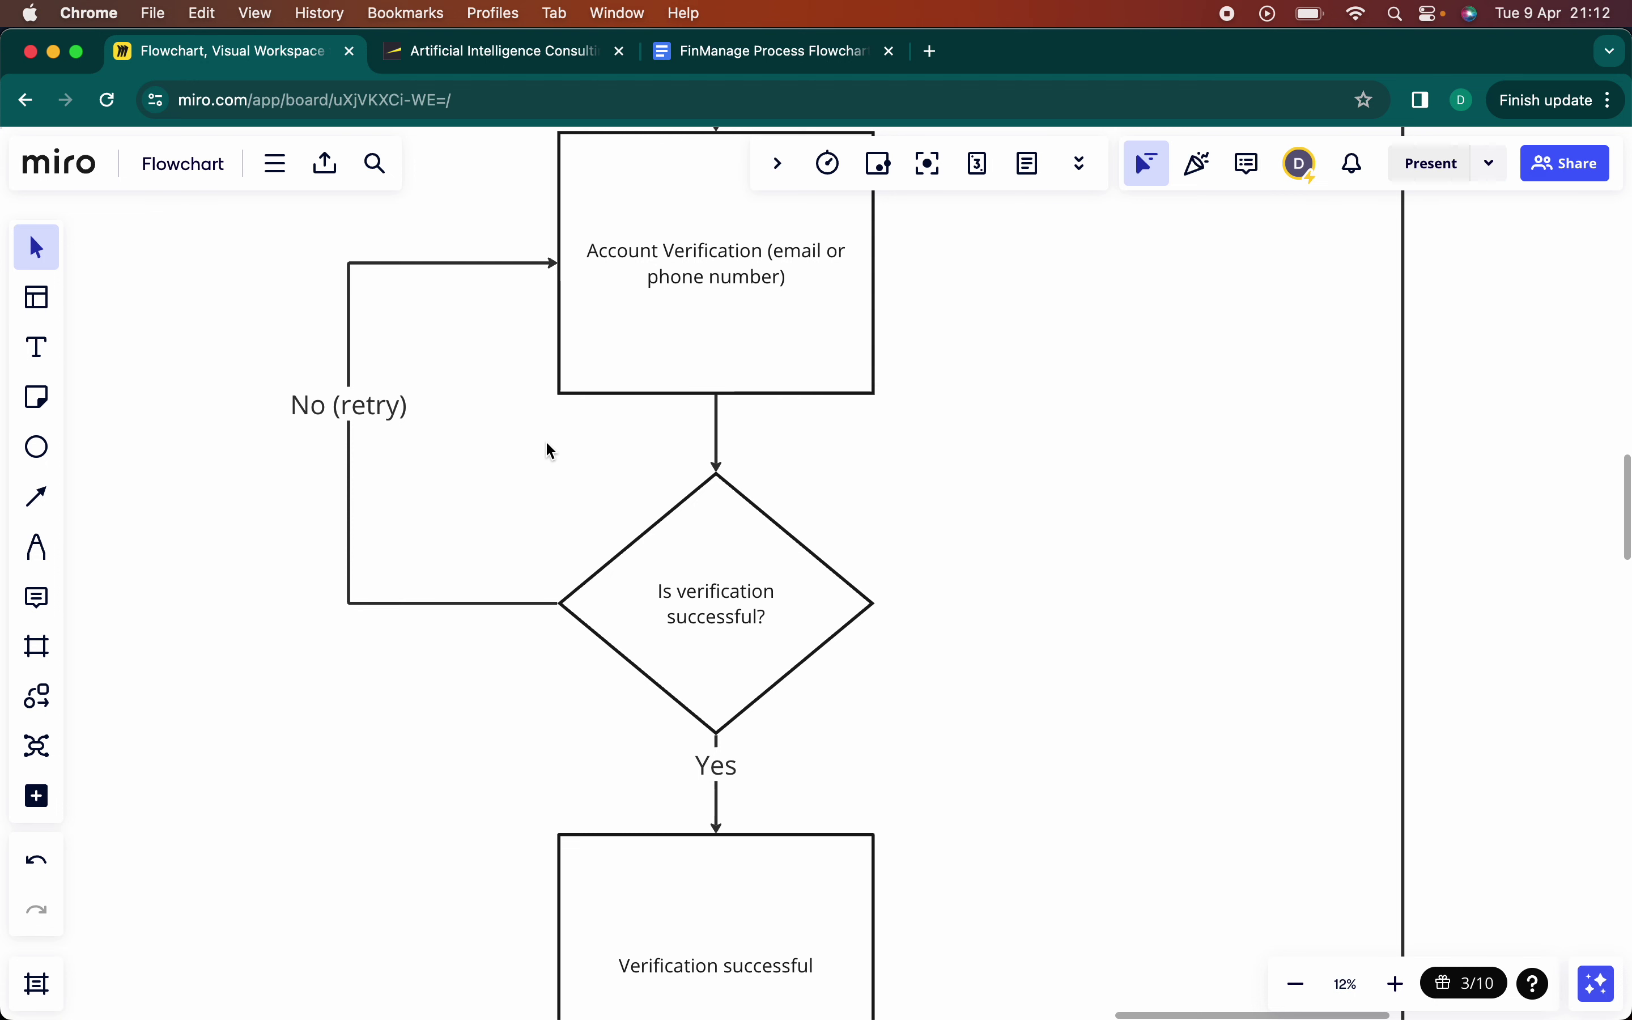
scroll(546, 443, down, 5)
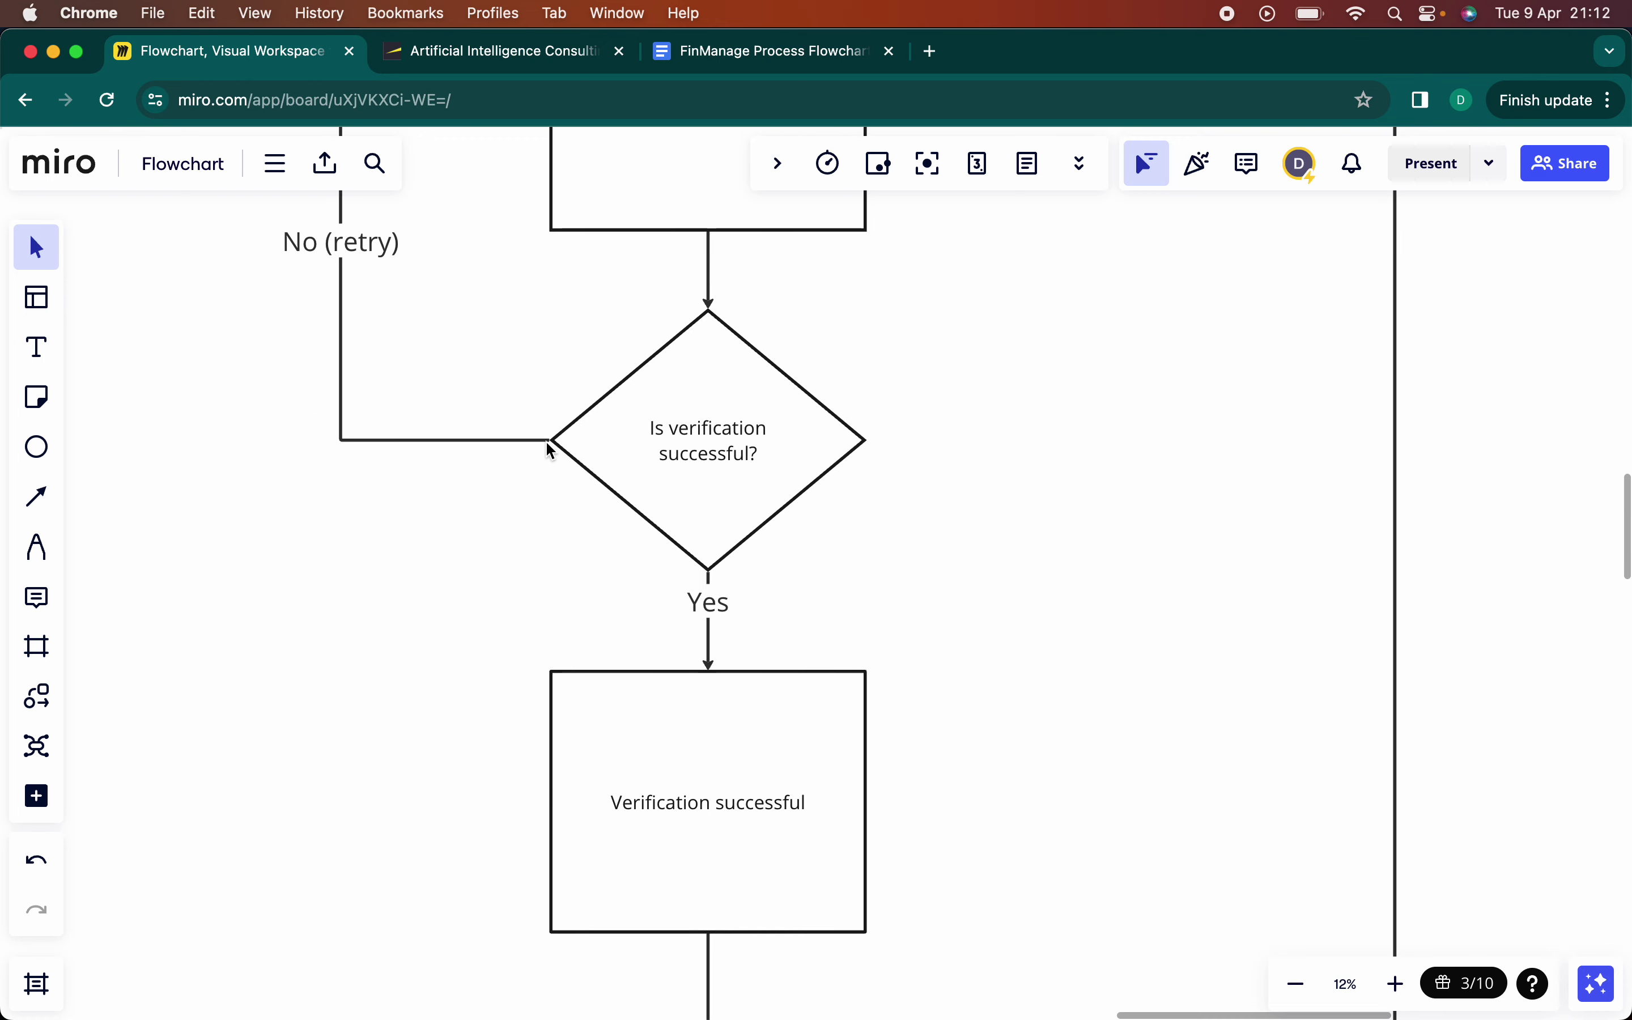
scroll(547, 443, down, 2)
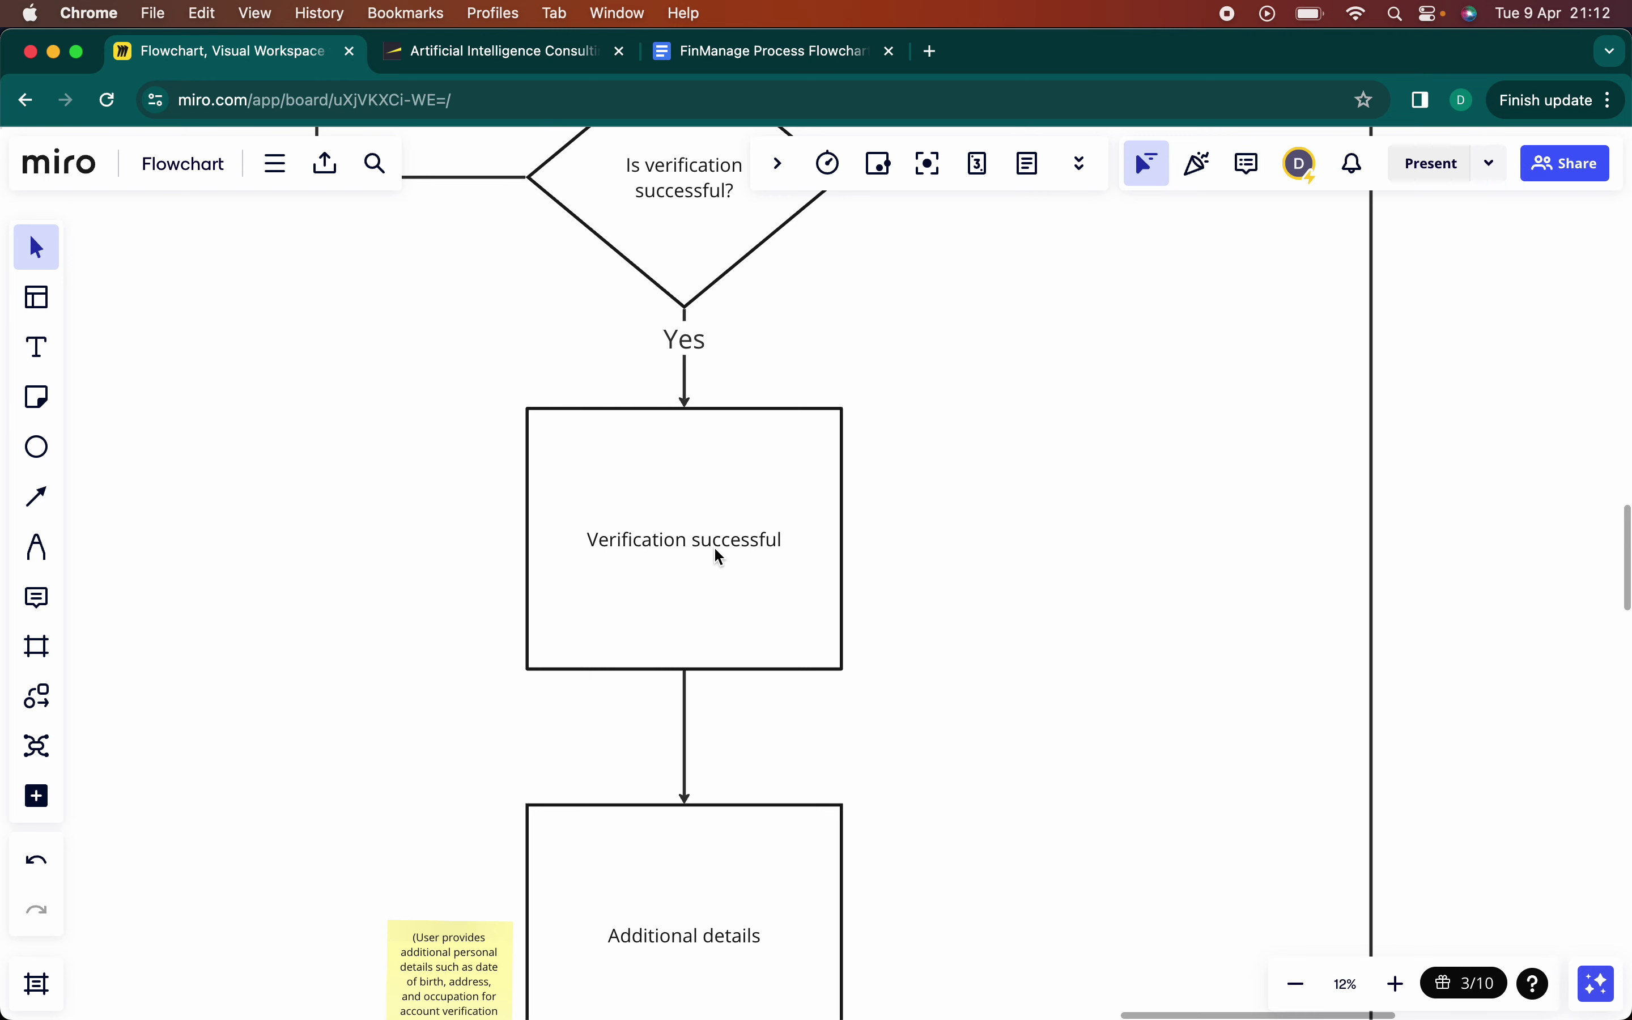
- Review the Additional details and Security Setup boxes with their sticky notes, the security decision and the terms and conditions loop
scroll(719, 556, down, 10)
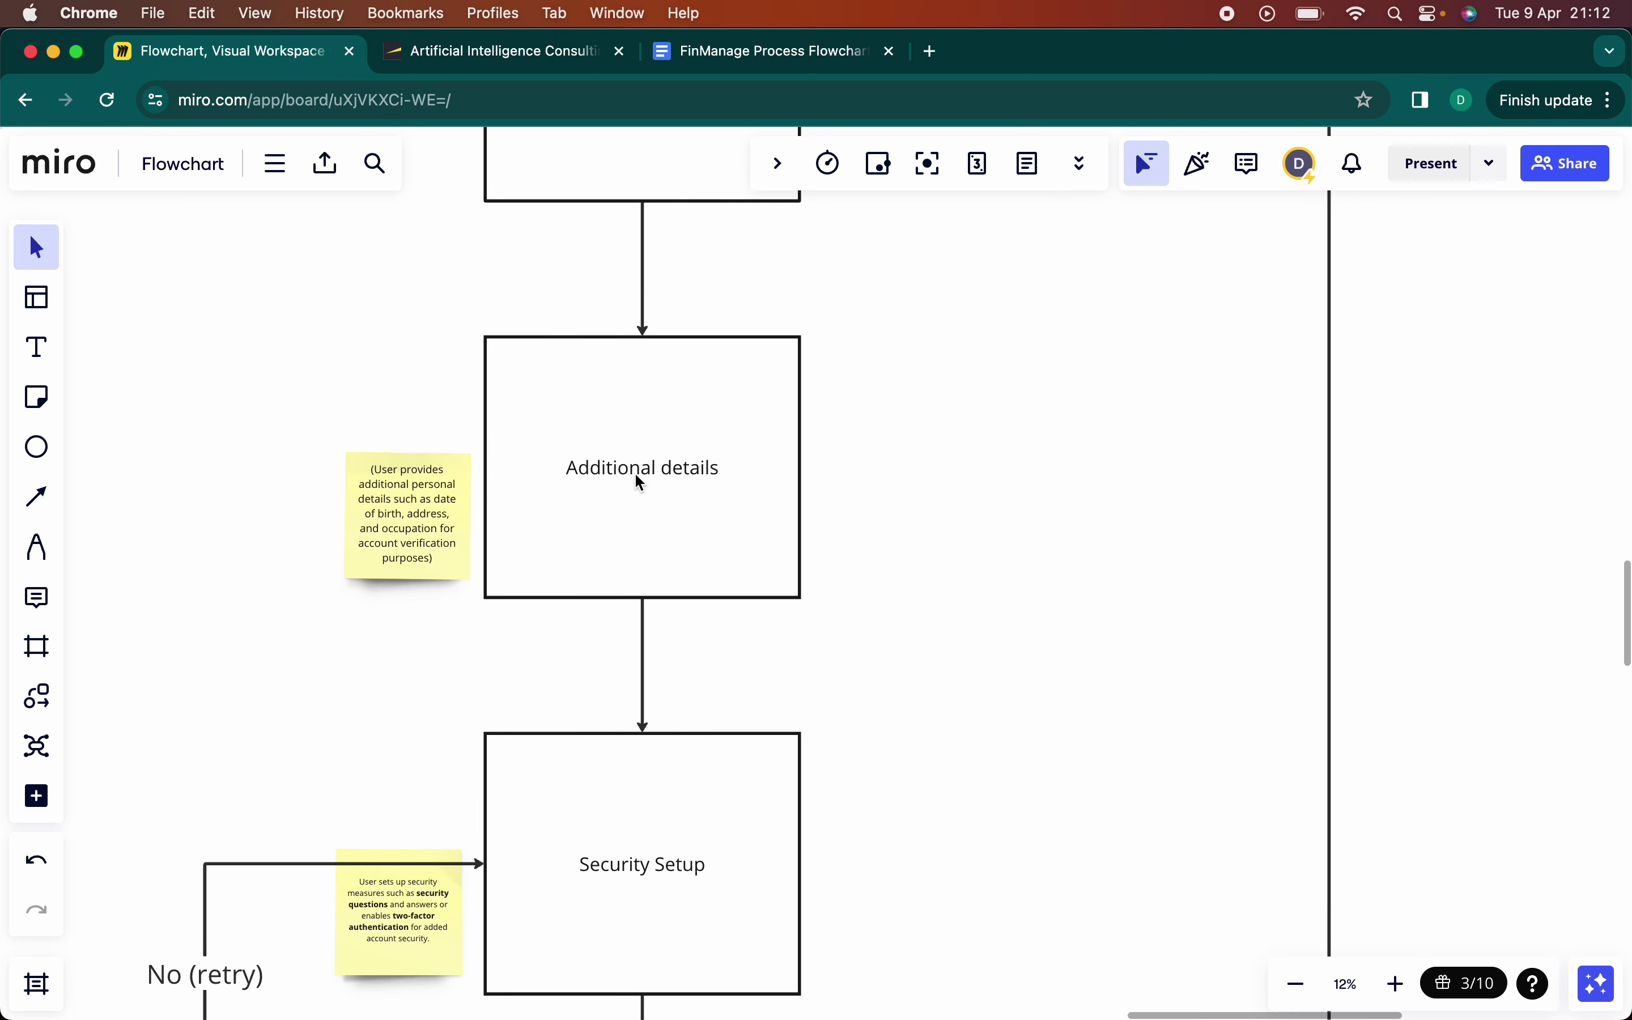
scroll(430, 538, up, 5)
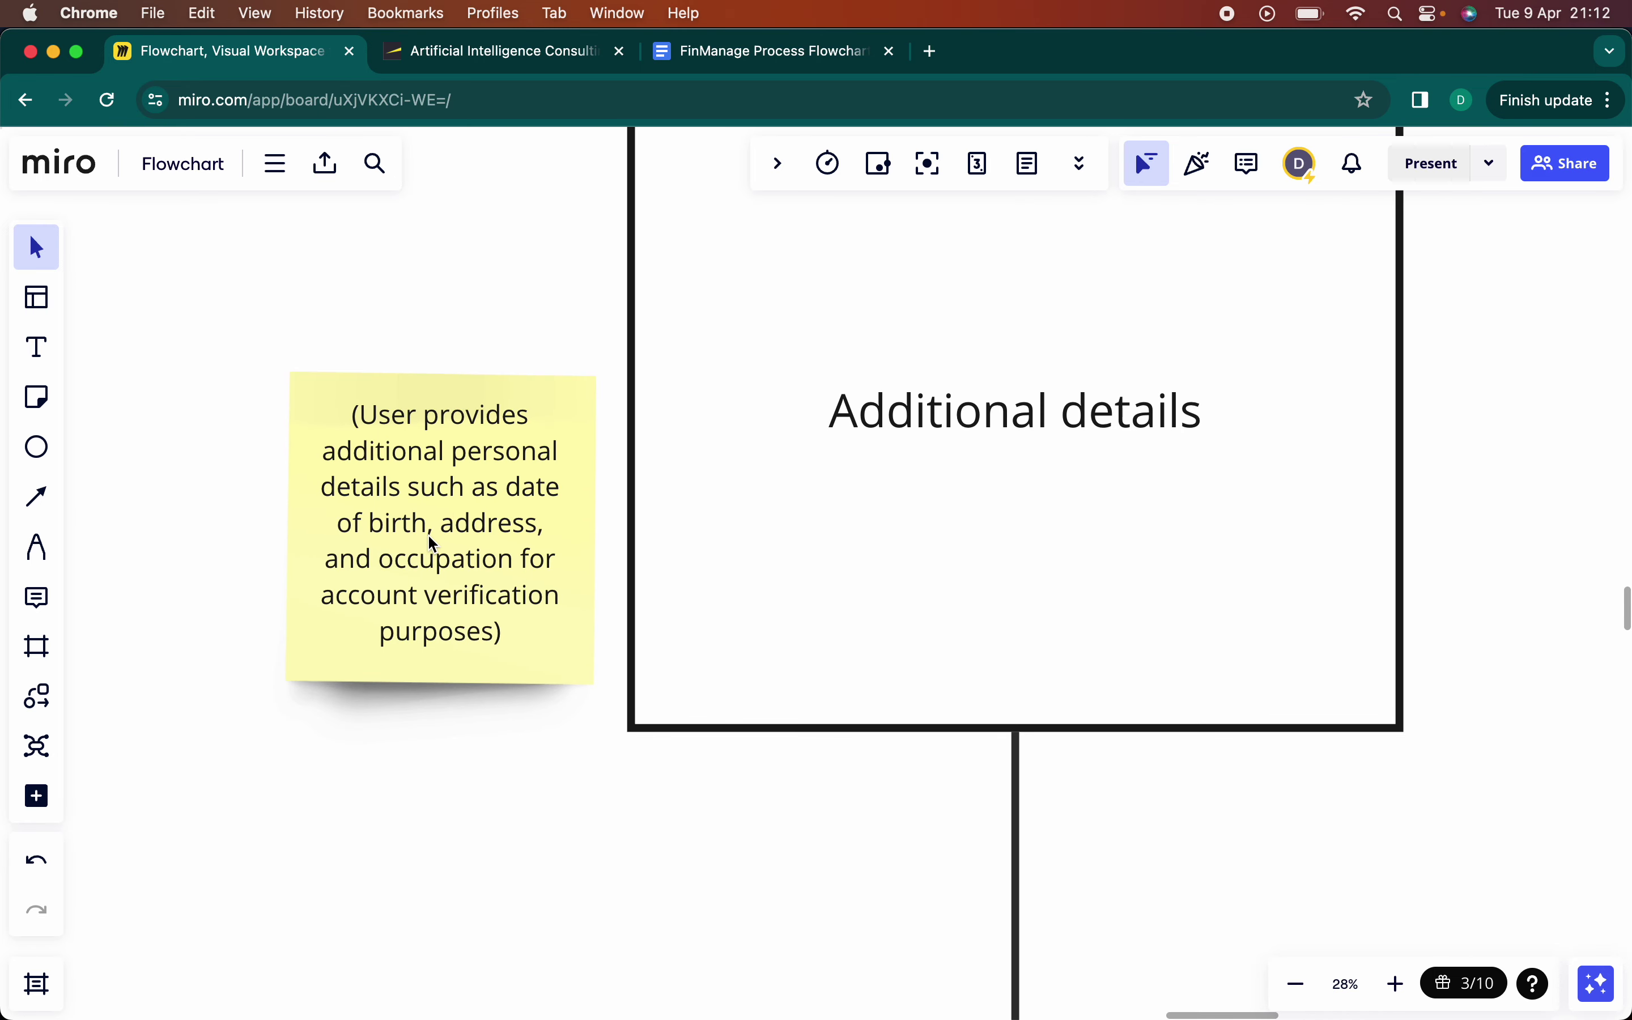
scroll(432, 542, down, 4)
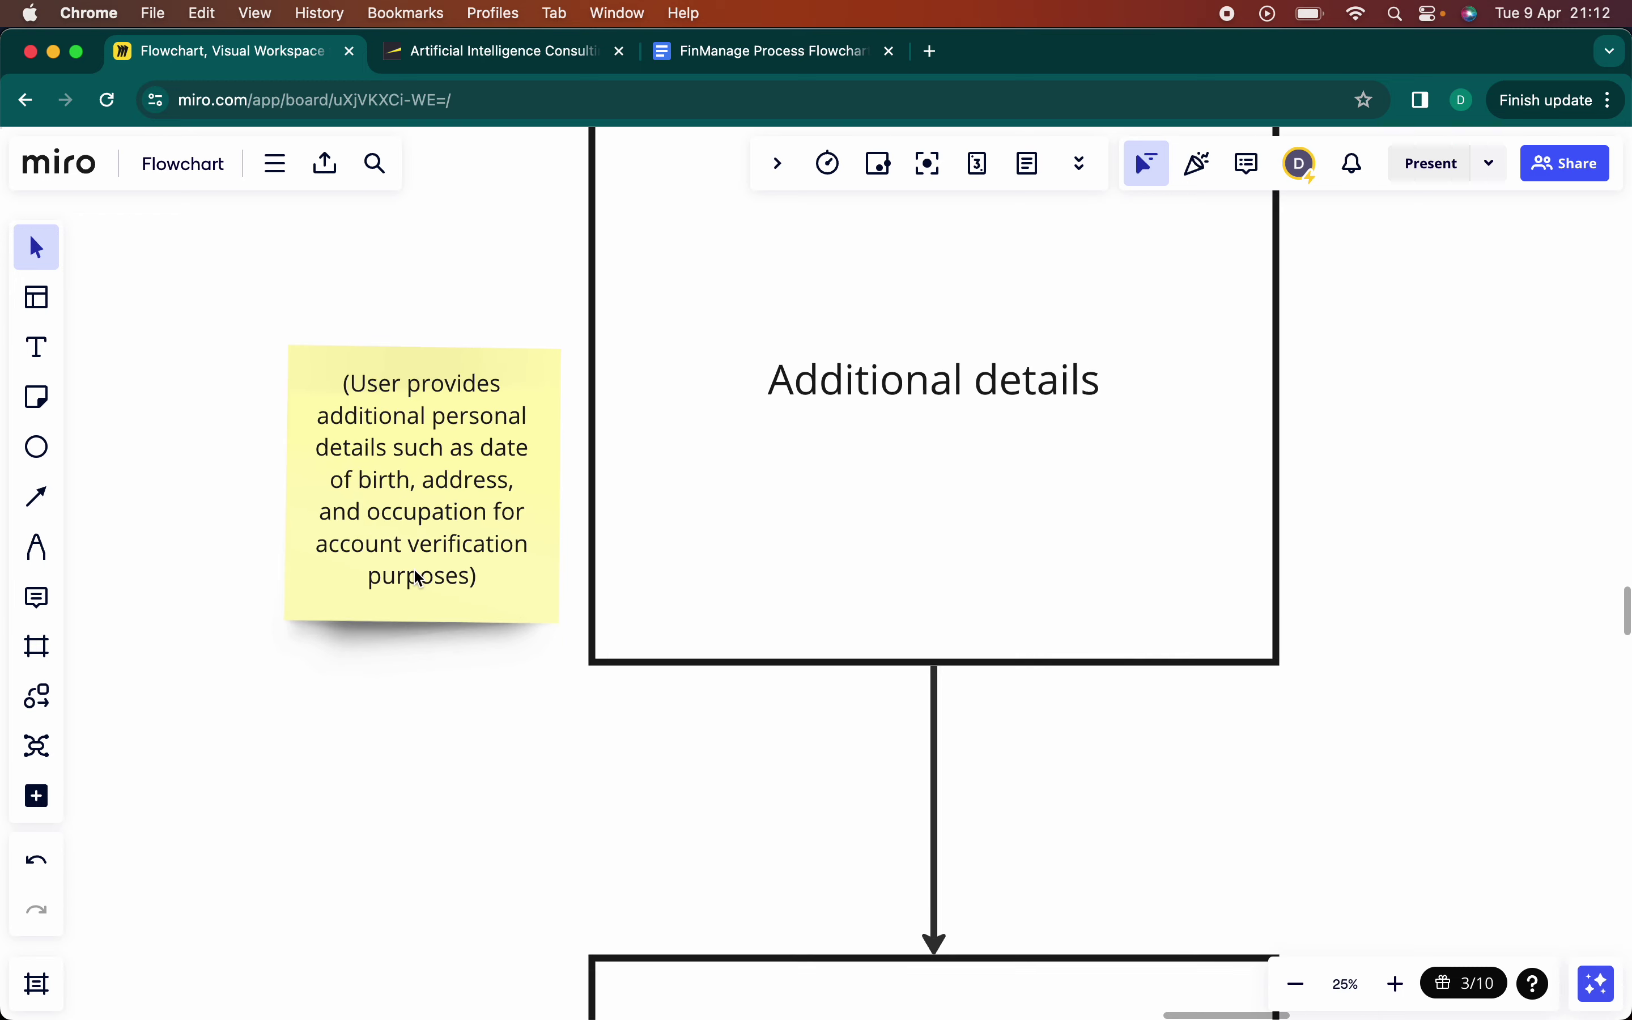
scroll(418, 577, down, 5)
scroll(417, 573, down, 5)
scroll(416, 574, left, 5)
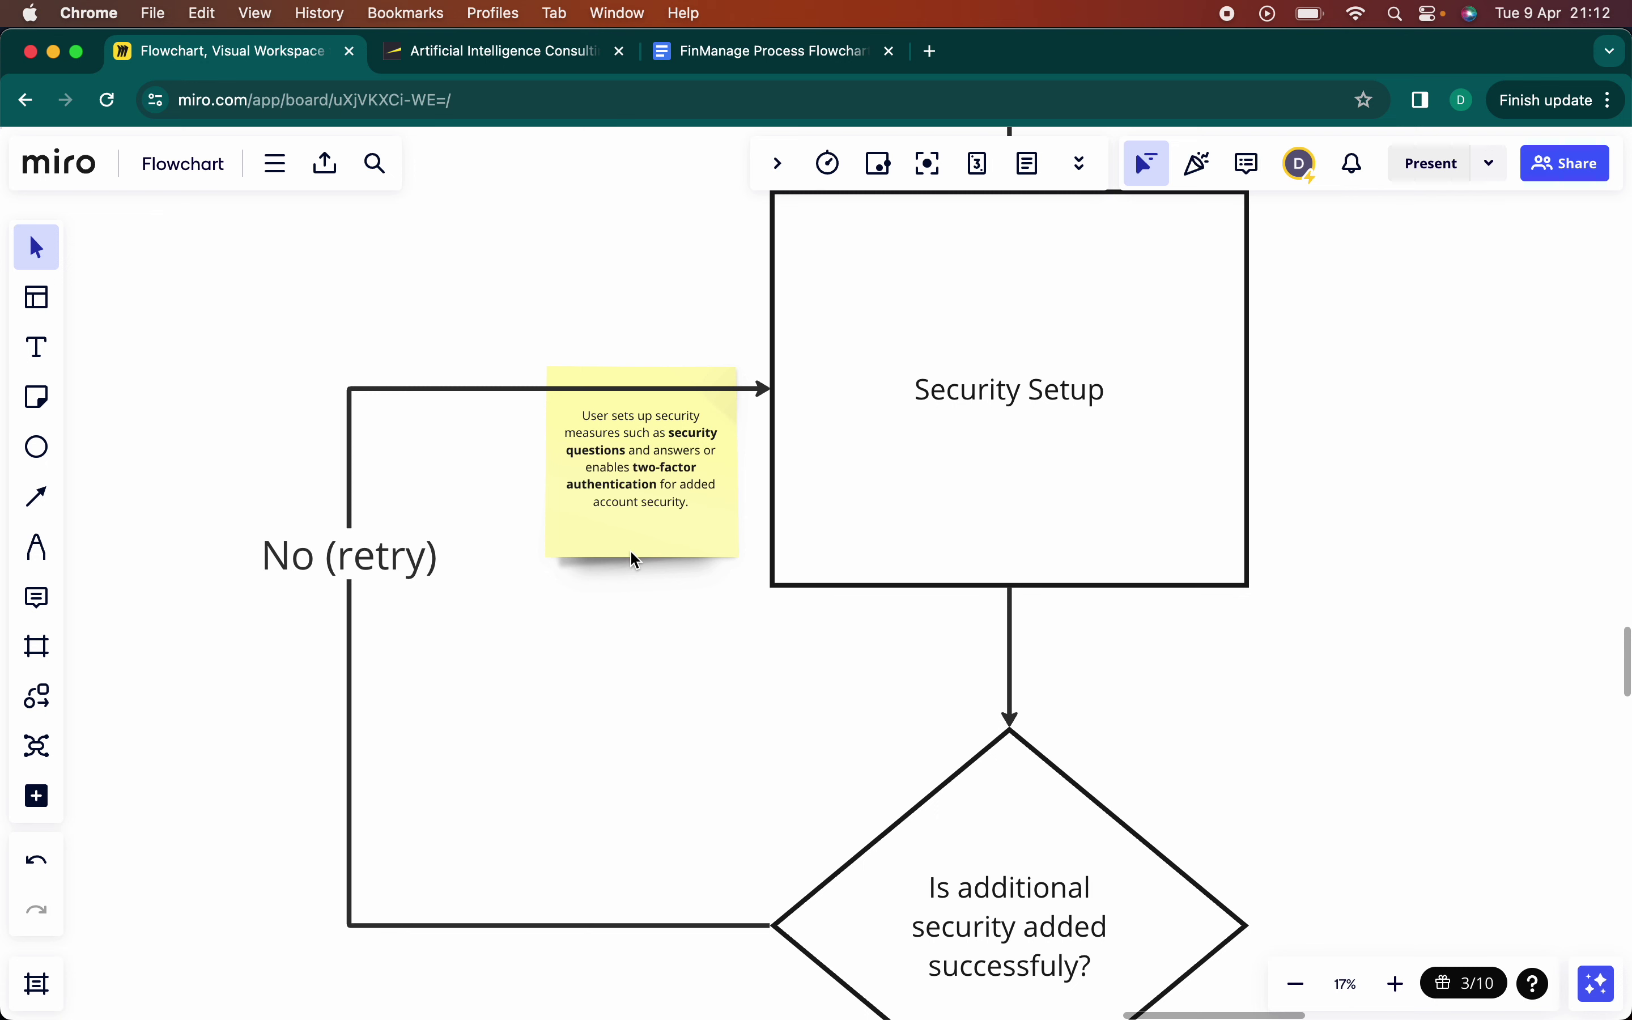
scroll(634, 555, down, 4)
scroll(634, 555, right, 3)
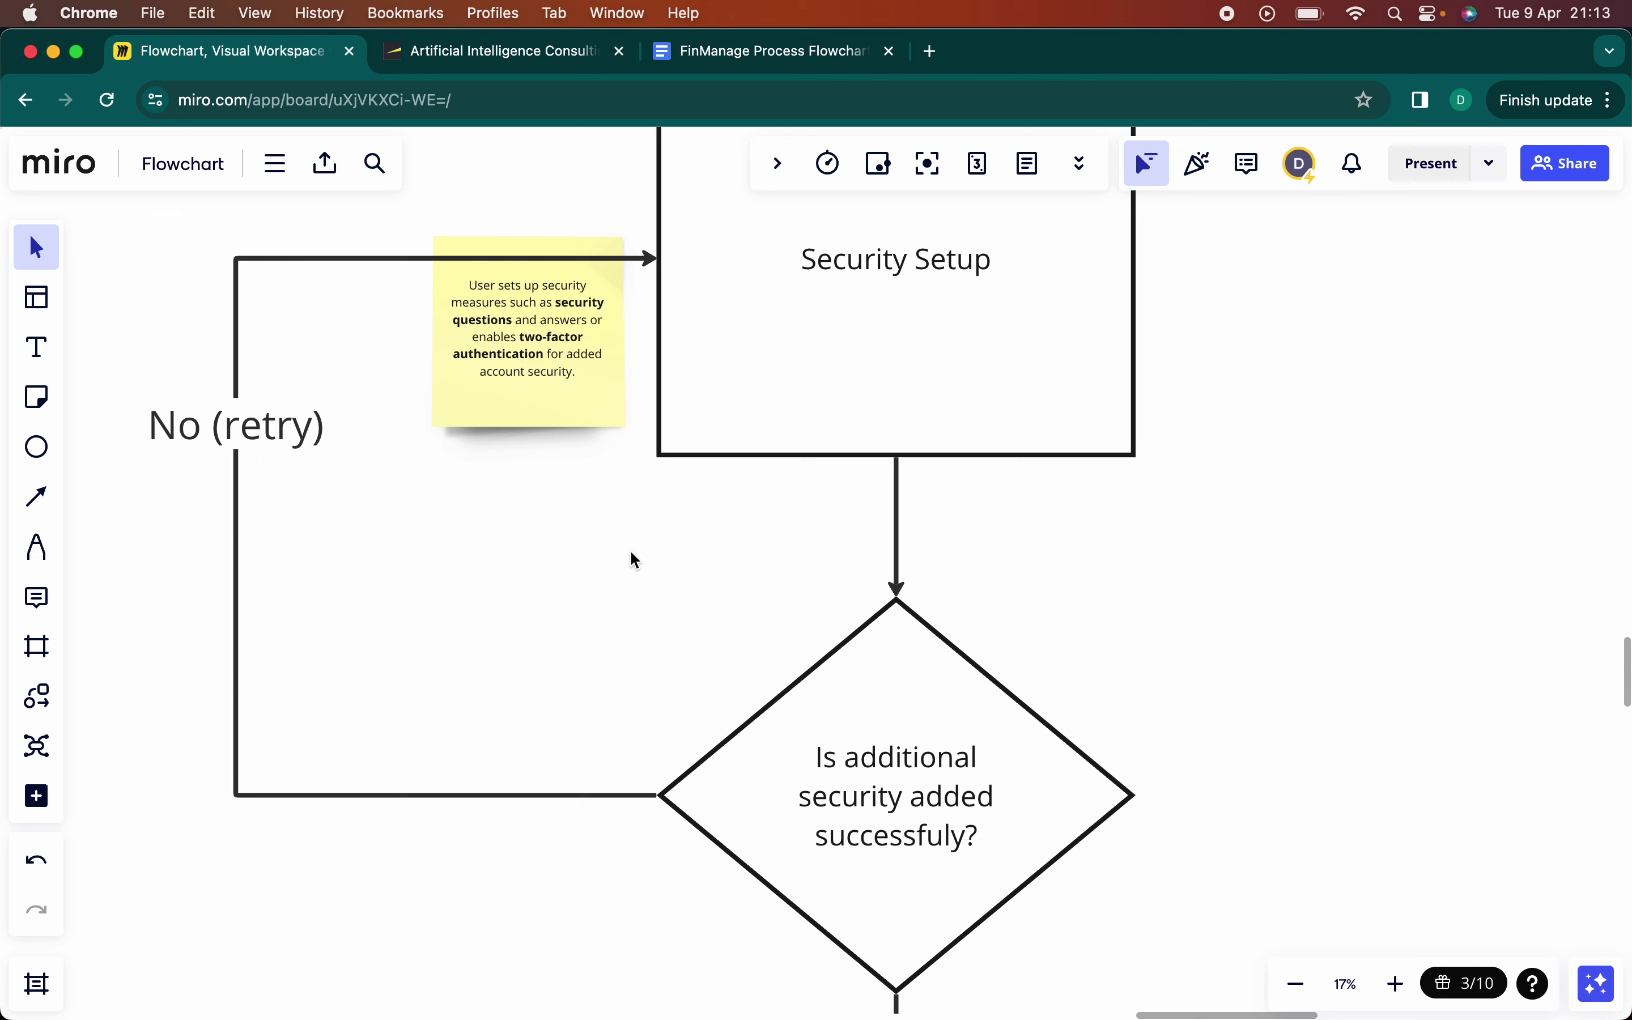
scroll(634, 560, down, 5)
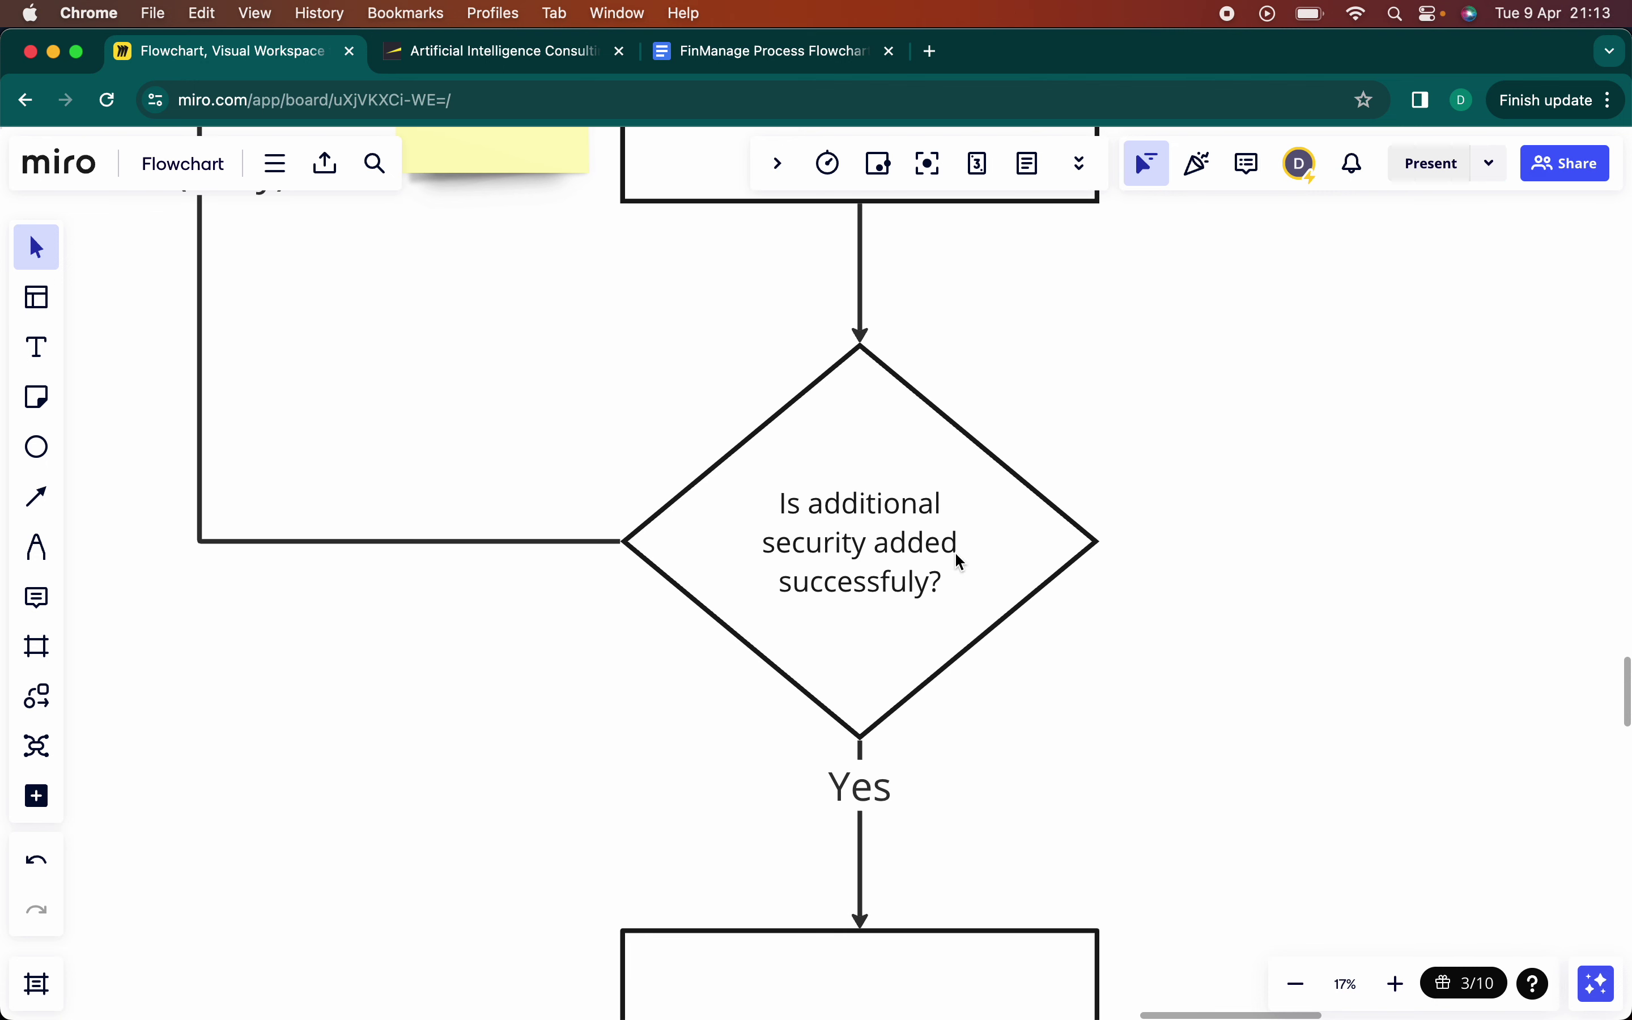
scroll(948, 698, down, 4)
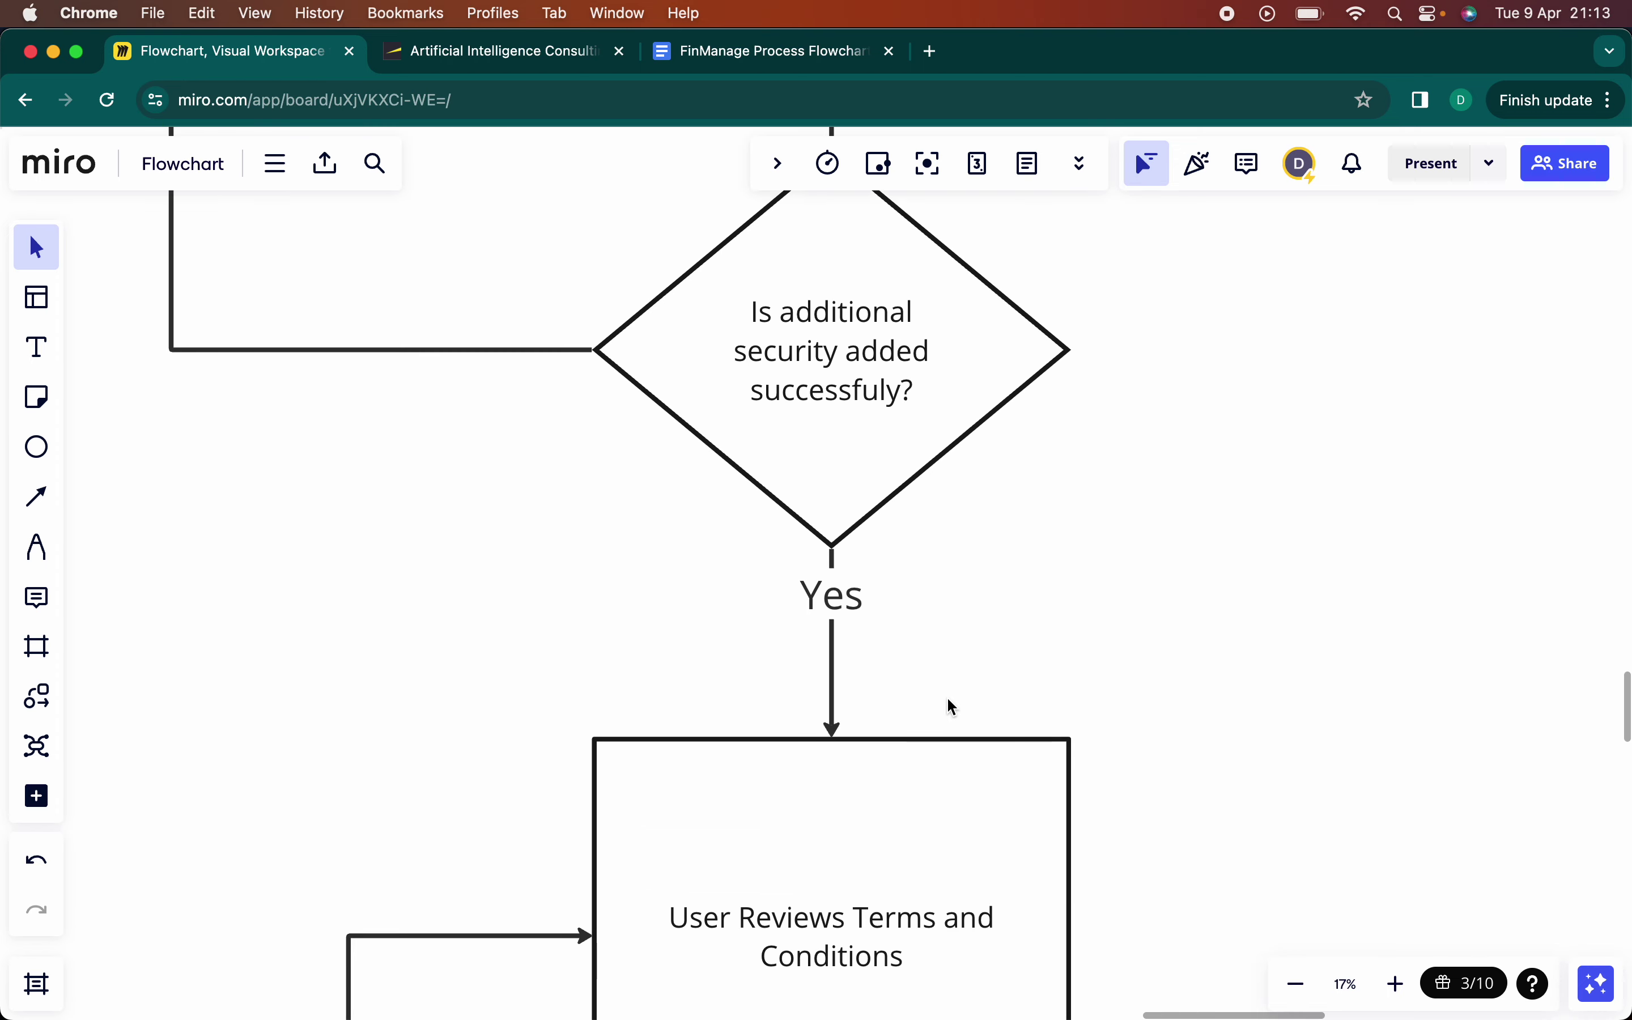
scroll(893, 594, up, 12)
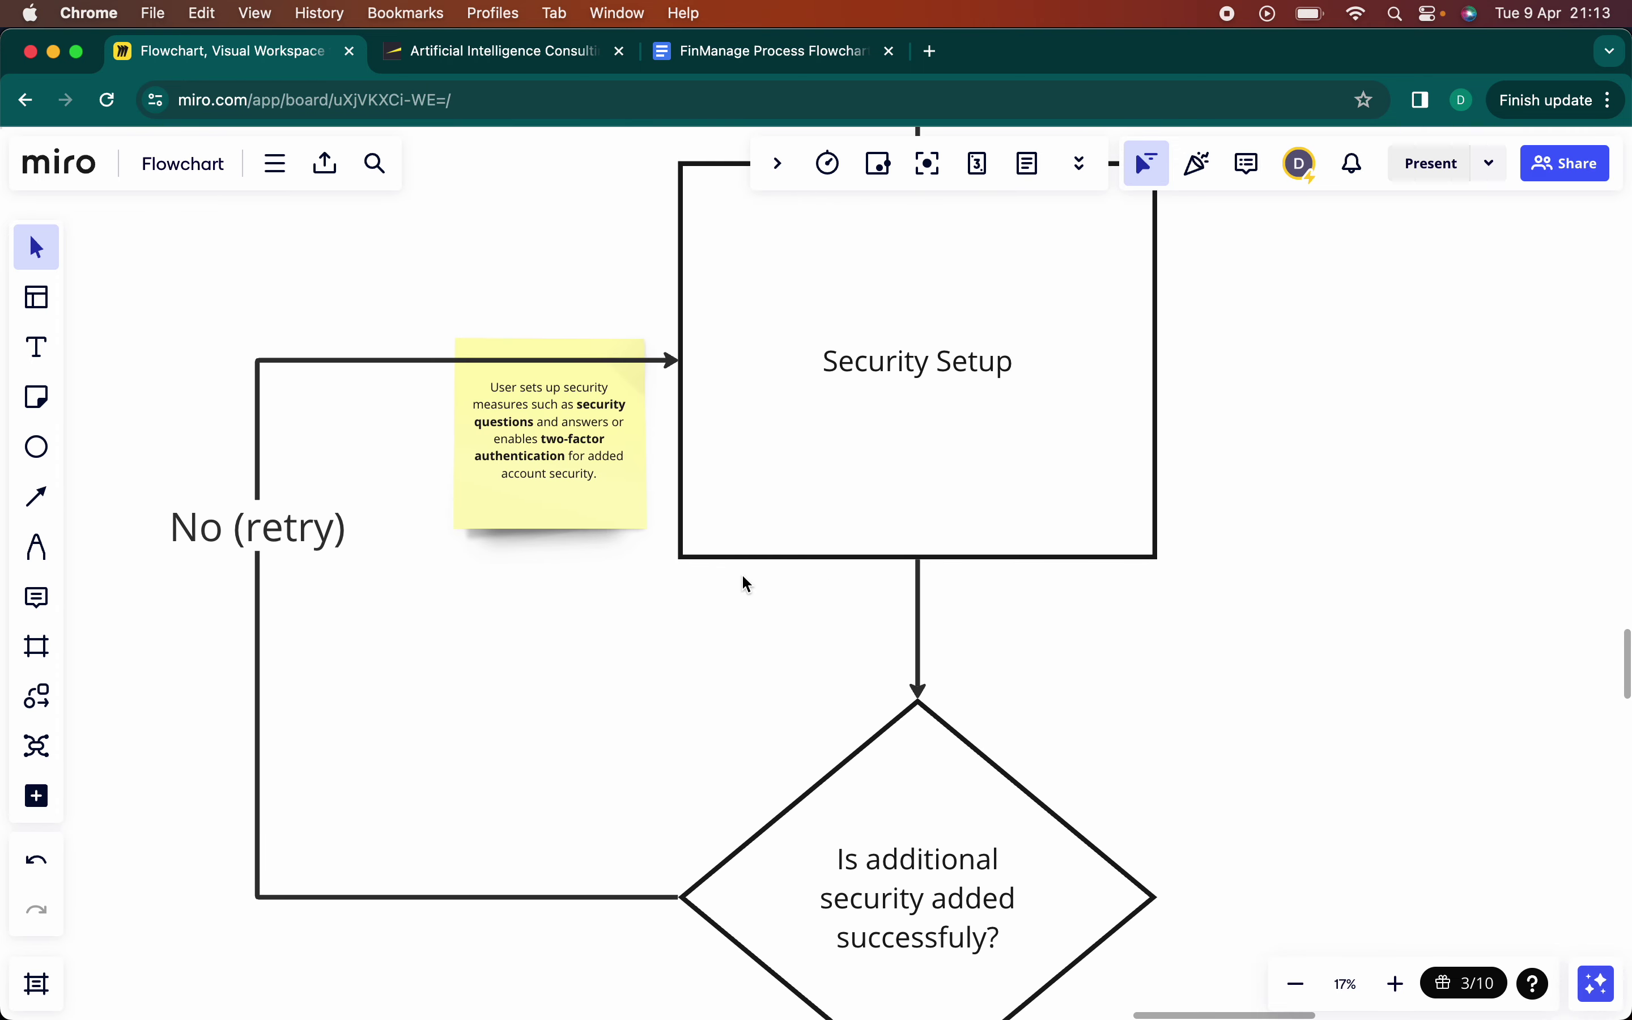
scroll(929, 736, down, 12)
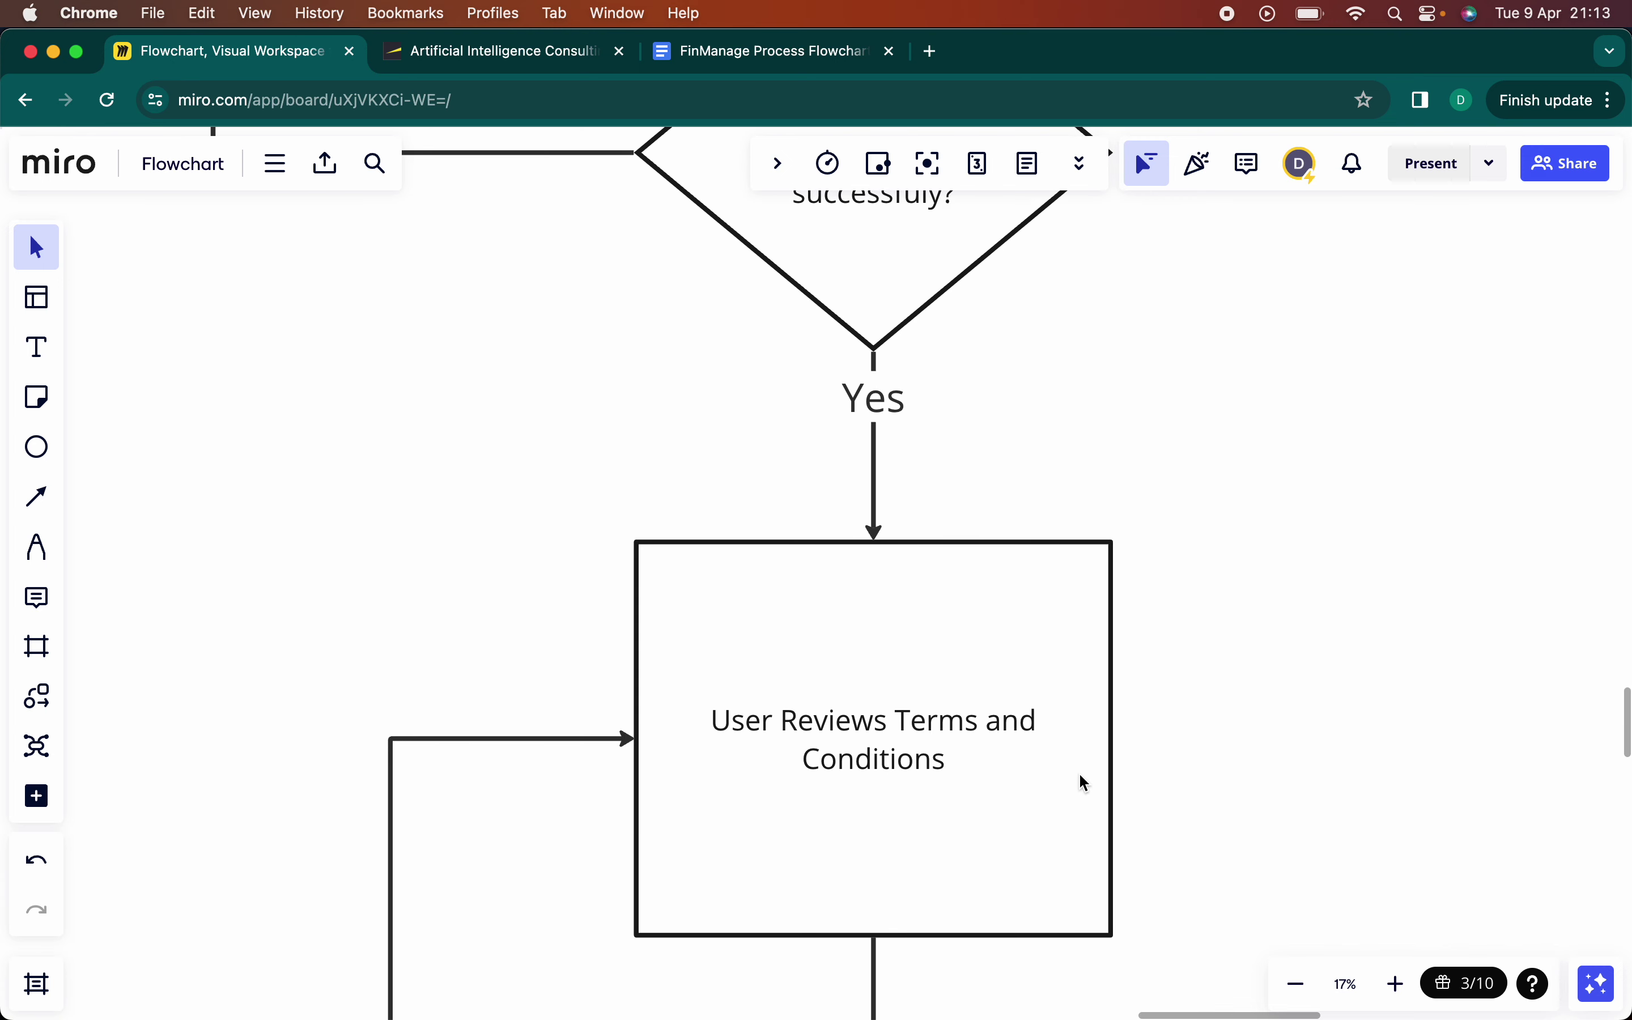
scroll(1079, 775, down, 10)
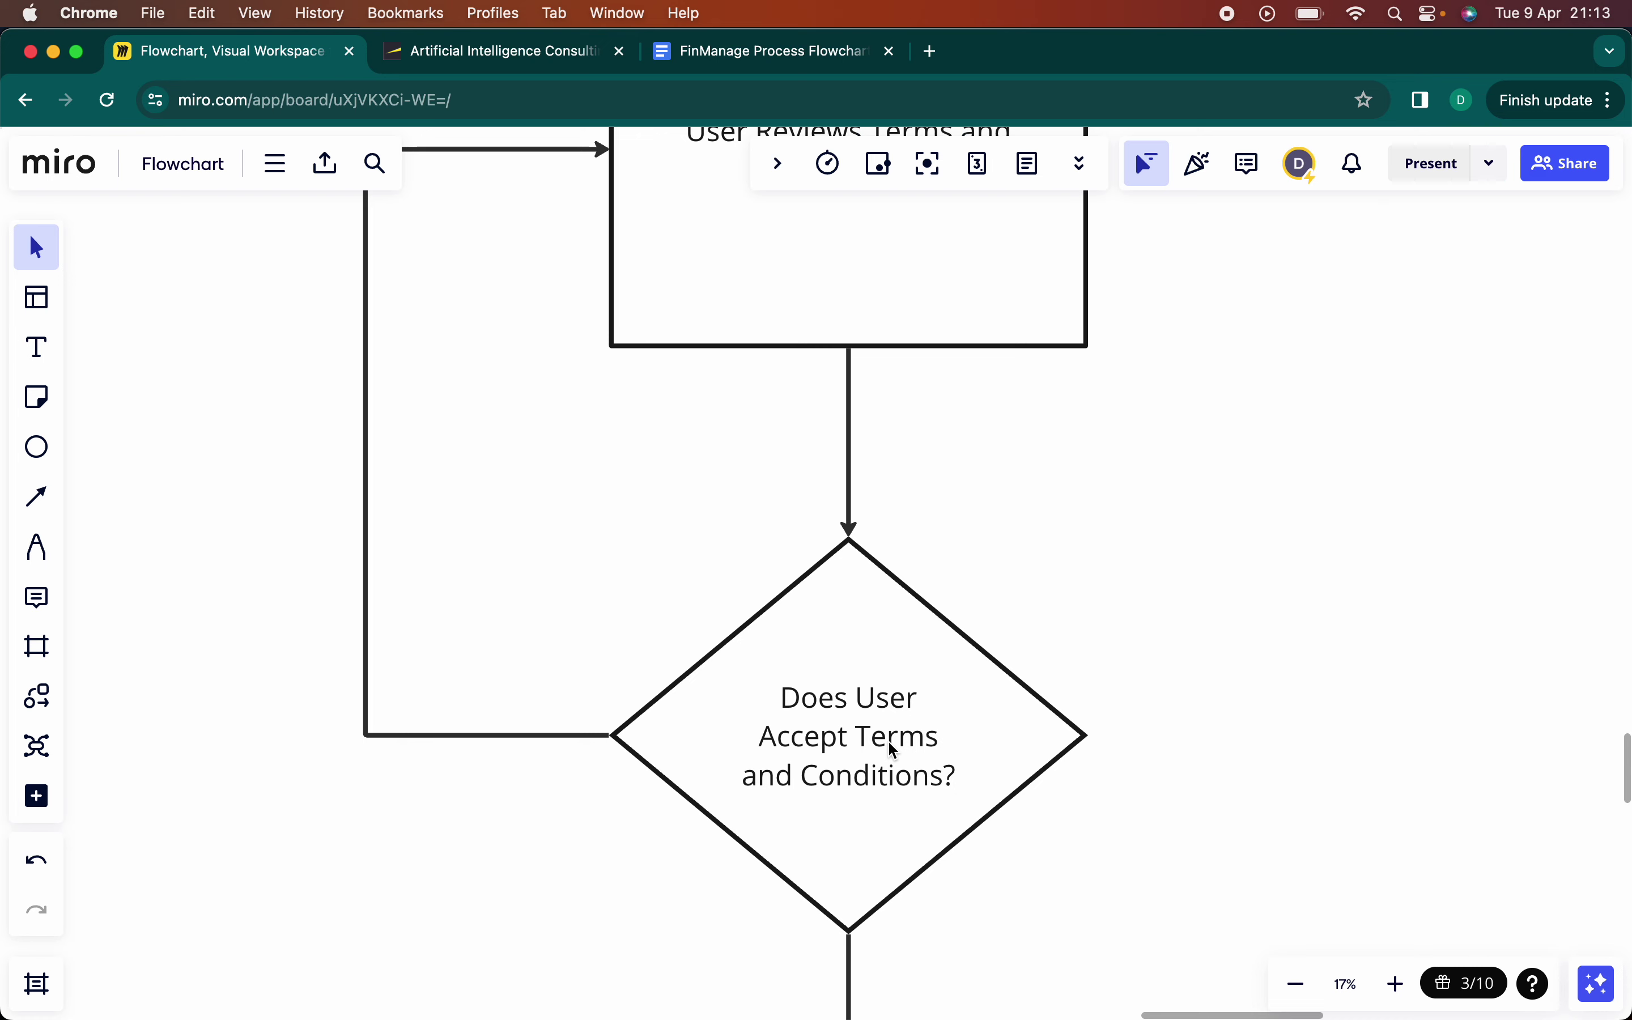
scroll(894, 749, up, 3)
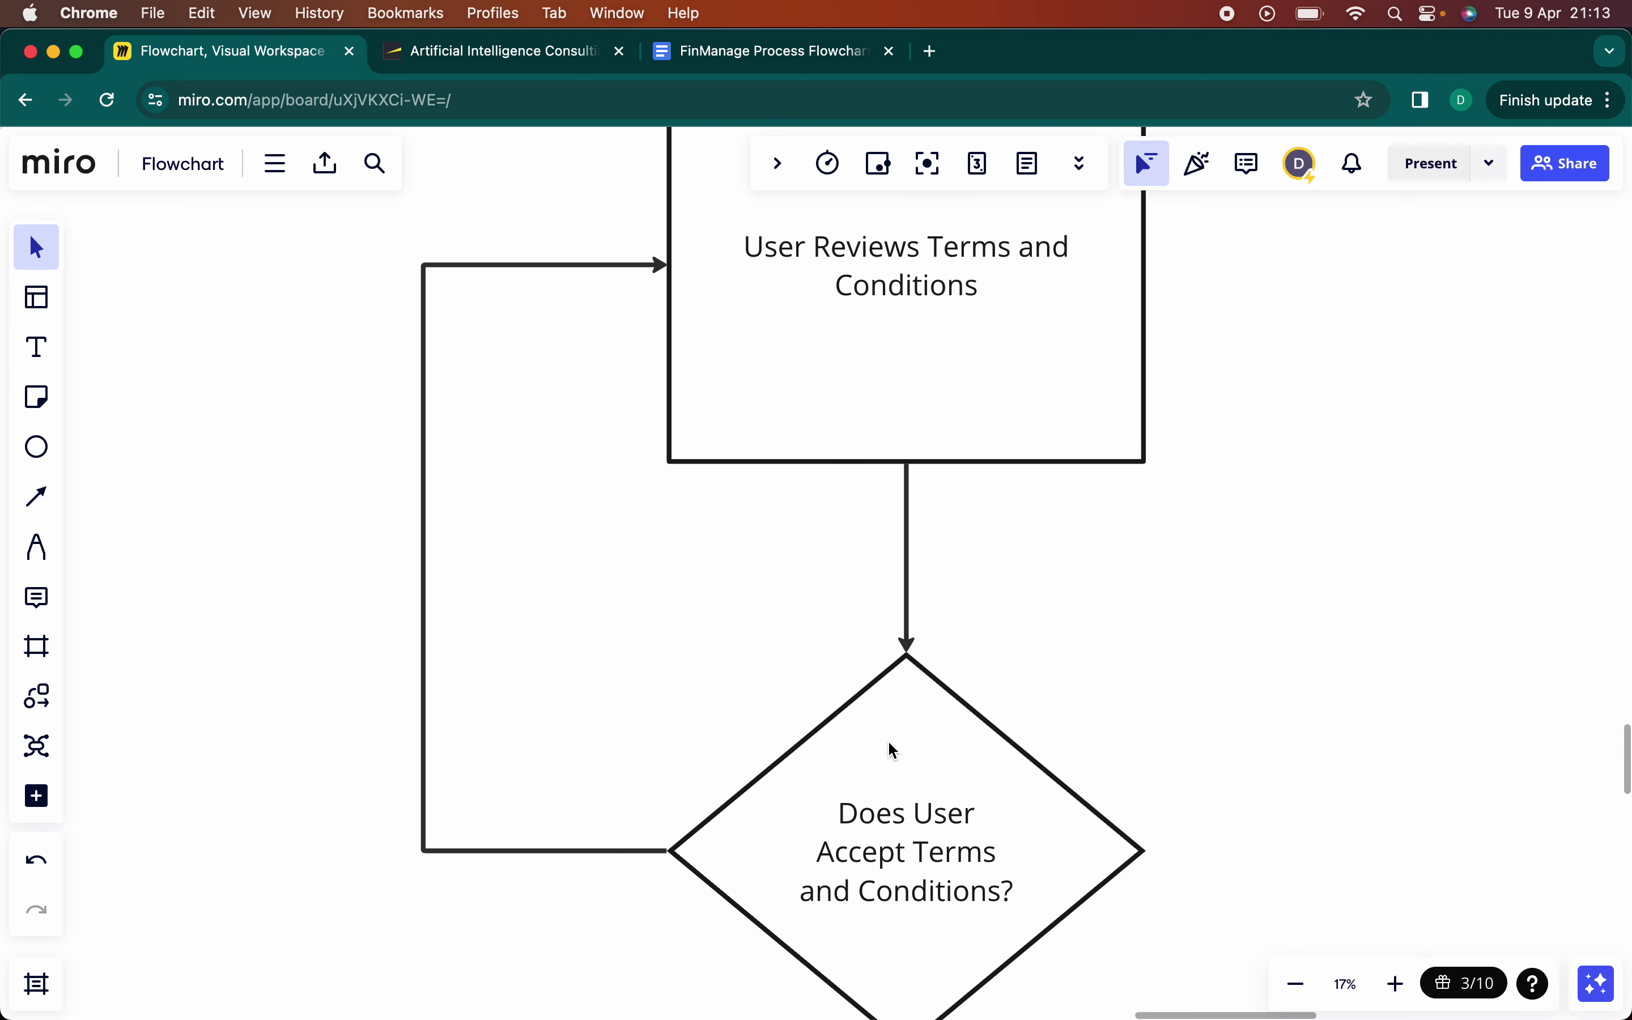
- Label the downward arrow from the "Does User Accept Terms and Conditions?" decision "Yes"
scroll(901, 778, down, 6)
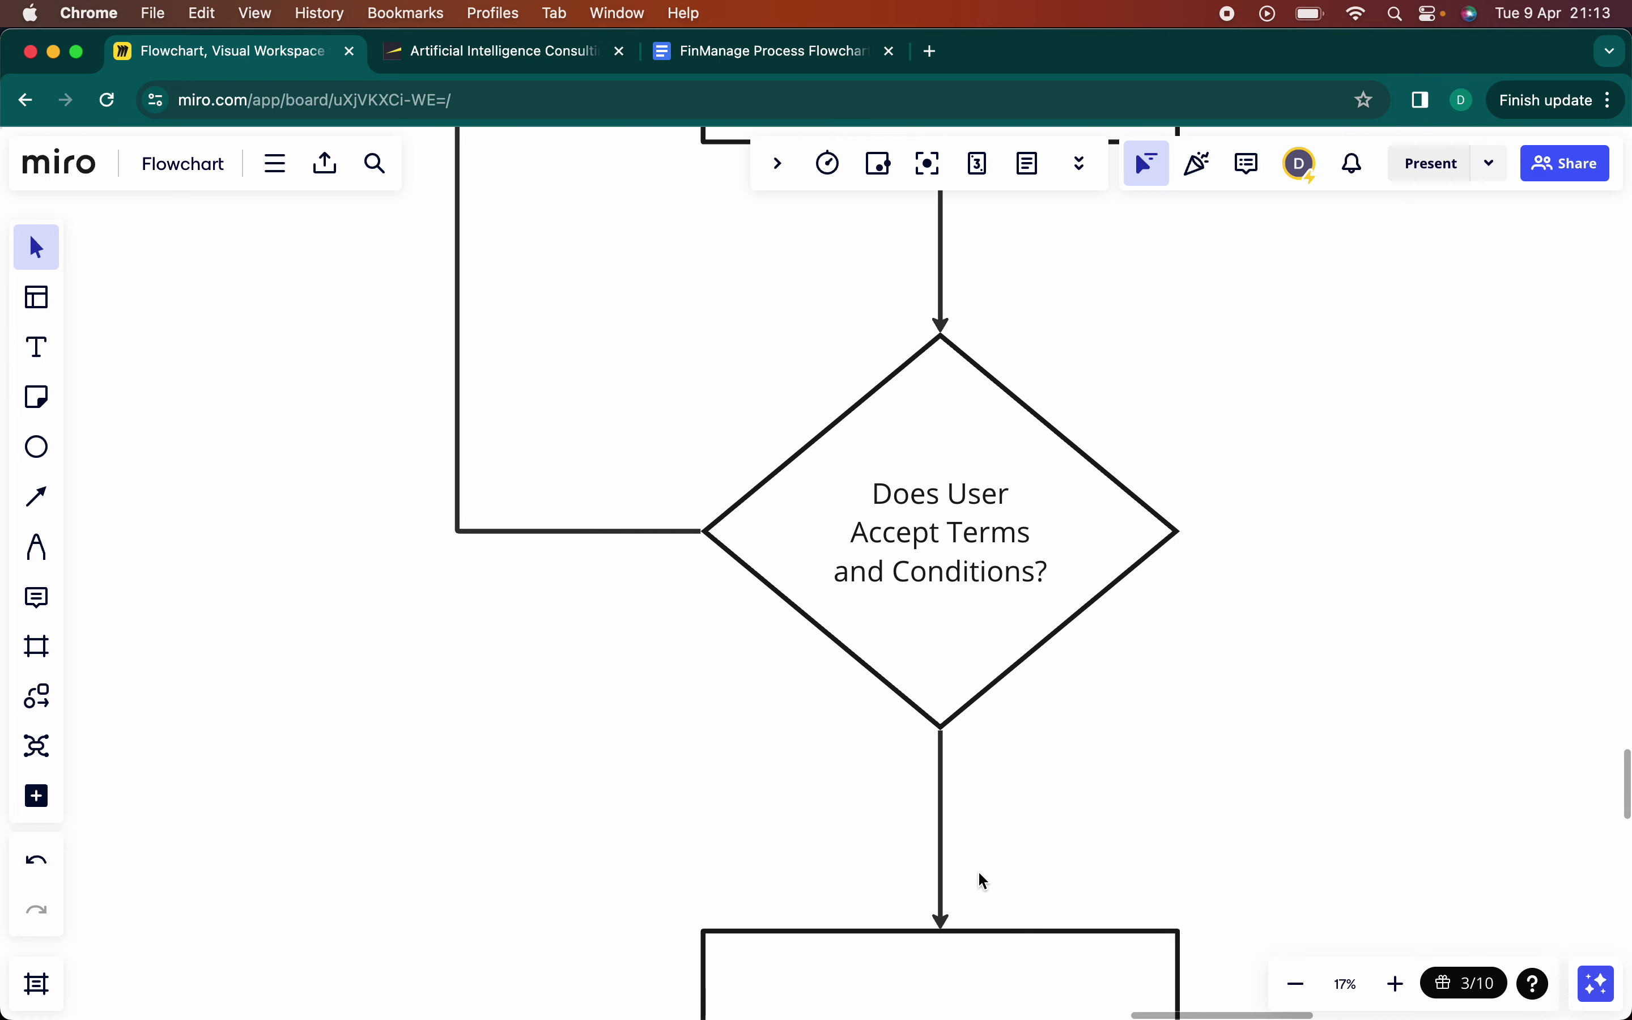
click(941, 829)
double_click(944, 813)
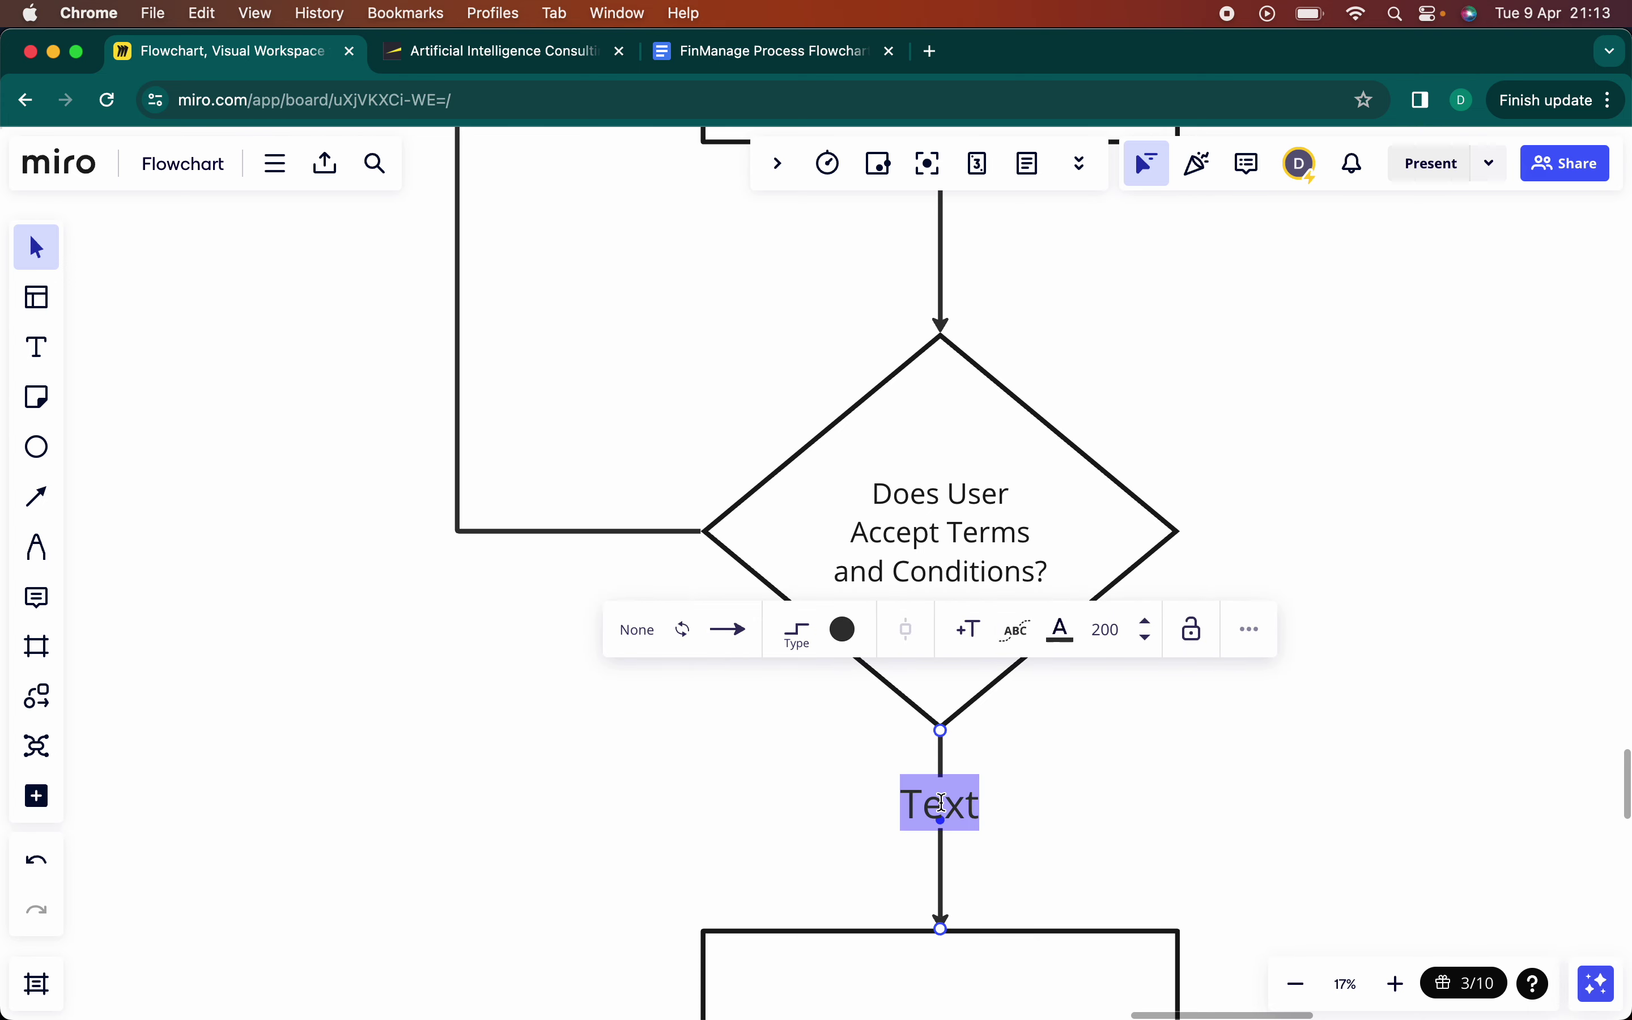
text(Yes)
click(1060, 795)
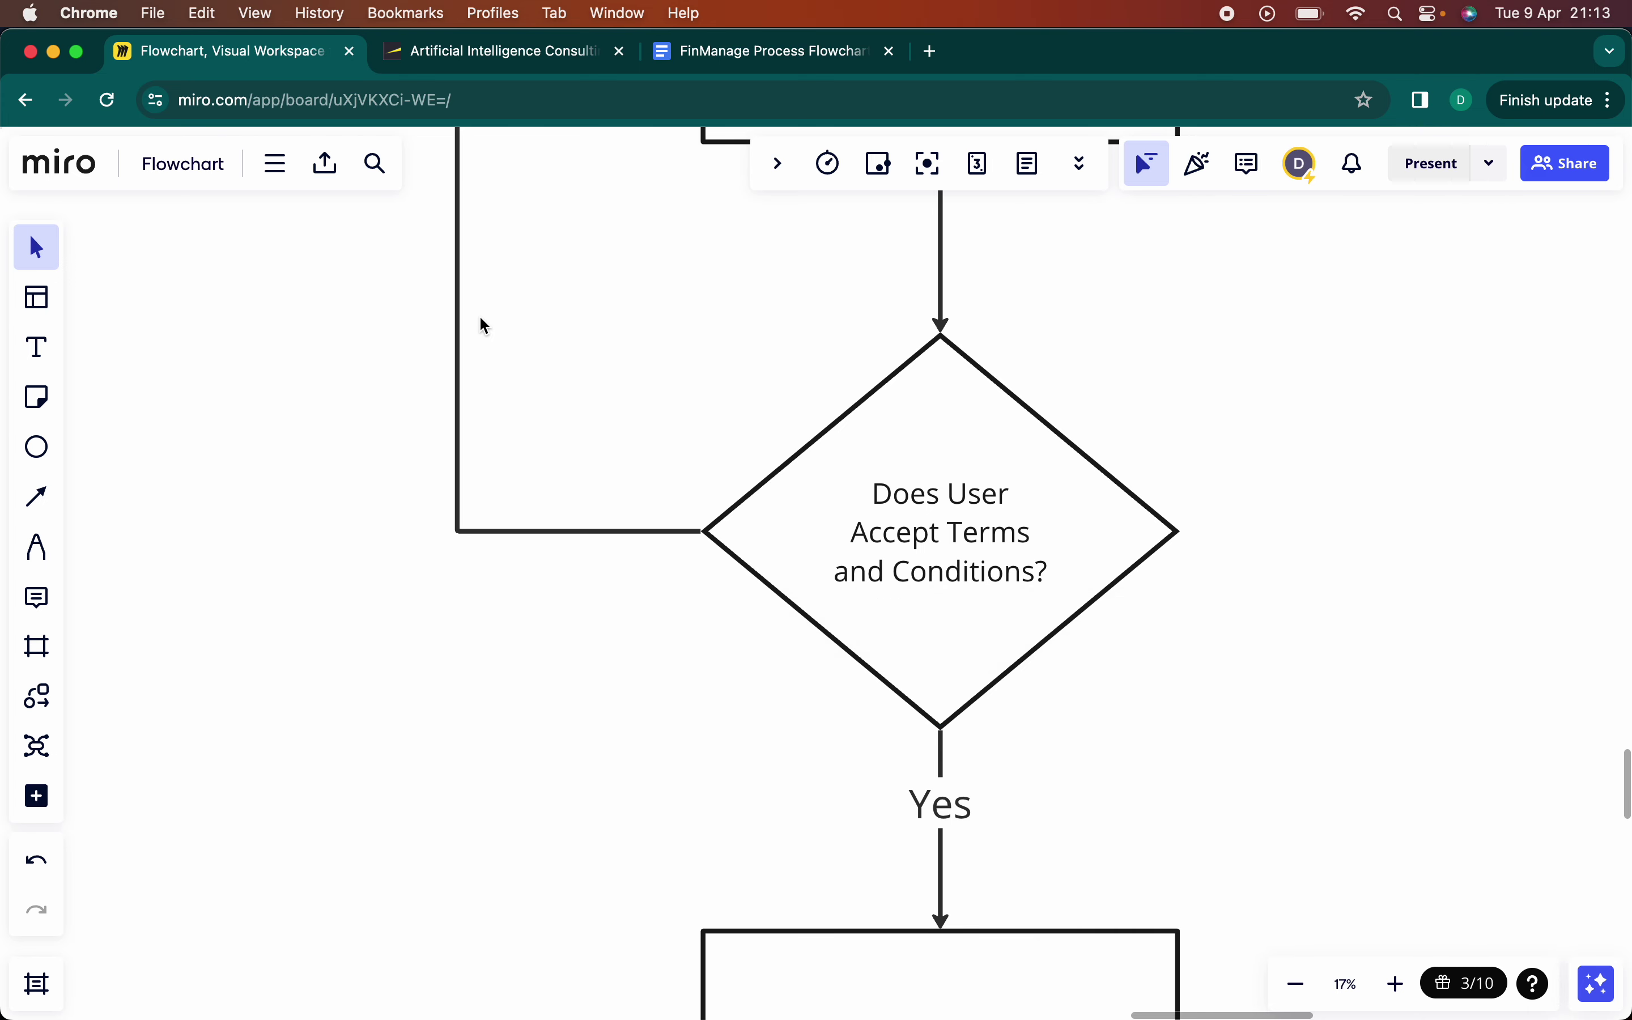
- Label the loop-back arrow from the "Does User Accept Terms and Conditions?" decision to the terms review box "No (Exit app)"
scroll(481, 320, up, 3)
click(488, 385)
double_click(488, 385)
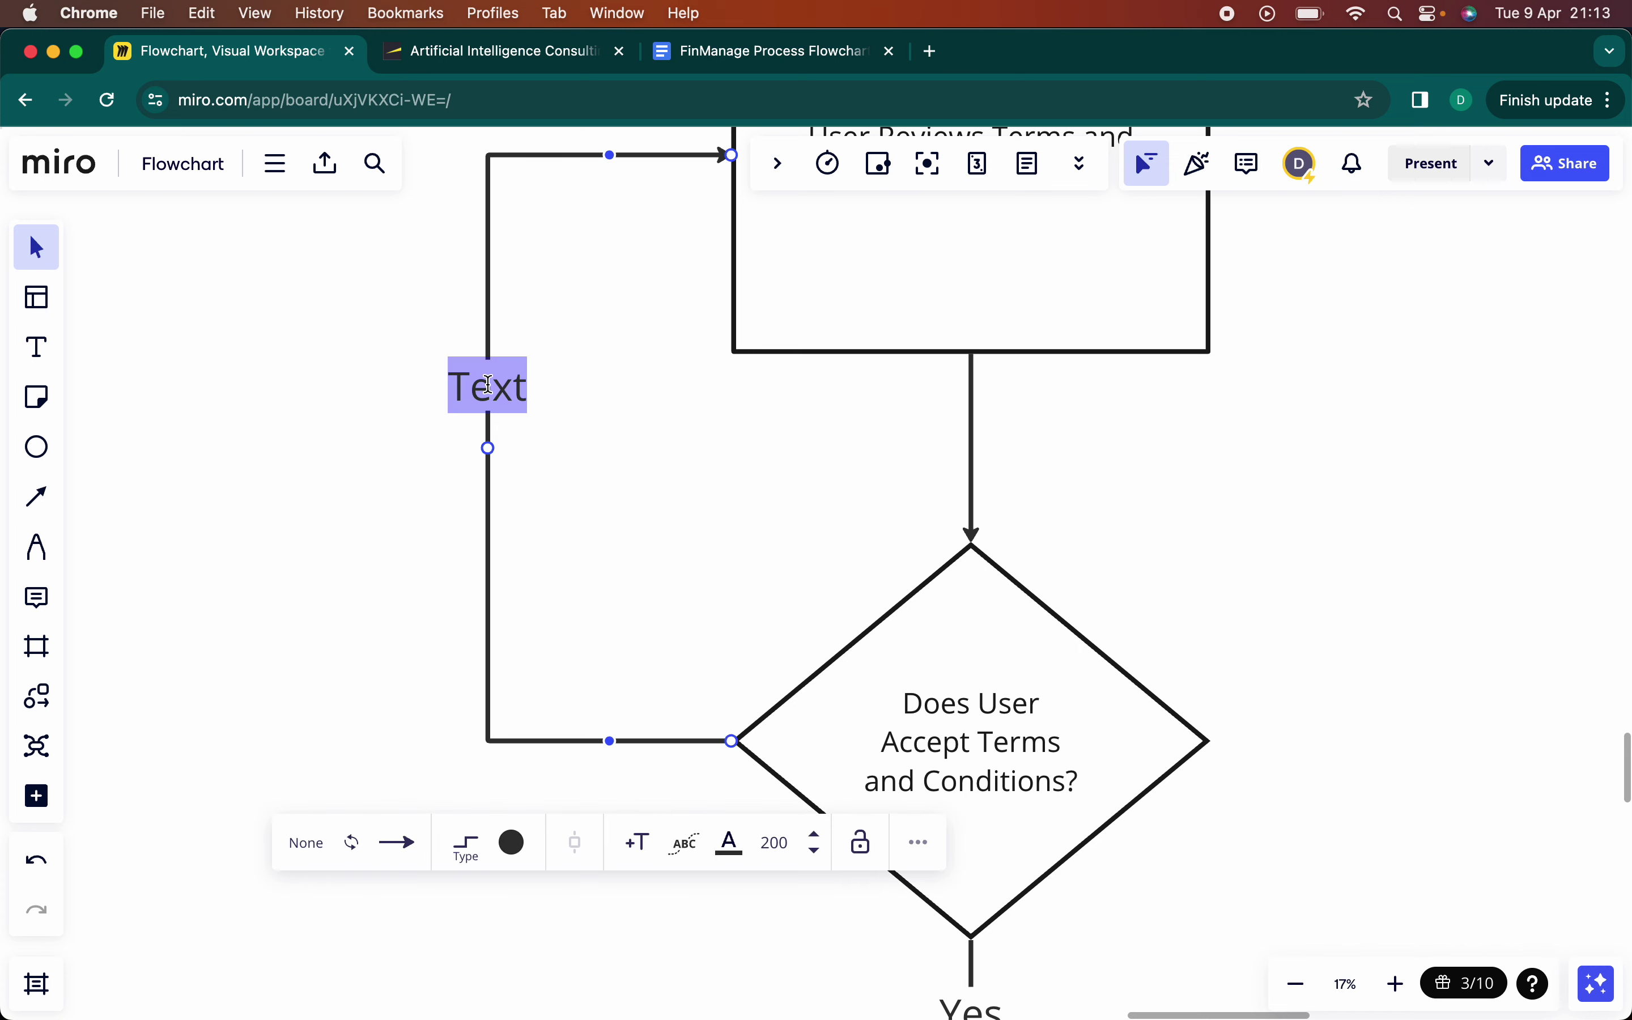
text(No ()
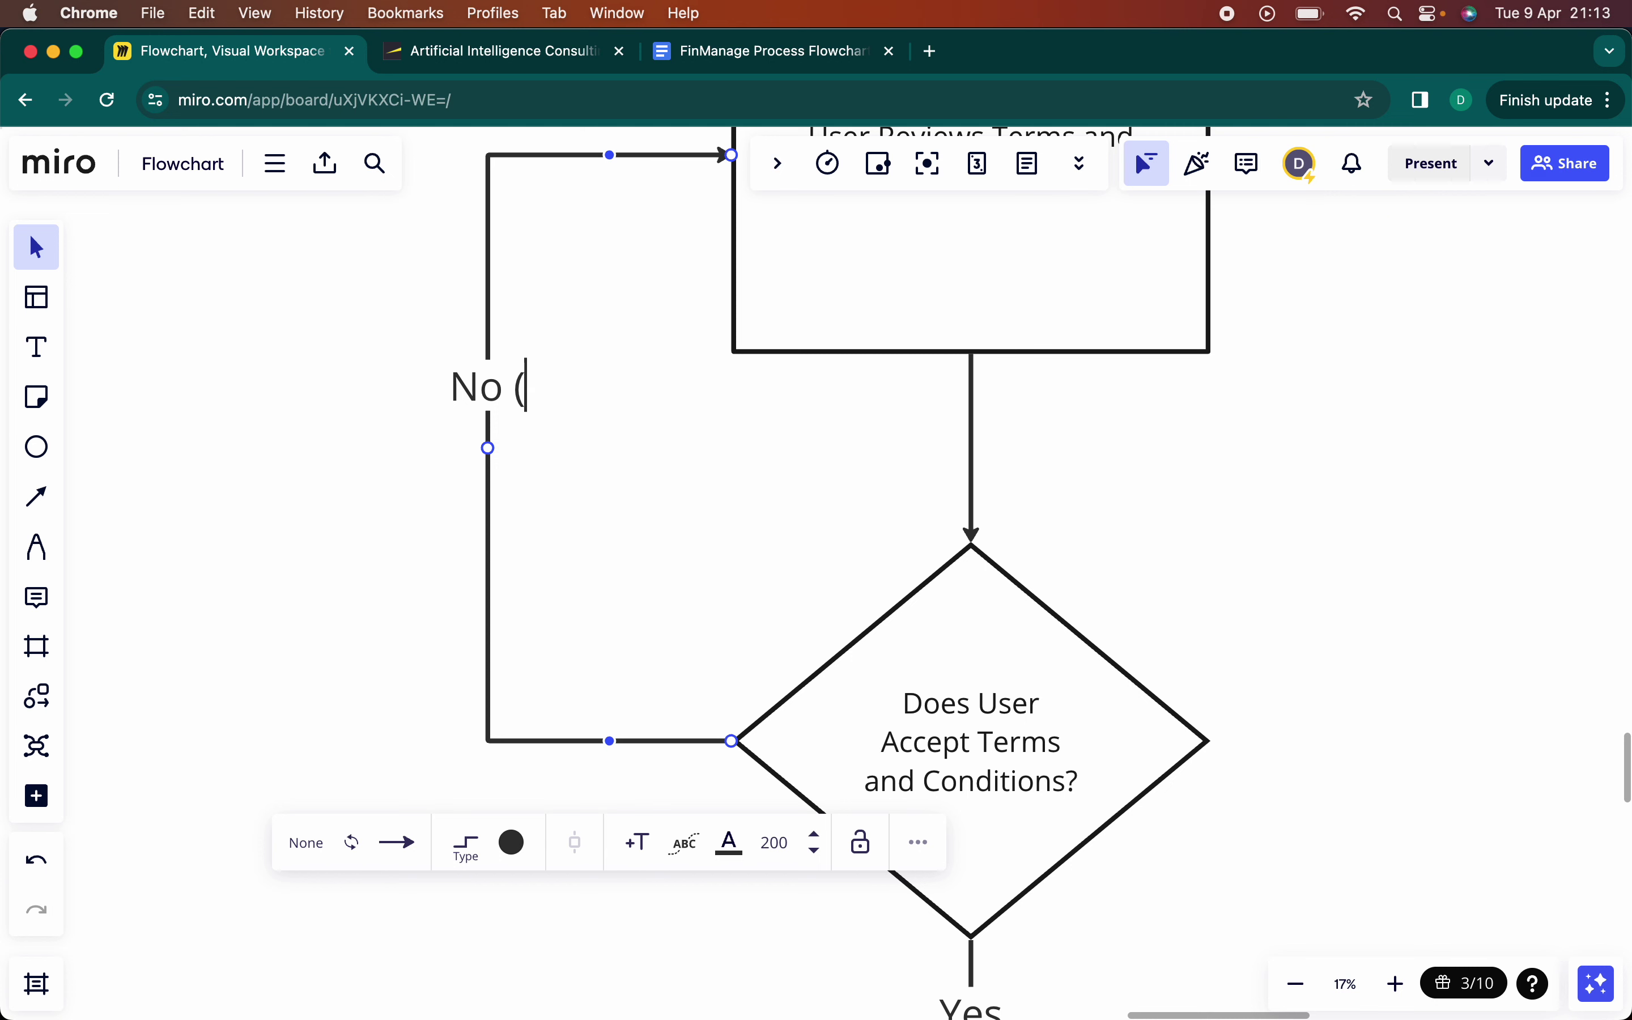
text(Exit))
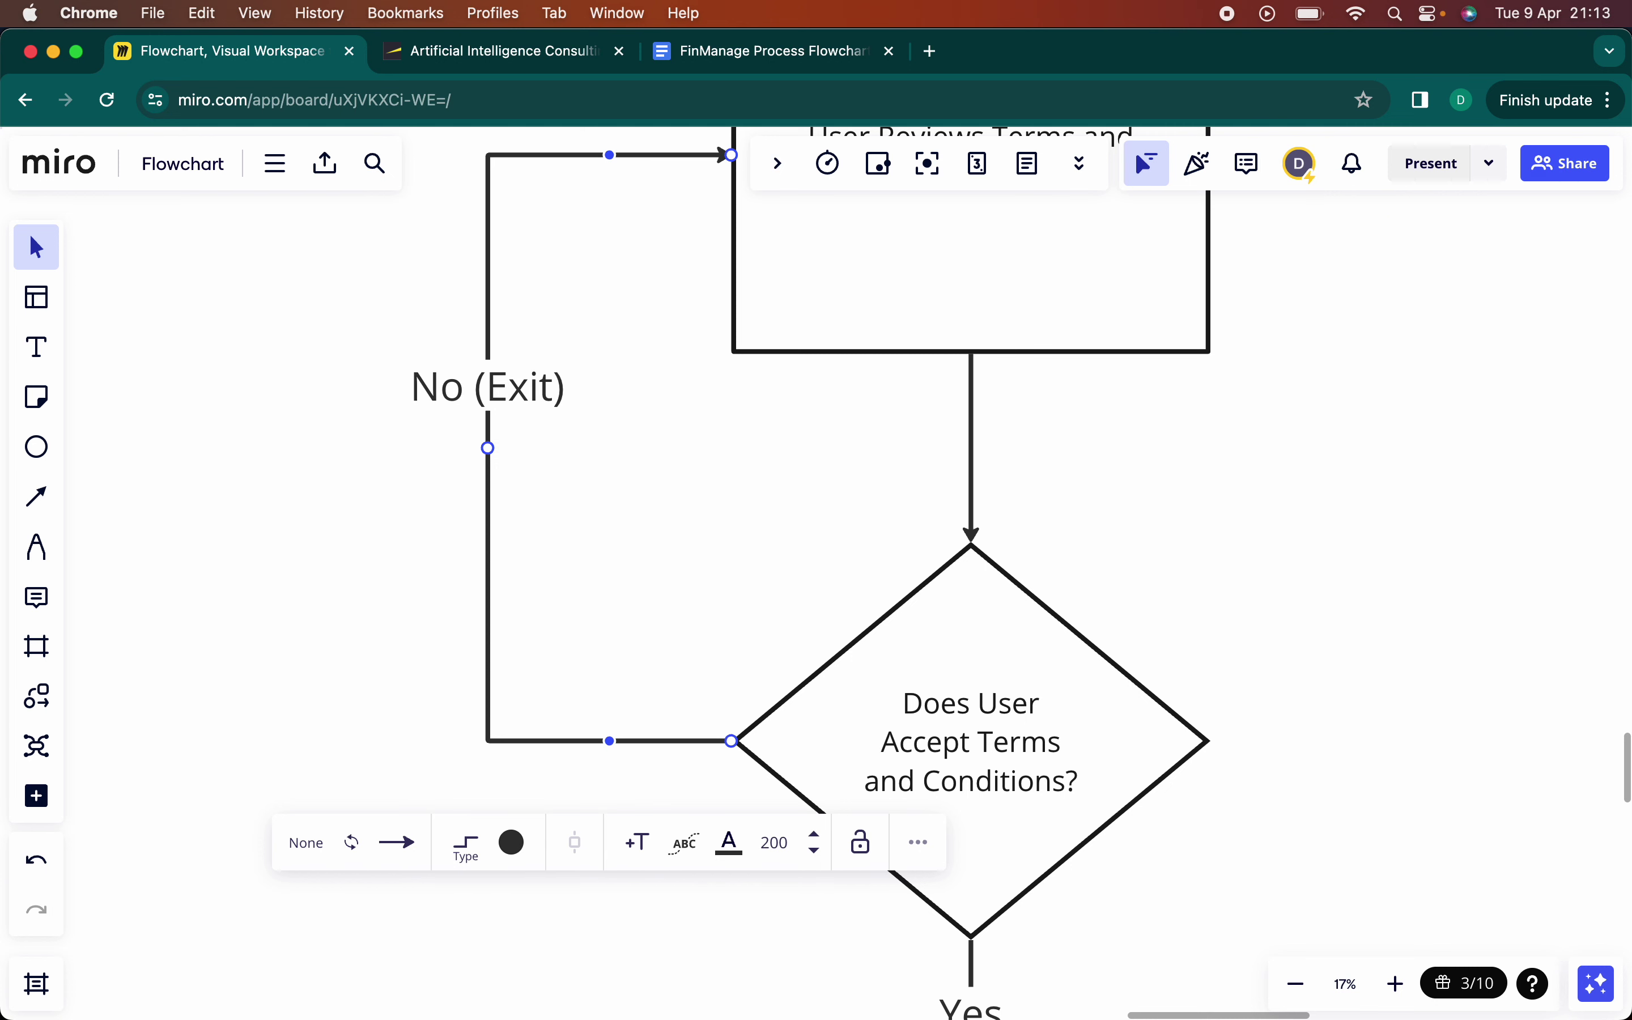
key(Left)
text(app)
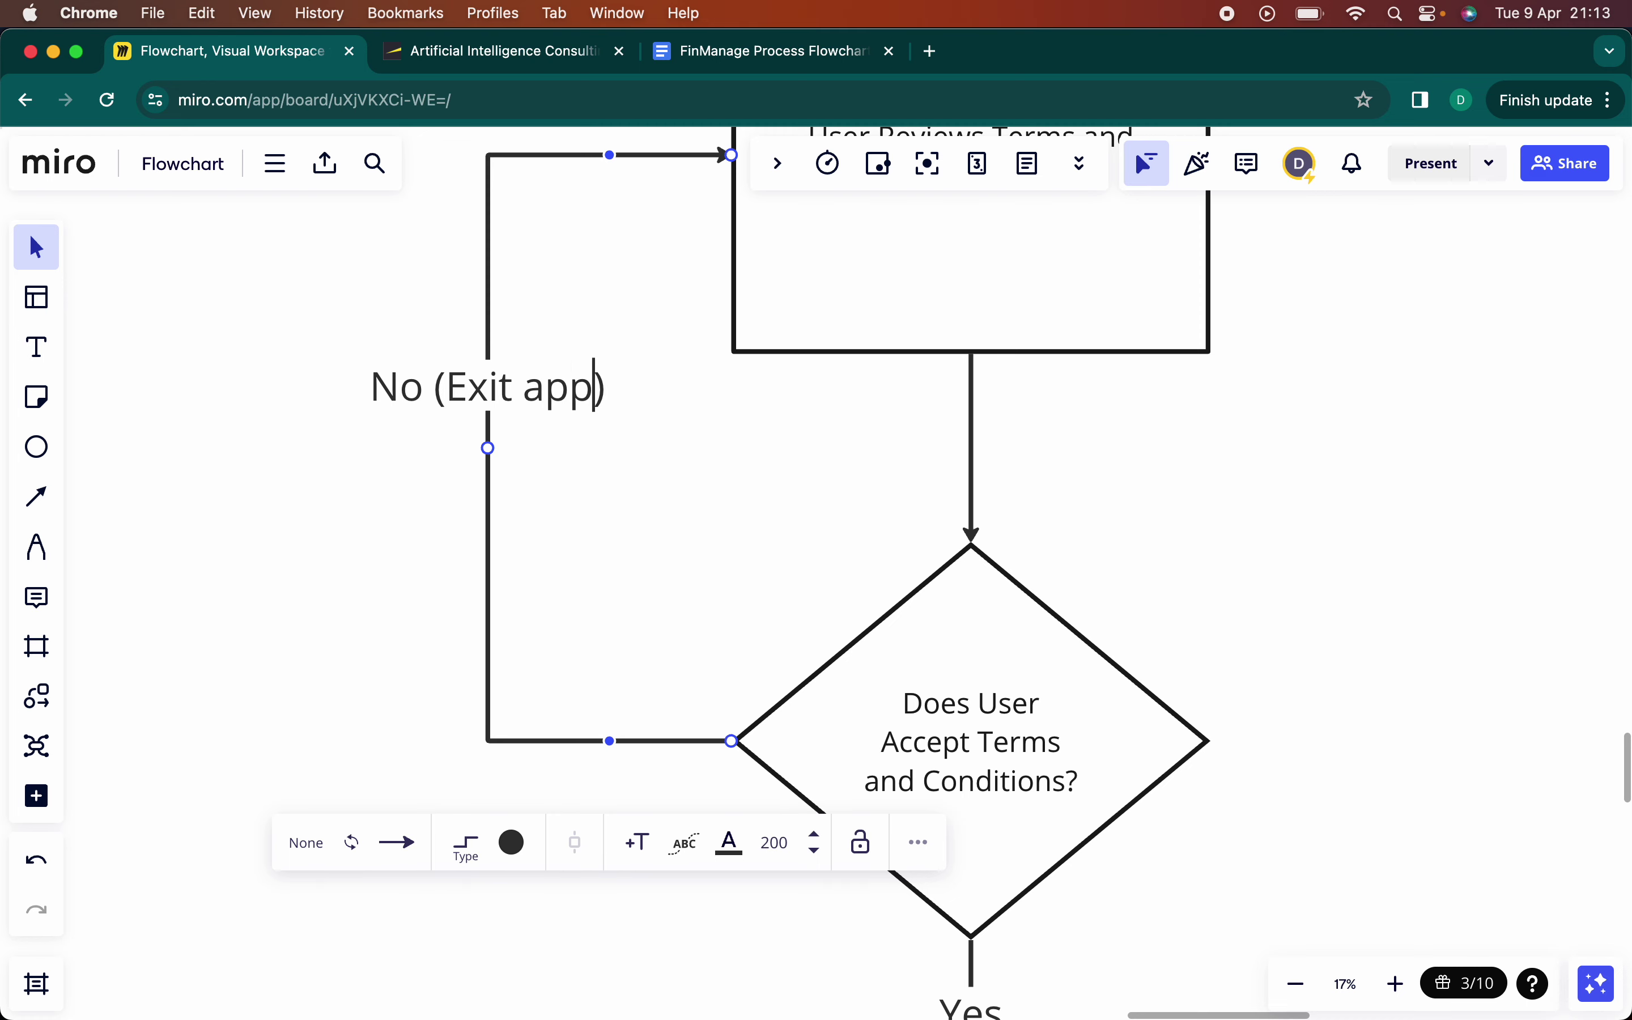
click(1087, 419)
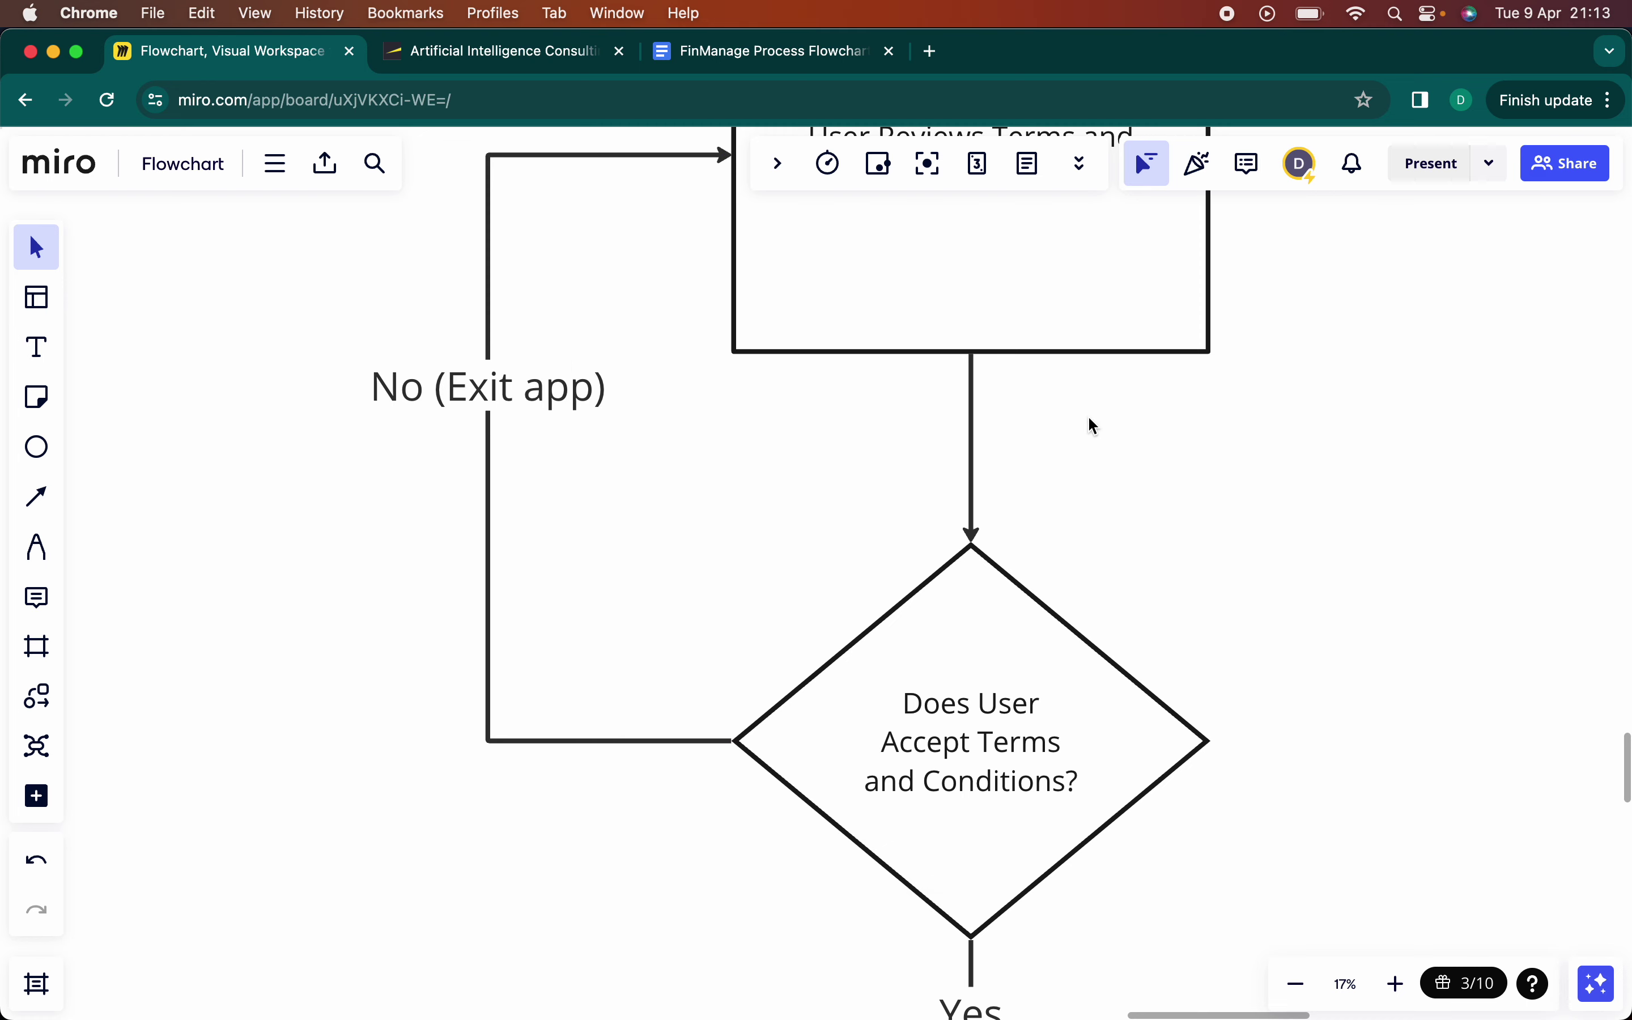
- Review the flowchart's closing steps from "Account creation confirmation" through "Initial Account Guided Set Up" and "FinManage Dashboard" to "End"
scroll(1093, 424, down, 5)
scroll(1093, 424, down, 5)
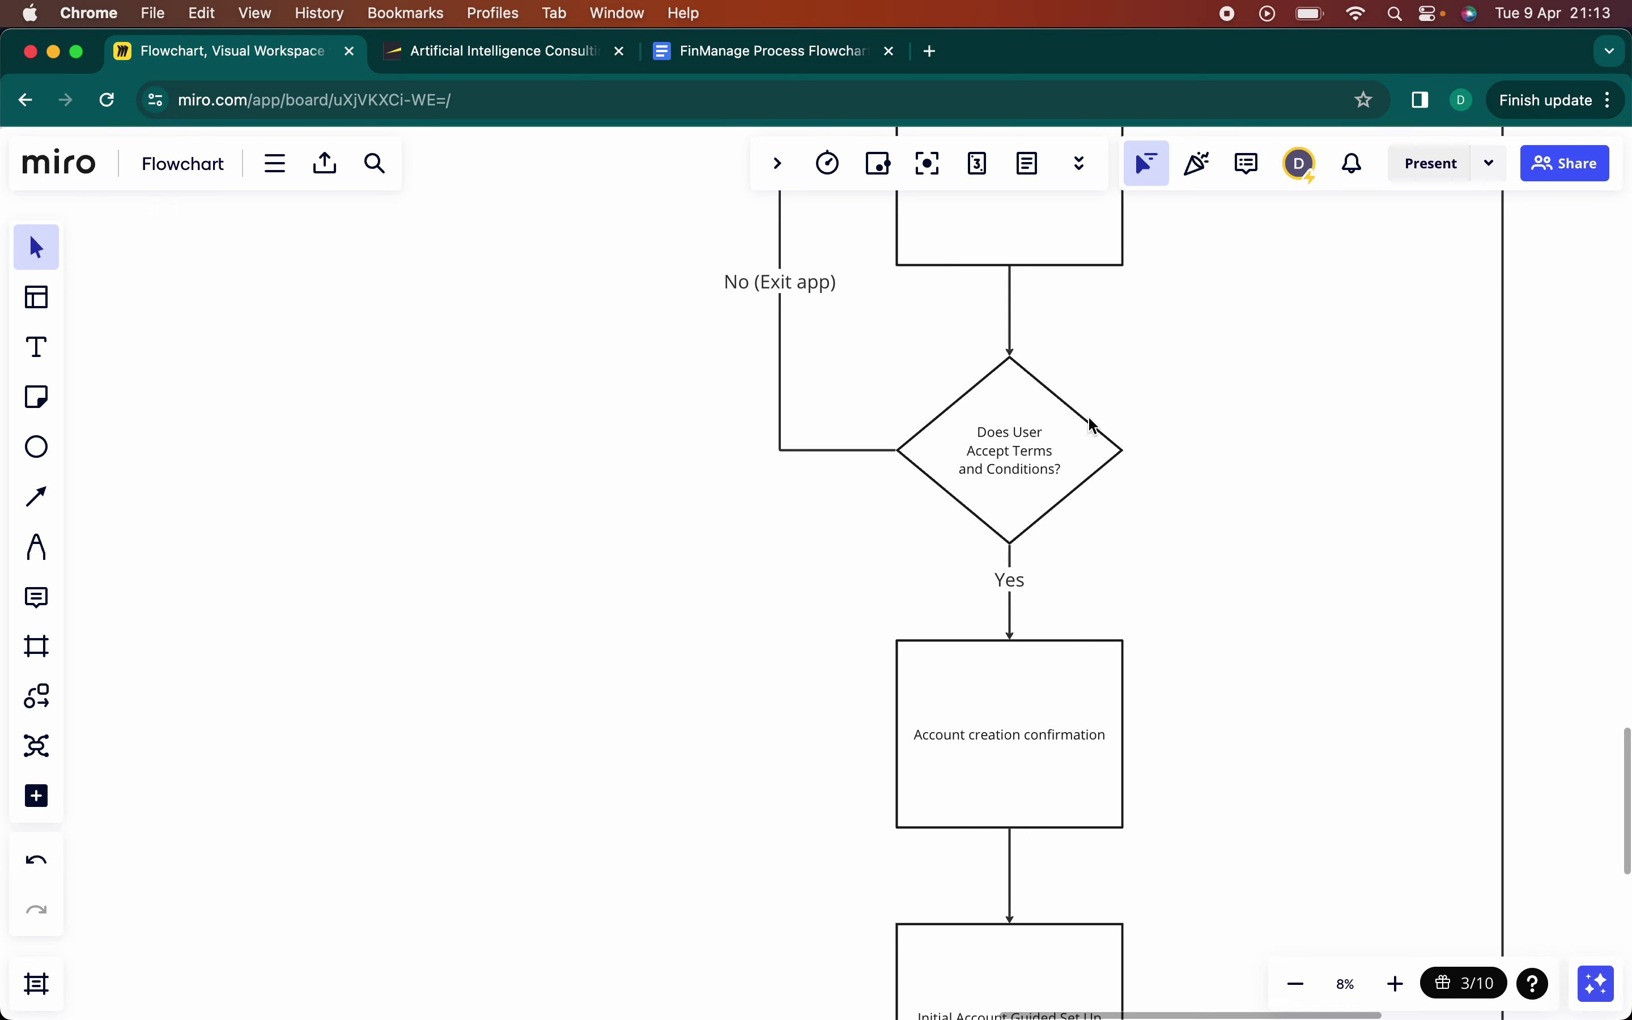
scroll(1093, 425, right, 5)
scroll(729, 729, up, 5)
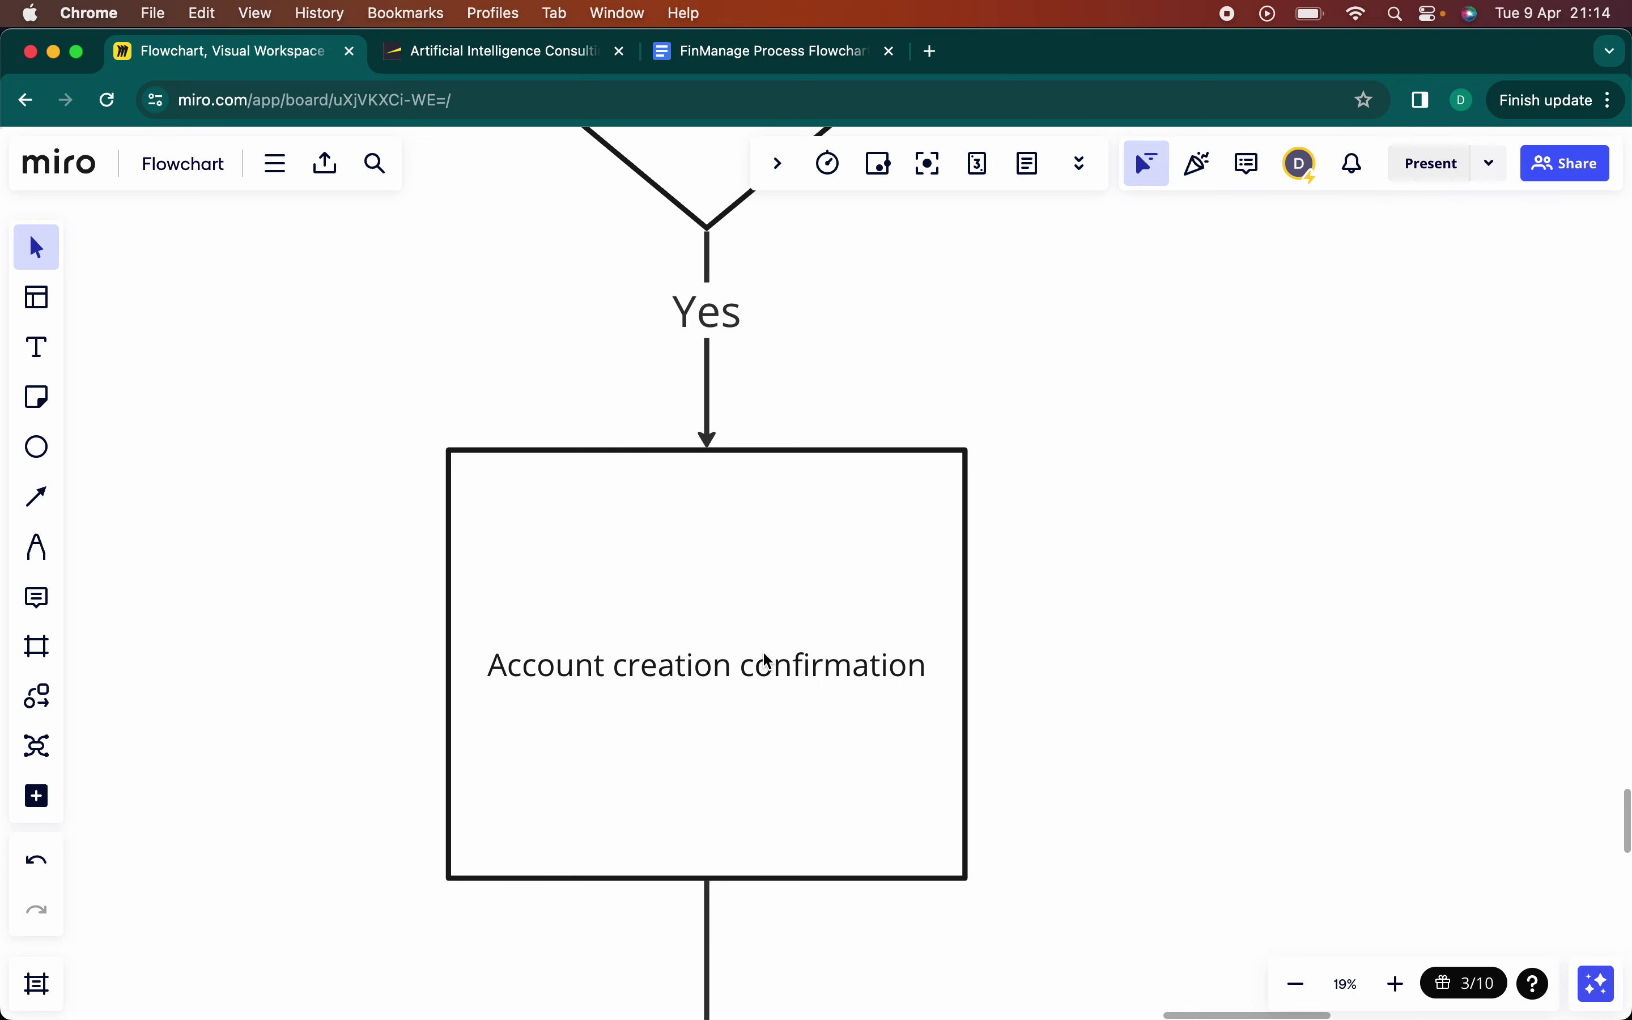
scroll(902, 668, down, 5)
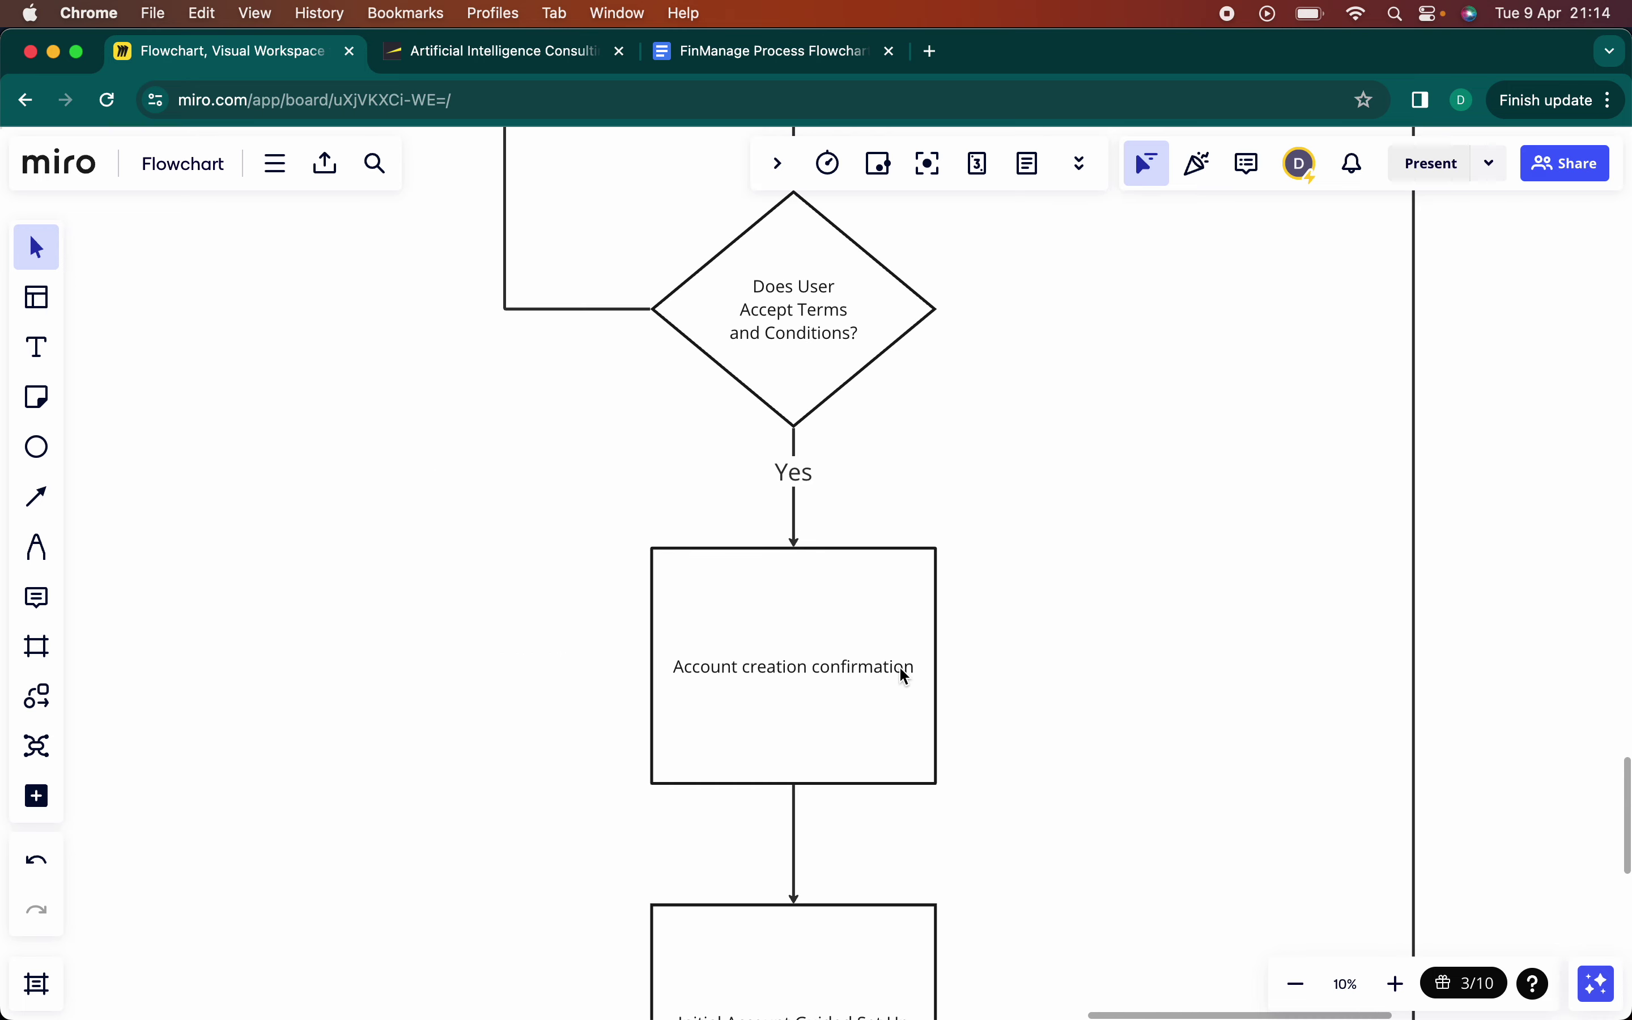
scroll(904, 675, down, 3)
scroll(816, 725, up, 4)
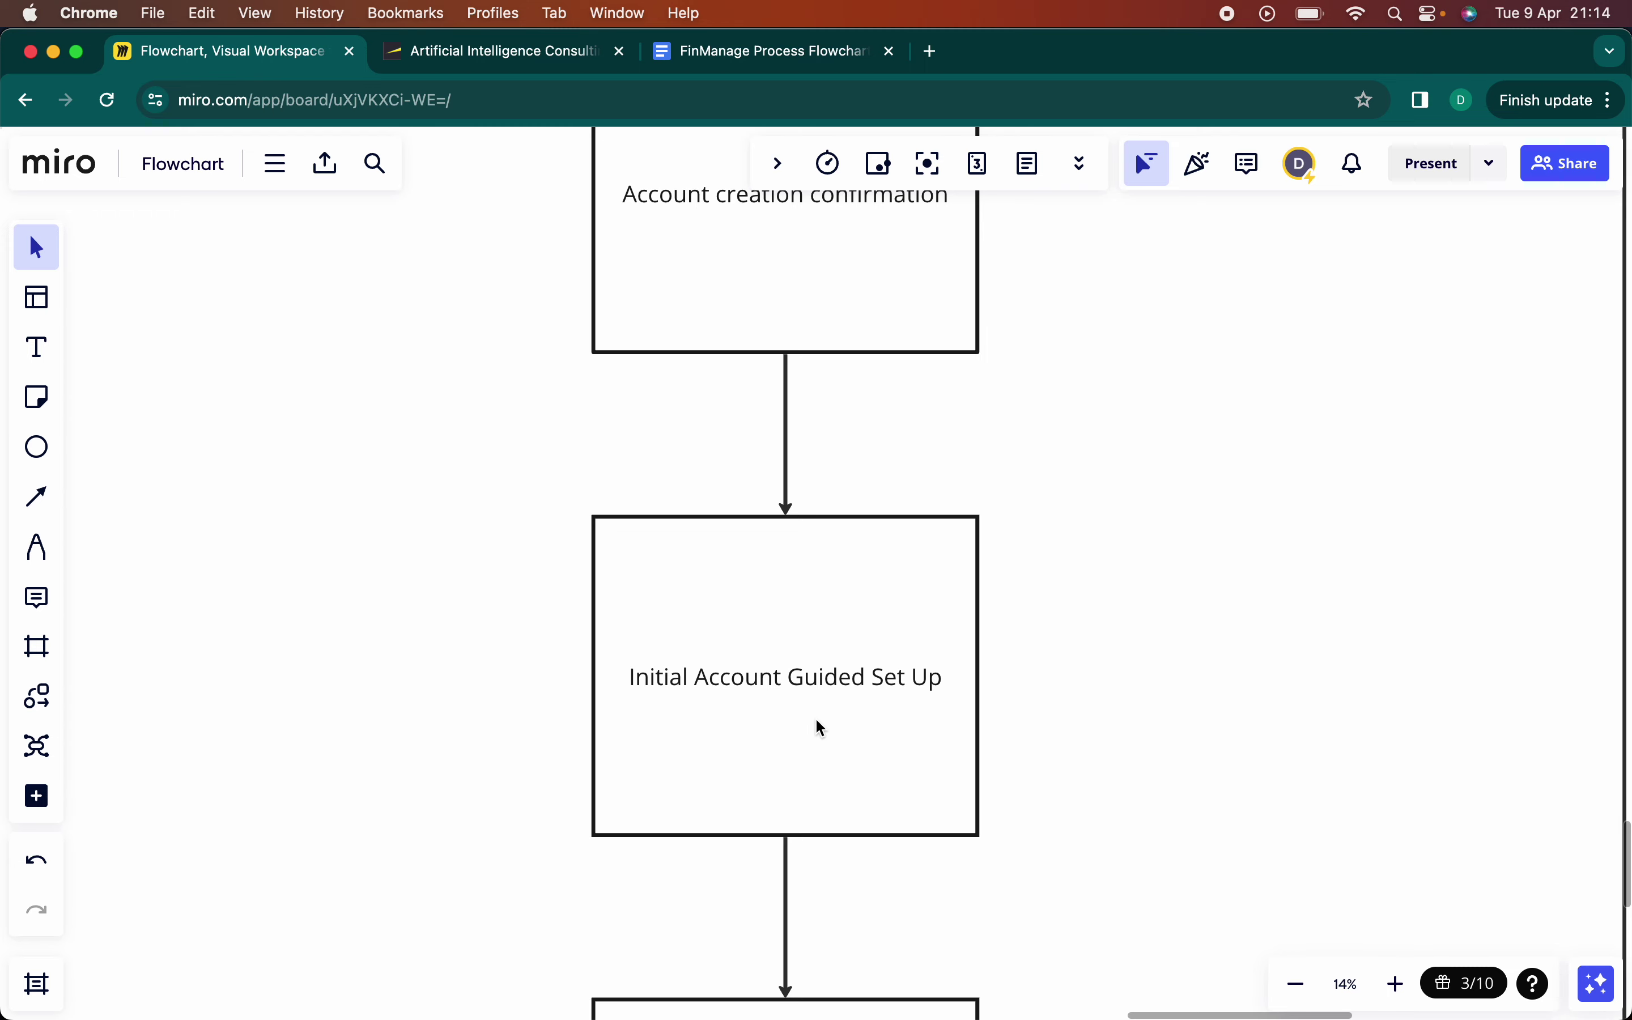
scroll(815, 717, down, 2)
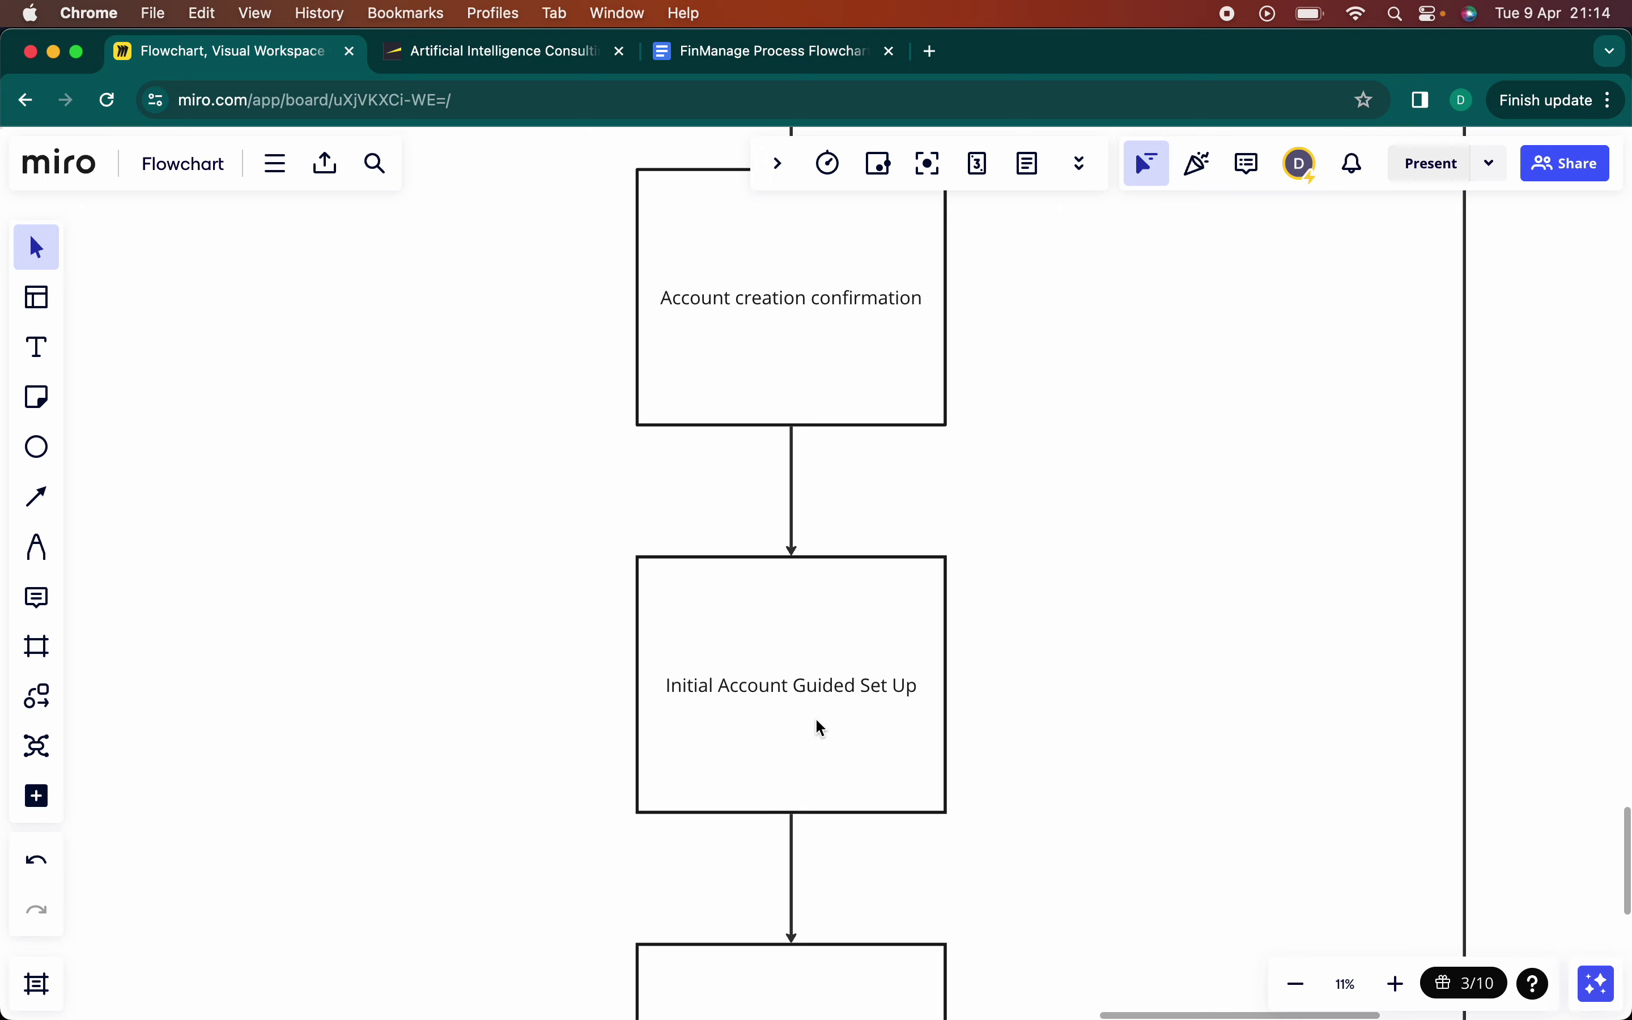
scroll(815, 717, down, 5)
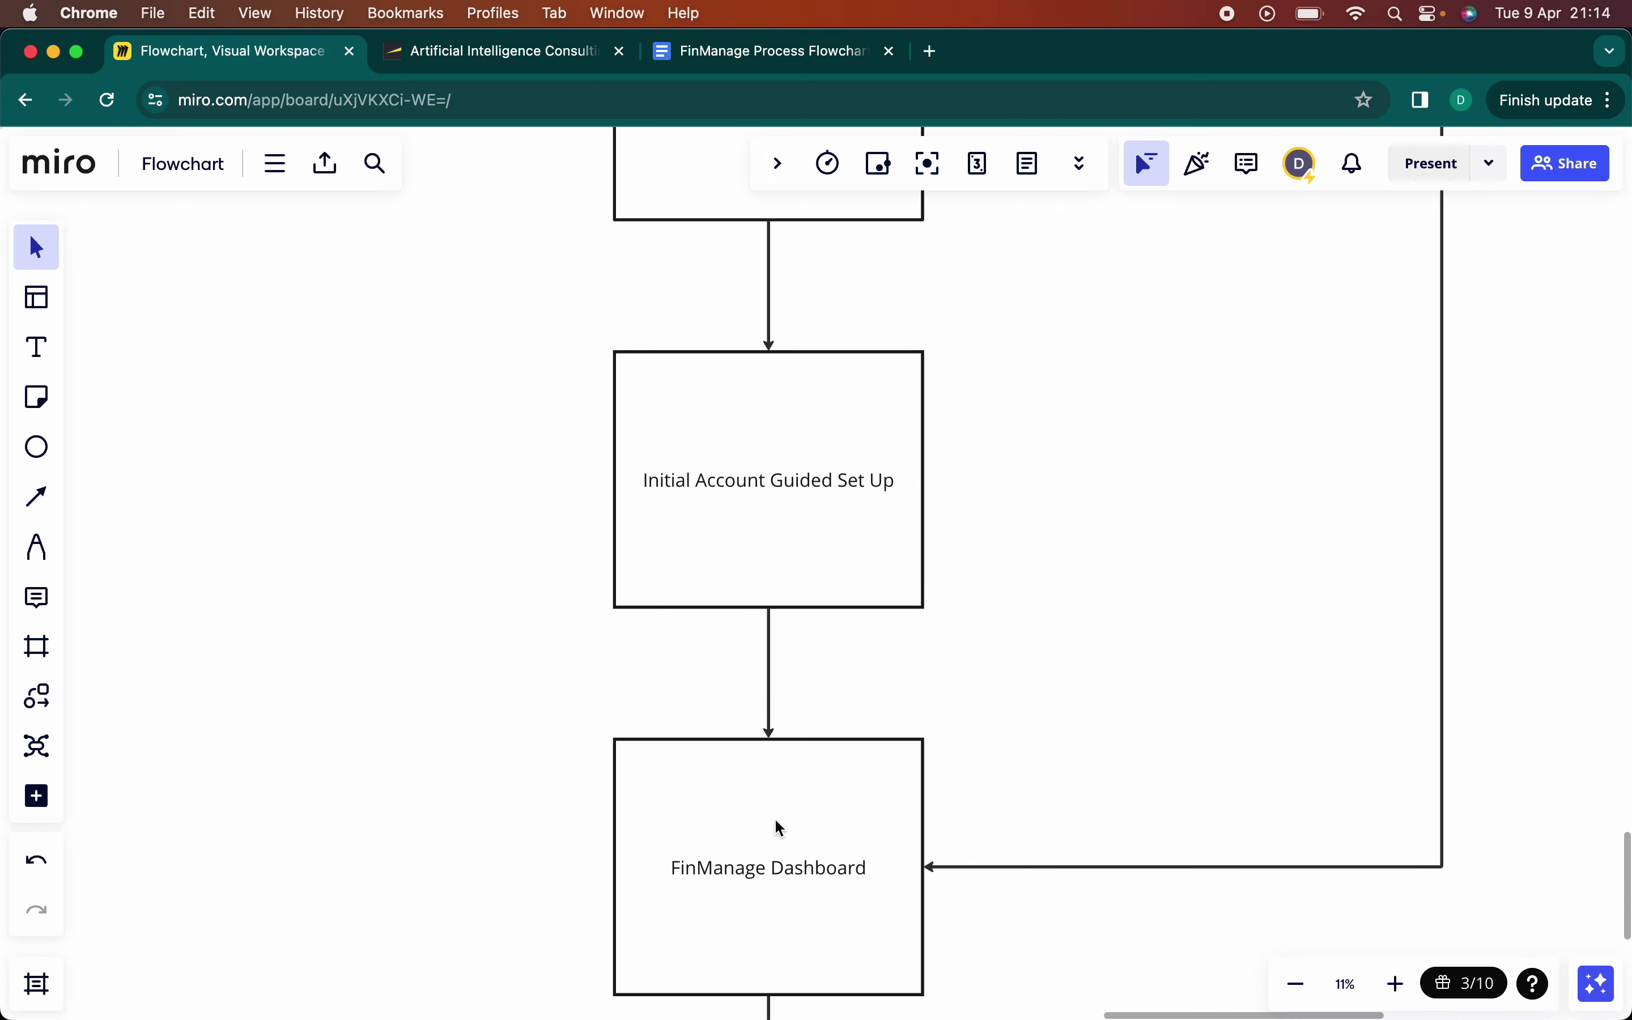
scroll(774, 818, up, 5)
scroll(776, 810, down, 5)
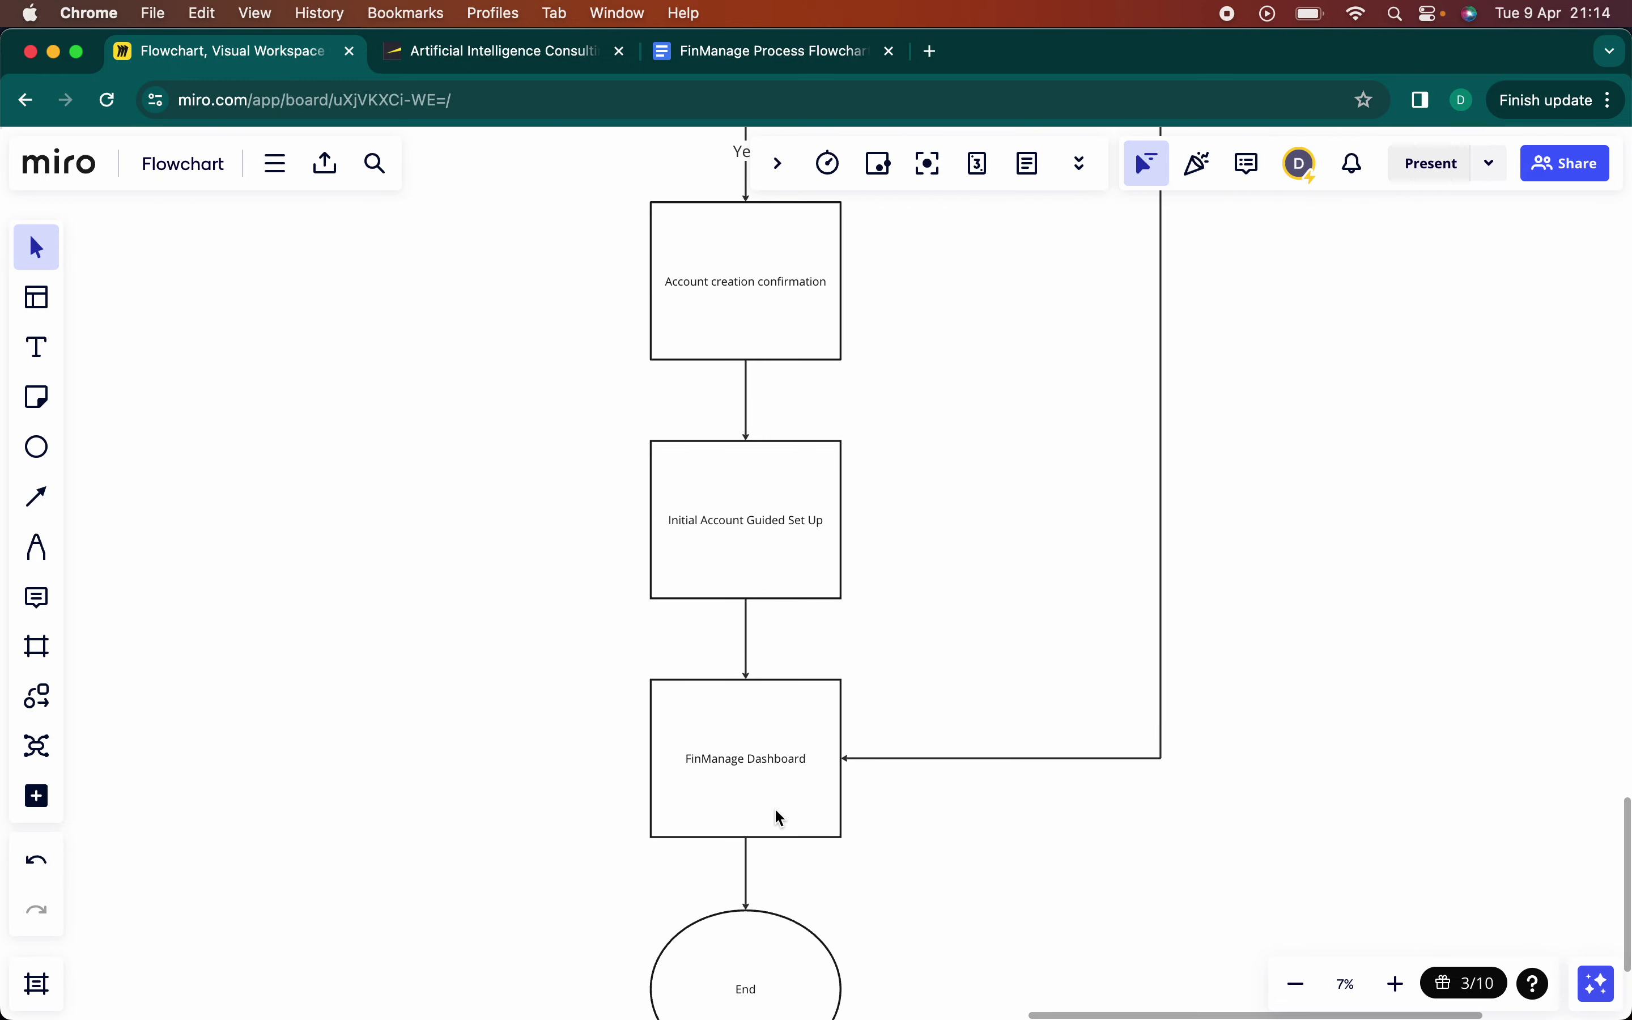
scroll(776, 810, down, 10)
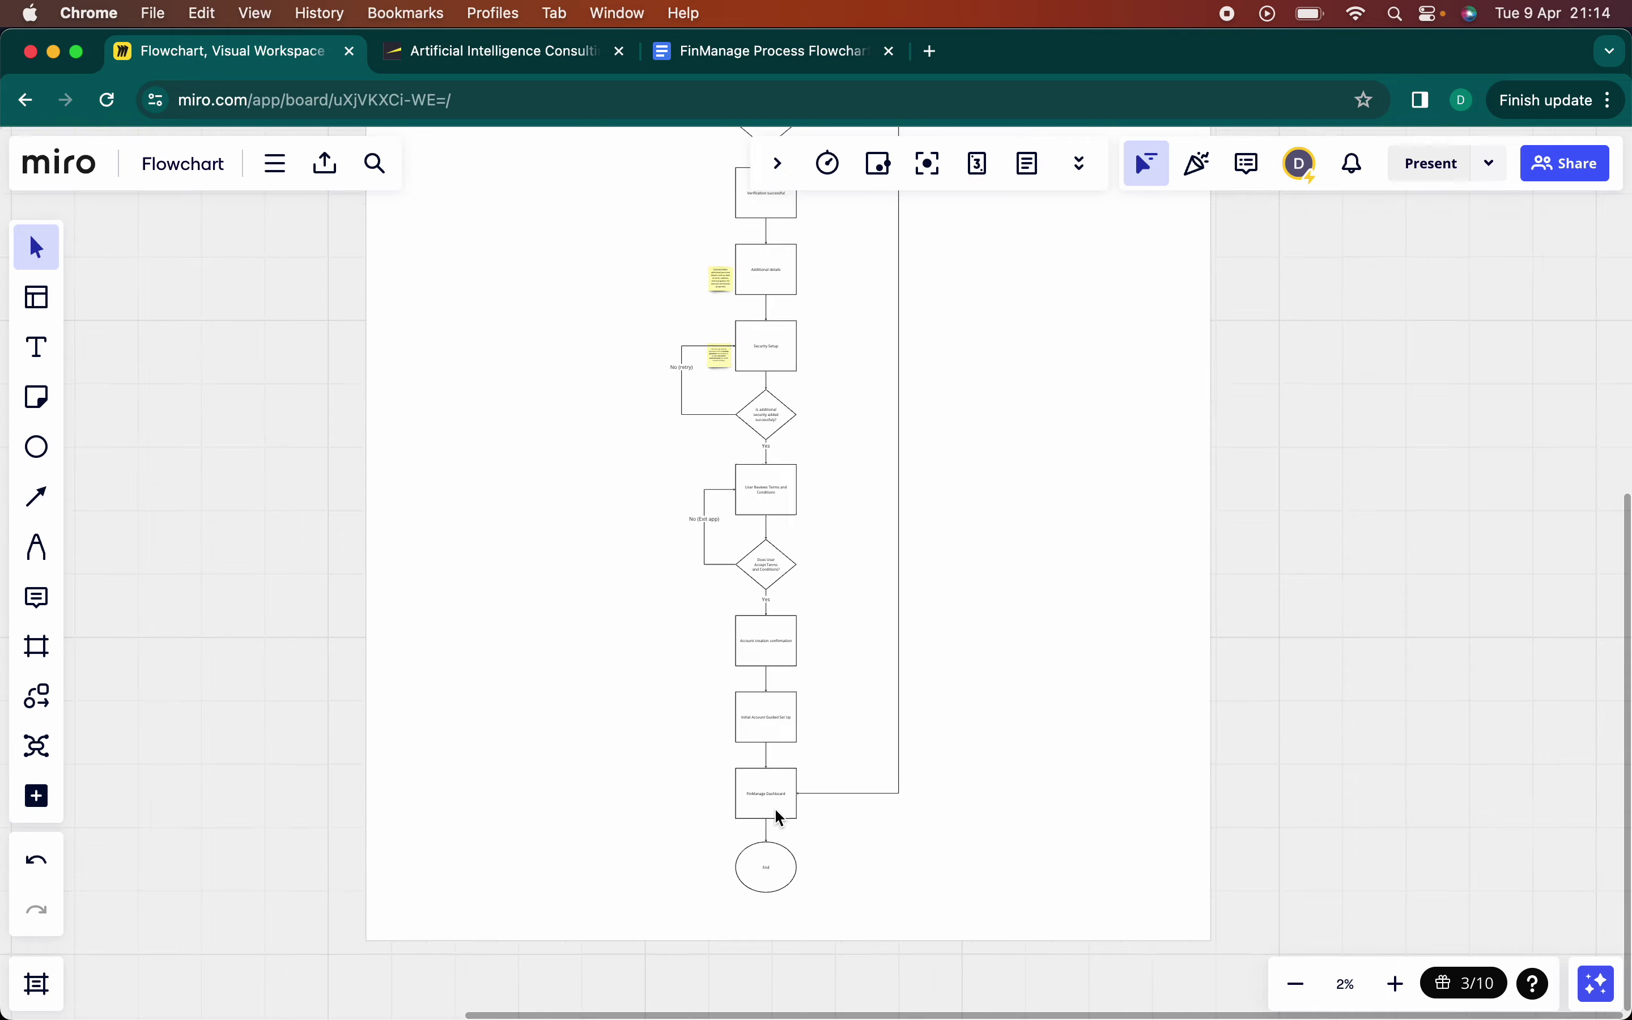
- Examine the shape legend above the Diagramic Process Flow frame for the start or end, decision point and process symbols
scroll(776, 816, up, 3)
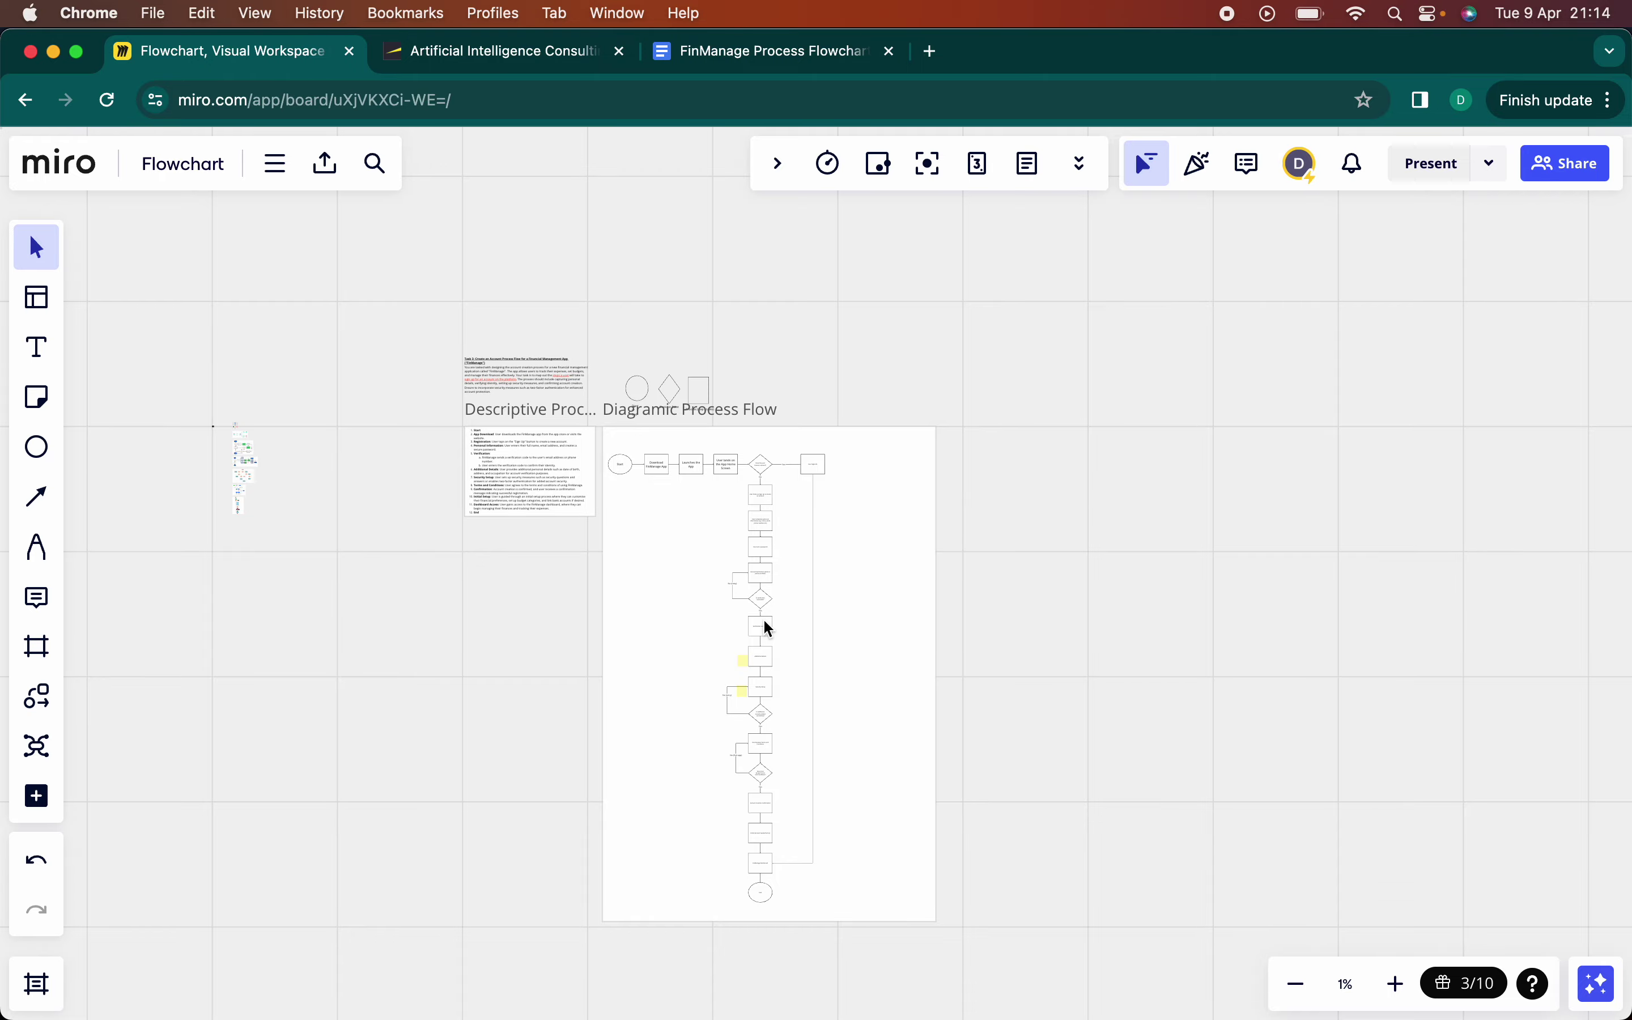
scroll(763, 618, up, 5)
scroll(762, 618, up, 5)
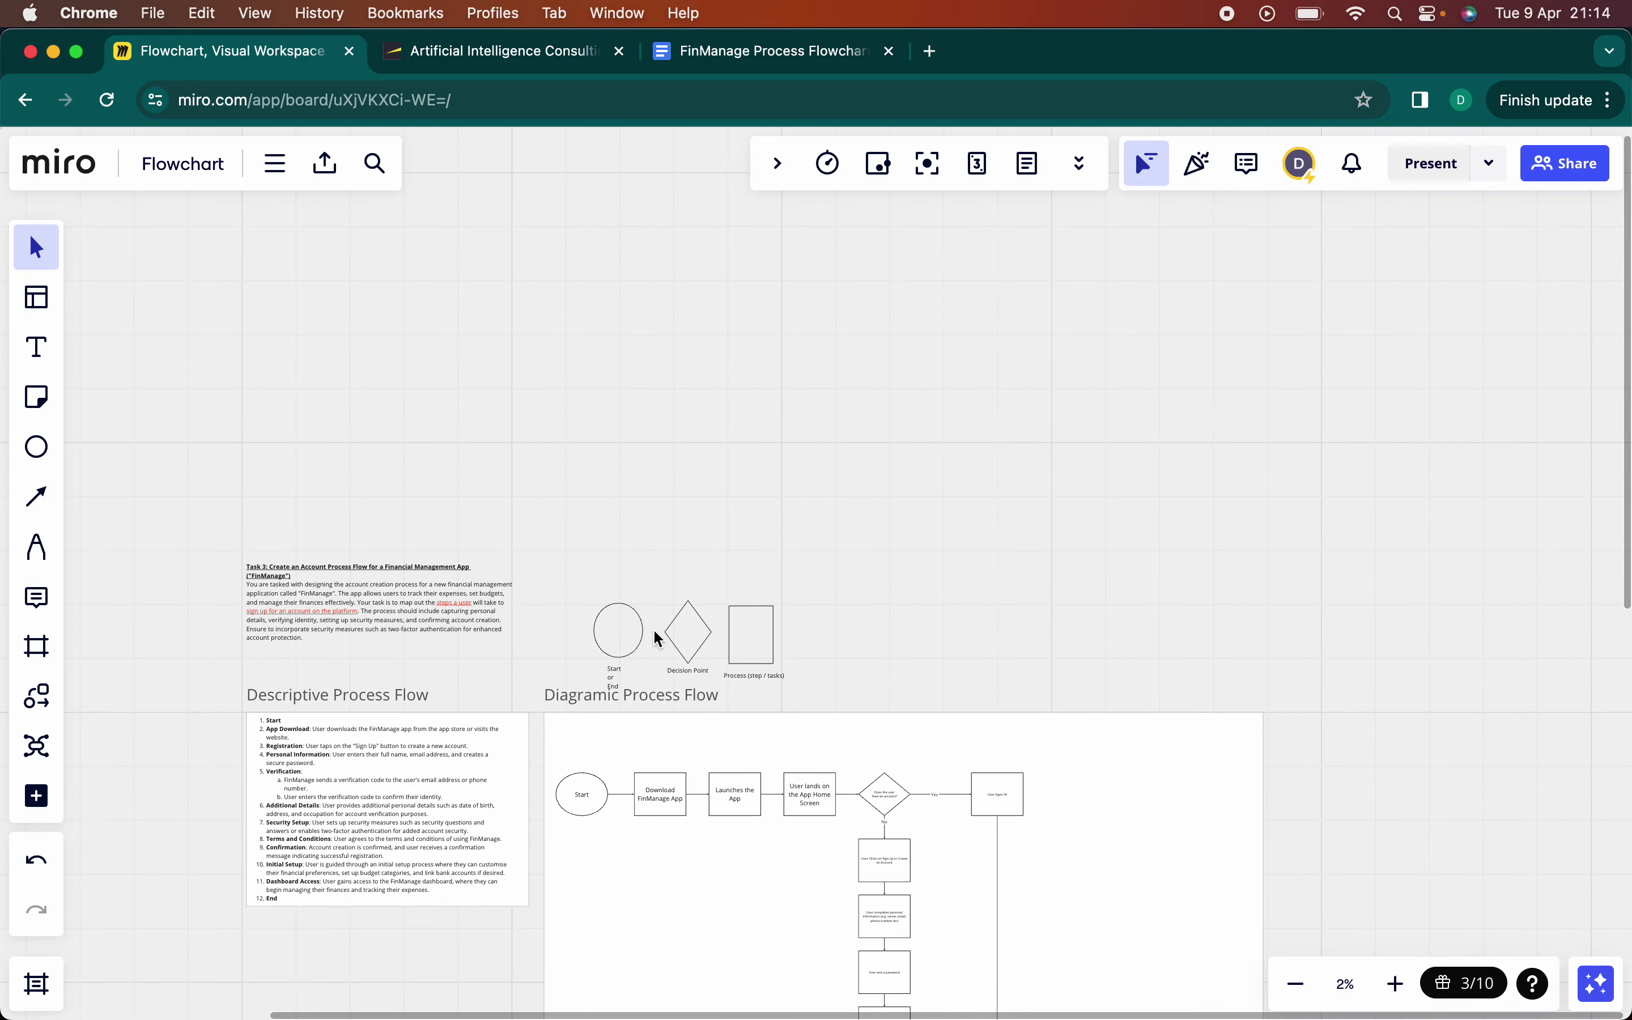
scroll(653, 628, up, 5)
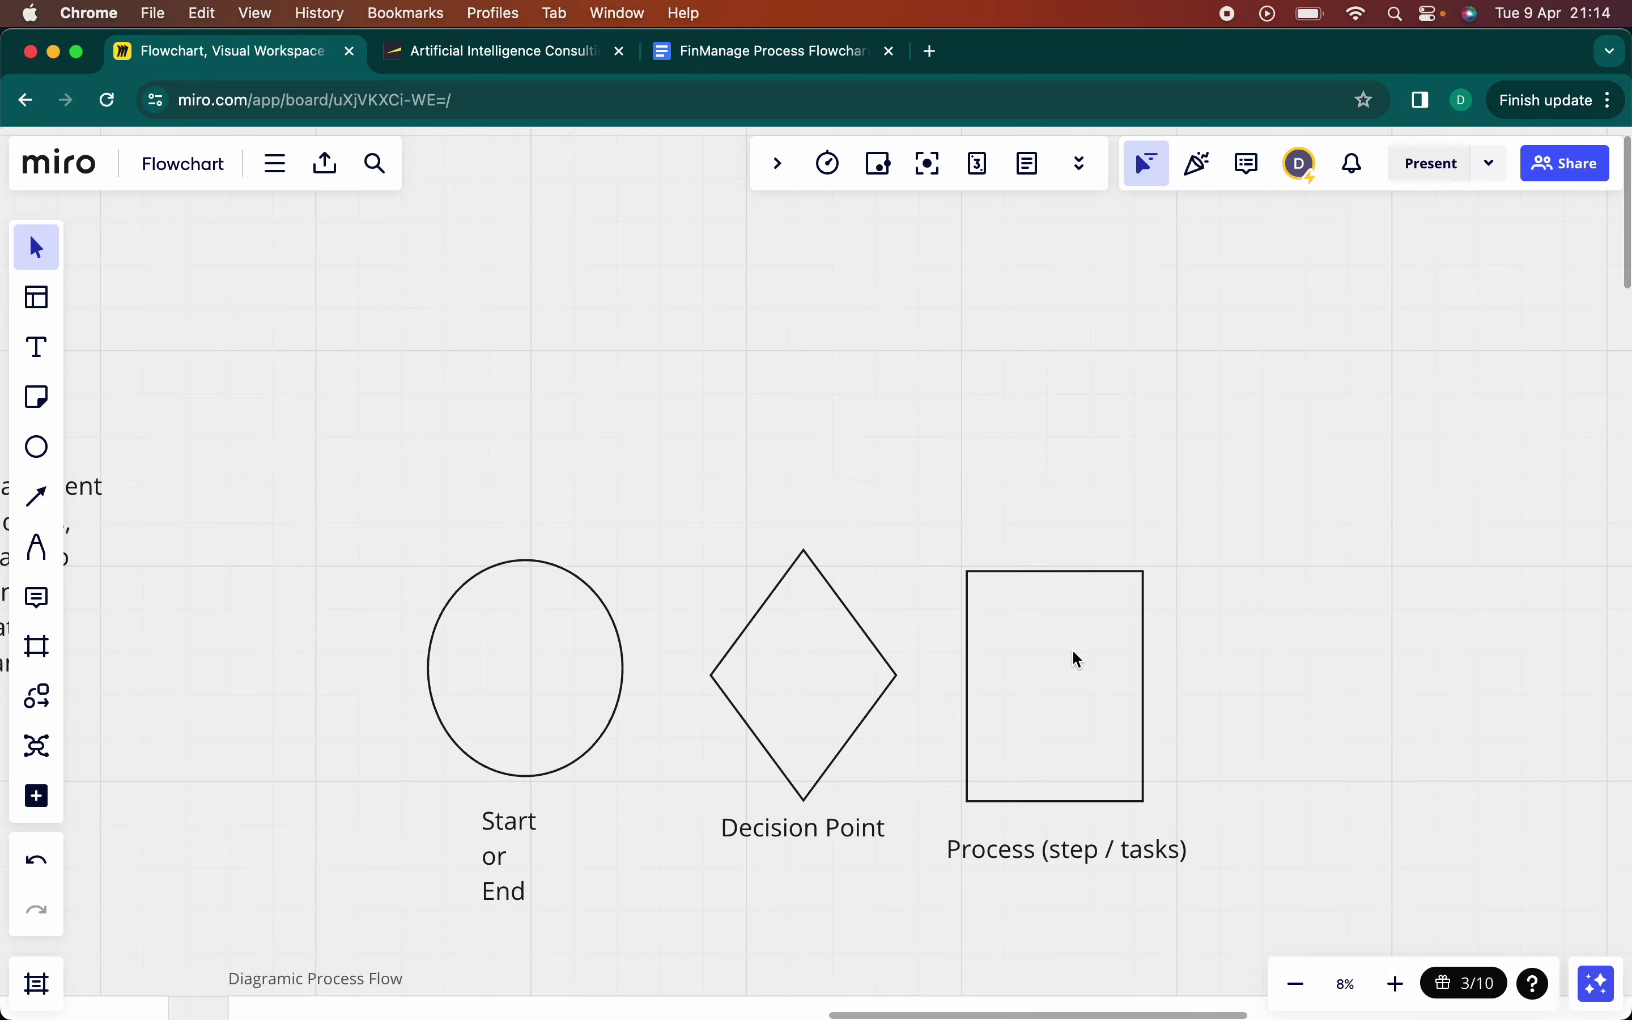
scroll(1077, 658, down, 5)
scroll(1077, 659, down, 3)
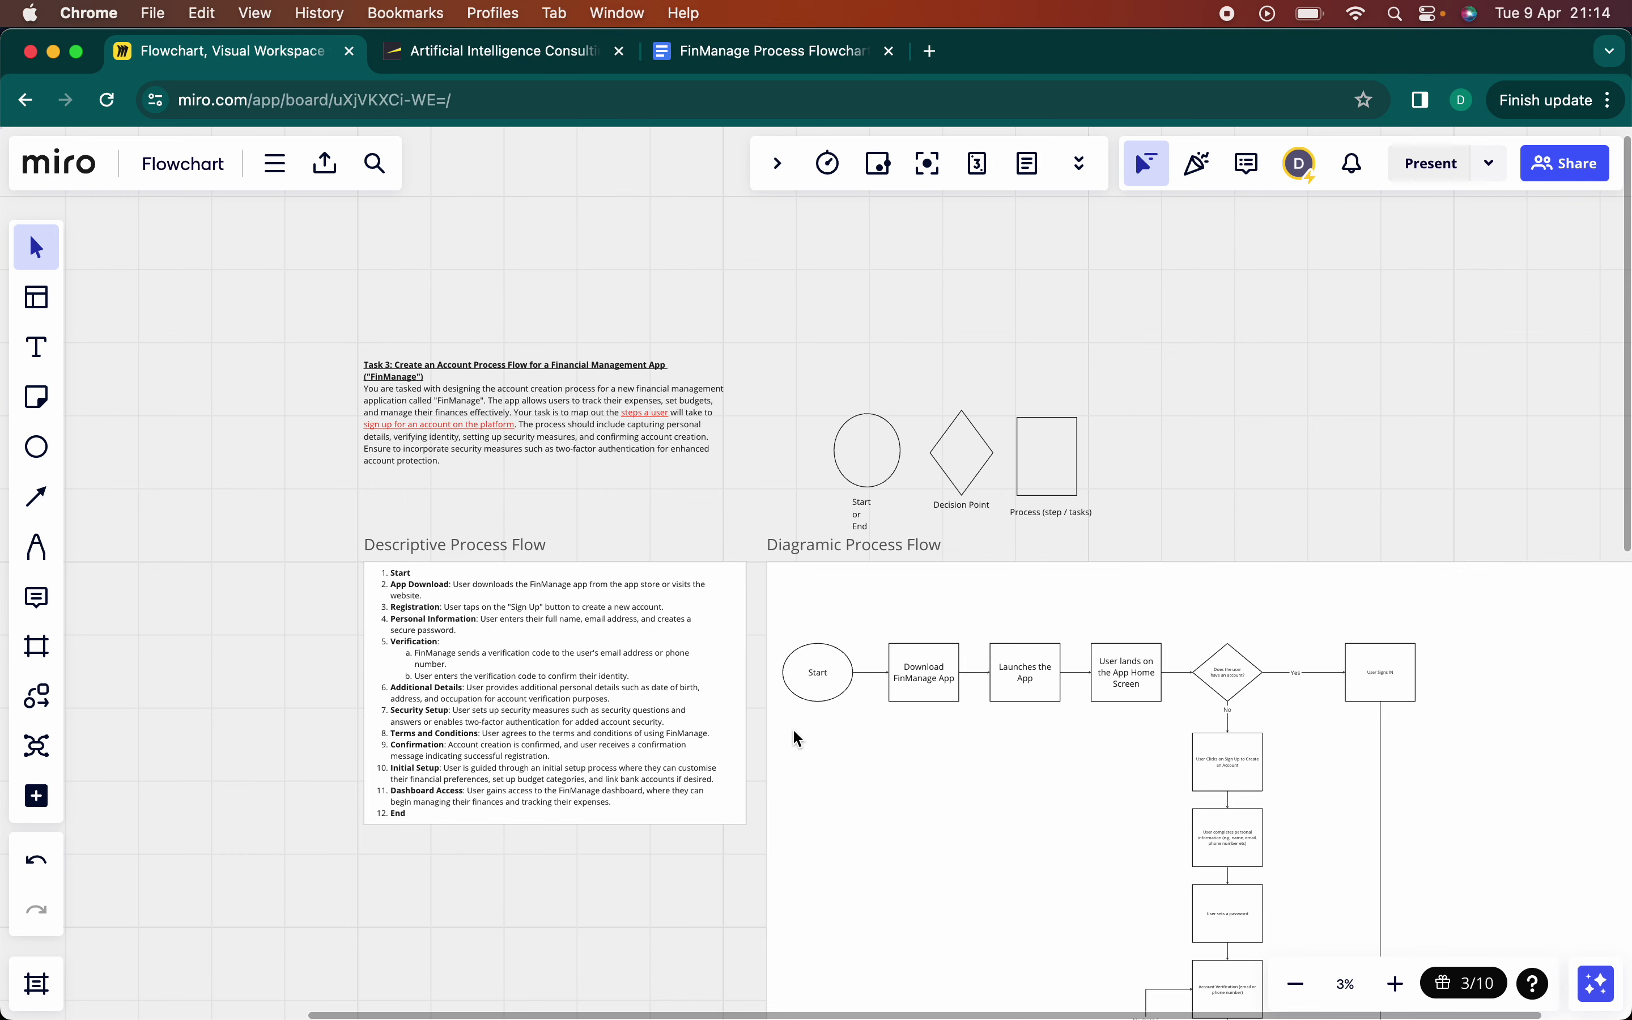
- Review the Task 3 brief and the Descriptive Process Flow list alongside the finished flowchart
scroll(557, 420, up, 1)
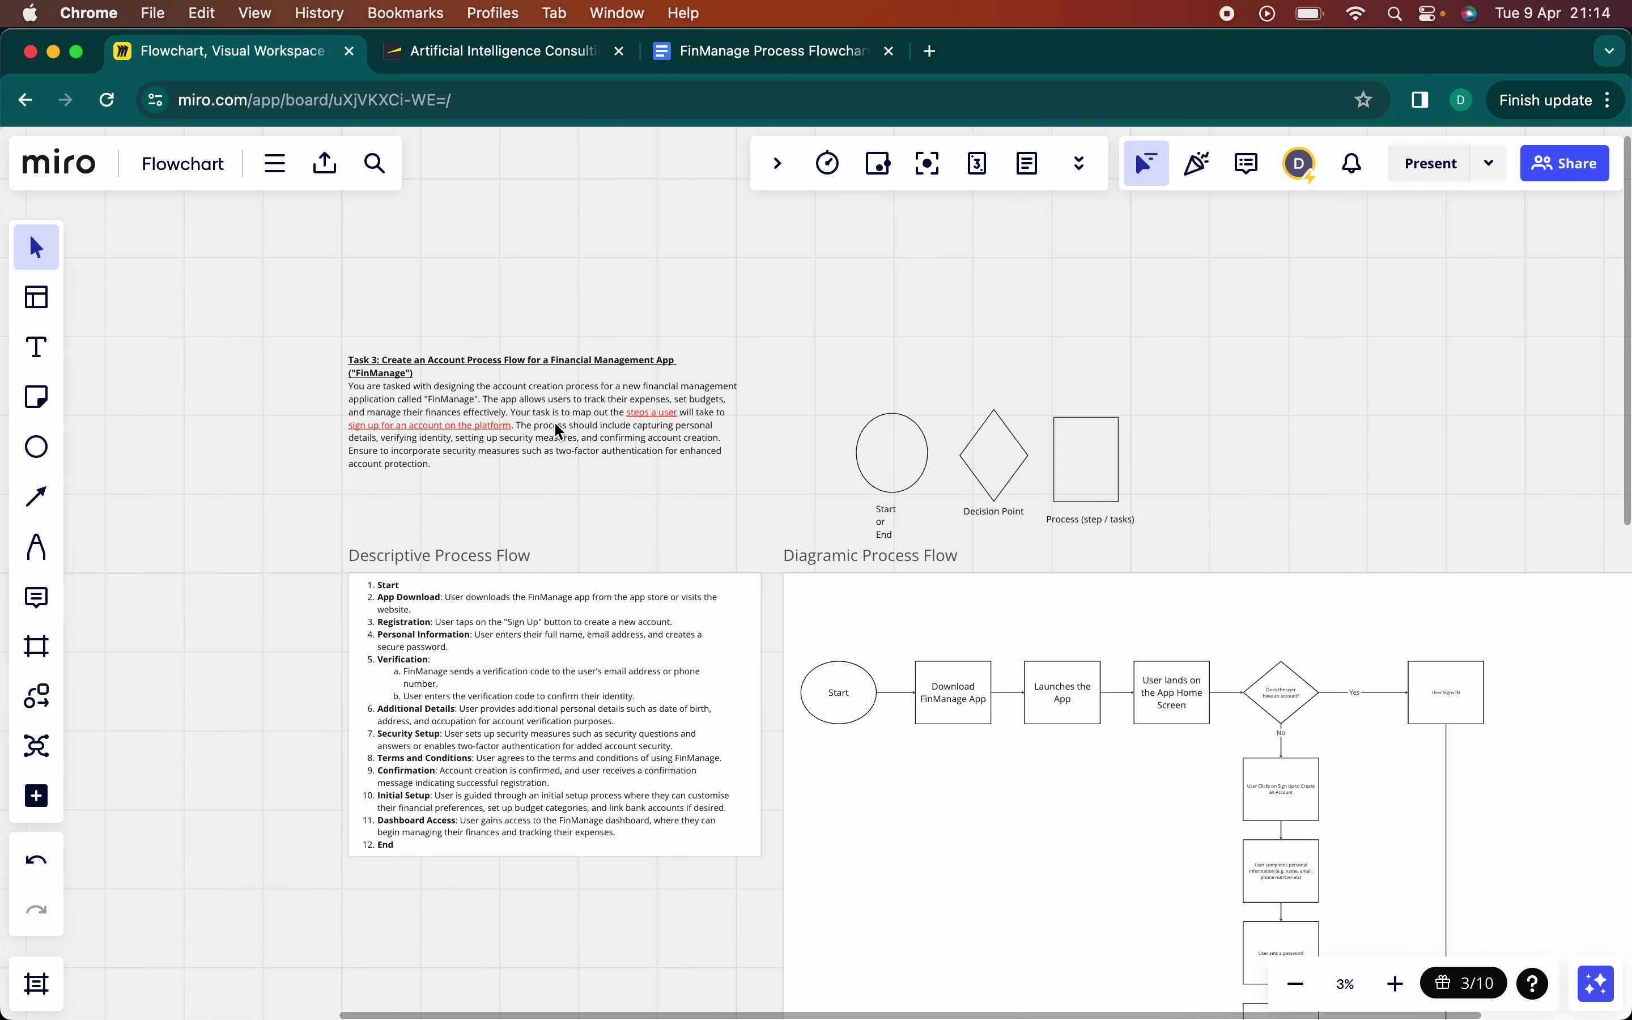
scroll(461, 736, up, 4)
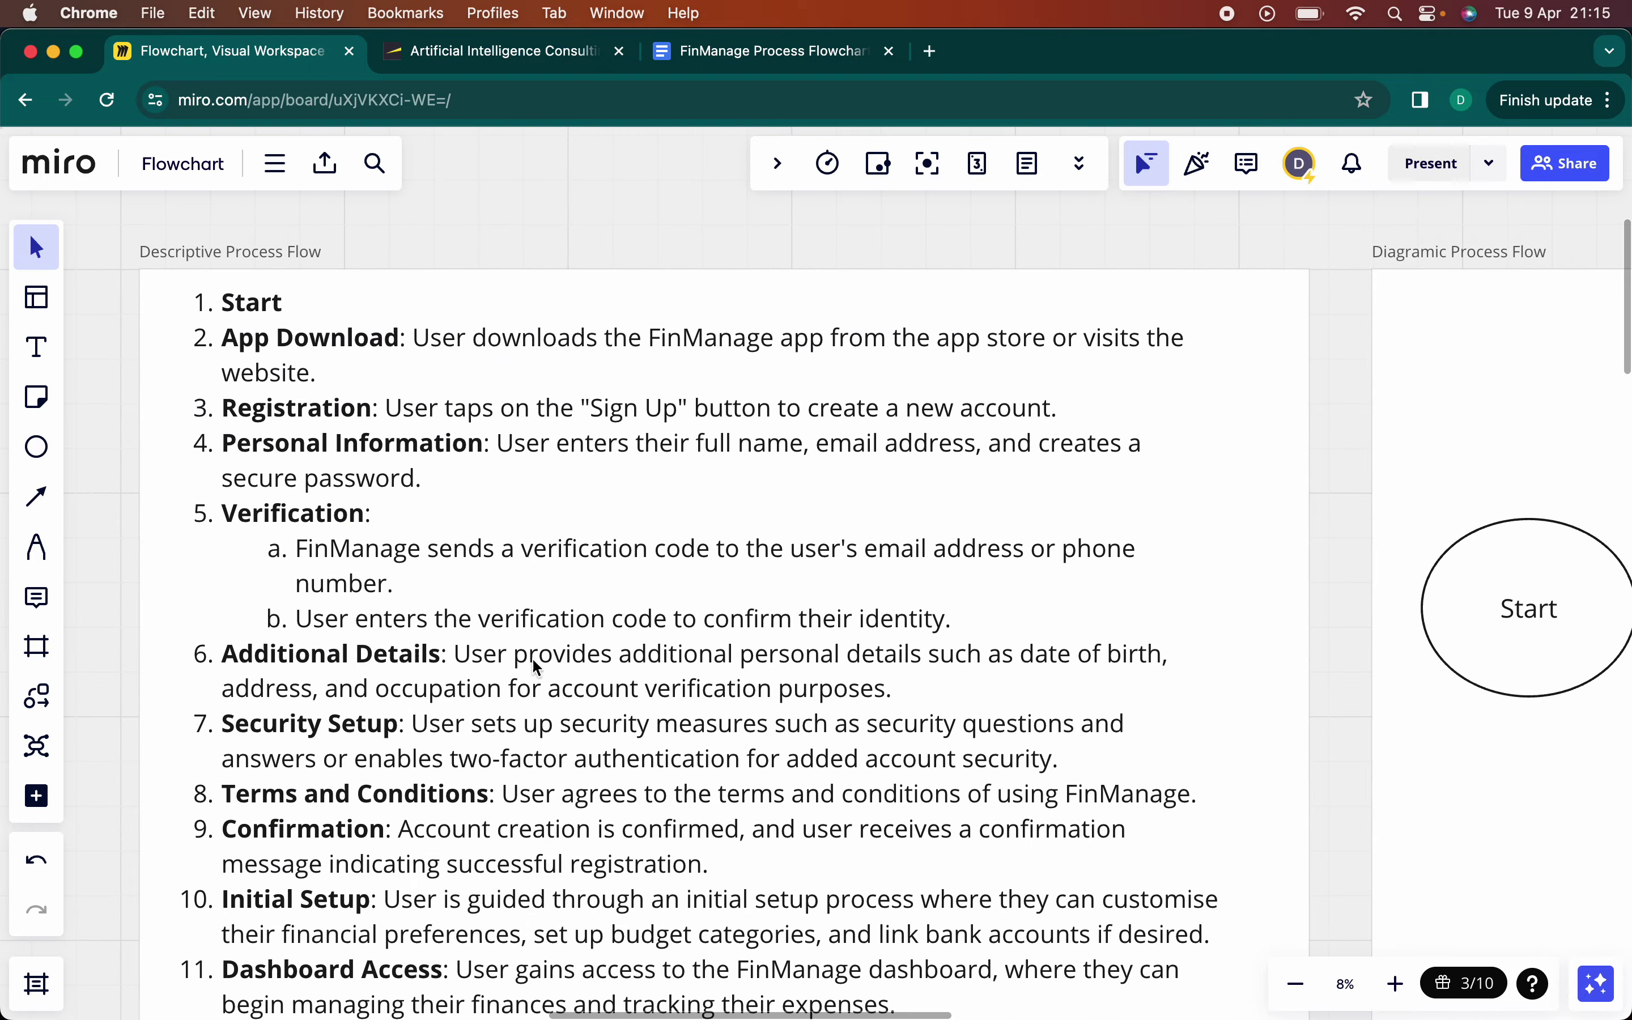
scroll(569, 656, down, 5)
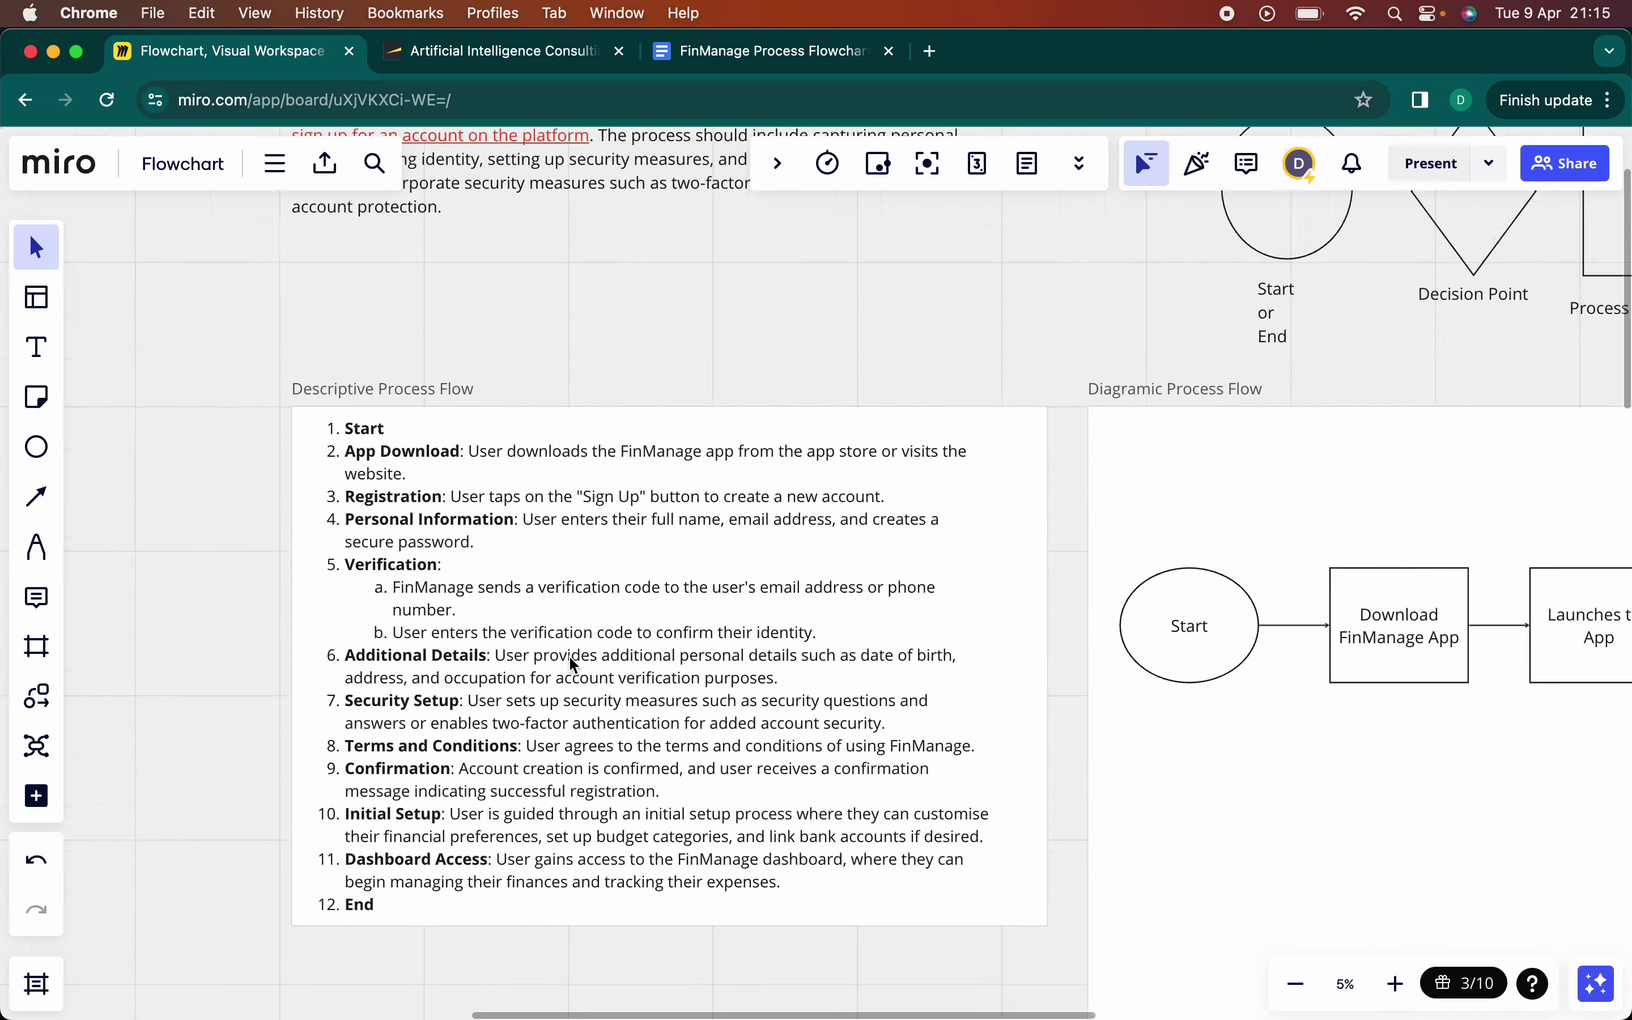
scroll(660, 421, up, 5)
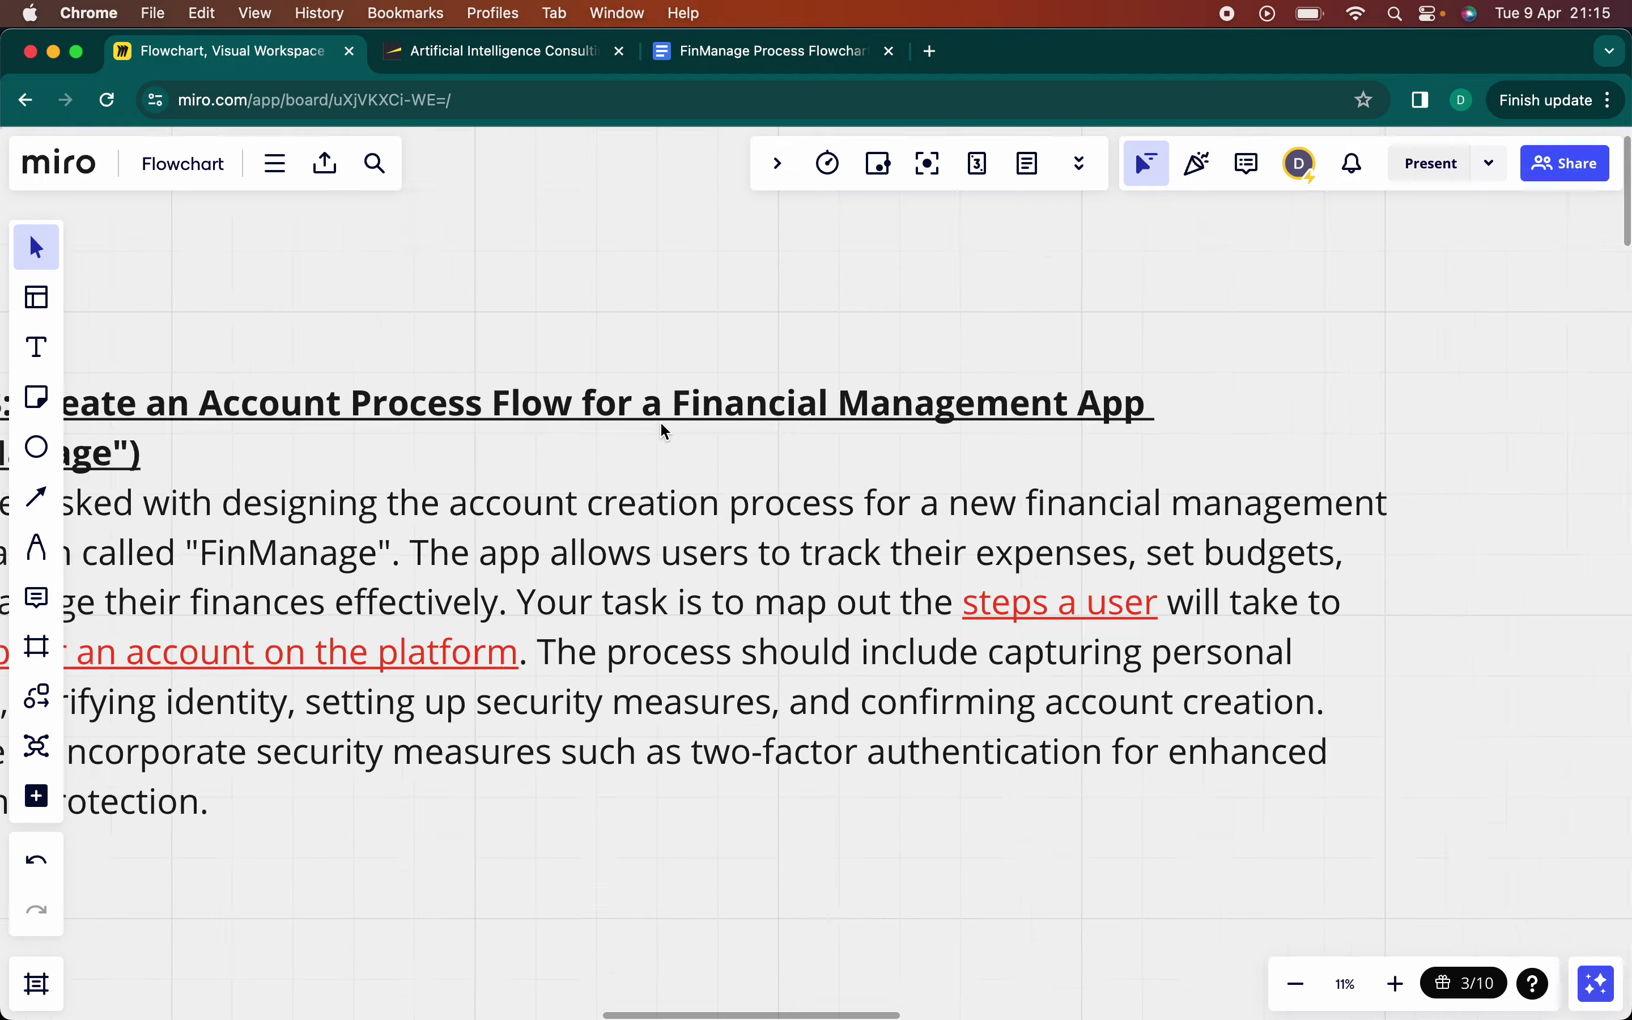
scroll(762, 725, down, 1)
scroll(758, 720, down, 5)
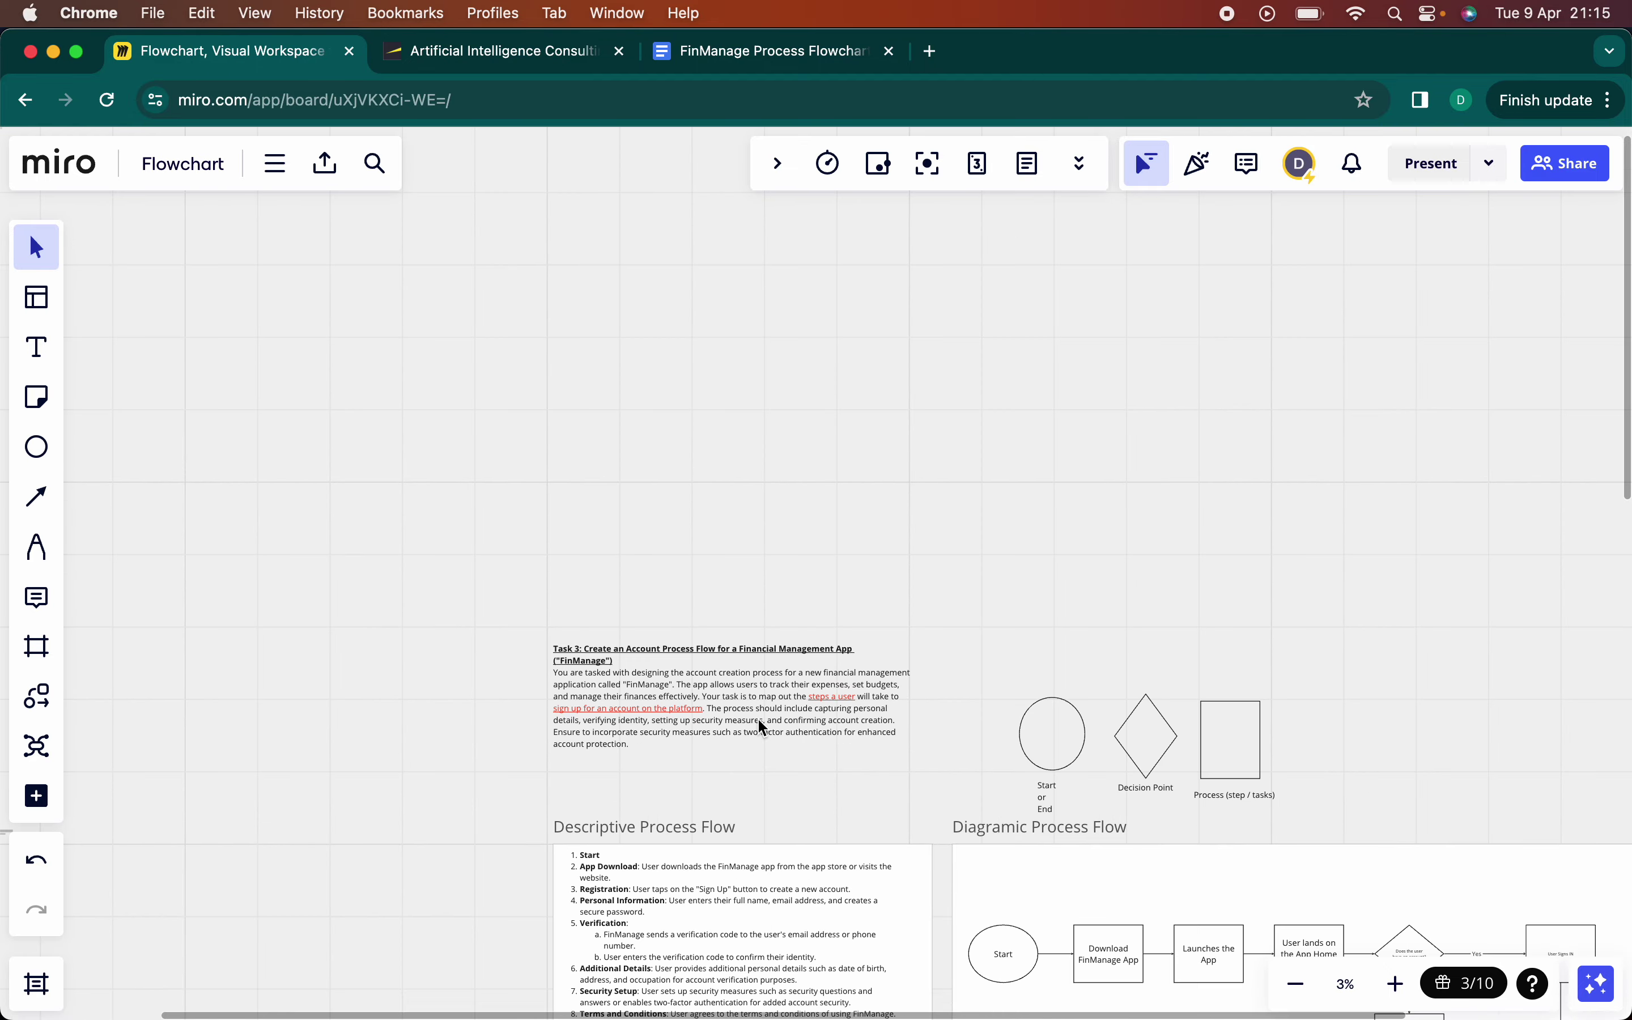
scroll(758, 717, up, 3)
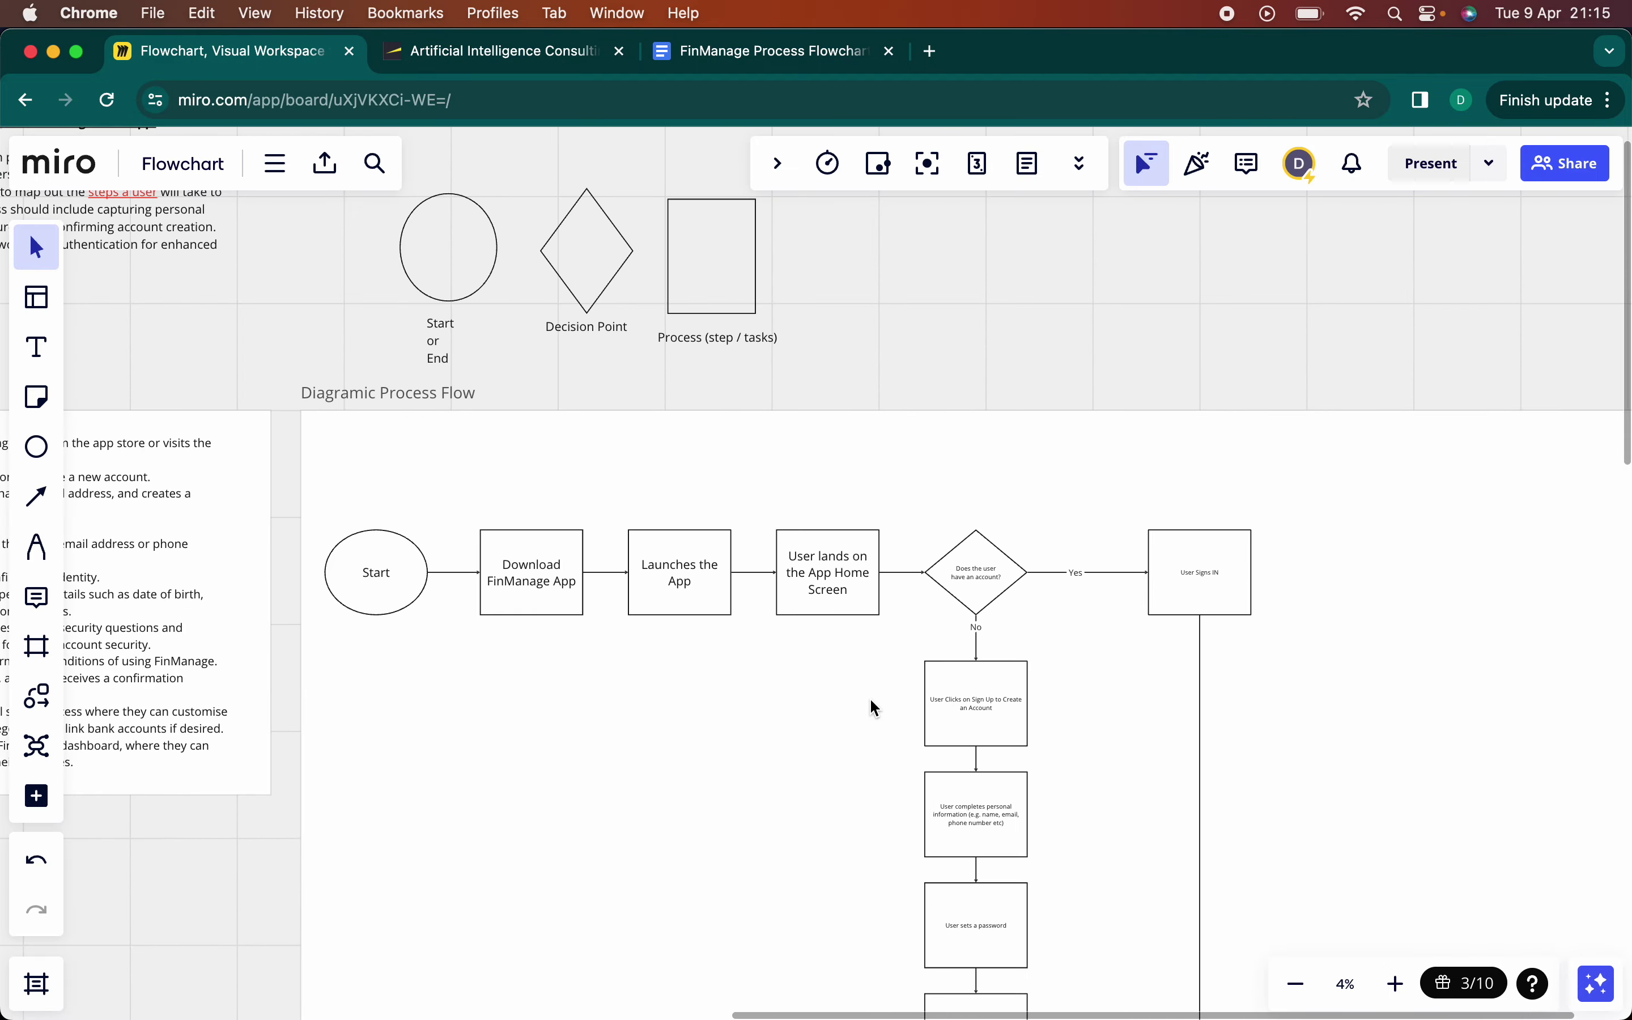
scroll(870, 698, down, 5)
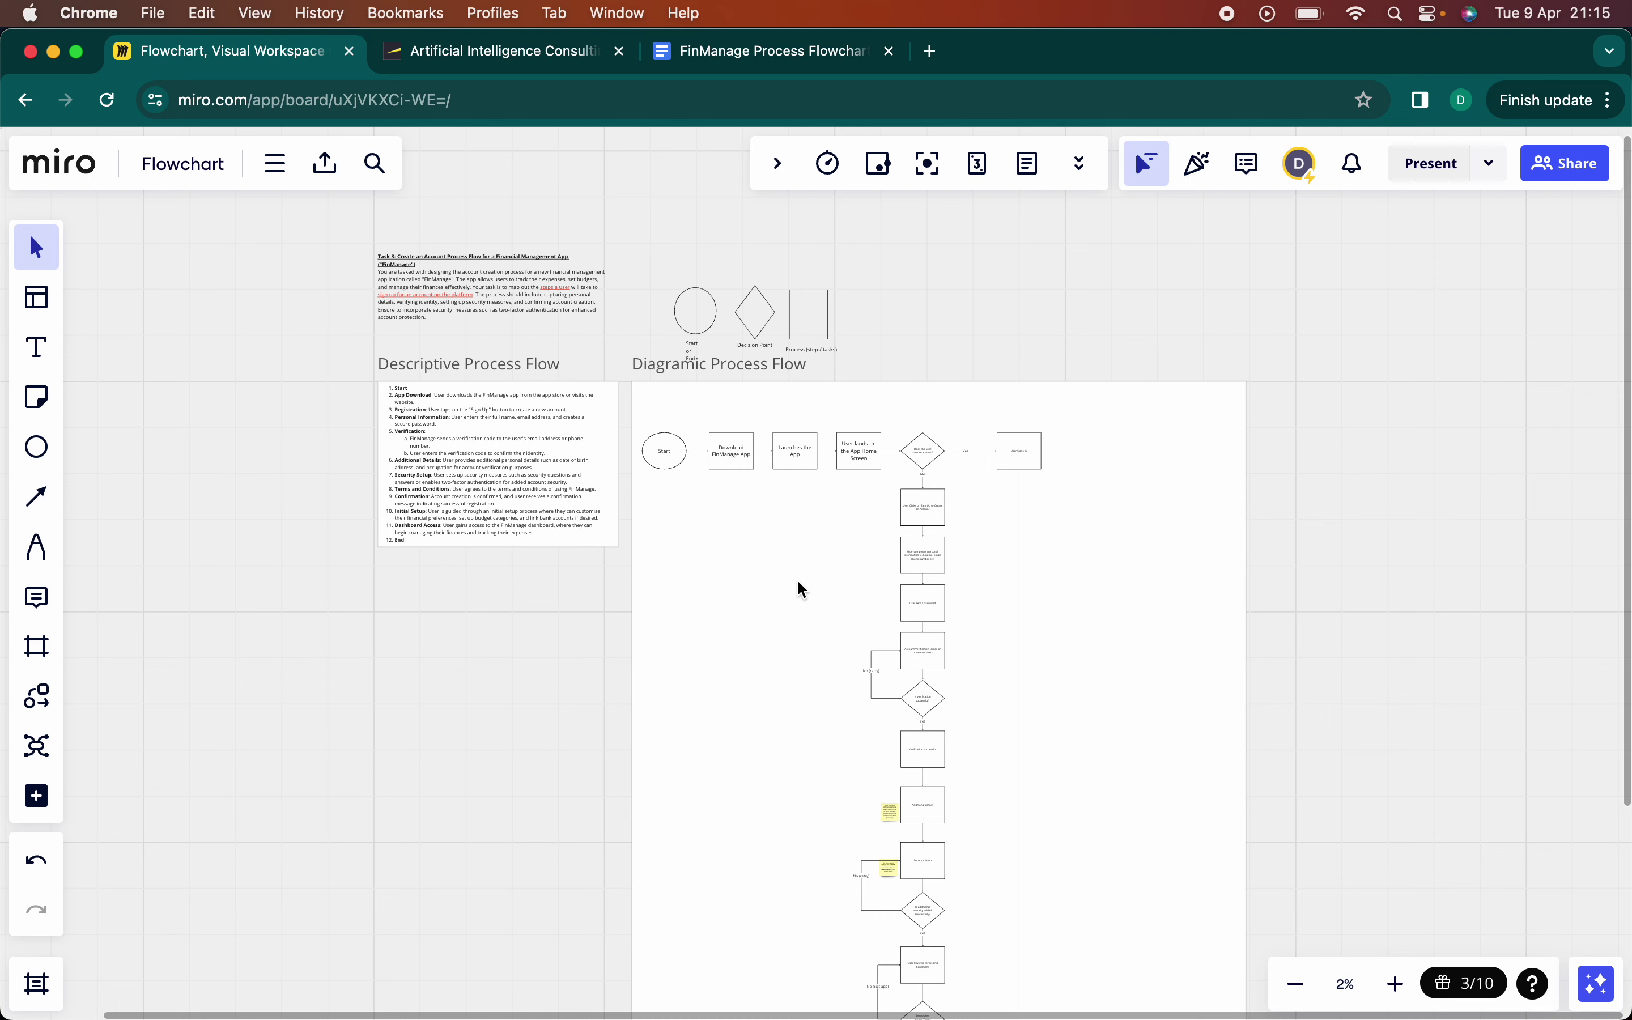
scroll(798, 579, up, 5)
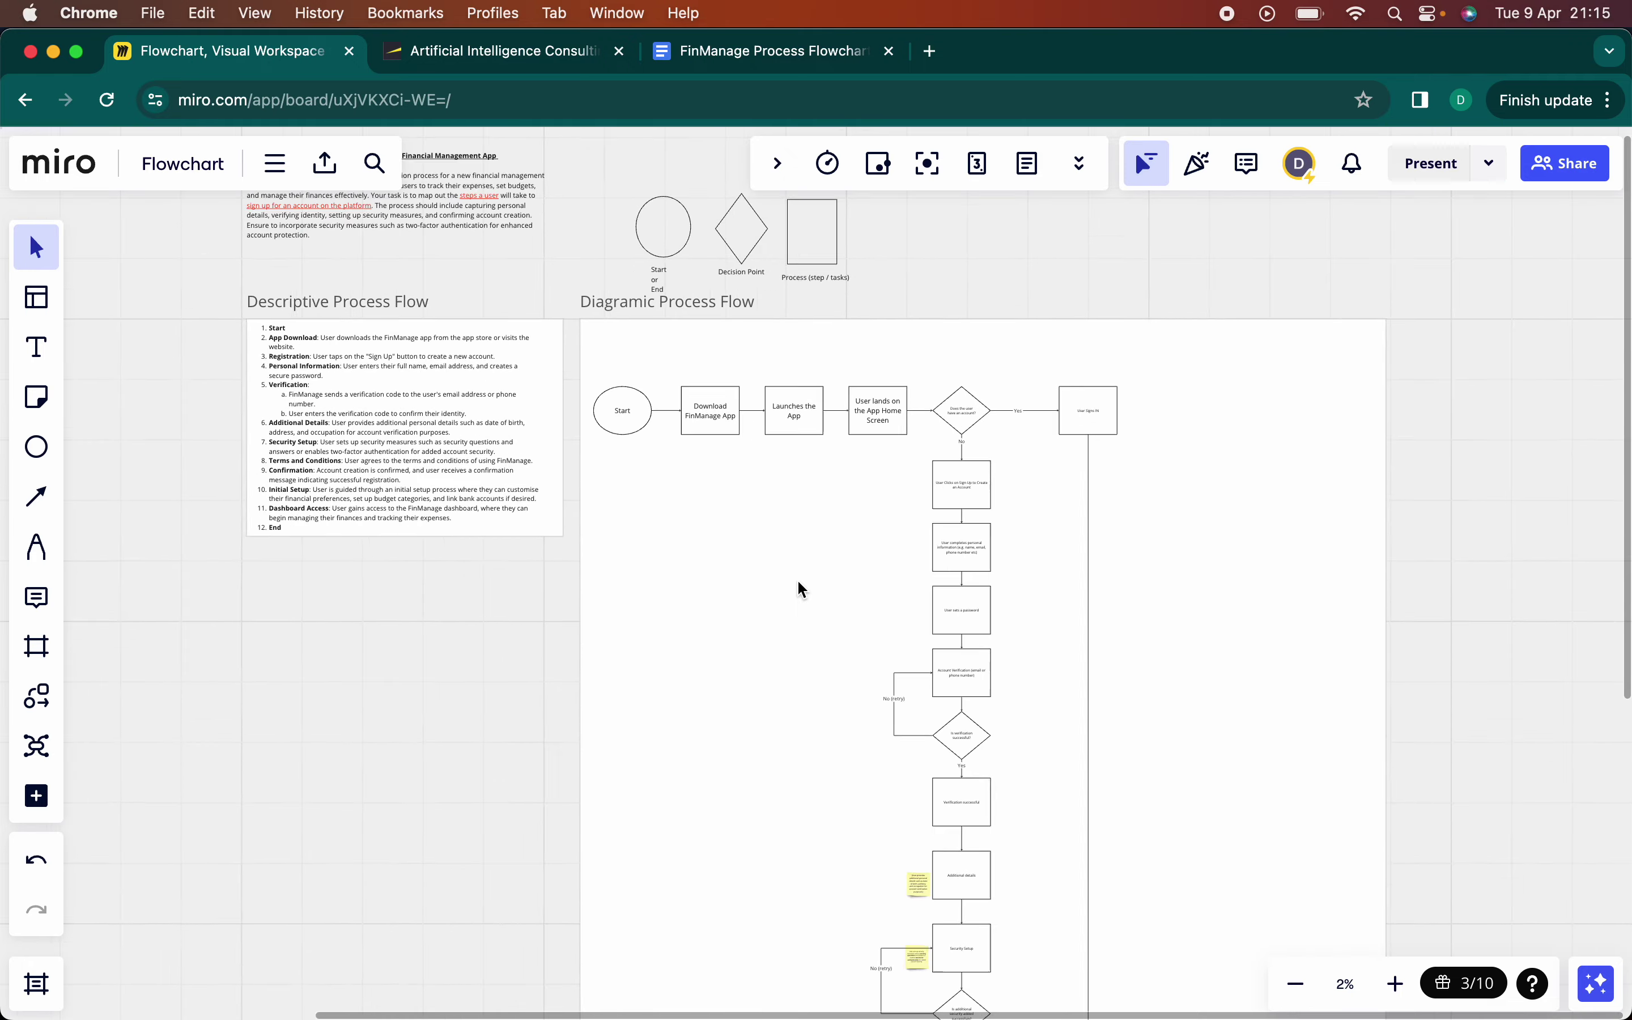